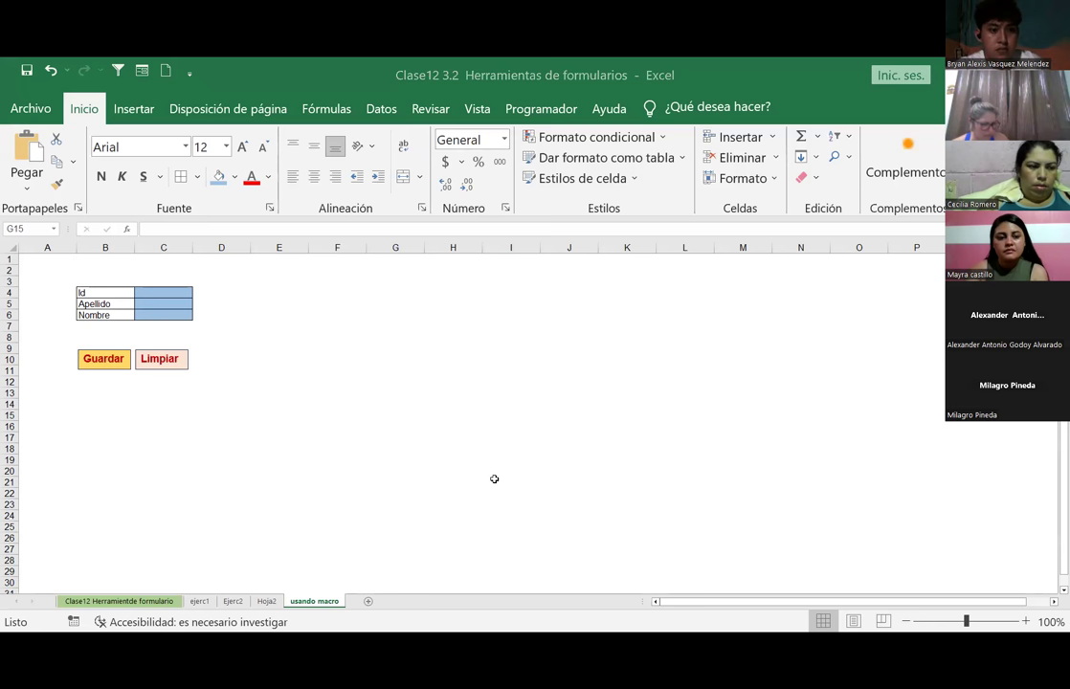
Show the 3.2 Herramientas de formularios title sheet, scrolled back so column A is visible
{"action": "left_click", "coordinate": [119, 601]}
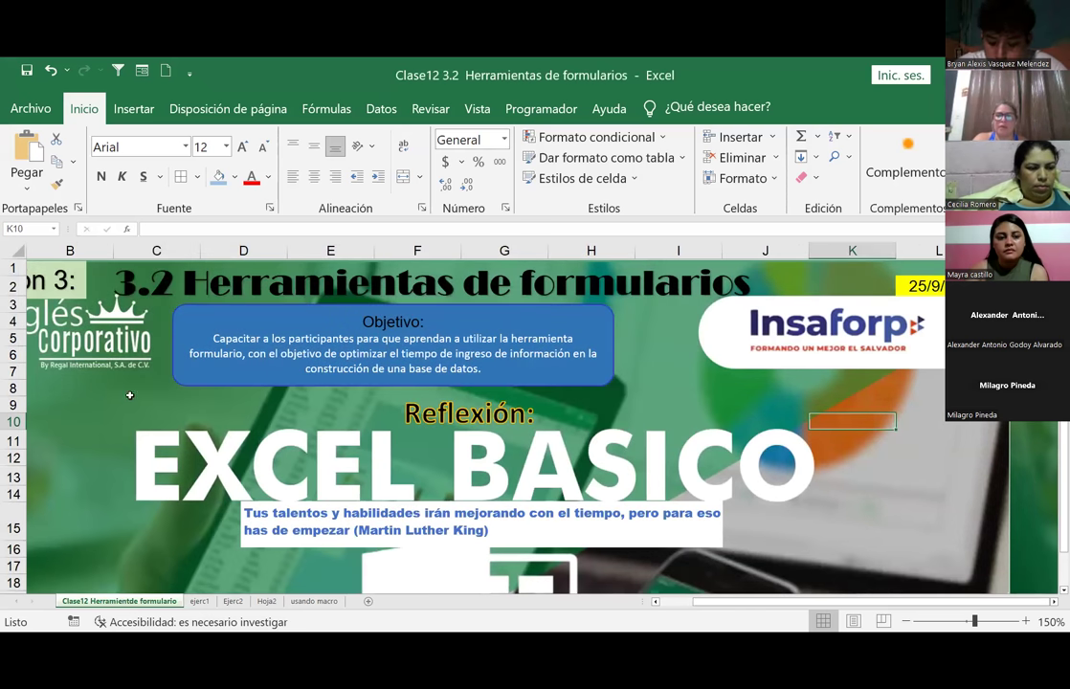
{"action": "left_click_drag", "start_coordinate": [716, 603], "coordinate": [646, 595]}
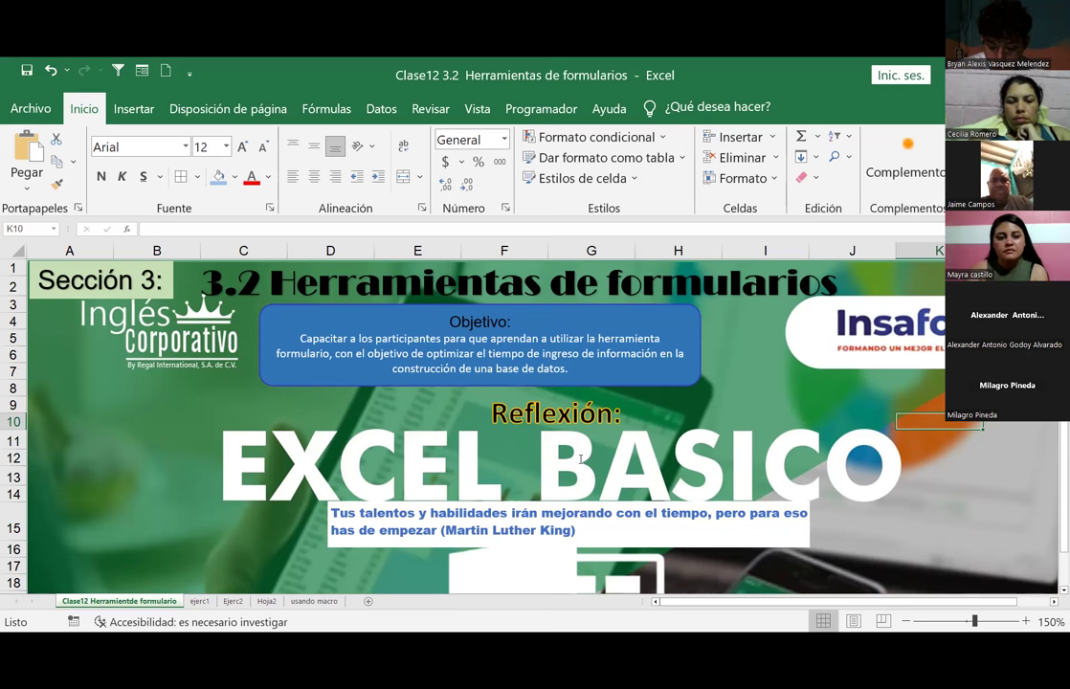
{"action": "scroll", "coordinate": [612, 479], "scroll_direction": "down", "scroll_amount": 2}
{"action": "scroll", "coordinate": [580, 459], "scroll_direction": "up", "scroll_amount": 1}
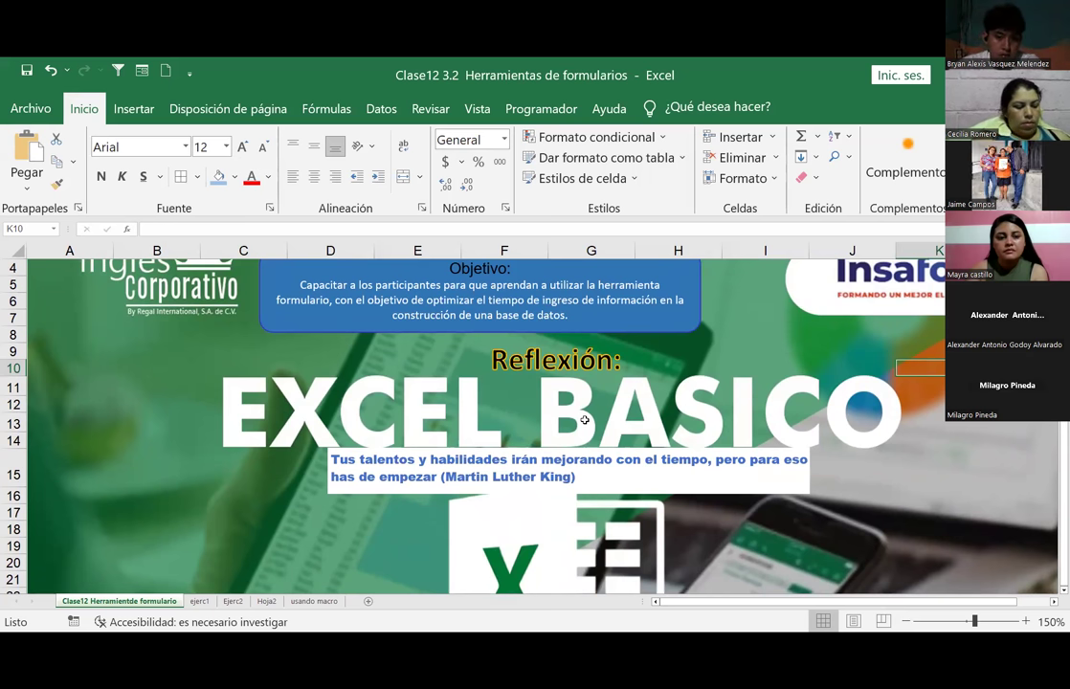
{"action": "scroll", "coordinate": [739, 370], "scroll_direction": "up", "scroll_amount": 1}
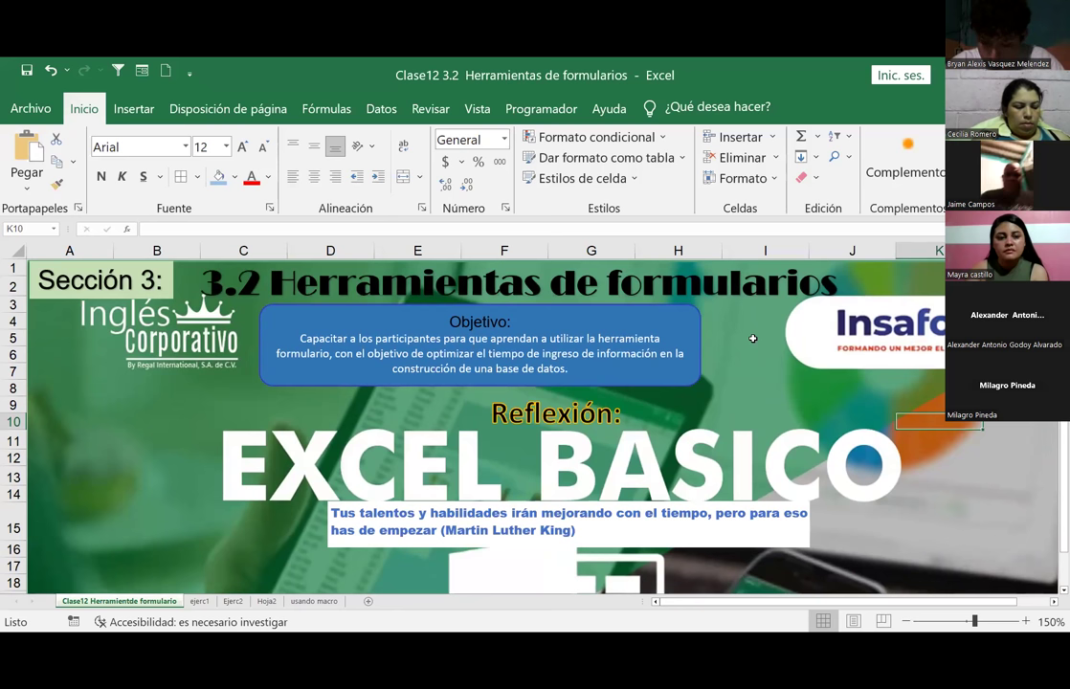
{"action": "left_click", "coordinate": [754, 336]}
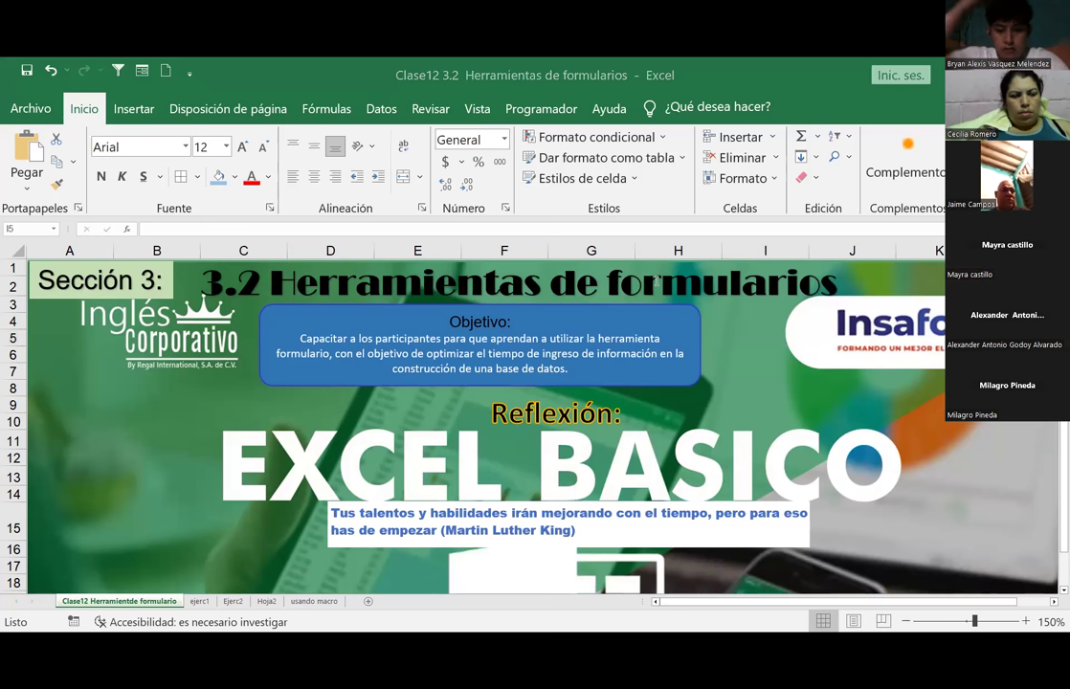
Check the Word notes on forms, then add the new blank worksheet Hoja4 in Excel
{"action": "key", "text": "alt+Tab"}
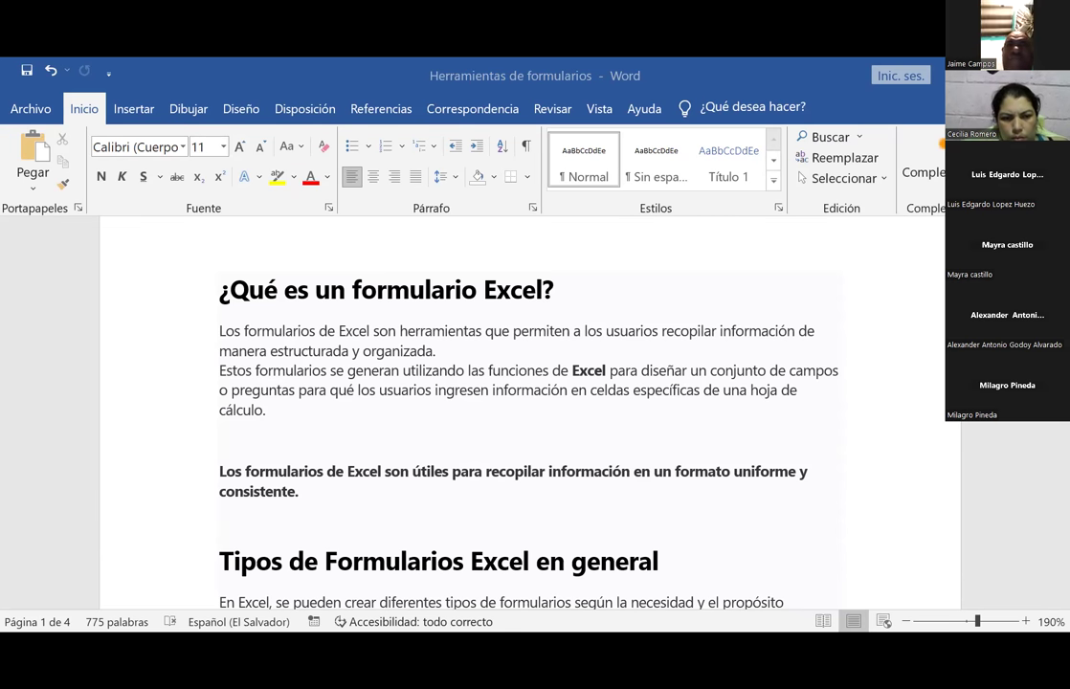
{"action": "key", "text": "alt+Tab"}
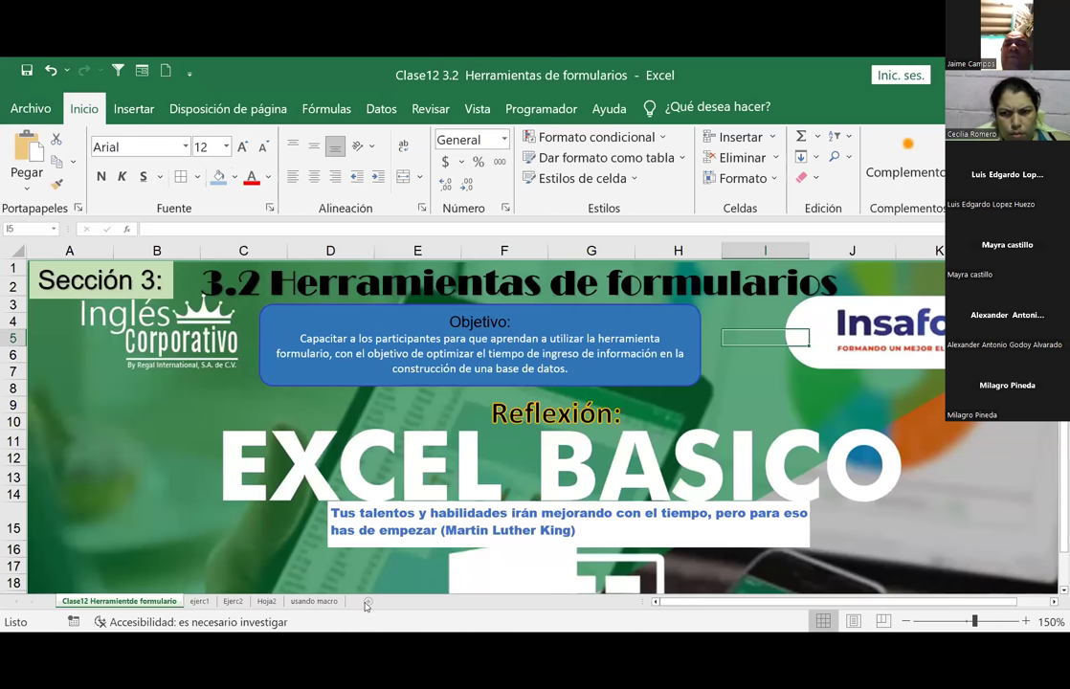
{"action": "key", "text": "ctrl+Page_Down"}
Narrow columns D and E on Hoja4 to about 33 pixels each
{"action": "left_click", "coordinate": [229, 320]}
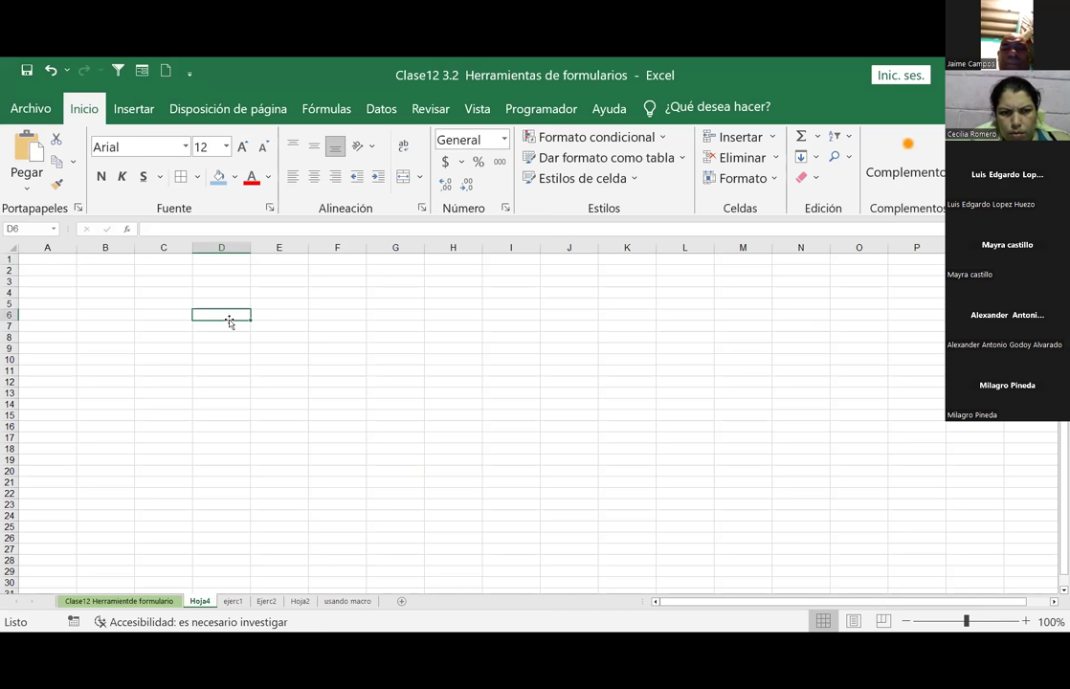
{"action": "key", "text": "Up"}
{"action": "key", "text": "Up"}
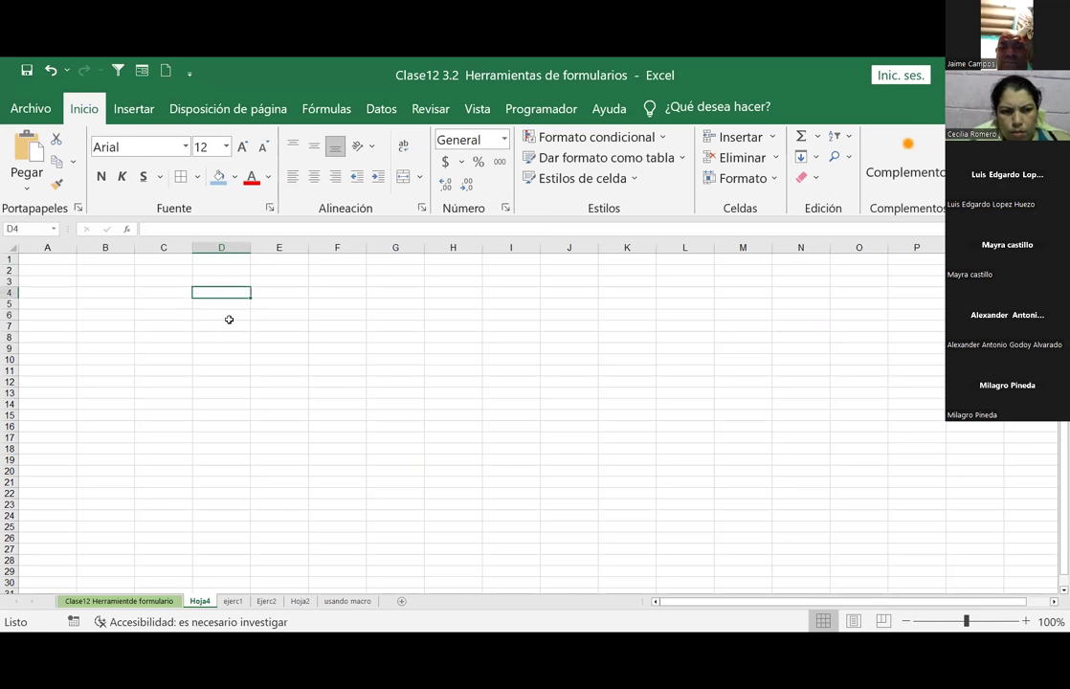
{"action": "left_click_drag", "start_coordinate": [250, 248], "coordinate": [211, 264]}
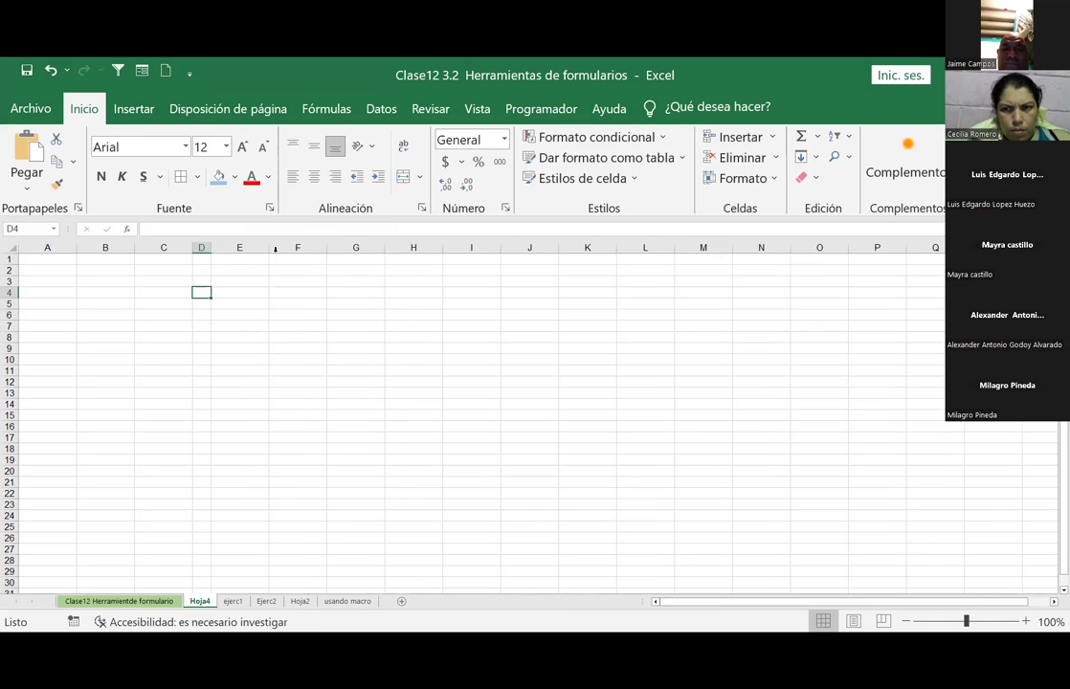
{"action": "left_click_drag", "start_coordinate": [282, 258], "coordinate": [239, 259]}
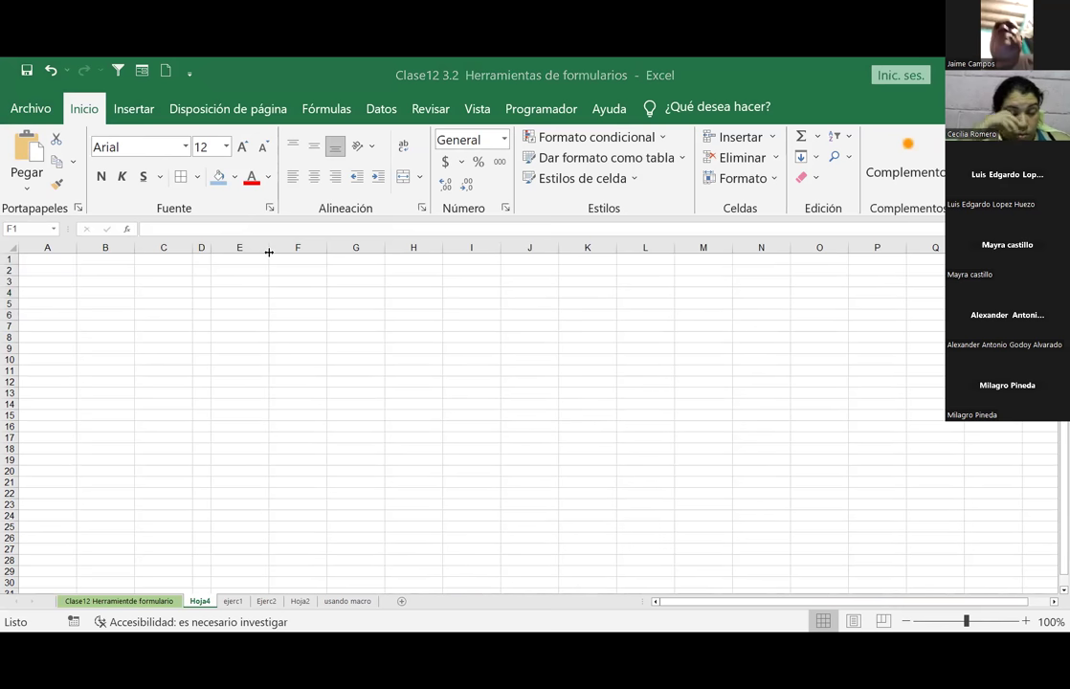
{"action": "left_click_drag", "start_coordinate": [269, 252], "coordinate": [228, 251]}
{"action": "left_click", "coordinate": [203, 260]}
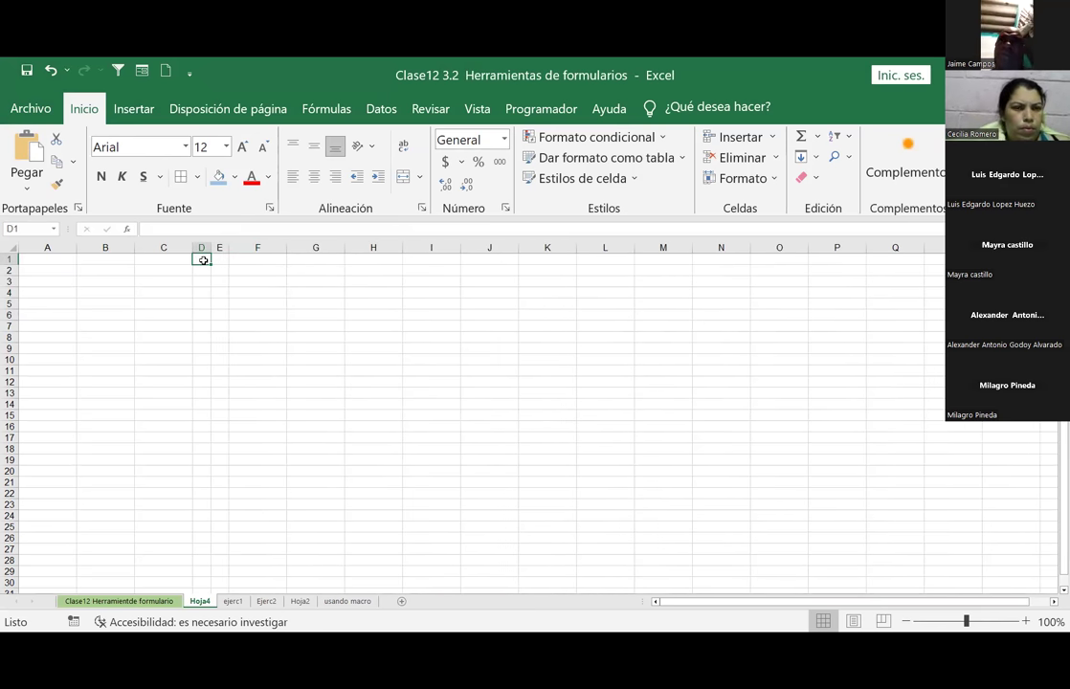
Enter 'si' in D1, 'no' in E1, and 'Estudia Excel básico' in B1
{"action": "type", "text": "si"}
{"action": "key", "text": "Tab"}
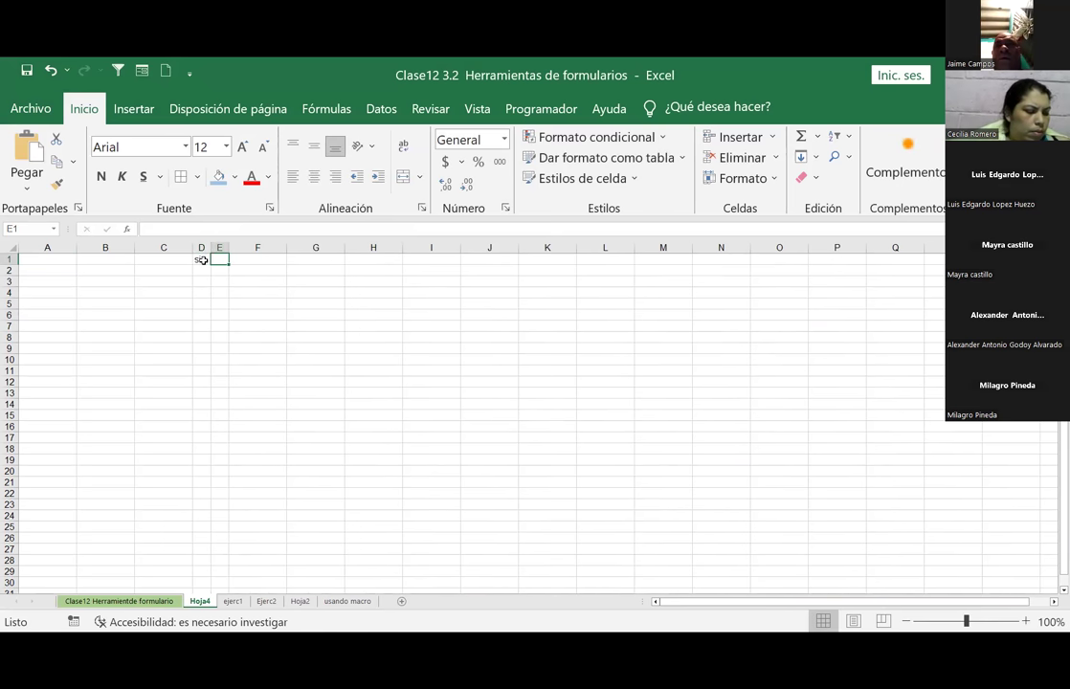
{"action": "type", "text": "no"}
{"action": "key", "text": "Return"}
{"action": "key", "text": "Up"}
{"action": "key", "text": "Left"}
{"action": "key", "text": "Left"}
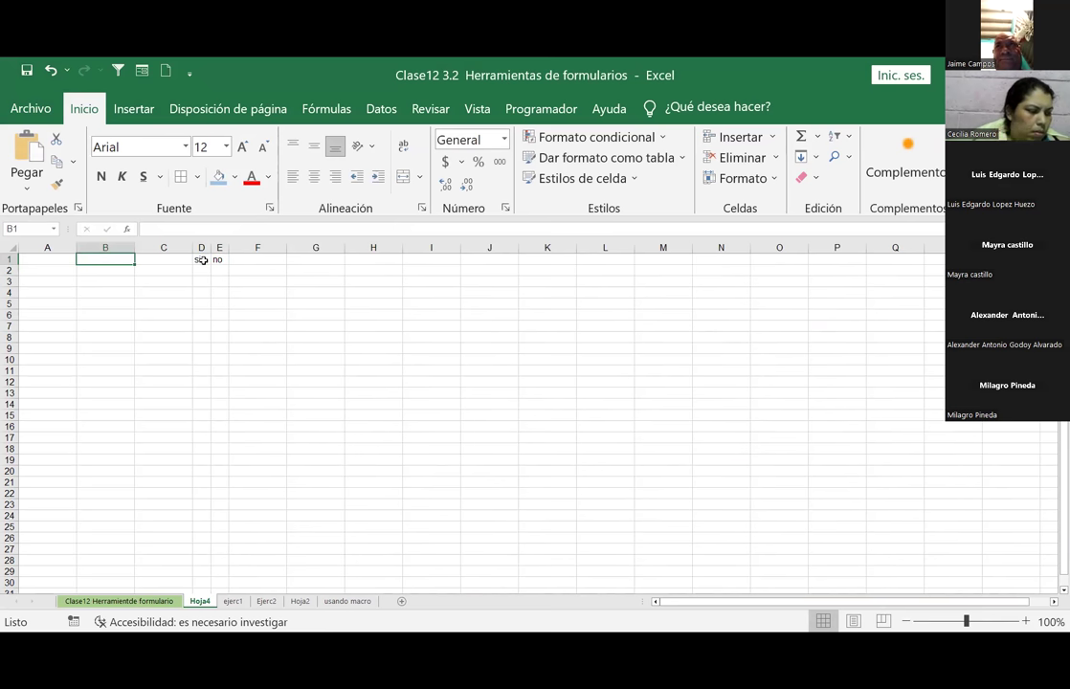
{"action": "type", "text": "Es"}
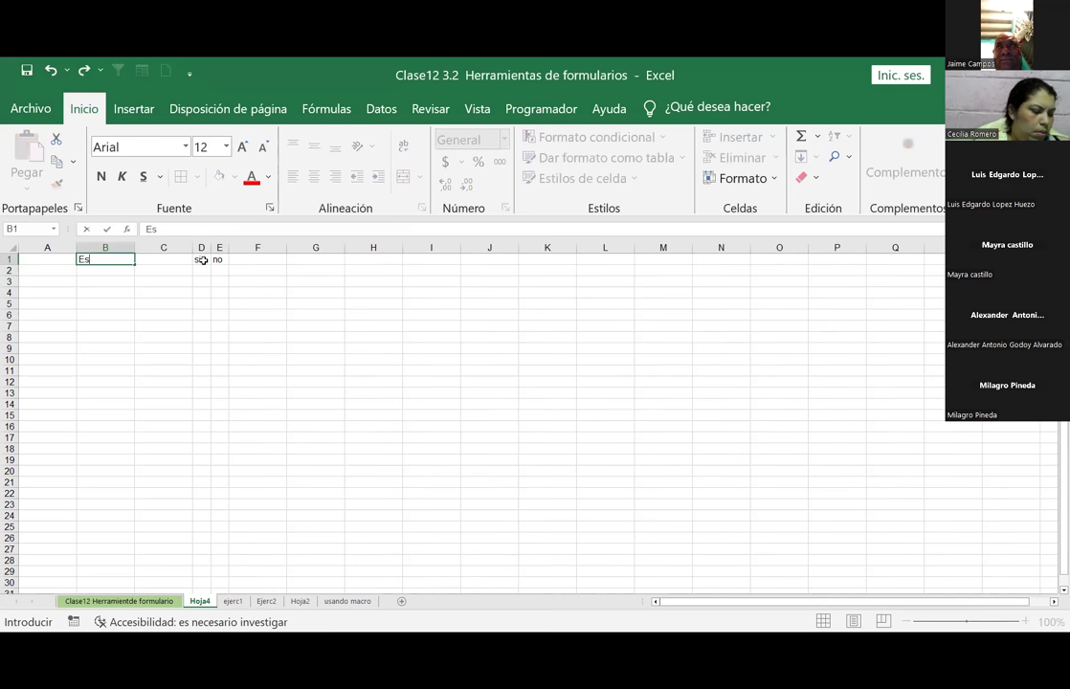
{"action": "type", "text": "tudia Excel b"}
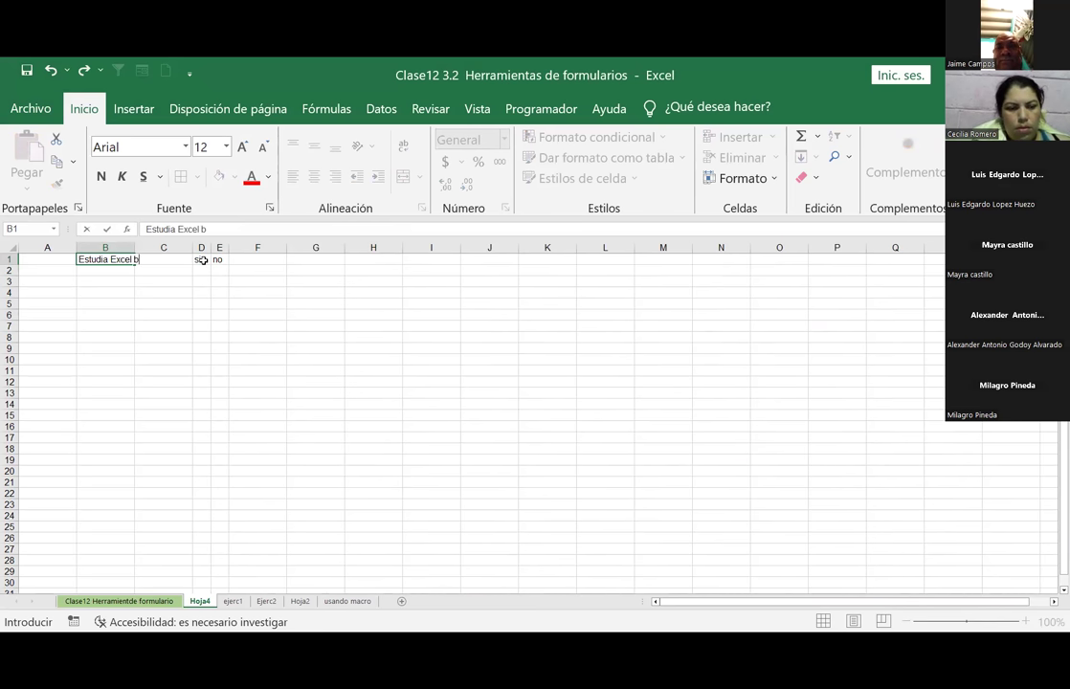
{"action": "type", "text": "ásicvo"}
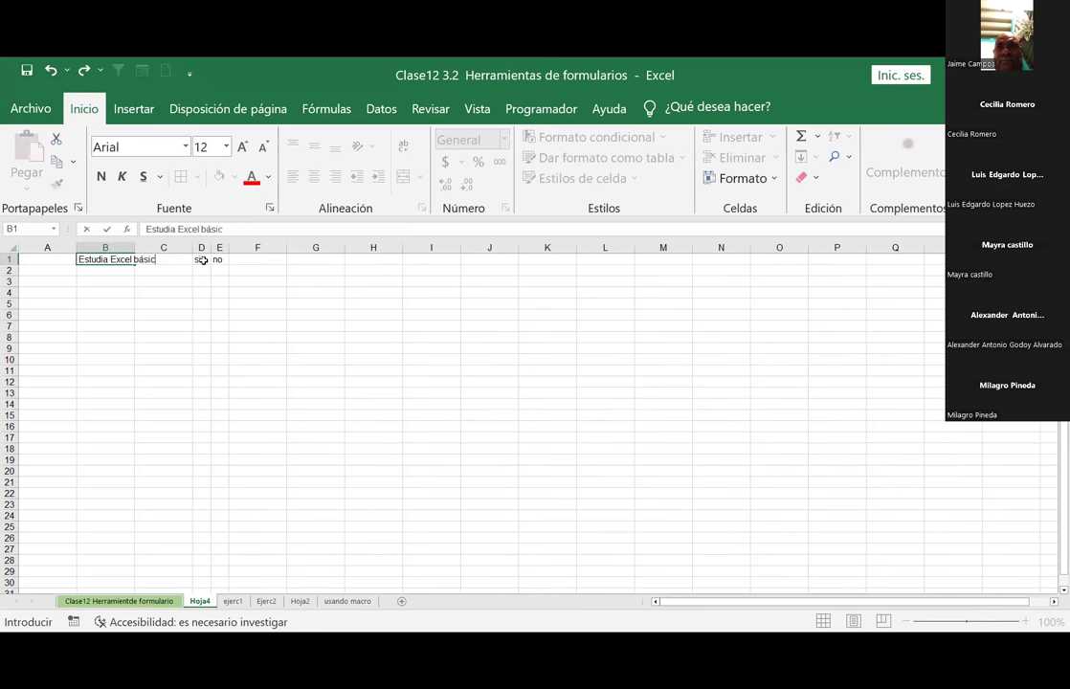
{"action": "key", "text": "Return"}
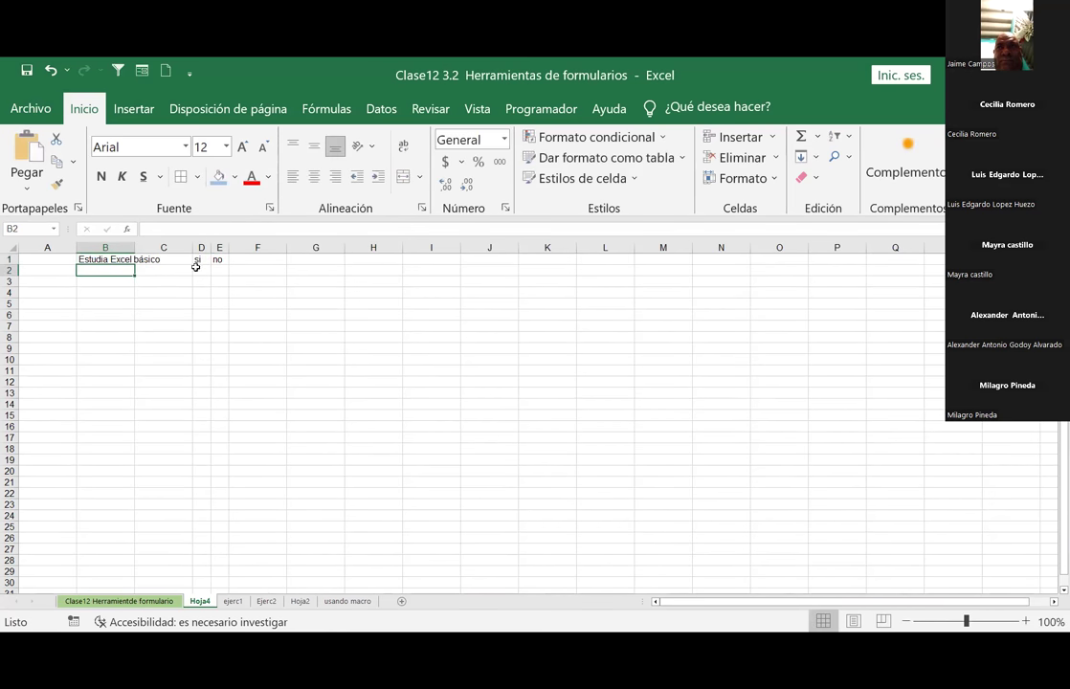
Put 1 in A1 and copy the A1:C1 row into C2
{"action": "left_click", "coordinate": [55, 260]}
{"action": "type", "text": "1"}
{"action": "left_click_drag", "start_coordinate": [55, 260], "coordinate": [139, 259]}
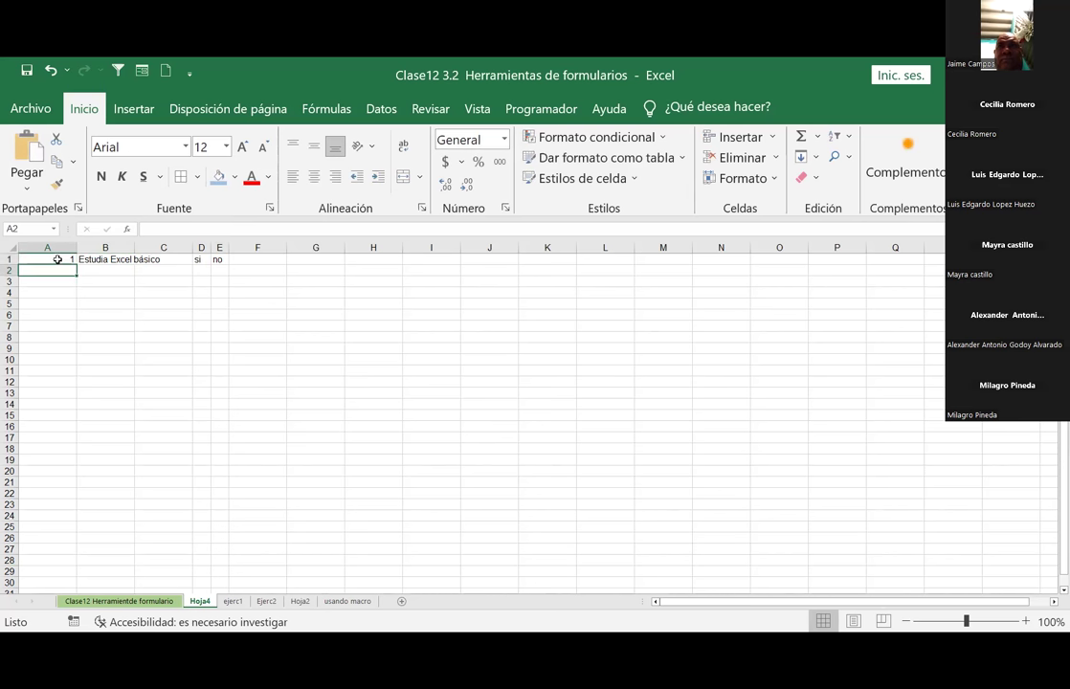
{"action": "key", "text": "ctrl+c"}
{"action": "left_click", "coordinate": [145, 271]}
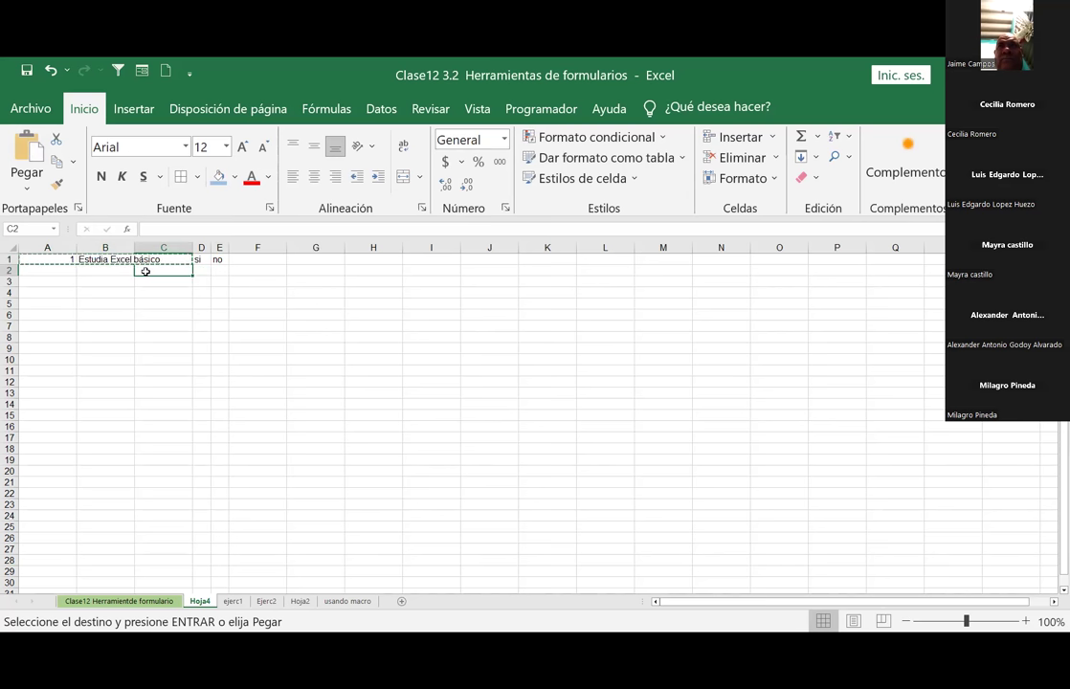
{"action": "key", "text": "ctrl+v"}
{"action": "left_click", "coordinate": [153, 320]}
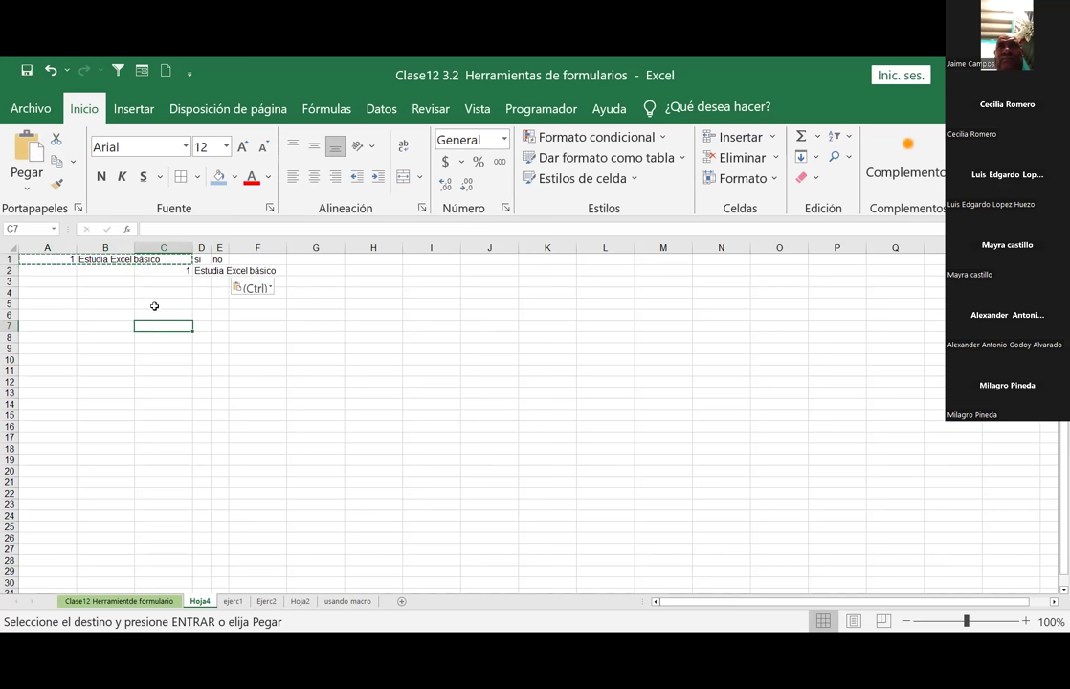
Copy the 1 from A1 into B2 and delete the statement from B1
{"action": "right_click", "coordinate": [68, 265]}
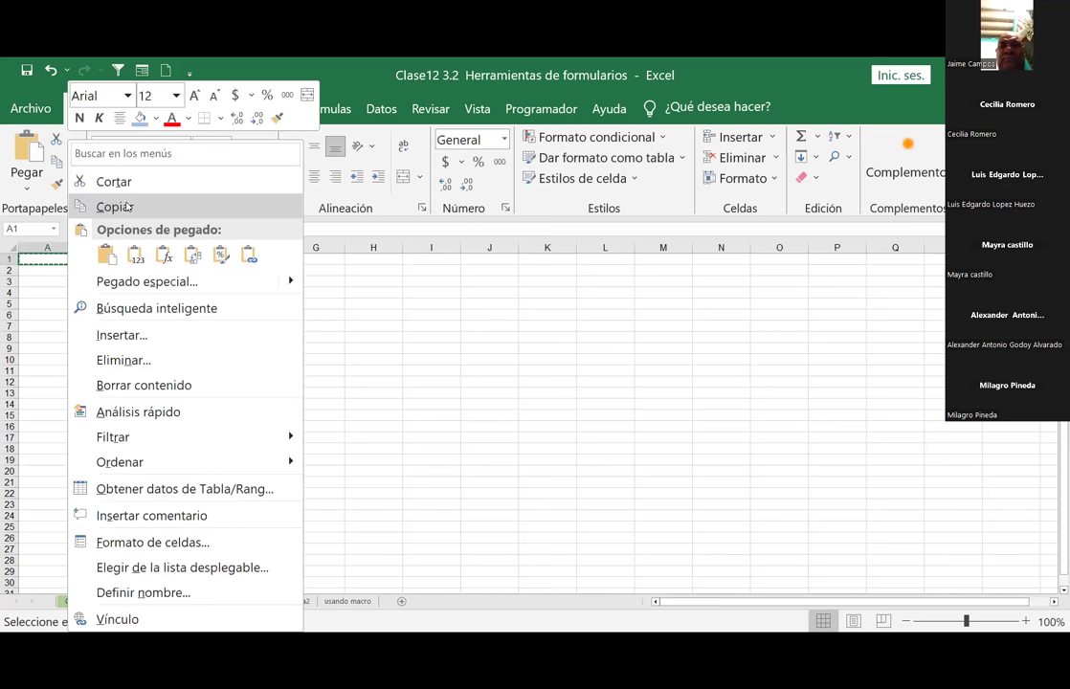
{"action": "left_click", "coordinate": [113, 205]}
{"action": "left_click", "coordinate": [110, 272]}
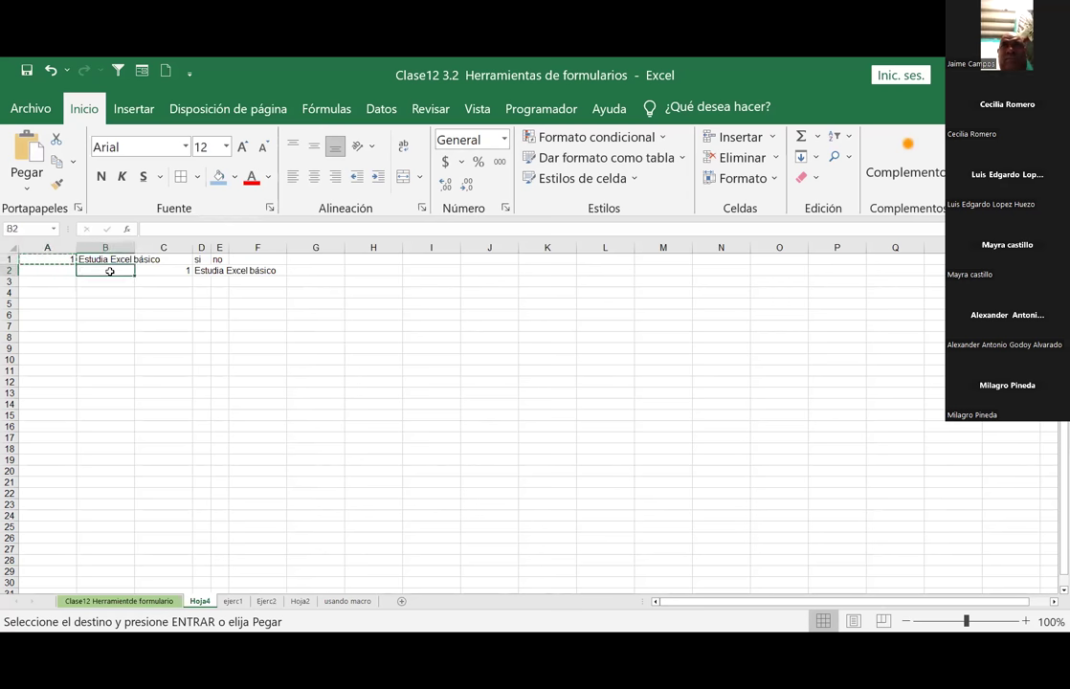
{"action": "right_click", "coordinate": [111, 275]}
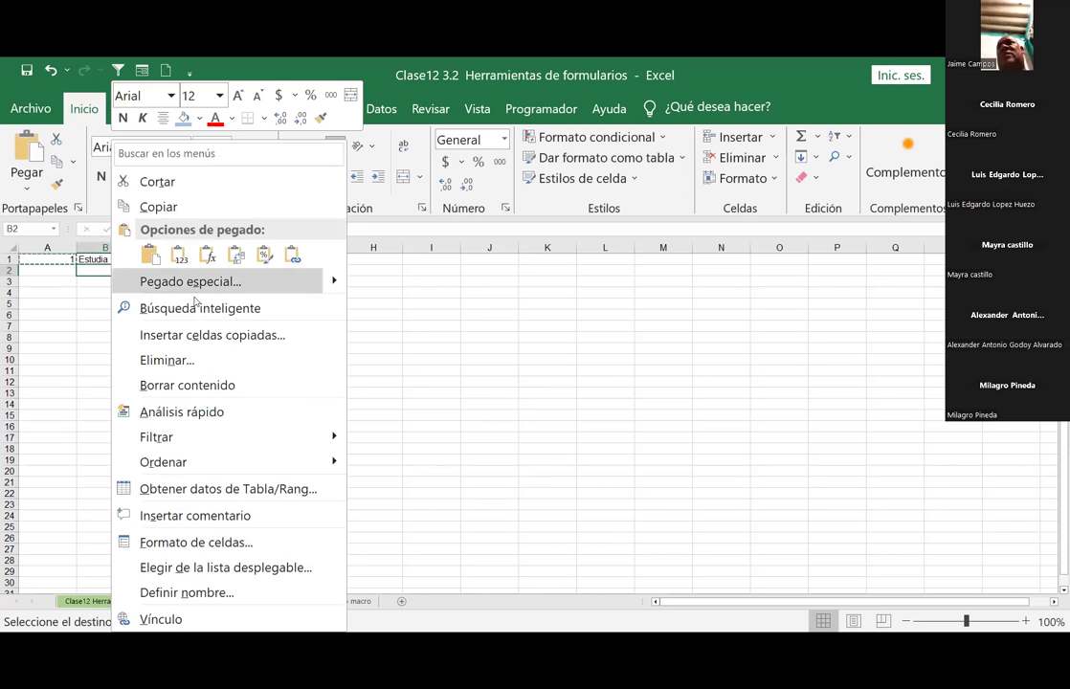
{"action": "left_click", "coordinate": [150, 254]}
{"action": "left_click", "coordinate": [50, 258]}
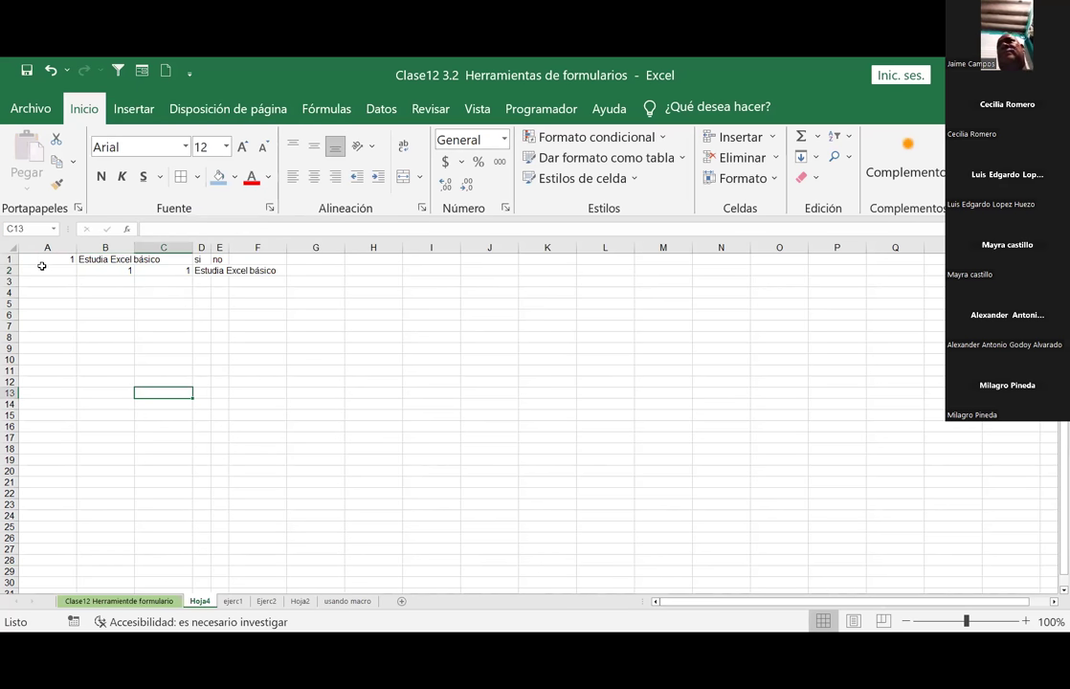
{"action": "left_click", "coordinate": [106, 261]}
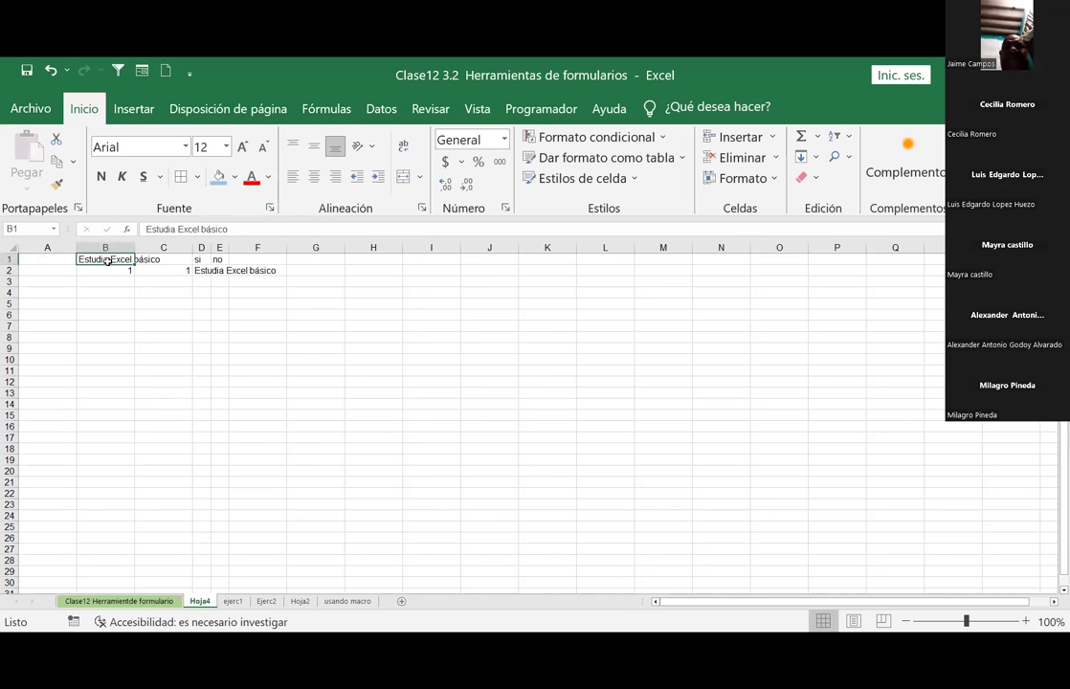
{"action": "key", "text": "Delete"}
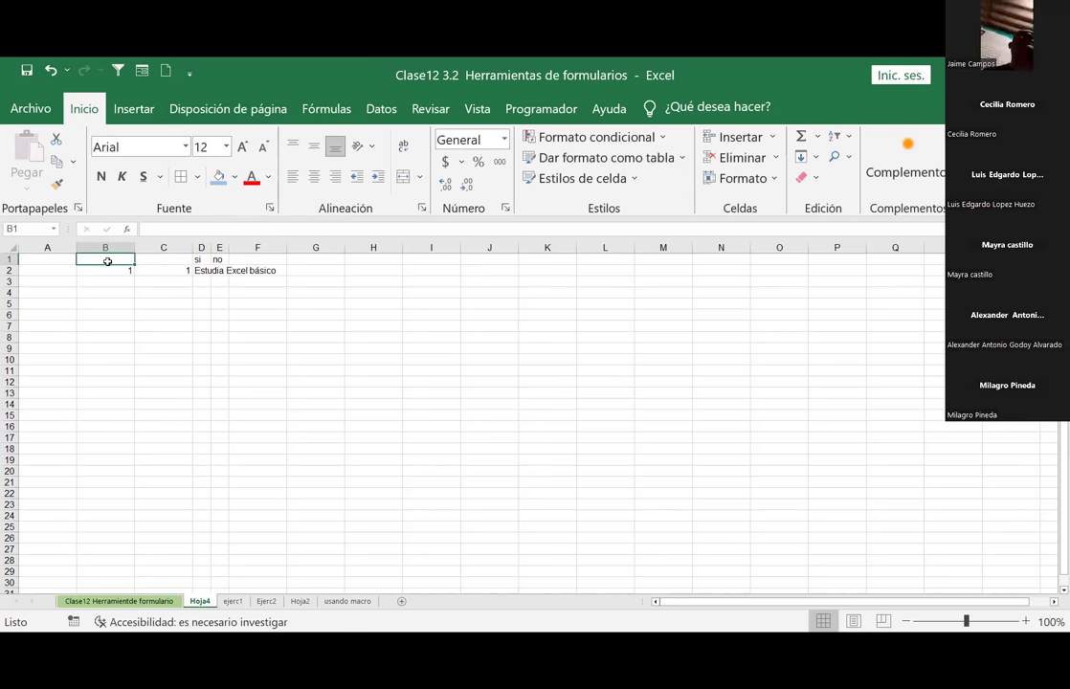
Restore the statement, move it from B1 into B2, and clear the 1 from C2
{"action": "left_click", "coordinate": [50, 71]}
{"action": "key", "text": "ctrl+x"}
{"action": "key", "text": "Down"}
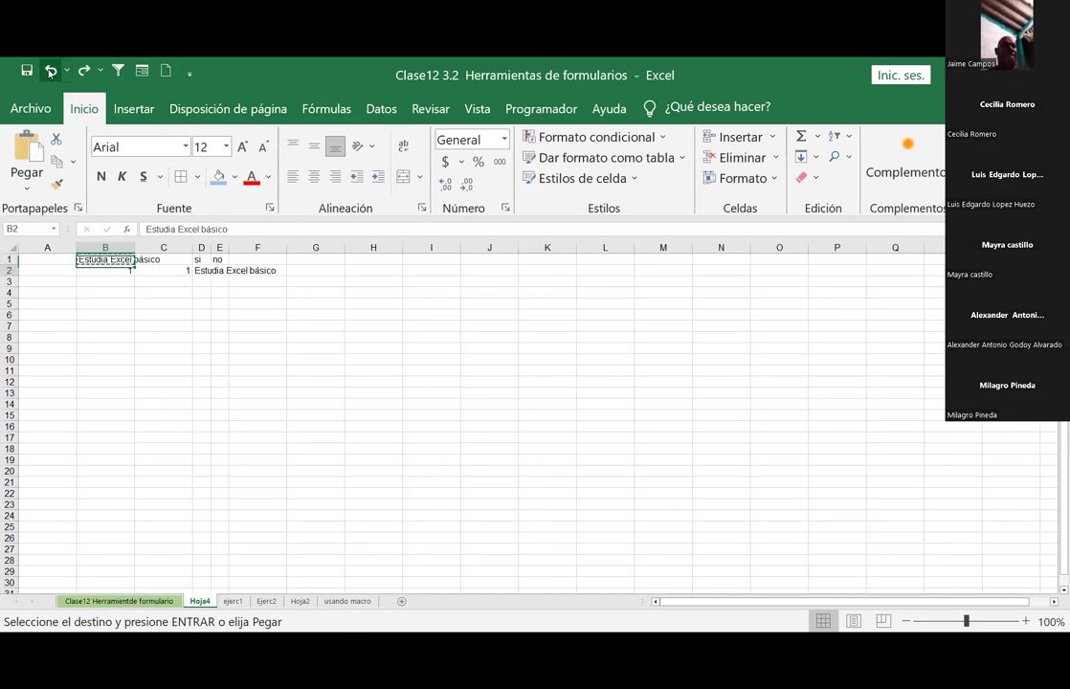
{"action": "key", "text": "ctrl+v"}
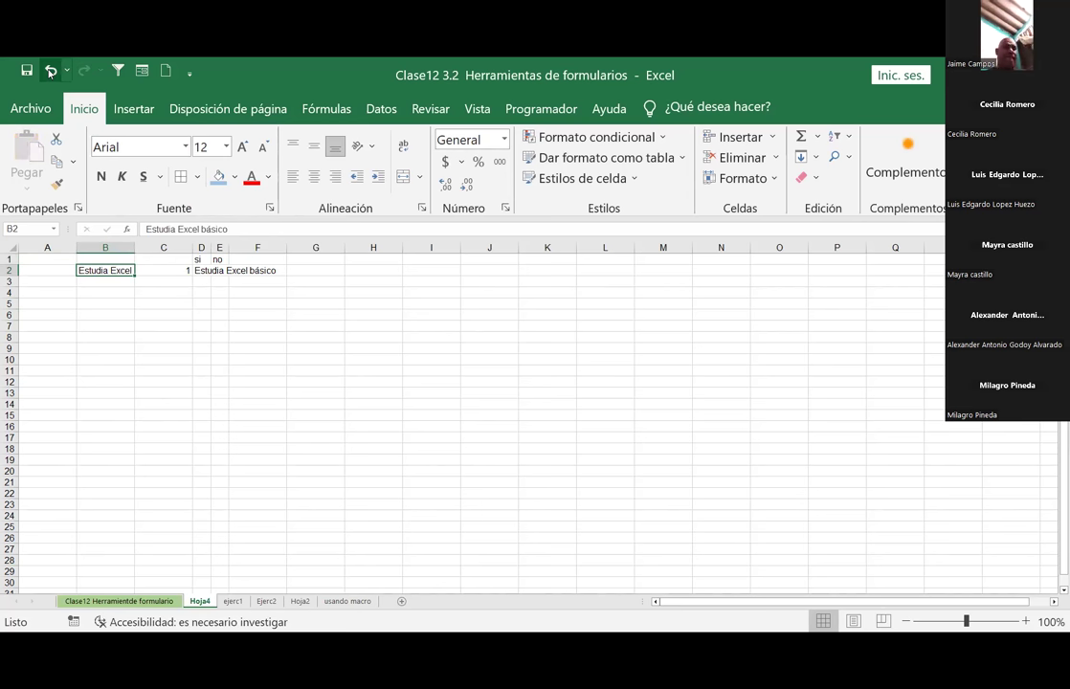
{"action": "key", "text": "Right"}
{"action": "left_click", "coordinate": [51, 71]}
{"action": "left_click", "coordinate": [51, 71]}
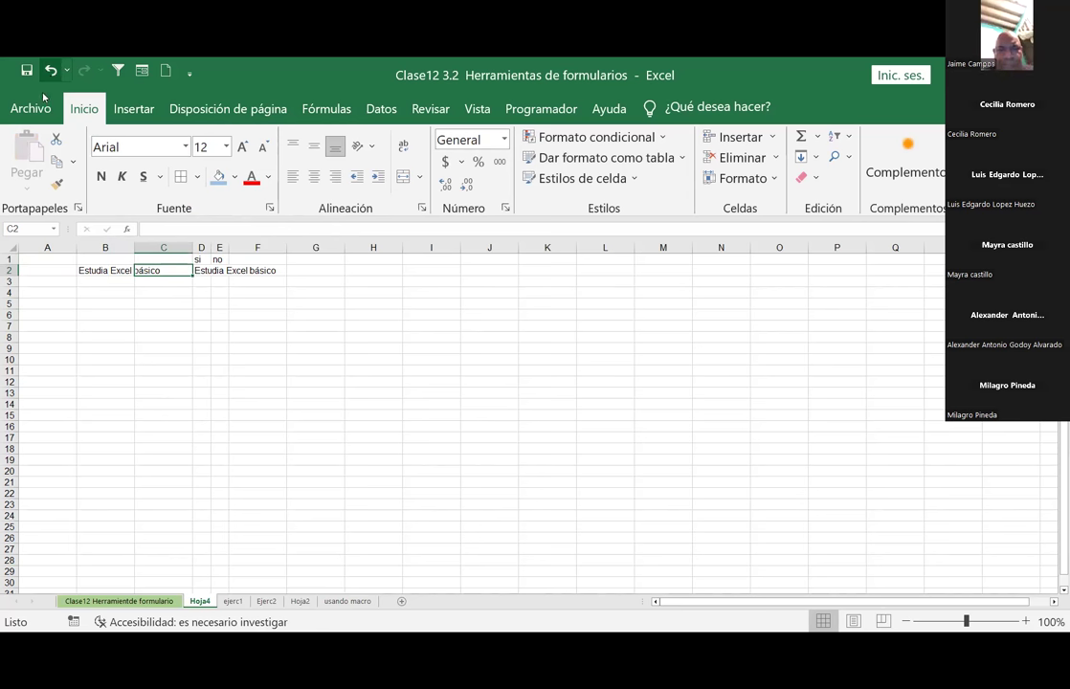
Prefix B2 with '1-', widen column B, and delete the leftover duplicate text
{"action": "left_click", "coordinate": [89, 270]}
{"action": "double_click", "coordinate": [89, 270]}
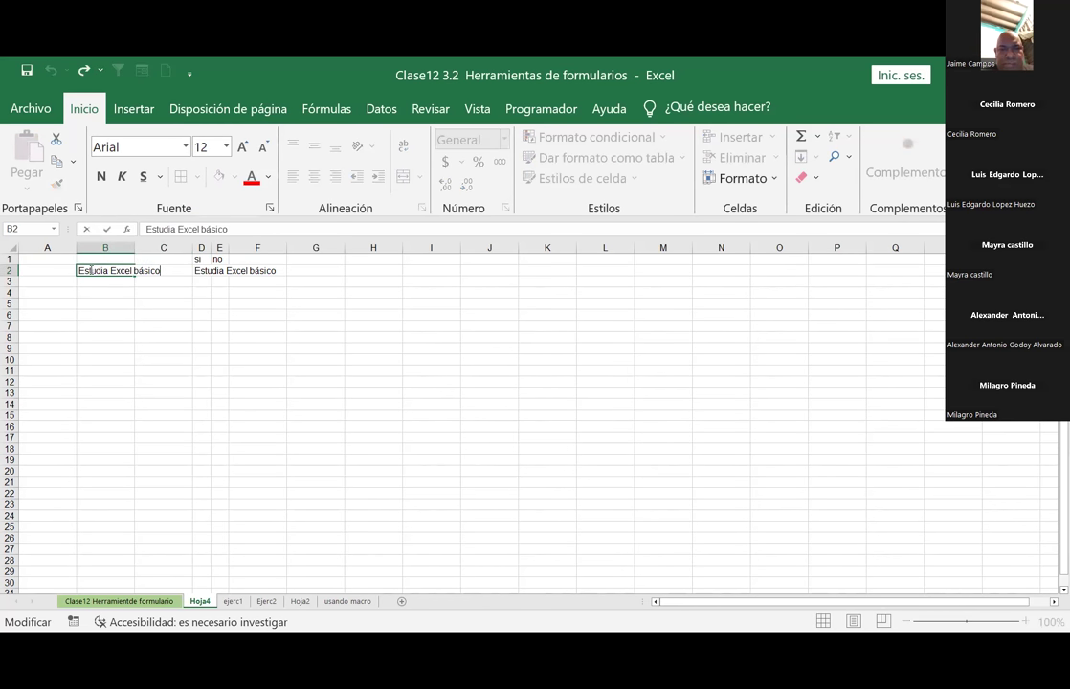
{"action": "type", "text": "1-"}
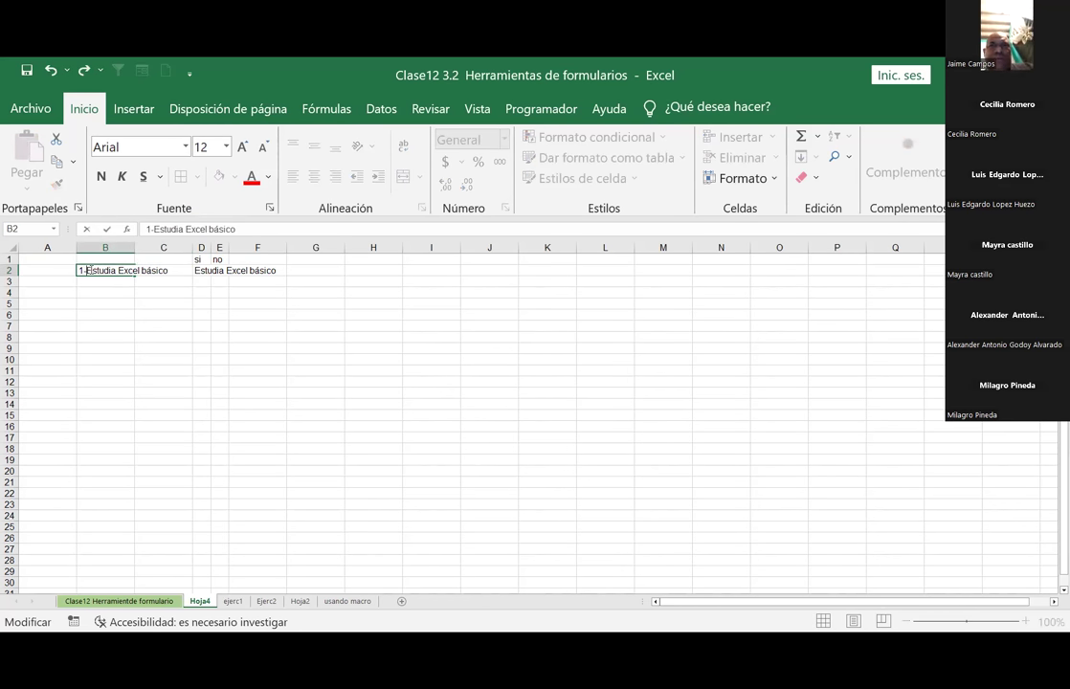
{"action": "key", "text": "Return"}
{"action": "left_click_drag", "start_coordinate": [136, 247], "coordinate": [181, 247]}
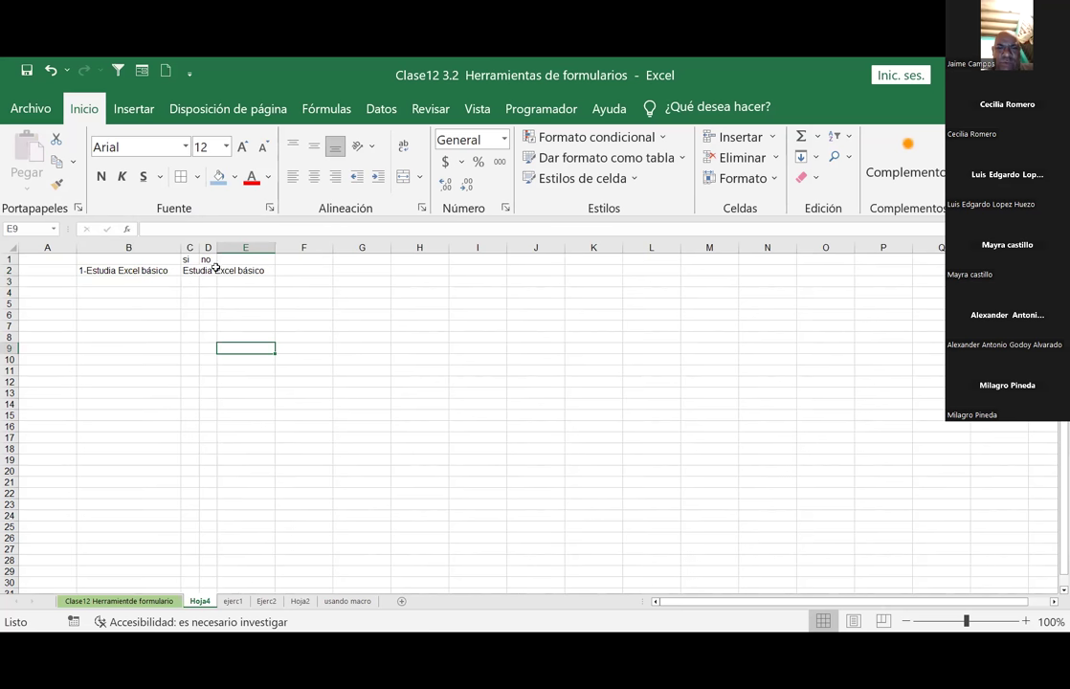
{"action": "left_click", "coordinate": [190, 270]}
{"action": "key", "text": "Delete"}
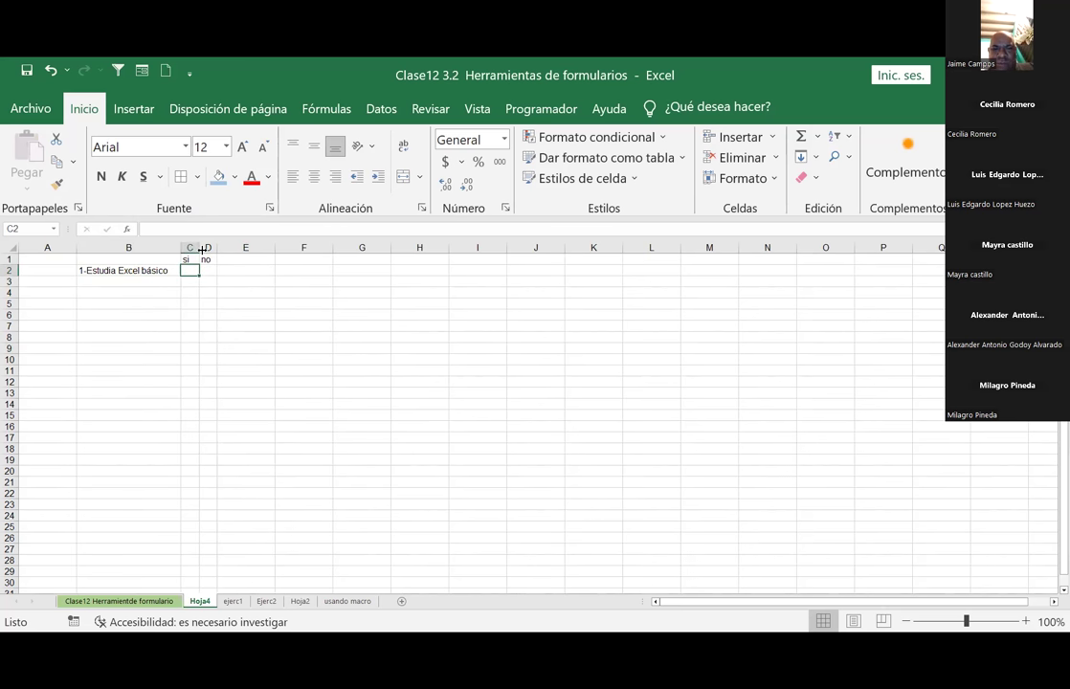
Give the A1:D9 table light blue fill and All Borders
{"action": "left_click_drag", "start_coordinate": [64, 260], "coordinate": [210, 348]}
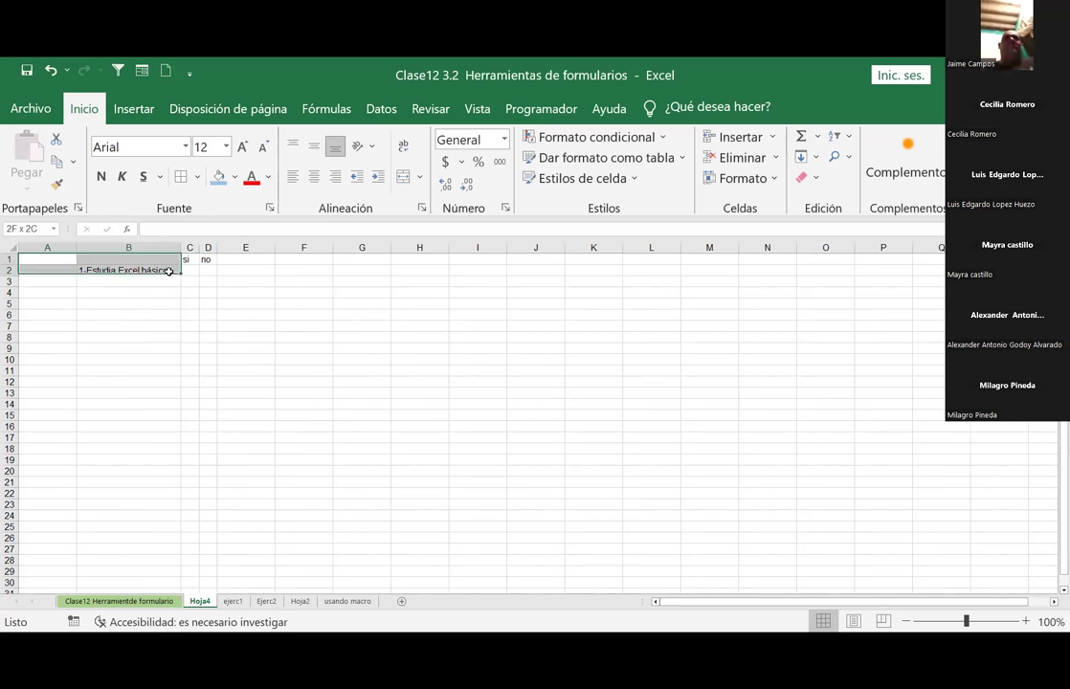
{"action": "left_click", "coordinate": [199, 177]}
{"action": "left_click", "coordinate": [230, 304]}
{"action": "left_click", "coordinate": [304, 359]}
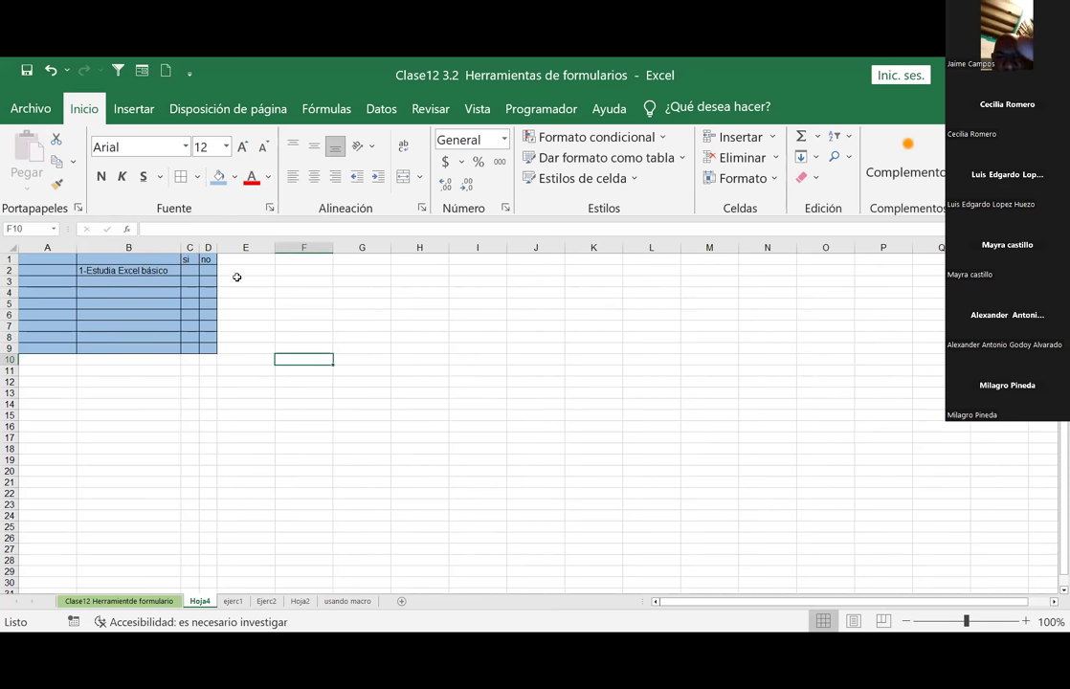
Mark the first item as si with an x in C2
{"action": "left_click", "coordinate": [207, 271]}
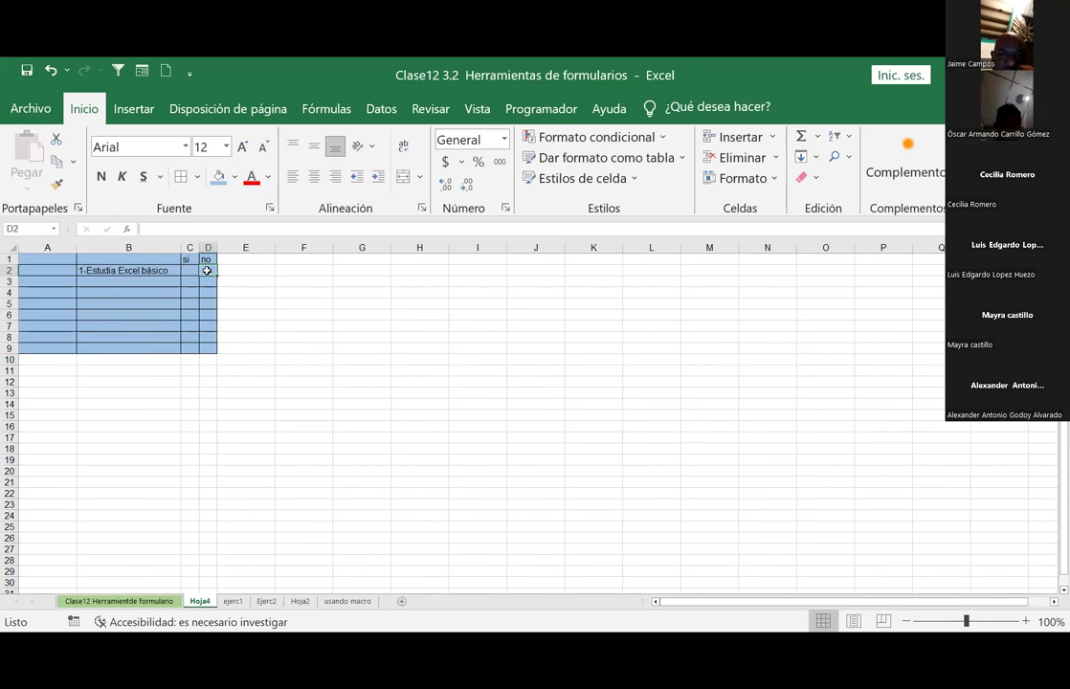
{"action": "key", "text": "Left"}
{"action": "type", "text": "1"}
{"action": "key", "text": "Return"}
{"action": "key", "text": "Up"}
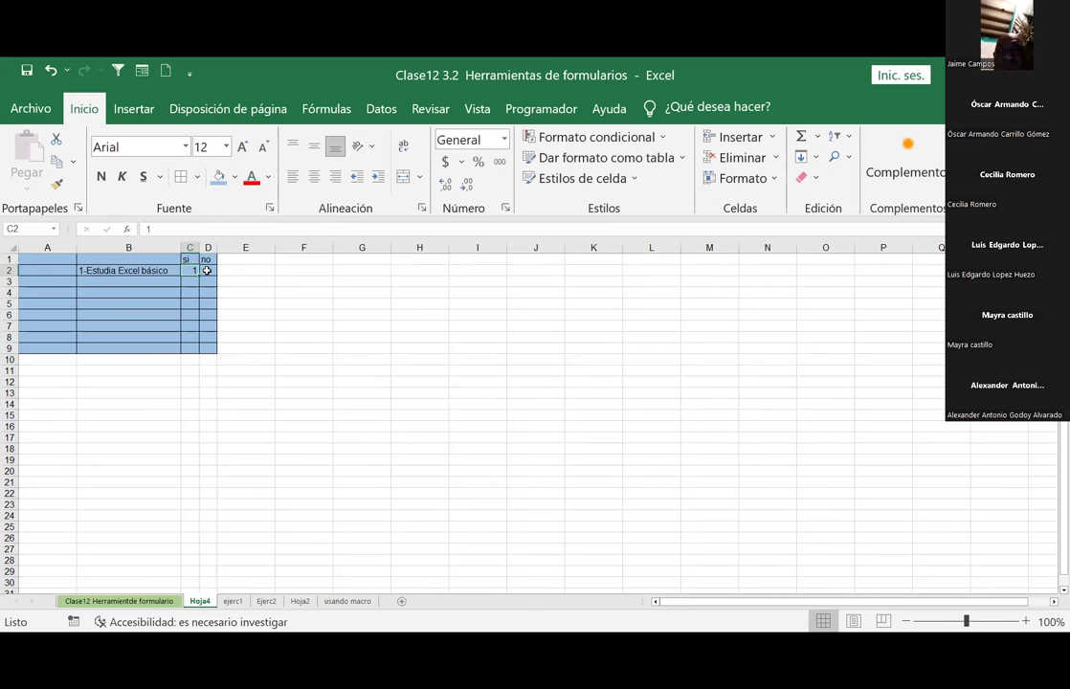
{"action": "type", "text": "x"}
{"action": "key", "text": "Return"}
Start typing the second item '2- Conoce la pantalla de Excel' in B4
{"action": "key", "text": "Left"}
{"action": "key", "text": "Left"}
{"action": "key", "text": "Down"}
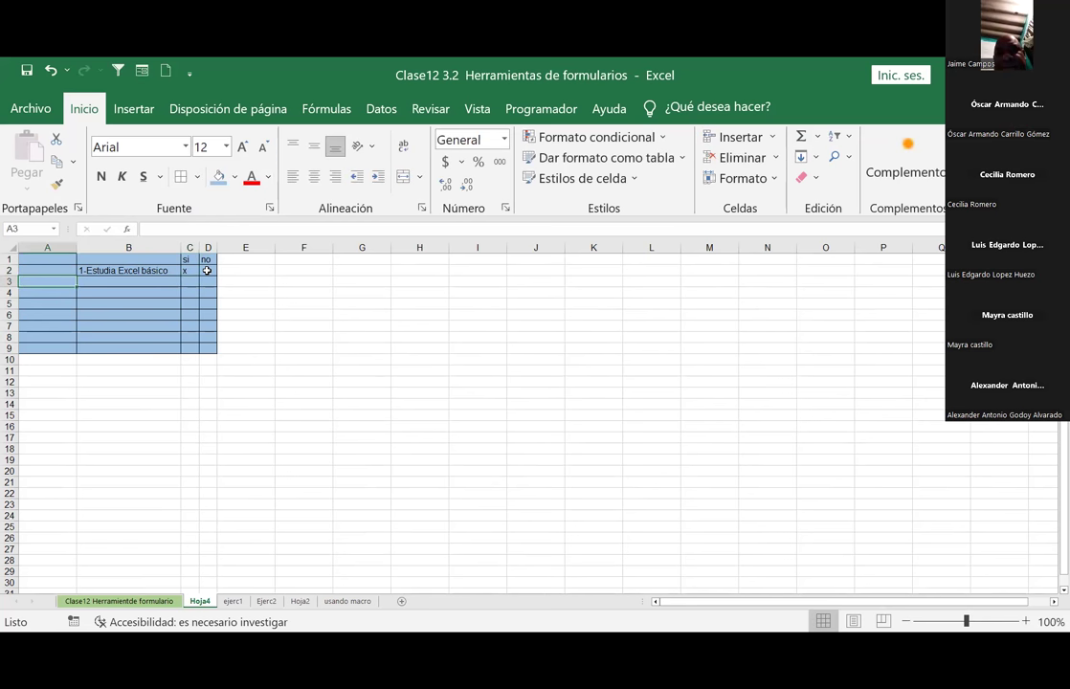
{"action": "key", "text": "Tab"}
{"action": "type", "text": "2- Cono"}
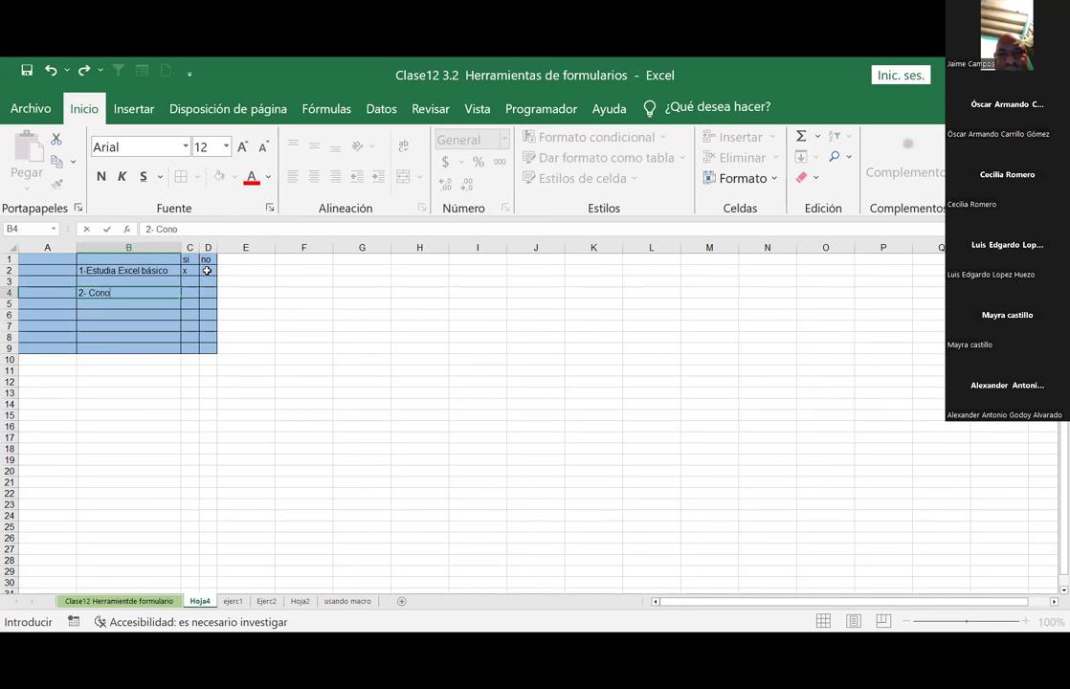
{"action": "type", "text": "ce la pant"}
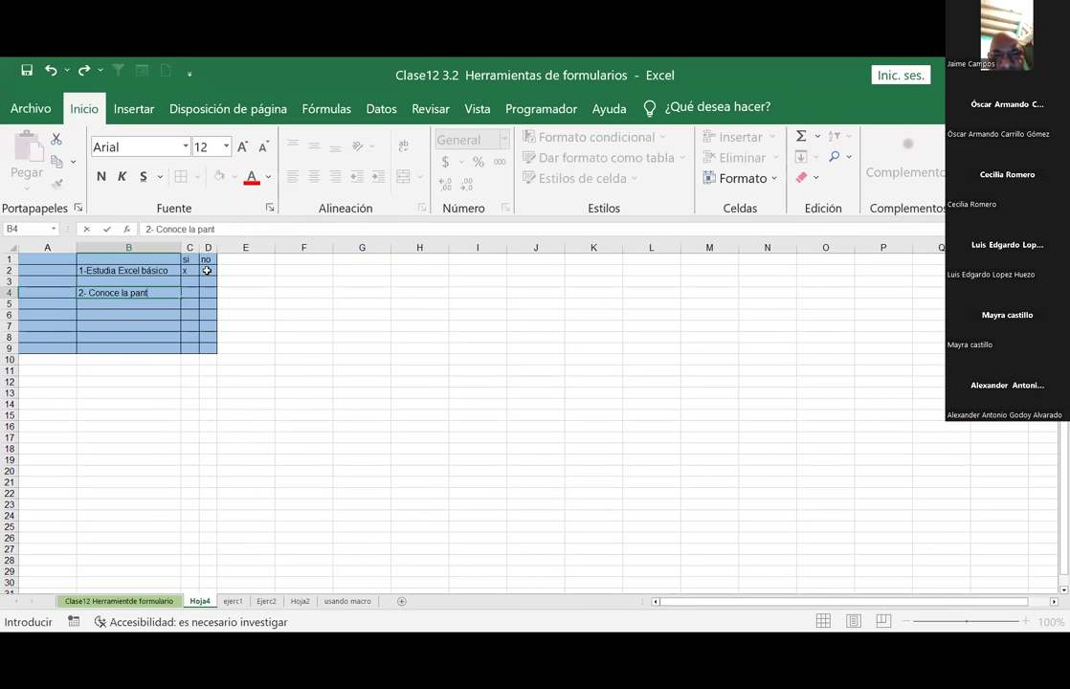
{"action": "type", "text": "alla de"}
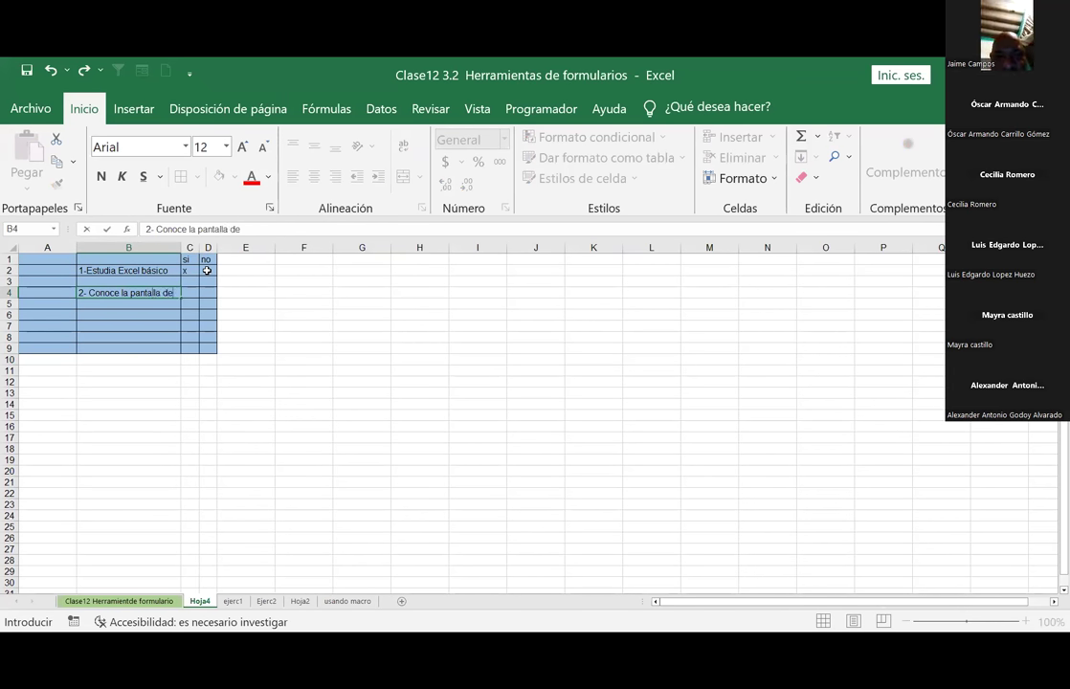
{"action": "type", "text": " ex ce"}
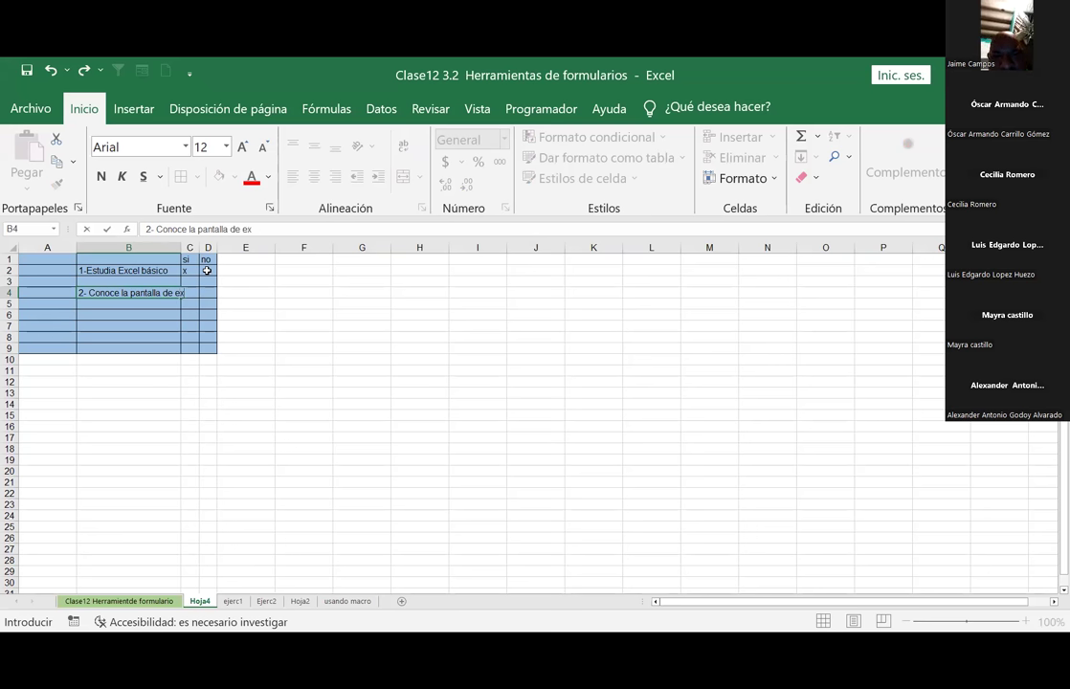
Finish '2- Conoce la pantalla de Excel' in B4, widen column B, and put an x in C4
{"action": "key", "text": "BackSpace"}
{"action": "key", "text": "BackSpace"}
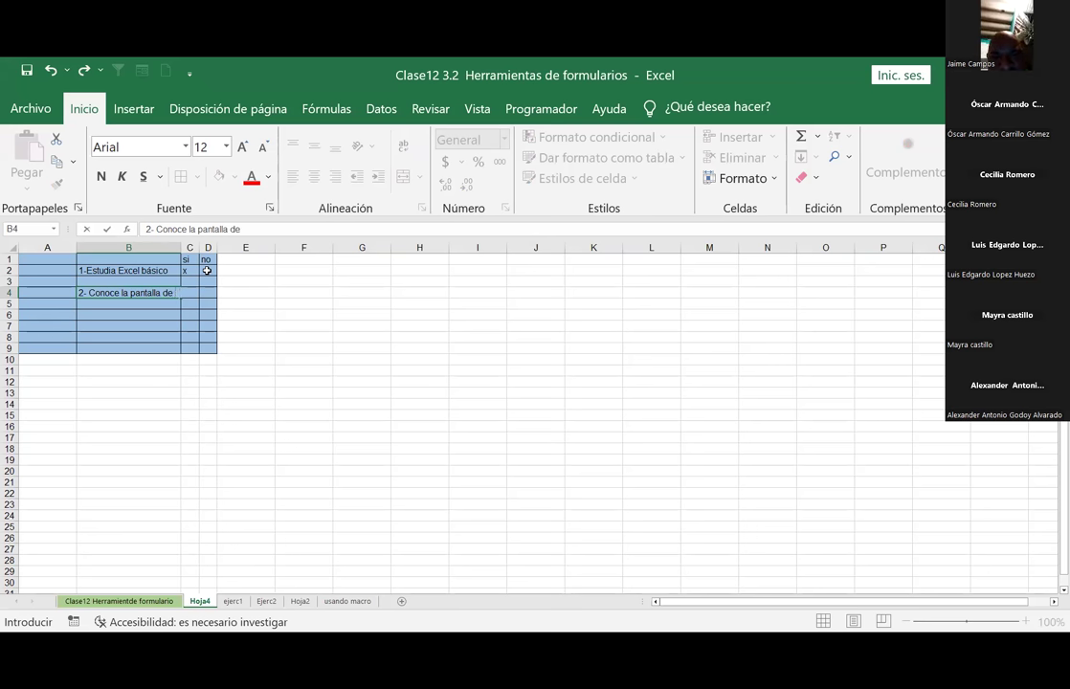
{"action": "type", "text": " Excel"}
{"action": "key", "text": "Return"}
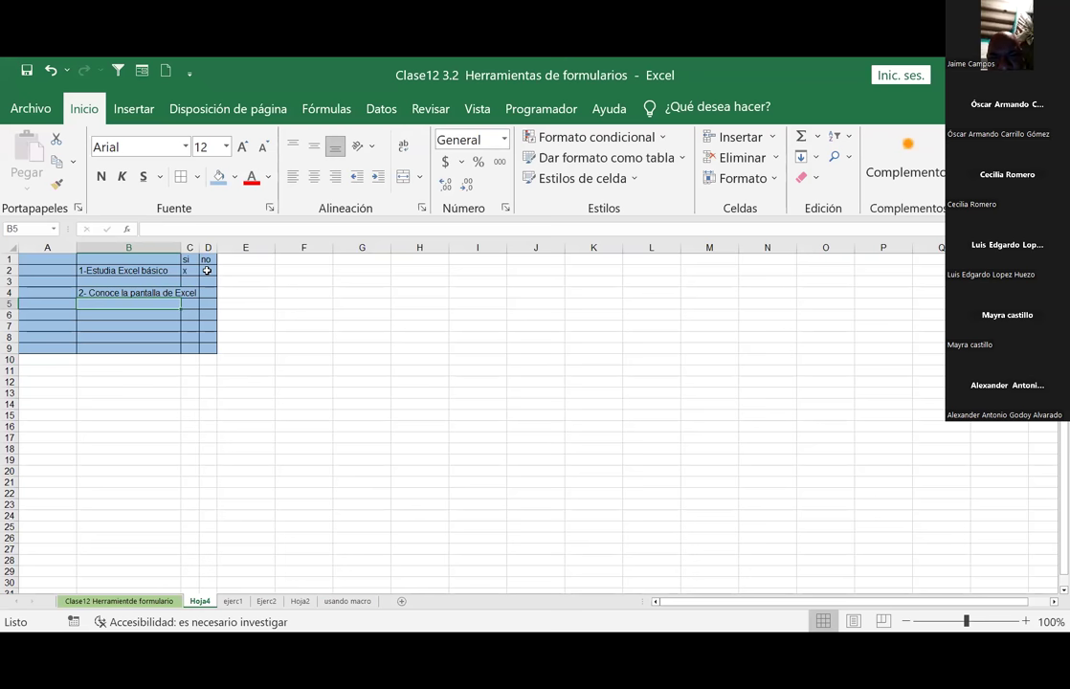
{"action": "left_click_drag", "start_coordinate": [182, 247], "coordinate": [216, 247]}
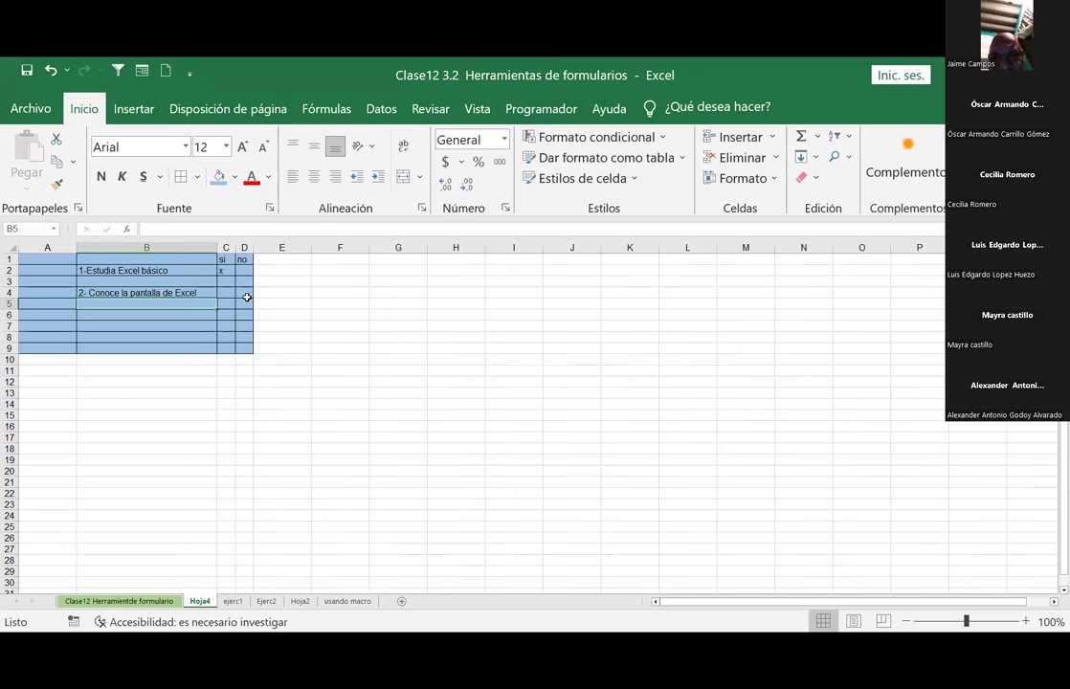
{"action": "left_click", "coordinate": [223, 290]}
{"action": "type", "text": "x"}
{"action": "key", "text": "Up"}
{"action": "key", "text": "Up"}
{"action": "key", "text": "Up"}
{"action": "key", "text": "Down"}
{"action": "key", "text": "Down"}
{"action": "key", "text": "Down"}
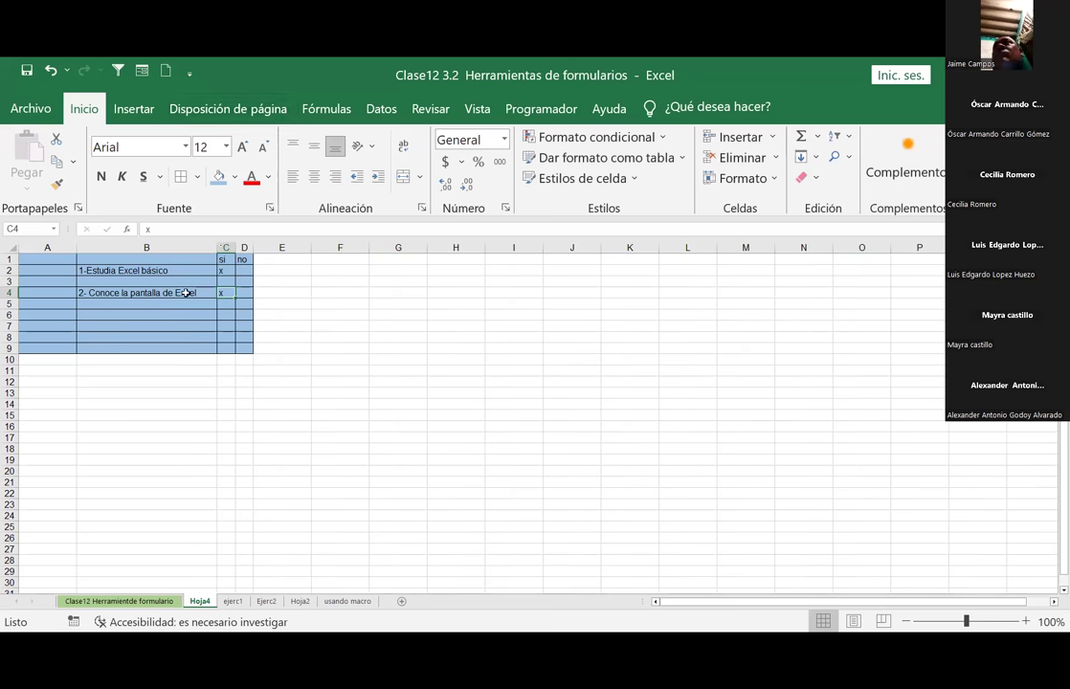
Highlight the table's top three rows and the first item's rows B2:D3, then click away
{"action": "left_click", "coordinate": [79, 262]}
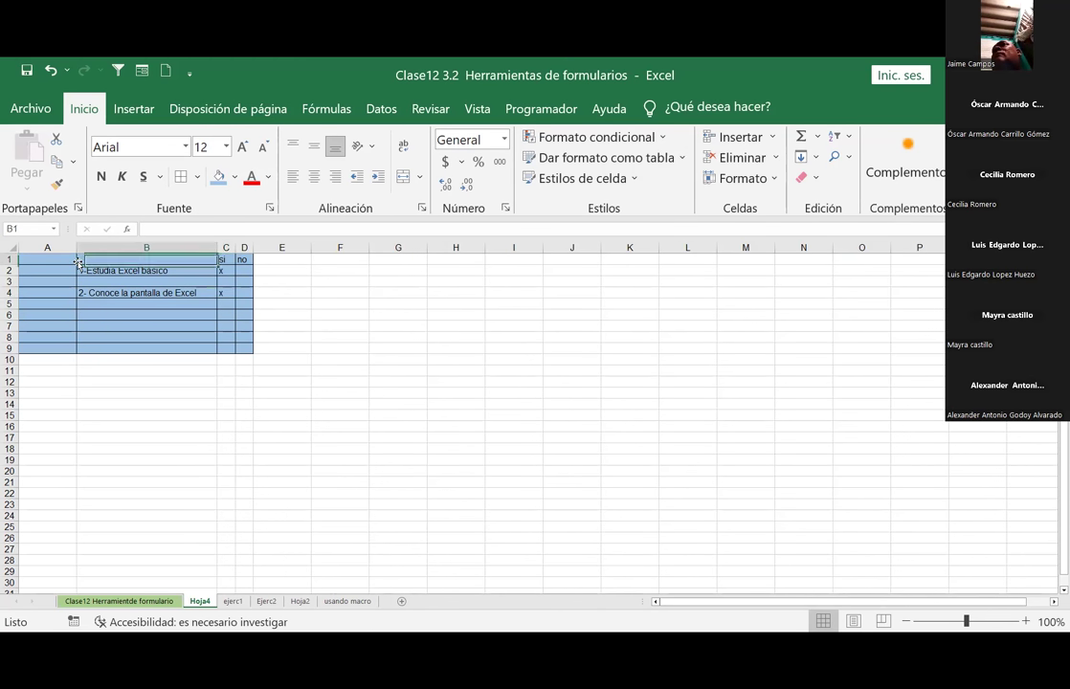
{"action": "left_click_drag", "start_coordinate": [57, 258], "coordinate": [241, 310]}
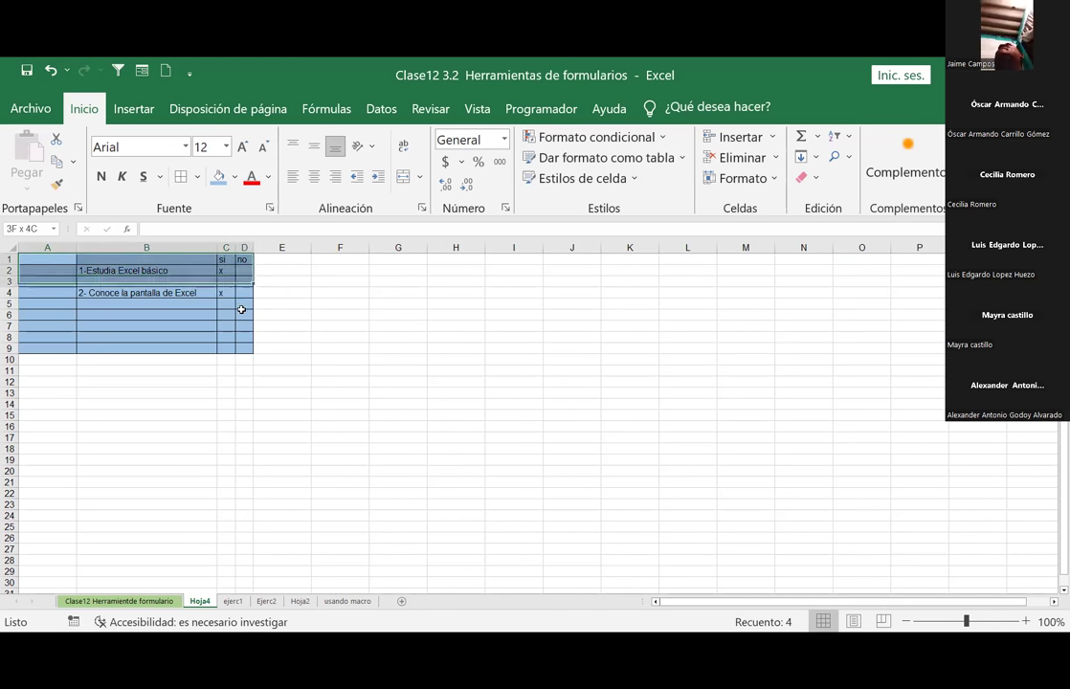
{"action": "left_click", "coordinate": [339, 315]}
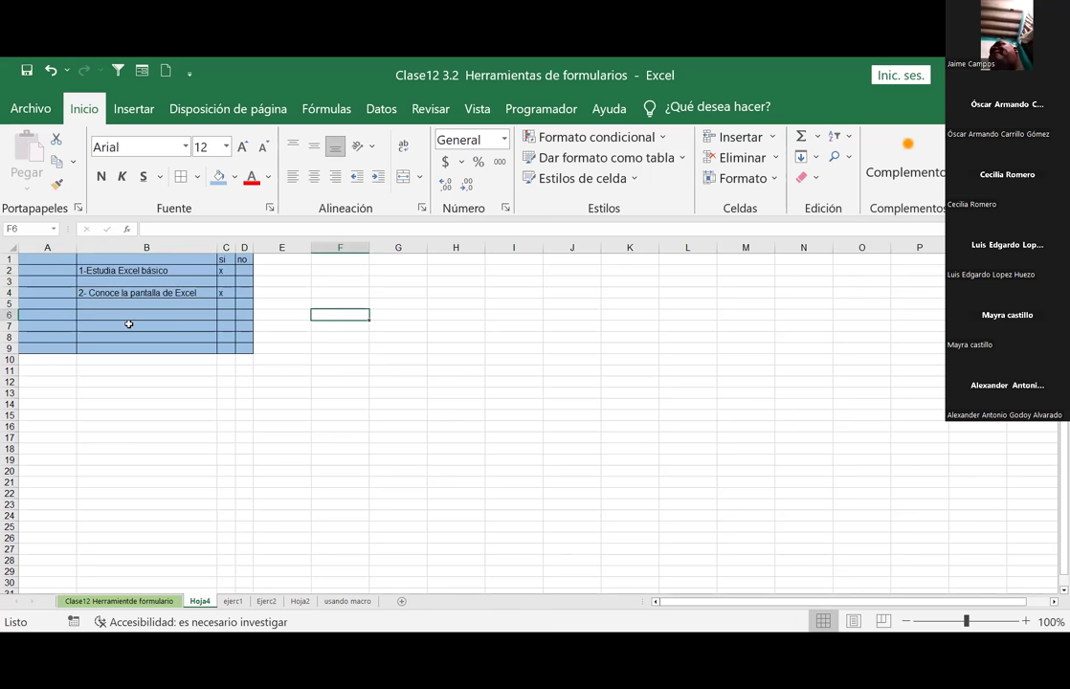
{"action": "left_click_drag", "start_coordinate": [81, 268], "coordinate": [246, 289]}
{"action": "left_click", "coordinate": [339, 304]}
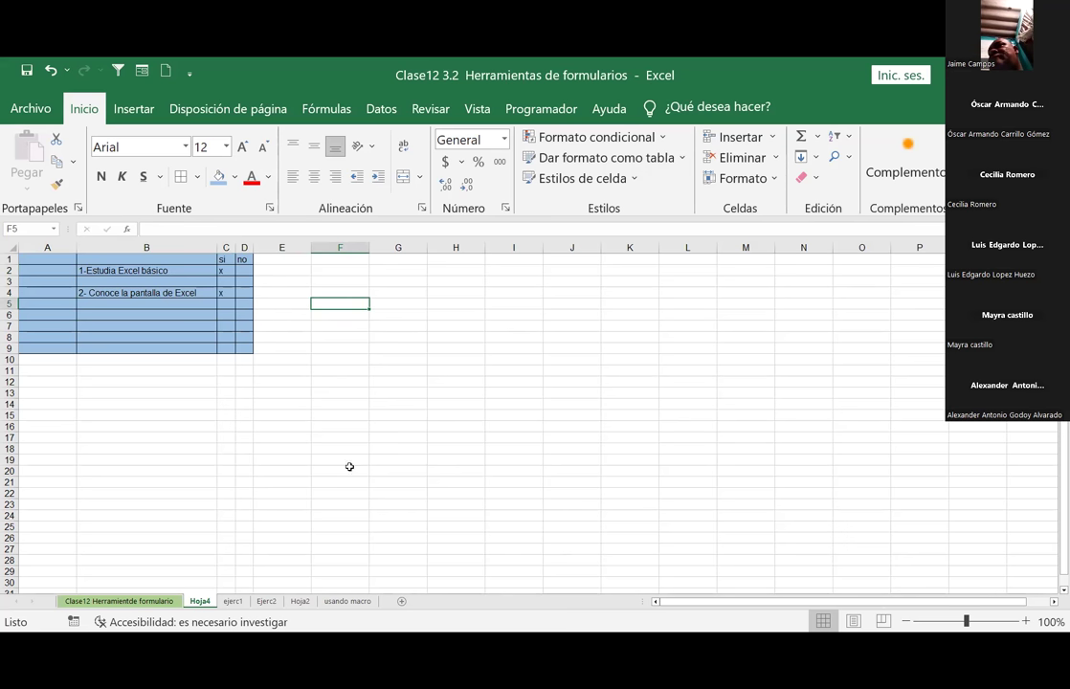
{"action": "left_click", "coordinate": [307, 406]}
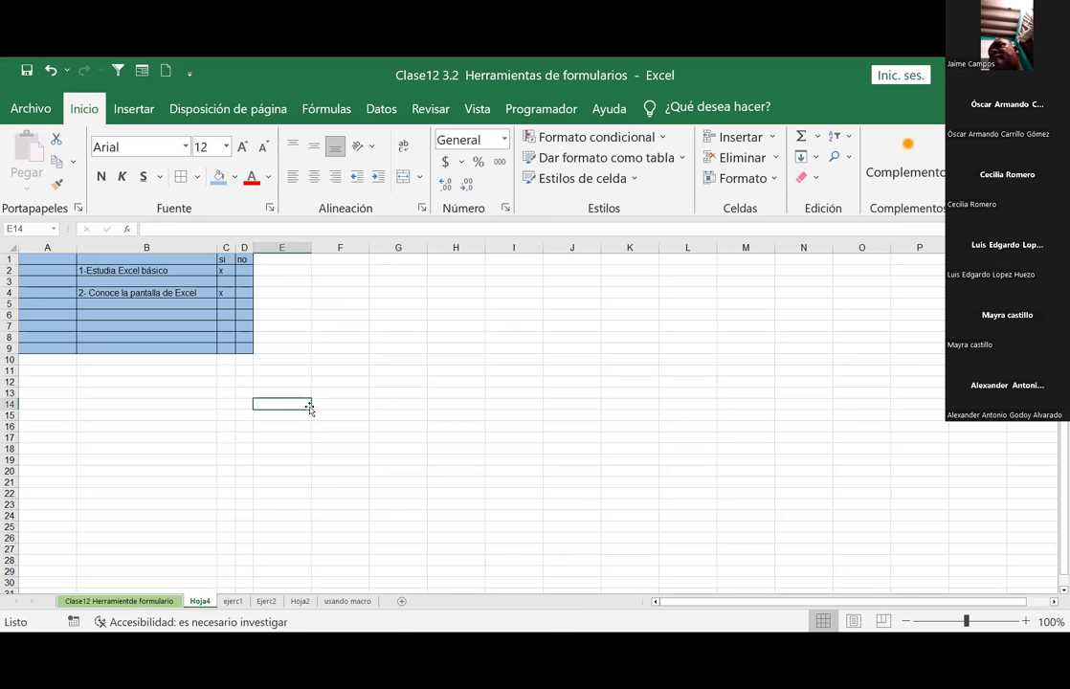
{"action": "left_click", "coordinate": [222, 369]}
{"action": "left_click", "coordinate": [170, 470]}
{"action": "left_click", "coordinate": [258, 402]}
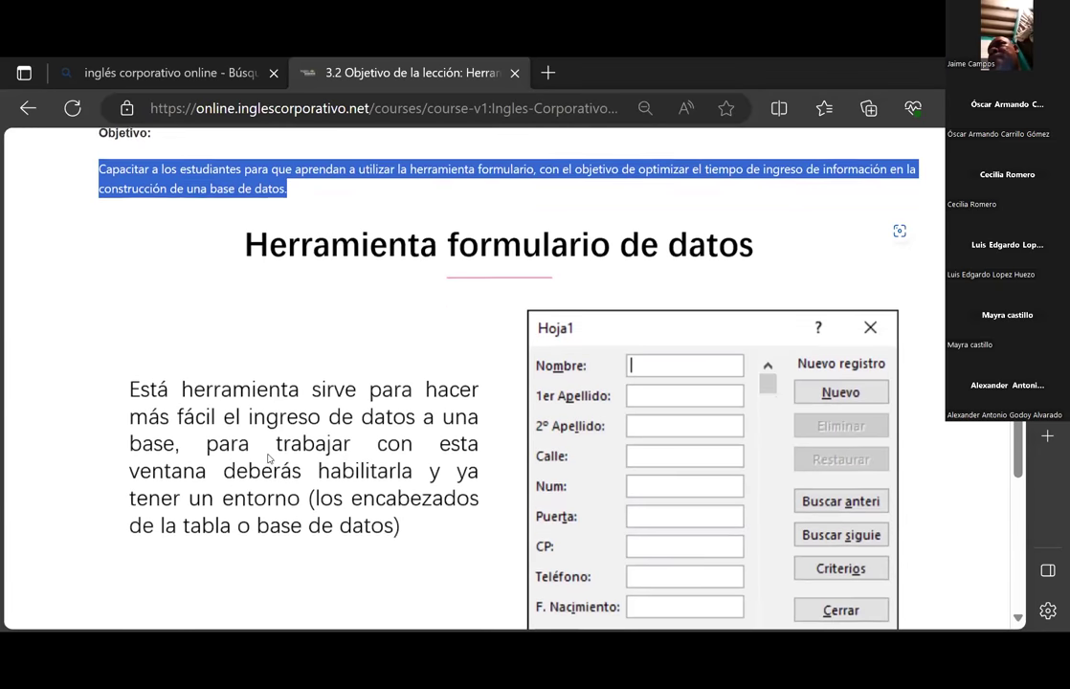
Scroll to the Herramienta formulario de datos slide and annotate its Hoja1 form and text in red
{"action": "scroll", "coordinate": [269, 458], "scroll_direction": "down", "scroll_amount": 1}
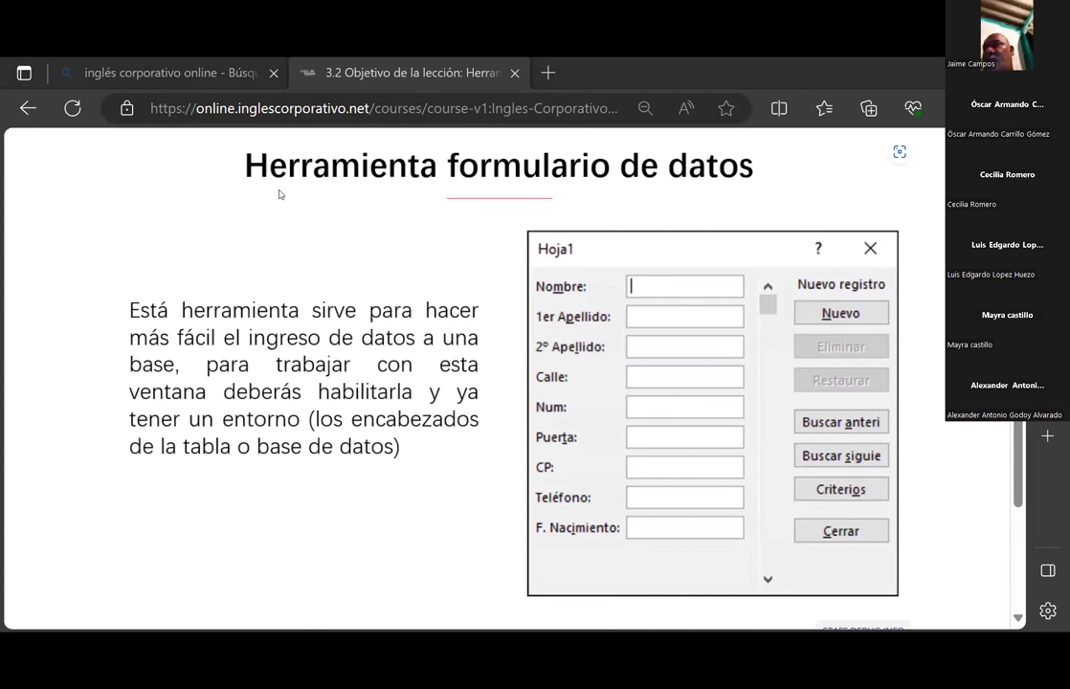
{"action": "mouse_move", "coordinate": [518, 231]}
{"action": "left_mouse_down"}
{"action": "mouse_move", "coordinate": [515, 589]}
{"action": "mouse_move", "coordinate": [819, 607]}
{"action": "mouse_move", "coordinate": [917, 580]}
{"action": "mouse_move", "coordinate": [909, 335]}
{"action": "mouse_move", "coordinate": [824, 217]}
{"action": "mouse_move", "coordinate": [517, 230]}
{"action": "left_mouse_up"}
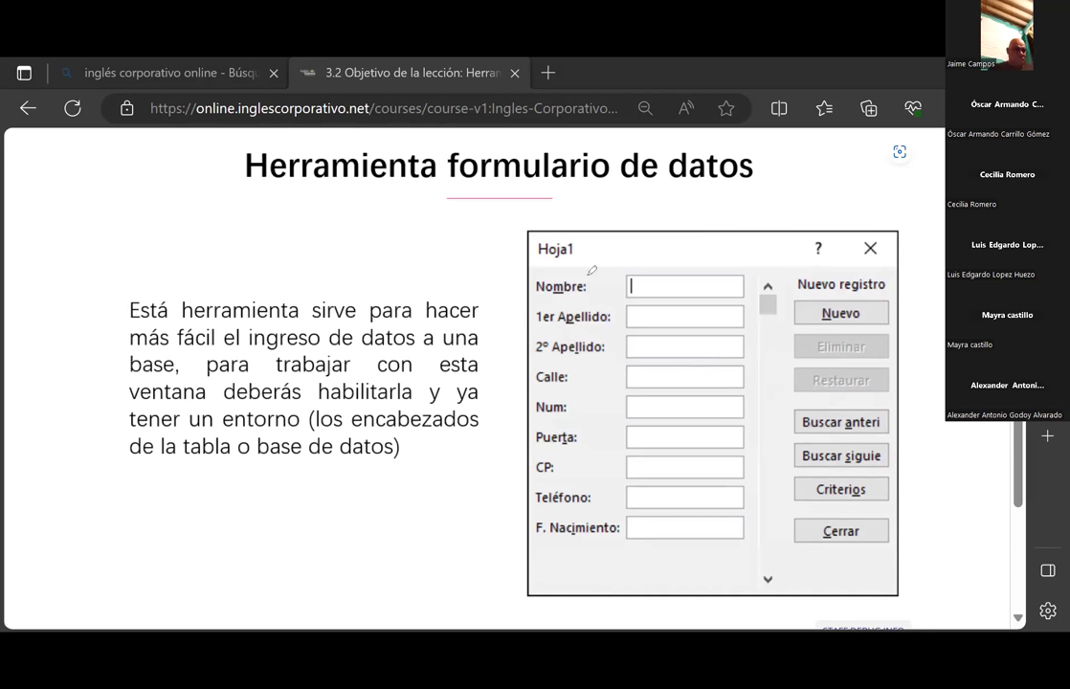
{"action": "mouse_move", "coordinate": [542, 234]}
{"action": "left_mouse_down"}
{"action": "mouse_move", "coordinate": [529, 245]}
{"action": "mouse_move", "coordinate": [555, 266]}
{"action": "mouse_move", "coordinate": [580, 233]}
{"action": "left_mouse_up"}
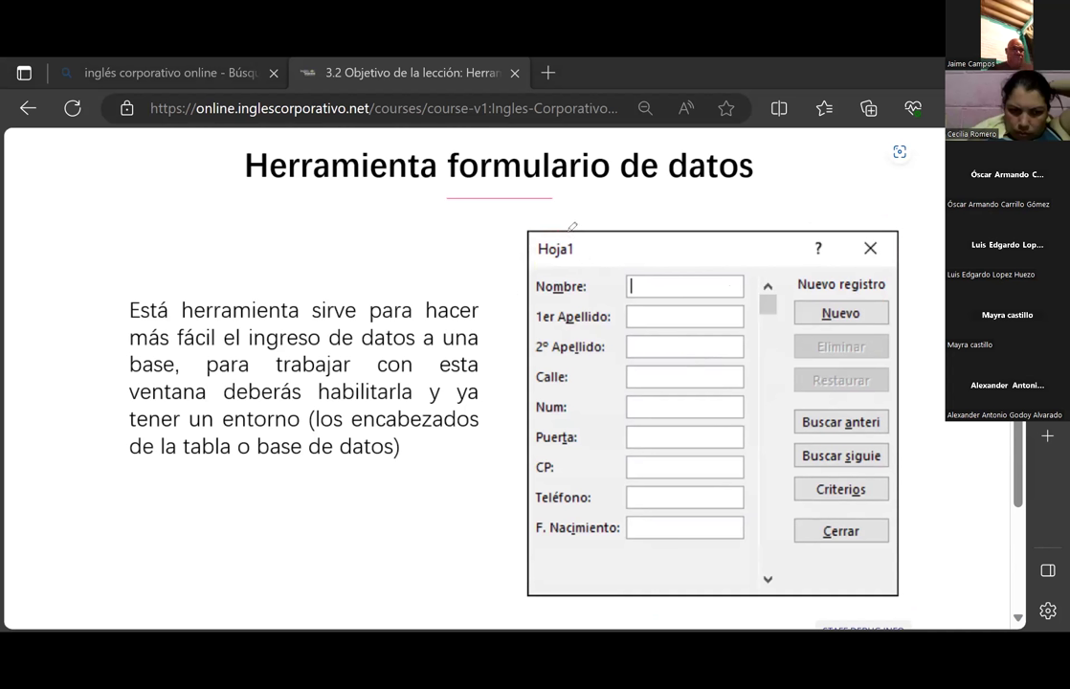
{"action": "mouse_move", "coordinate": [582, 251]}
{"action": "left_mouse_down"}
{"action": "mouse_move", "coordinate": [555, 233]}
{"action": "mouse_move", "coordinate": [531, 242]}
{"action": "mouse_move", "coordinate": [581, 247]}
{"action": "left_mouse_up"}
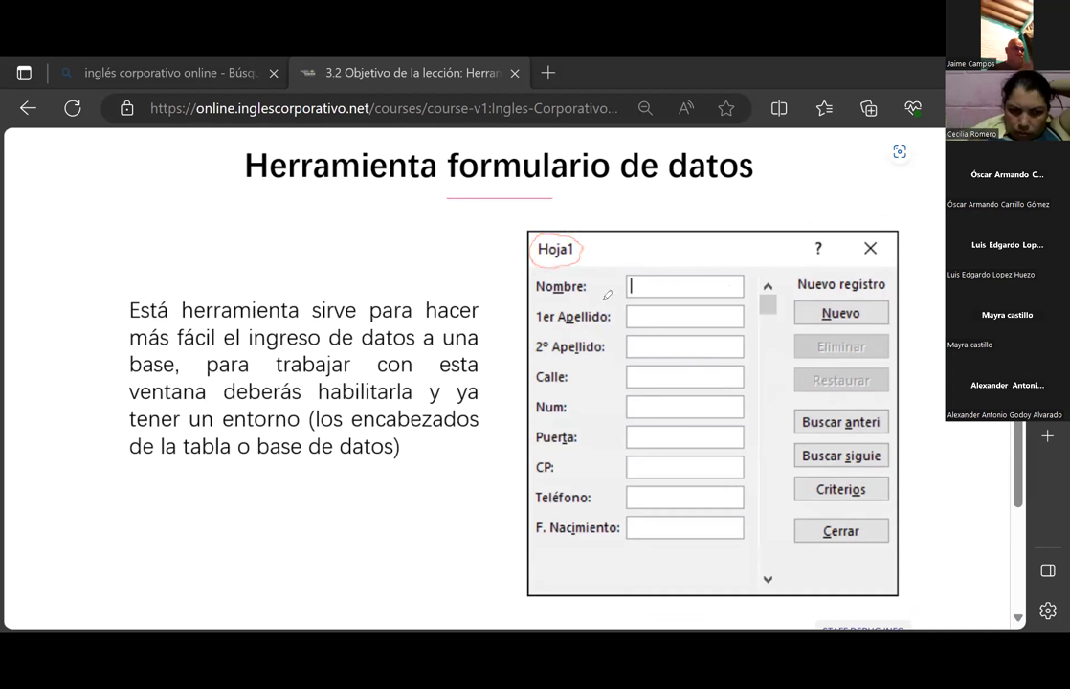
{"action": "mouse_move", "coordinate": [103, 228]}
{"action": "left_mouse_down"}
{"action": "mouse_move", "coordinate": [340, 225]}
{"action": "mouse_move", "coordinate": [389, 254]}
{"action": "mouse_move", "coordinate": [120, 223]}
{"action": "mouse_move", "coordinate": [161, 259]}
{"action": "mouse_move", "coordinate": [202, 254]}
{"action": "left_mouse_up"}
{"action": "left_click_drag", "start_coordinate": [251, 224], "coordinate": [253, 255]}
{"action": "left_click_drag", "start_coordinate": [311, 226], "coordinate": [319, 246]}
{"action": "left_click_drag", "start_coordinate": [193, 215], "coordinate": [397, 222]}
{"action": "left_click_drag", "start_coordinate": [296, 255], "coordinate": [330, 255]}
{"action": "left_click_drag", "start_coordinate": [375, 222], "coordinate": [375, 244]}
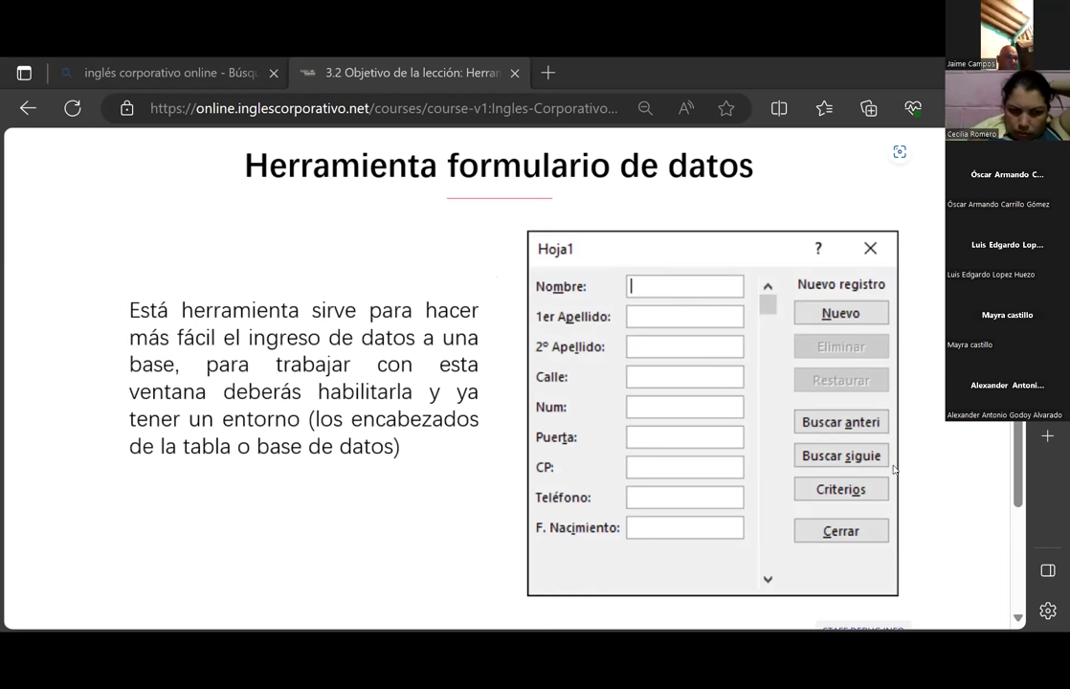
{"action": "scroll", "coordinate": [683, 419], "scroll_direction": "down", "scroll_amount": 3}
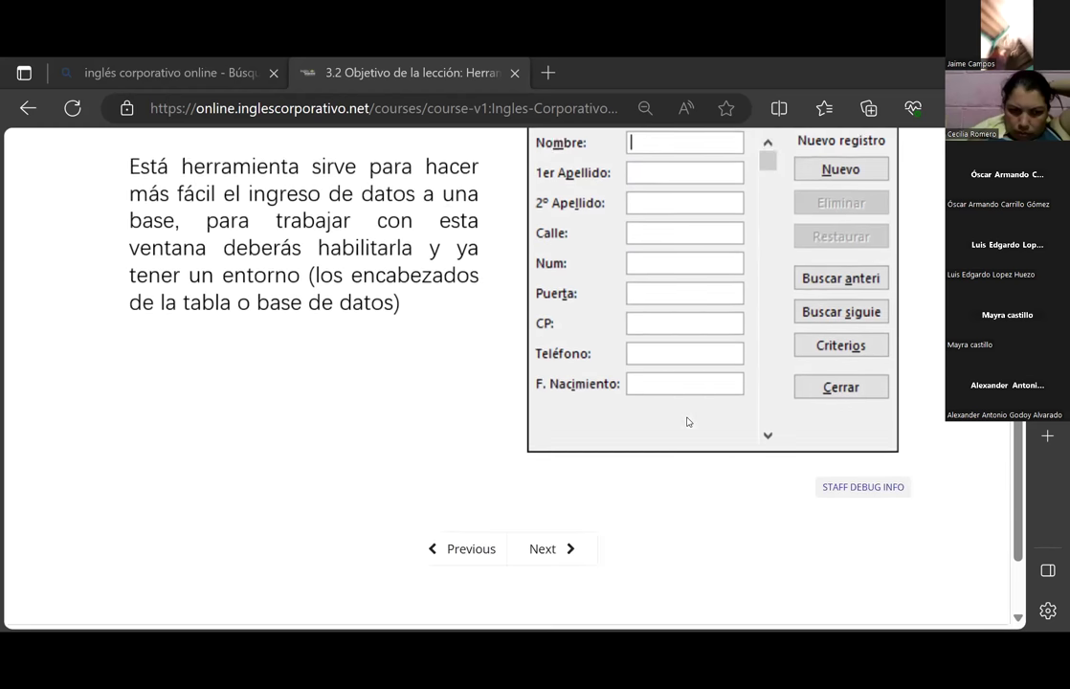
{"action": "scroll", "coordinate": [688, 421], "scroll_direction": "up", "scroll_amount": 5}
{"action": "scroll", "coordinate": [687, 421], "scroll_direction": "up", "scroll_amount": 3}
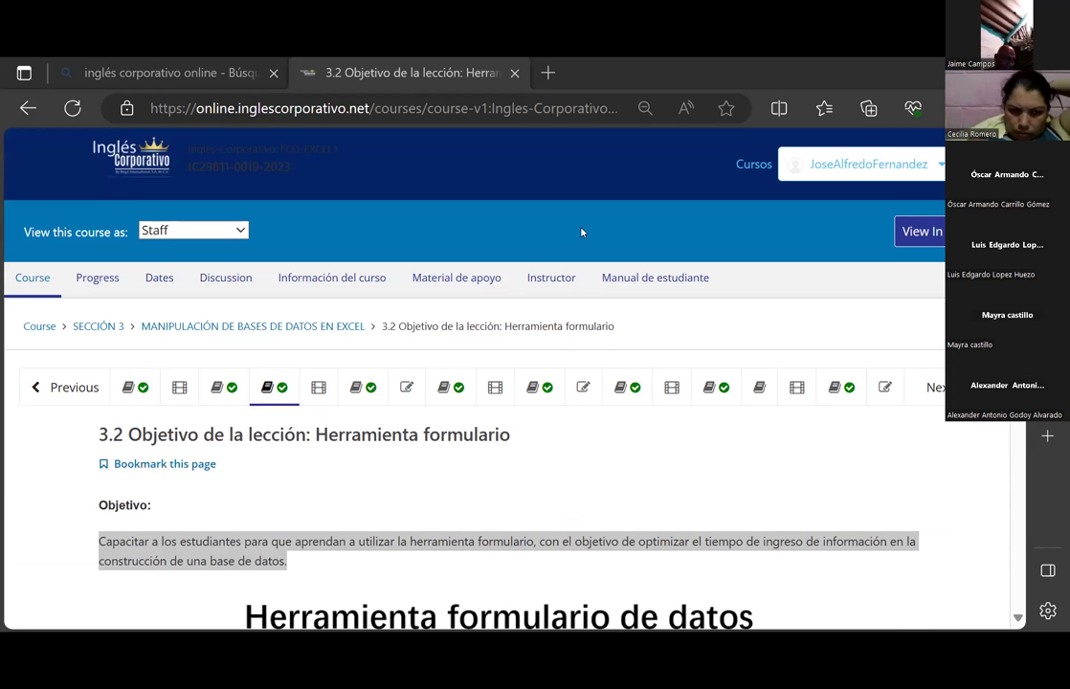
Bring up the Word document Herramientas de formularios and scroll through it
{"action": "key", "text": "alt+Tab"}
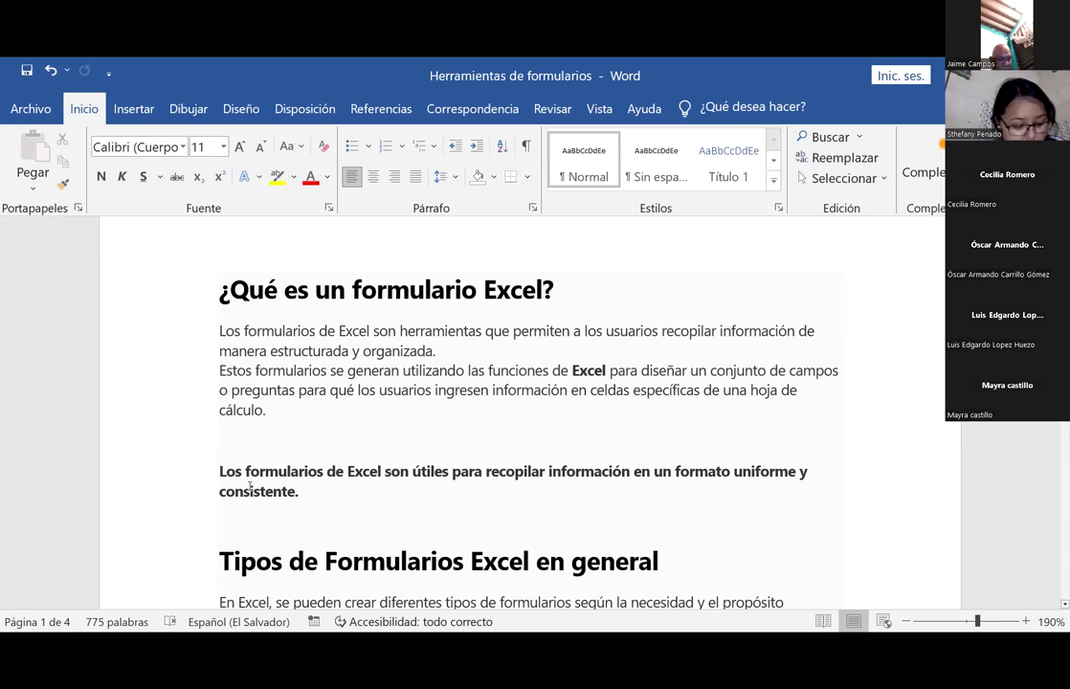
{"action": "scroll", "coordinate": [250, 485], "scroll_direction": "down", "scroll_amount": 1}
{"action": "scroll", "coordinate": [250, 485], "scroll_direction": "down", "scroll_amount": 2}
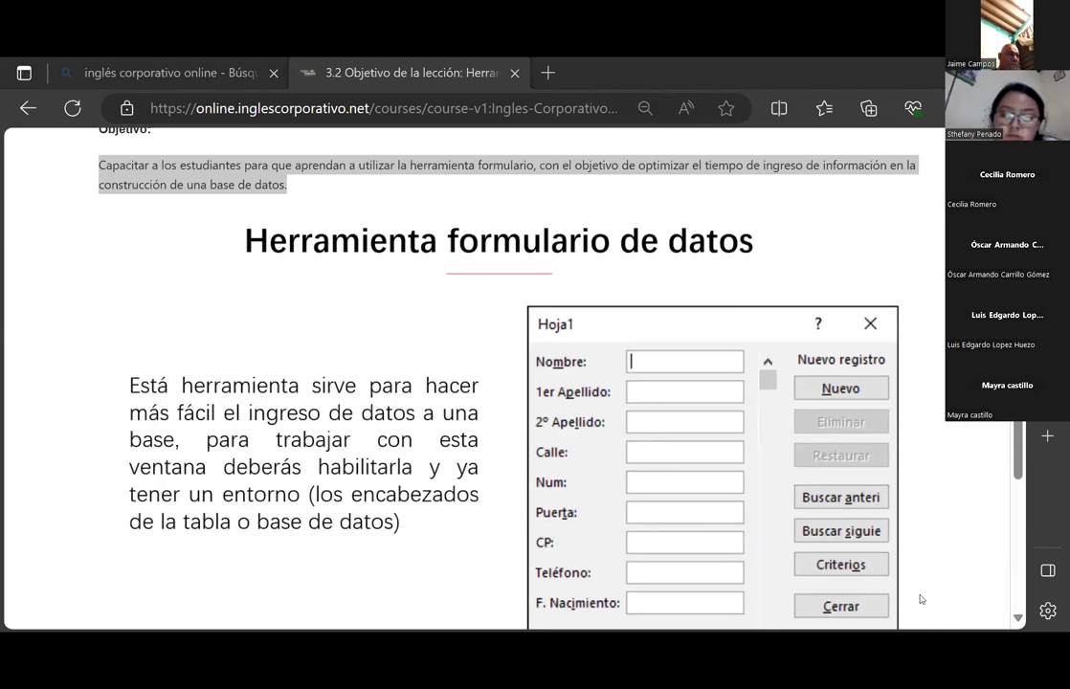
Back in Word, scroll the Herramientas de formularios document to the 'Tipos de Formularios Excel en general' list
{"action": "left_click", "coordinate": [512, 635]}
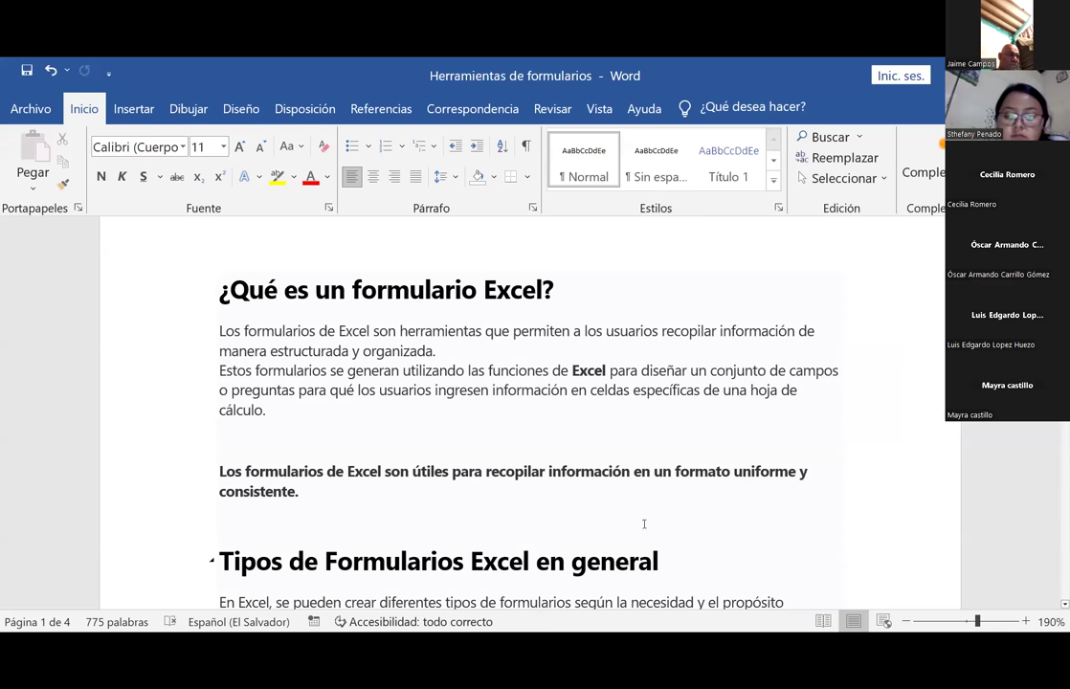
{"action": "scroll", "coordinate": [642, 525], "scroll_direction": "down", "scroll_amount": 3}
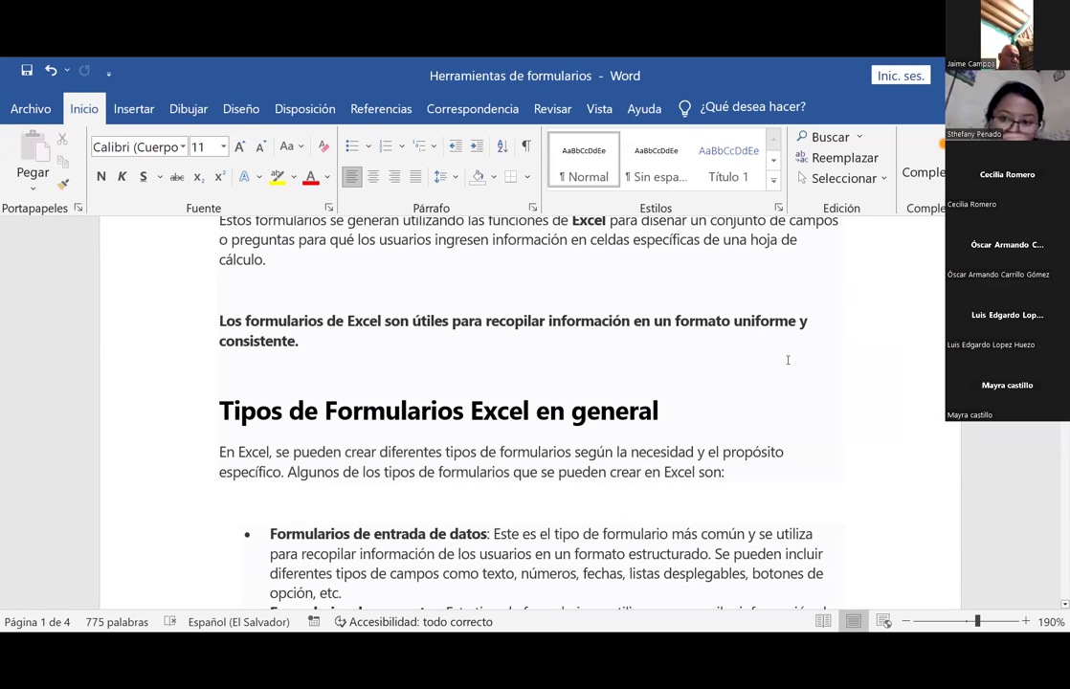
{"action": "scroll", "coordinate": [589, 466], "scroll_direction": "down", "scroll_amount": 2}
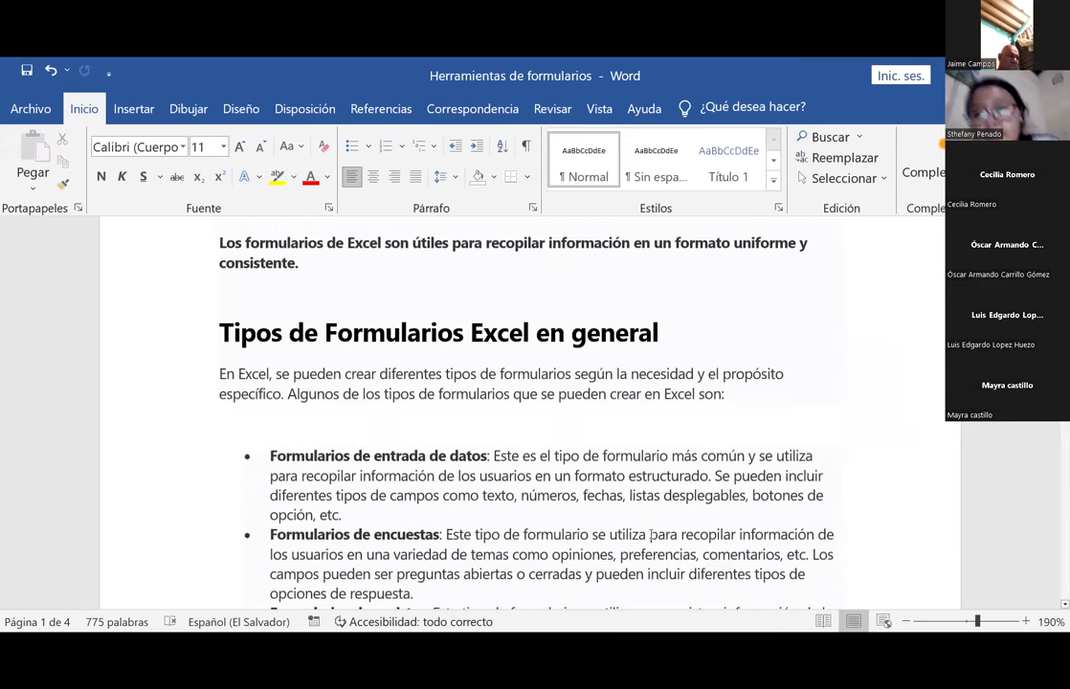
{"action": "scroll", "coordinate": [456, 443], "scroll_direction": "down", "scroll_amount": 2}
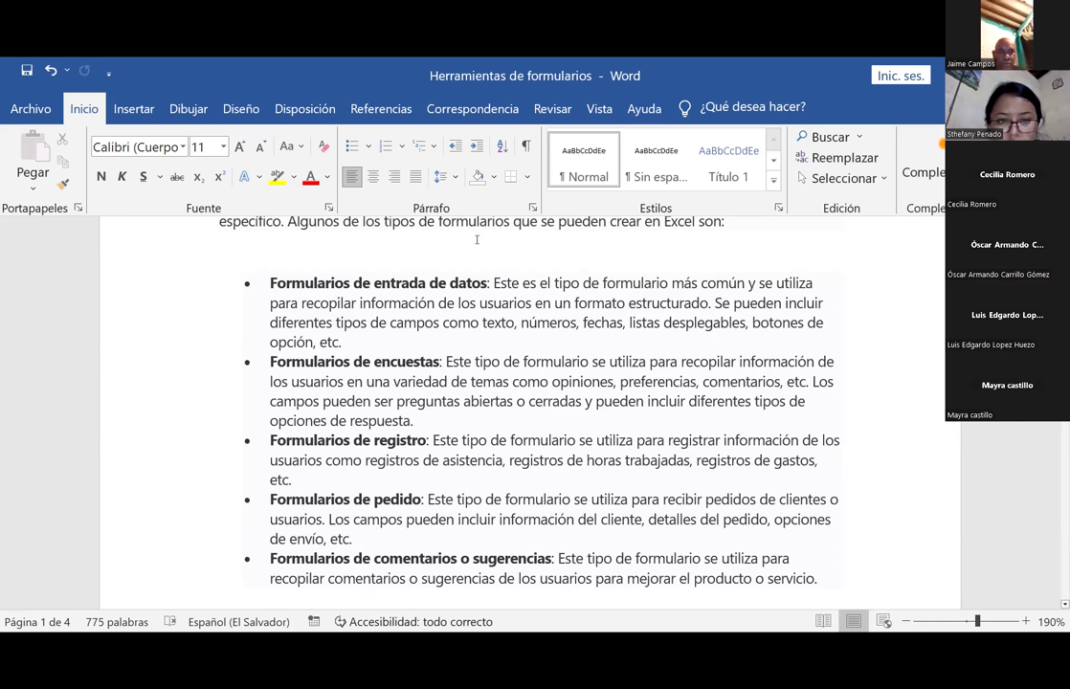
{"action": "scroll", "coordinate": [353, 263], "scroll_direction": "down", "scroll_amount": 1}
{"action": "scroll", "coordinate": [402, 303], "scroll_direction": "up", "scroll_amount": 1}
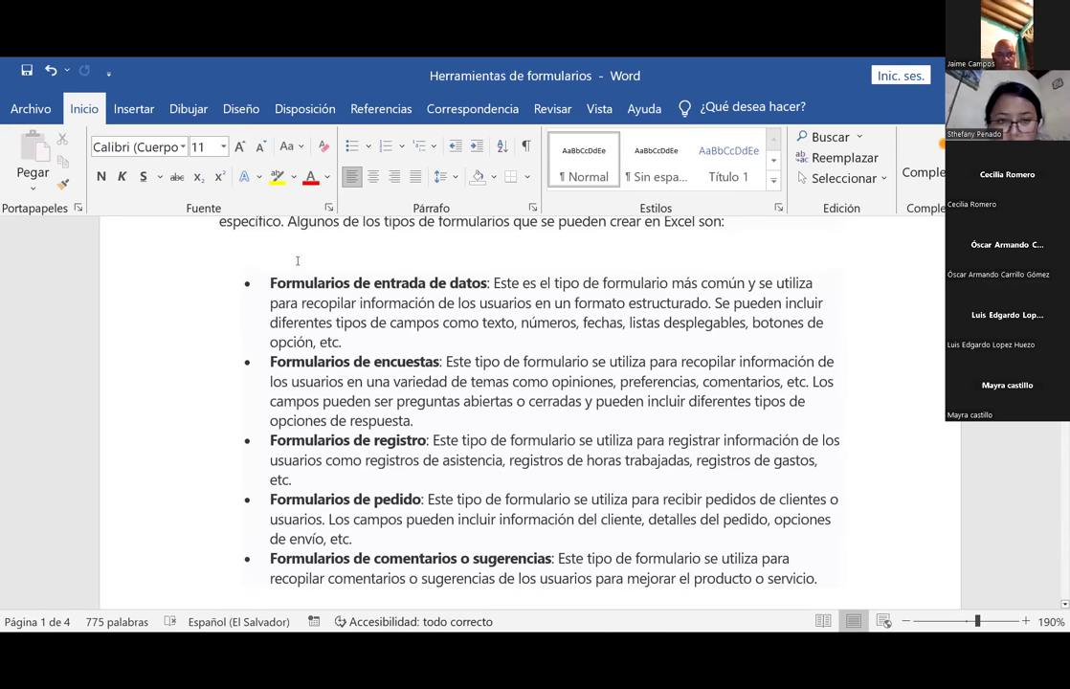
{"action": "scroll", "coordinate": [295, 259], "scroll_direction": "down", "scroll_amount": 2}
{"action": "scroll", "coordinate": [296, 259], "scroll_direction": "down", "scroll_amount": 2}
{"action": "scroll", "coordinate": [296, 259], "scroll_direction": "down", "scroll_amount": 3}
{"action": "scroll", "coordinate": [293, 262], "scroll_direction": "up", "scroll_amount": 3}
{"action": "scroll", "coordinate": [290, 265], "scroll_direction": "up", "scroll_amount": 3}
{"action": "scroll", "coordinate": [291, 264], "scroll_direction": "up", "scroll_amount": 2}
{"action": "scroll", "coordinate": [292, 265], "scroll_direction": "up", "scroll_amount": 1}
{"action": "scroll", "coordinate": [291, 266], "scroll_direction": "down", "scroll_amount": 2}
{"action": "scroll", "coordinate": [292, 268], "scroll_direction": "up", "scroll_amount": 2}
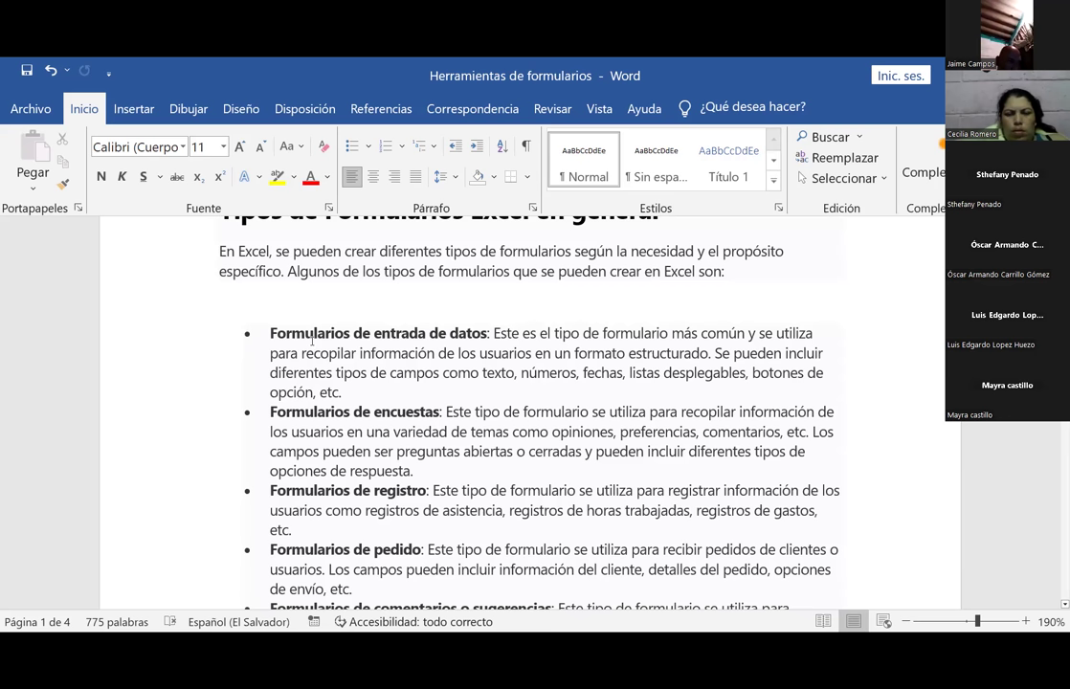
Highlight the Formularios de entrada de datos and Formularios de encuestas titles, then the data-entry paragraph
{"action": "mouse_move", "coordinate": [268, 334]}
{"action": "left_mouse_down"}
{"action": "mouse_move", "coordinate": [462, 345]}
{"action": "mouse_move", "coordinate": [488, 333]}
{"action": "left_mouse_up"}
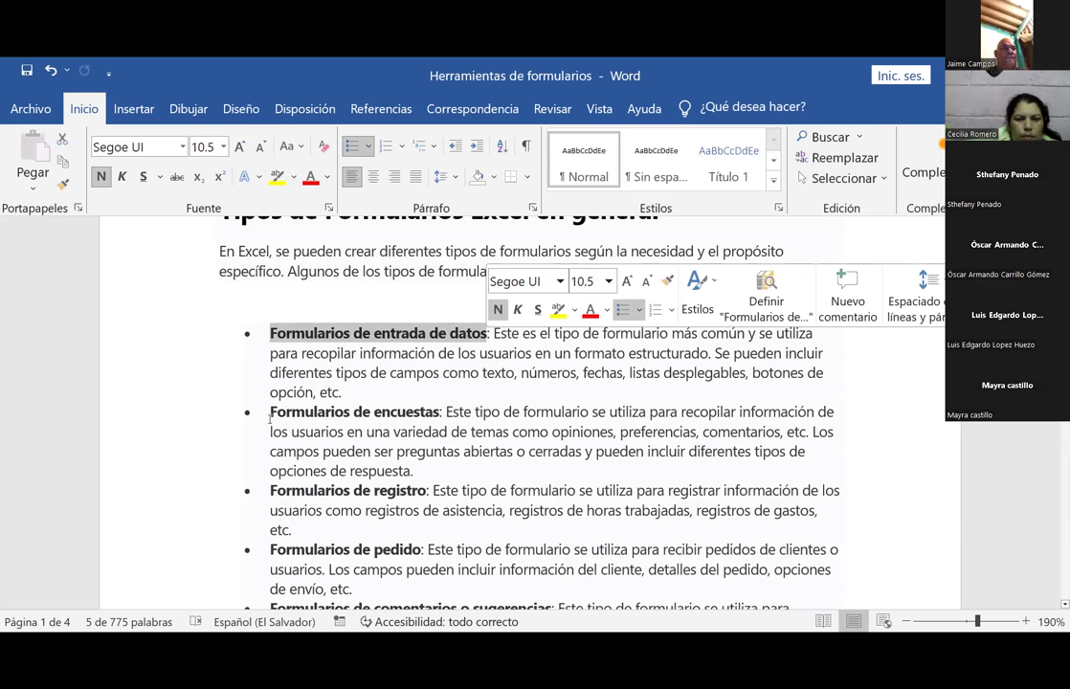
{"action": "left_click_drag", "start_coordinate": [270, 411], "coordinate": [417, 413]}
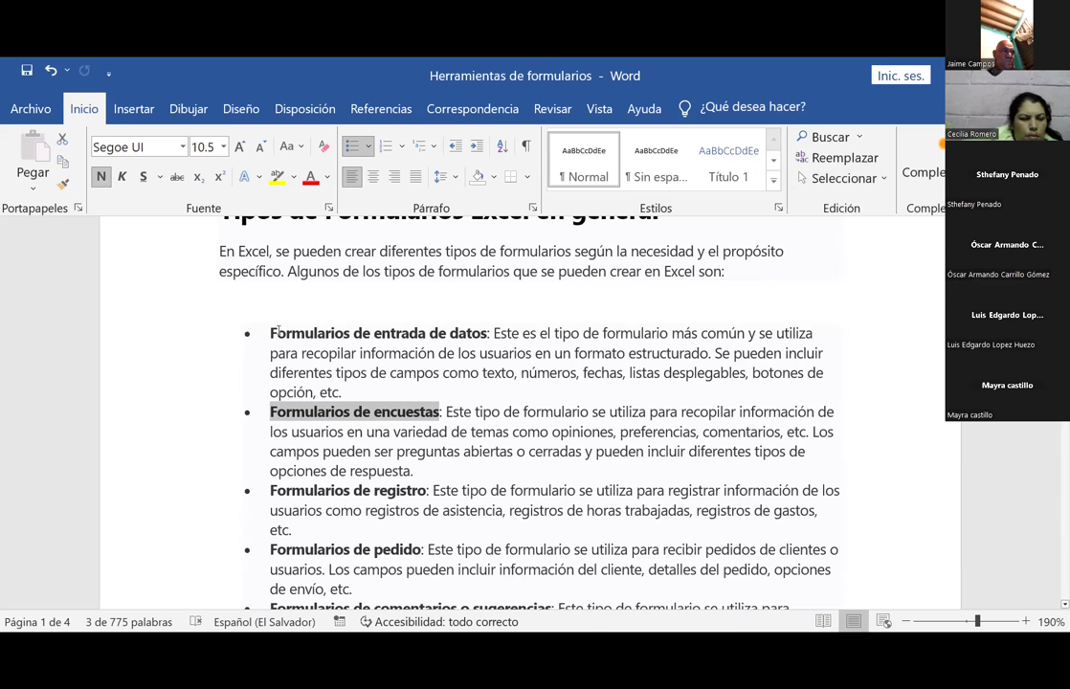
{"action": "left_click_drag", "start_coordinate": [270, 333], "coordinate": [342, 402]}
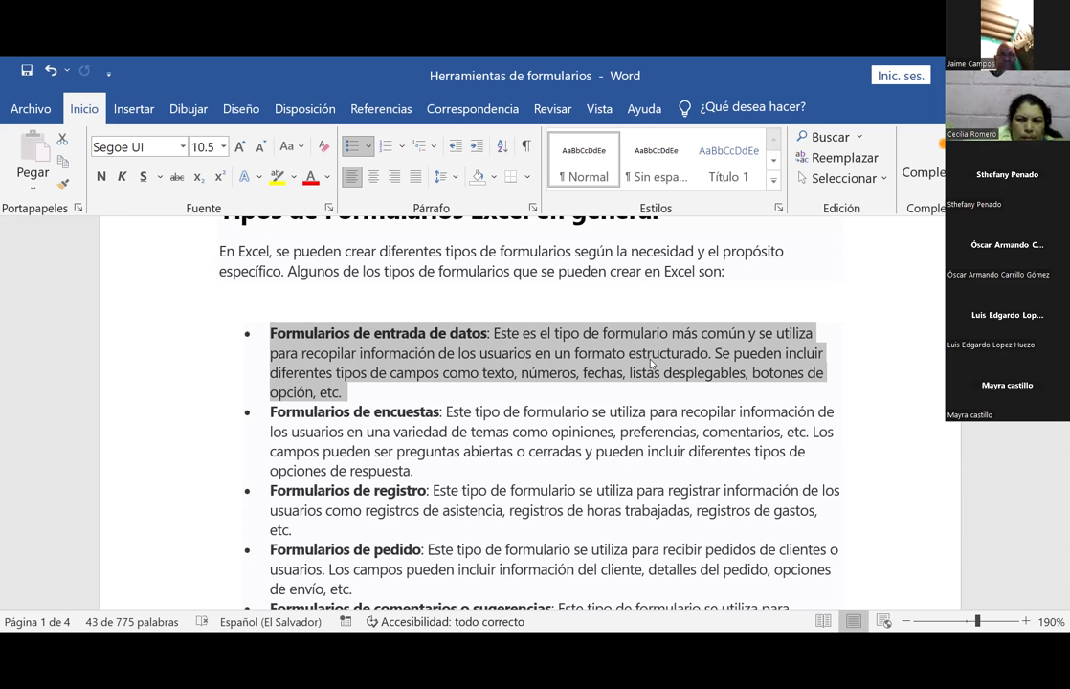
{"action": "left_click", "coordinate": [357, 392]}
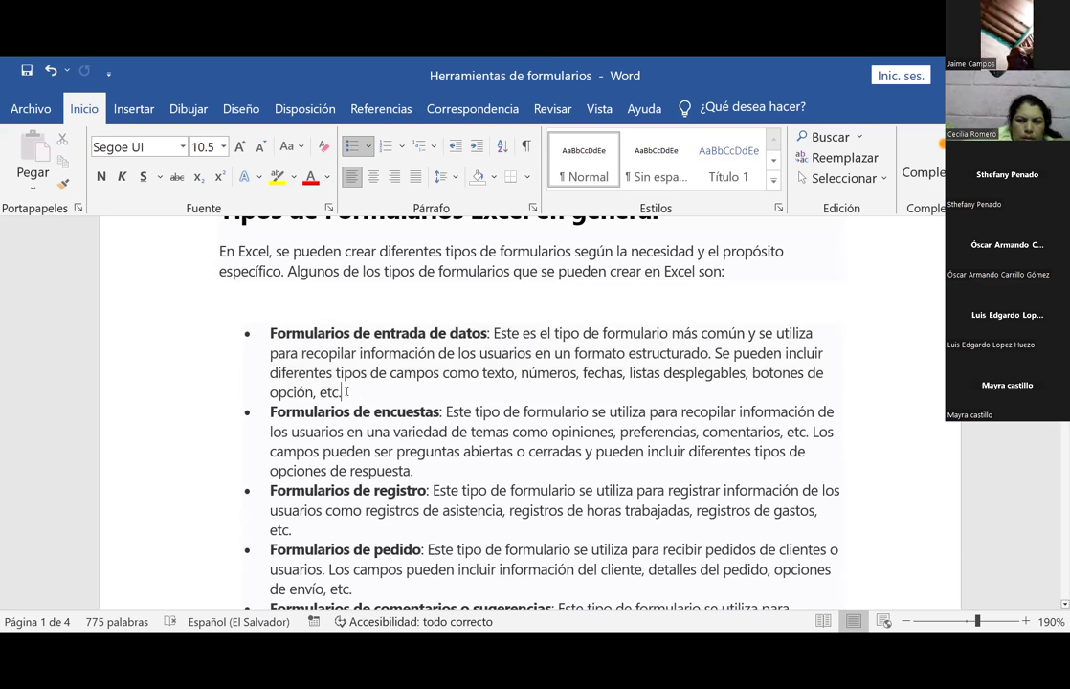
Point out the field types texto, números, fechas, listas desplegables and botones de opción
{"action": "double_click", "coordinate": [498, 374]}
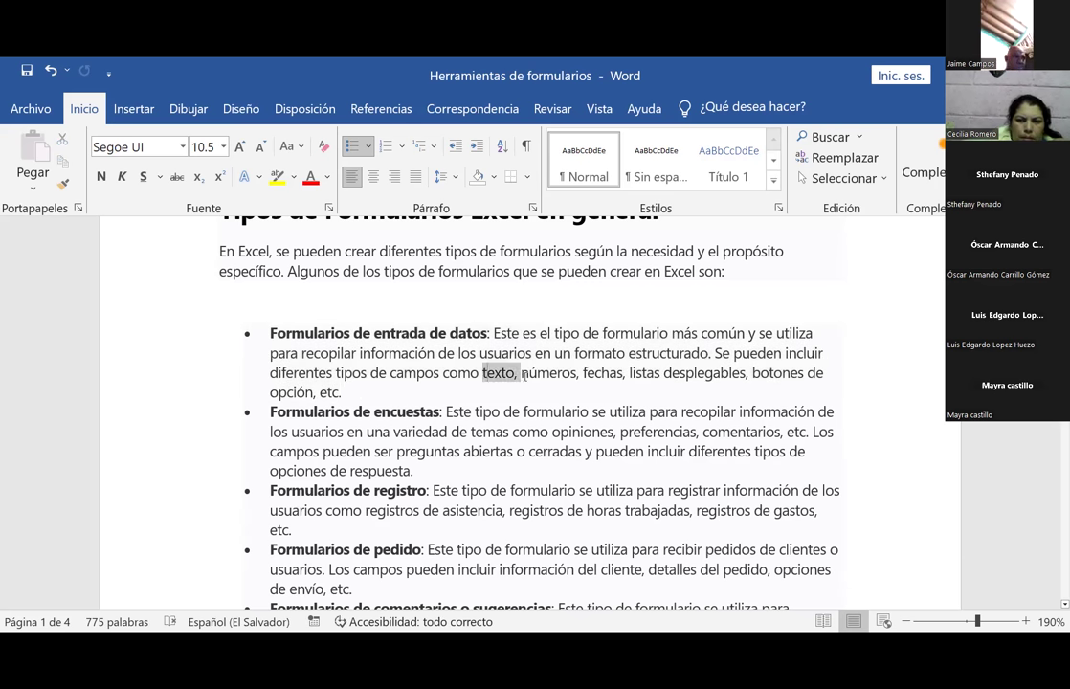
{"action": "left_click_drag", "start_coordinate": [530, 375], "coordinate": [549, 375]}
{"action": "double_click", "coordinate": [603, 373]}
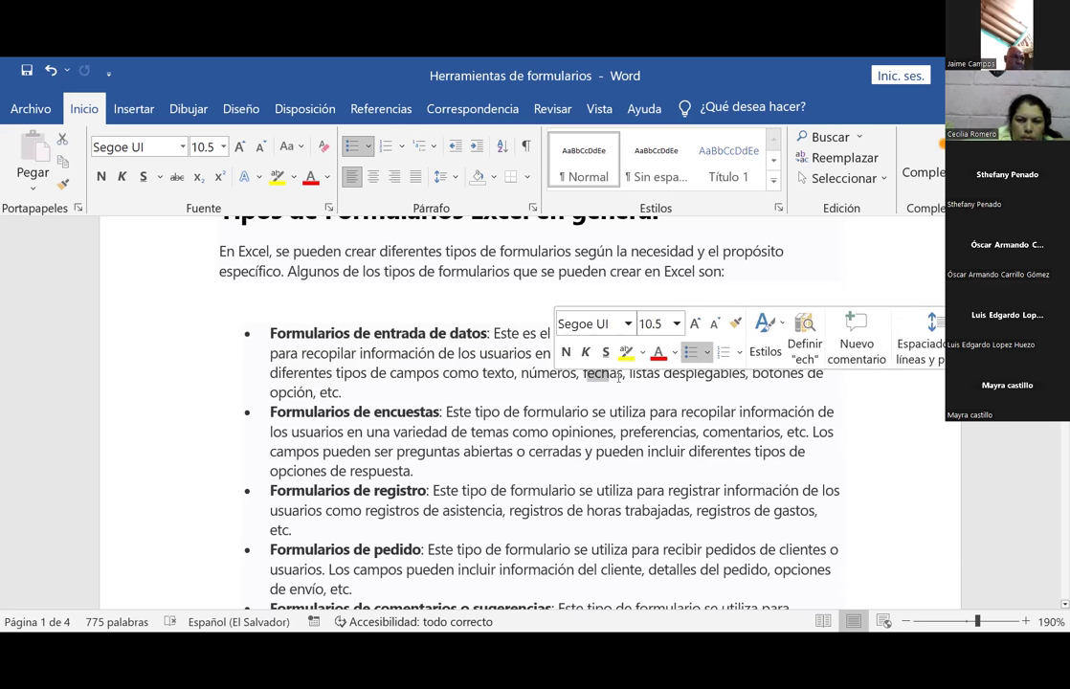
{"action": "left_click_drag", "start_coordinate": [630, 374], "coordinate": [655, 375]}
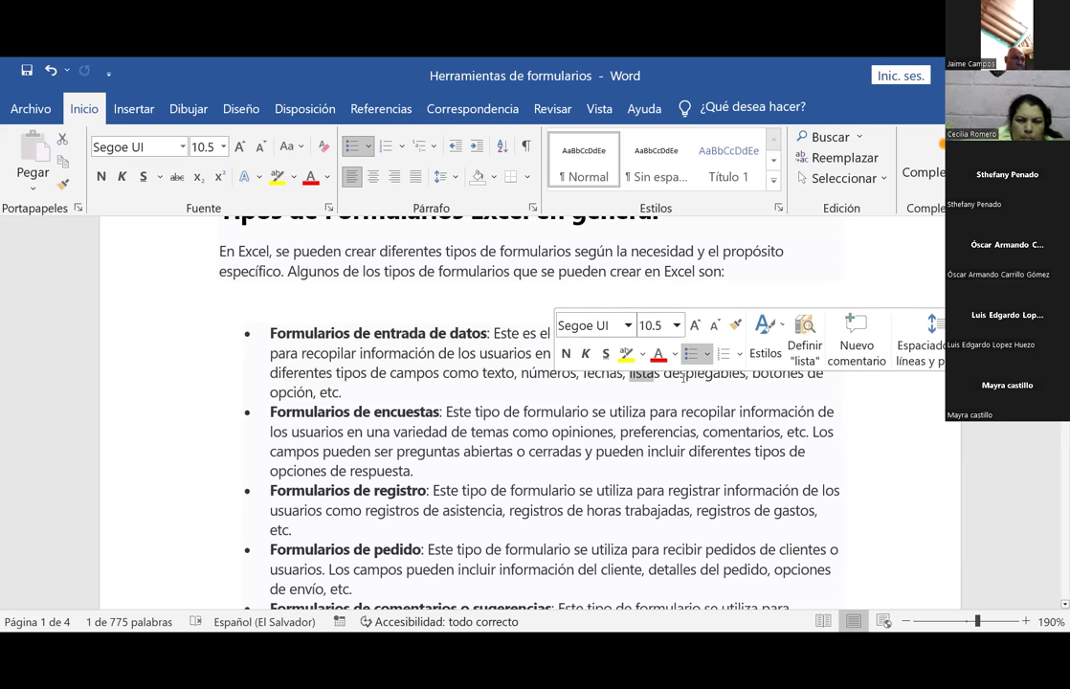
{"action": "left_click", "coordinate": [688, 374]}
{"action": "left_click", "coordinate": [782, 374]}
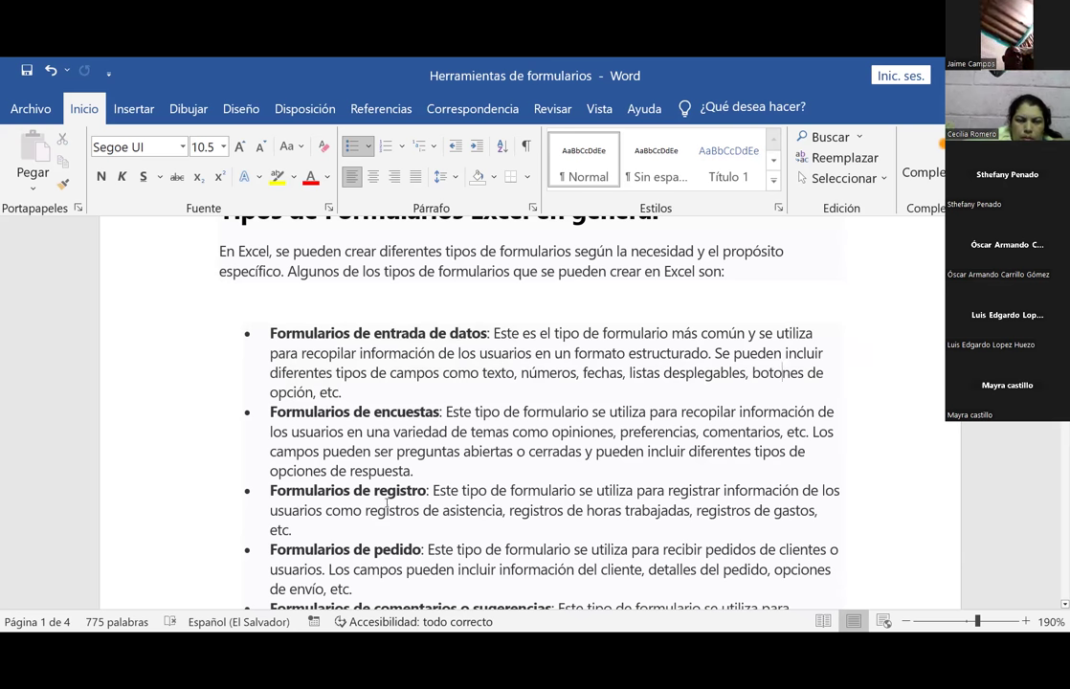
{"action": "scroll", "coordinate": [450, 412], "scroll_direction": "down", "scroll_amount": 2}
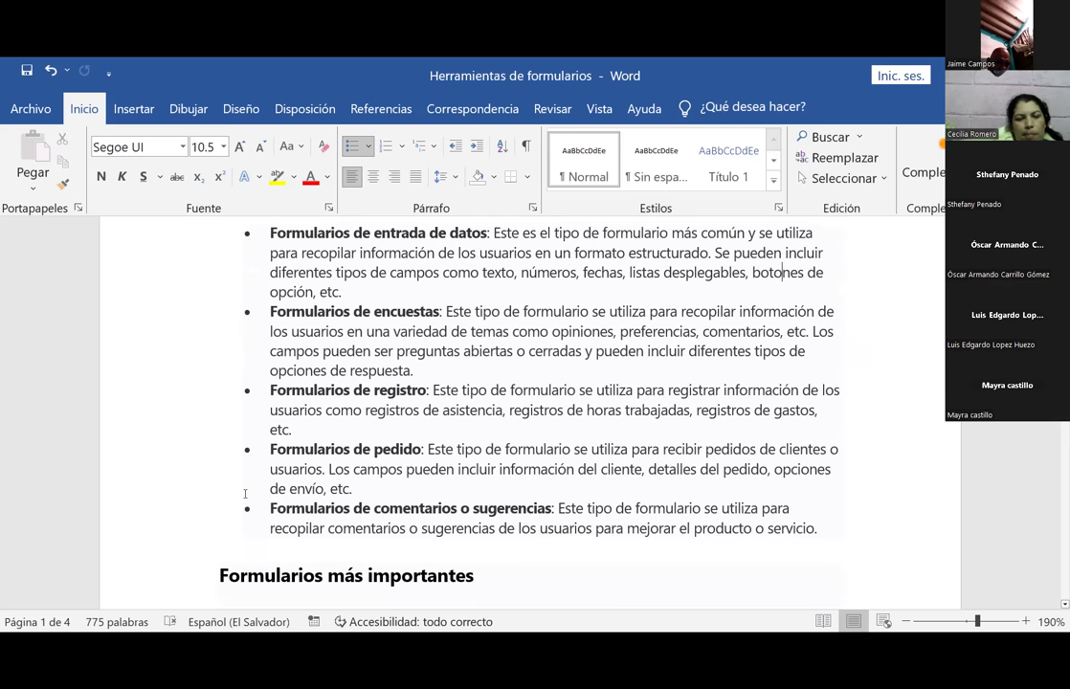
Scroll to page 2's list of data forms, spreadsheet form controls and VBA forms
{"action": "scroll", "coordinate": [298, 437], "scroll_direction": "down", "scroll_amount": 3}
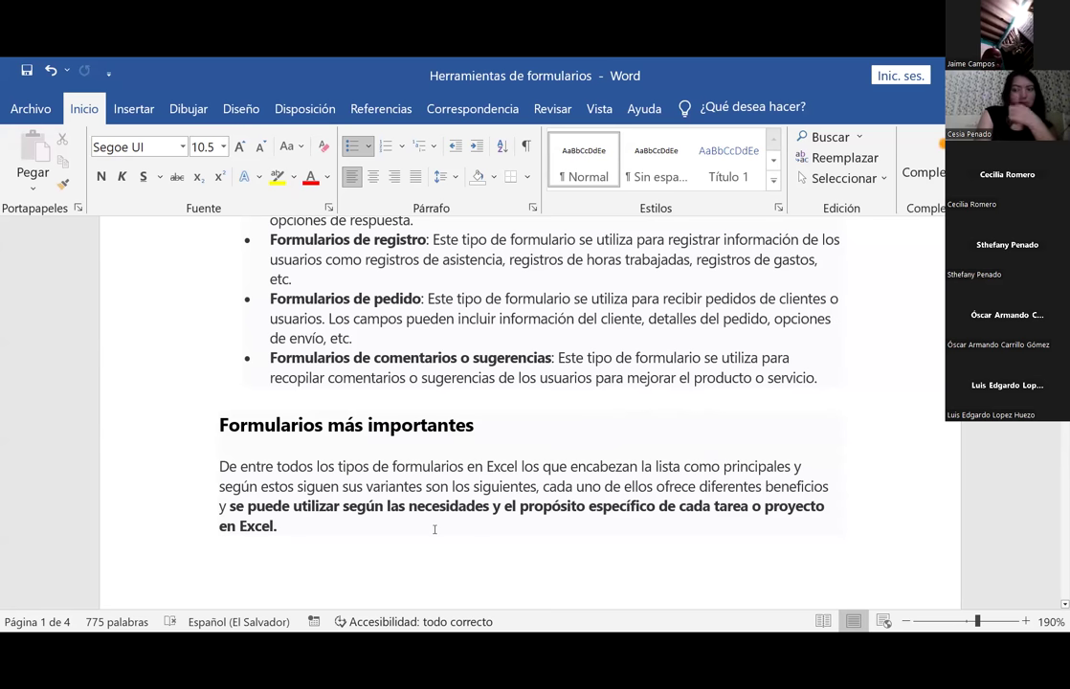
{"action": "scroll", "coordinate": [482, 540], "scroll_direction": "down", "scroll_amount": 3}
{"action": "scroll", "coordinate": [483, 539], "scroll_direction": "down", "scroll_amount": 4}
{"action": "scroll", "coordinate": [483, 538], "scroll_direction": "down", "scroll_amount": 1}
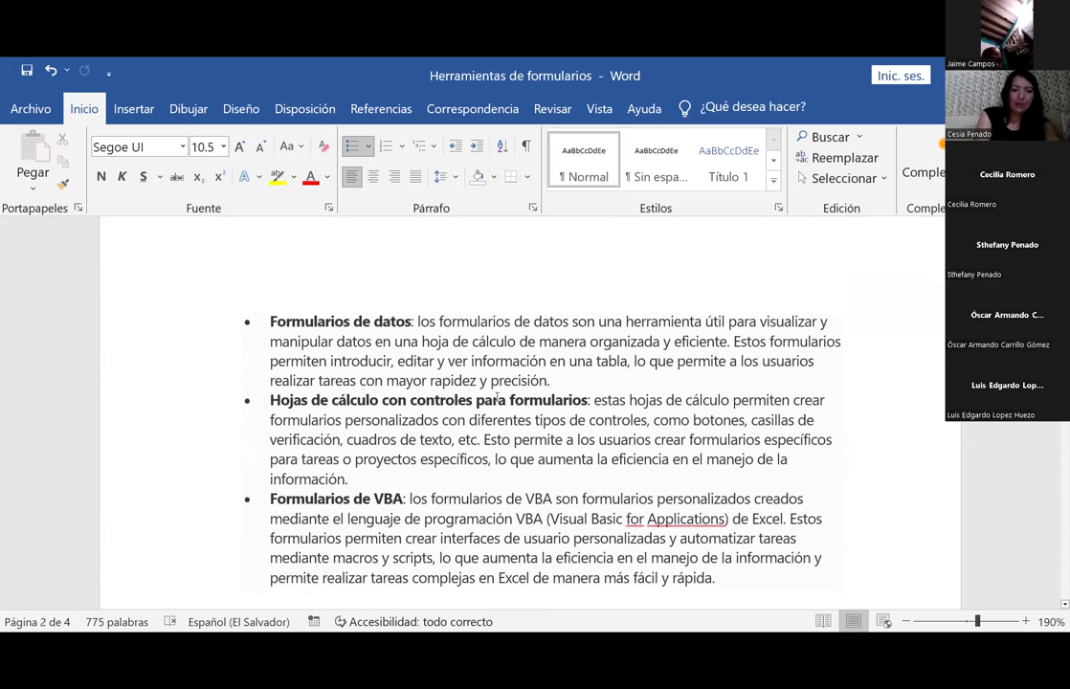
{"action": "scroll", "coordinate": [497, 397], "scroll_direction": "up", "scroll_amount": 1}
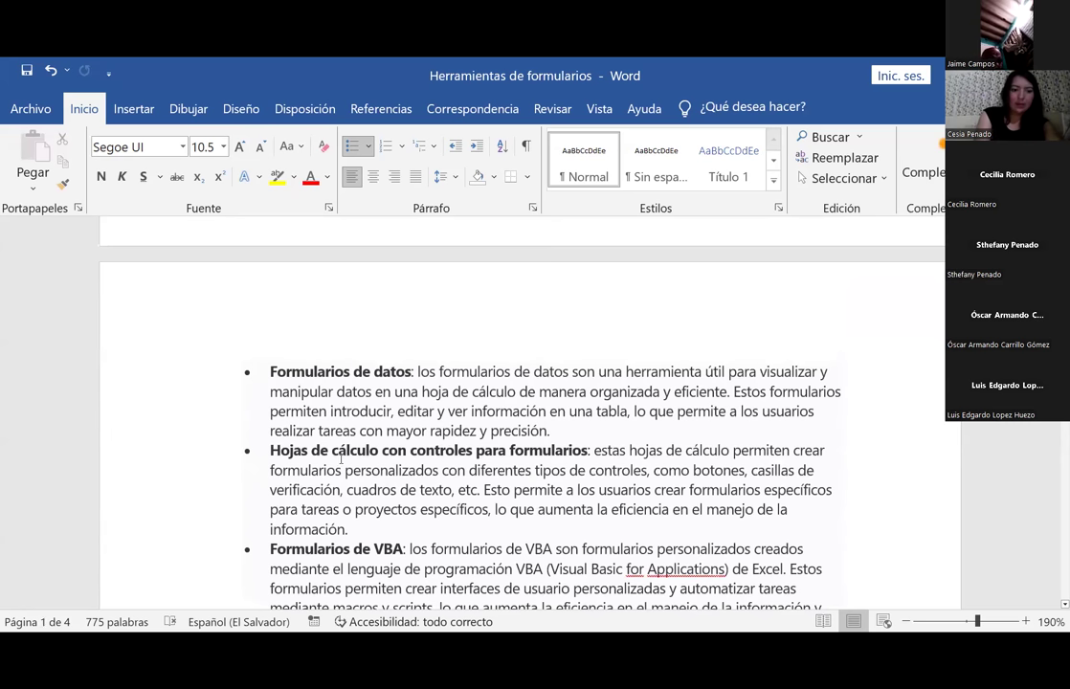
{"action": "left_click_drag", "start_coordinate": [270, 450], "coordinate": [587, 450]}
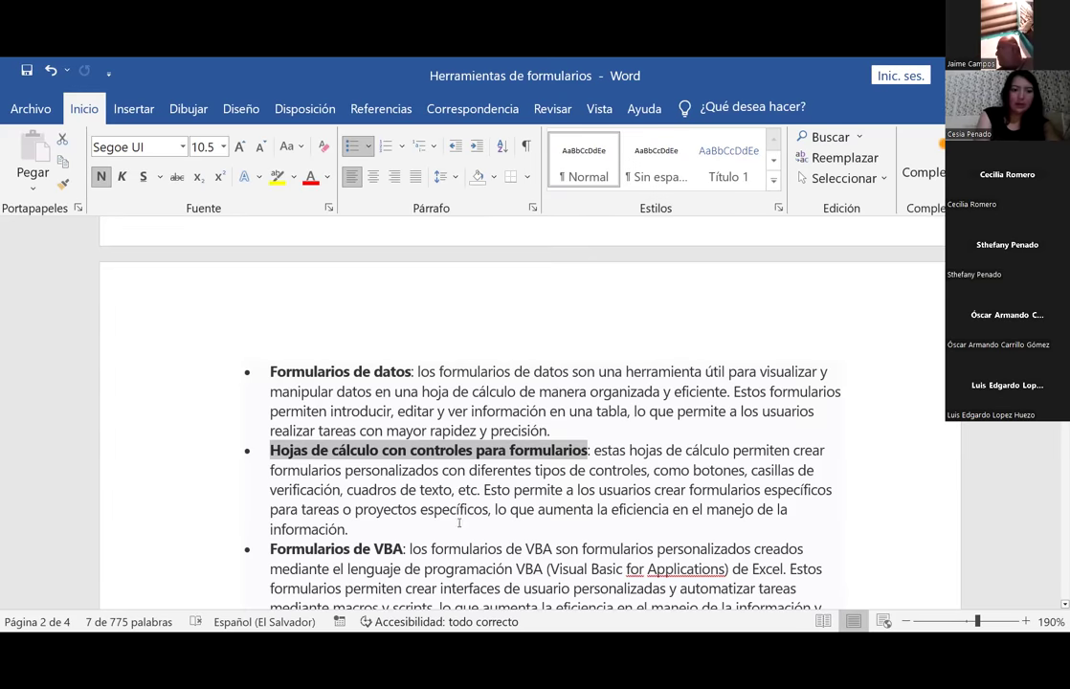
{"action": "scroll", "coordinate": [455, 507], "scroll_direction": "down", "scroll_amount": 2}
{"action": "scroll", "coordinate": [436, 501], "scroll_direction": "down", "scroll_amount": 1}
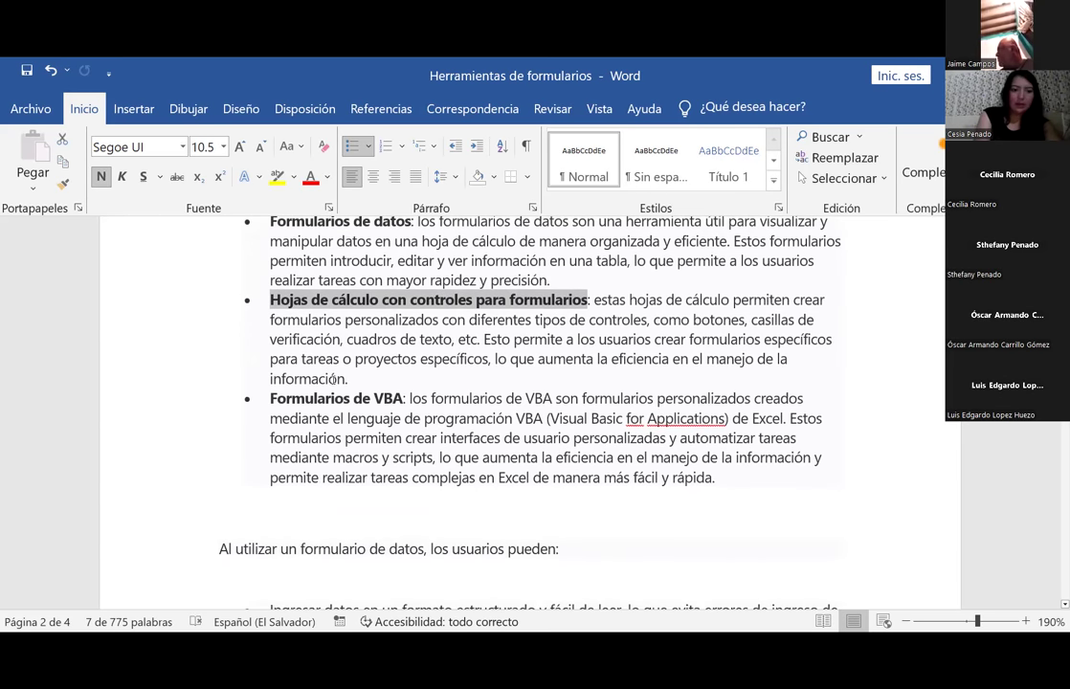
{"action": "left_click_drag", "start_coordinate": [265, 401], "coordinate": [775, 472]}
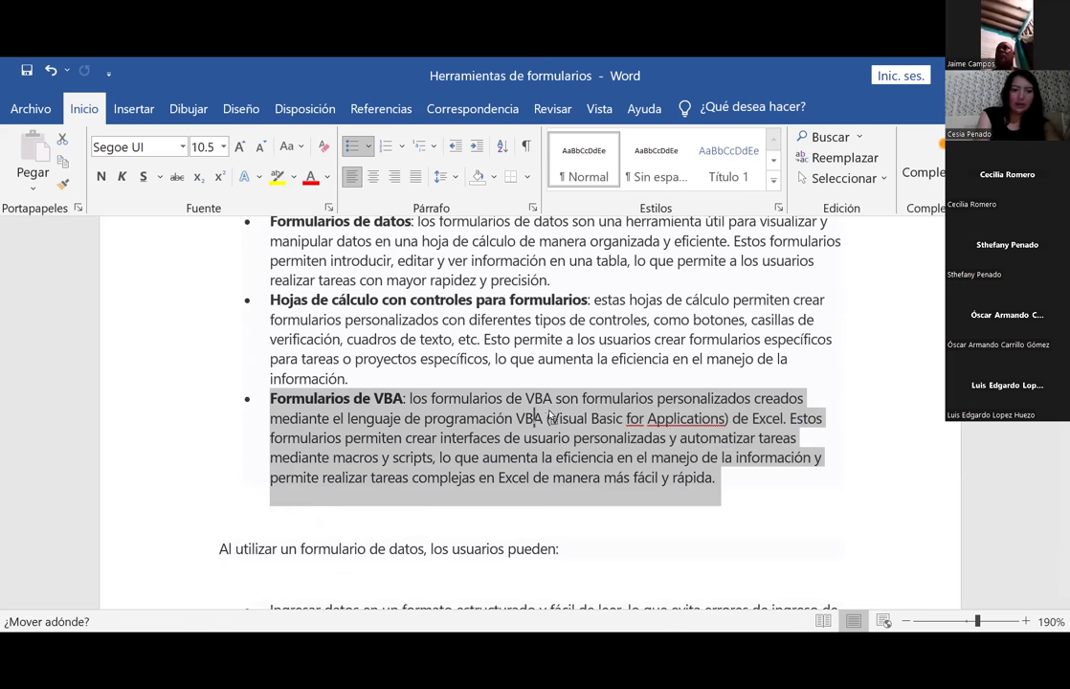
{"action": "left_click", "coordinate": [518, 418]}
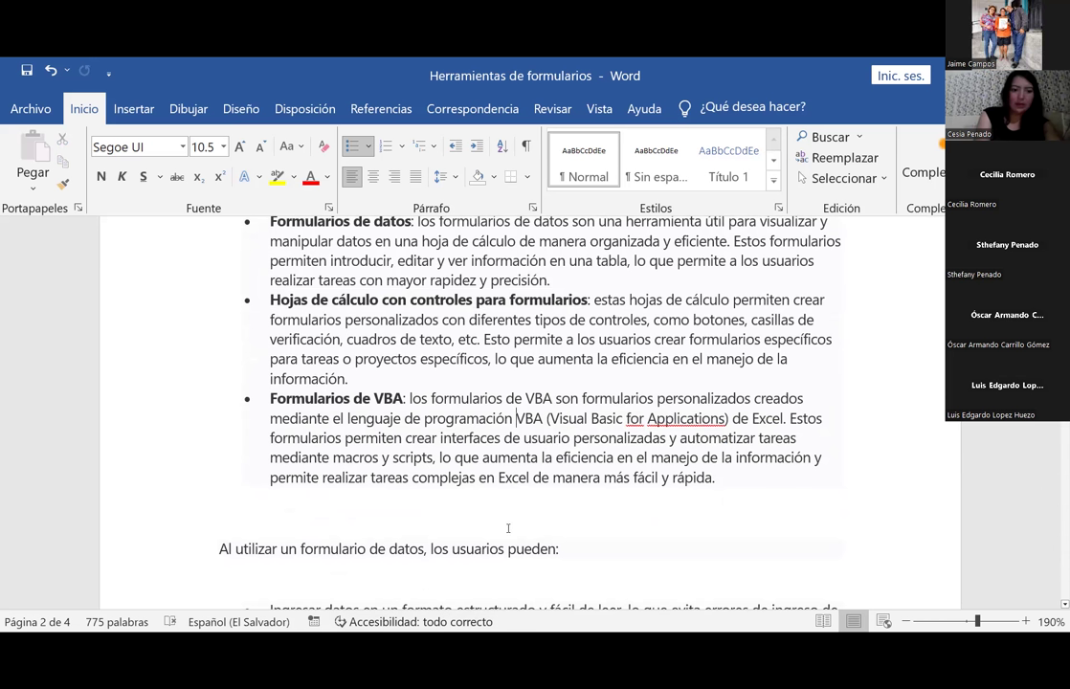
{"action": "scroll", "coordinate": [509, 531], "scroll_direction": "down", "scroll_amount": 1}
{"action": "scroll", "coordinate": [509, 531], "scroll_direction": "down", "scroll_amount": 2}
{"action": "scroll", "coordinate": [510, 531], "scroll_direction": "down", "scroll_amount": 1}
{"action": "scroll", "coordinate": [509, 531], "scroll_direction": "down", "scroll_amount": 1}
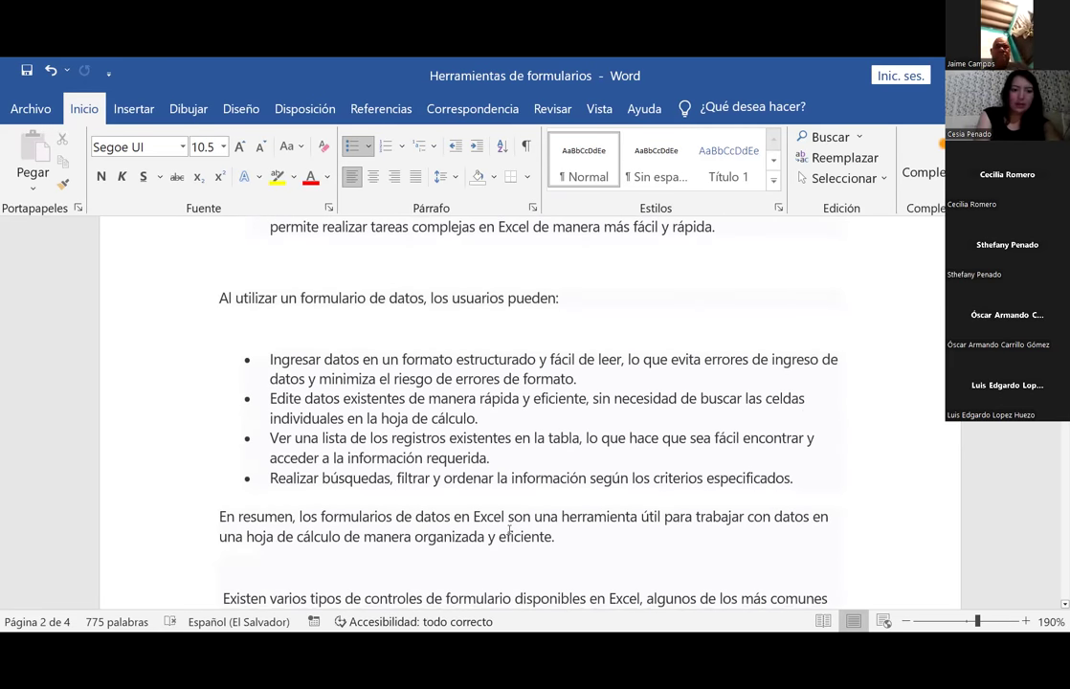
{"action": "scroll", "coordinate": [509, 530], "scroll_direction": "down", "scroll_amount": 1}
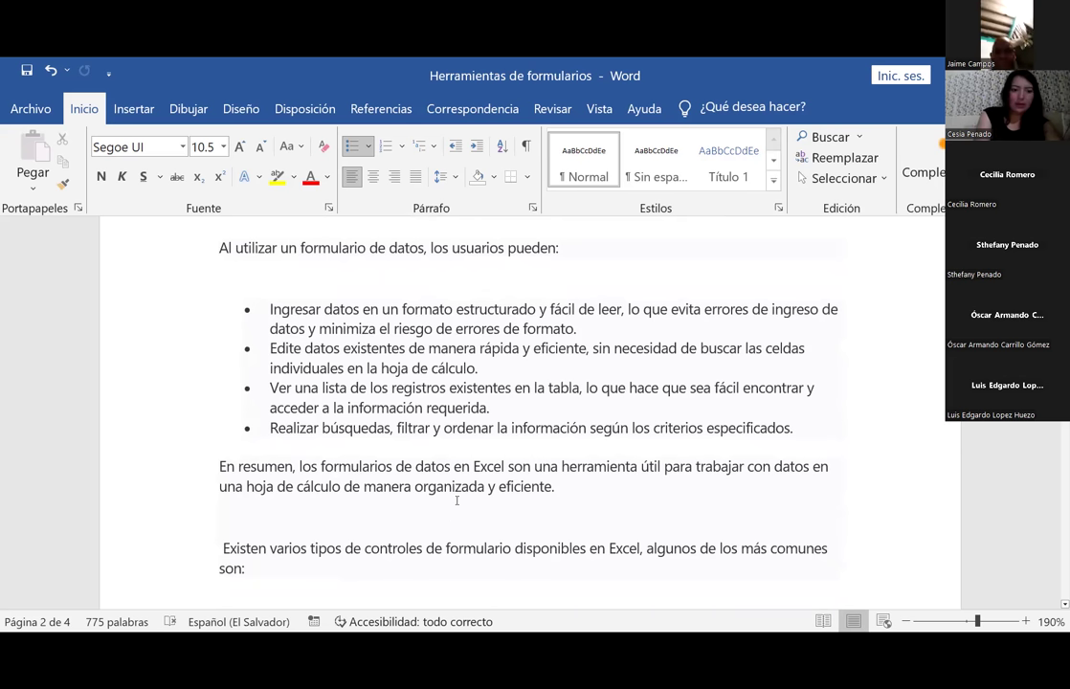
{"action": "left_click_drag", "start_coordinate": [271, 308], "coordinate": [538, 309]}
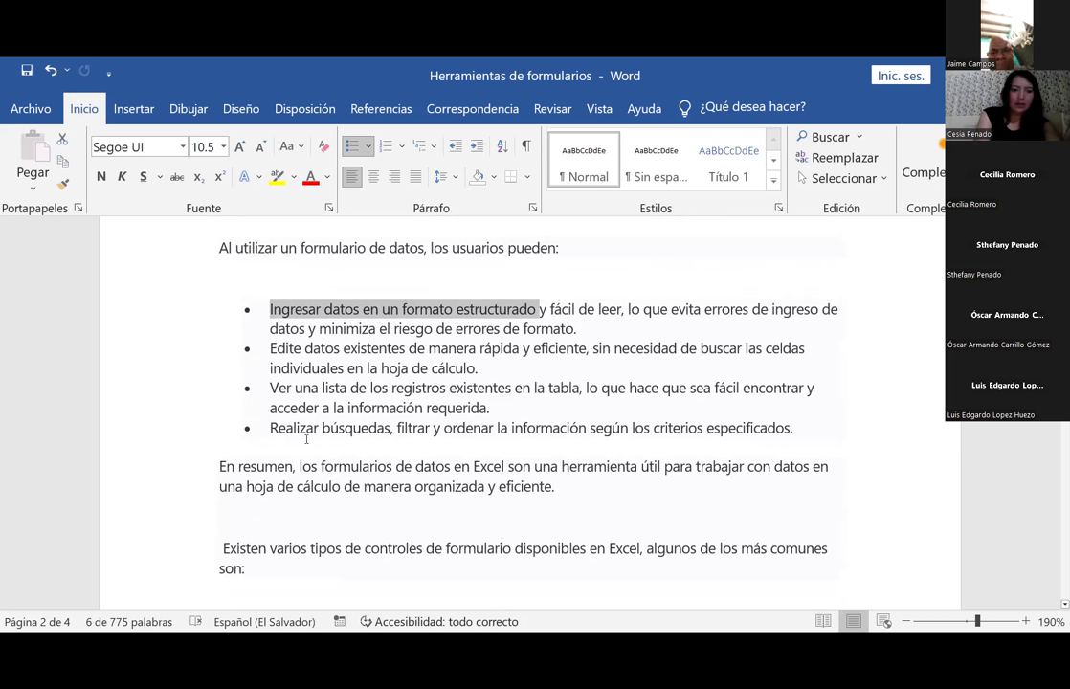
{"action": "left_click_drag", "start_coordinate": [271, 348], "coordinate": [443, 353]}
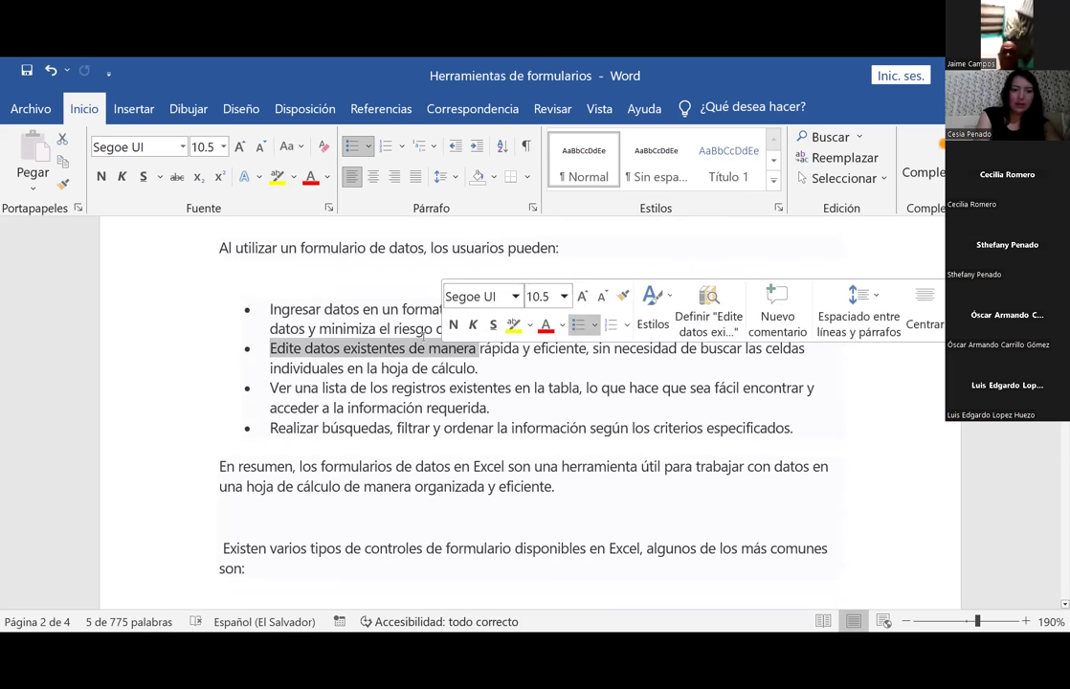
{"action": "left_click", "coordinate": [375, 352]}
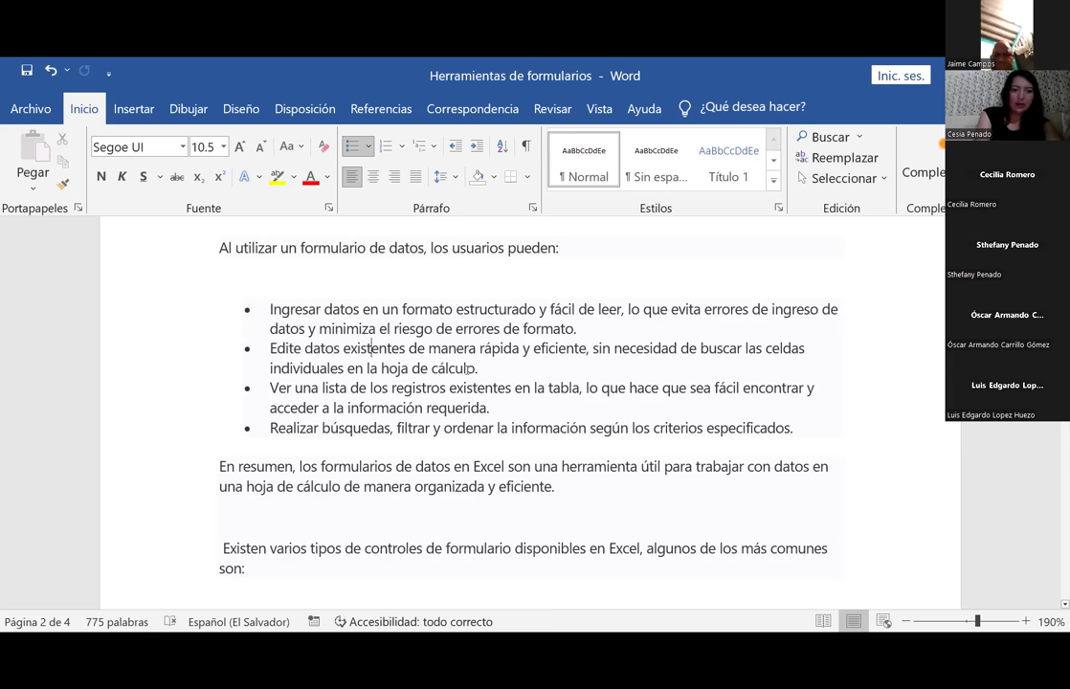
{"action": "scroll", "coordinate": [369, 366], "scroll_direction": "down", "scroll_amount": 1}
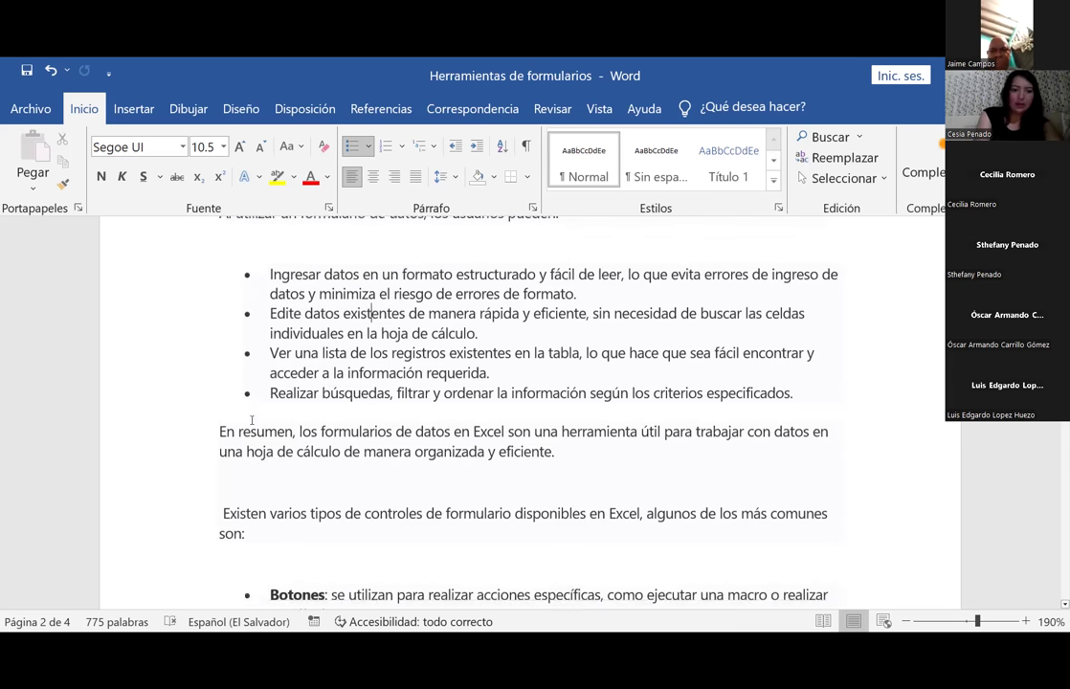
{"action": "left_click_drag", "start_coordinate": [270, 377], "coordinate": [665, 379]}
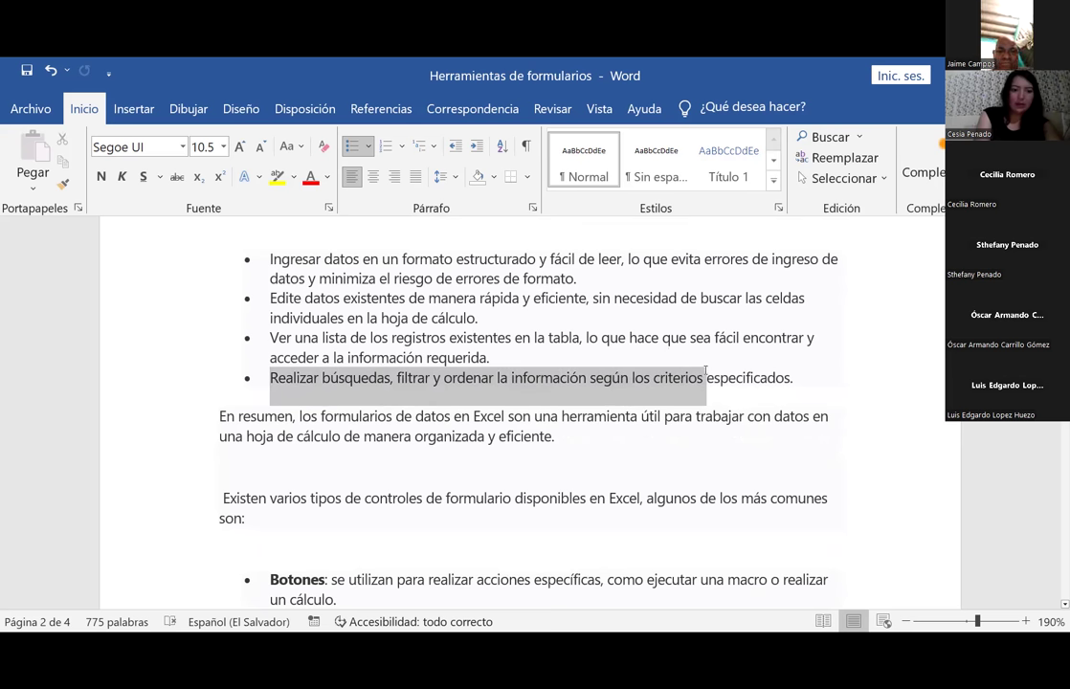
{"action": "scroll", "coordinate": [698, 388], "scroll_direction": "down", "scroll_amount": 2}
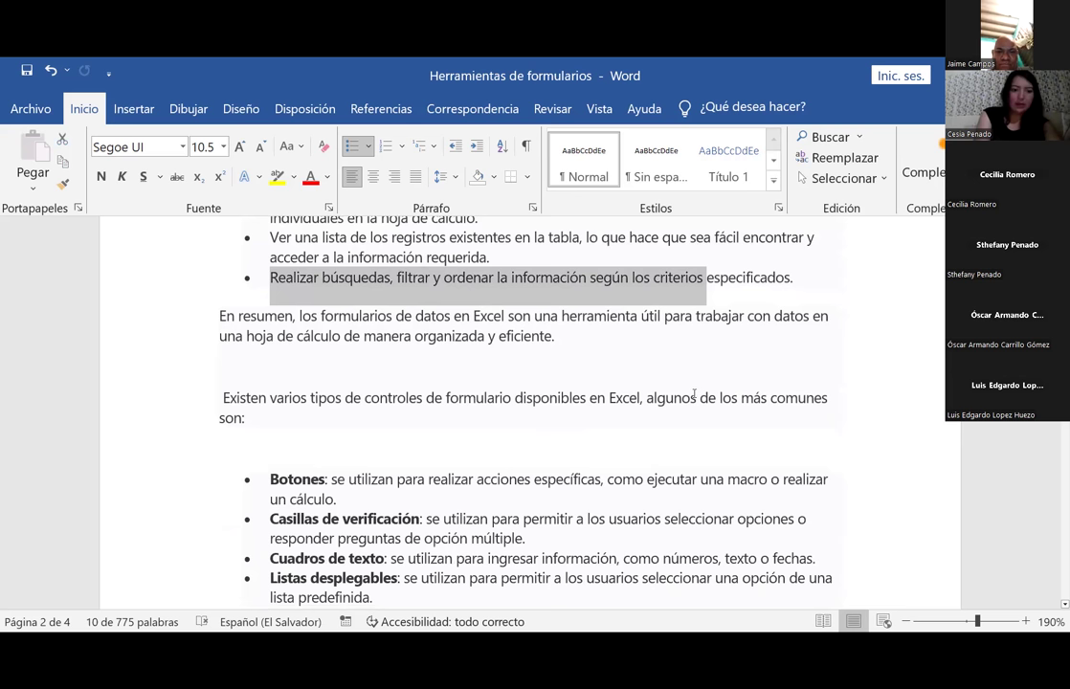
{"action": "left_click", "coordinate": [438, 336]}
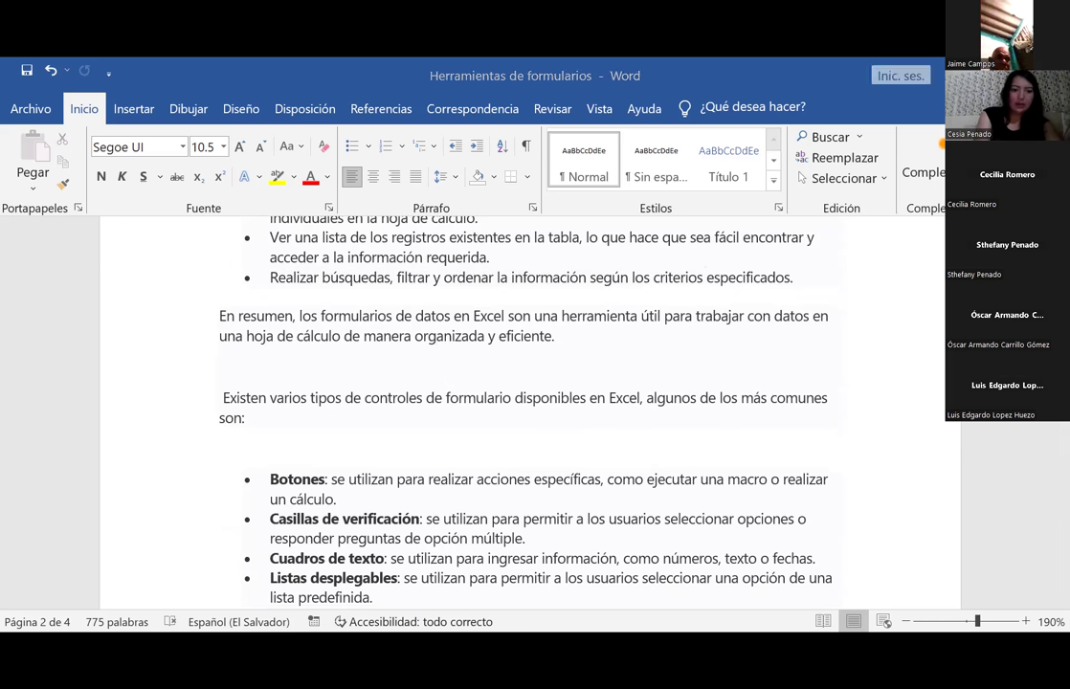
Switch to the Excel workbook and look through the Inicio and Insertar ribbon tabs
{"action": "key", "text": "alt+Tab"}
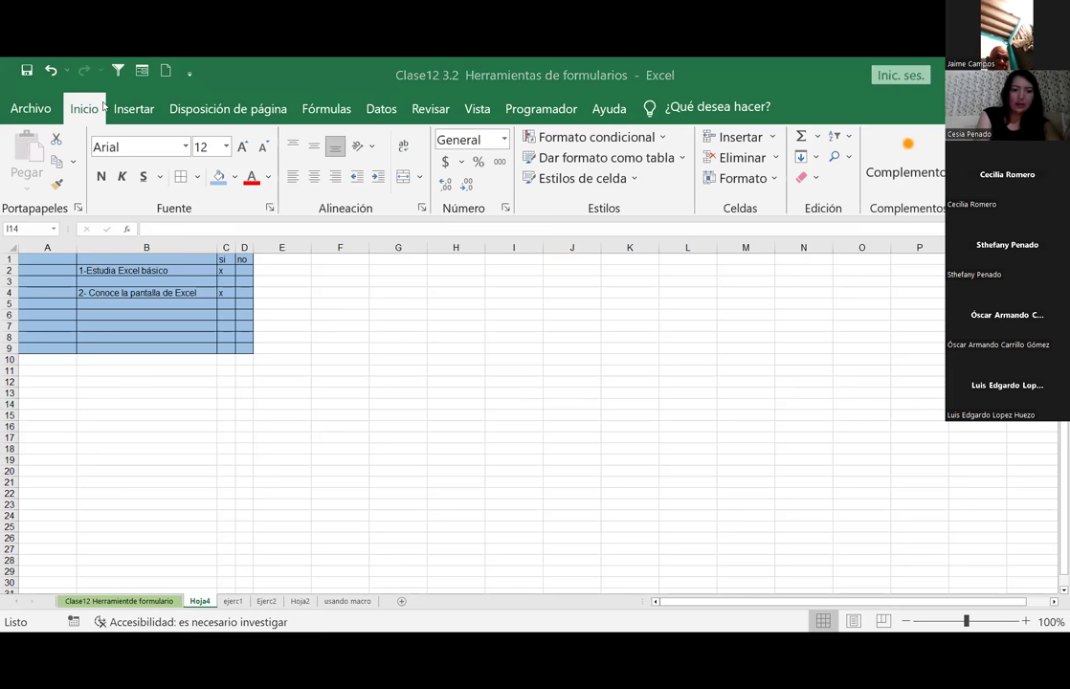
{"action": "left_click", "coordinate": [35, 112]}
{"action": "left_click", "coordinate": [19, 95]}
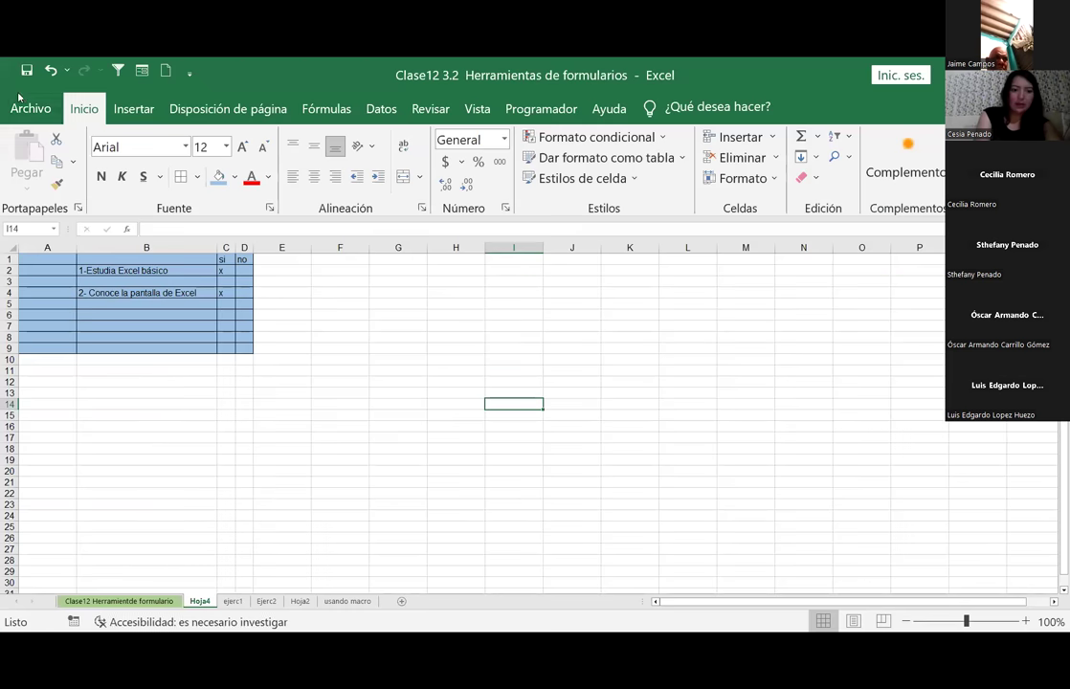
{"action": "left_click", "coordinate": [134, 111]}
{"action": "left_click", "coordinate": [94, 109]}
{"action": "left_click", "coordinate": [124, 111]}
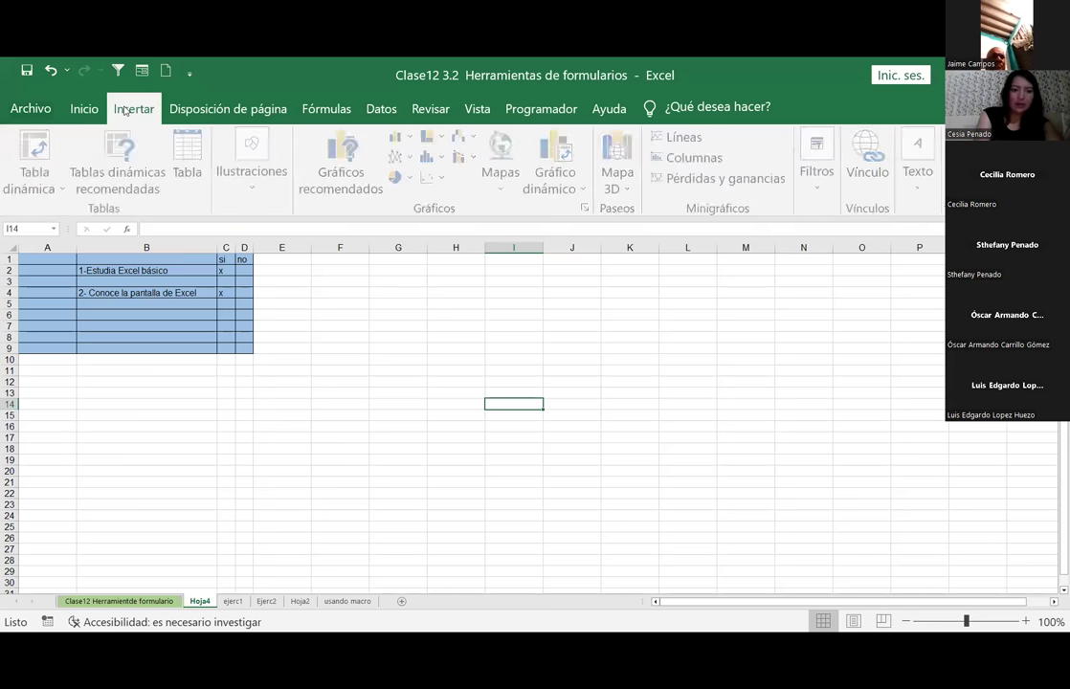
Browse Disposición de página, Fórmulas, Datos, Revisar and Vista, ending on Programador
{"action": "left_click", "coordinate": [231, 110]}
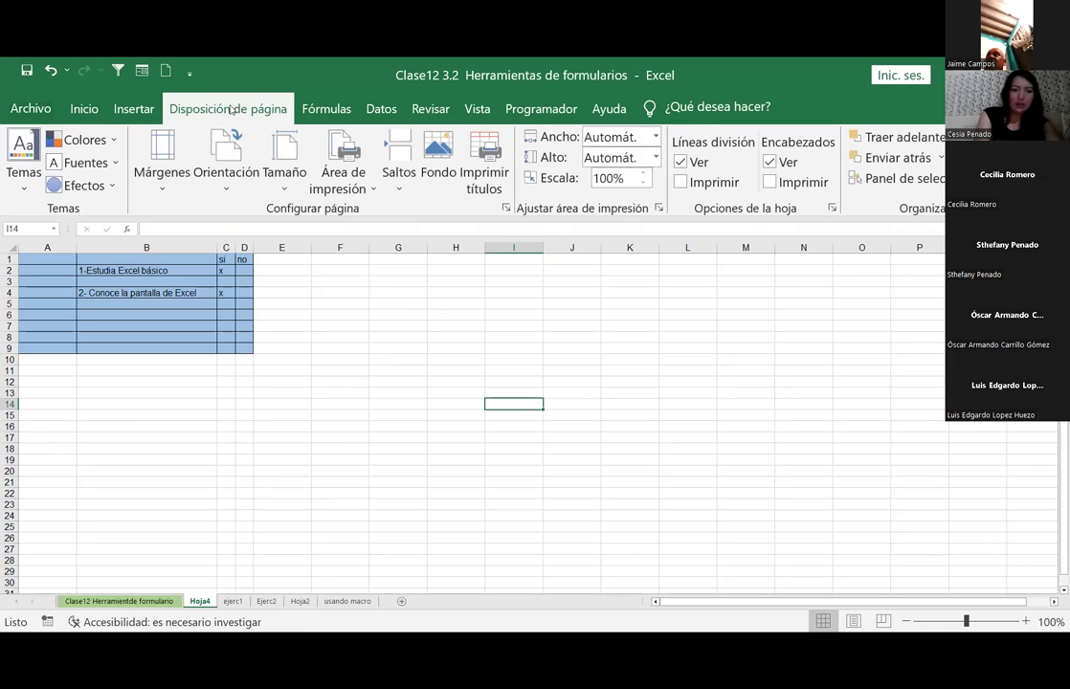
{"action": "left_click", "coordinate": [331, 111]}
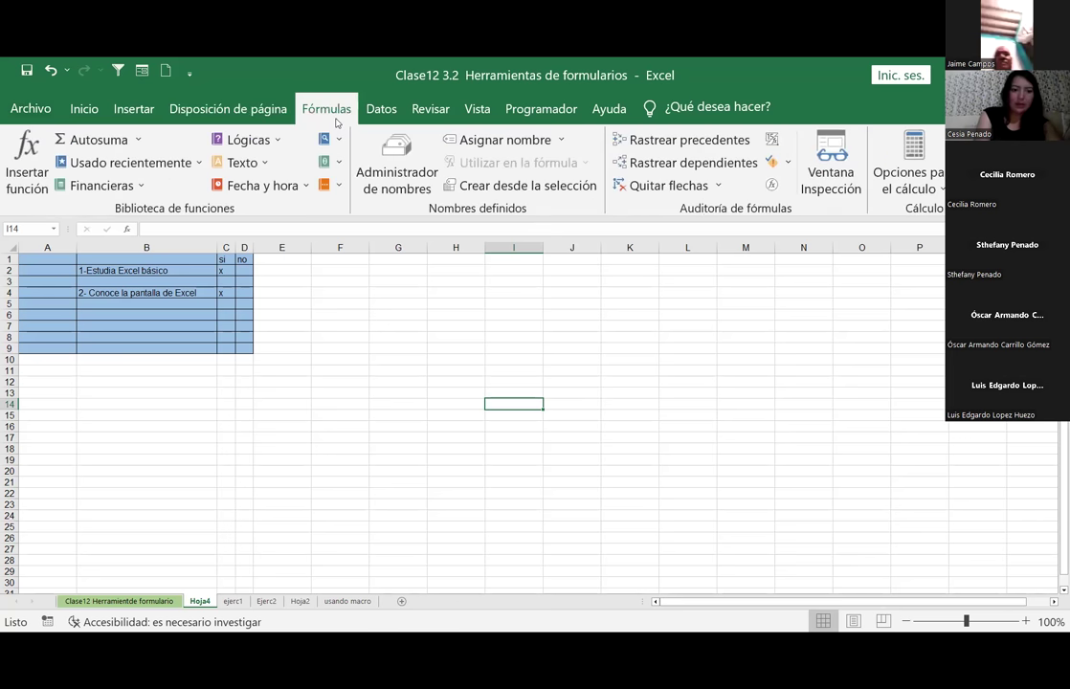
{"action": "left_click", "coordinate": [369, 111]}
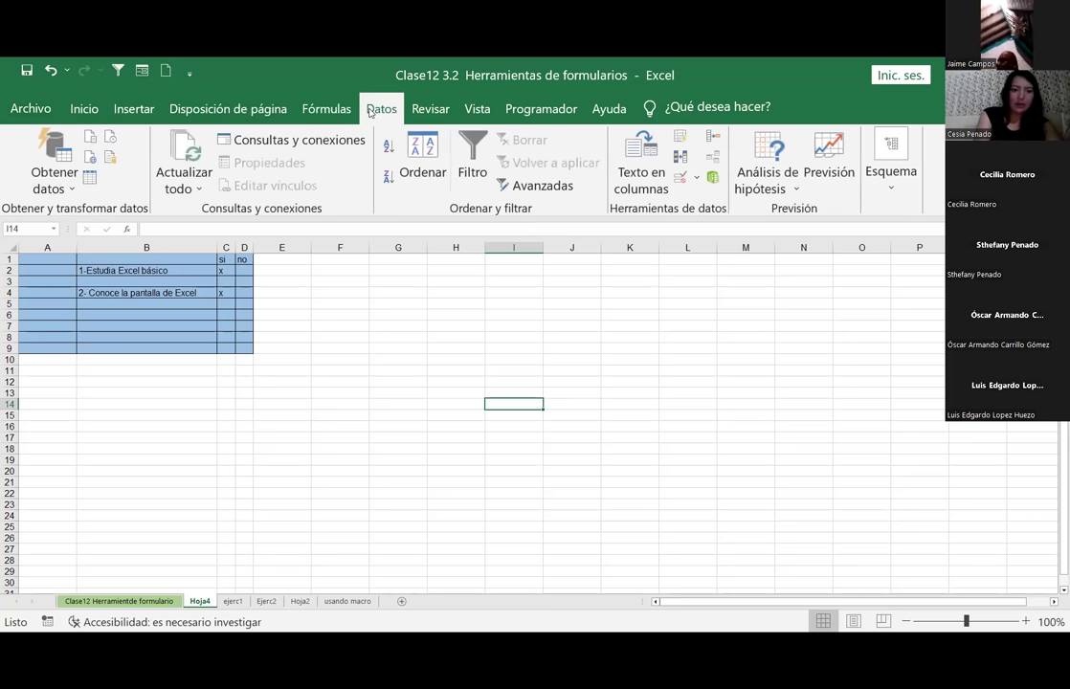
{"action": "left_click", "coordinate": [435, 111]}
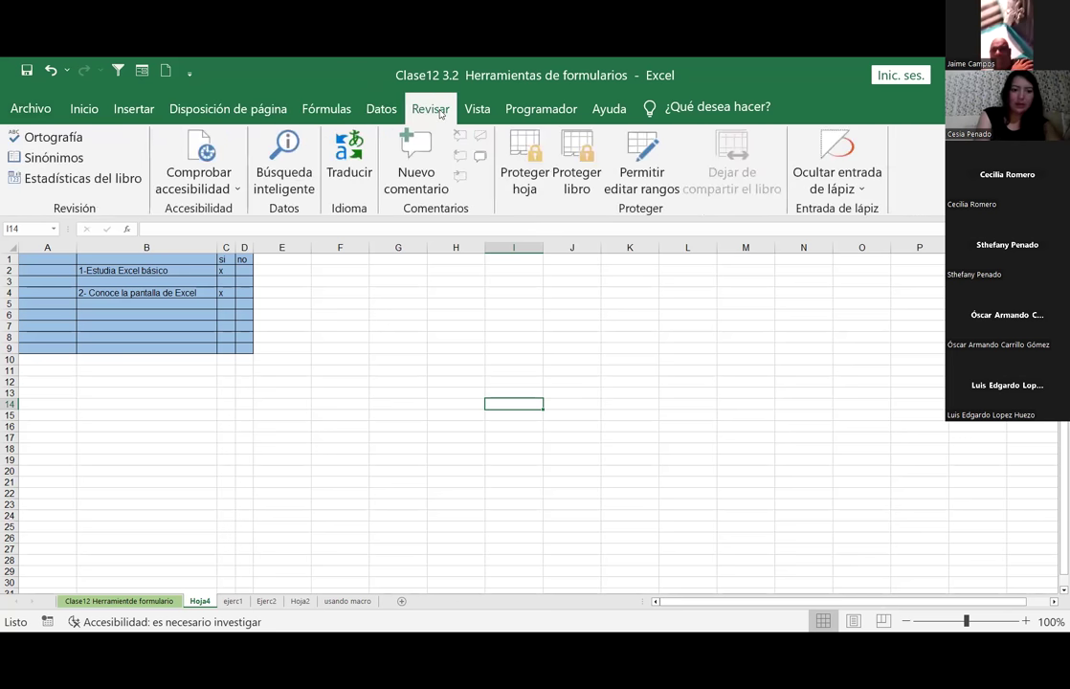
{"action": "left_click", "coordinate": [477, 110]}
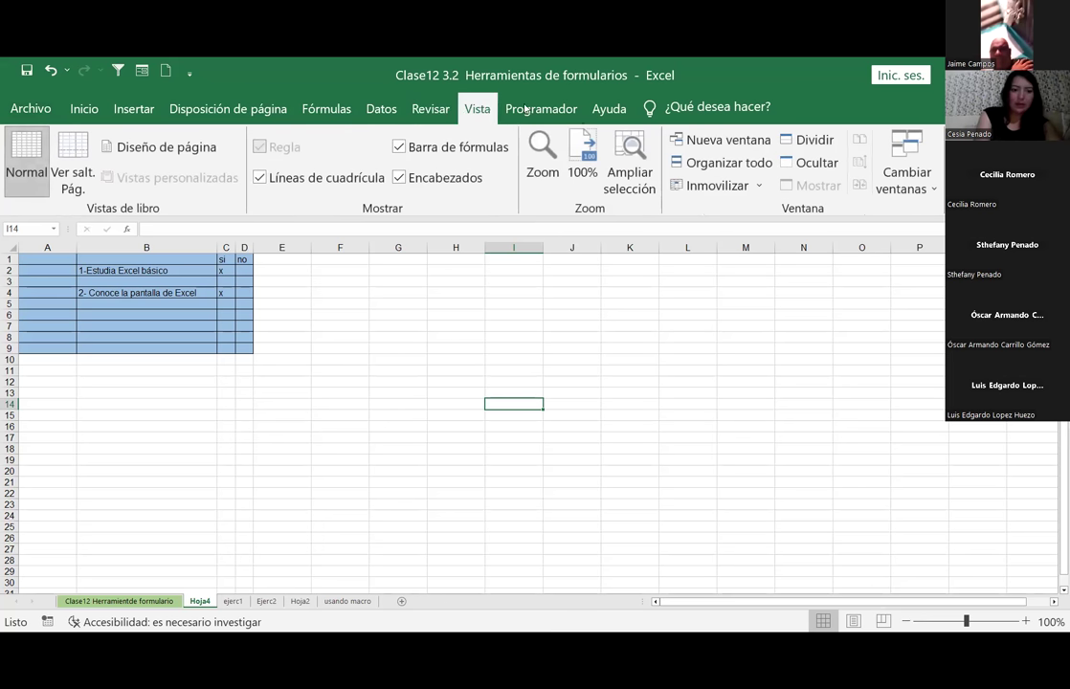
{"action": "left_click", "coordinate": [540, 109]}
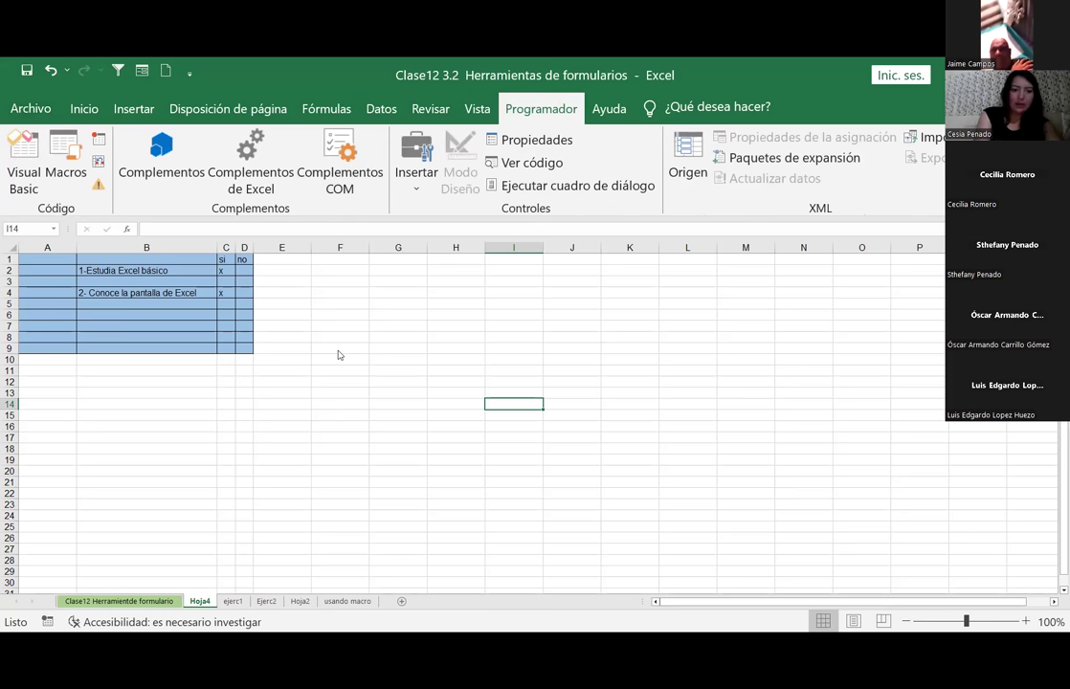
{"action": "left_click", "coordinate": [418, 189]}
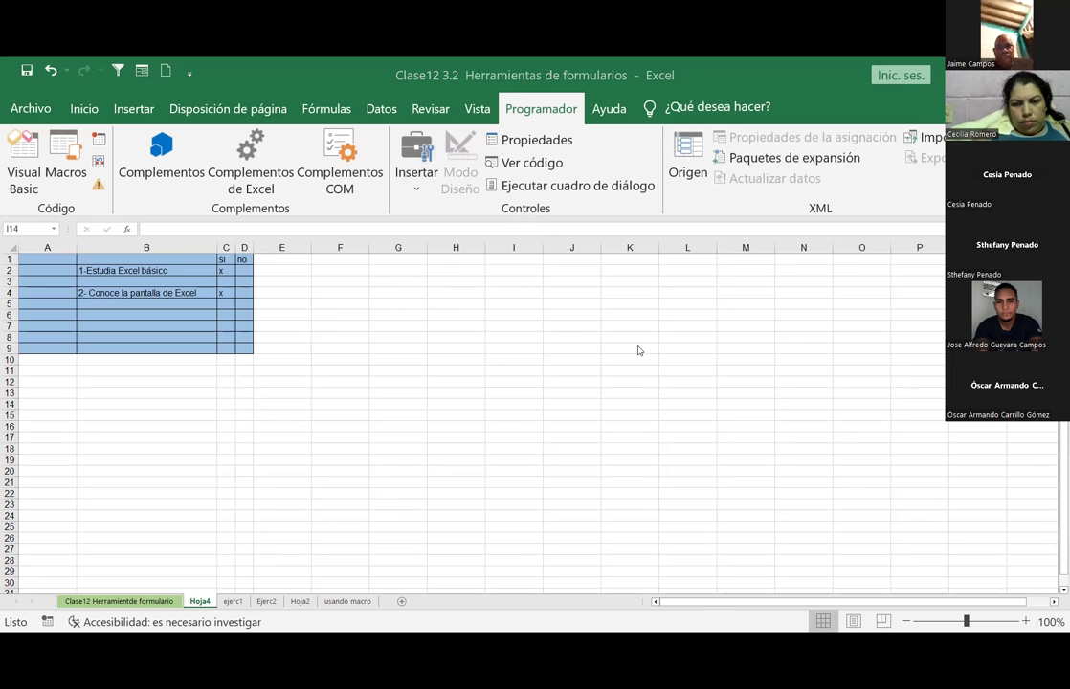
In Word, highlight Botones, Casillas de verificación, Cuadros de texto and Listas desplegables in the controls list
{"action": "key", "text": "alt+Tab"}
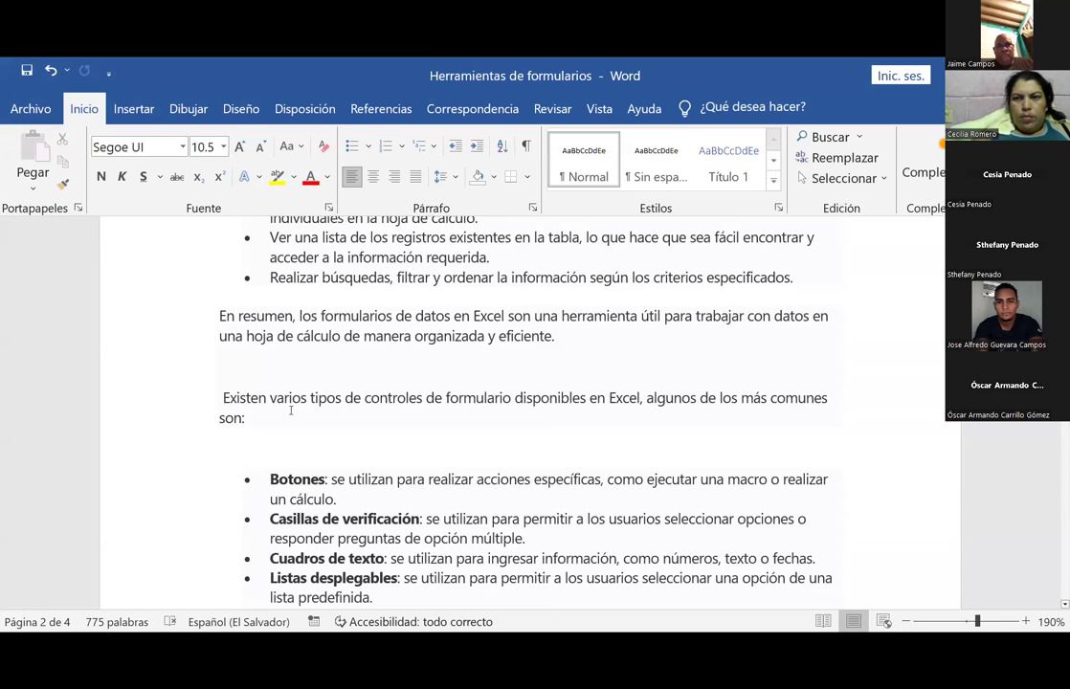
{"action": "scroll", "coordinate": [339, 443], "scroll_direction": "down", "scroll_amount": 2}
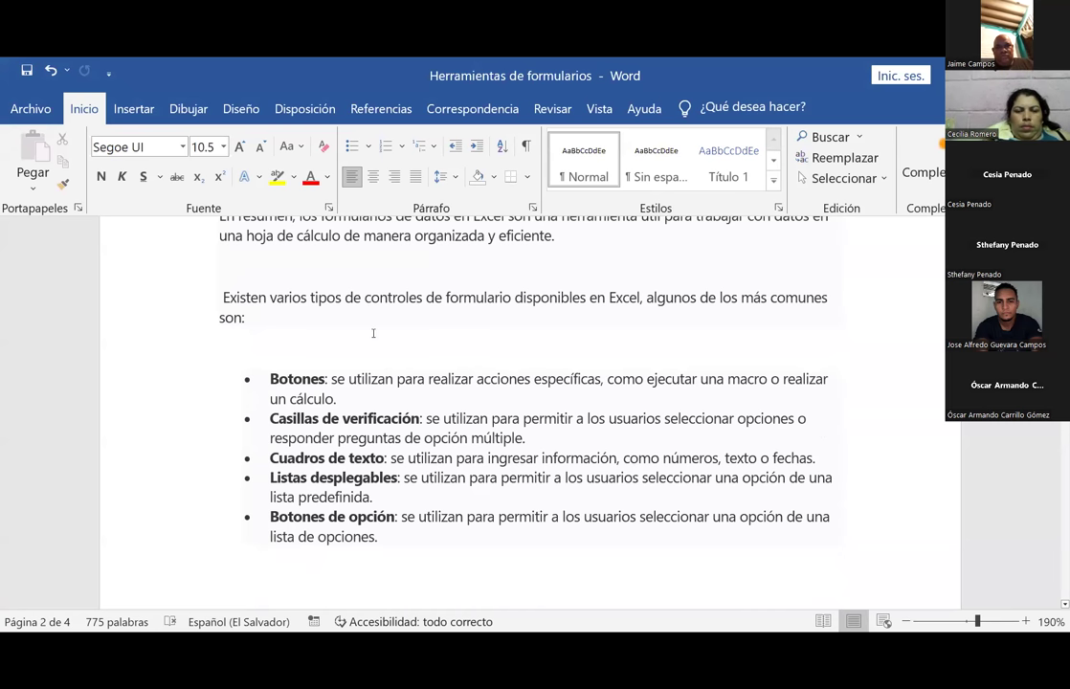
{"action": "left_click_drag", "start_coordinate": [270, 380], "coordinate": [328, 381]}
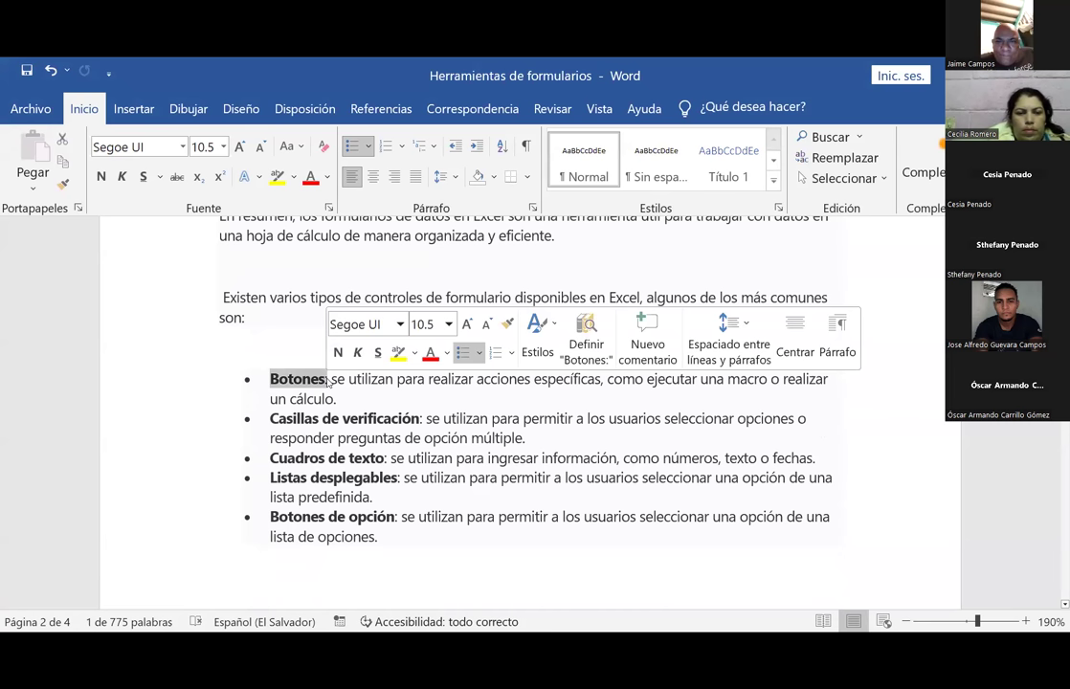
{"action": "left_click_drag", "start_coordinate": [270, 418], "coordinate": [419, 418]}
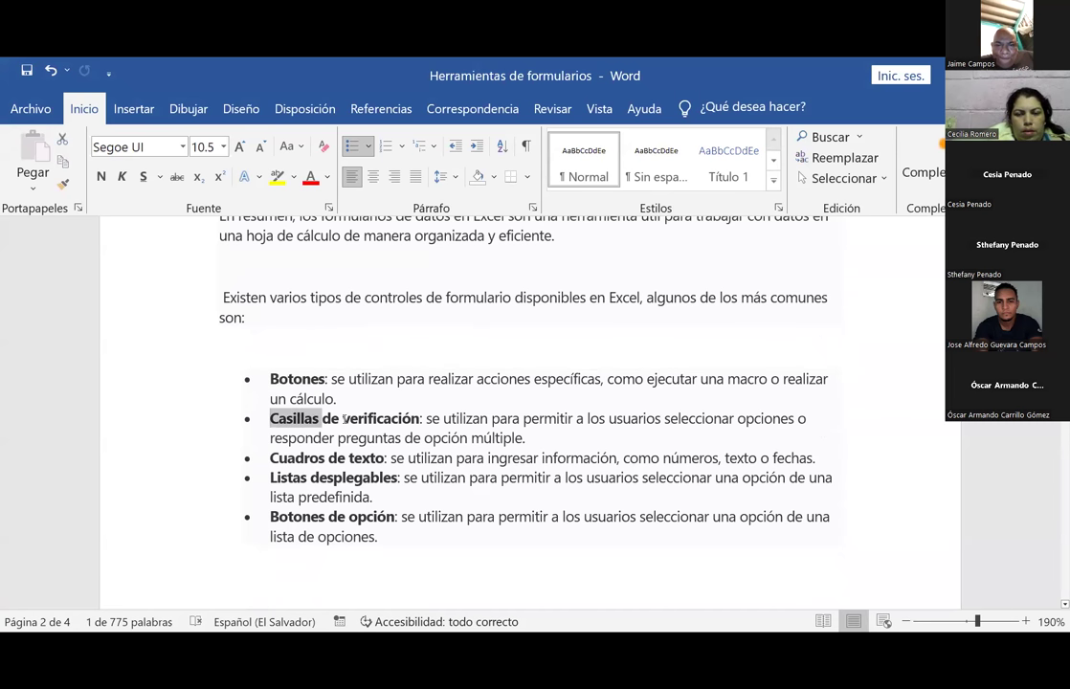
{"action": "left_click_drag", "start_coordinate": [271, 459], "coordinate": [365, 459]}
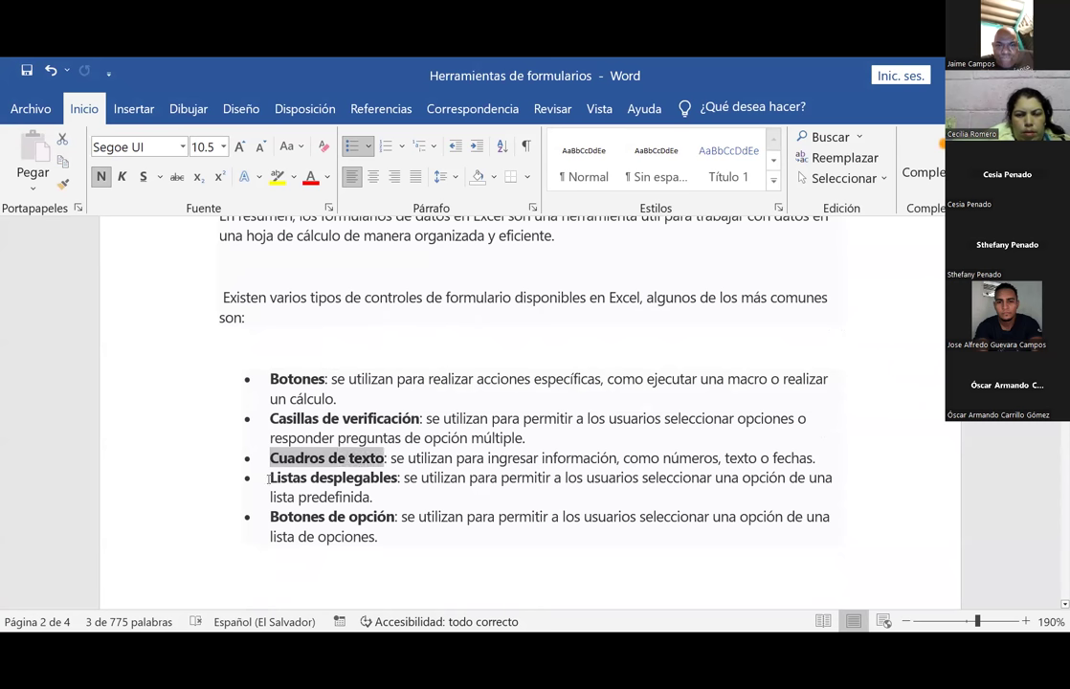
{"action": "left_click_drag", "start_coordinate": [270, 478], "coordinate": [397, 478]}
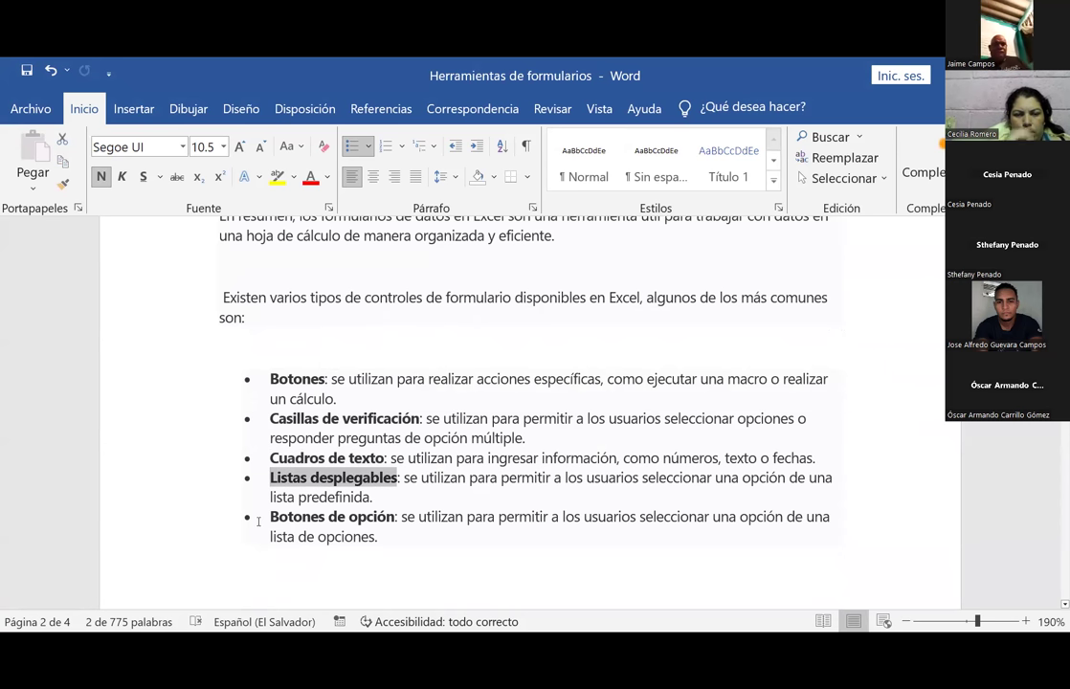
{"action": "left_click_drag", "start_coordinate": [270, 517], "coordinate": [396, 517]}
Scroll past the Controles de formulario / ActiveX image to the Formularios de VBA paragraphs on page 3
{"action": "scroll", "coordinate": [380, 512], "scroll_direction": "down", "scroll_amount": 2}
{"action": "scroll", "coordinate": [380, 512], "scroll_direction": "down", "scroll_amount": 3}
{"action": "scroll", "coordinate": [379, 512], "scroll_direction": "down", "scroll_amount": 3}
{"action": "scroll", "coordinate": [379, 512], "scroll_direction": "down", "scroll_amount": 3}
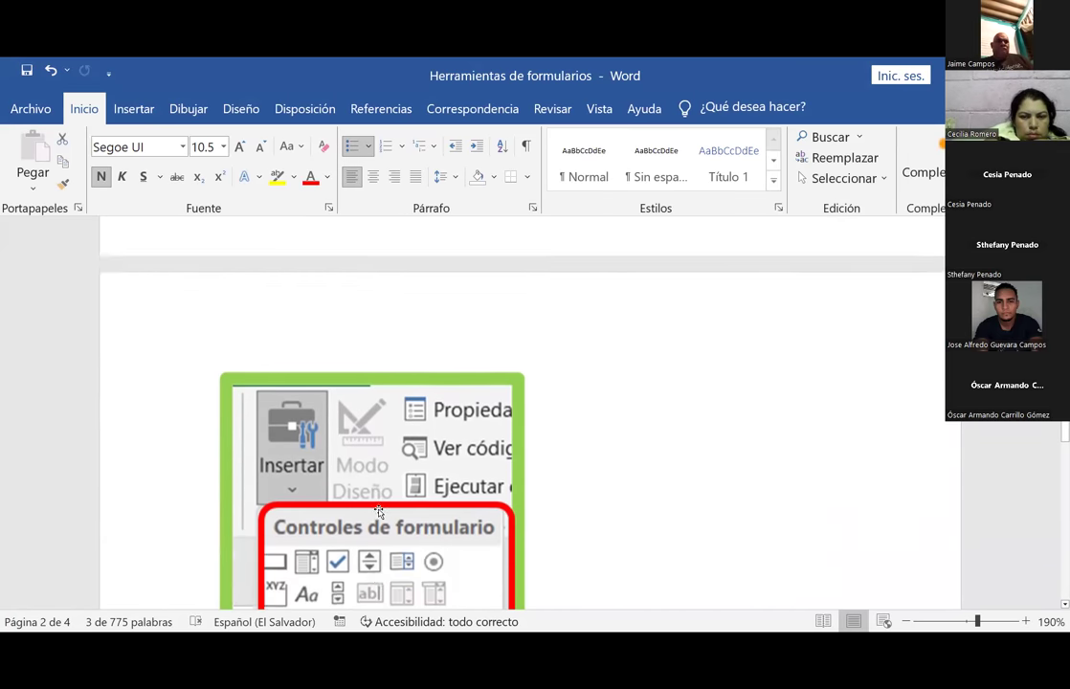
{"action": "scroll", "coordinate": [379, 512], "scroll_direction": "down", "scroll_amount": 2}
{"action": "scroll", "coordinate": [363, 488], "scroll_direction": "down", "scroll_amount": 3}
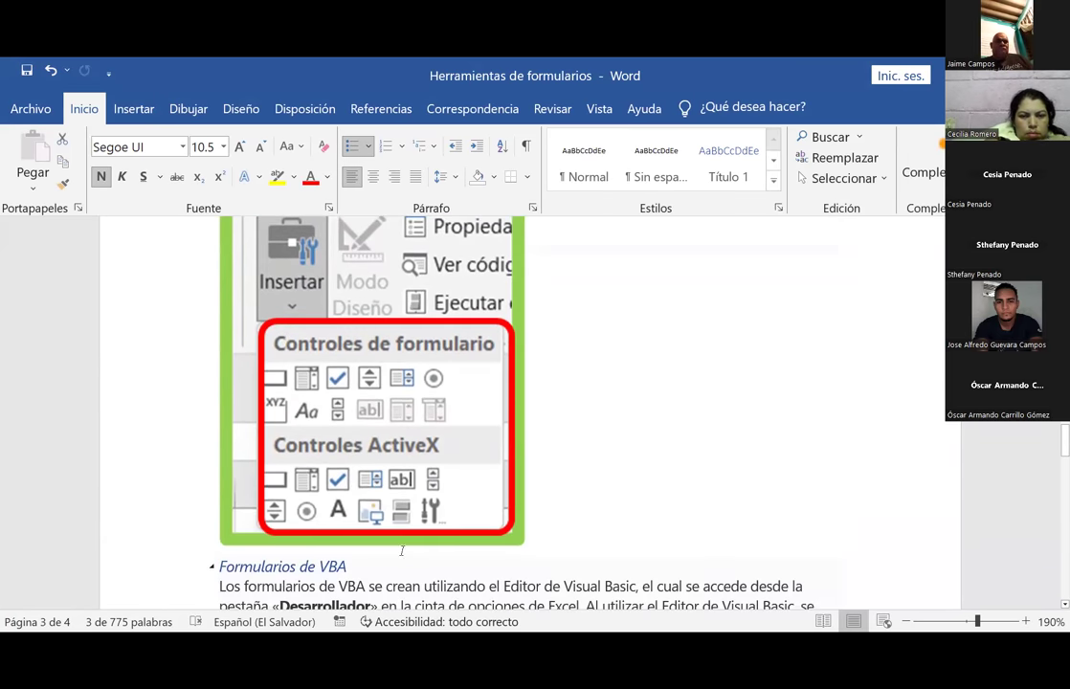
{"action": "scroll", "coordinate": [376, 397], "scroll_direction": "up", "scroll_amount": 1}
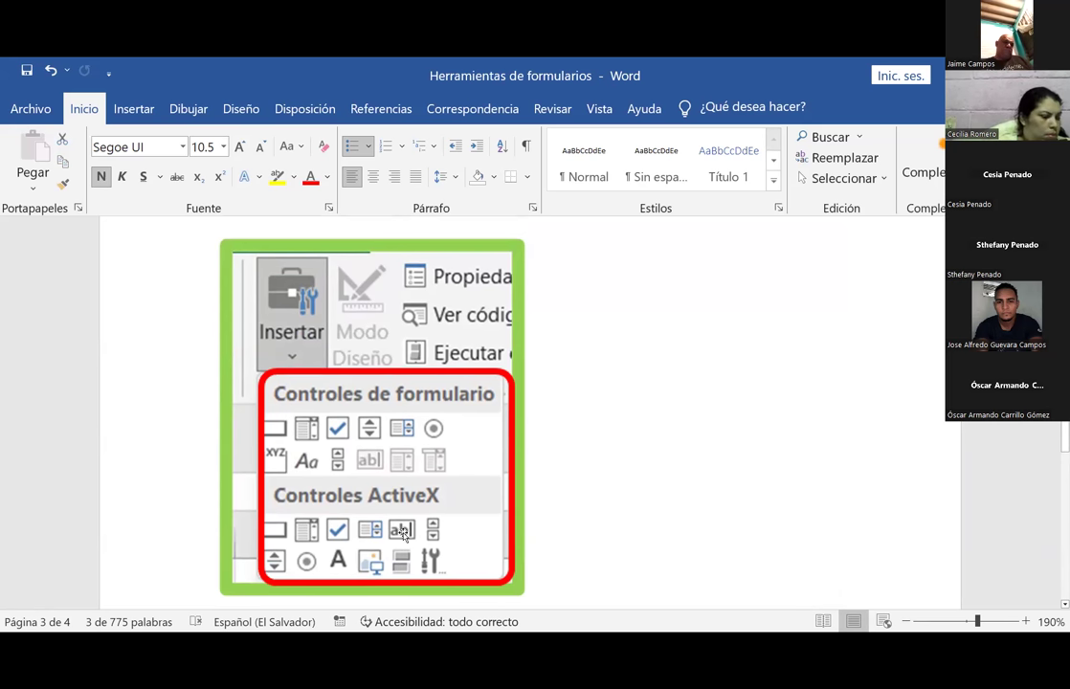
{"action": "scroll", "coordinate": [429, 464], "scroll_direction": "down", "scroll_amount": 2}
{"action": "scroll", "coordinate": [429, 463], "scroll_direction": "down", "scroll_amount": 1}
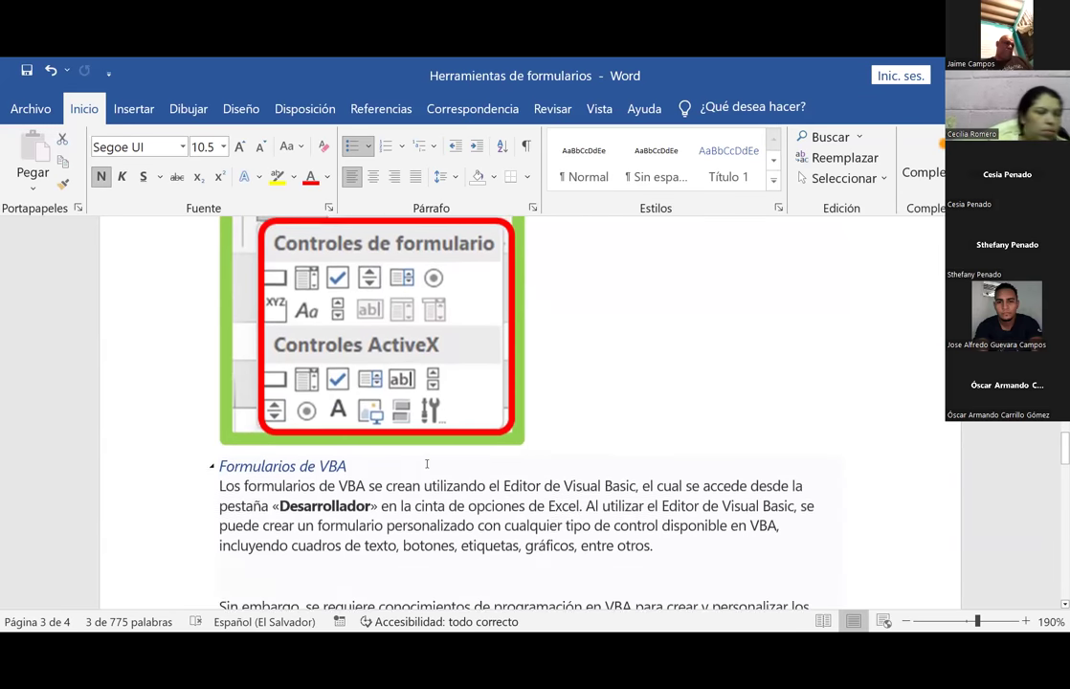
{"action": "scroll", "coordinate": [426, 466], "scroll_direction": "down", "scroll_amount": 2}
{"action": "scroll", "coordinate": [423, 467], "scroll_direction": "down", "scroll_amount": 1}
{"action": "scroll", "coordinate": [285, 491], "scroll_direction": "up", "scroll_amount": 1}
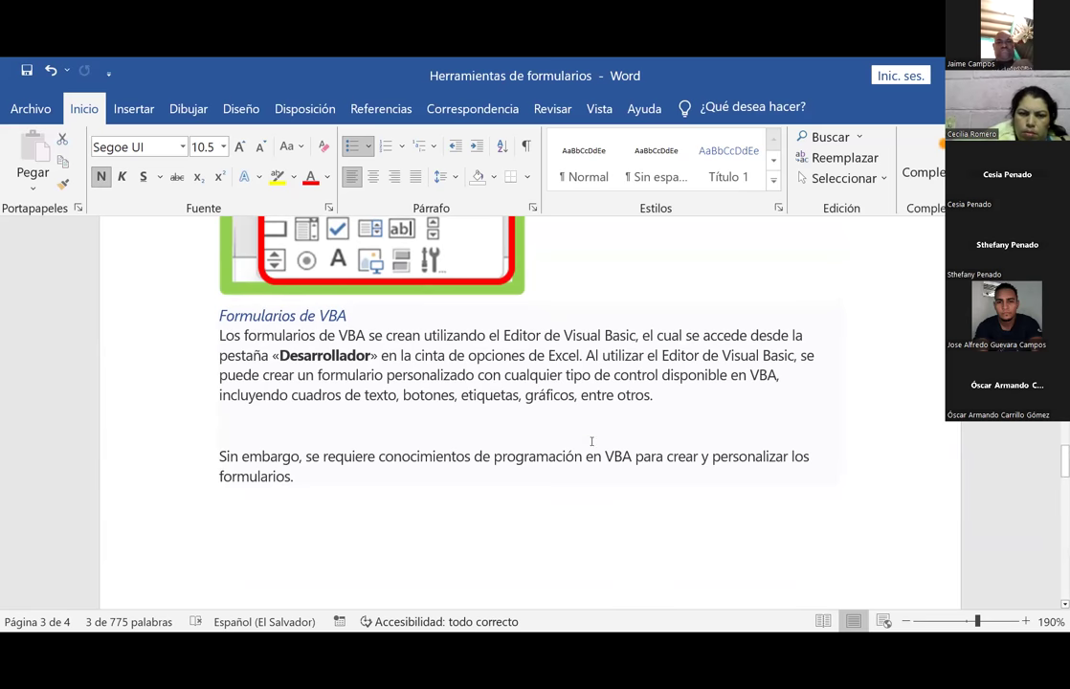
{"action": "scroll", "coordinate": [588, 442], "scroll_direction": "down", "scroll_amount": 3}
{"action": "scroll", "coordinate": [587, 447], "scroll_direction": "down", "scroll_amount": 3}
{"action": "scroll", "coordinate": [588, 447], "scroll_direction": "up", "scroll_amount": 5}
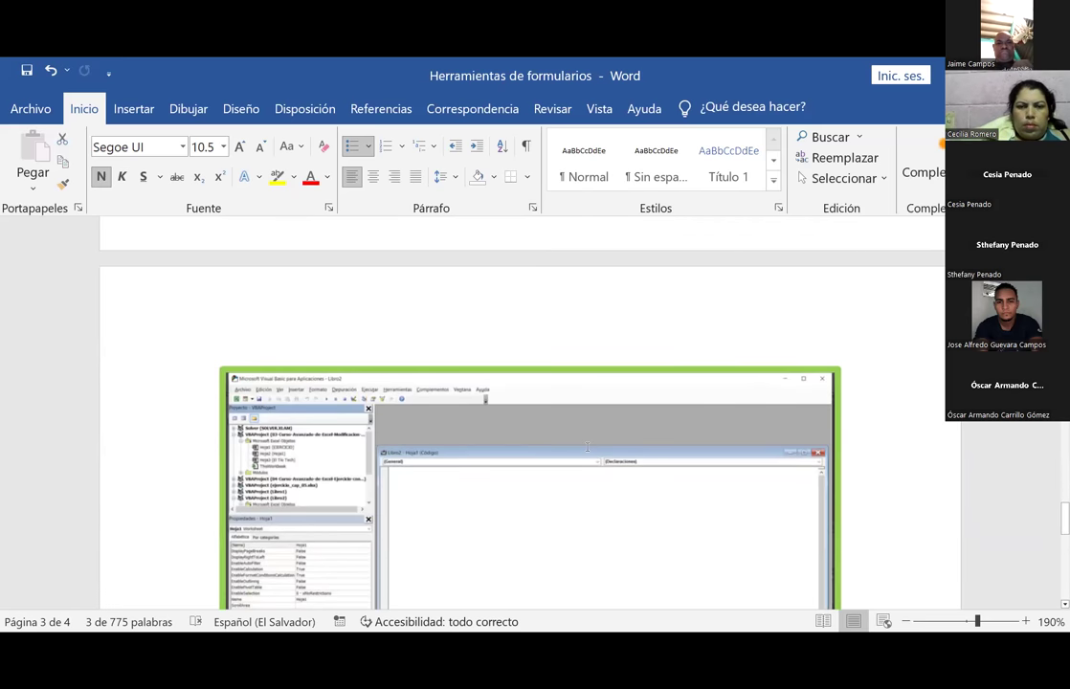
{"action": "scroll", "coordinate": [588, 447], "scroll_direction": "down", "scroll_amount": 3}
{"action": "scroll", "coordinate": [586, 447], "scroll_direction": "up", "scroll_amount": 3}
{"action": "scroll", "coordinate": [585, 447], "scroll_direction": "down", "scroll_amount": 3}
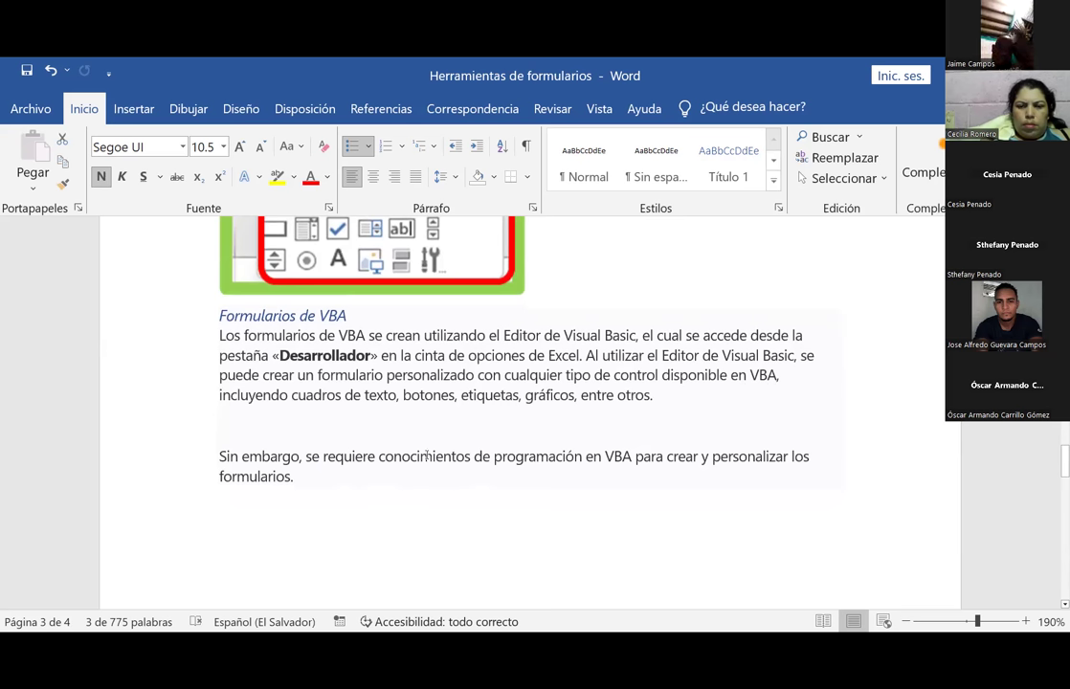
{"action": "scroll", "coordinate": [444, 476], "scroll_direction": "down", "scroll_amount": 2}
{"action": "scroll", "coordinate": [444, 475], "scroll_direction": "down", "scroll_amount": 3}
{"action": "scroll", "coordinate": [444, 476], "scroll_direction": "down", "scroll_amount": 3}
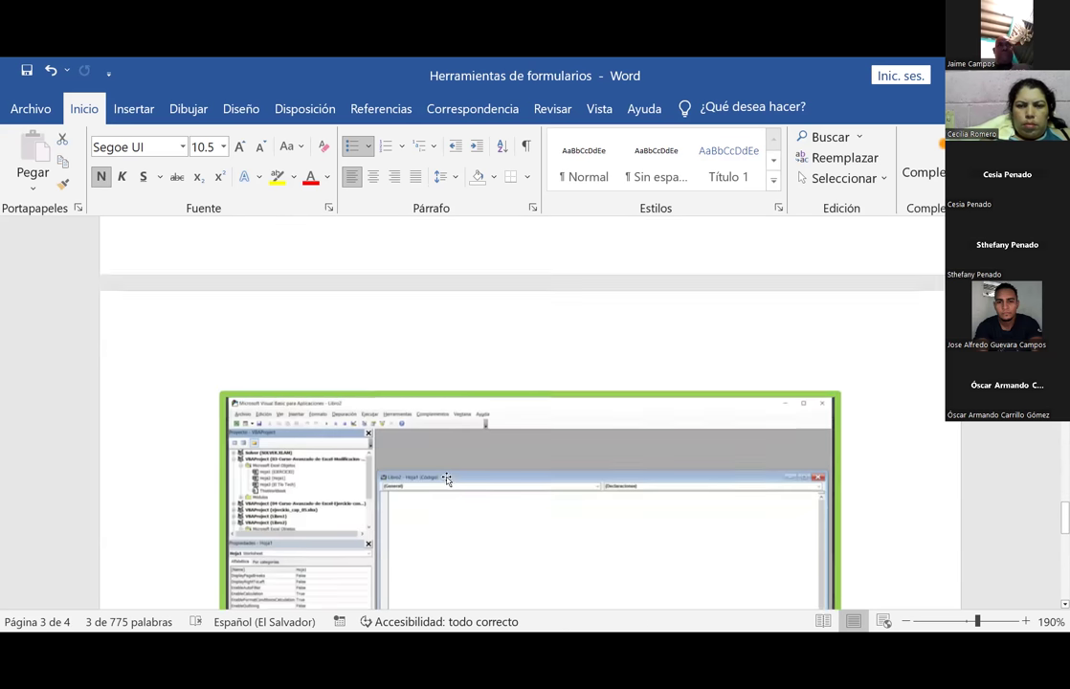
{"action": "scroll", "coordinate": [444, 476], "scroll_direction": "down", "scroll_amount": 2}
{"action": "scroll", "coordinate": [332, 364], "scroll_direction": "up", "scroll_amount": 1}
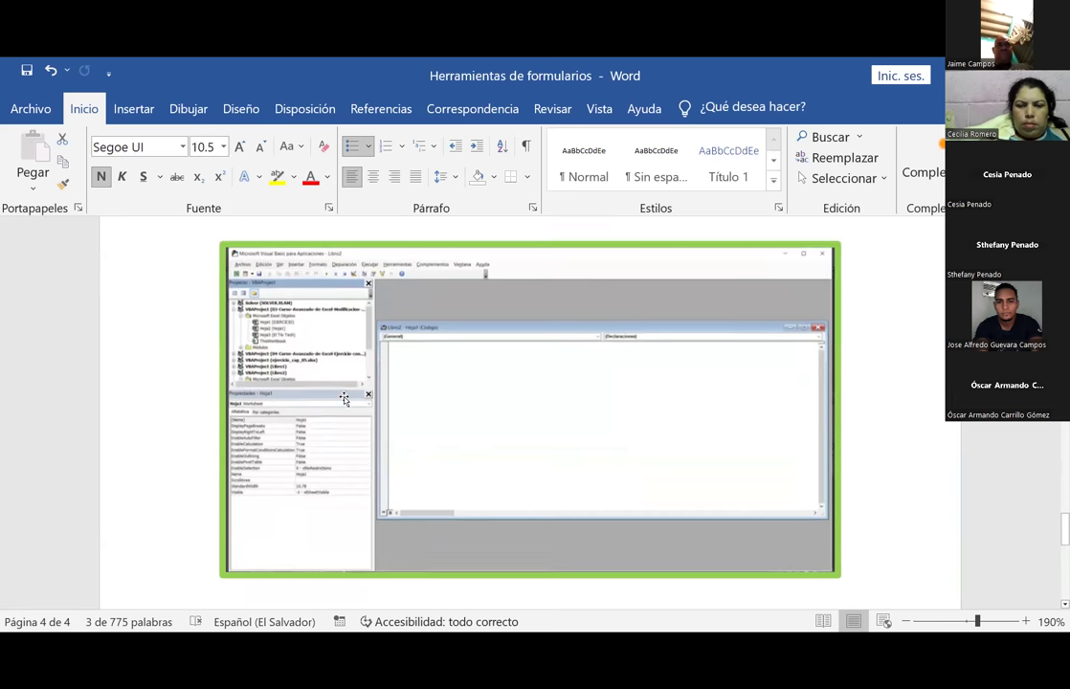
{"action": "scroll", "coordinate": [344, 398], "scroll_direction": "up", "scroll_amount": 1}
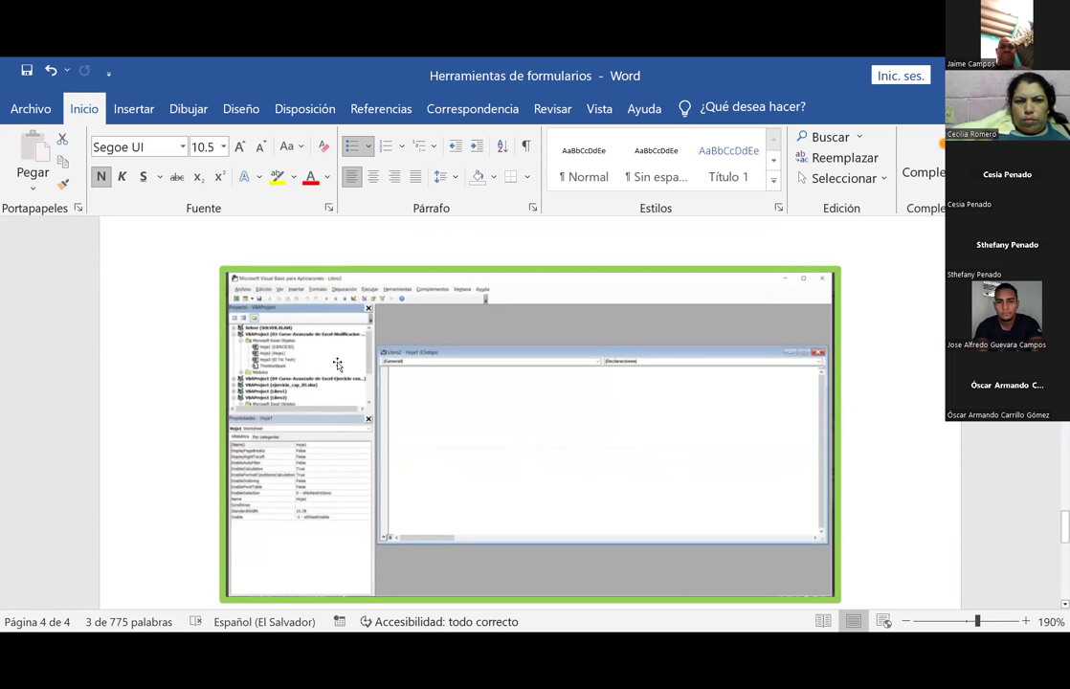
{"action": "left_click", "coordinate": [294, 279]}
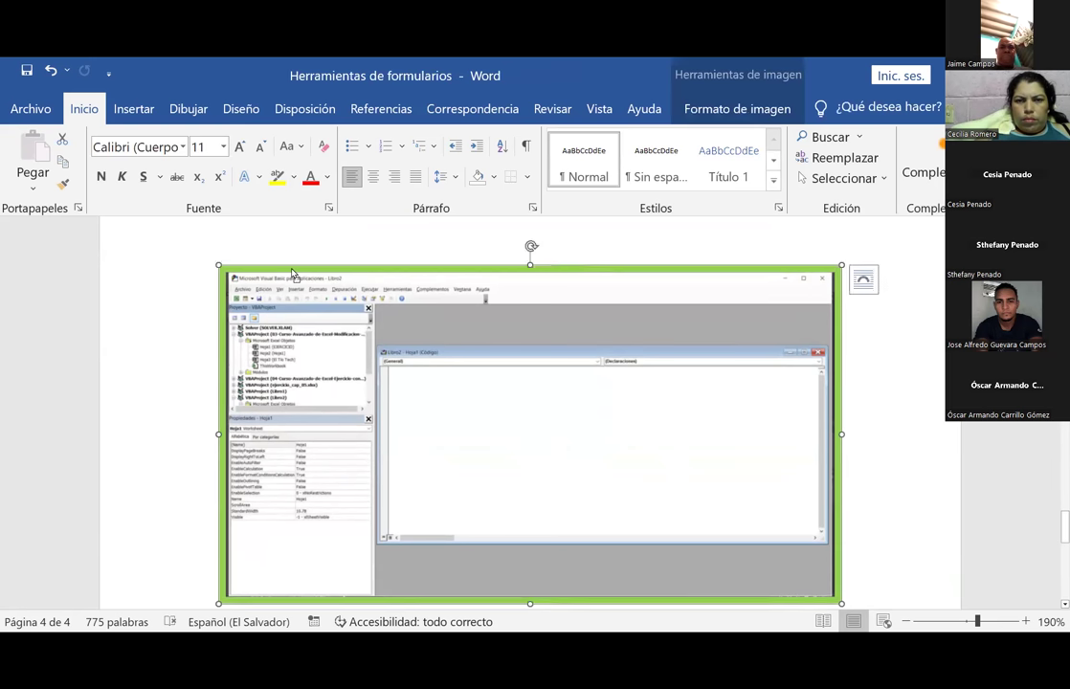
{"action": "scroll", "coordinate": [293, 274], "scroll_direction": "down", "scroll_amount": 1}
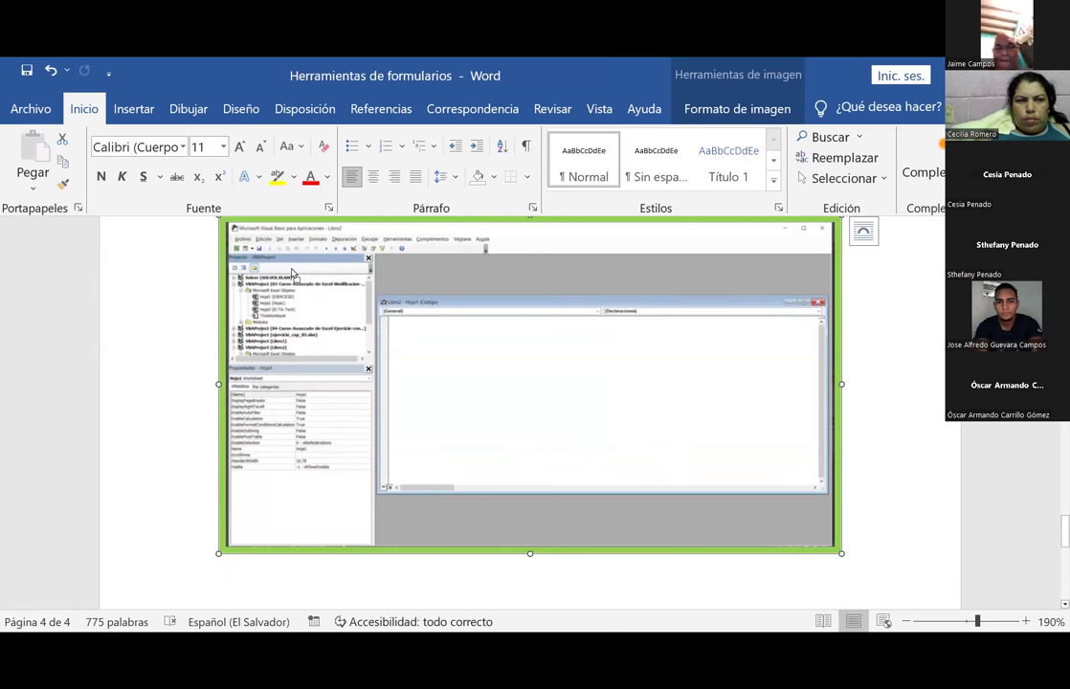
{"action": "scroll", "coordinate": [293, 274], "scroll_direction": "down", "scroll_amount": 5}
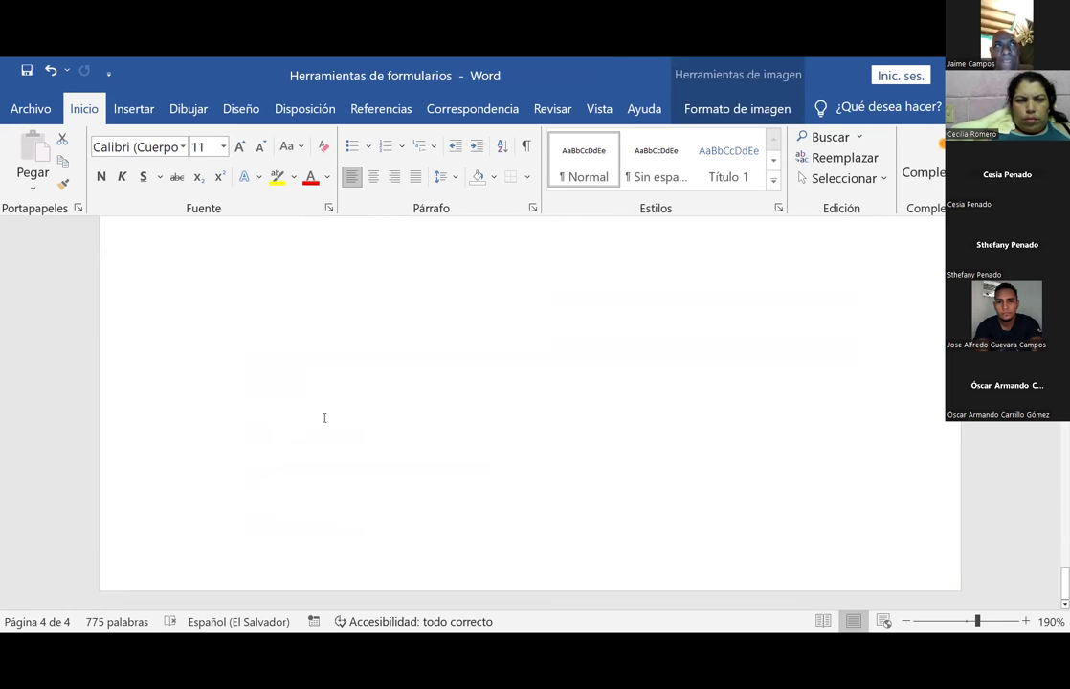
{"action": "scroll", "coordinate": [329, 412], "scroll_direction": "up", "scroll_amount": 5}
{"action": "scroll", "coordinate": [345, 402], "scroll_direction": "up", "scroll_amount": 5}
{"action": "scroll", "coordinate": [357, 395], "scroll_direction": "up", "scroll_amount": 3}
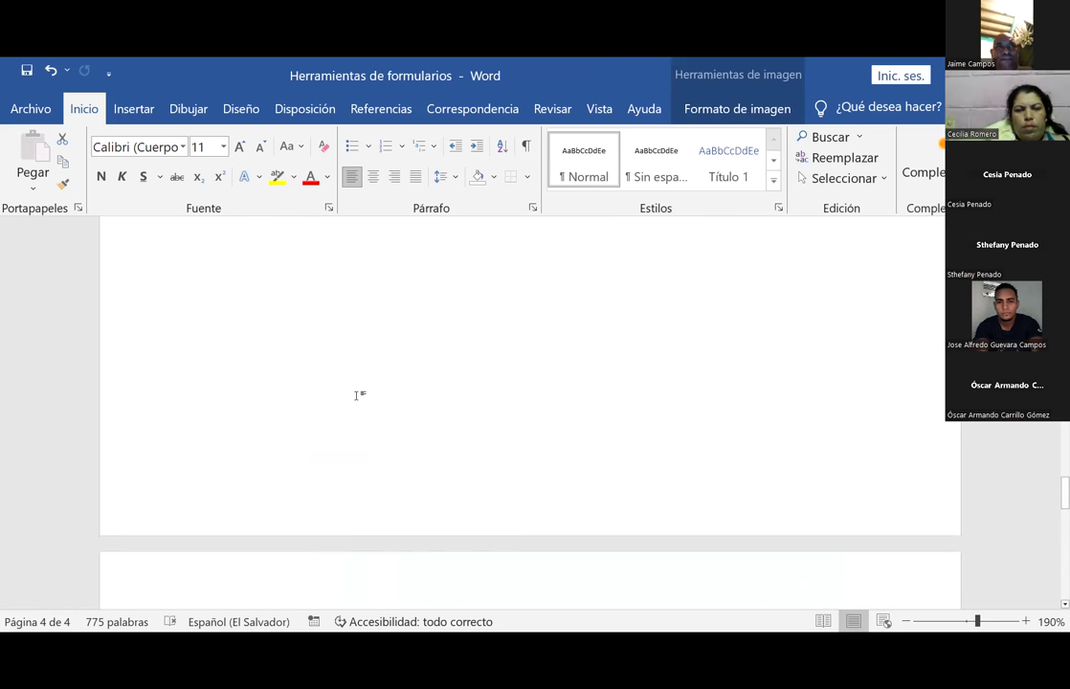
{"action": "scroll", "coordinate": [326, 421], "scroll_direction": "up", "scroll_amount": 1}
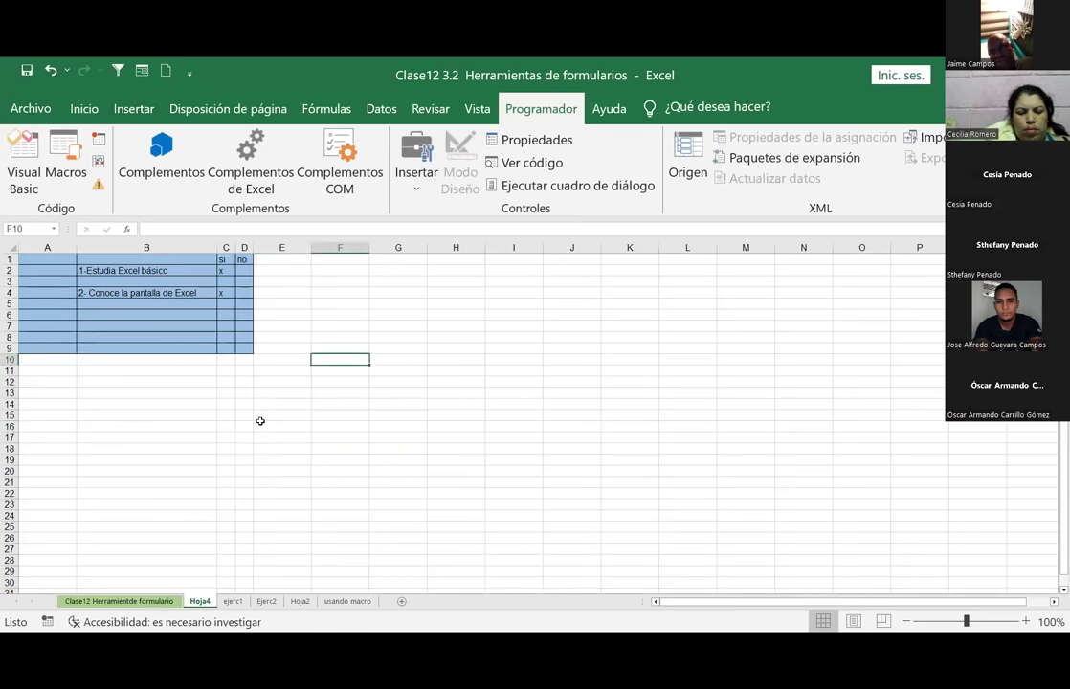
Select Hoja4 and insert a new blank worksheet, Hoja5, after it
{"action": "left_click", "coordinate": [260, 424]}
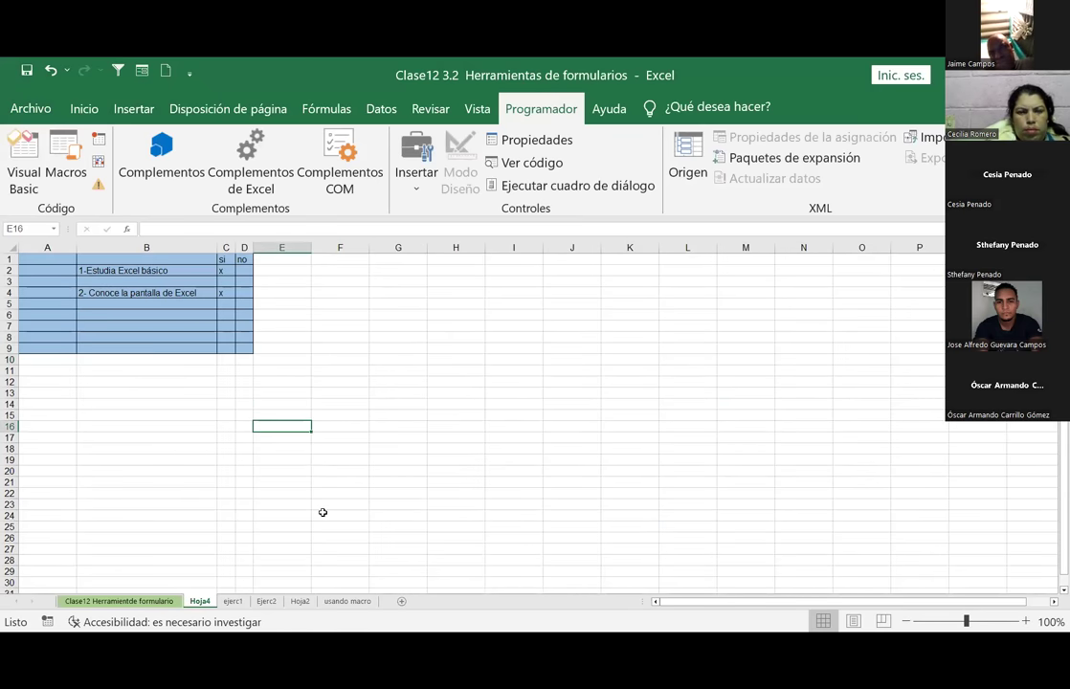
{"action": "left_click", "coordinate": [402, 607]}
{"action": "left_click", "coordinate": [173, 281]}
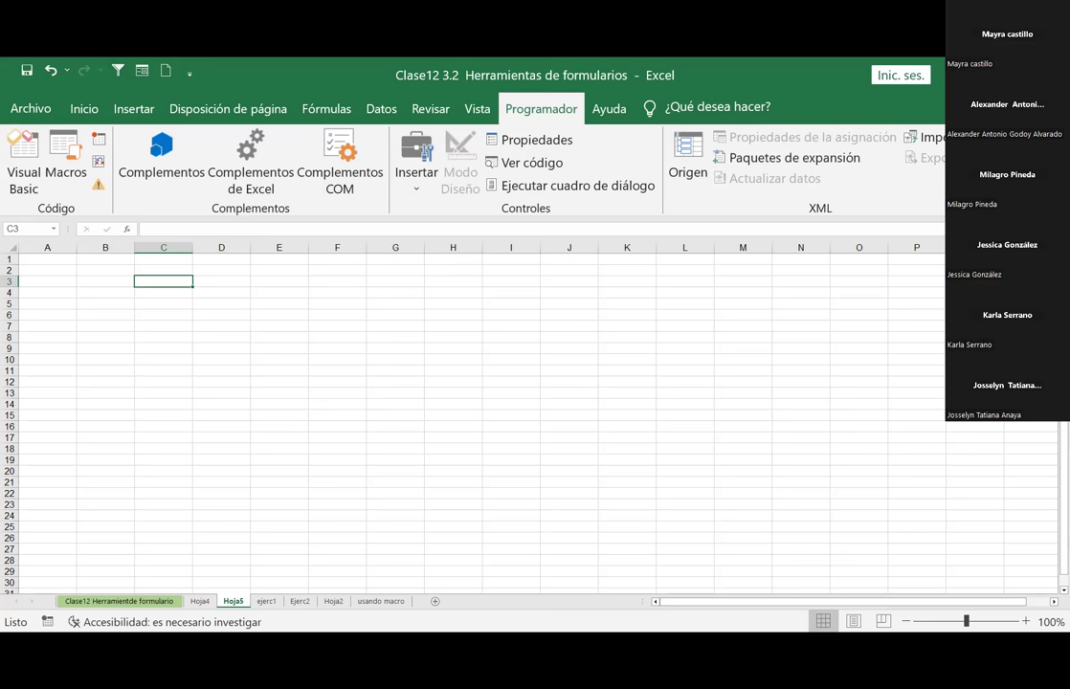
Select cells E5 and D5 on Hoja5, then go to the Archivo Inicio page with recent workbooks
{"action": "left_click", "coordinate": [266, 302]}
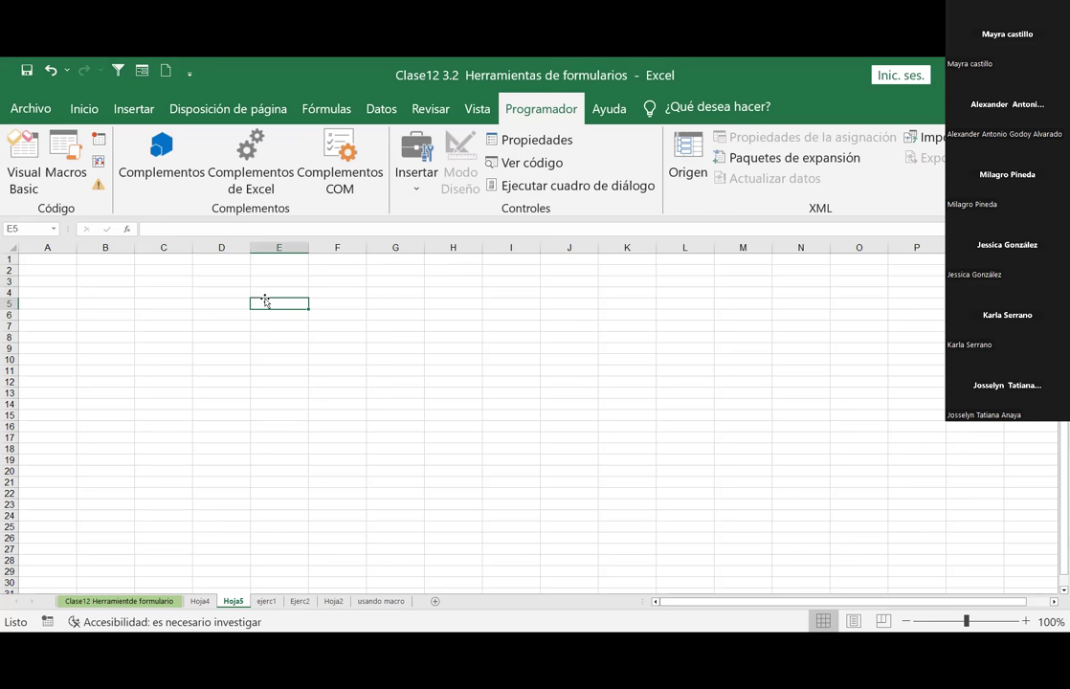
{"action": "left_click", "coordinate": [239, 304]}
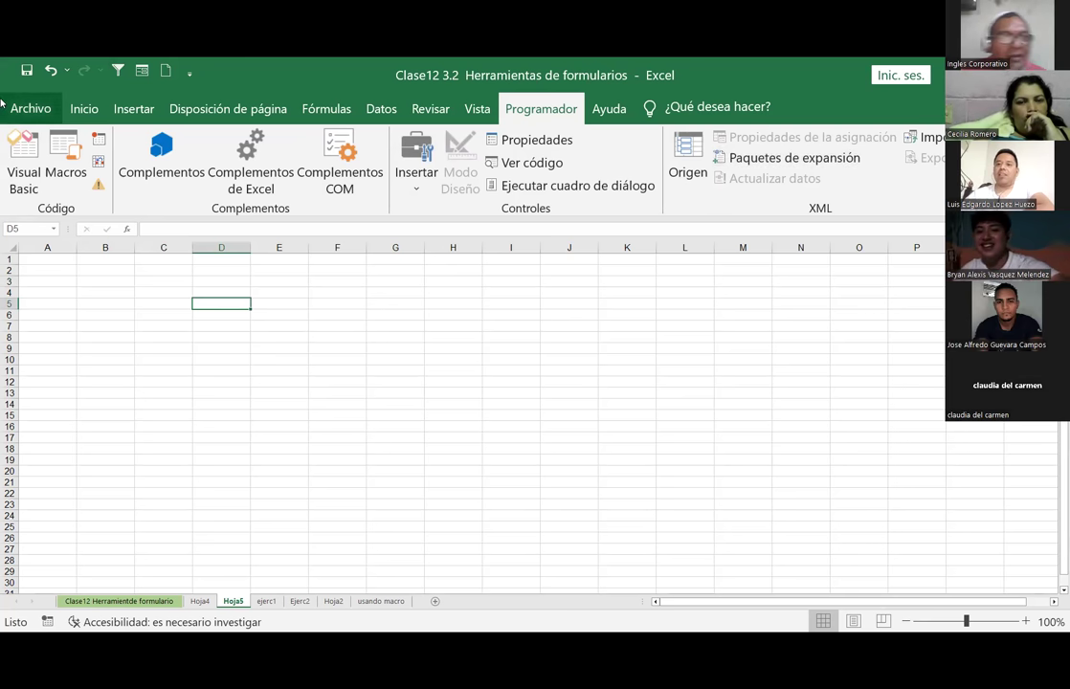
{"action": "left_click", "coordinate": [46, 108]}
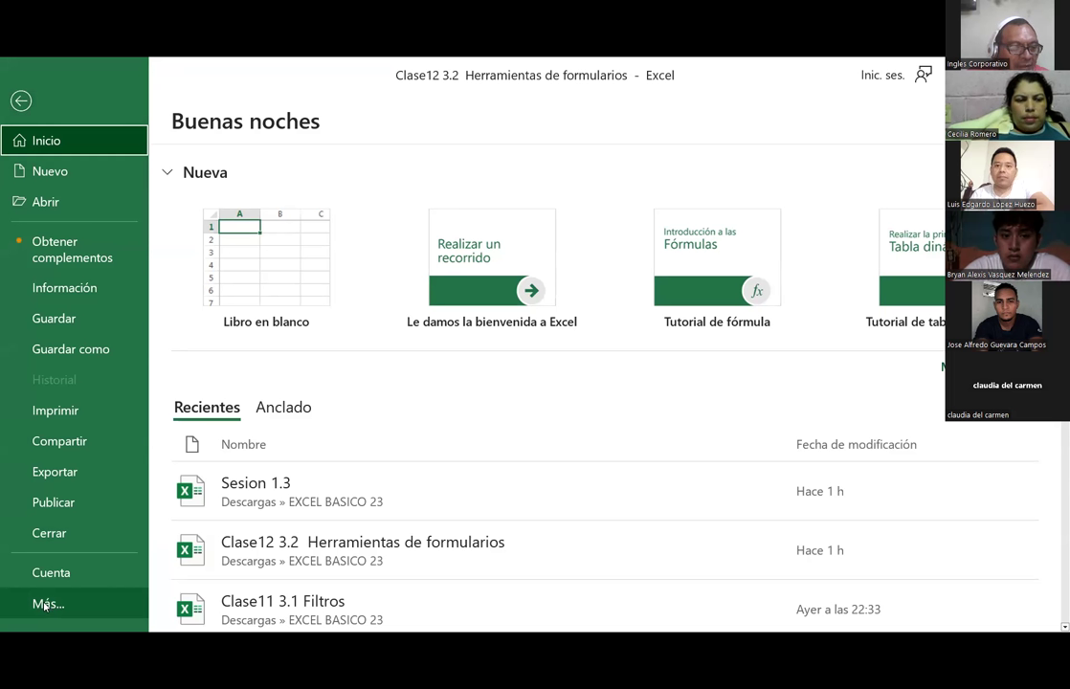
Choose Más... > Opciones in the file view to bring up Opciones de Excel
{"action": "left_click", "coordinate": [45, 605]}
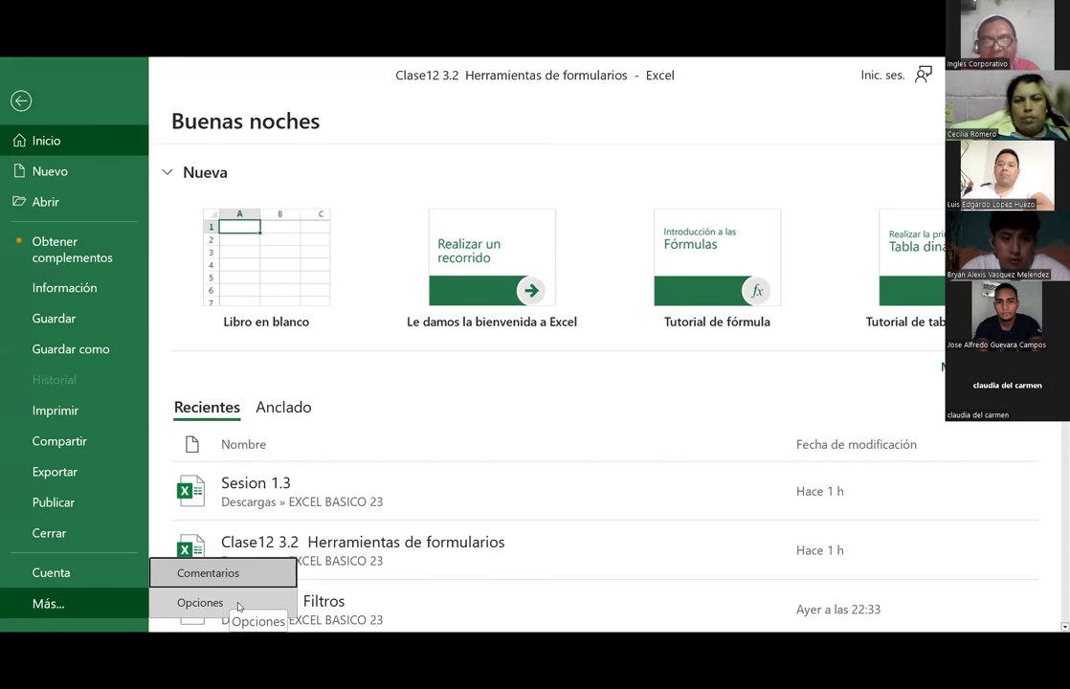
{"action": "left_click", "coordinate": [189, 606]}
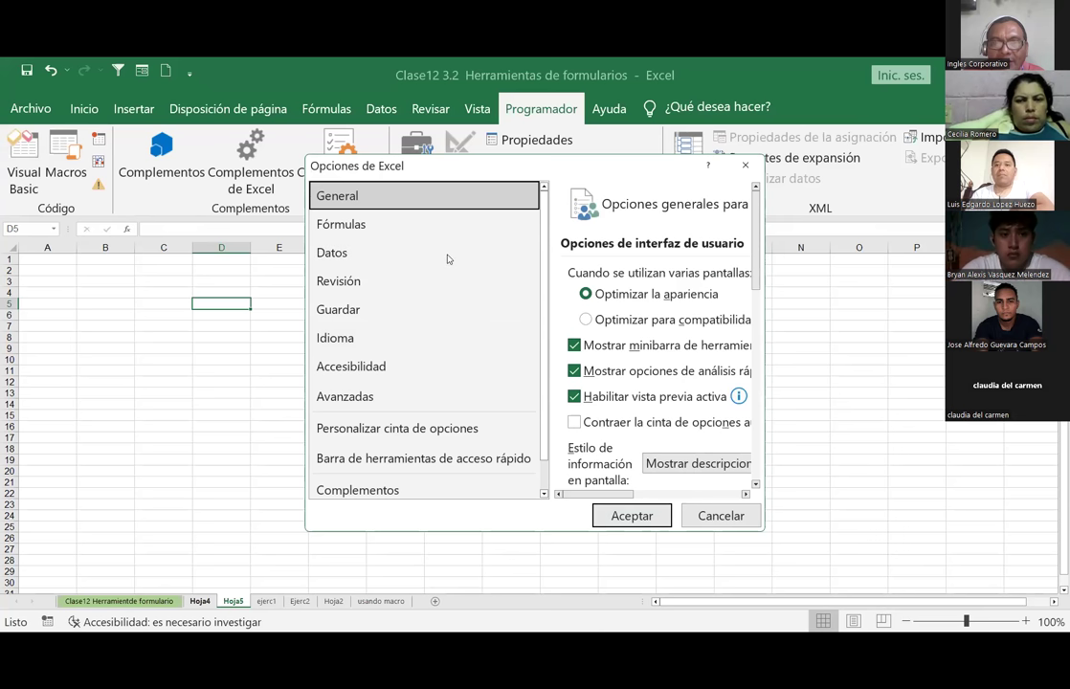
Widen the Opciones de Excel dialog on both sides and reveal the Complementos and Centro de confianza categories
{"action": "left_click", "coordinate": [384, 108]}
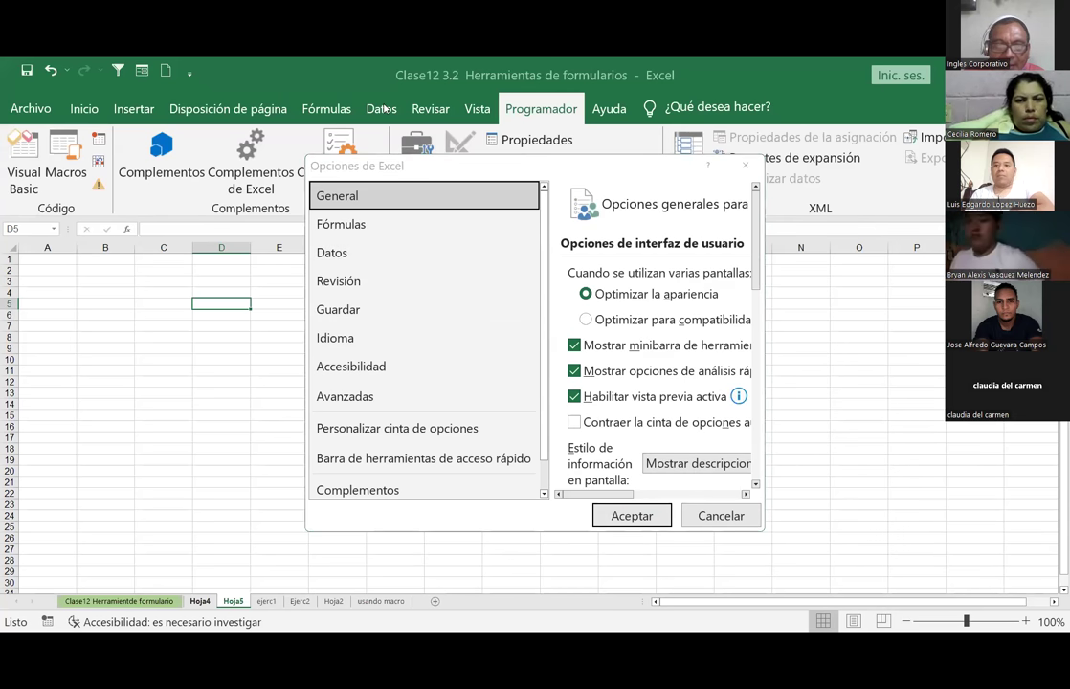
{"action": "left_click", "coordinate": [414, 571]}
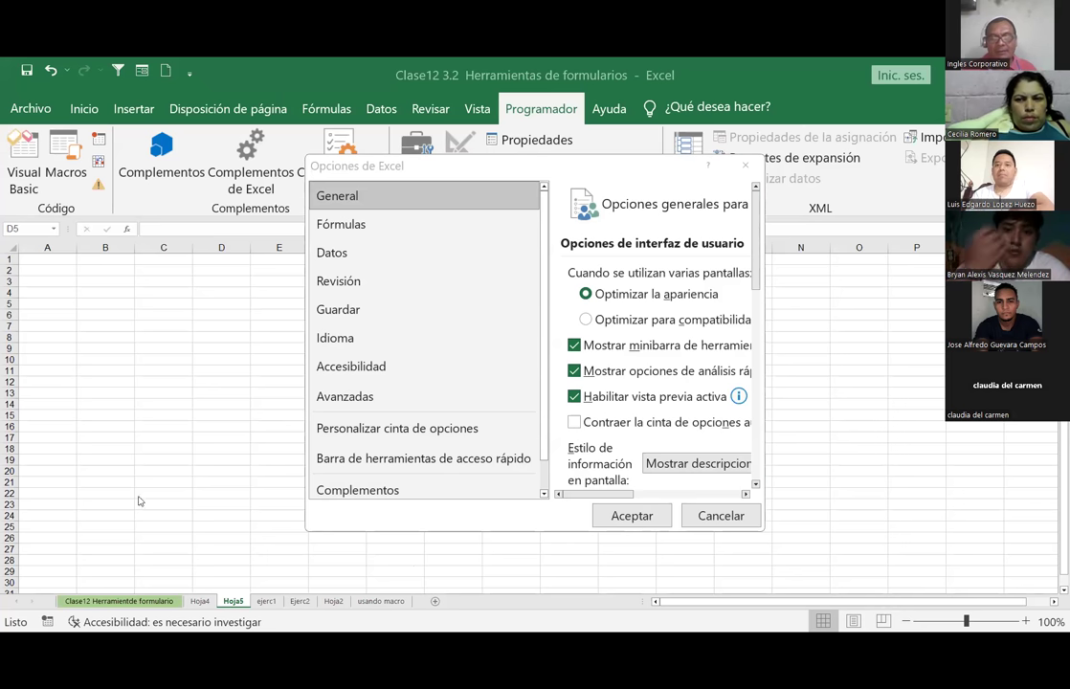
{"action": "left_click", "coordinate": [775, 317]}
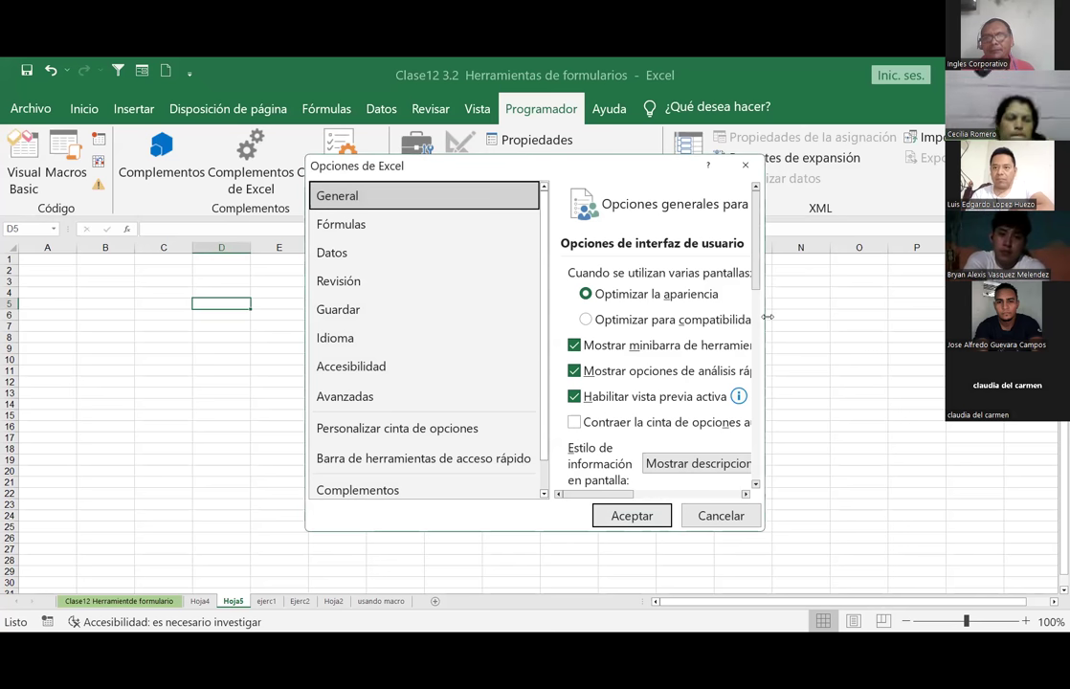
{"action": "left_click_drag", "start_coordinate": [767, 317], "coordinate": [948, 317]}
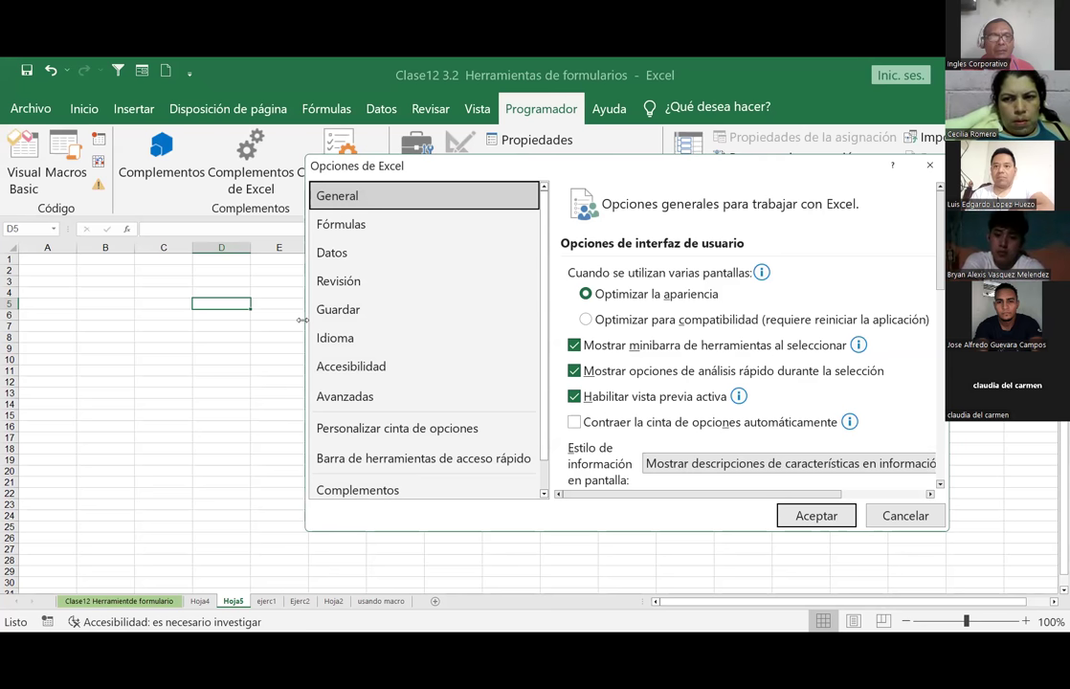
{"action": "left_click_drag", "start_coordinate": [302, 320], "coordinate": [57, 320]}
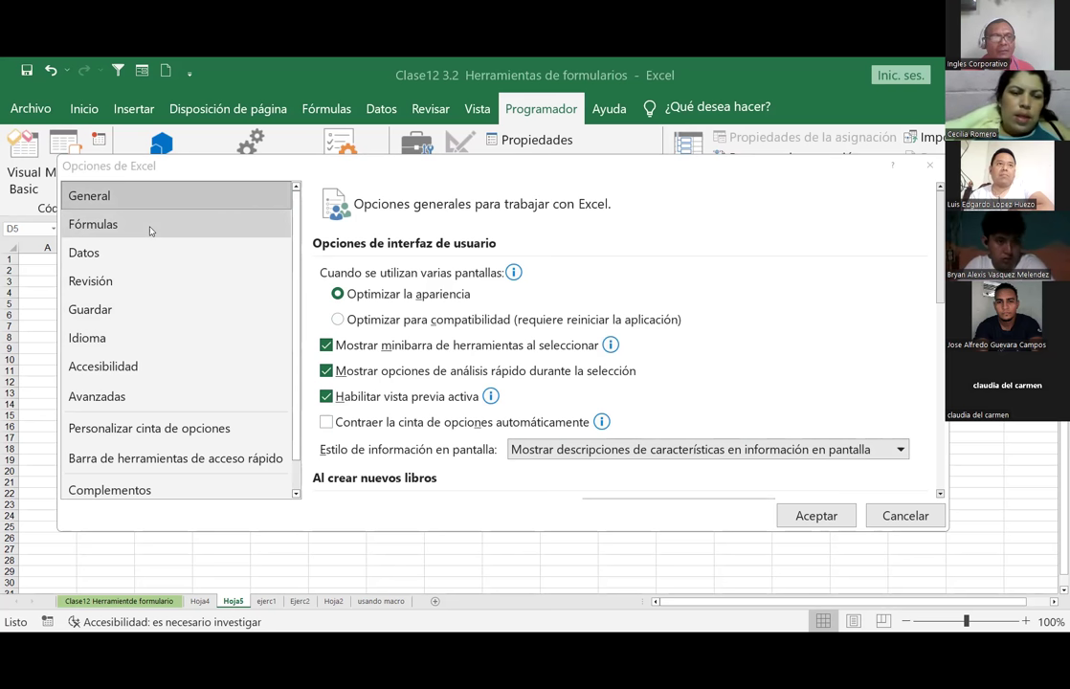
{"action": "left_click", "coordinate": [296, 451]}
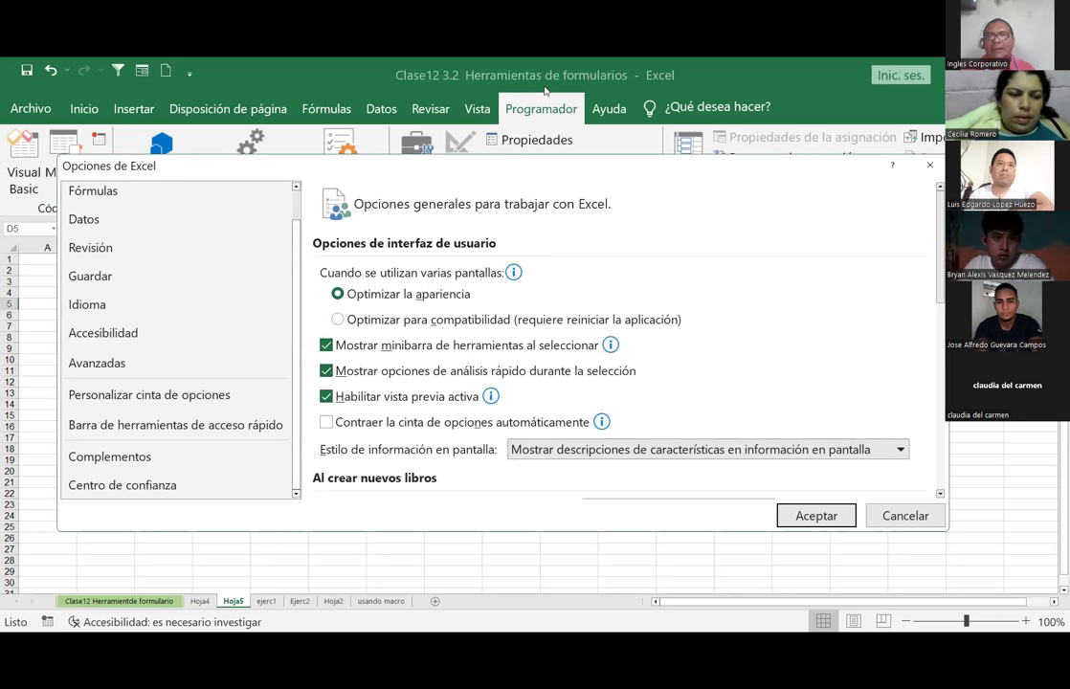
{"action": "mouse_move", "coordinate": [203, 466]}
{"action": "left_mouse_down"}
{"action": "mouse_move", "coordinate": [65, 470]}
{"action": "mouse_move", "coordinate": [170, 524]}
{"action": "mouse_move", "coordinate": [178, 466]}
{"action": "left_mouse_up"}
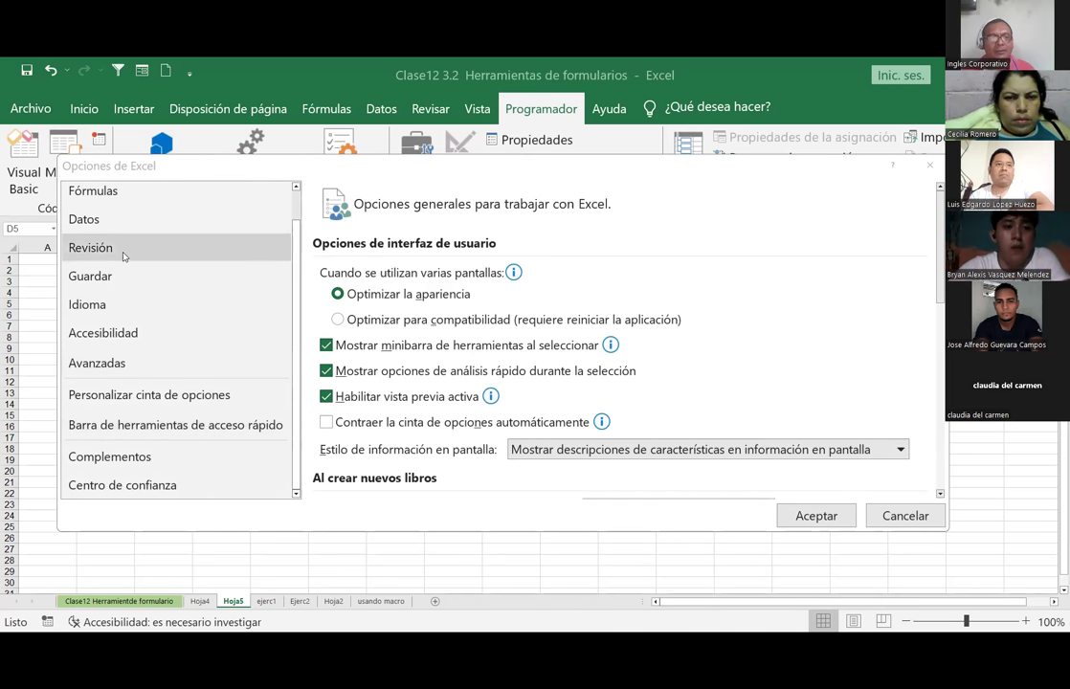
Open the Personalizar cinta de opciones page and check the Comandos disponibles en list, leaving it unchanged
{"action": "left_click", "coordinate": [146, 396]}
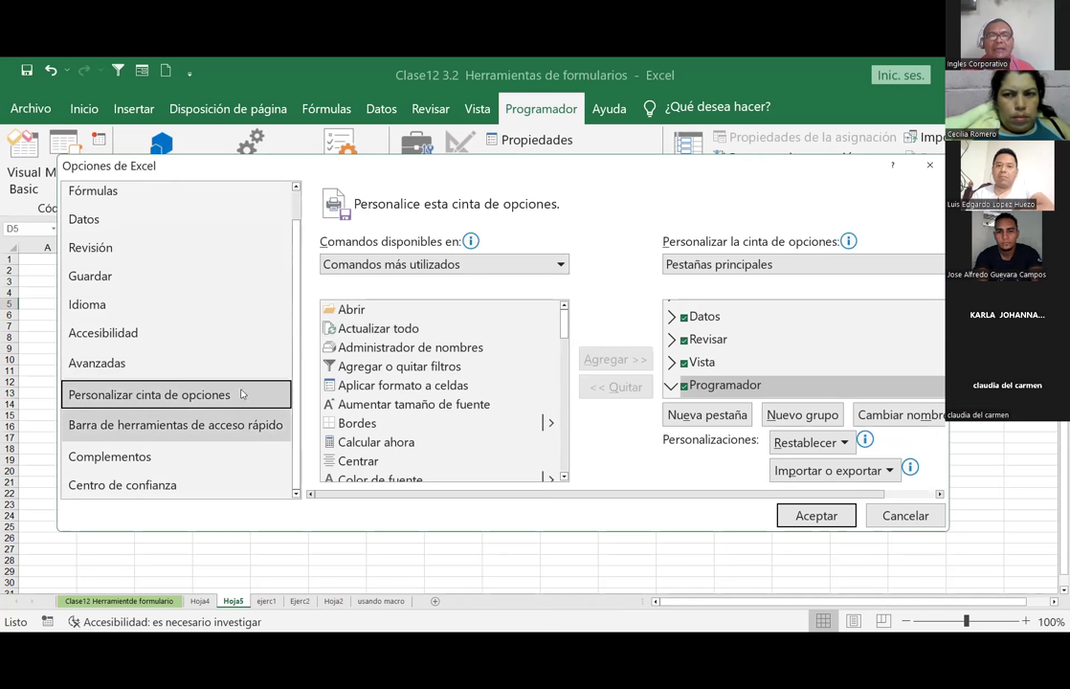
{"action": "left_click", "coordinate": [562, 266]}
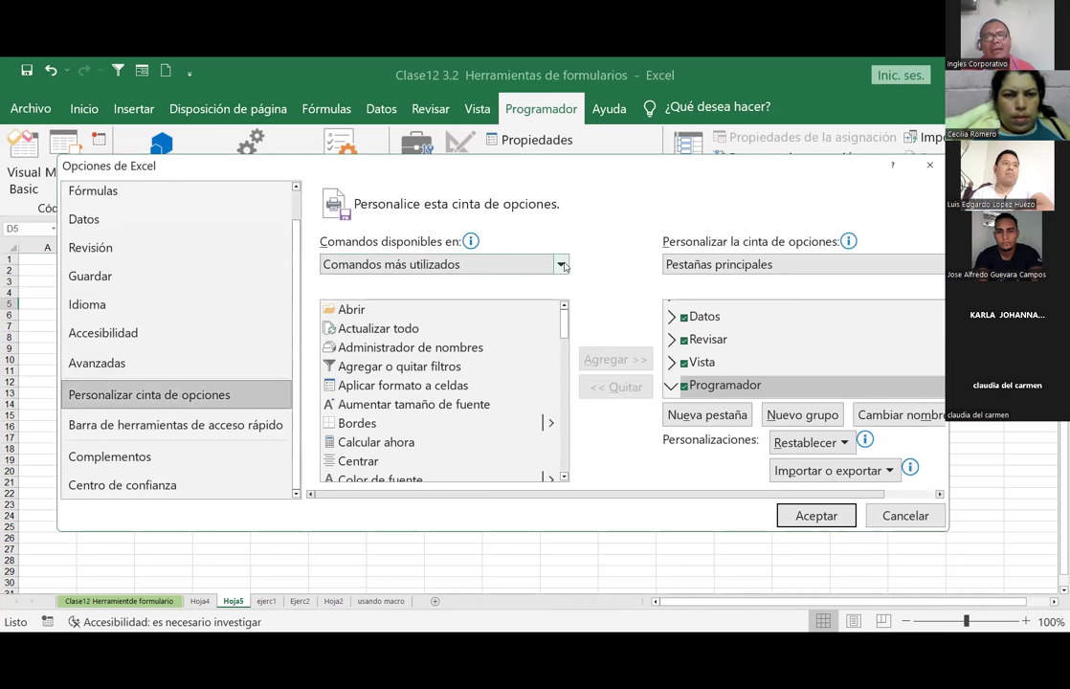
{"action": "left_click", "coordinate": [562, 266]}
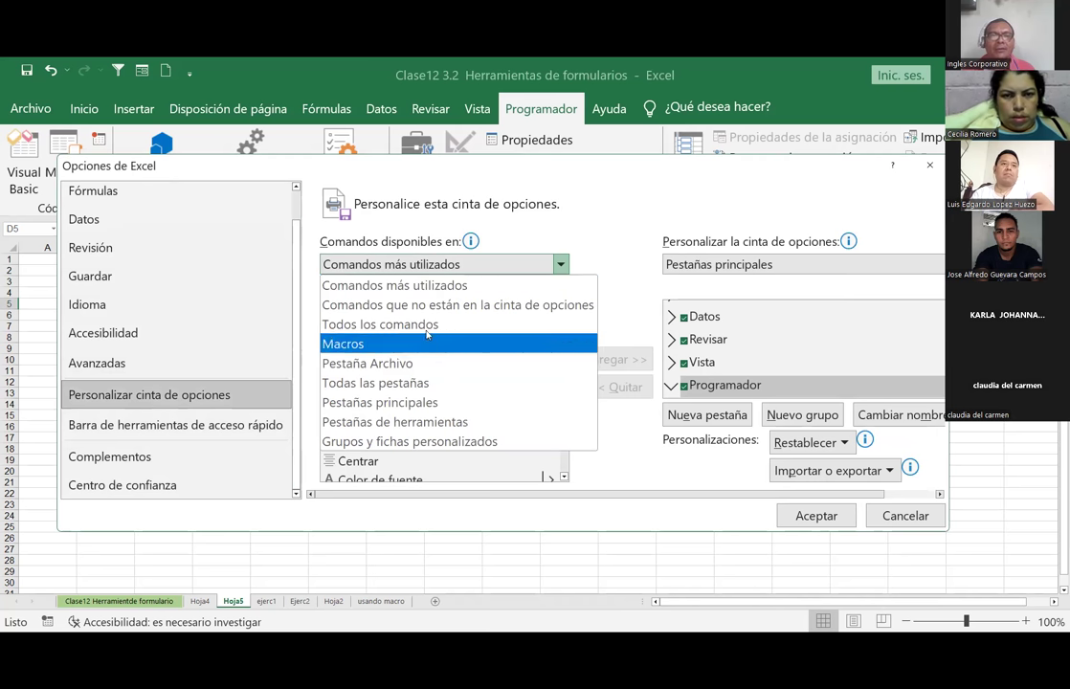
{"action": "left_click", "coordinate": [373, 285]}
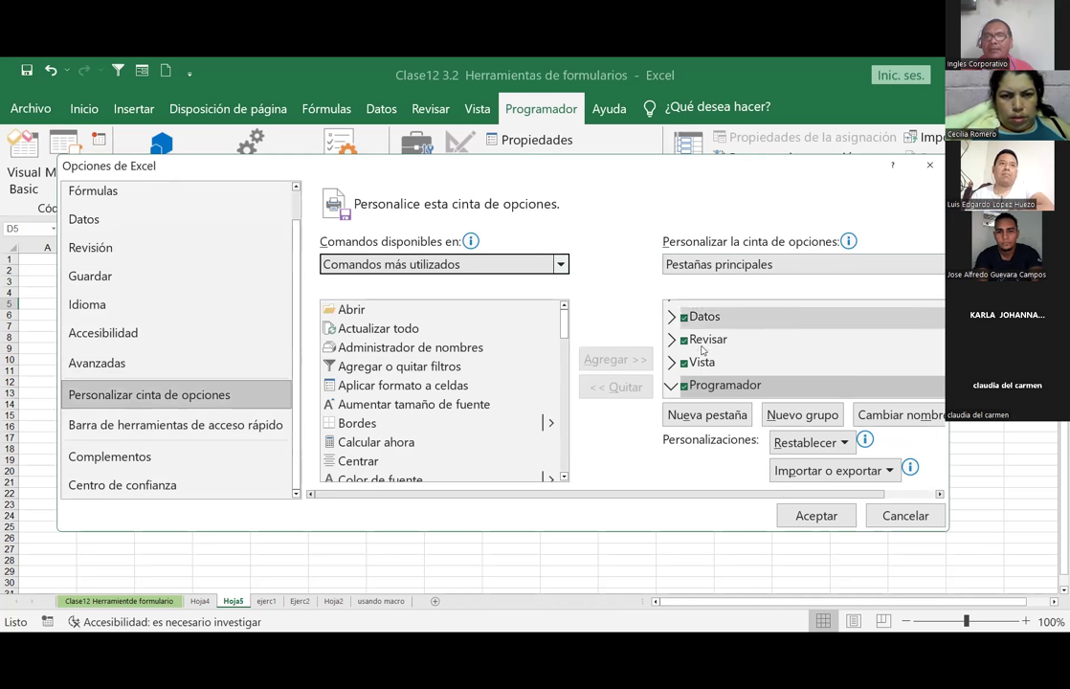
Select the checked Programador tab in Pestañas principales to view its groups
{"action": "scroll", "coordinate": [702, 350], "scroll_direction": "down", "scroll_amount": 1}
{"action": "scroll", "coordinate": [702, 350], "scroll_direction": "down", "scroll_amount": 1}
{"action": "scroll", "coordinate": [702, 351], "scroll_direction": "up", "scroll_amount": 2}
{"action": "scroll", "coordinate": [702, 351], "scroll_direction": "down", "scroll_amount": 2}
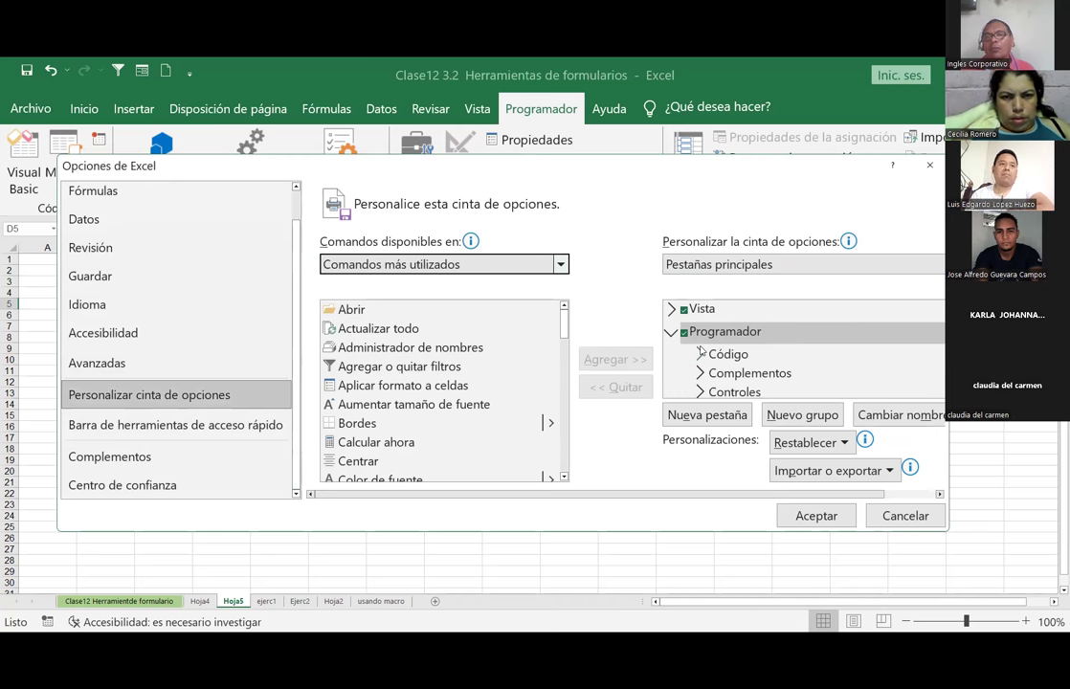
{"action": "left_click", "coordinate": [725, 332]}
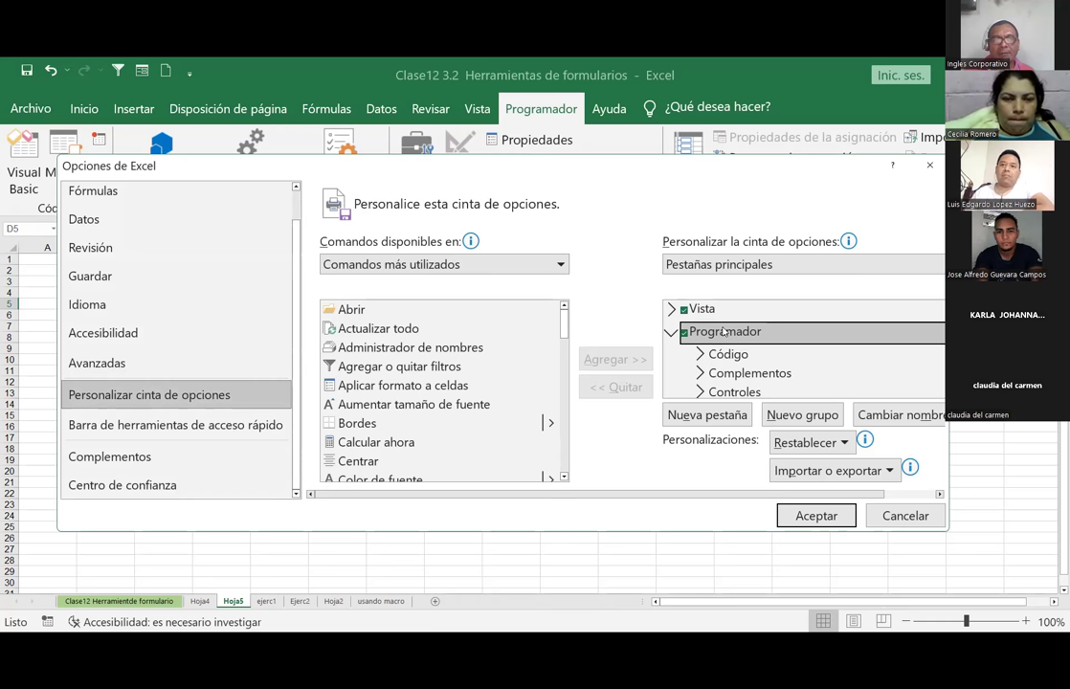
{"action": "left_click", "coordinate": [561, 265]}
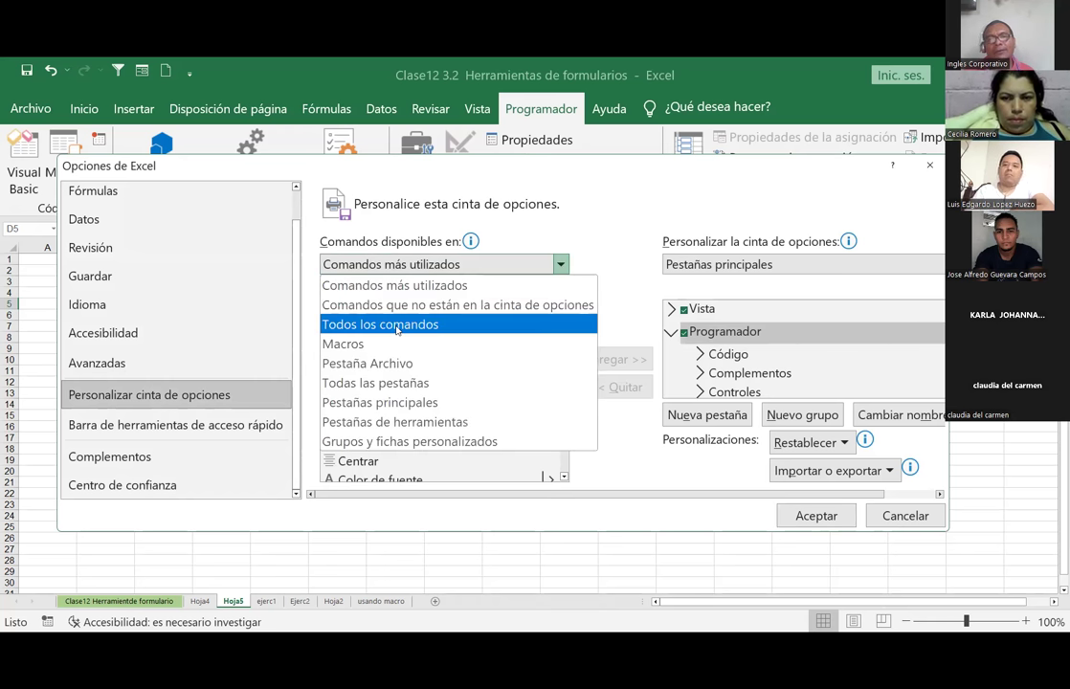
List all available commands and scroll through them
{"action": "left_click", "coordinate": [553, 326]}
{"action": "mouse_move", "coordinate": [564, 318]}
{"action": "left_mouse_down"}
{"action": "mouse_move", "coordinate": [552, 402]}
{"action": "mouse_move", "coordinate": [561, 454]}
{"action": "left_mouse_up"}
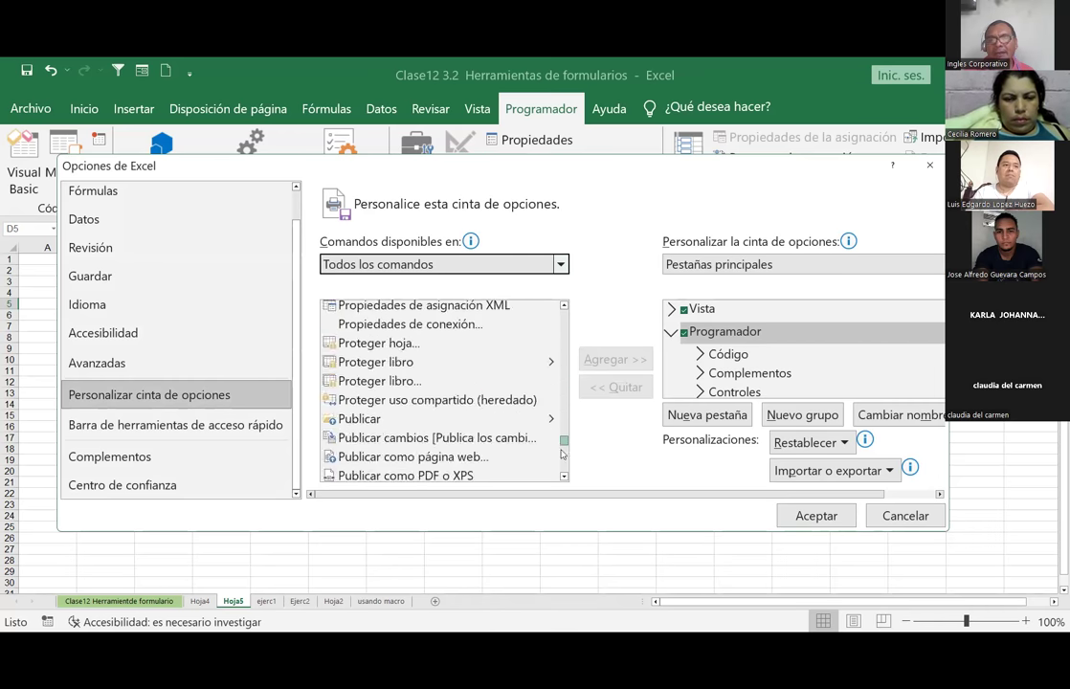
{"action": "left_click_drag", "start_coordinate": [562, 454], "coordinate": [566, 307]}
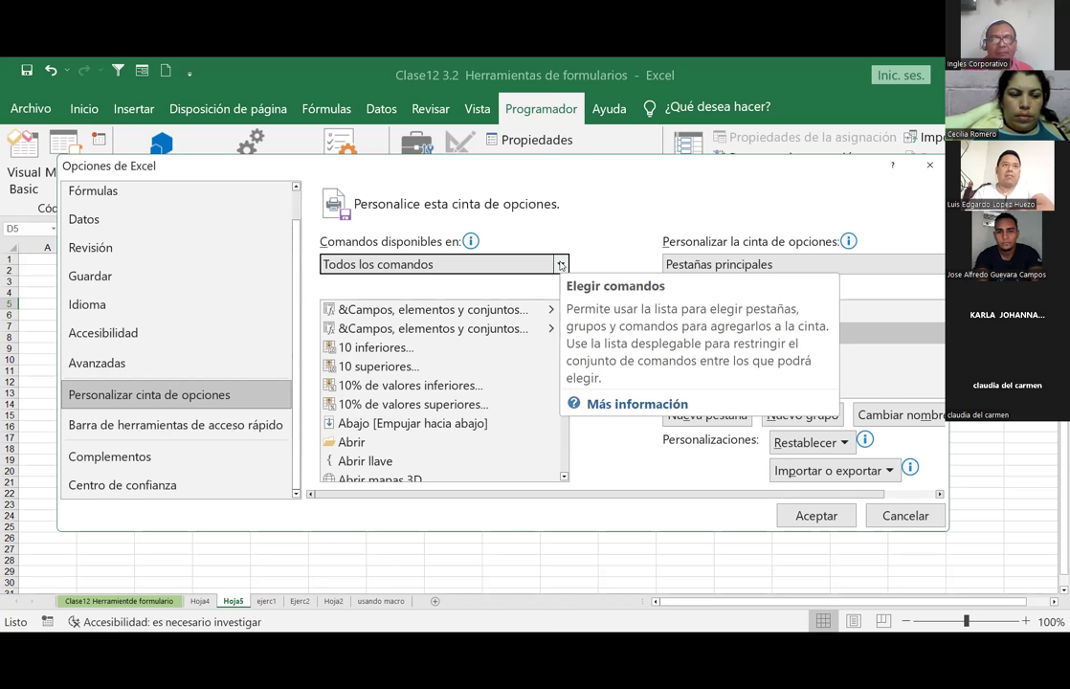
Set 'Comandos disponibles en' to 'Comandos más utilizados' after browsing the source choices
{"action": "left_click", "coordinate": [561, 265]}
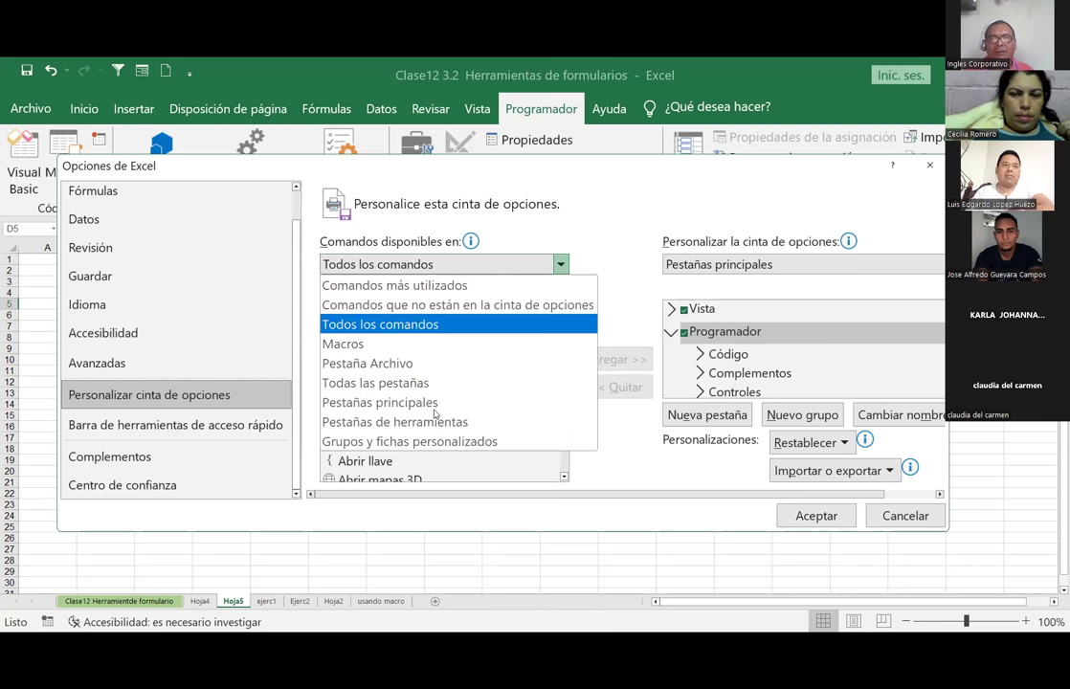
{"action": "scroll", "coordinate": [434, 414], "scroll_direction": "down", "scroll_amount": 3}
{"action": "scroll", "coordinate": [434, 416], "scroll_direction": "down", "scroll_amount": 2}
{"action": "scroll", "coordinate": [434, 416], "scroll_direction": "down", "scroll_amount": 2}
{"action": "scroll", "coordinate": [433, 418], "scroll_direction": "down", "scroll_amount": 2}
{"action": "scroll", "coordinate": [435, 418], "scroll_direction": "down", "scroll_amount": 3}
{"action": "scroll", "coordinate": [435, 419], "scroll_direction": "down", "scroll_amount": 2}
{"action": "scroll", "coordinate": [432, 418], "scroll_direction": "down", "scroll_amount": 2}
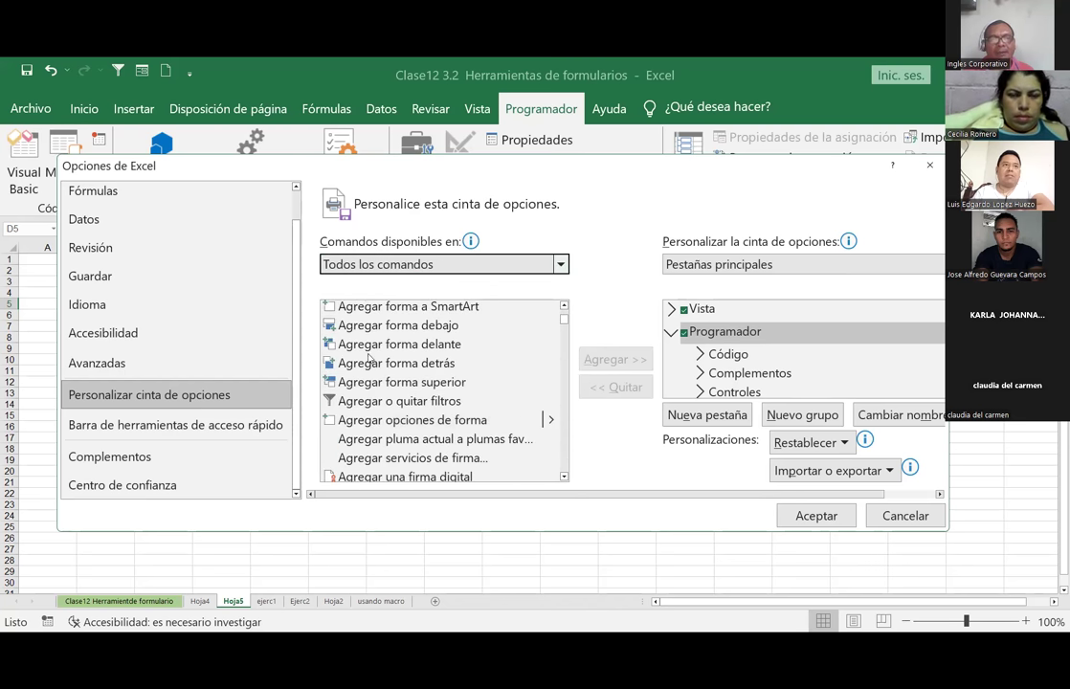
{"action": "scroll", "coordinate": [370, 364], "scroll_direction": "down", "scroll_amount": 1}
{"action": "scroll", "coordinate": [383, 383], "scroll_direction": "down", "scroll_amount": 2}
{"action": "scroll", "coordinate": [412, 392], "scroll_direction": "down", "scroll_amount": 5}
{"action": "scroll", "coordinate": [450, 395], "scroll_direction": "down", "scroll_amount": 2}
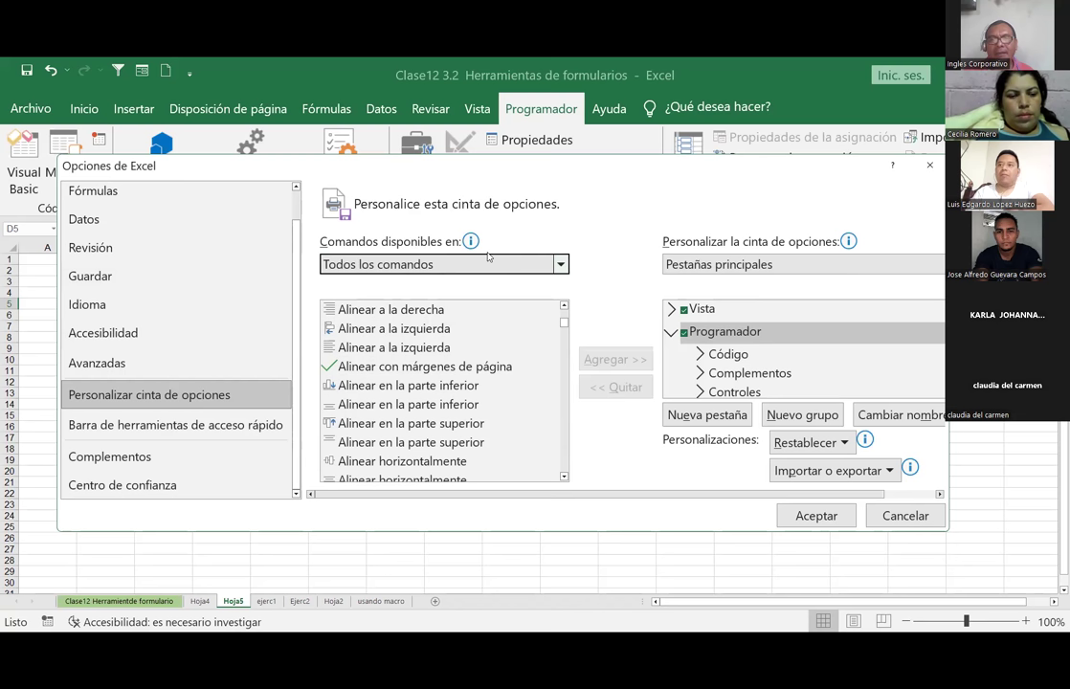
{"action": "left_click", "coordinate": [560, 266]}
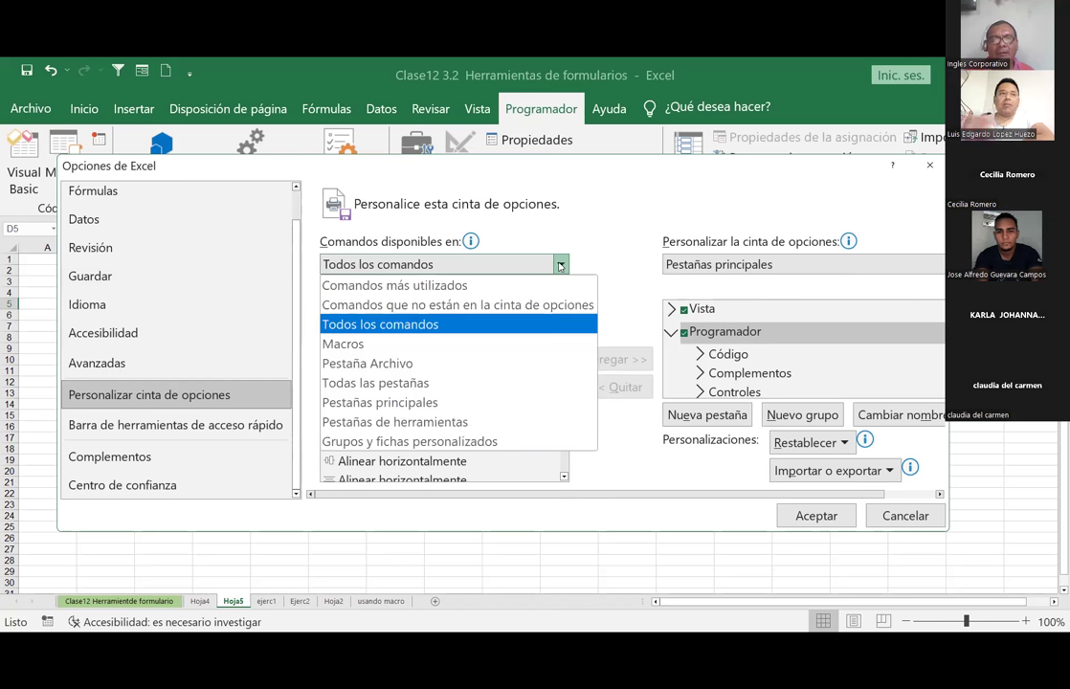
{"action": "left_click", "coordinate": [431, 286]}
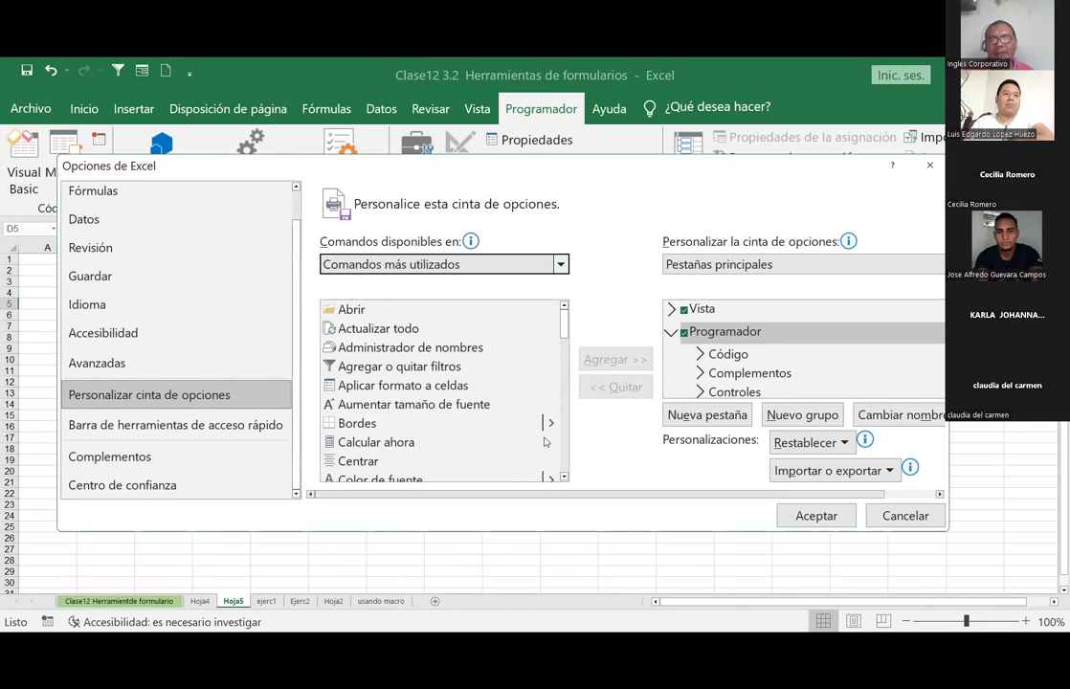
Select Programador and its Código group in the Pestañas principales tree
{"action": "left_click_drag", "start_coordinate": [564, 333], "coordinate": [565, 433]}
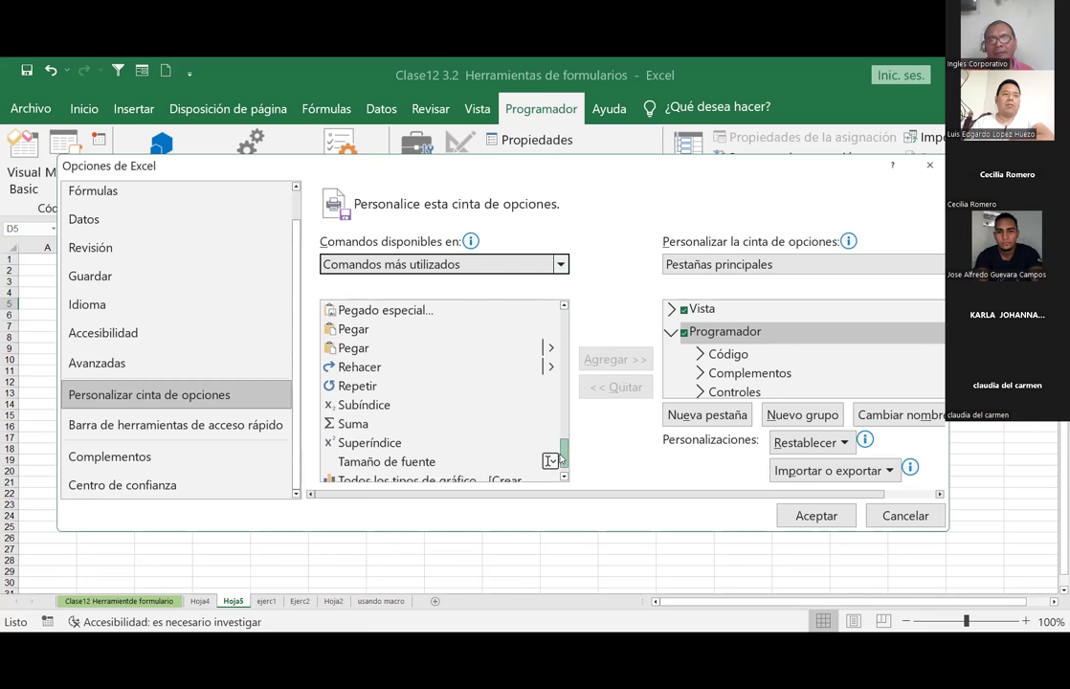
{"action": "left_click_drag", "start_coordinate": [565, 433], "coordinate": [565, 465]}
{"action": "left_click", "coordinate": [725, 354]}
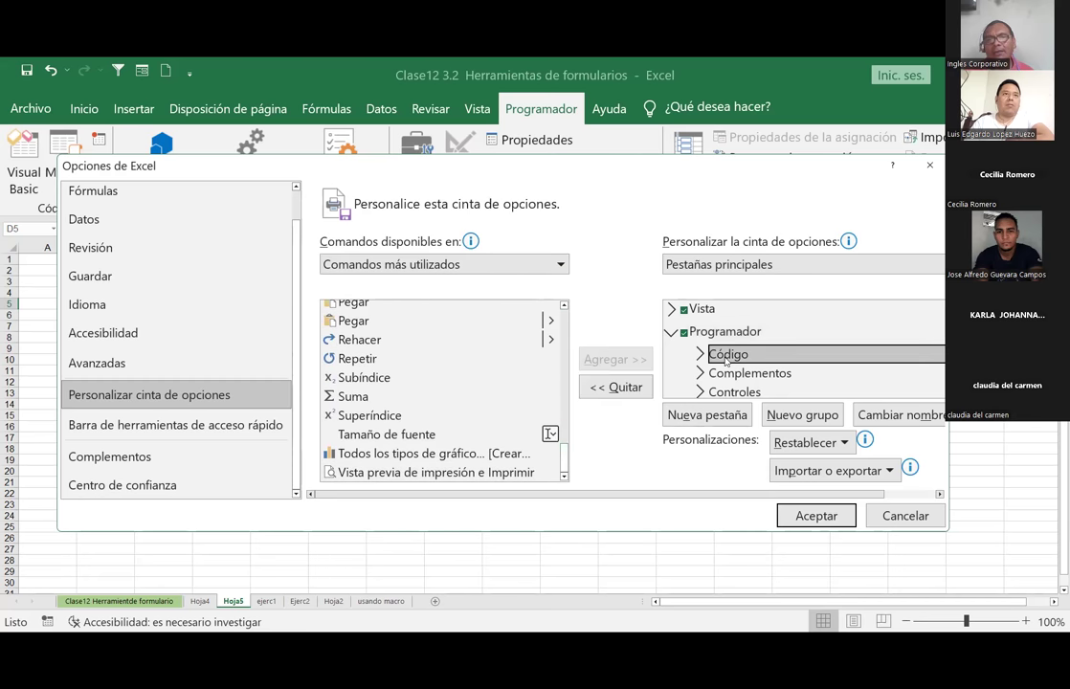
{"action": "left_click", "coordinate": [730, 333]}
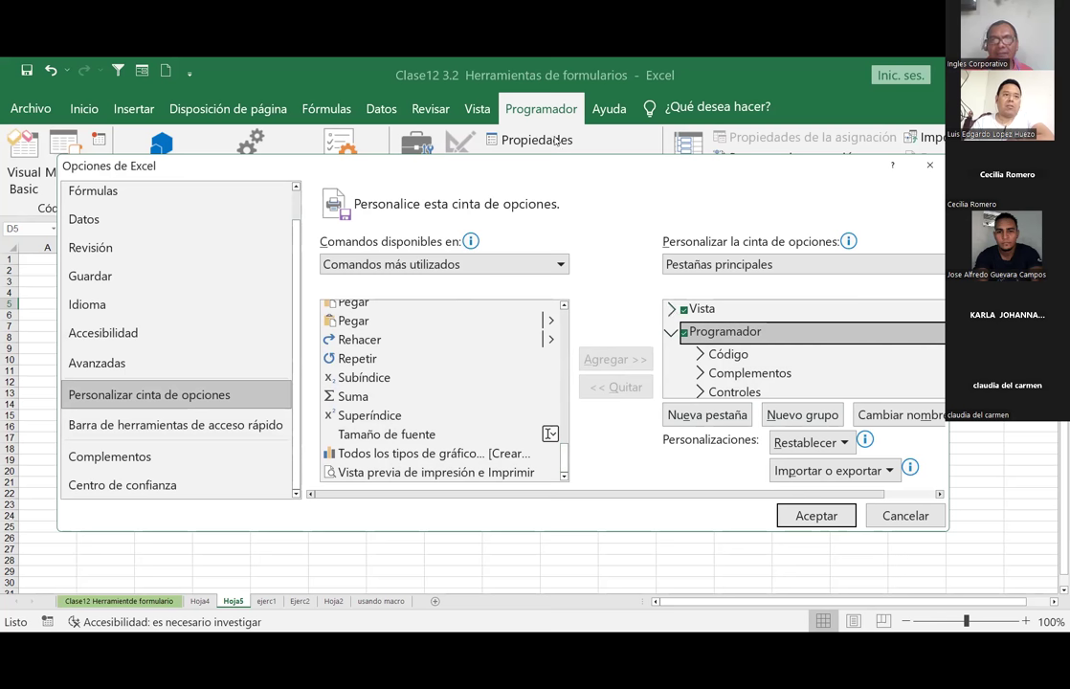
{"action": "left_click", "coordinate": [482, 110]}
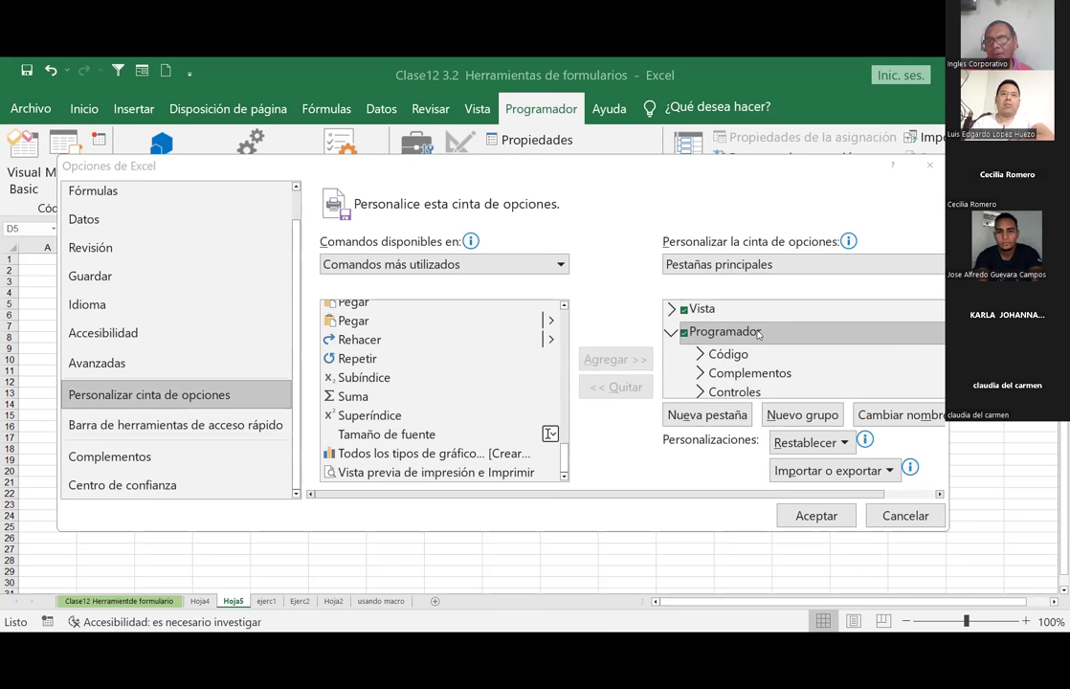
Expand and collapse the Código, Complementos and Controles groups to review their commands
{"action": "left_click", "coordinate": [702, 354]}
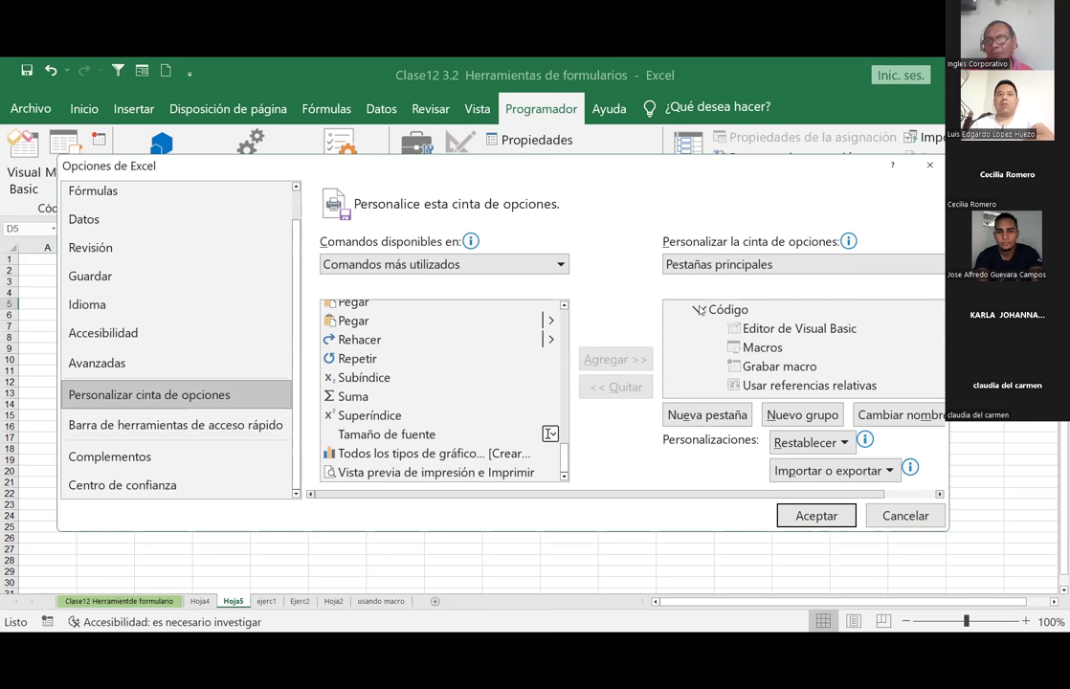
{"action": "left_click", "coordinate": [700, 311]}
{"action": "left_click", "coordinate": [711, 334]}
{"action": "left_click", "coordinate": [702, 329]}
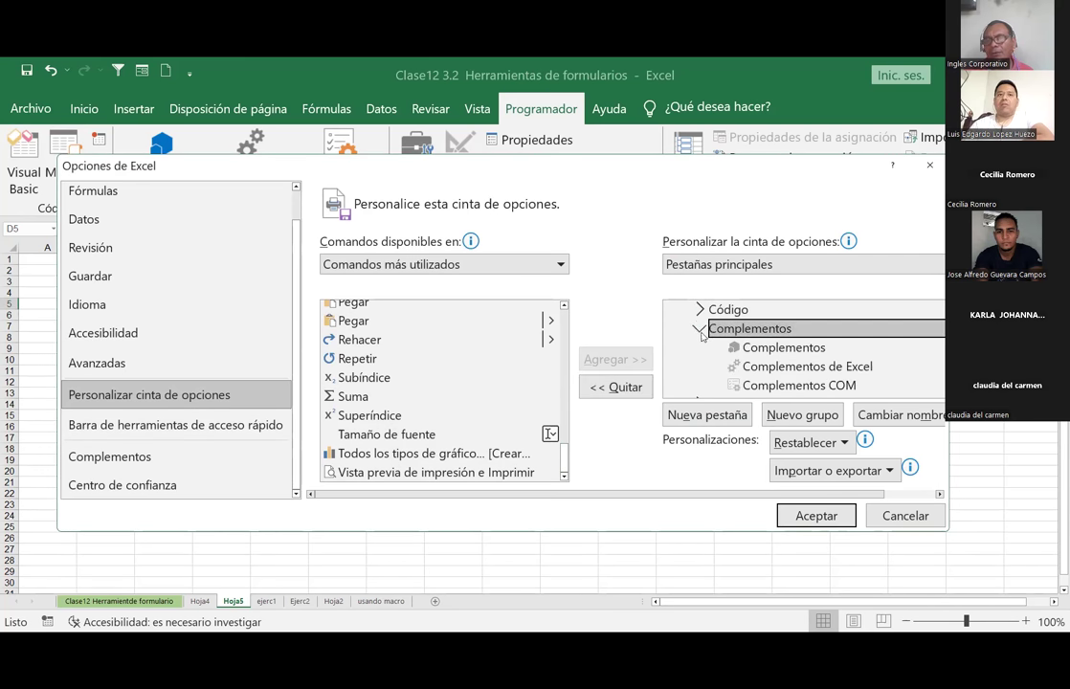
{"action": "left_click", "coordinate": [701, 330]}
{"action": "left_click", "coordinate": [699, 347]}
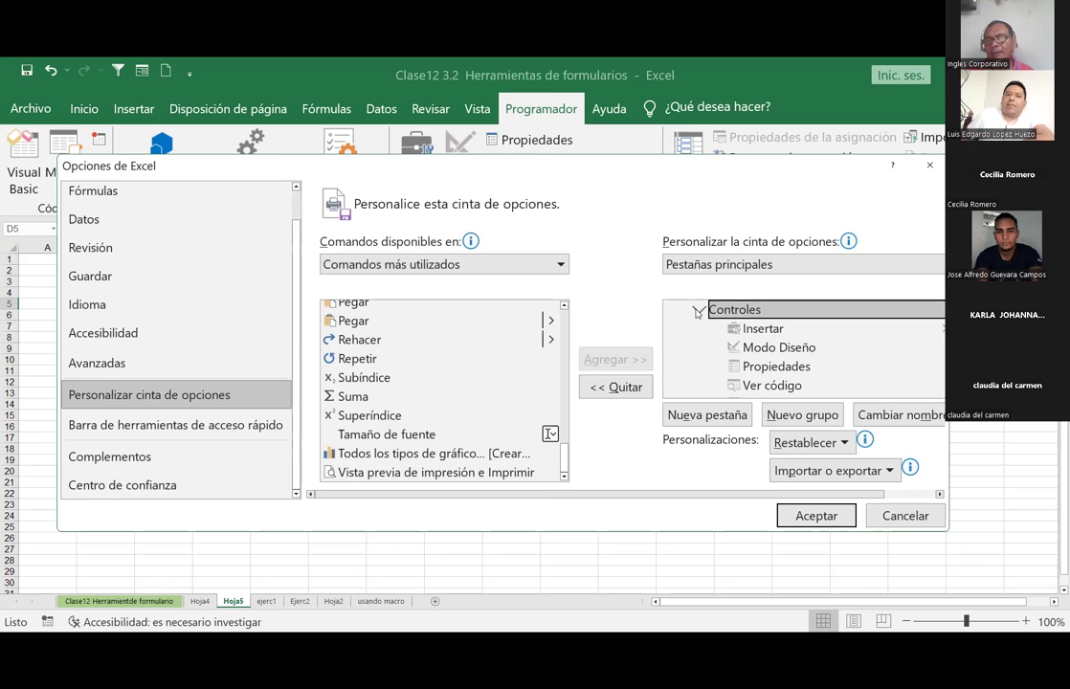
{"action": "left_click", "coordinate": [699, 310]}
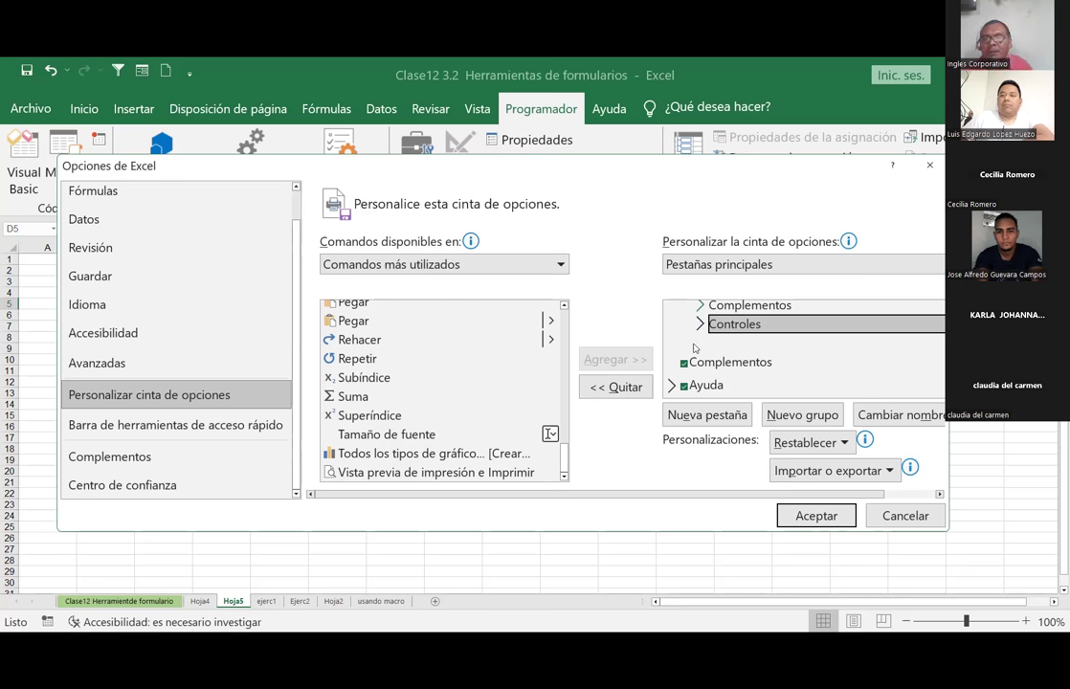
Review the Vista and Revisar tab entries and scroll through the customization lists
{"action": "scroll", "coordinate": [722, 353], "scroll_direction": "up", "scroll_amount": 2}
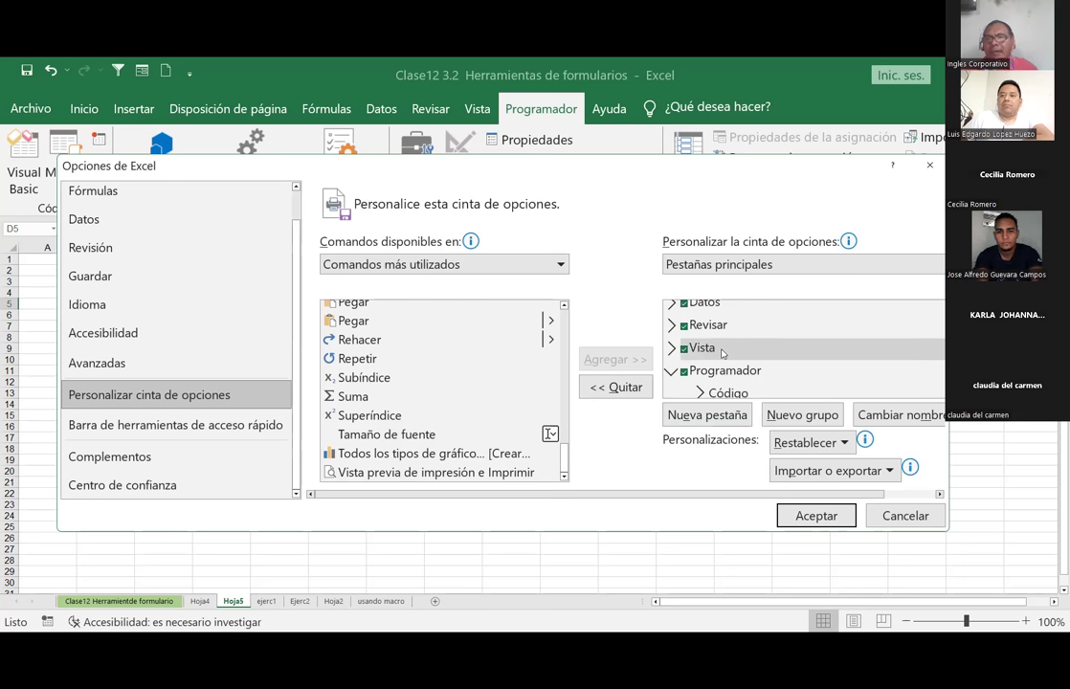
{"action": "left_click", "coordinate": [711, 349]}
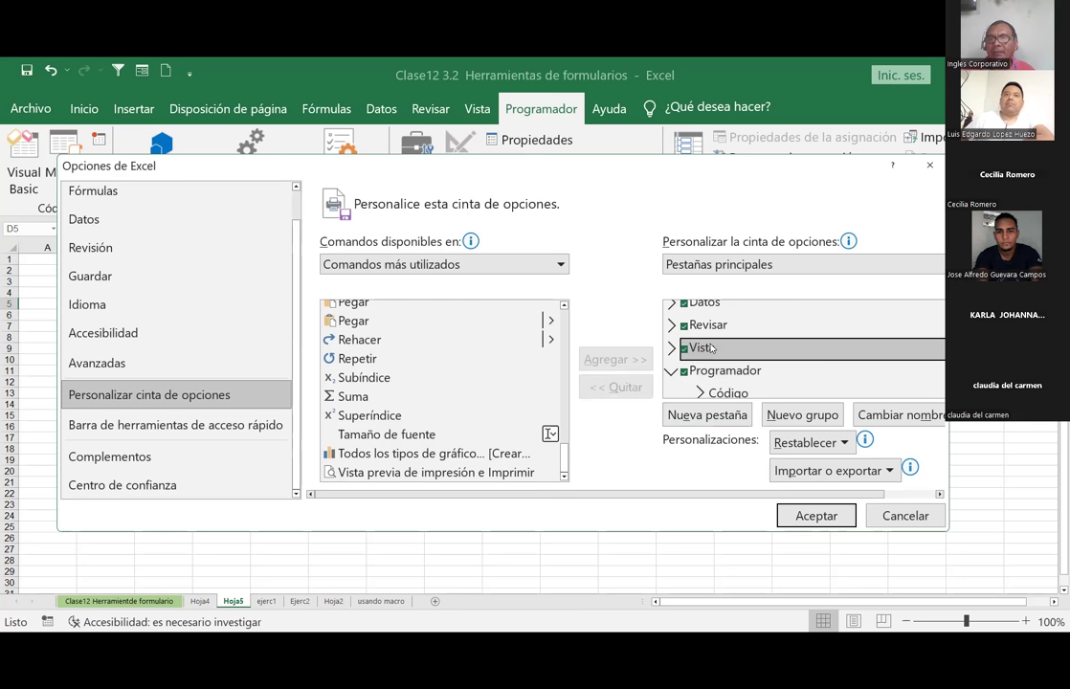
{"action": "left_click", "coordinate": [713, 326]}
{"action": "scroll", "coordinate": [728, 354], "scroll_direction": "down", "scroll_amount": 1}
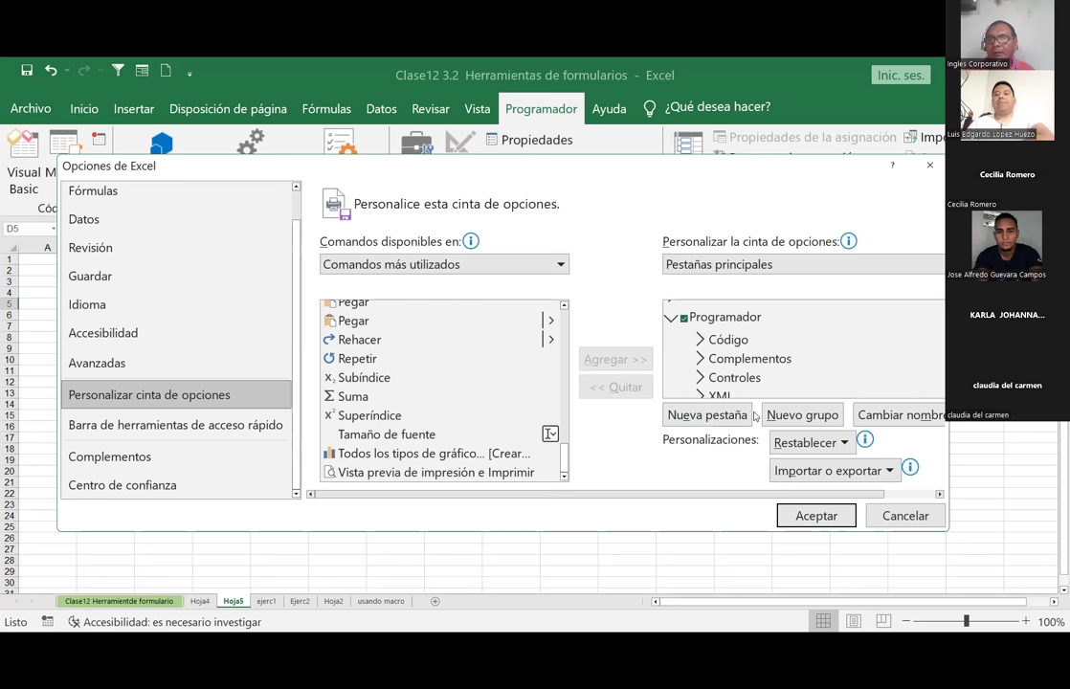
{"action": "scroll", "coordinate": [736, 388], "scroll_direction": "down", "scroll_amount": 1}
{"action": "scroll", "coordinate": [735, 383], "scroll_direction": "up", "scroll_amount": 2}
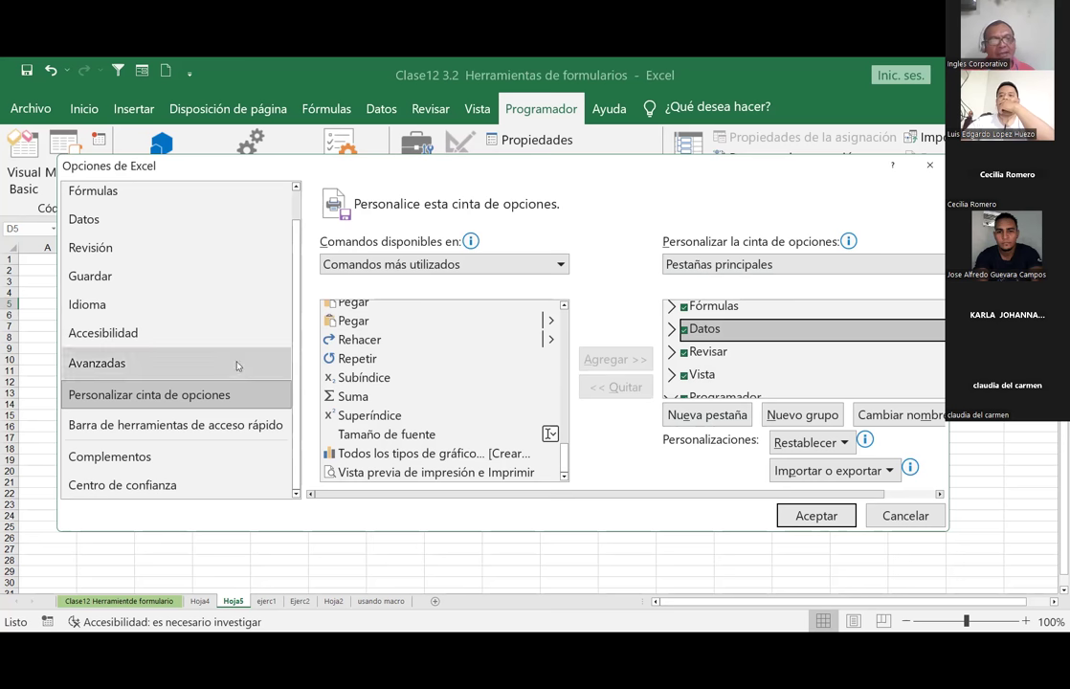
{"action": "left_click", "coordinate": [103, 400]}
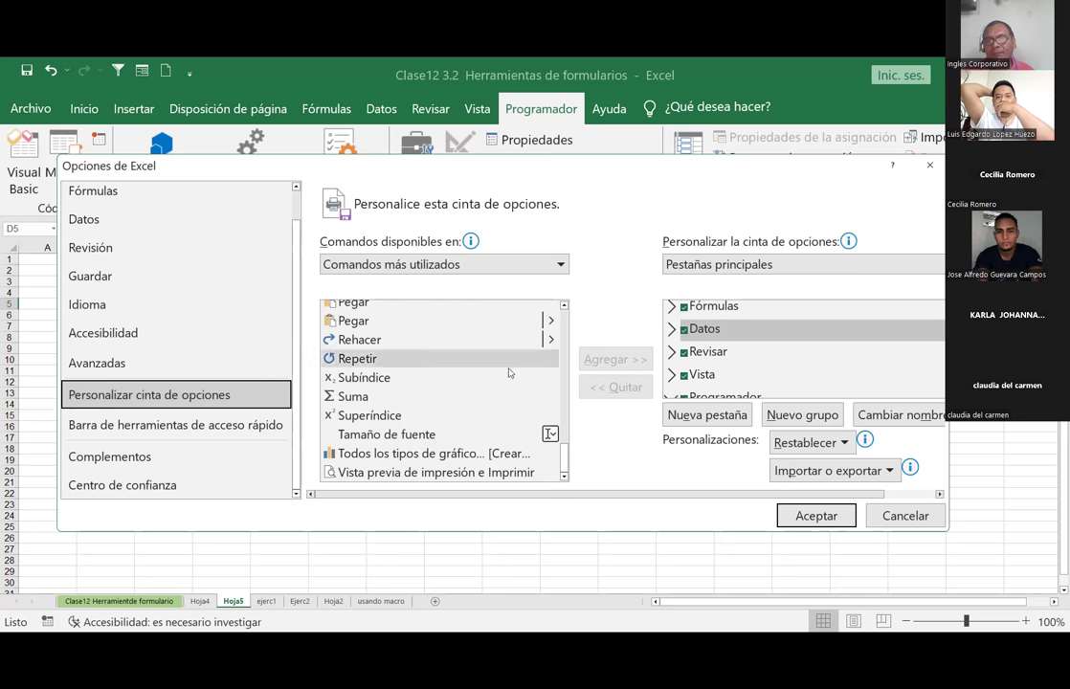
{"action": "left_click_drag", "start_coordinate": [566, 462], "coordinate": [579, 302]}
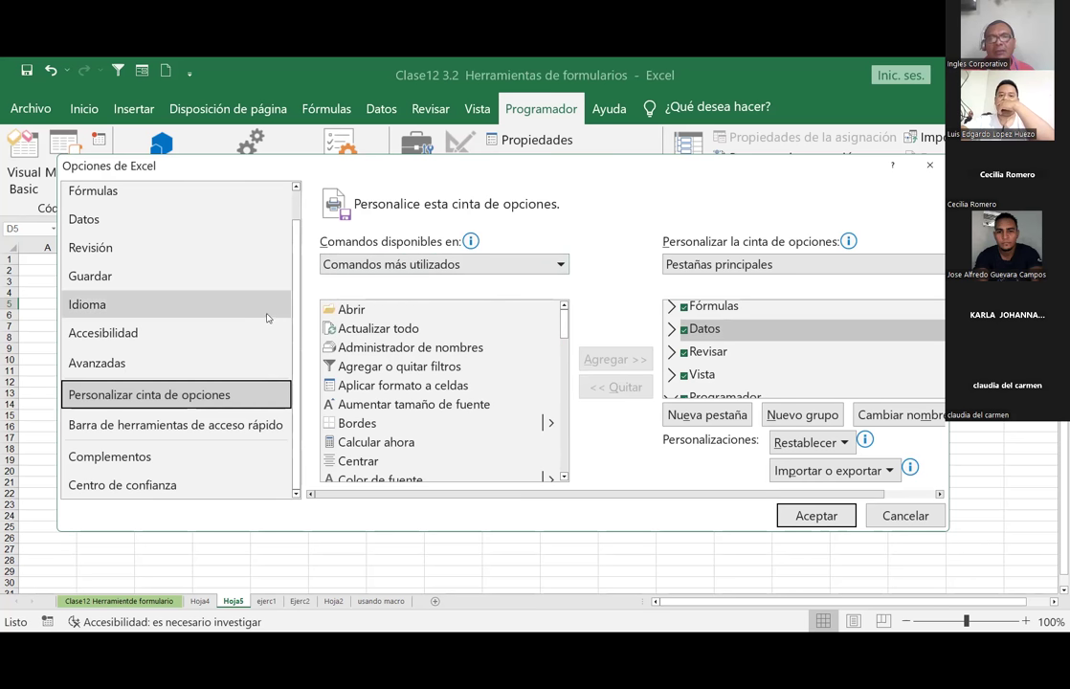
{"action": "scroll", "coordinate": [730, 265], "scroll_direction": "right", "scroll_amount": 1}
Set both the command source and the customized tabs dropdowns to 'Todas las pestañas'
{"action": "left_click", "coordinate": [729, 265]}
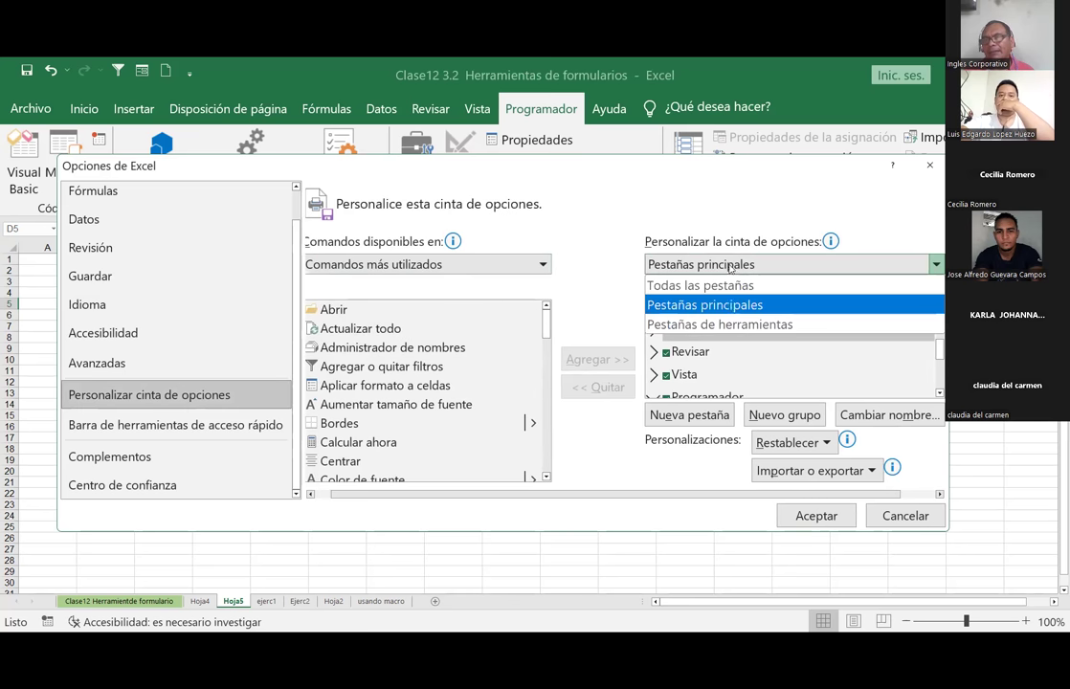
{"action": "left_click", "coordinate": [724, 292]}
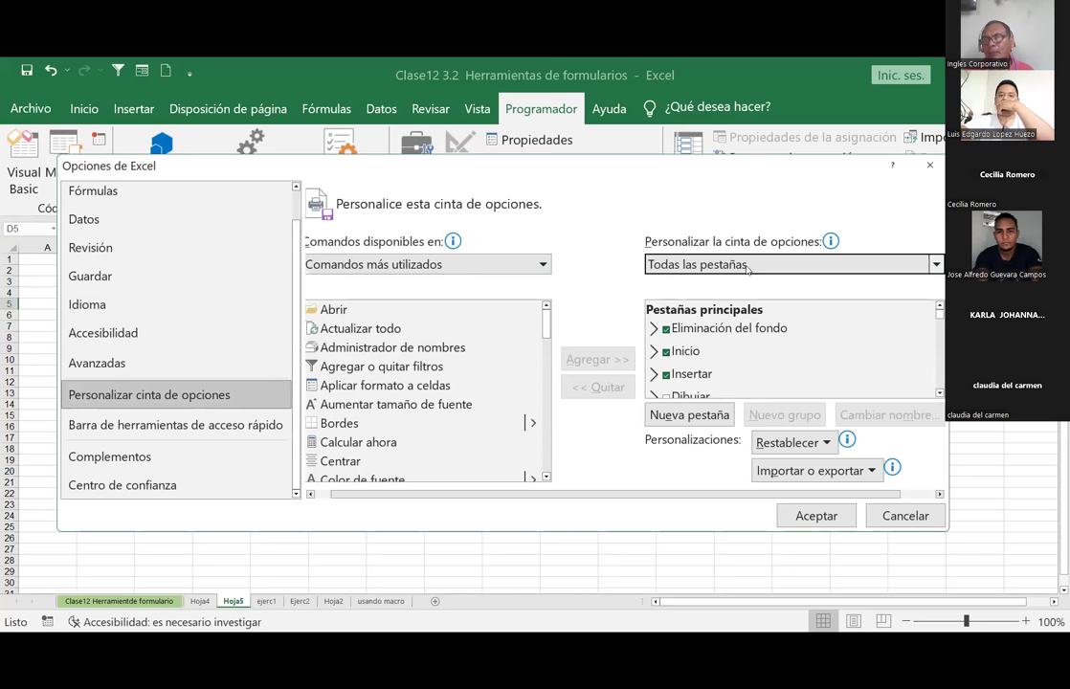
{"action": "left_click", "coordinate": [748, 269]}
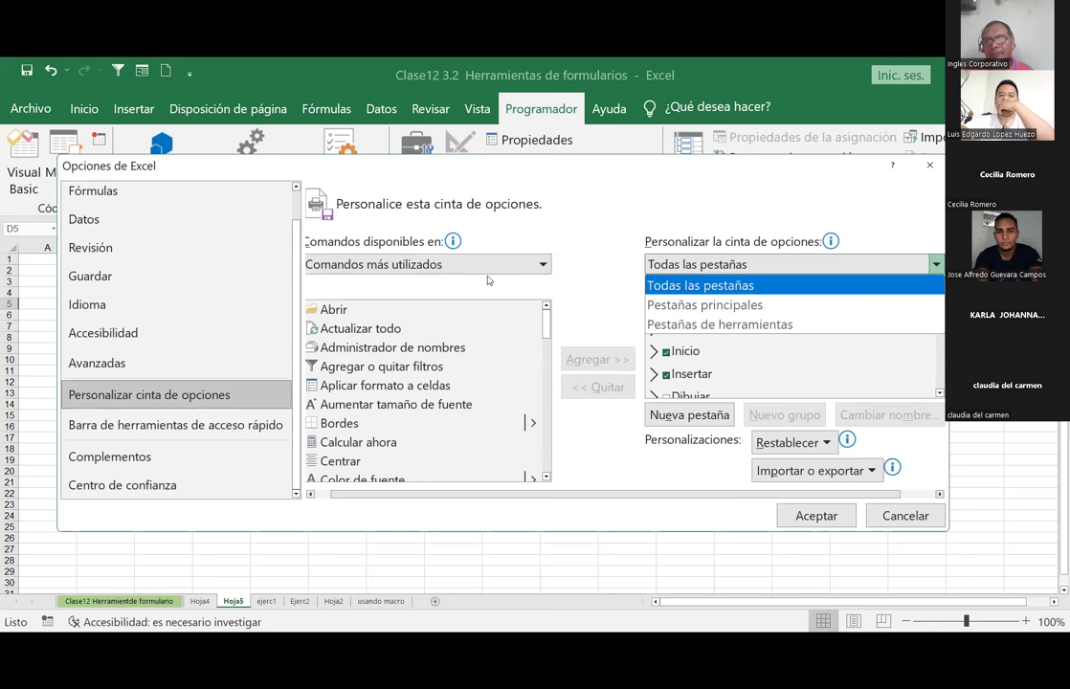
{"action": "left_click", "coordinate": [541, 268]}
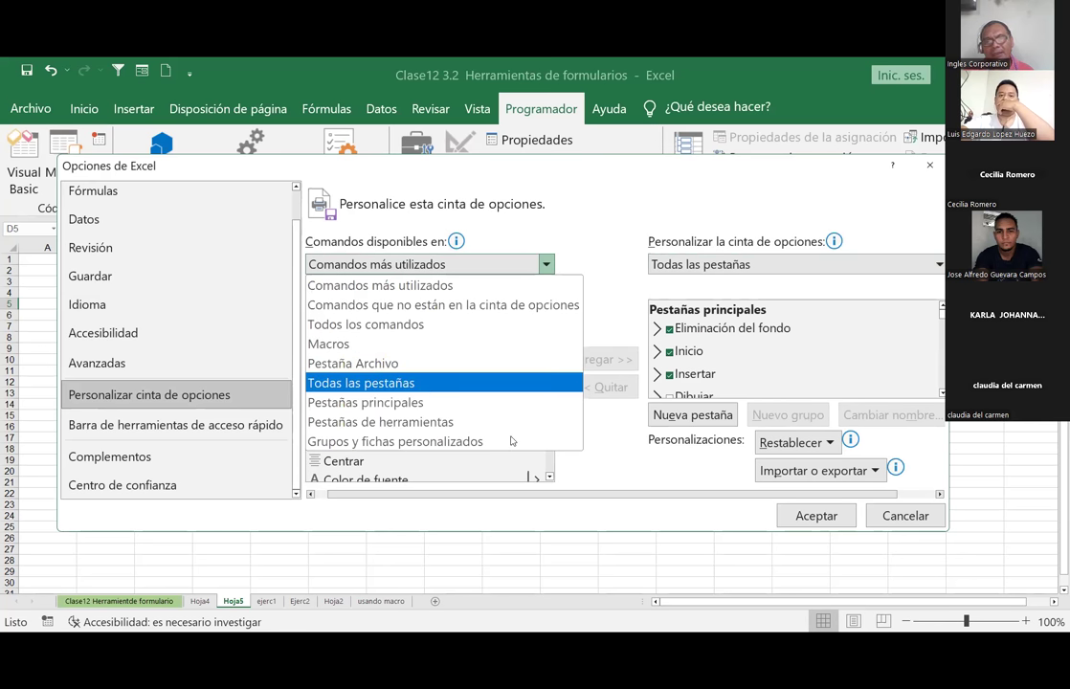
{"action": "left_click", "coordinate": [532, 383]}
Expand Programador in the available commands list to show Código, Complementos, Controles and XML
{"action": "scroll", "coordinate": [550, 338], "scroll_direction": "down", "scroll_amount": 1}
{"action": "scroll", "coordinate": [550, 339], "scroll_direction": "down", "scroll_amount": 2}
{"action": "scroll", "coordinate": [547, 342], "scroll_direction": "down", "scroll_amount": 1}
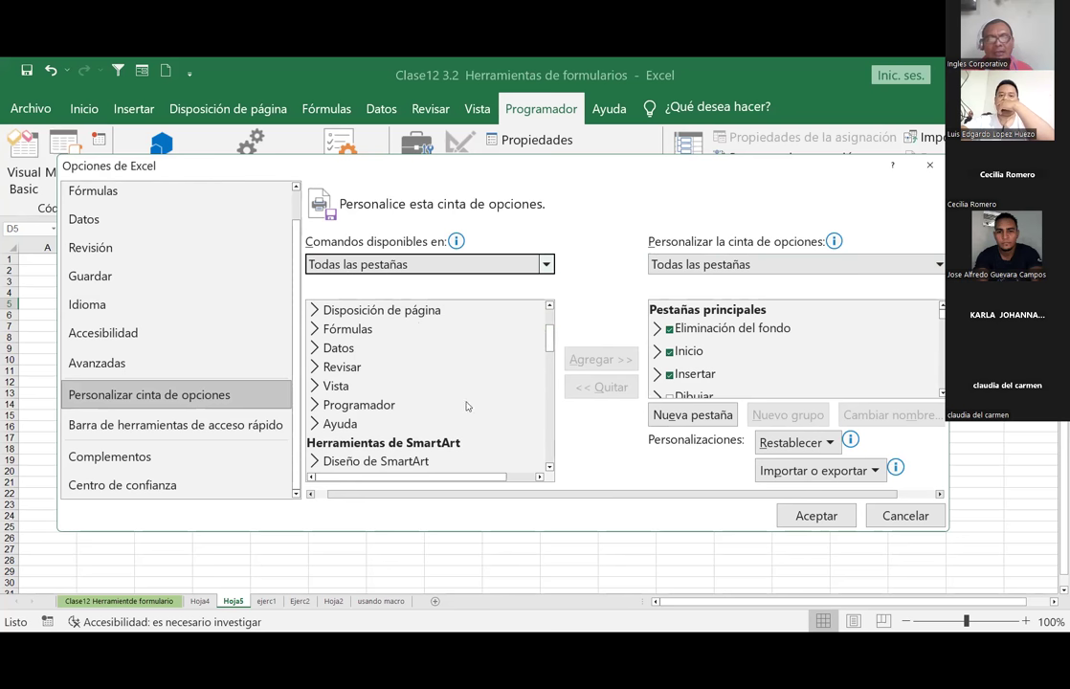
{"action": "left_click", "coordinate": [332, 405]}
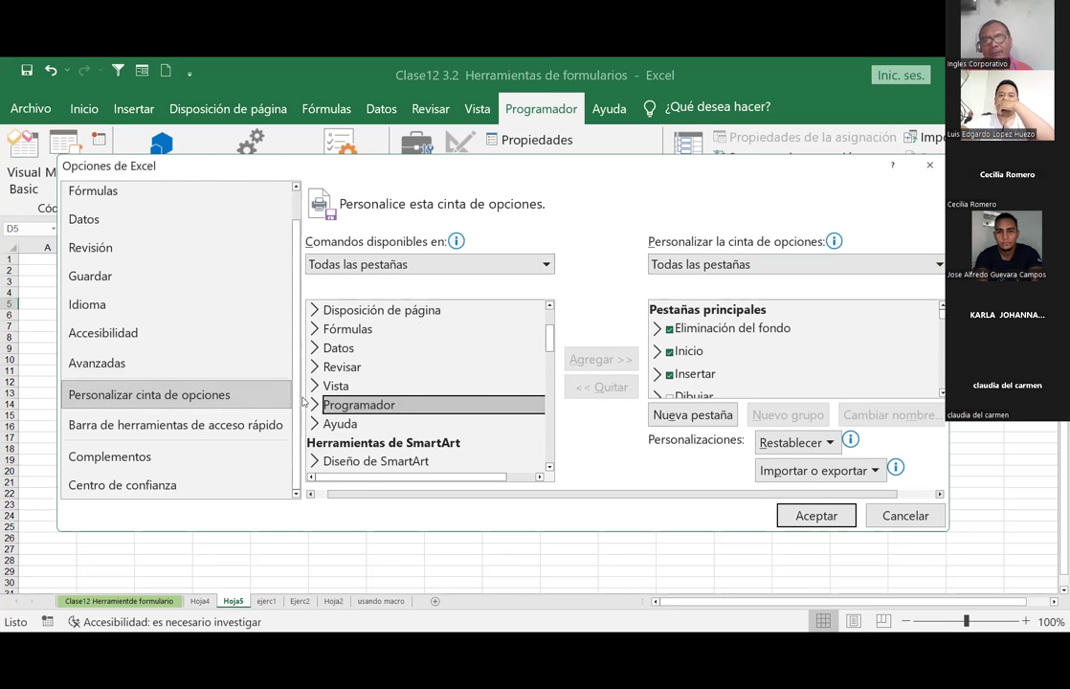
{"action": "left_click", "coordinate": [341, 427]}
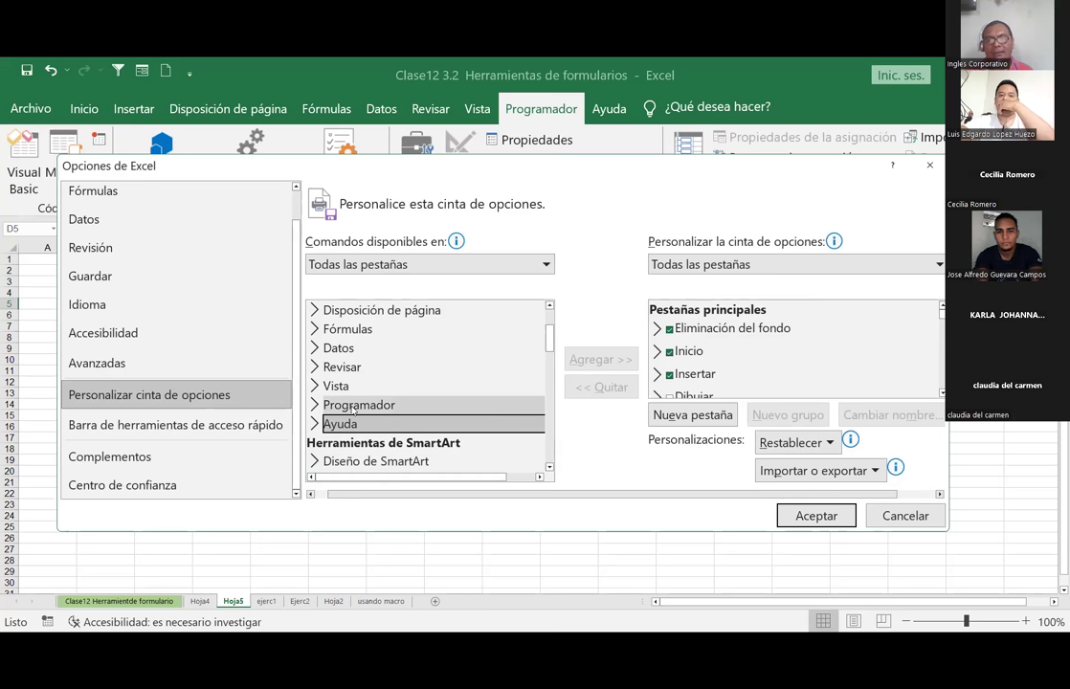
{"action": "double_click", "coordinate": [353, 405]}
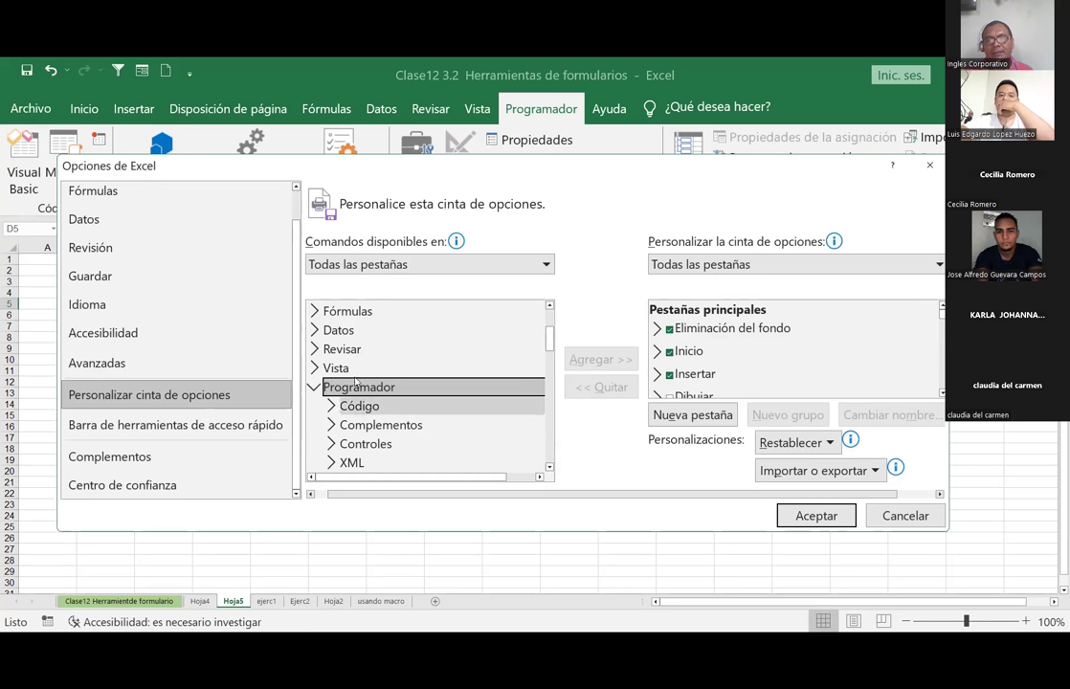
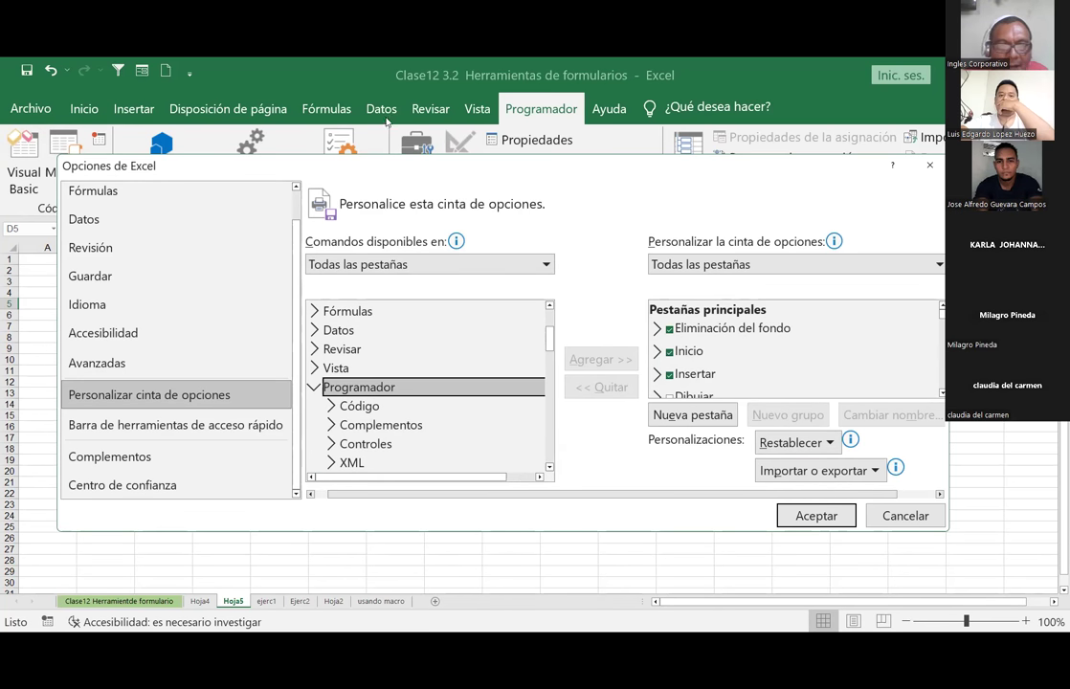
Switch the command source to Comandos más utilizados and scroll its list
{"action": "left_click", "coordinate": [480, 267]}
{"action": "left_click", "coordinate": [458, 268]}
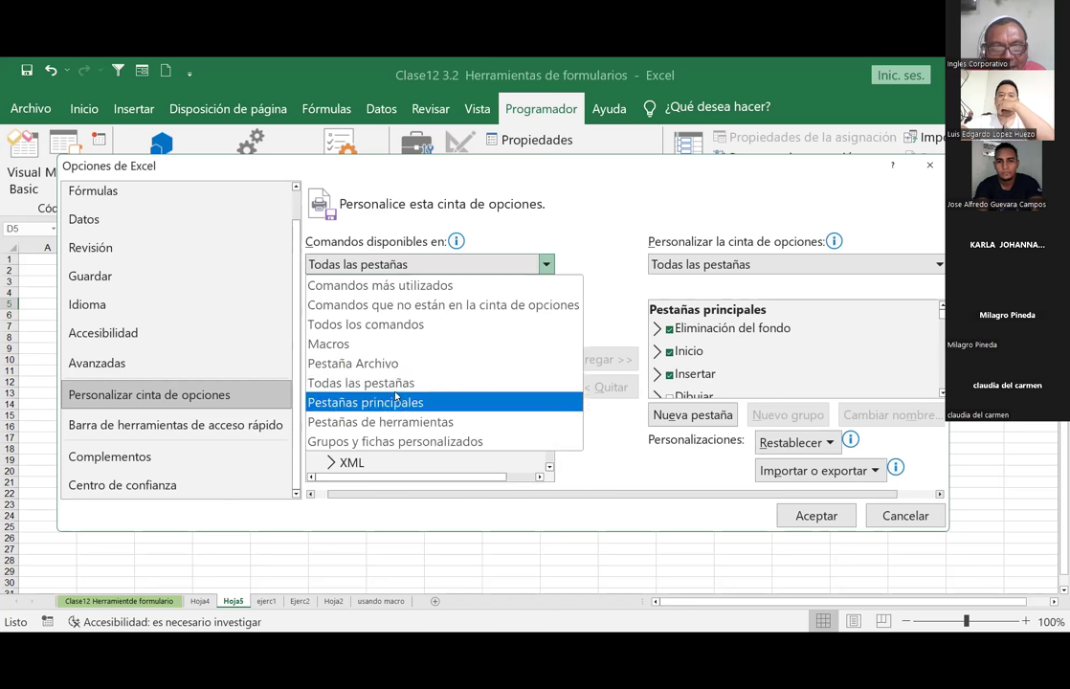
{"action": "key", "text": "Escape"}
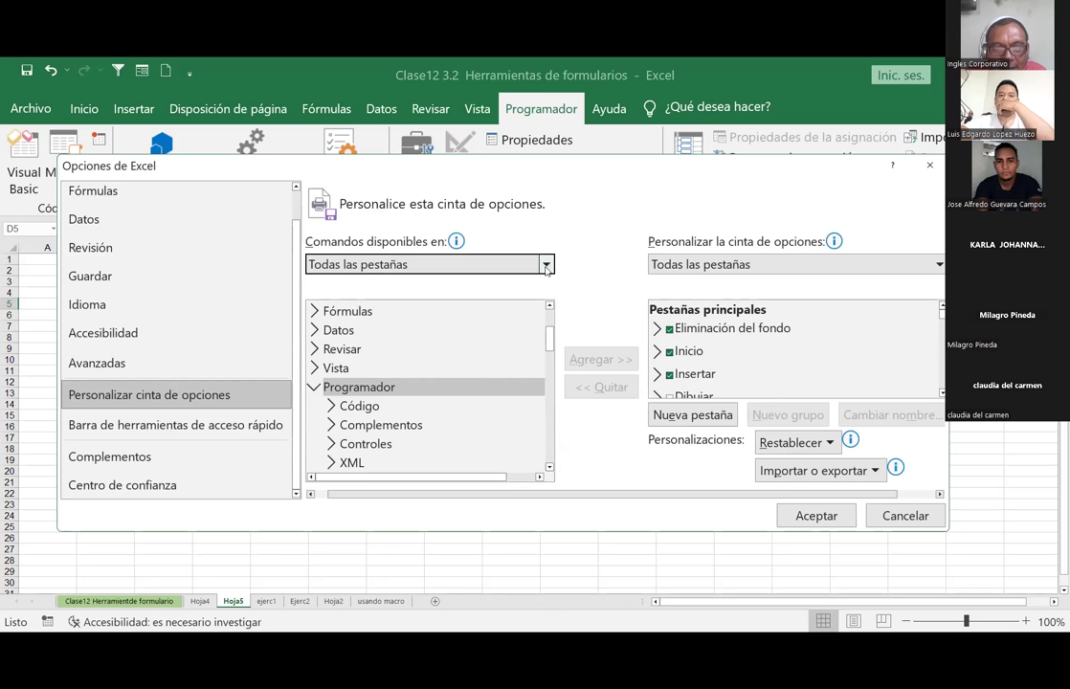
{"action": "left_click", "coordinate": [547, 268]}
{"action": "left_click", "coordinate": [547, 268]}
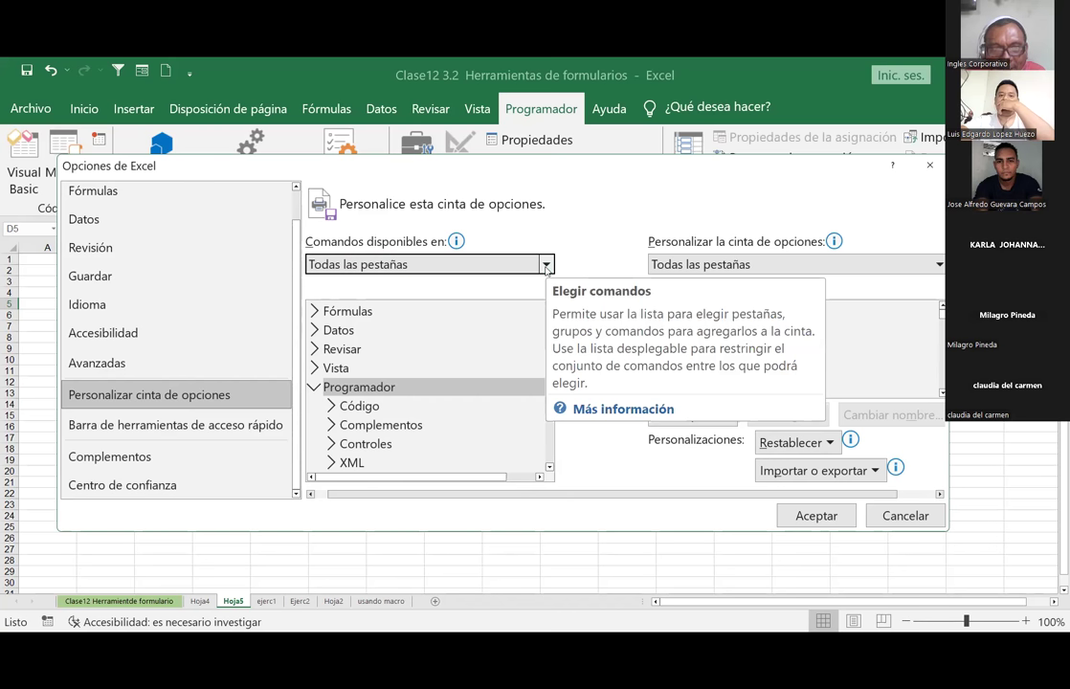
{"action": "left_click", "coordinate": [383, 264]}
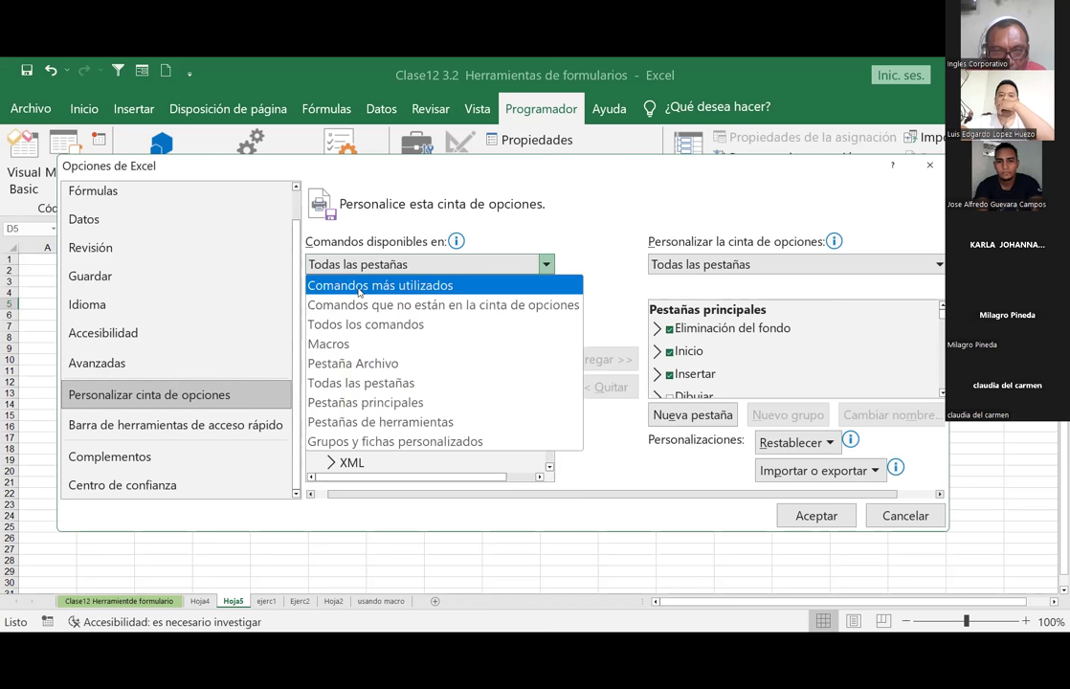
{"action": "left_click", "coordinate": [359, 292]}
{"action": "left_click_drag", "start_coordinate": [549, 320], "coordinate": [560, 473]}
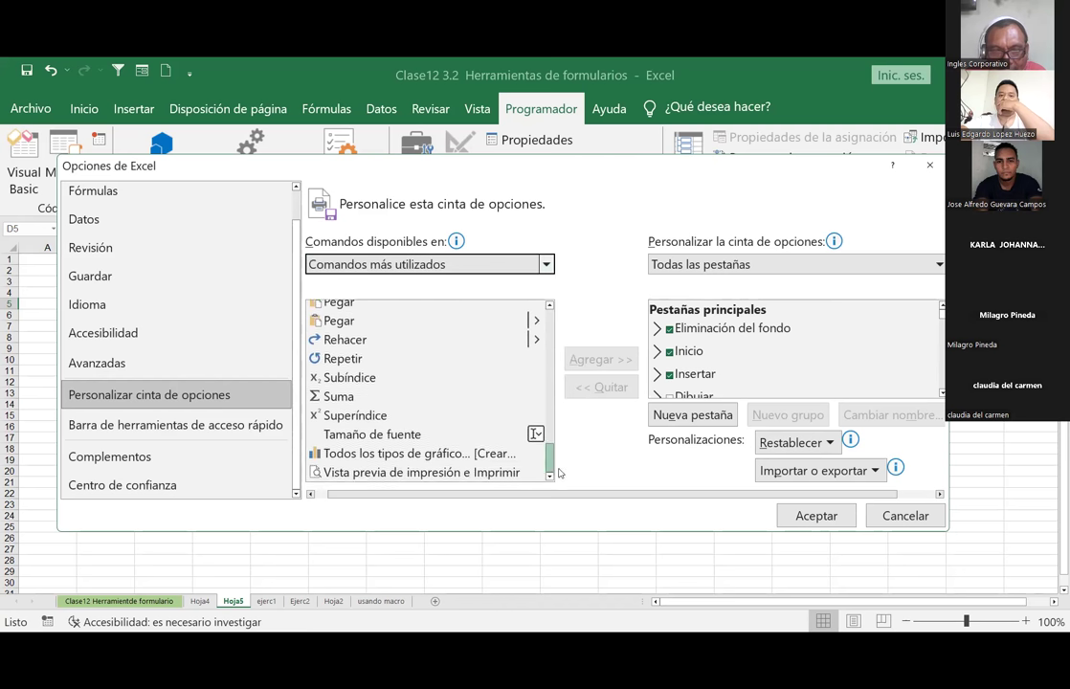
{"action": "left_click_drag", "start_coordinate": [560, 473], "coordinate": [554, 322]}
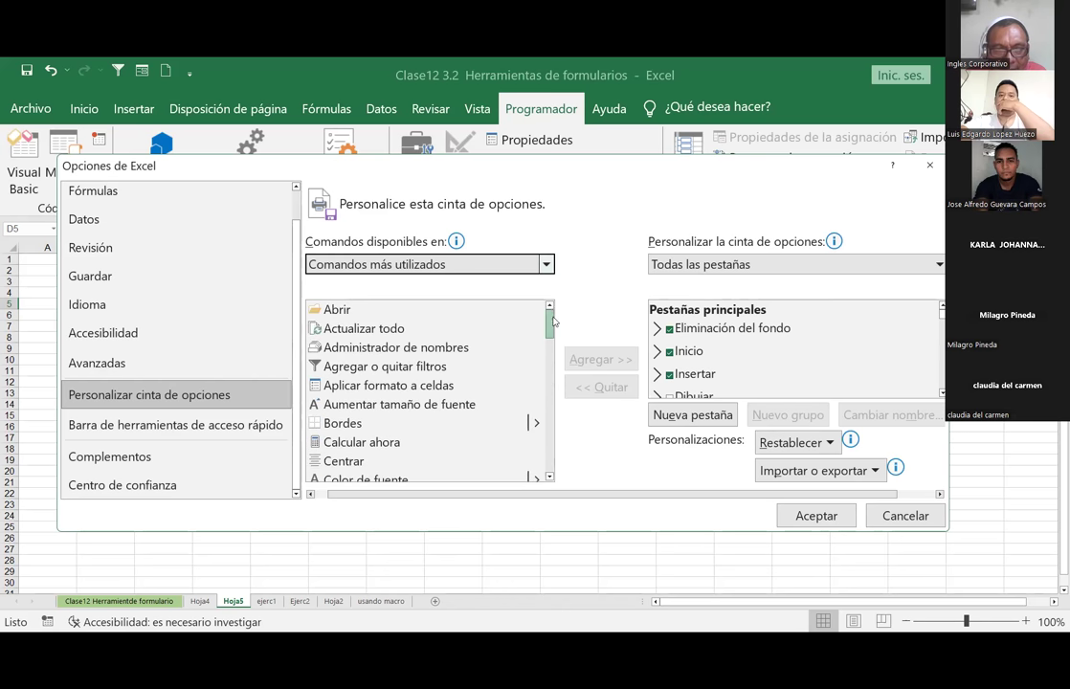
List commands not on the ribbon, then Todos los comandos, and scroll through them
{"action": "left_click", "coordinate": [450, 270]}
{"action": "left_click", "coordinate": [361, 309]}
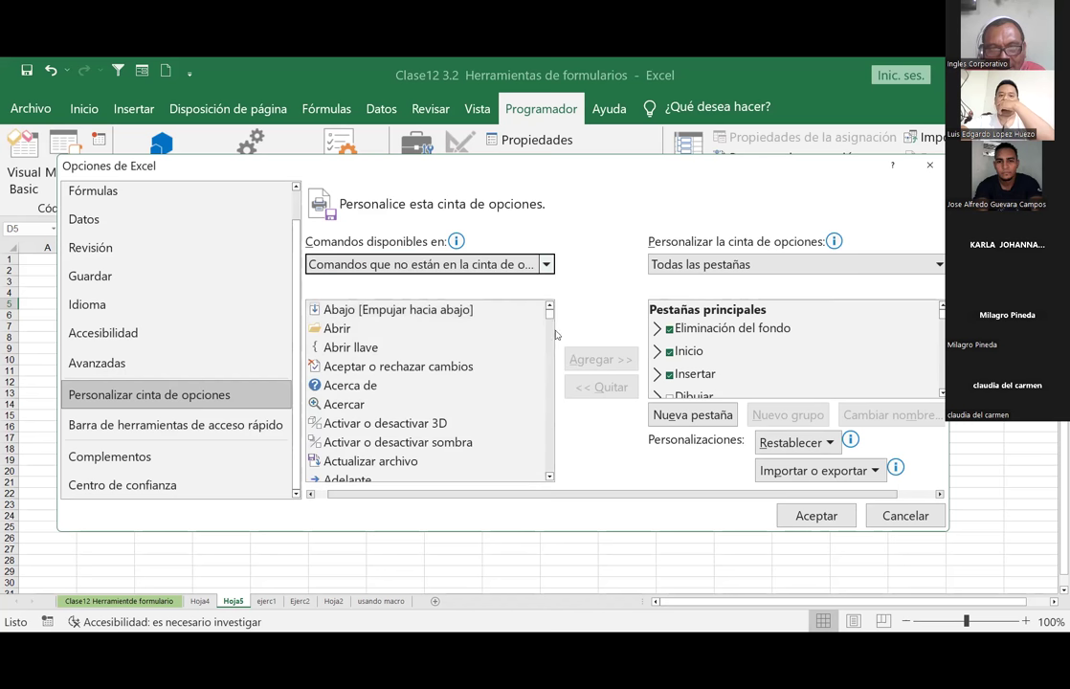
{"action": "mouse_move", "coordinate": [550, 316]}
{"action": "left_mouse_down"}
{"action": "mouse_move", "coordinate": [557, 365]}
{"action": "mouse_move", "coordinate": [548, 269]}
{"action": "left_mouse_up"}
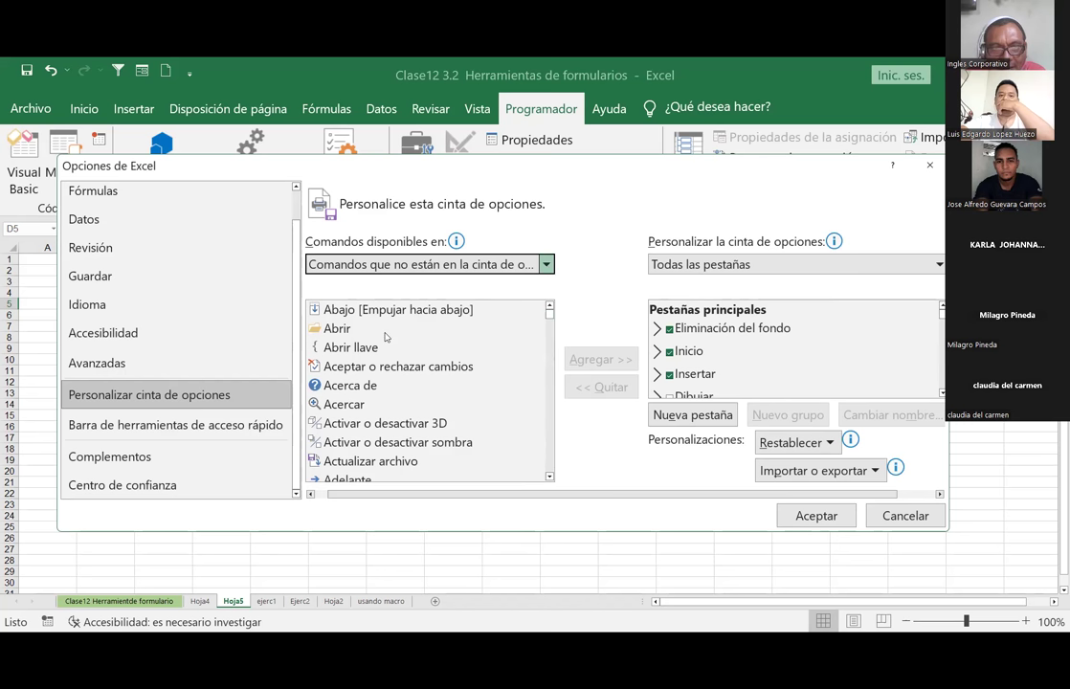
{"action": "left_click", "coordinate": [431, 266]}
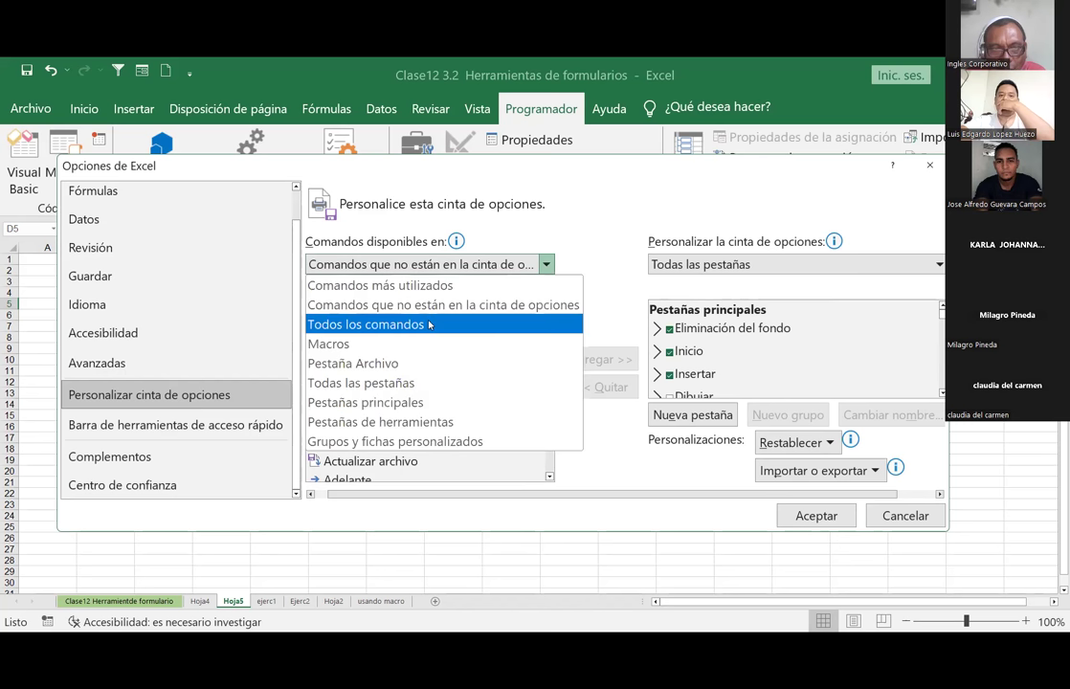
{"action": "left_click", "coordinate": [360, 326]}
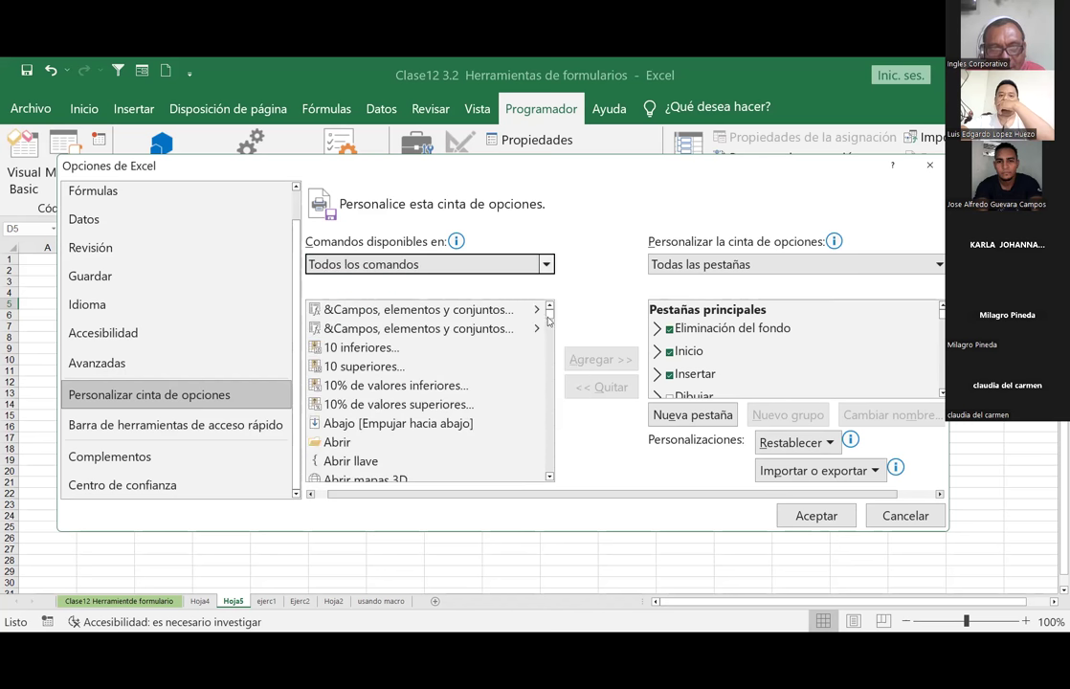
{"action": "left_click_drag", "start_coordinate": [551, 322], "coordinate": [551, 391]}
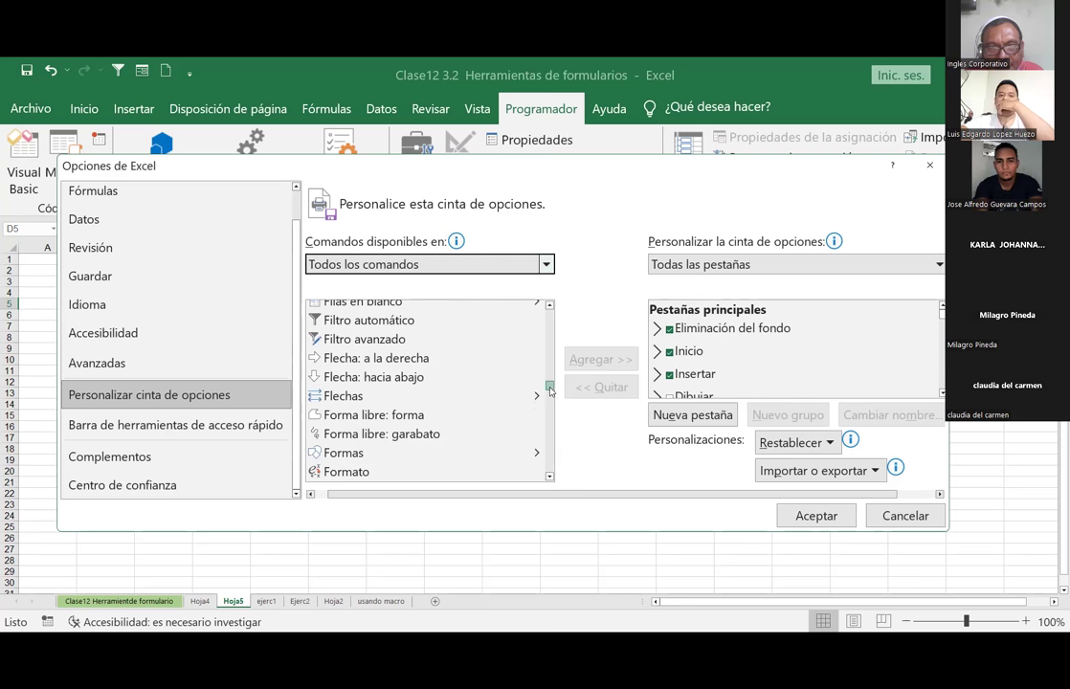
{"action": "left_click", "coordinate": [550, 306]}
{"action": "left_click", "coordinate": [550, 306]}
{"action": "left_click", "coordinate": [549, 306]}
{"action": "left_click", "coordinate": [550, 306]}
{"action": "left_click", "coordinate": [549, 306]}
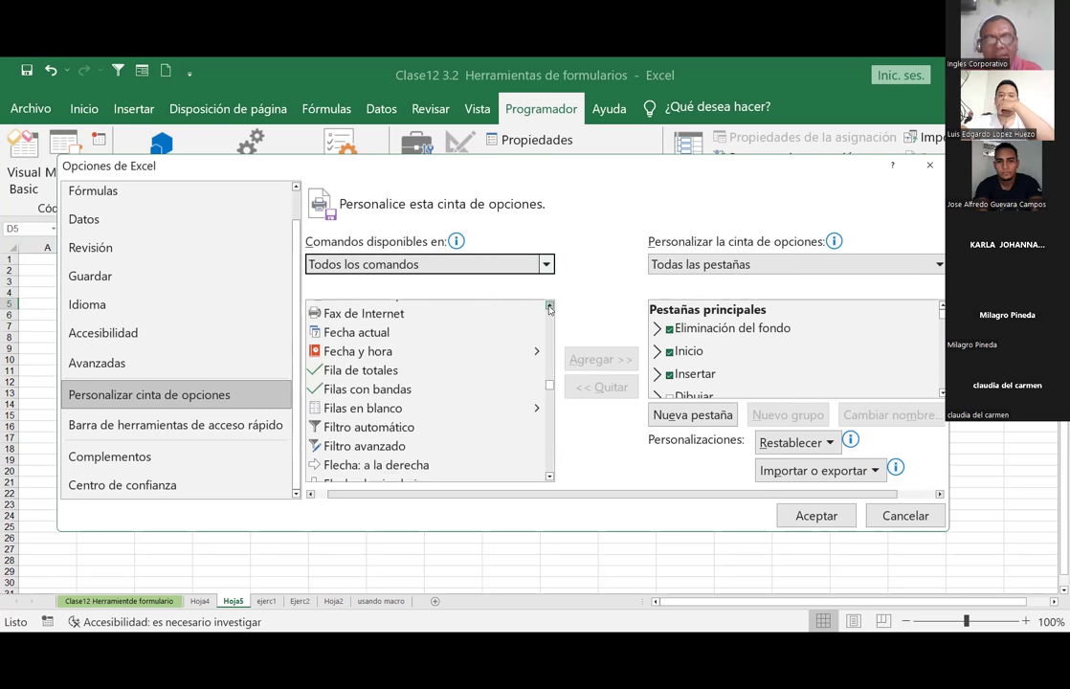
{"action": "left_click", "coordinate": [550, 306]}
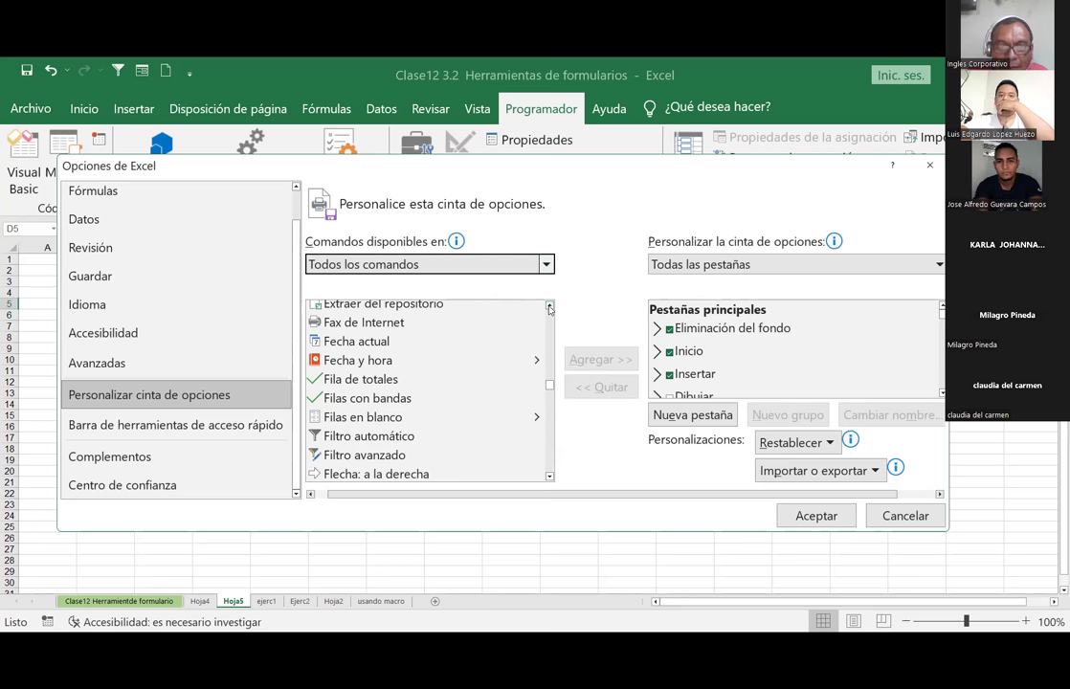
Switch briefly to Comandos más utilizados, then back to Todos los comandos
{"action": "left_click", "coordinate": [546, 267]}
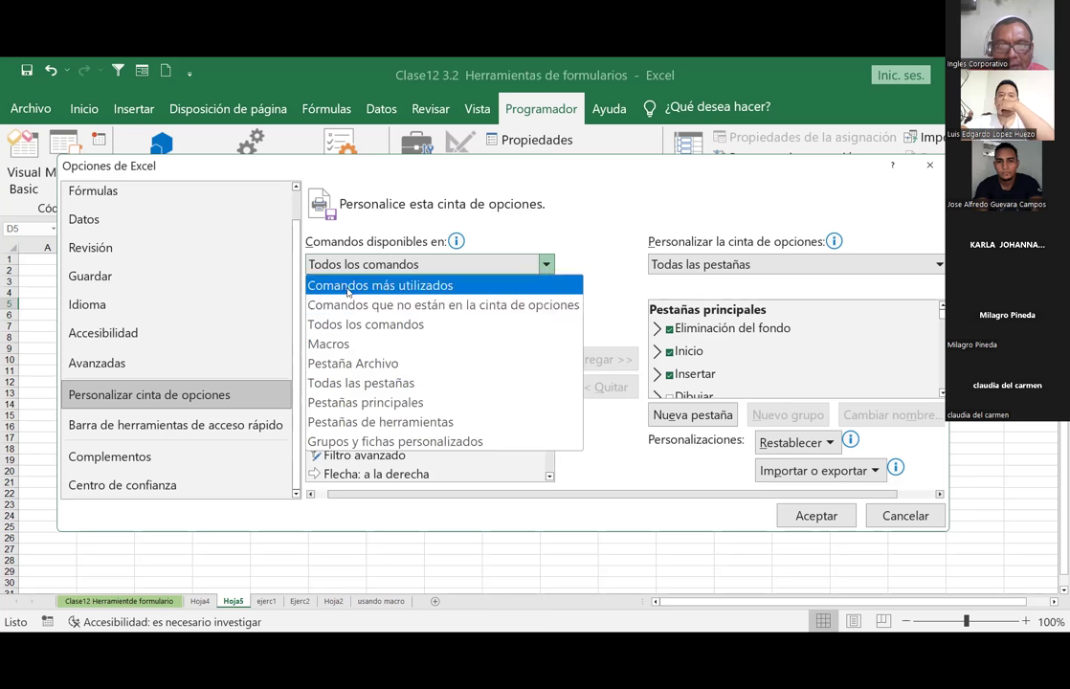
{"action": "left_click", "coordinate": [349, 287]}
{"action": "left_click", "coordinate": [431, 264]}
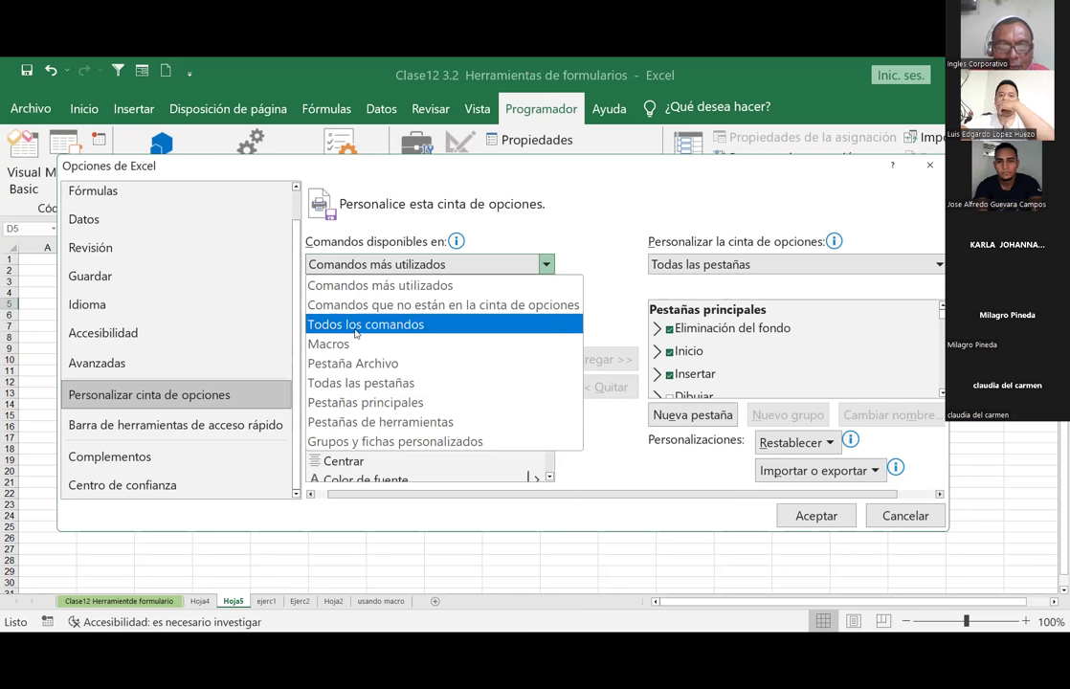
{"action": "left_click", "coordinate": [484, 326]}
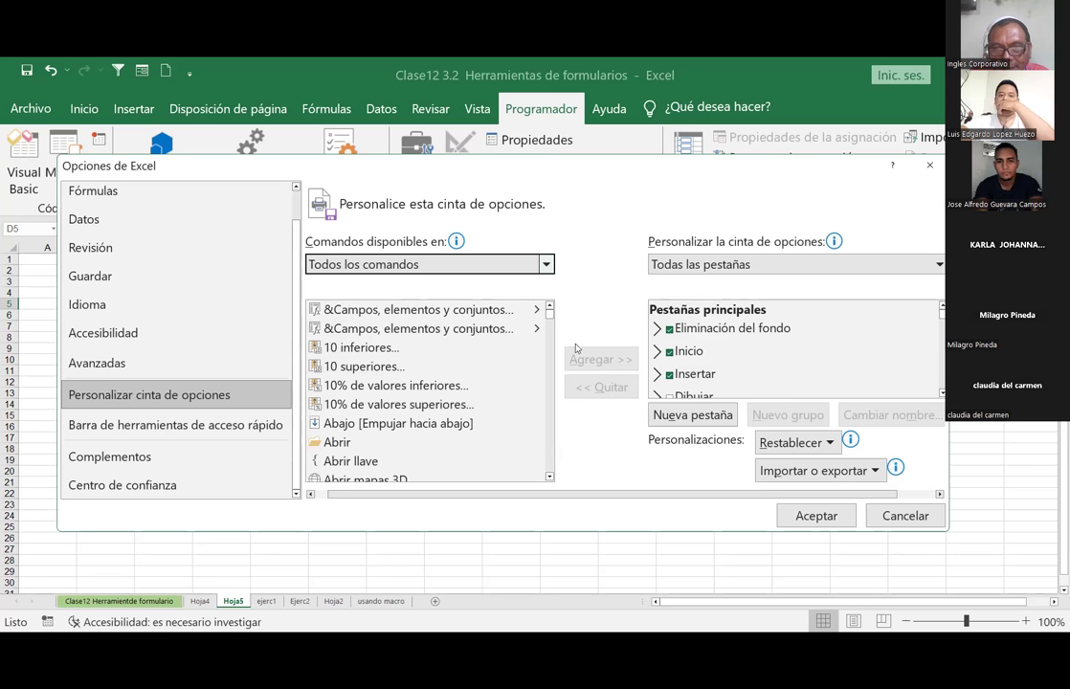
{"action": "left_click", "coordinate": [733, 329]}
{"action": "key", "text": "Down"}
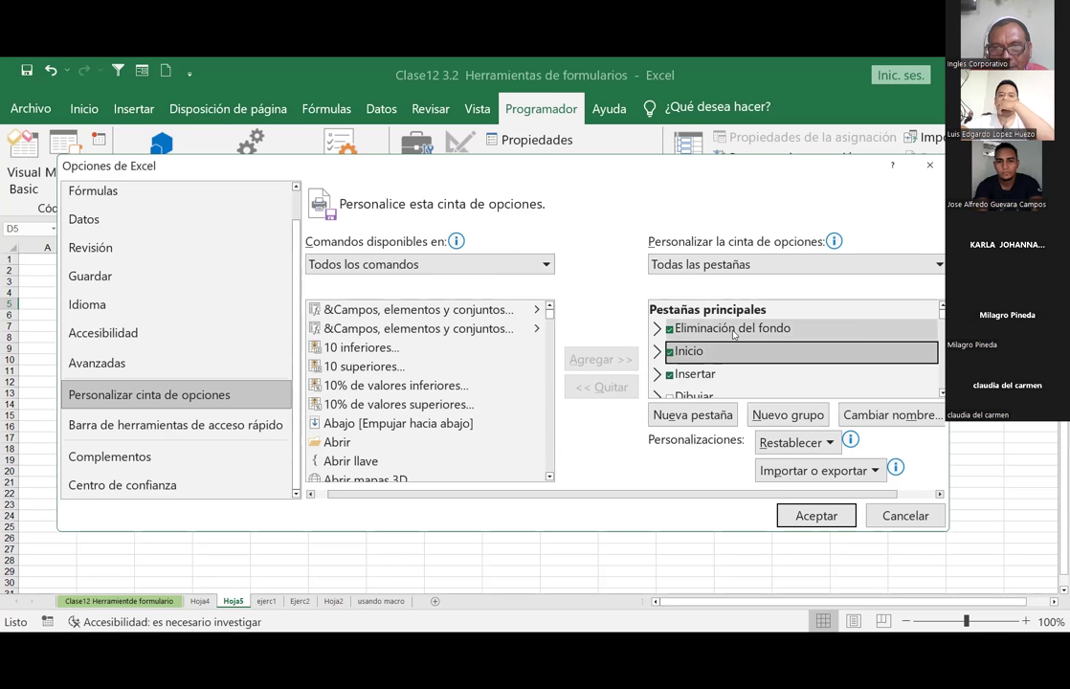
{"action": "left_click", "coordinate": [708, 374]}
{"action": "scroll", "coordinate": [710, 379], "scroll_direction": "down", "scroll_amount": 2}
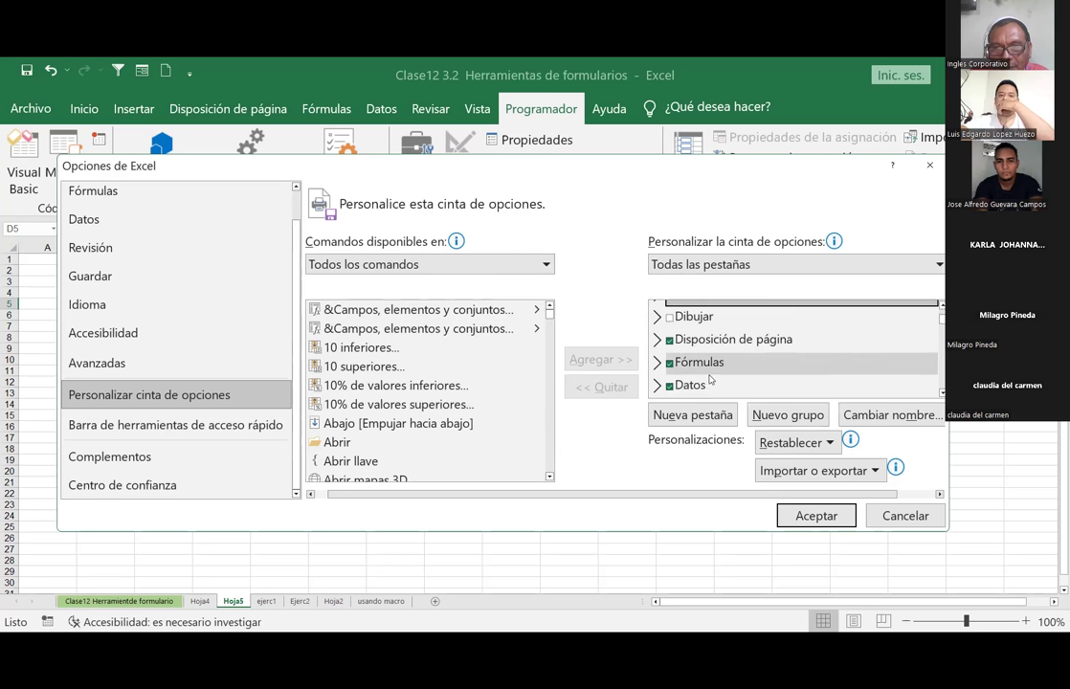
{"action": "scroll", "coordinate": [707, 375], "scroll_direction": "down", "scroll_amount": 1}
{"action": "scroll", "coordinate": [699, 369], "scroll_direction": "down", "scroll_amount": 3}
{"action": "scroll", "coordinate": [689, 356], "scroll_direction": "up", "scroll_amount": 1}
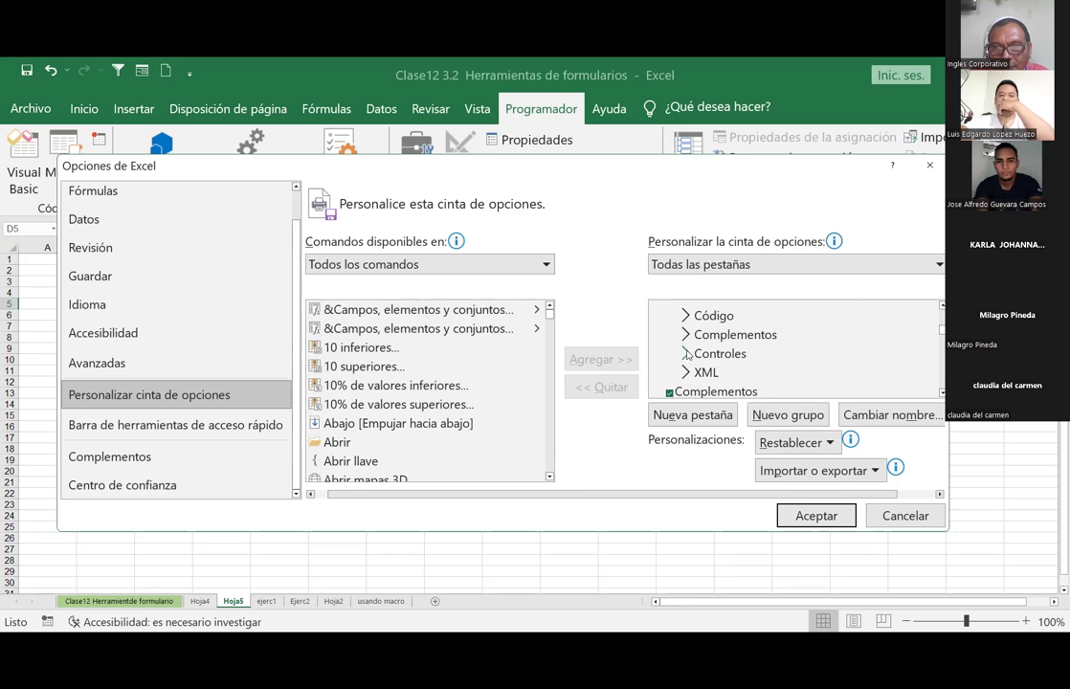
{"action": "scroll", "coordinate": [688, 354], "scroll_direction": "up", "scroll_amount": 1}
{"action": "scroll", "coordinate": [704, 363], "scroll_direction": "up", "scroll_amount": 3}
{"action": "scroll", "coordinate": [723, 372], "scroll_direction": "down", "scroll_amount": 1}
{"action": "left_click", "coordinate": [713, 346]}
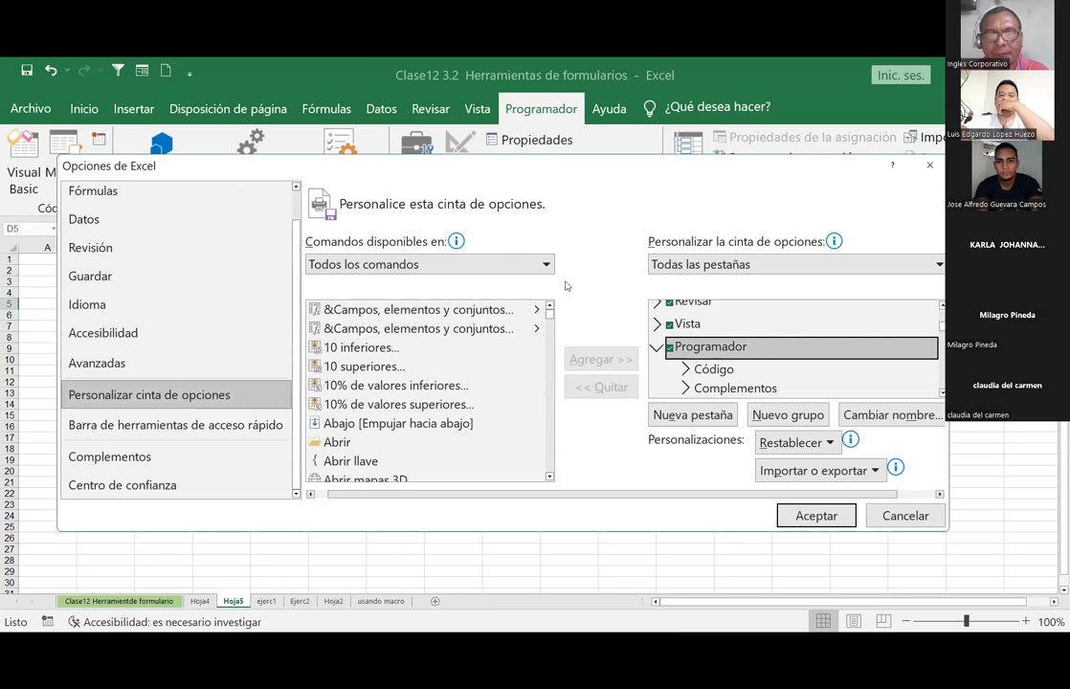
{"action": "left_click", "coordinate": [450, 264]}
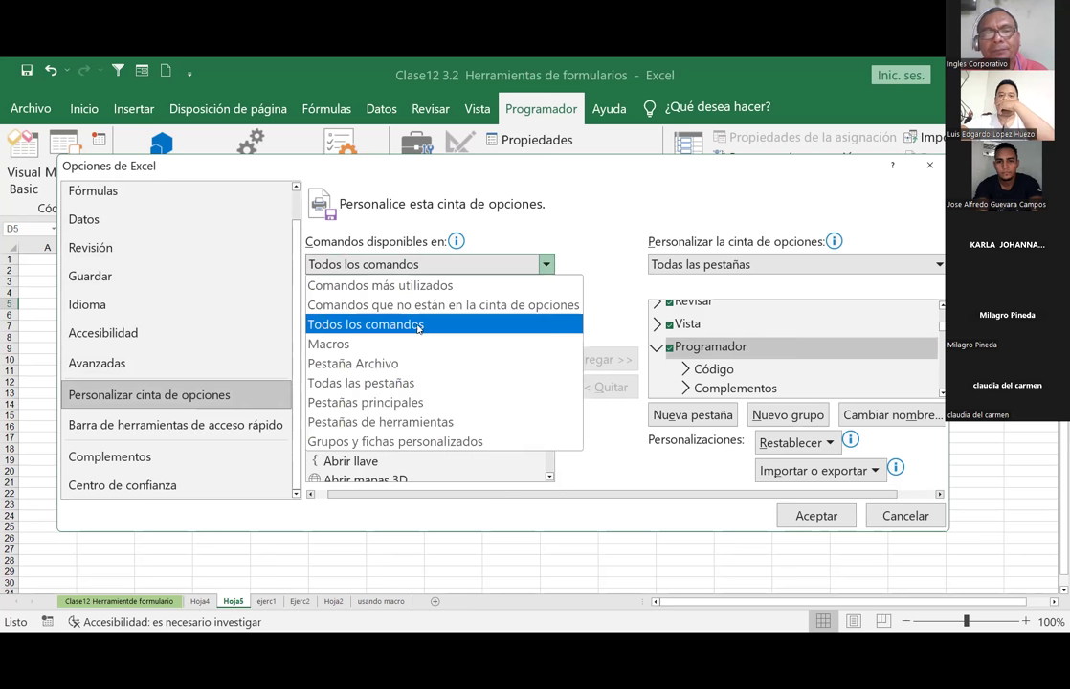
{"action": "key", "text": "Down"}
{"action": "key", "text": "Down"}
{"action": "key", "text": "Down"}
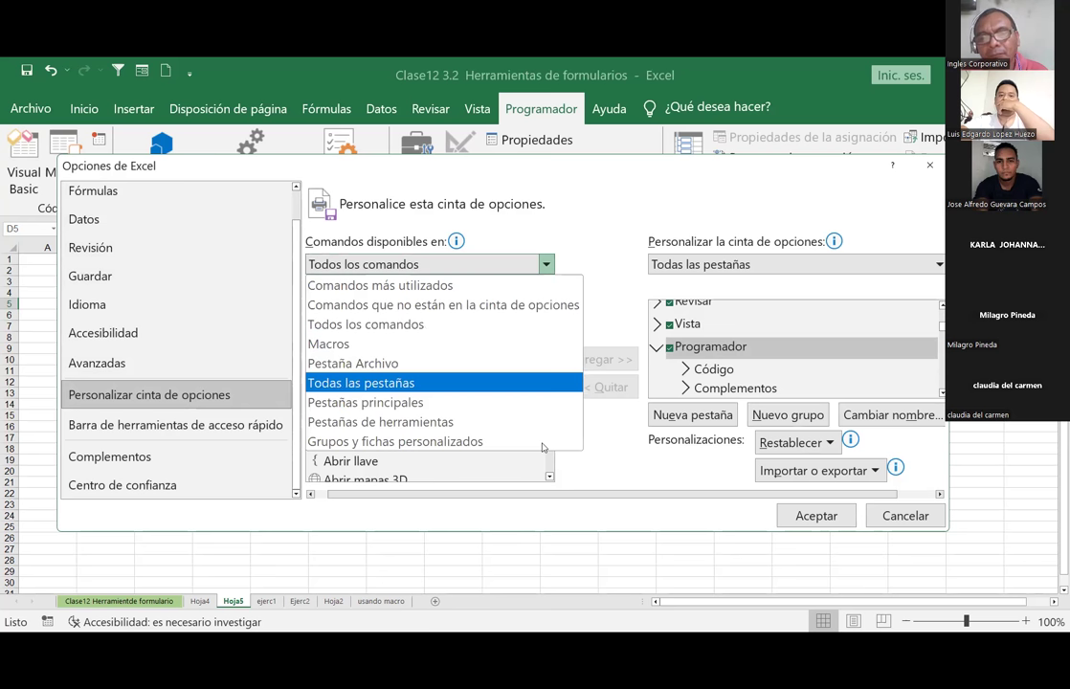
{"action": "key", "text": "Return"}
{"action": "mouse_move", "coordinate": [549, 340]}
{"action": "left_mouse_down"}
{"action": "mouse_move", "coordinate": [550, 466]}
{"action": "mouse_move", "coordinate": [550, 308]}
{"action": "left_mouse_up"}
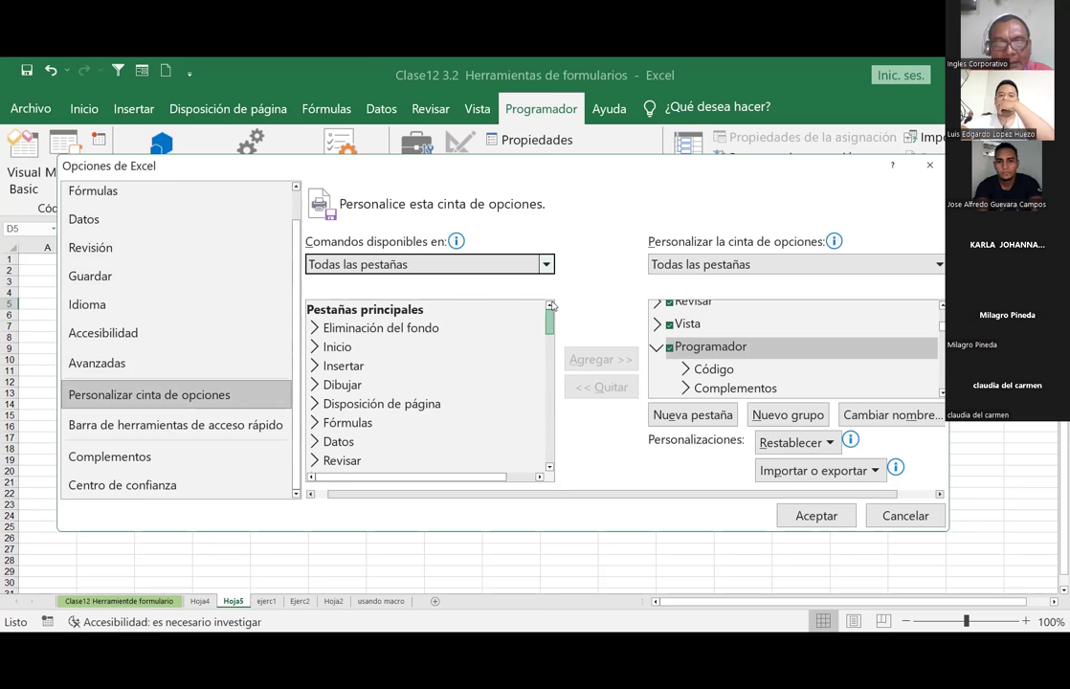
{"action": "scroll", "coordinate": [424, 370], "scroll_direction": "down", "scroll_amount": 2}
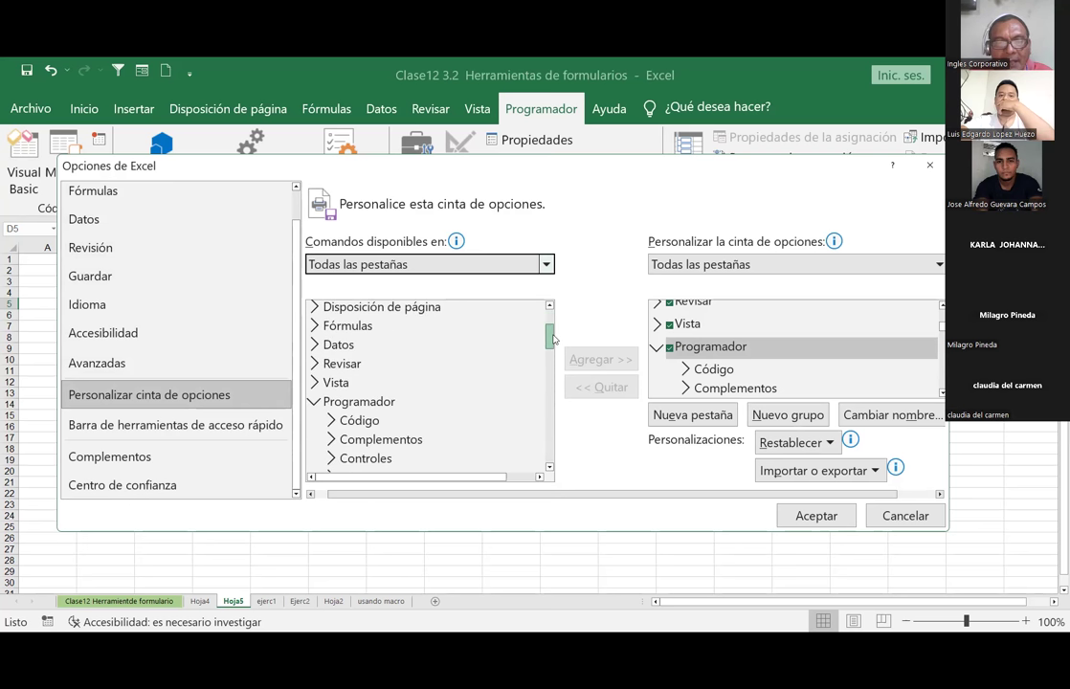
{"action": "left_click", "coordinate": [314, 378]}
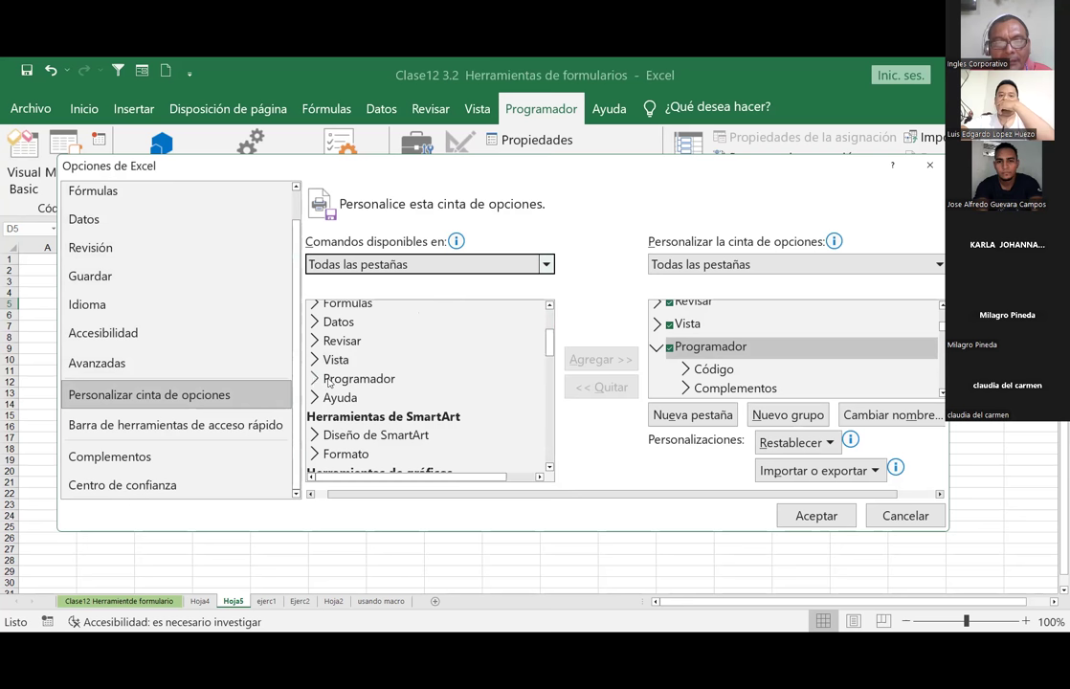
{"action": "left_click", "coordinate": [355, 380]}
{"action": "left_click", "coordinate": [337, 360]}
{"action": "left_click", "coordinate": [341, 397]}
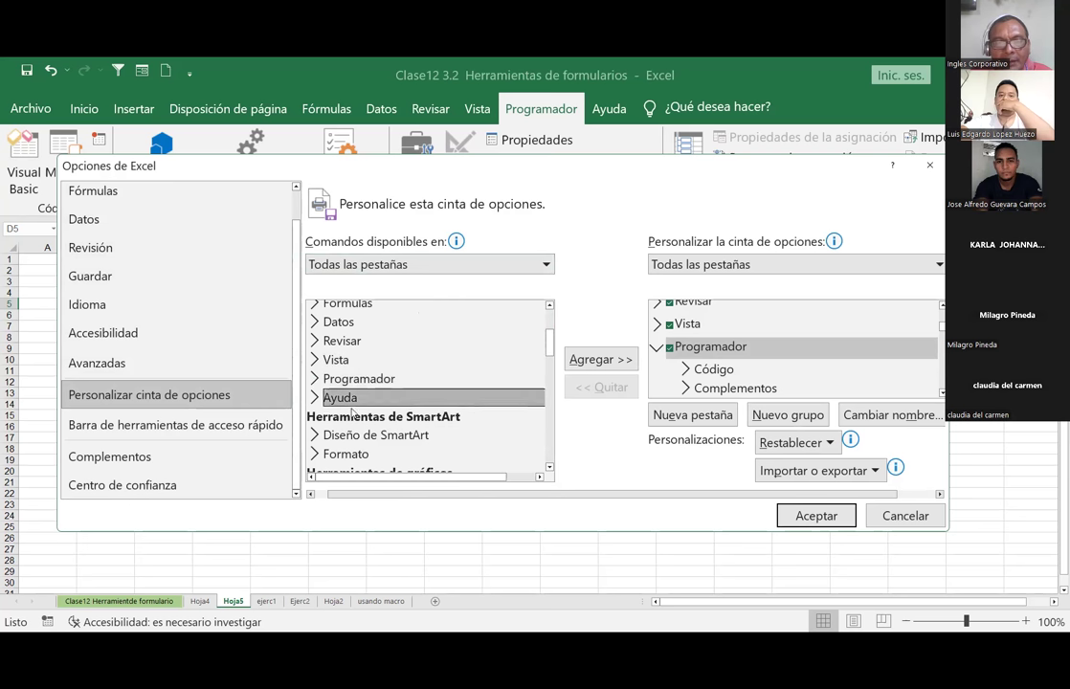
{"action": "left_click", "coordinate": [364, 434]}
{"action": "left_click", "coordinate": [342, 455]}
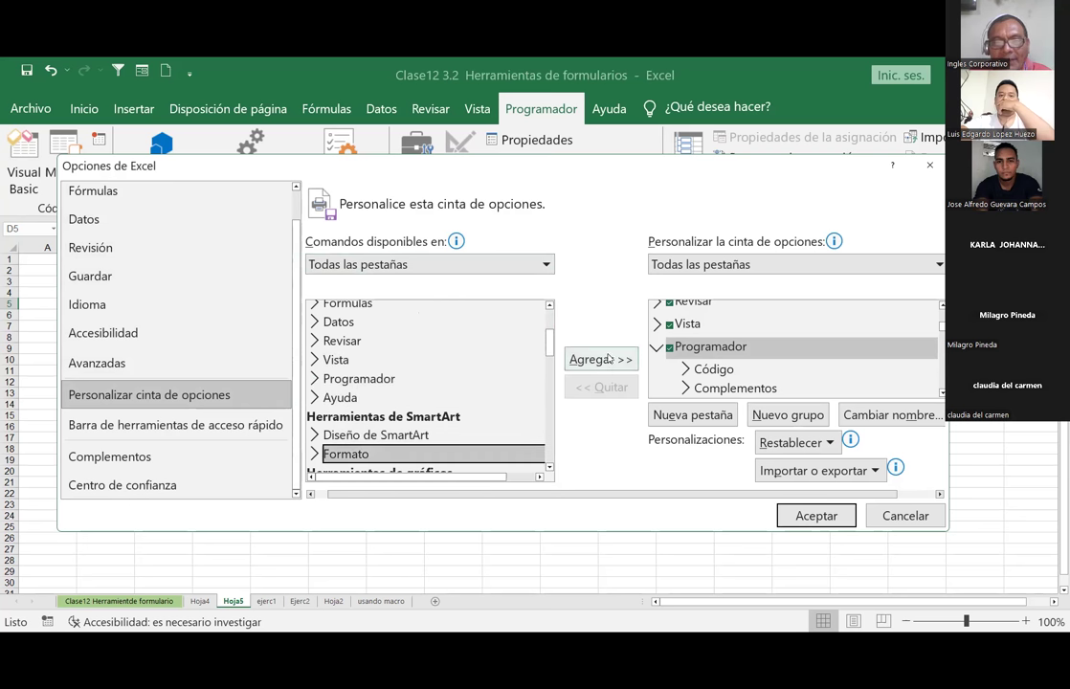
{"action": "left_click", "coordinate": [363, 435]}
{"action": "left_click", "coordinate": [350, 396]}
{"action": "left_click", "coordinate": [337, 360]}
{"action": "left_click", "coordinate": [459, 342]}
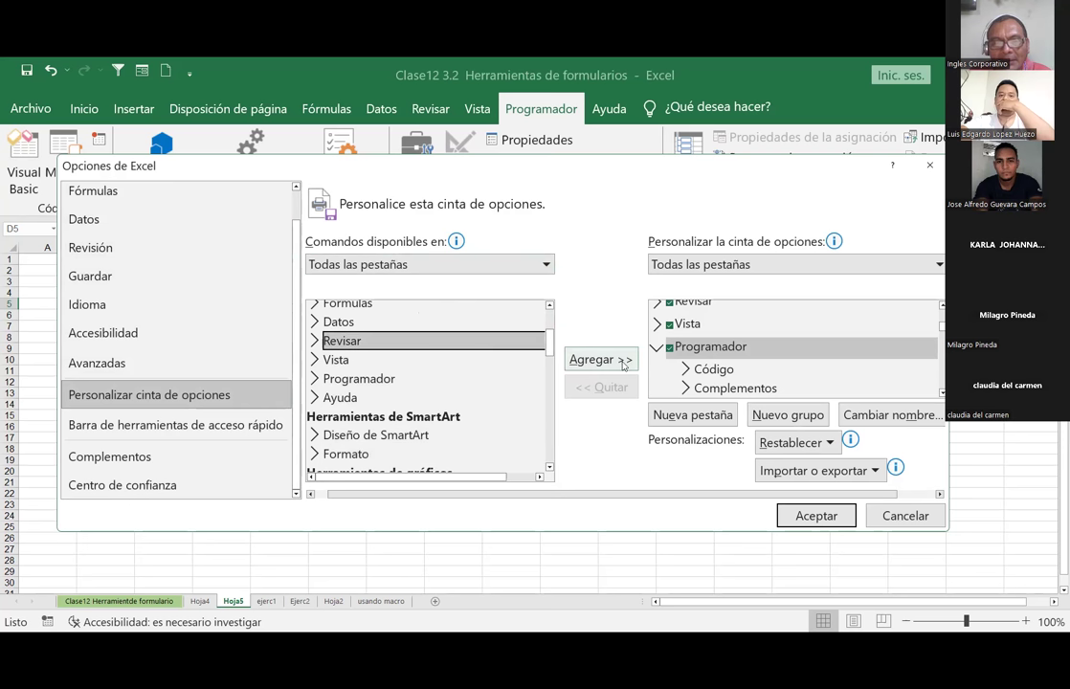
{"action": "left_click", "coordinate": [354, 396]}
{"action": "scroll", "coordinate": [354, 400], "scroll_direction": "down", "scroll_amount": 1}
{"action": "scroll", "coordinate": [351, 406], "scroll_direction": "down", "scroll_amount": 1}
{"action": "scroll", "coordinate": [351, 409], "scroll_direction": "down", "scroll_amount": 1}
{"action": "left_click", "coordinate": [355, 414]}
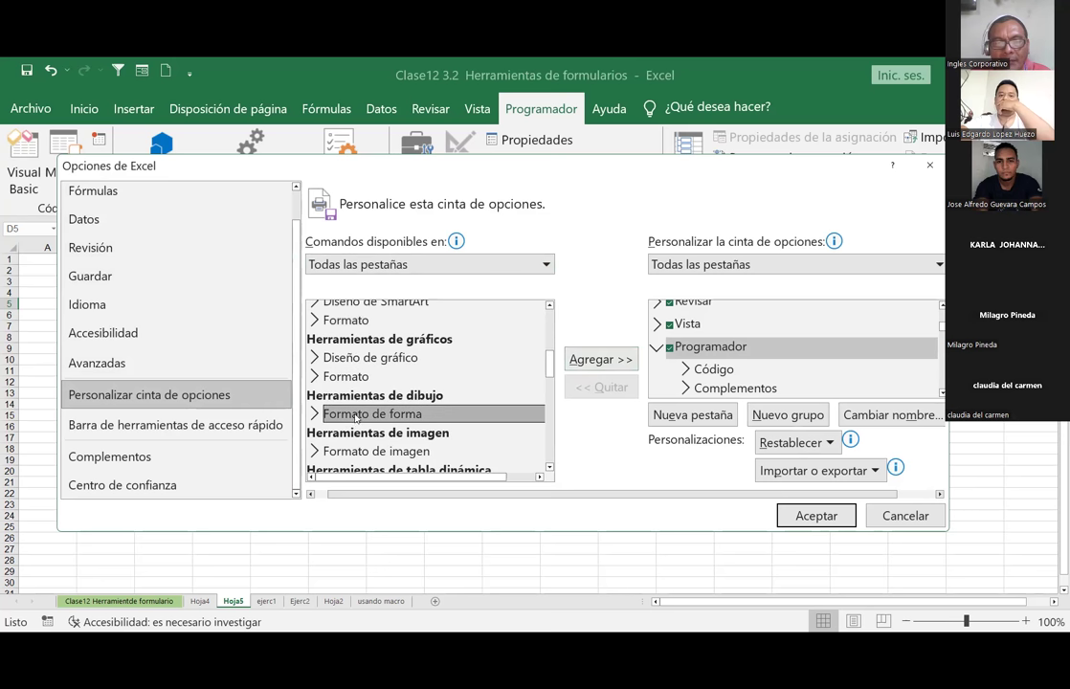
{"action": "scroll", "coordinate": [414, 412], "scroll_direction": "down", "scroll_amount": 1}
{"action": "left_click", "coordinate": [383, 424]}
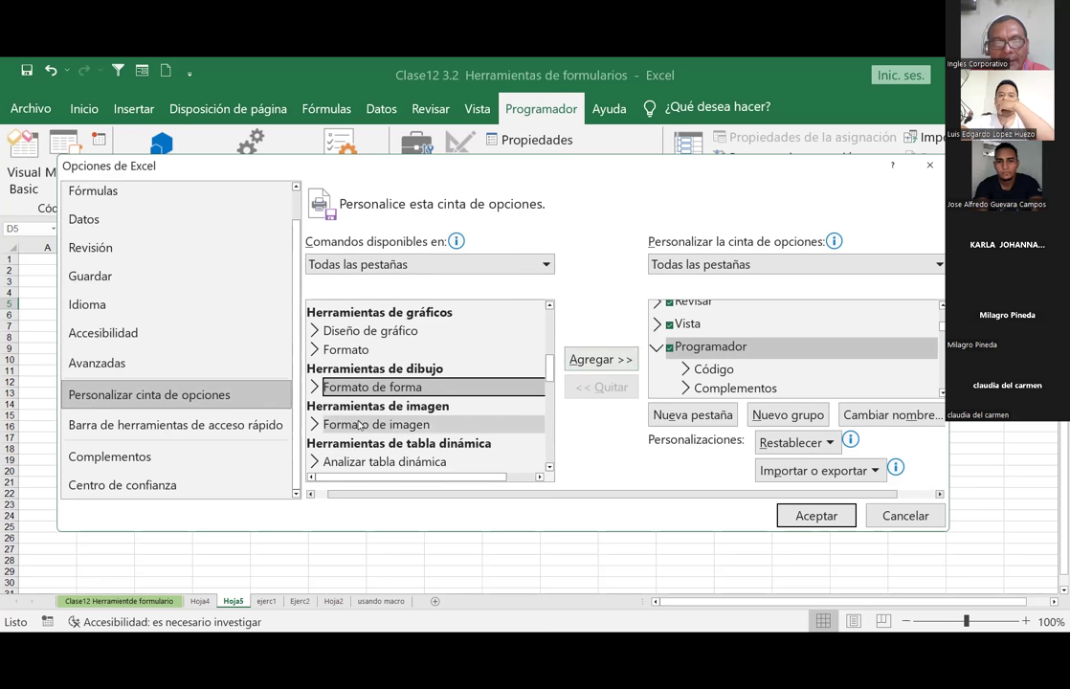
{"action": "scroll", "coordinate": [426, 421], "scroll_direction": "down", "scroll_amount": 3}
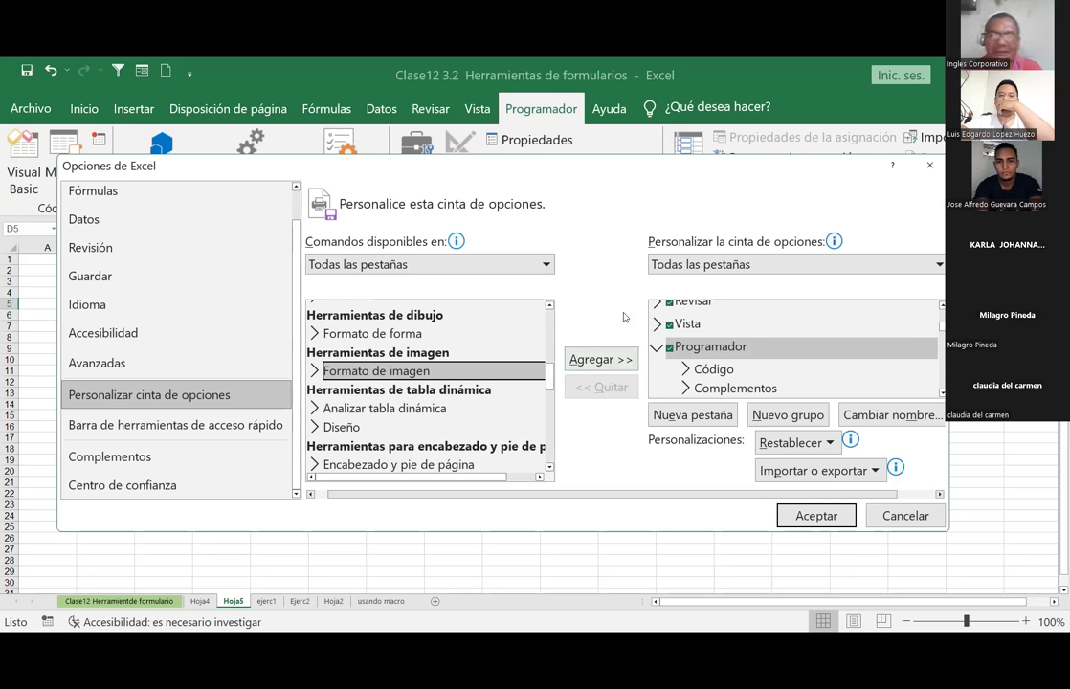
{"action": "left_click", "coordinate": [709, 350]}
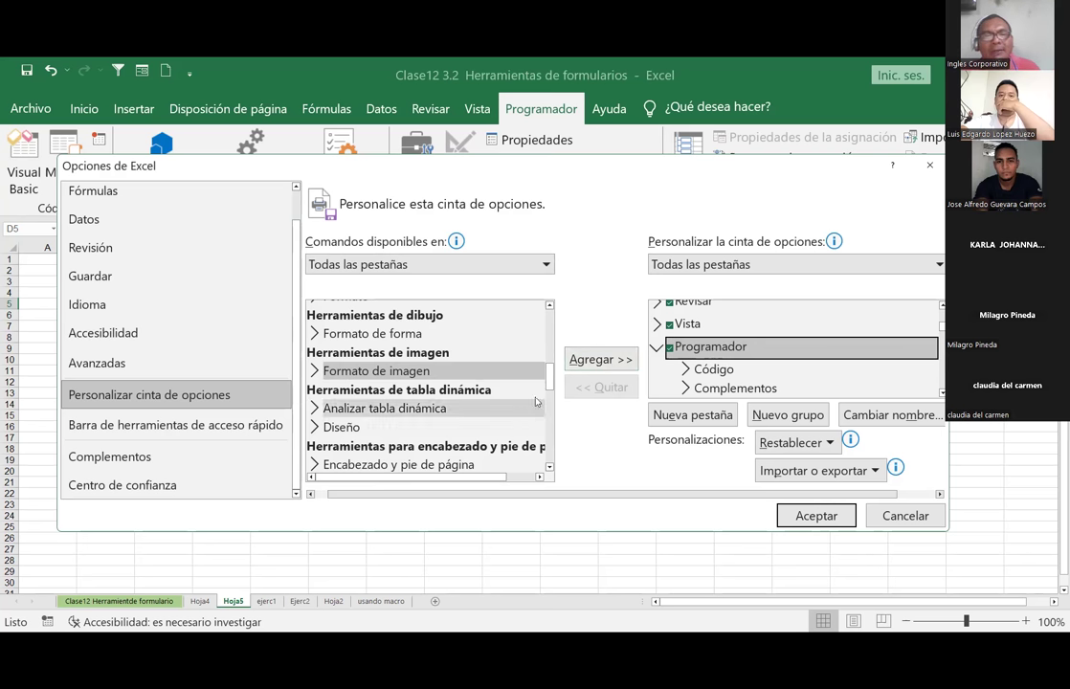
{"action": "scroll", "coordinate": [321, 383], "scroll_direction": "up", "scroll_amount": 10}
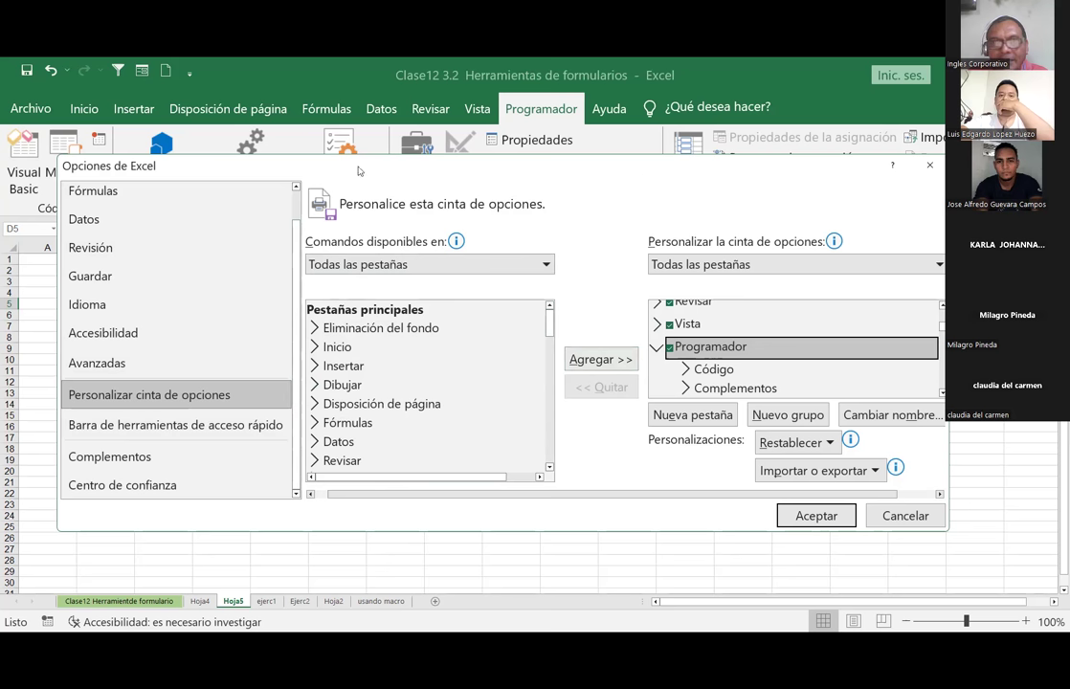
Close Excel Options and reopen Personalizar la cinta de opciones from the Quick Access Toolbar menu
{"action": "left_click_drag", "start_coordinate": [748, 206], "coordinate": [846, 217]}
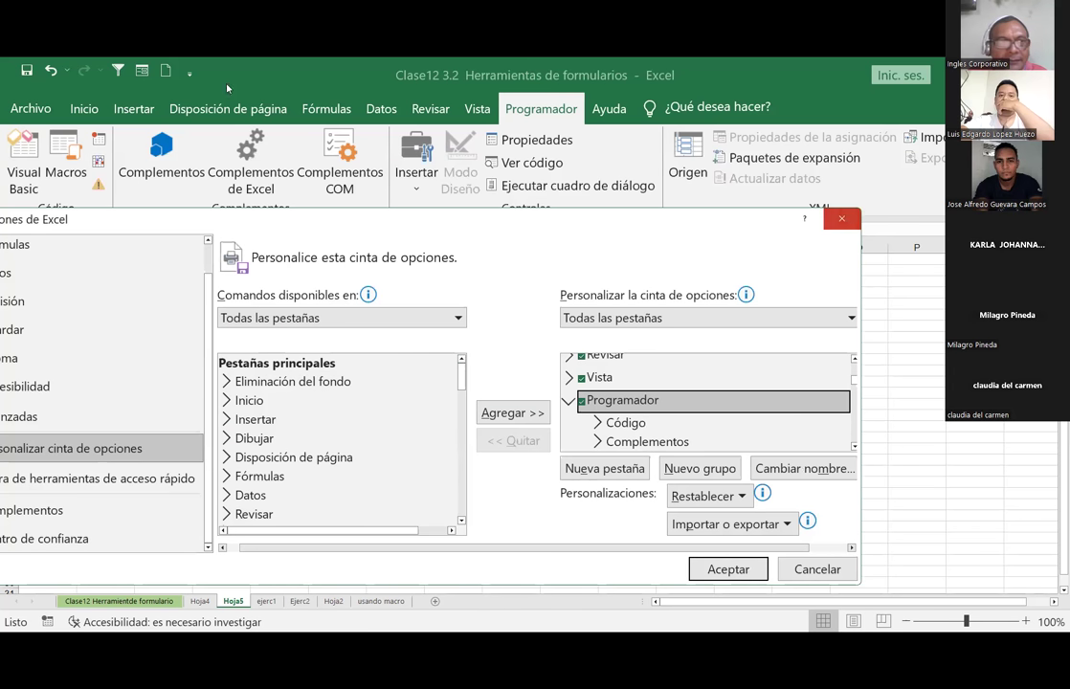
{"action": "key", "text": "Escape"}
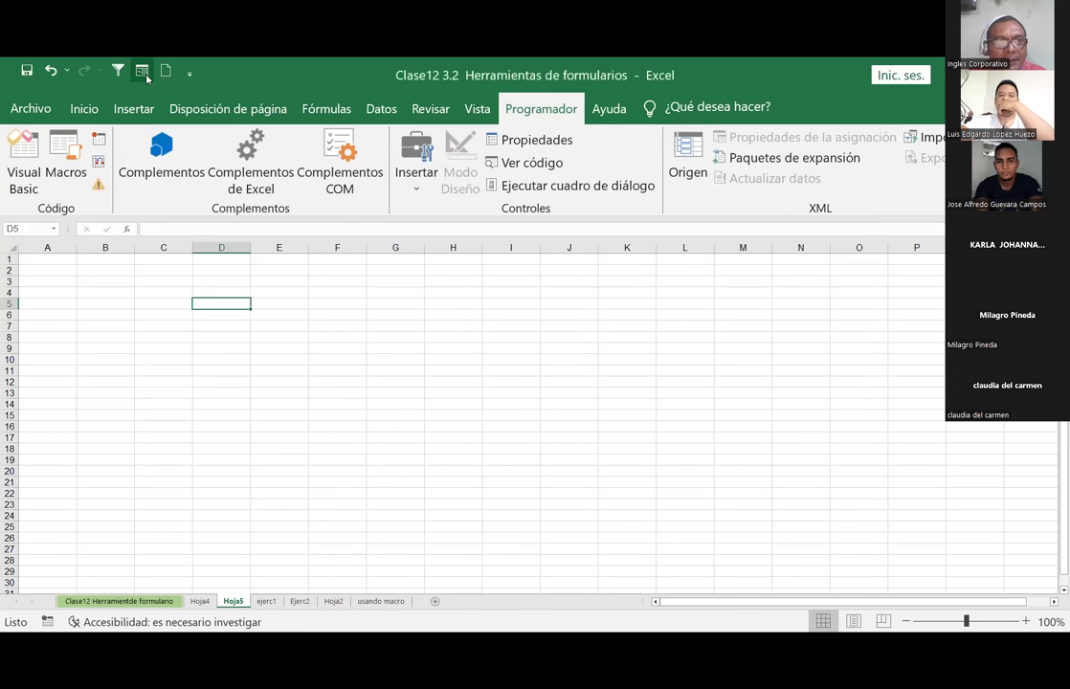
{"action": "right_click", "coordinate": [147, 76]}
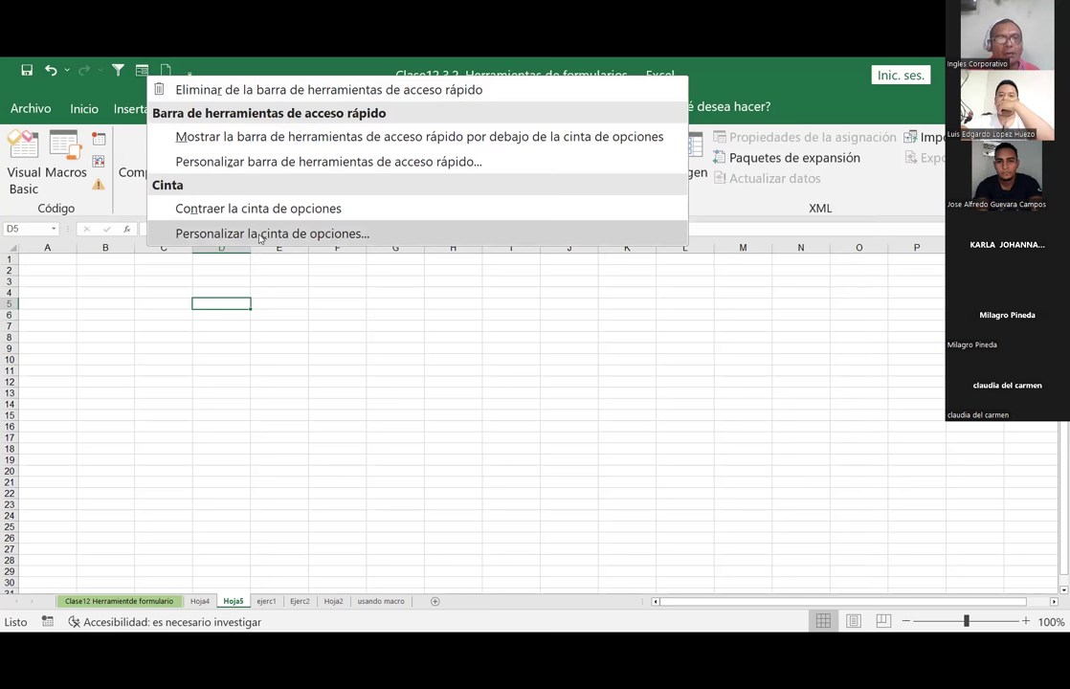
{"action": "left_click", "coordinate": [259, 234]}
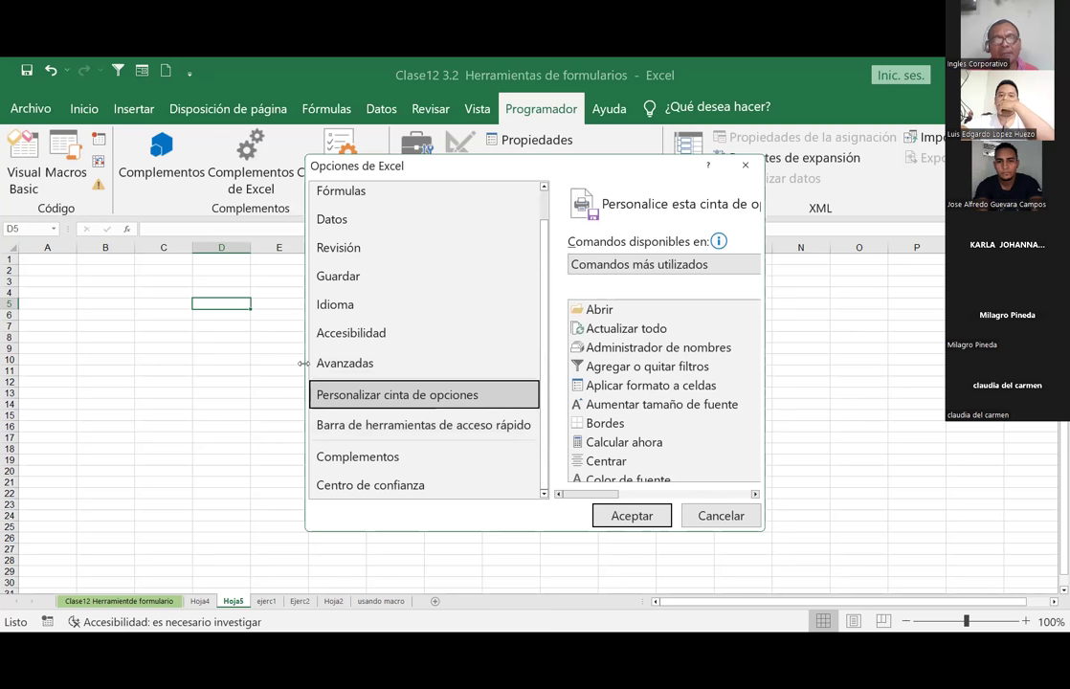
Widen the Options window and select the Programador tab in the ribbon list
{"action": "left_click_drag", "start_coordinate": [303, 363], "coordinate": [60, 363]}
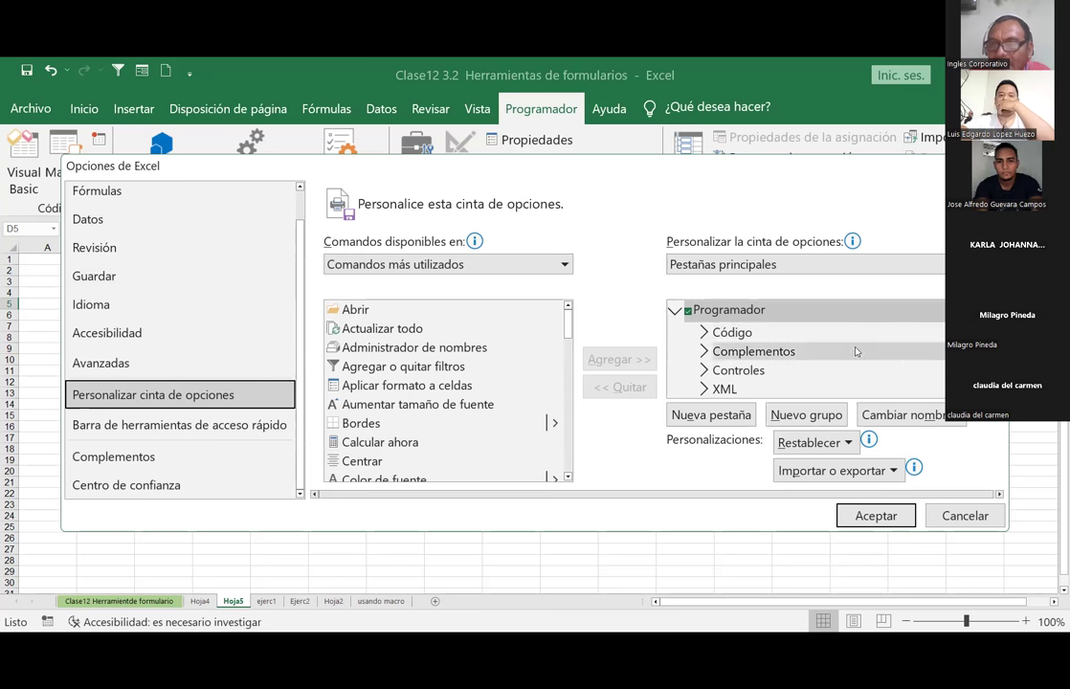
{"action": "scroll", "coordinate": [857, 351], "scroll_direction": "up", "scroll_amount": 5}
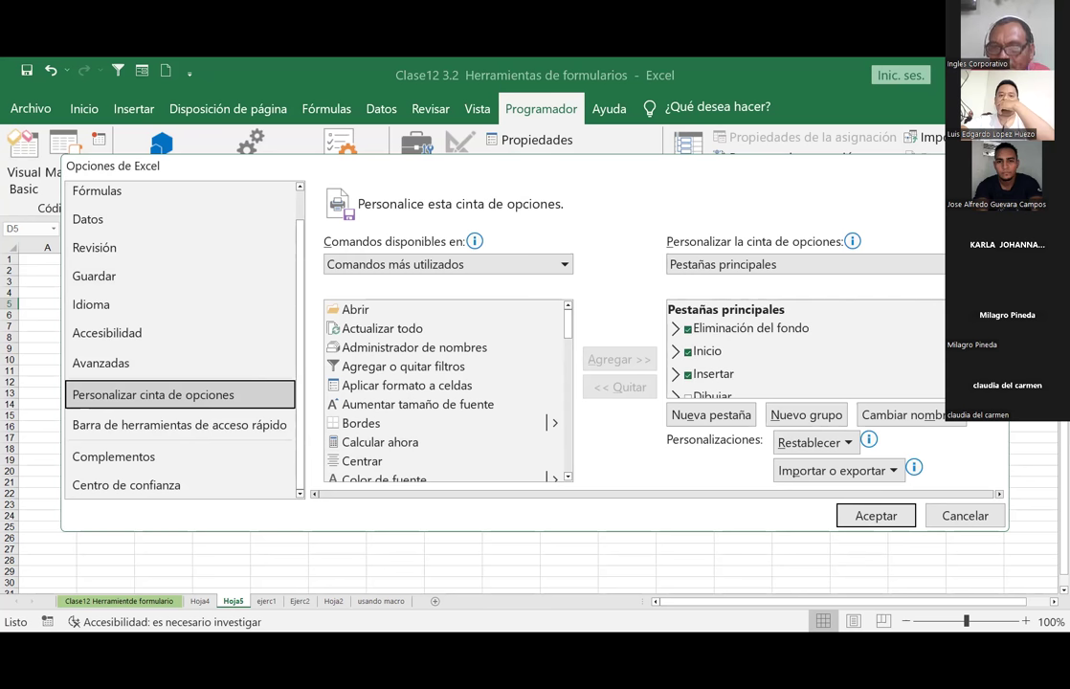
{"action": "scroll", "coordinate": [804, 351], "scroll_direction": "down", "scroll_amount": 5}
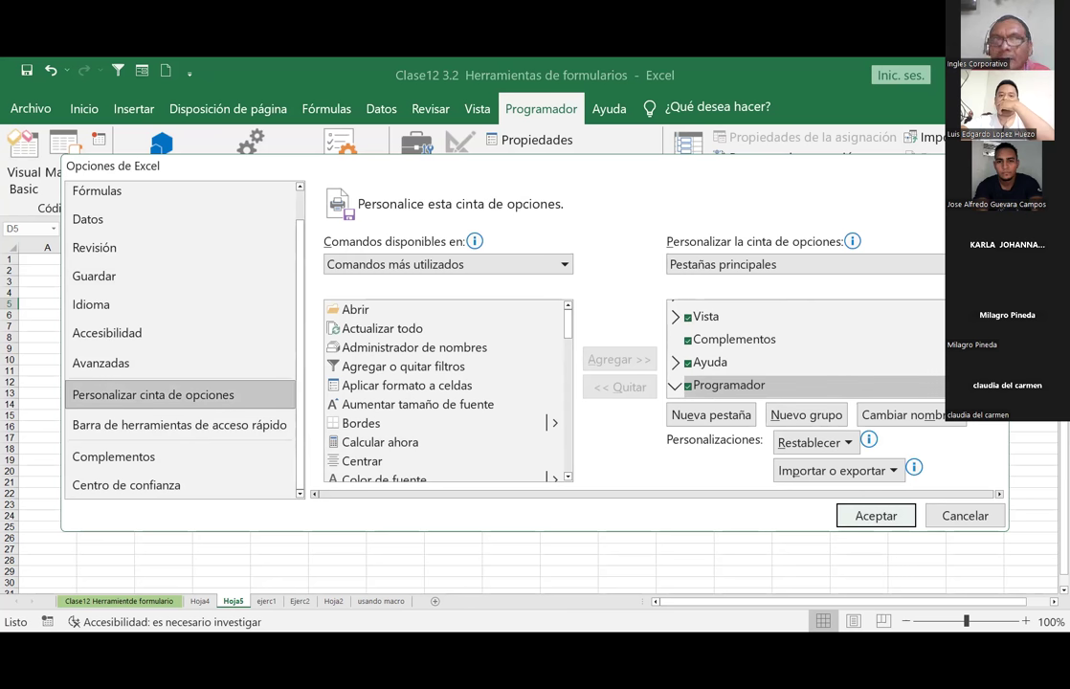
{"action": "scroll", "coordinate": [804, 352], "scroll_direction": "down", "scroll_amount": 1}
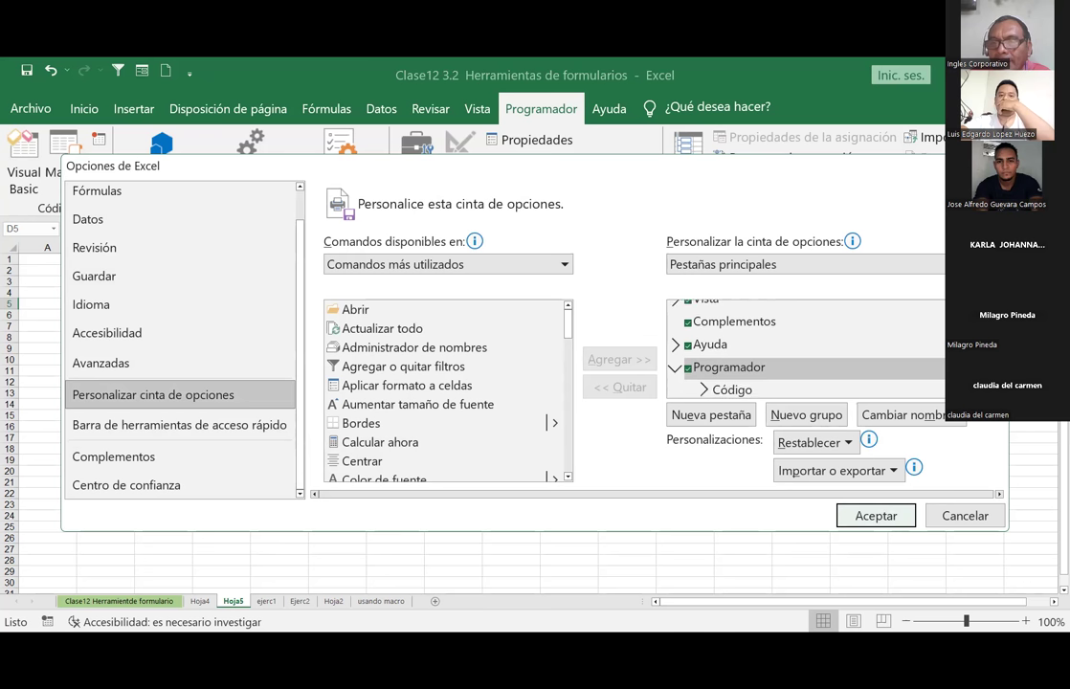
{"action": "scroll", "coordinate": [804, 351], "scroll_direction": "down", "scroll_amount": 1}
{"action": "scroll", "coordinate": [804, 351], "scroll_direction": "down", "scroll_amount": 1}
{"action": "scroll", "coordinate": [804, 352], "scroll_direction": "down", "scroll_amount": 1}
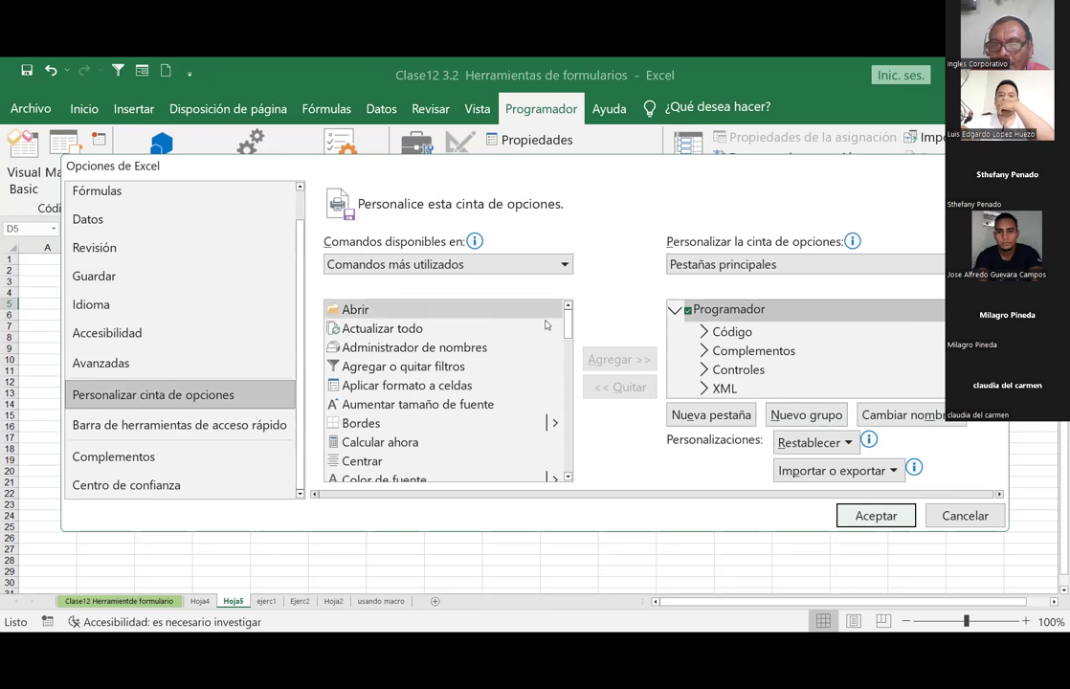
{"action": "left_click", "coordinate": [720, 309]}
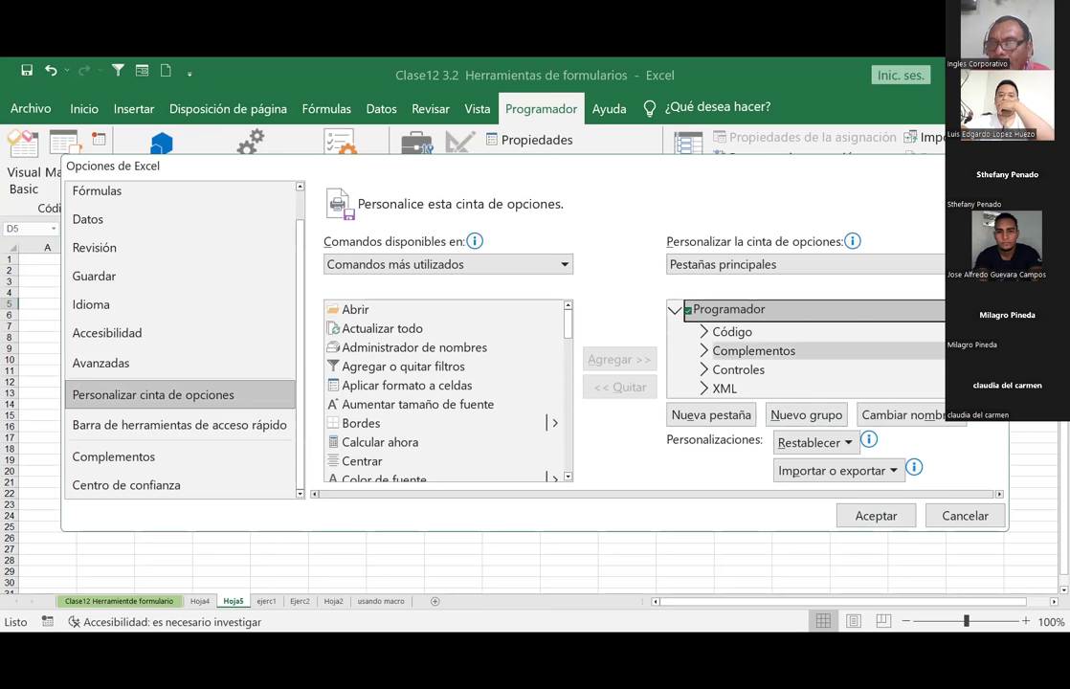
{"action": "scroll", "coordinate": [804, 350], "scroll_direction": "up", "scroll_amount": 3}
{"action": "scroll", "coordinate": [804, 349], "scroll_direction": "down", "scroll_amount": 2}
{"action": "scroll", "coordinate": [804, 349], "scroll_direction": "down", "scroll_amount": 1}
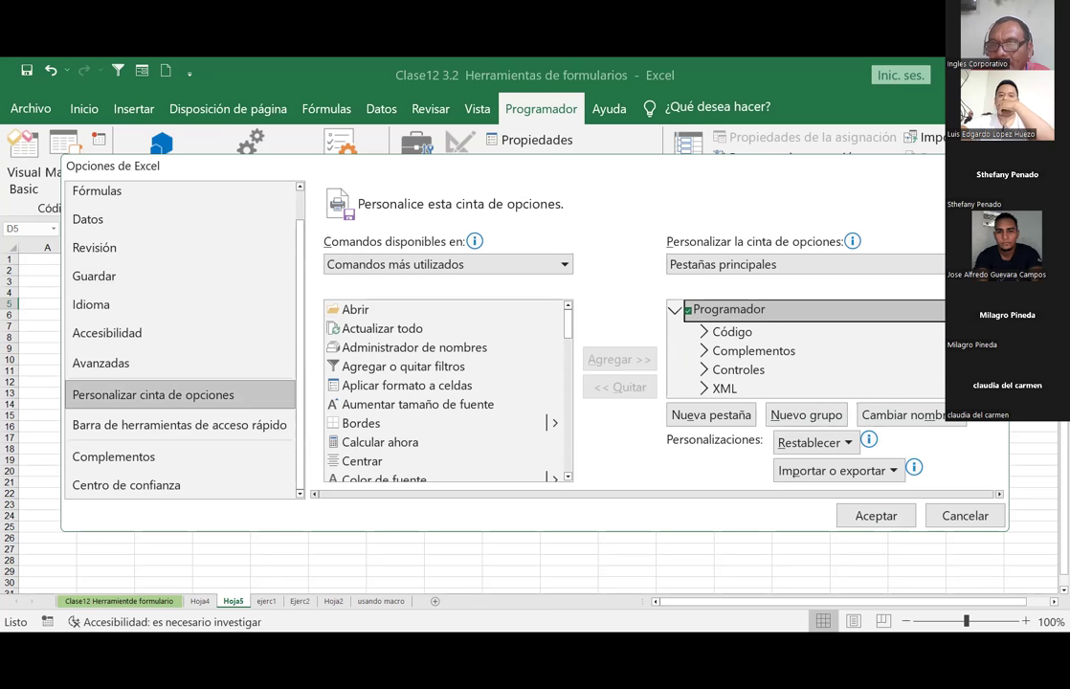
{"action": "scroll", "coordinate": [804, 350], "scroll_direction": "up", "scroll_amount": 5}
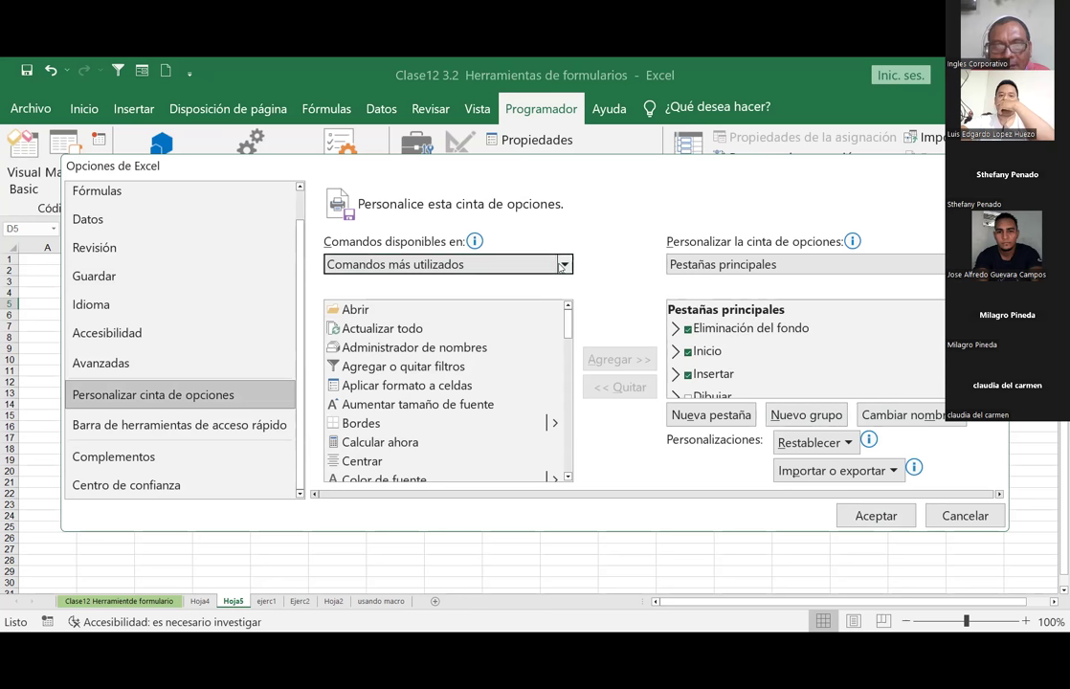
Set the command source to all tabs and scroll through its commands
{"action": "left_click", "coordinate": [412, 266]}
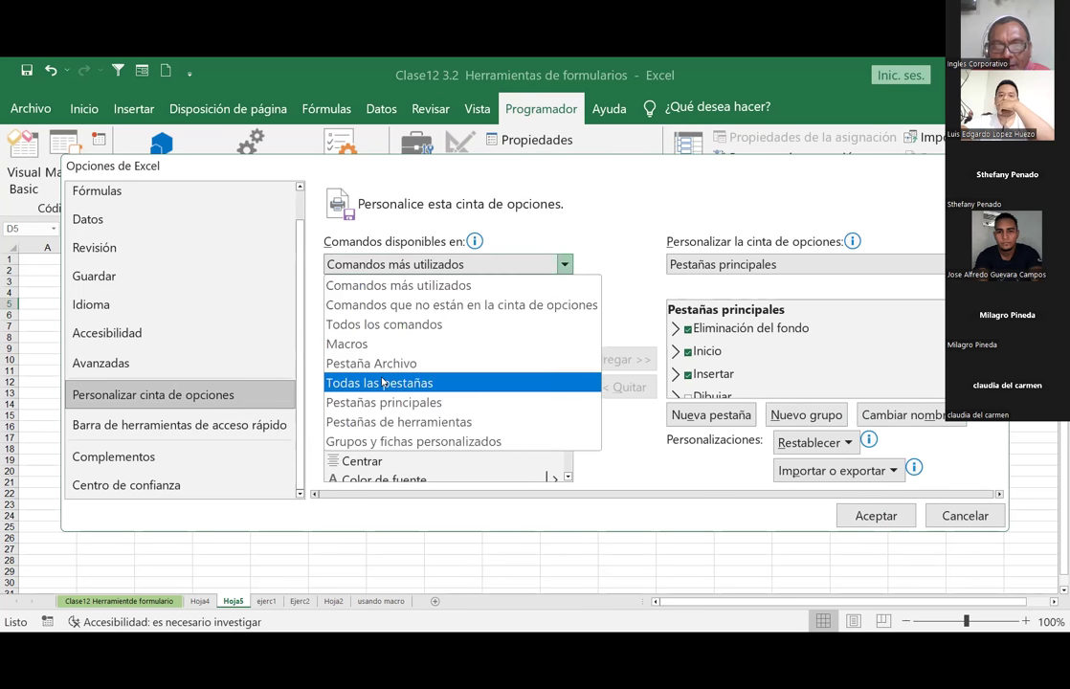
{"action": "left_click", "coordinate": [537, 379]}
{"action": "scroll", "coordinate": [498, 374], "scroll_direction": "down", "scroll_amount": 1}
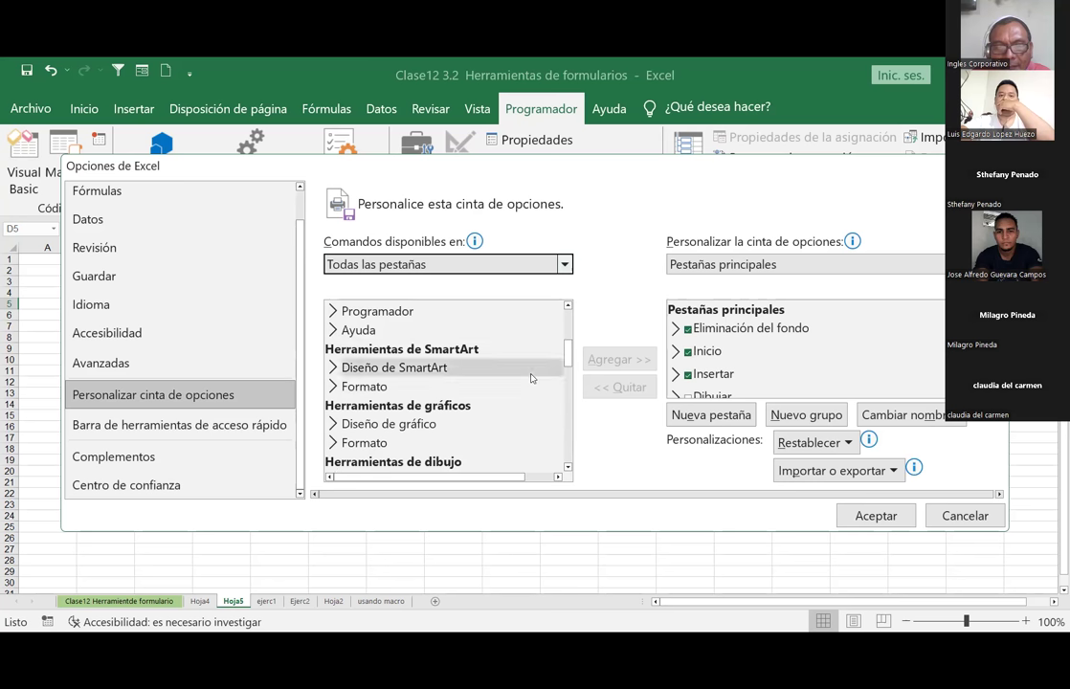
{"action": "scroll", "coordinate": [431, 397], "scroll_direction": "down", "scroll_amount": 1}
{"action": "scroll", "coordinate": [386, 443], "scroll_direction": "down", "scroll_amount": 1}
{"action": "scroll", "coordinate": [387, 443], "scroll_direction": "down", "scroll_amount": 1}
{"action": "scroll", "coordinate": [478, 439], "scroll_direction": "down", "scroll_amount": 1}
{"action": "scroll", "coordinate": [483, 437], "scroll_direction": "down", "scroll_amount": 1}
{"action": "scroll", "coordinate": [482, 439], "scroll_direction": "down", "scroll_amount": 1}
{"action": "scroll", "coordinate": [482, 438], "scroll_direction": "down", "scroll_amount": 1}
{"action": "scroll", "coordinate": [482, 438], "scroll_direction": "down", "scroll_amount": 1}
{"action": "scroll", "coordinate": [482, 438], "scroll_direction": "down", "scroll_amount": 1}
{"action": "scroll", "coordinate": [482, 439], "scroll_direction": "down", "scroll_amount": 1}
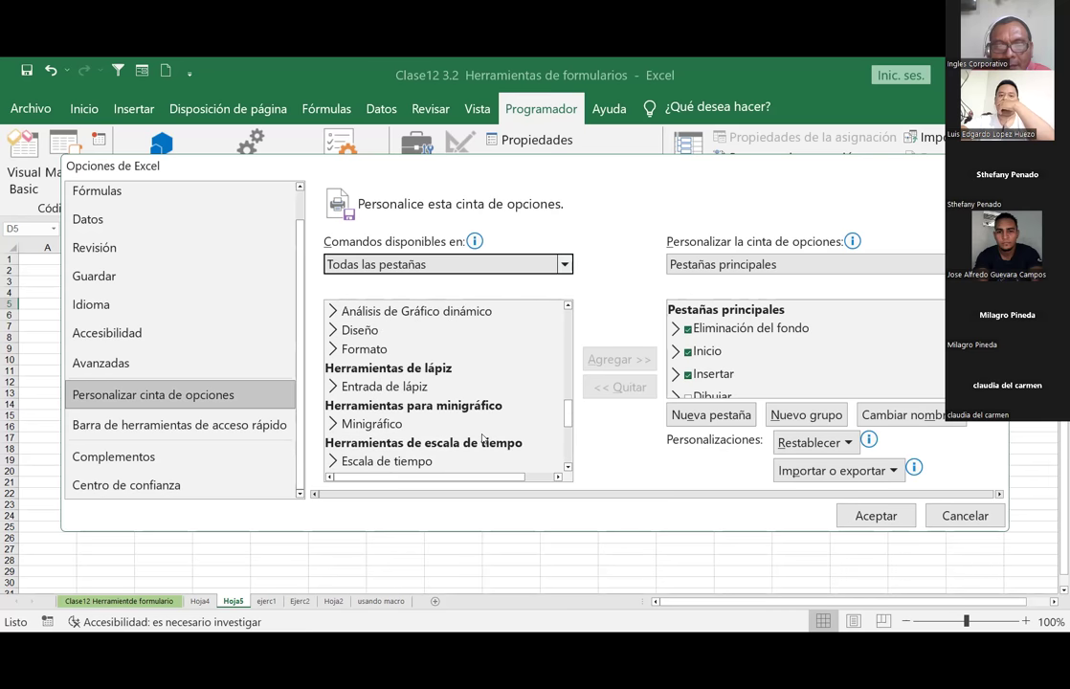
{"action": "scroll", "coordinate": [482, 439], "scroll_direction": "down", "scroll_amount": 1}
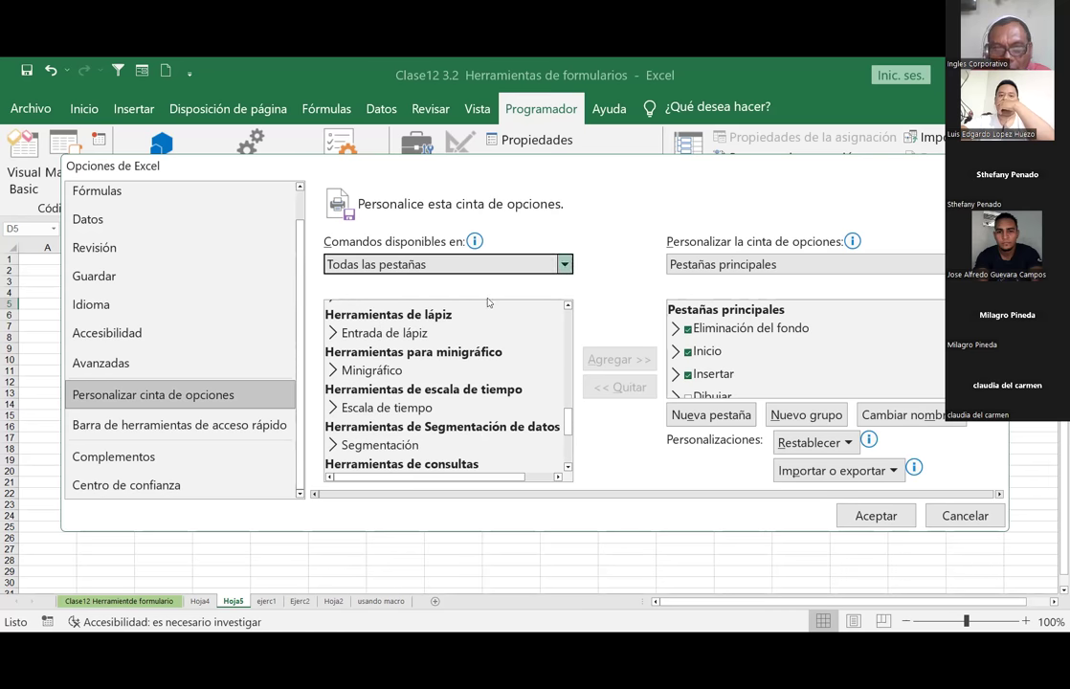
Switch the source to Todos los comandos, scroll the full list, and close Options
{"action": "left_click", "coordinate": [428, 265]}
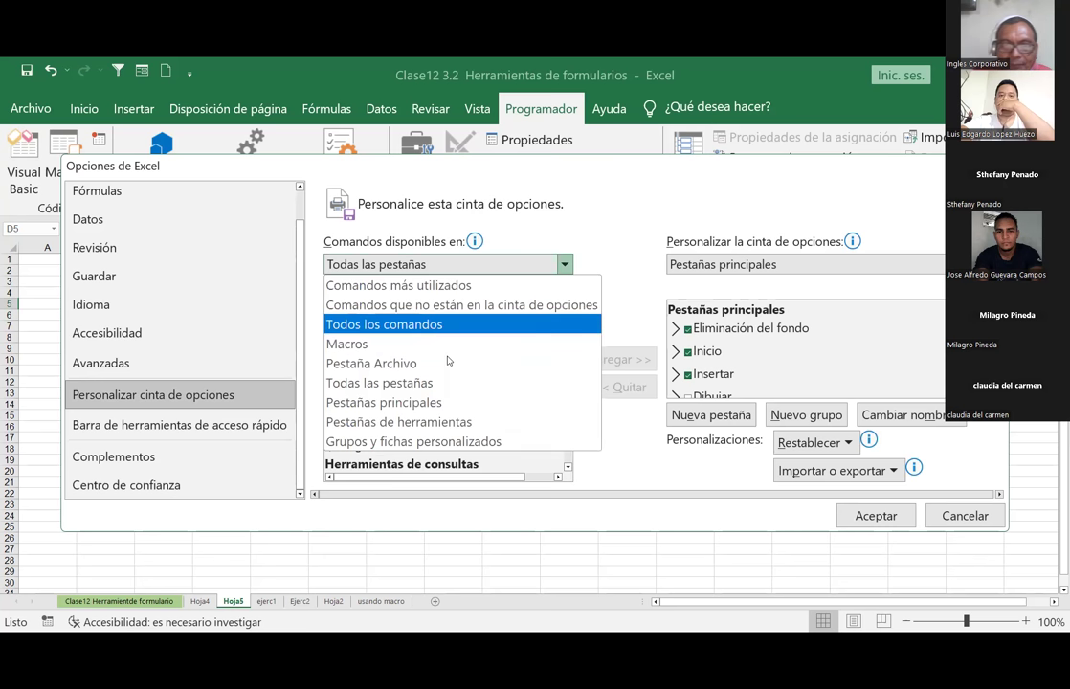
{"action": "left_click", "coordinate": [441, 324]}
{"action": "scroll", "coordinate": [471, 344], "scroll_direction": "down", "scroll_amount": 1}
{"action": "scroll", "coordinate": [476, 340], "scroll_direction": "down", "scroll_amount": 2}
{"action": "scroll", "coordinate": [476, 340], "scroll_direction": "down", "scroll_amount": 1}
{"action": "scroll", "coordinate": [476, 343], "scroll_direction": "down", "scroll_amount": 1}
{"action": "scroll", "coordinate": [475, 345], "scroll_direction": "down", "scroll_amount": 2}
{"action": "scroll", "coordinate": [476, 346], "scroll_direction": "down", "scroll_amount": 1}
{"action": "scroll", "coordinate": [476, 347], "scroll_direction": "down", "scroll_amount": 2}
{"action": "scroll", "coordinate": [476, 348], "scroll_direction": "down", "scroll_amount": 2}
{"action": "scroll", "coordinate": [475, 350], "scroll_direction": "down", "scroll_amount": 2}
{"action": "scroll", "coordinate": [473, 352], "scroll_direction": "down", "scroll_amount": 2}
{"action": "scroll", "coordinate": [475, 351], "scroll_direction": "down", "scroll_amount": 2}
{"action": "scroll", "coordinate": [471, 353], "scroll_direction": "down", "scroll_amount": 2}
{"action": "scroll", "coordinate": [469, 356], "scroll_direction": "down", "scroll_amount": 2}
{"action": "scroll", "coordinate": [455, 369], "scroll_direction": "down", "scroll_amount": 2}
{"action": "scroll", "coordinate": [452, 372], "scroll_direction": "down", "scroll_amount": 2}
{"action": "scroll", "coordinate": [447, 377], "scroll_direction": "down", "scroll_amount": 2}
{"action": "scroll", "coordinate": [441, 383], "scroll_direction": "down", "scroll_amount": 2}
{"action": "scroll", "coordinate": [435, 390], "scroll_direction": "down", "scroll_amount": 2}
{"action": "scroll", "coordinate": [434, 392], "scroll_direction": "down", "scroll_amount": 2}
{"action": "scroll", "coordinate": [440, 383], "scroll_direction": "down", "scroll_amount": 2}
{"action": "scroll", "coordinate": [459, 364], "scroll_direction": "down", "scroll_amount": 2}
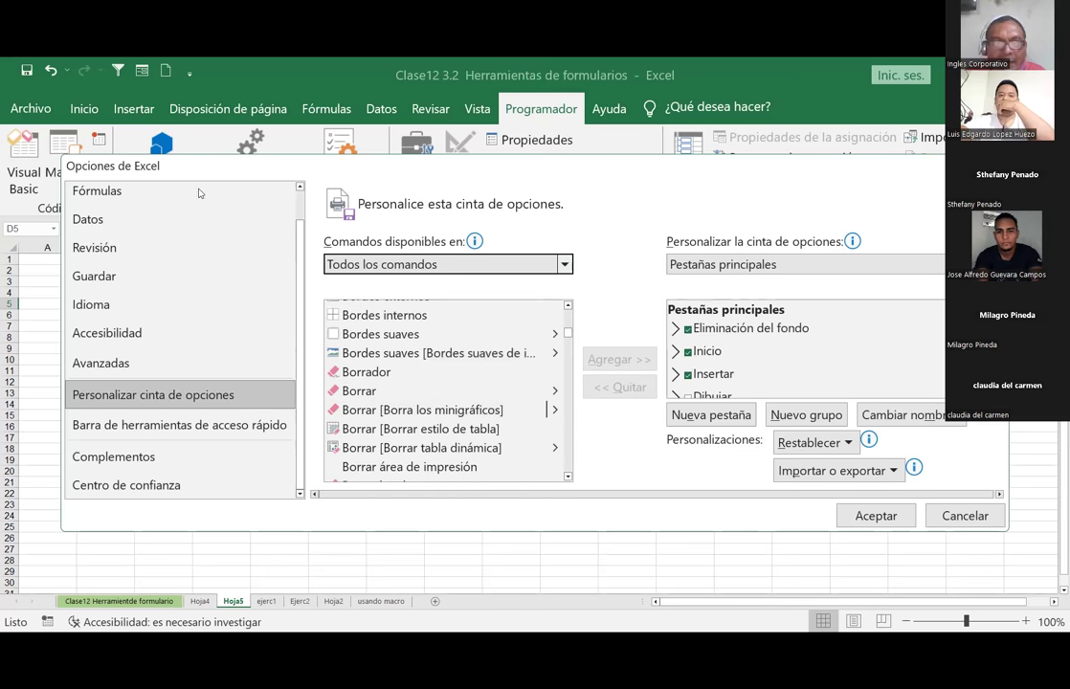
{"action": "key", "text": "Escape"}
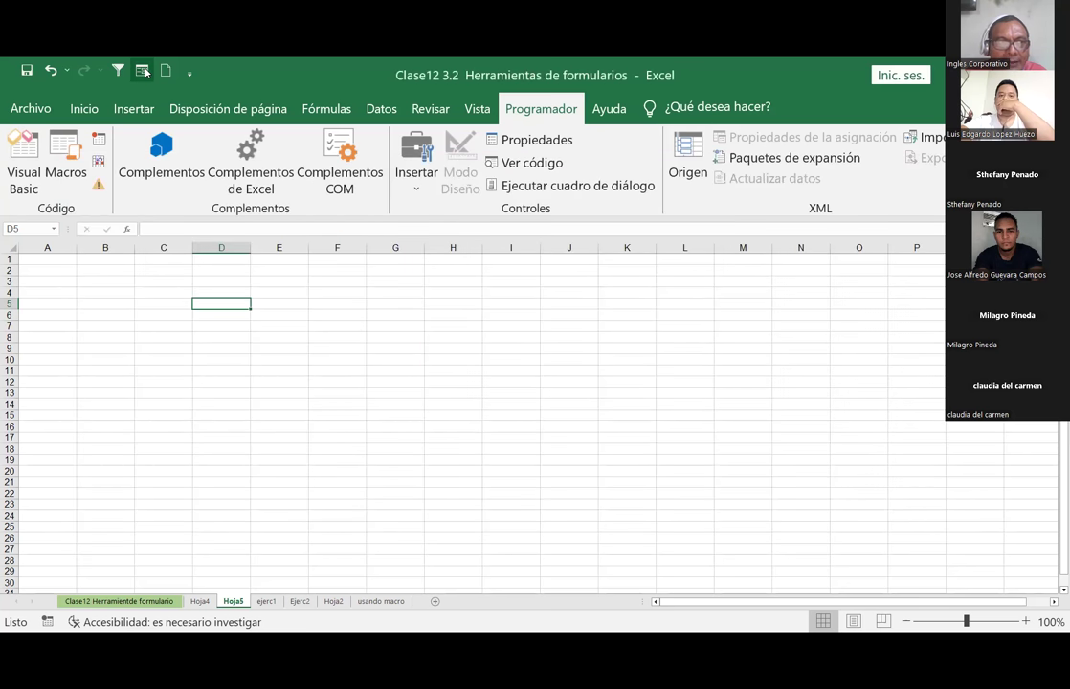
{"action": "right_click", "coordinate": [143, 72]}
{"action": "left_click", "coordinate": [140, 73]}
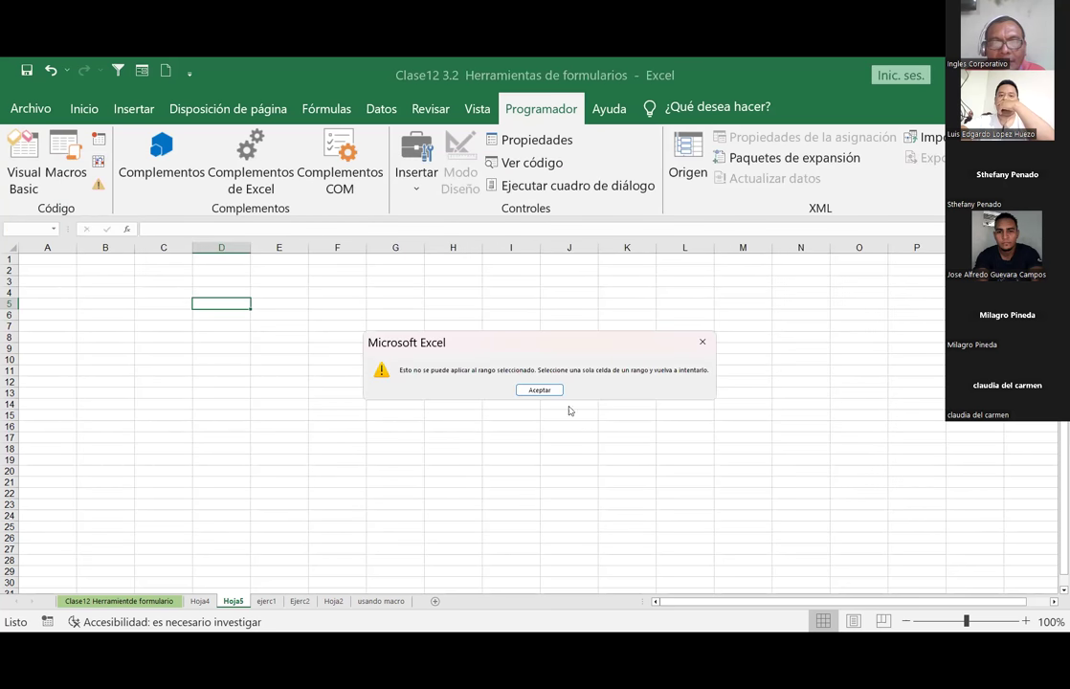
{"action": "key", "text": "Return"}
{"action": "left_click", "coordinate": [190, 73]}
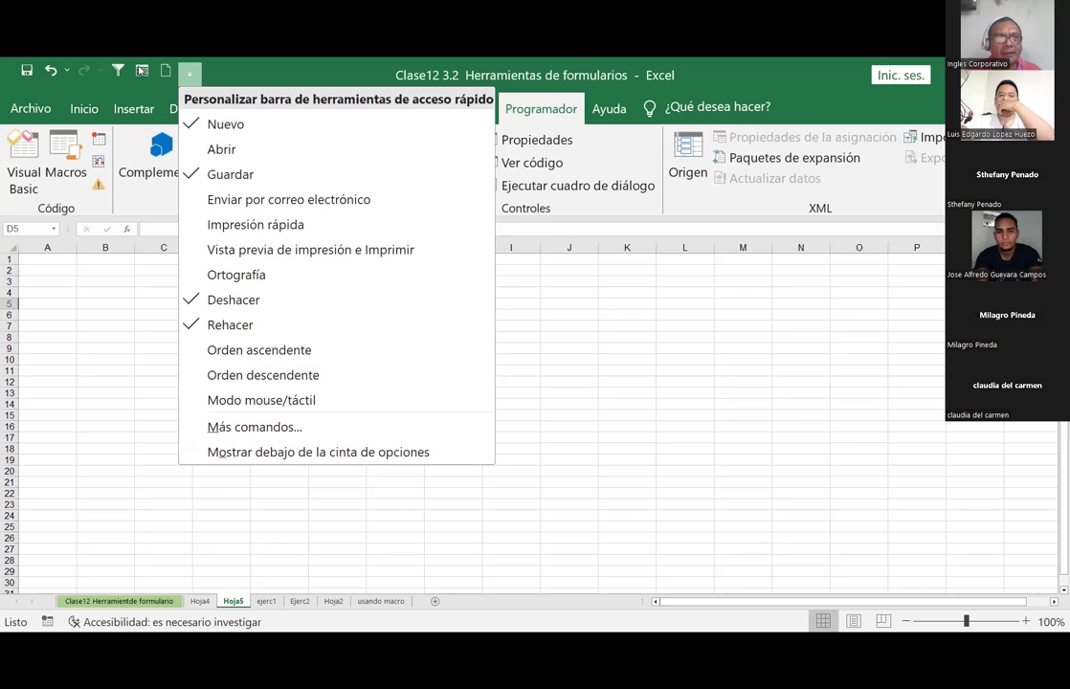
{"action": "right_click", "coordinate": [141, 70]}
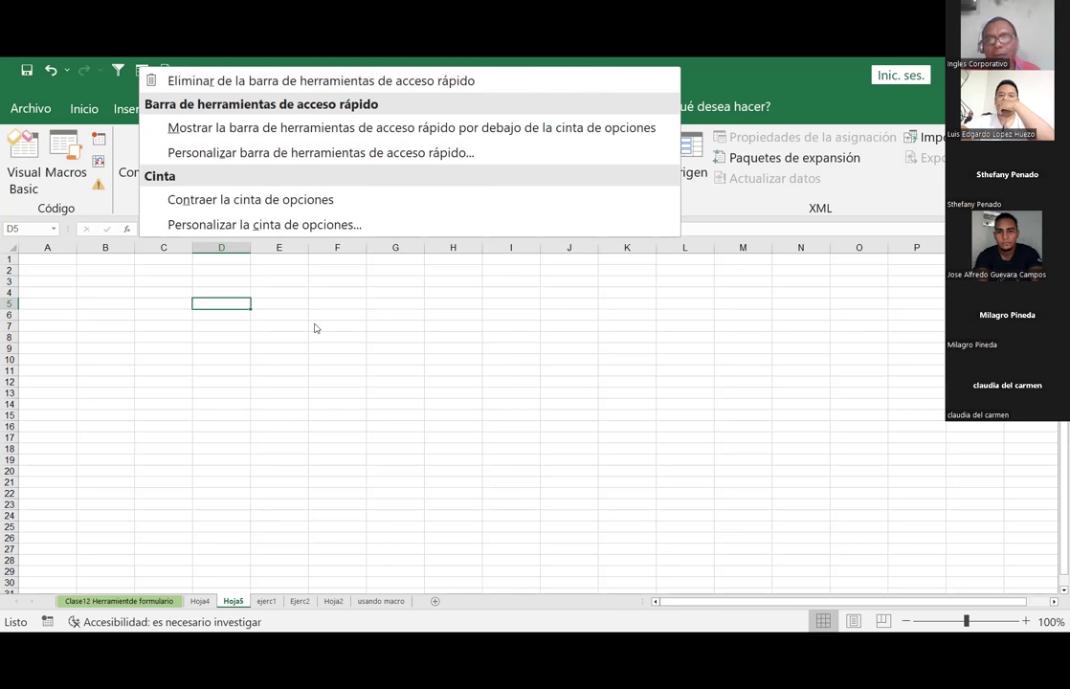
{"action": "left_click", "coordinate": [191, 275]}
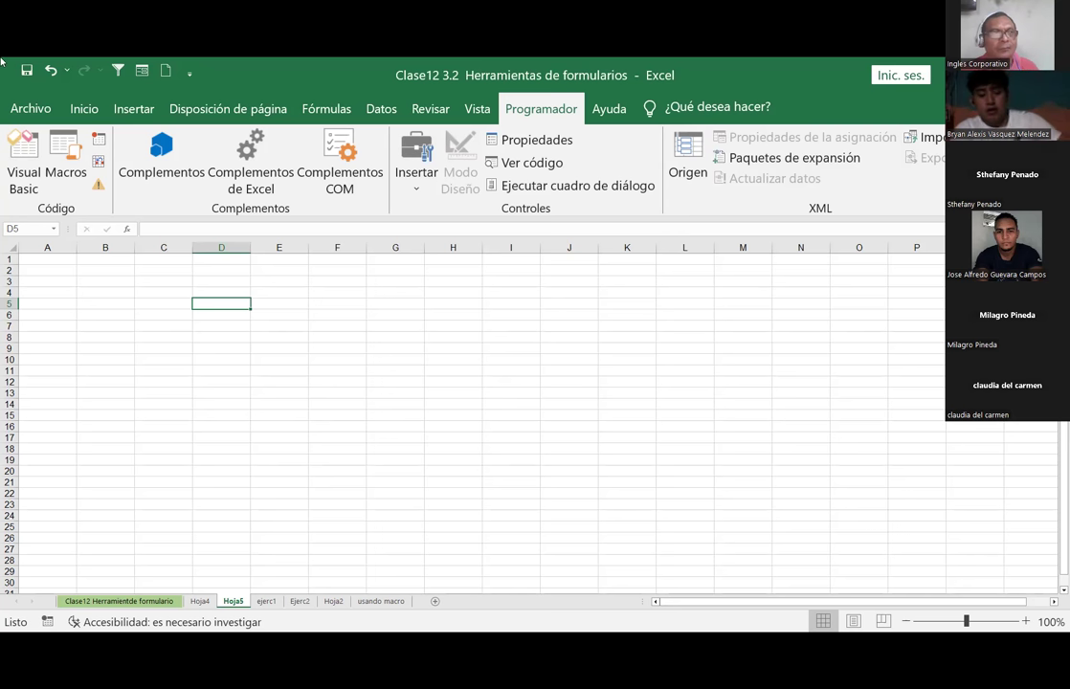
{"action": "left_click", "coordinate": [33, 110]}
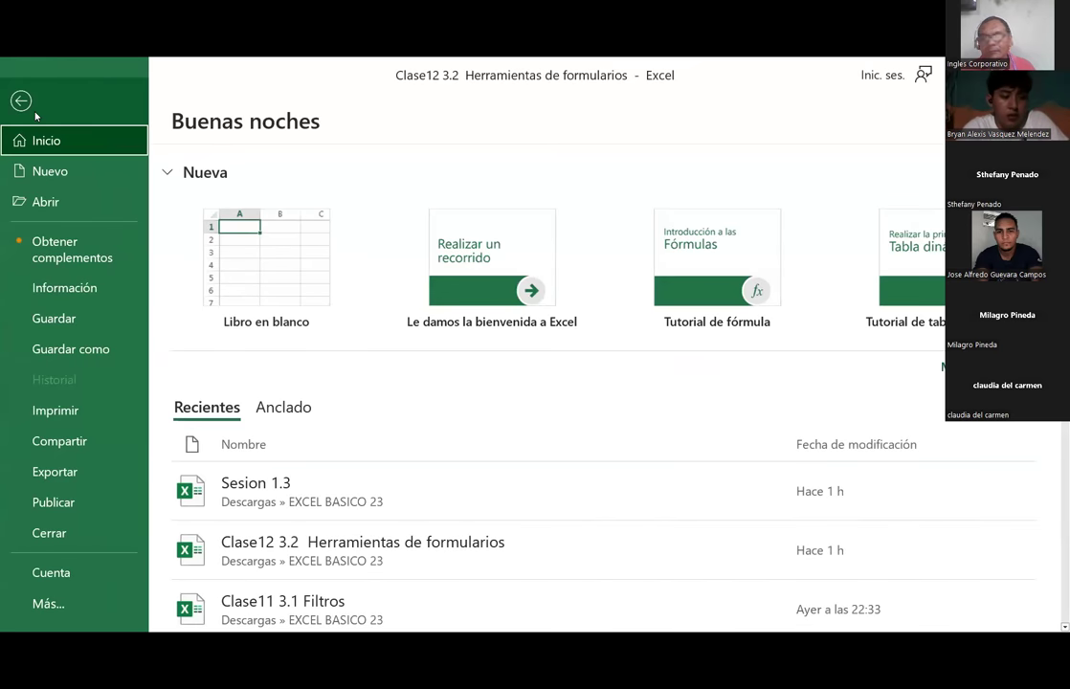
{"action": "left_click", "coordinate": [51, 604]}
{"action": "left_click", "coordinate": [204, 603]}
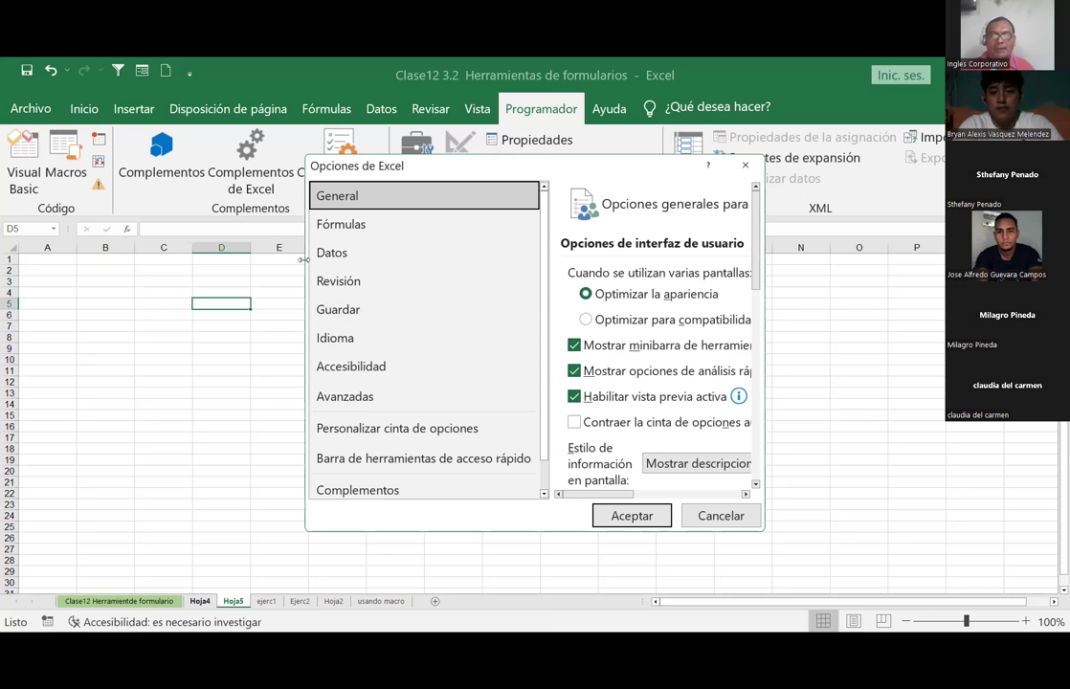
{"action": "scroll", "coordinate": [345, 254], "scroll_direction": "down", "scroll_amount": 1}
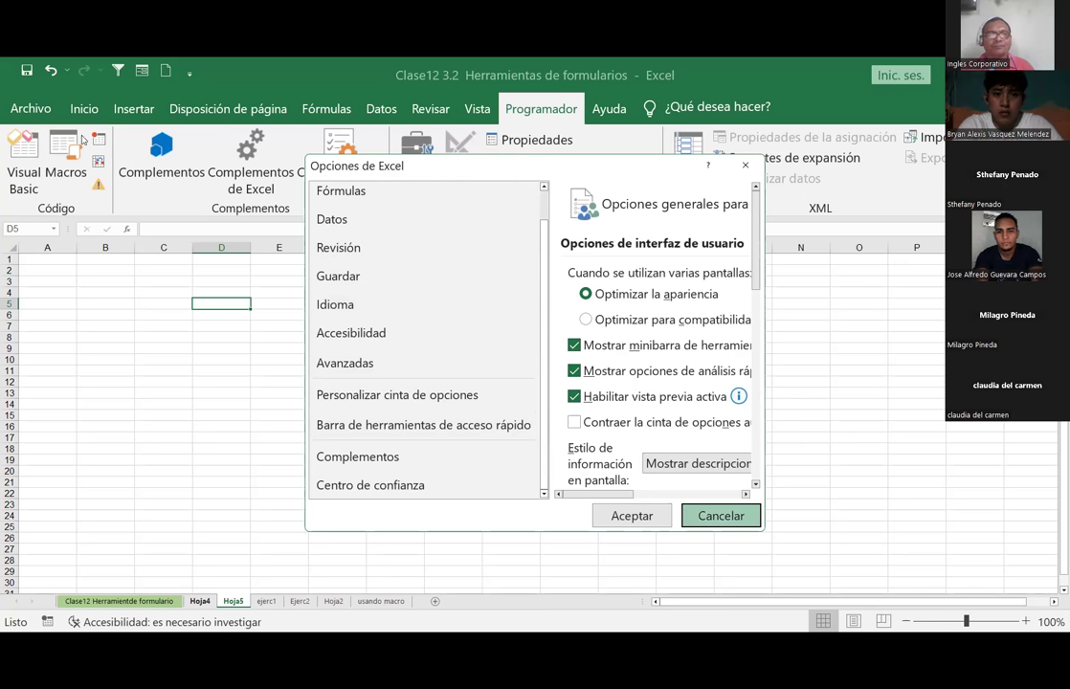
{"action": "left_click", "coordinate": [719, 517]}
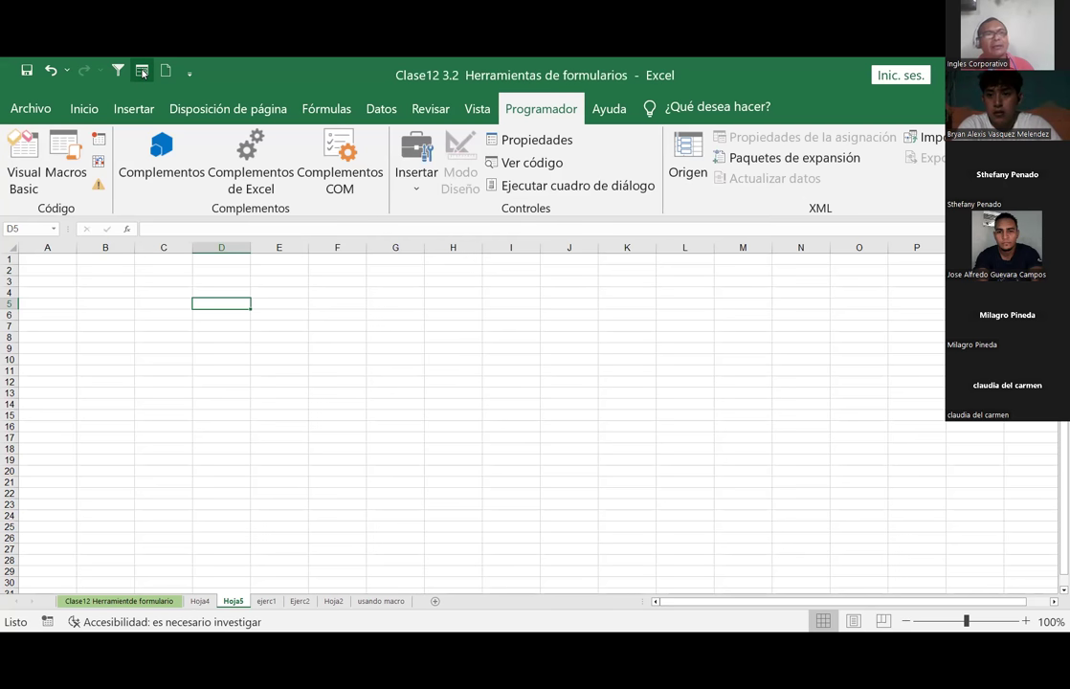
{"action": "right_click", "coordinate": [141, 72]}
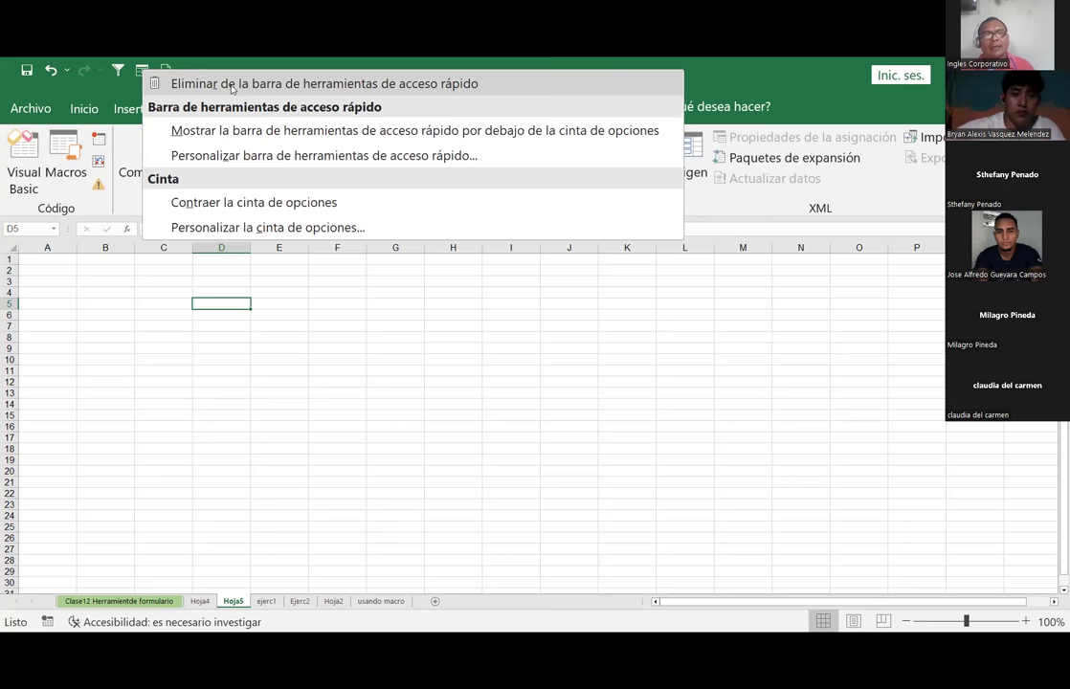
{"action": "left_click", "coordinate": [232, 422]}
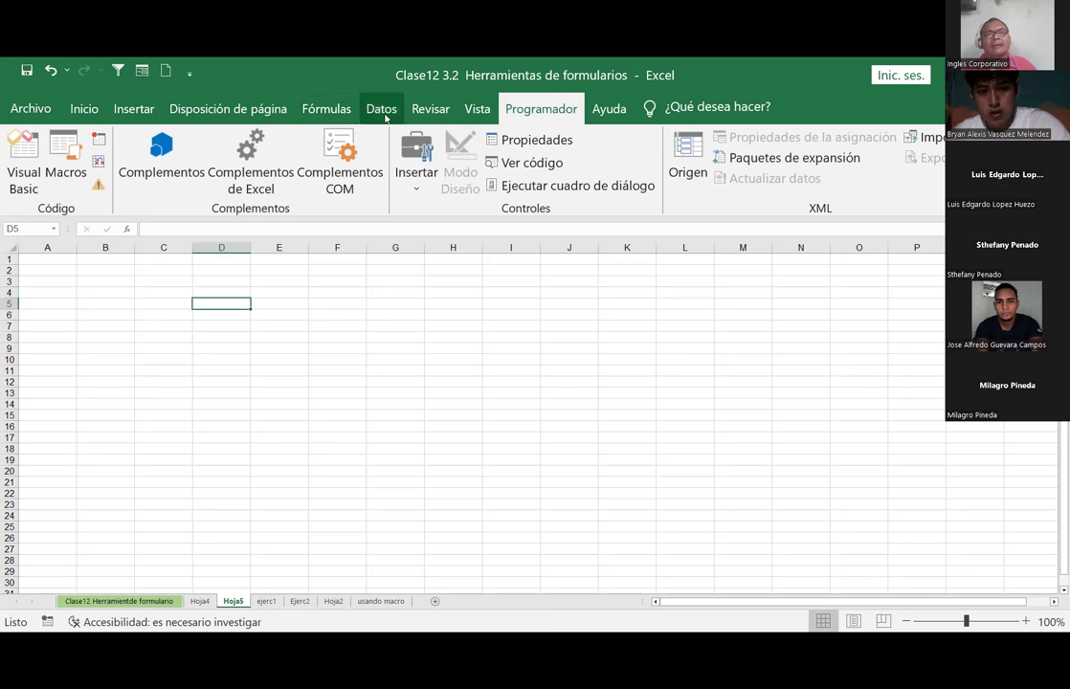
{"action": "left_click", "coordinate": [478, 111]}
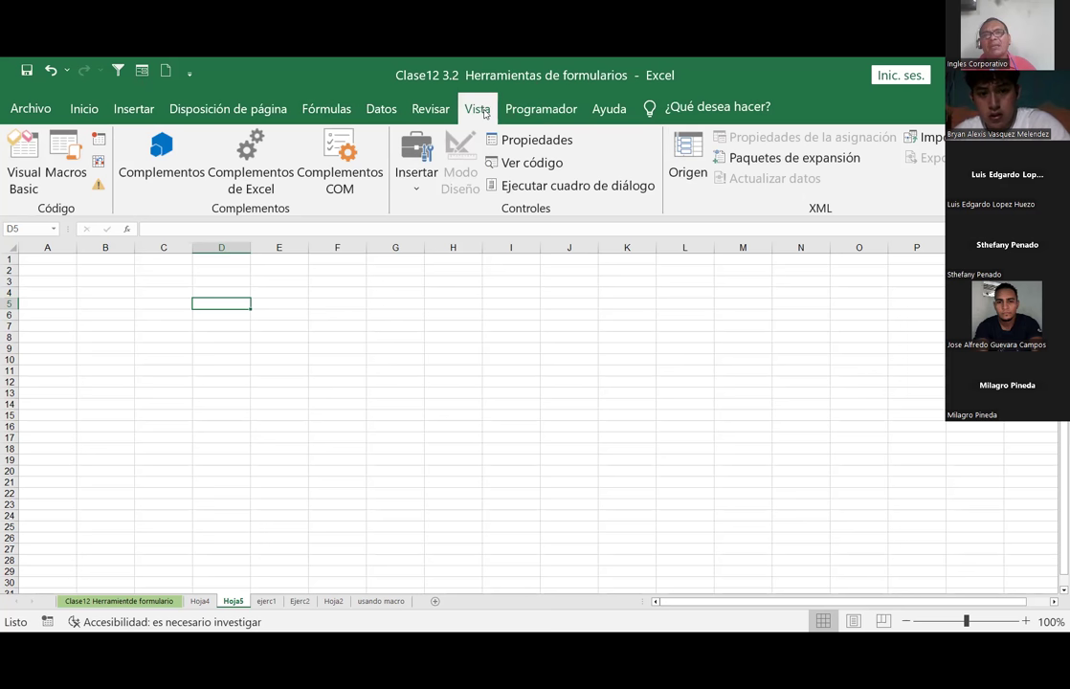
{"action": "left_click", "coordinate": [545, 112]}
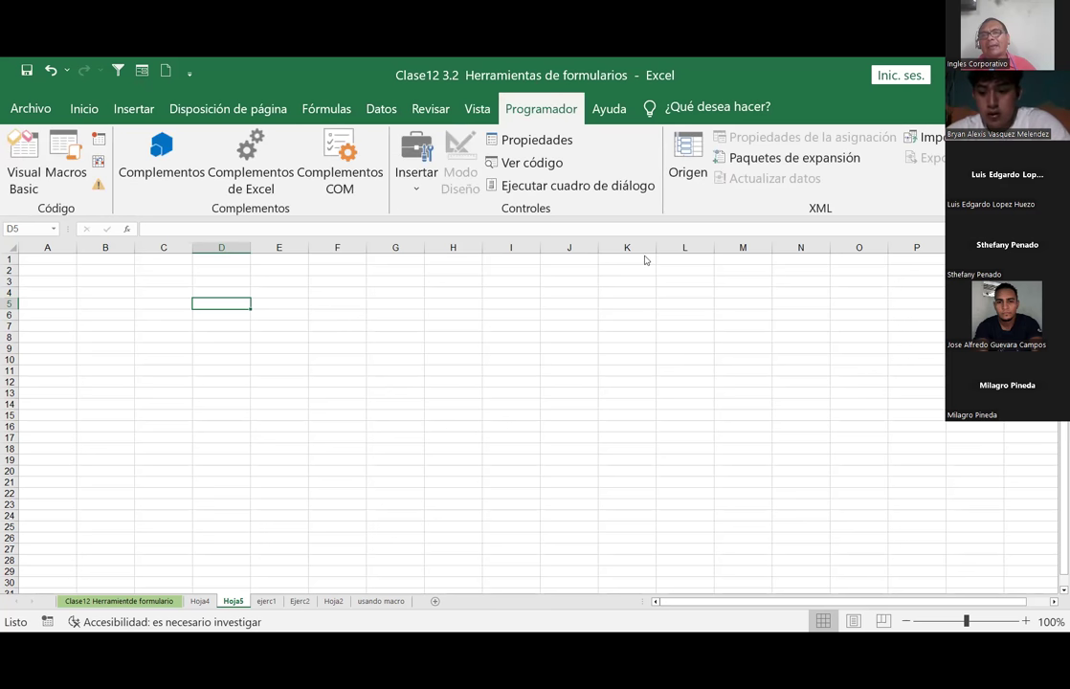
{"action": "left_click", "coordinate": [190, 169]}
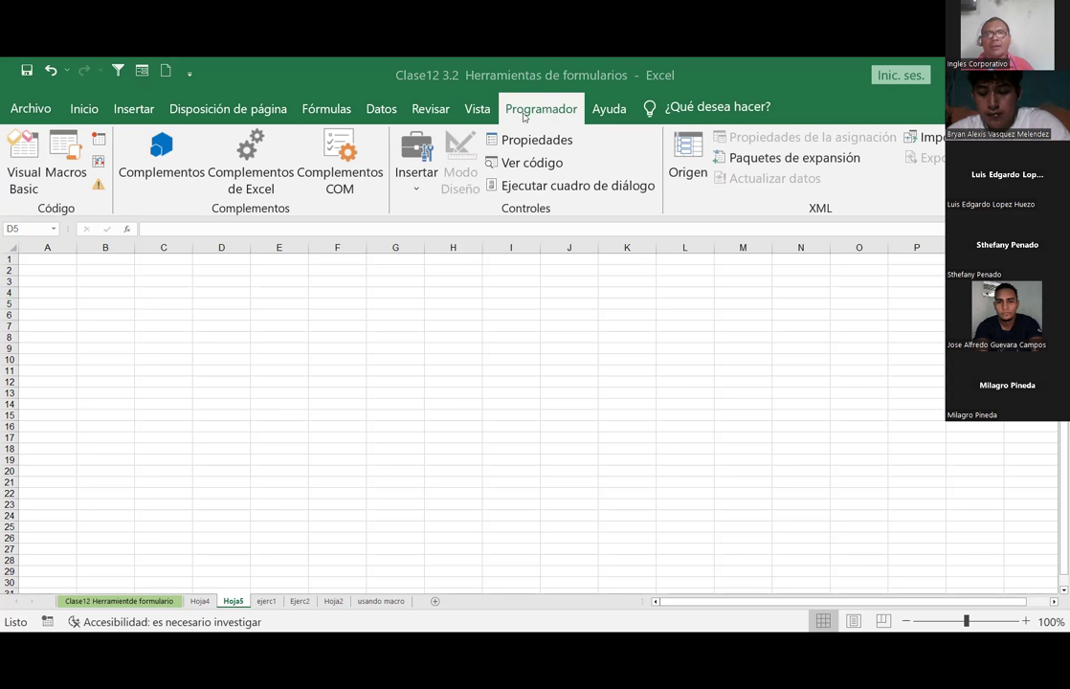
{"action": "left_click", "coordinate": [532, 163]}
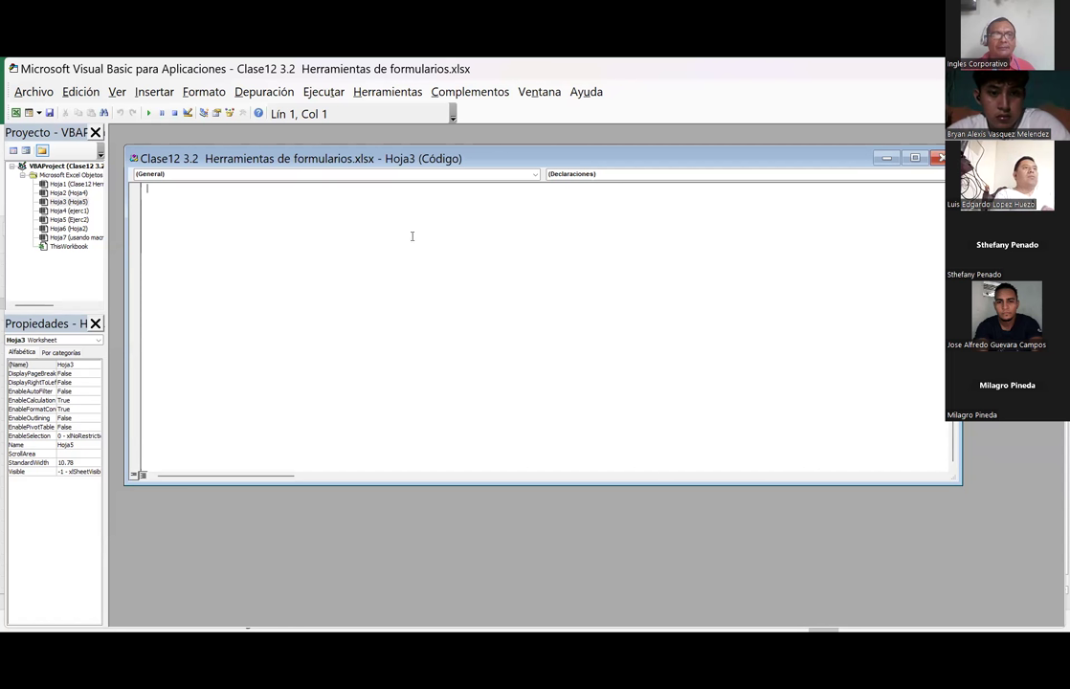
{"action": "left_click", "coordinate": [75, 184]}
{"action": "left_click", "coordinate": [82, 194]}
{"action": "left_click", "coordinate": [69, 202]}
{"action": "left_click", "coordinate": [68, 211]}
{"action": "left_click", "coordinate": [69, 219]}
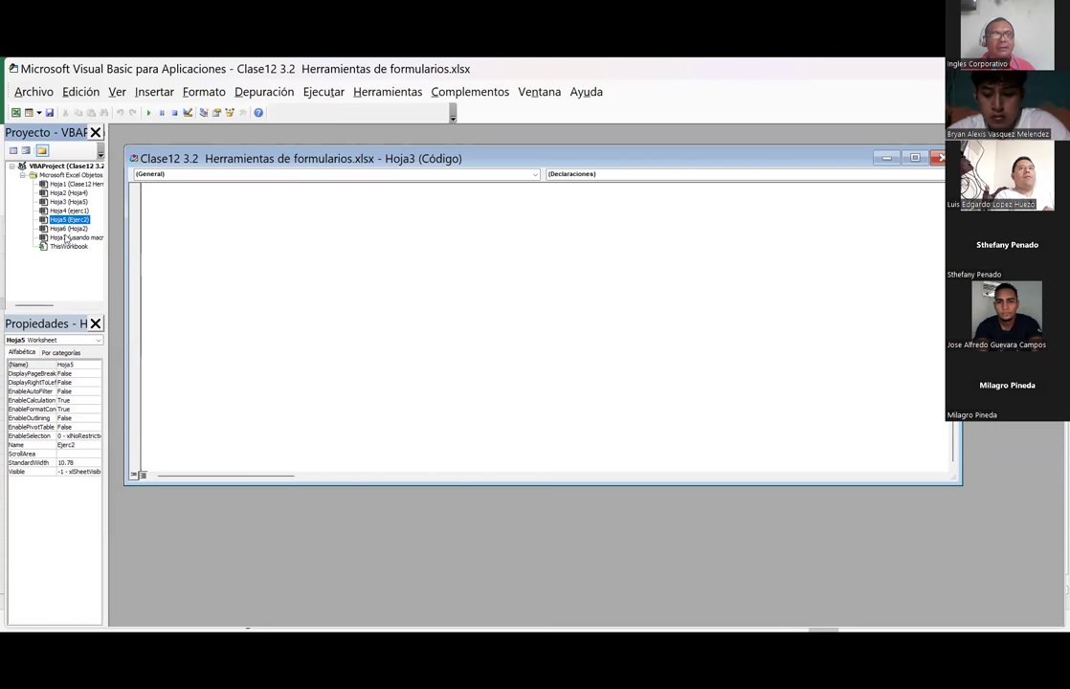
{"action": "left_click", "coordinate": [65, 231]}
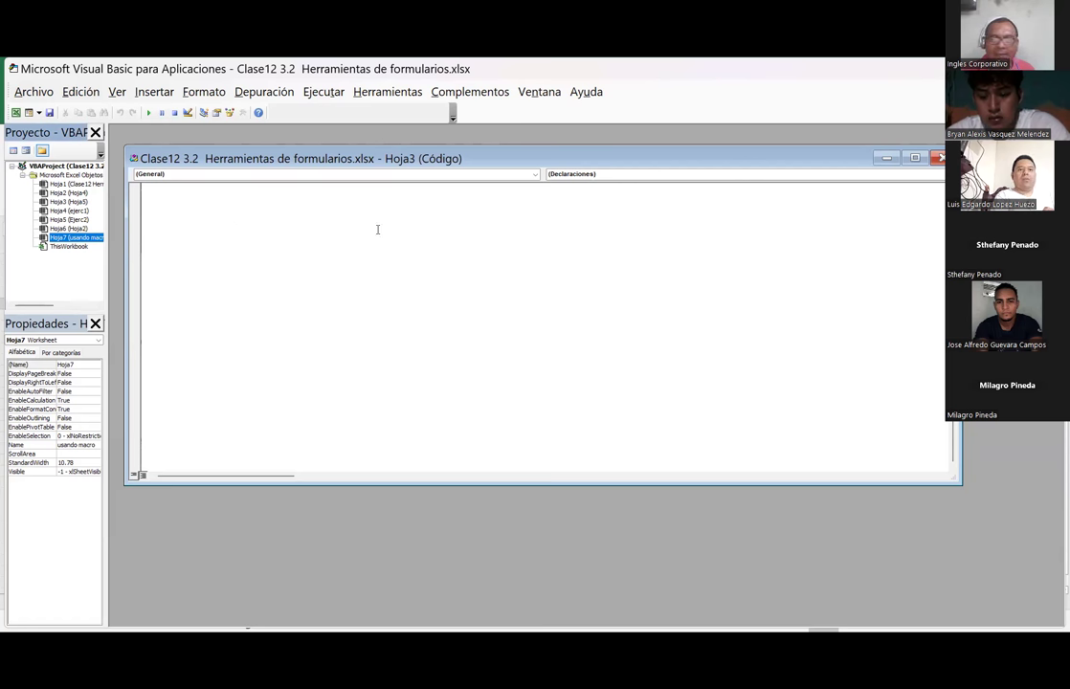
{"action": "left_click", "coordinate": [939, 158]}
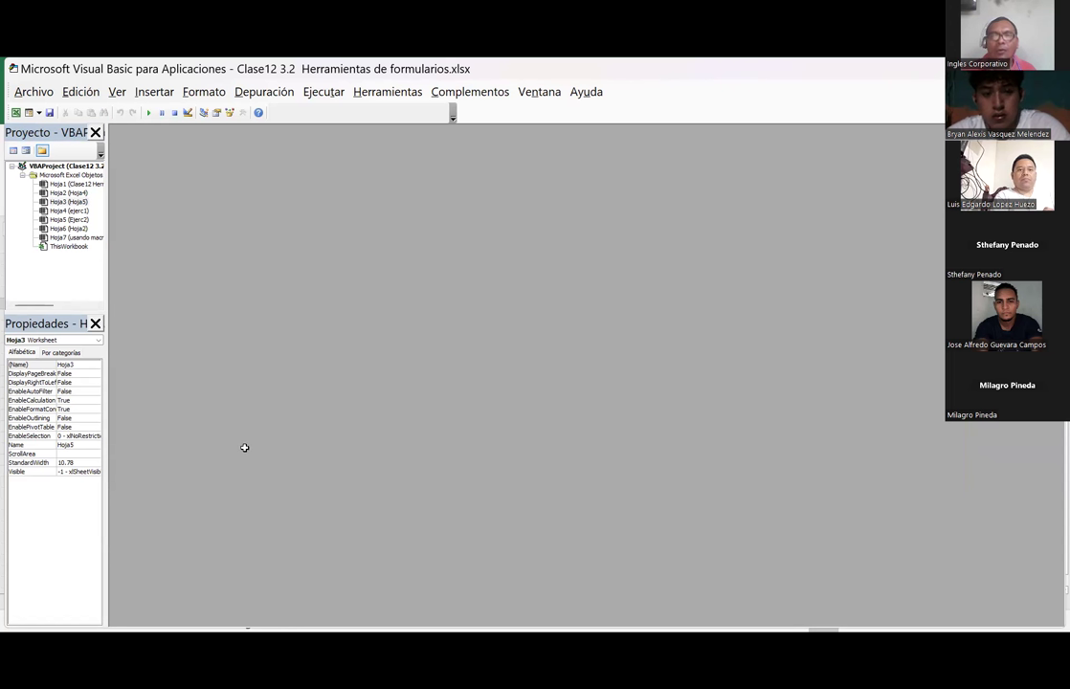
{"action": "key", "text": "alt+F11"}
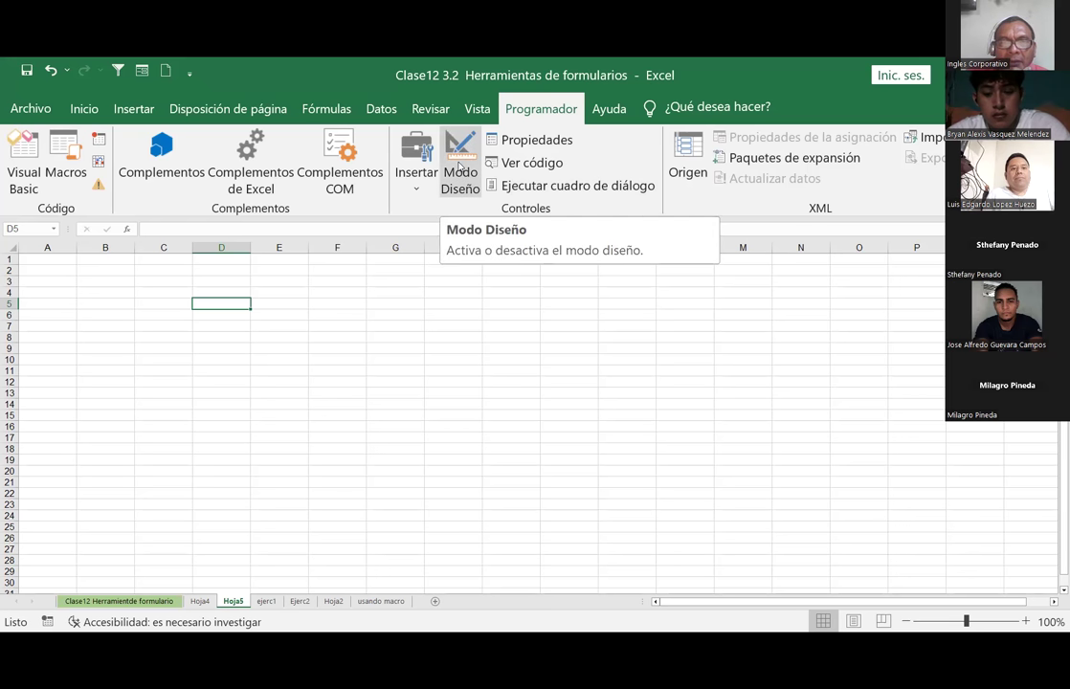
Draw a Casilla checkbox form control at E5, then check row 5's cell formatting without changes
{"action": "left_click", "coordinate": [417, 197]}
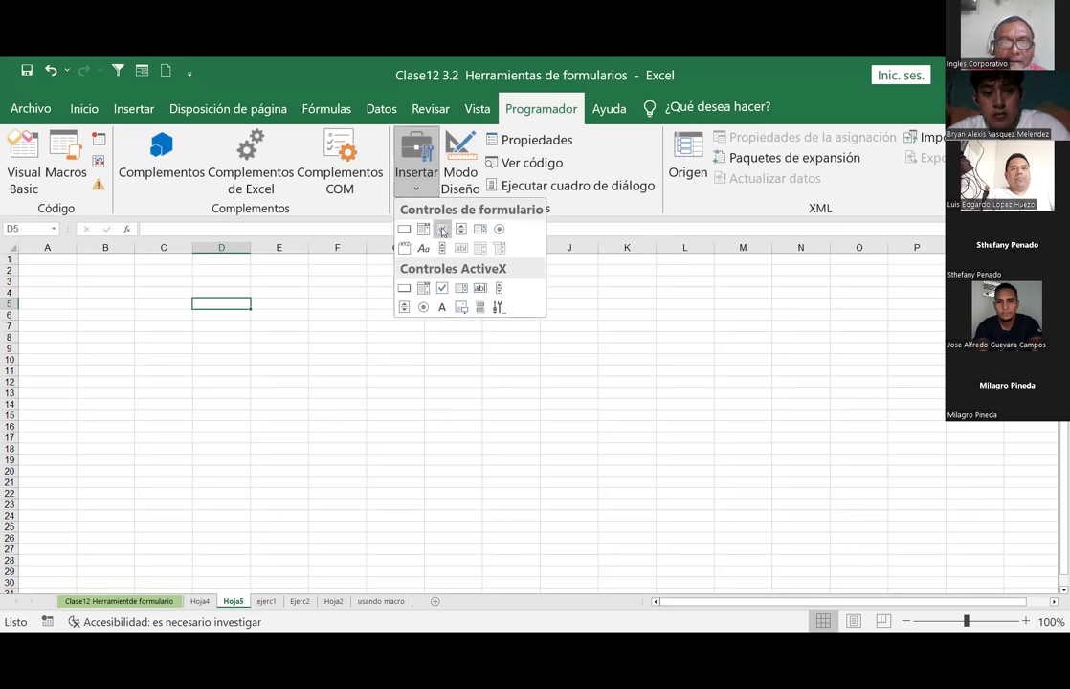
{"action": "left_click", "coordinate": [443, 230]}
{"action": "left_click_drag", "start_coordinate": [262, 296], "coordinate": [292, 312]}
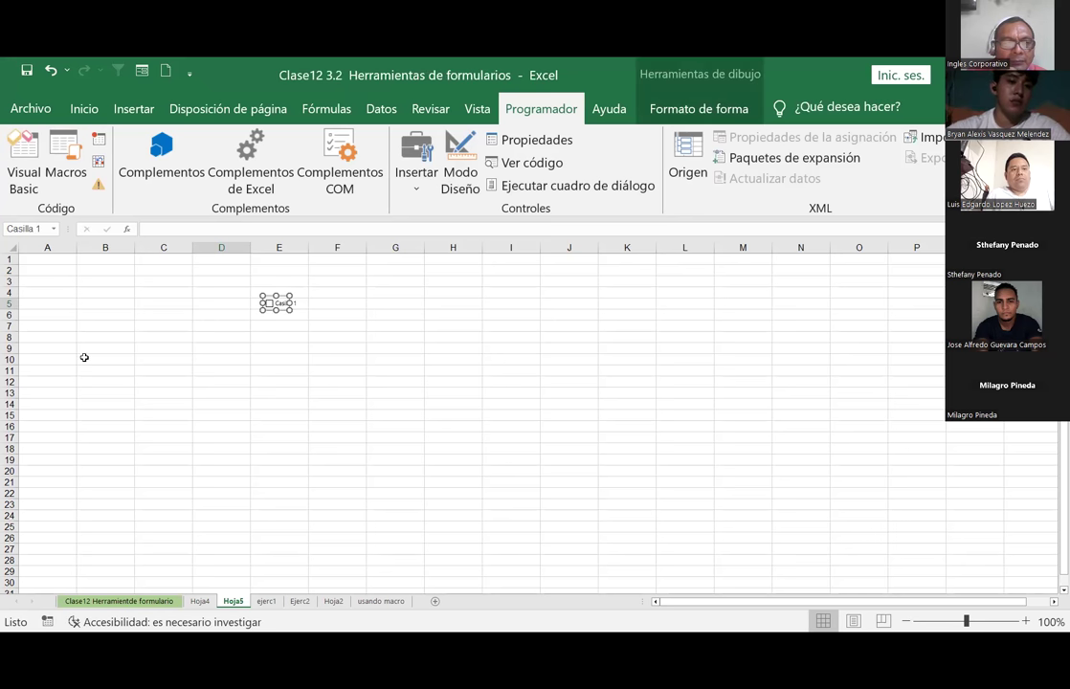
{"action": "right_click", "coordinate": [10, 305]}
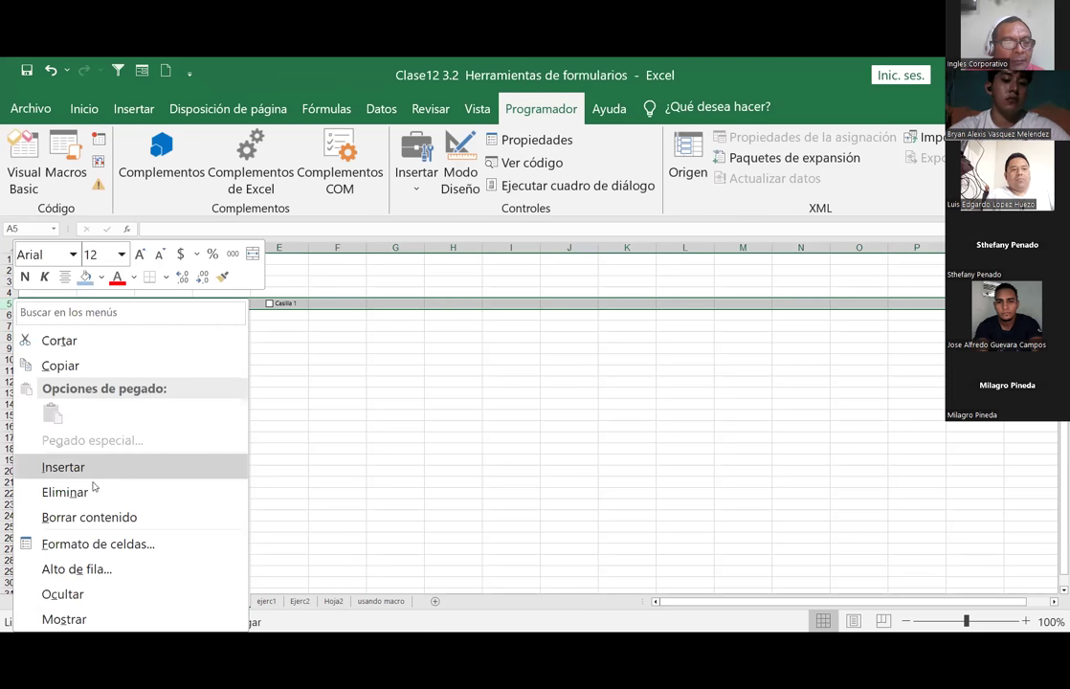
{"action": "left_click", "coordinate": [127, 545]}
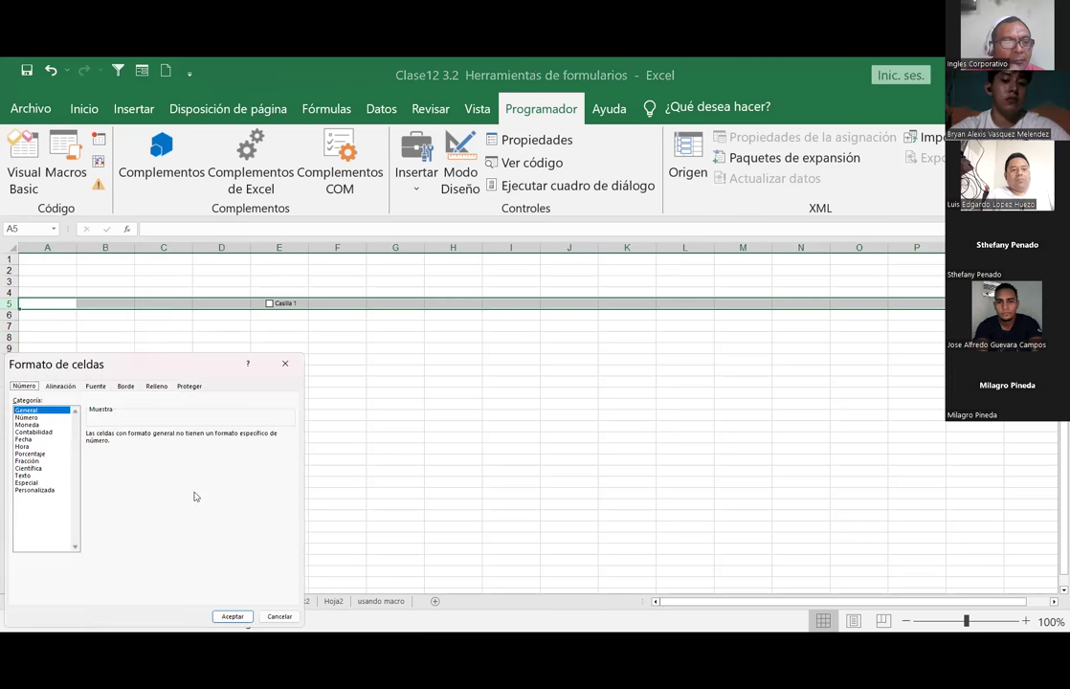
{"action": "left_click", "coordinate": [280, 616]}
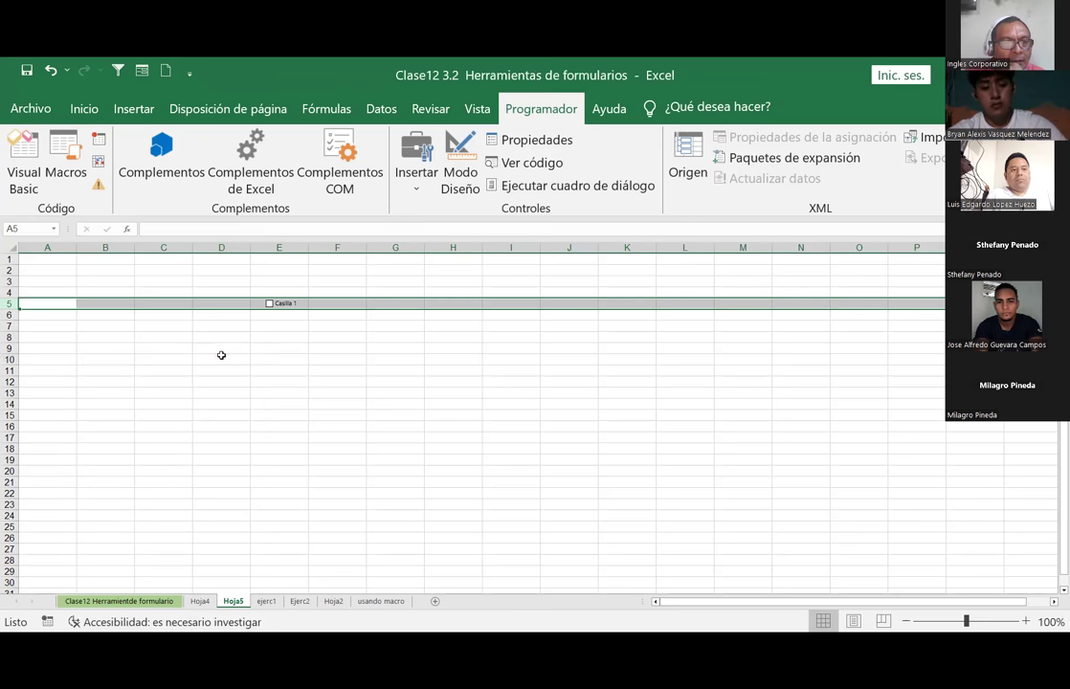
{"action": "left_click", "coordinate": [221, 357]}
Test Casilla 1 by ticking and unticking it, then select cell B5
{"action": "left_click", "coordinate": [284, 305]}
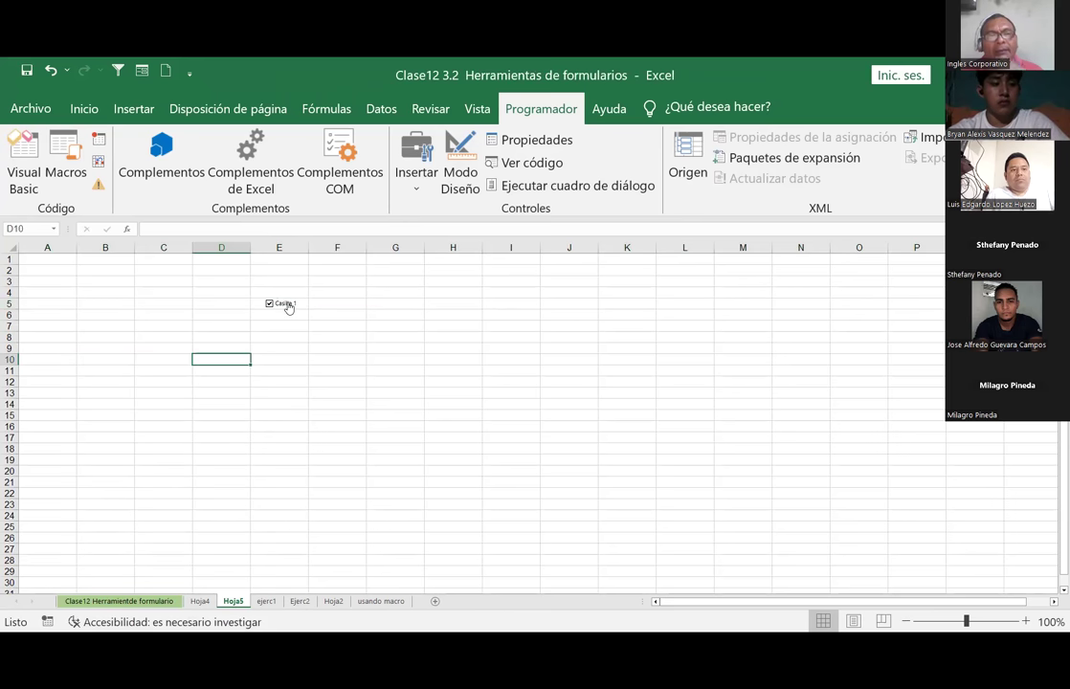
{"action": "left_click", "coordinate": [288, 305]}
{"action": "left_click", "coordinate": [222, 300]}
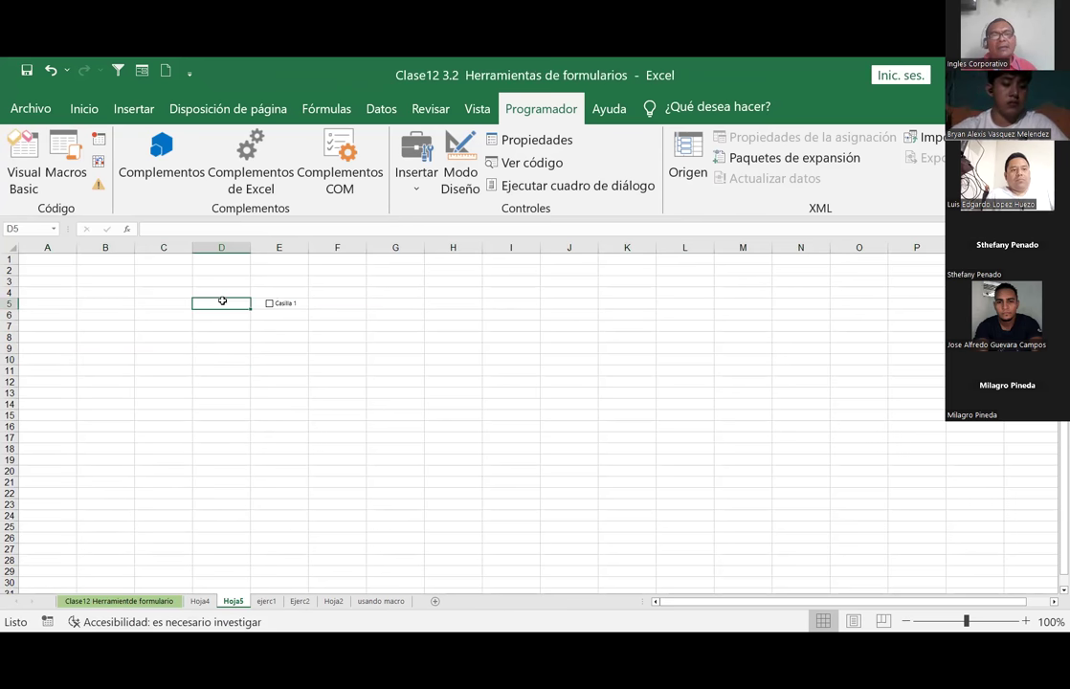
{"action": "left_click", "coordinate": [115, 306]}
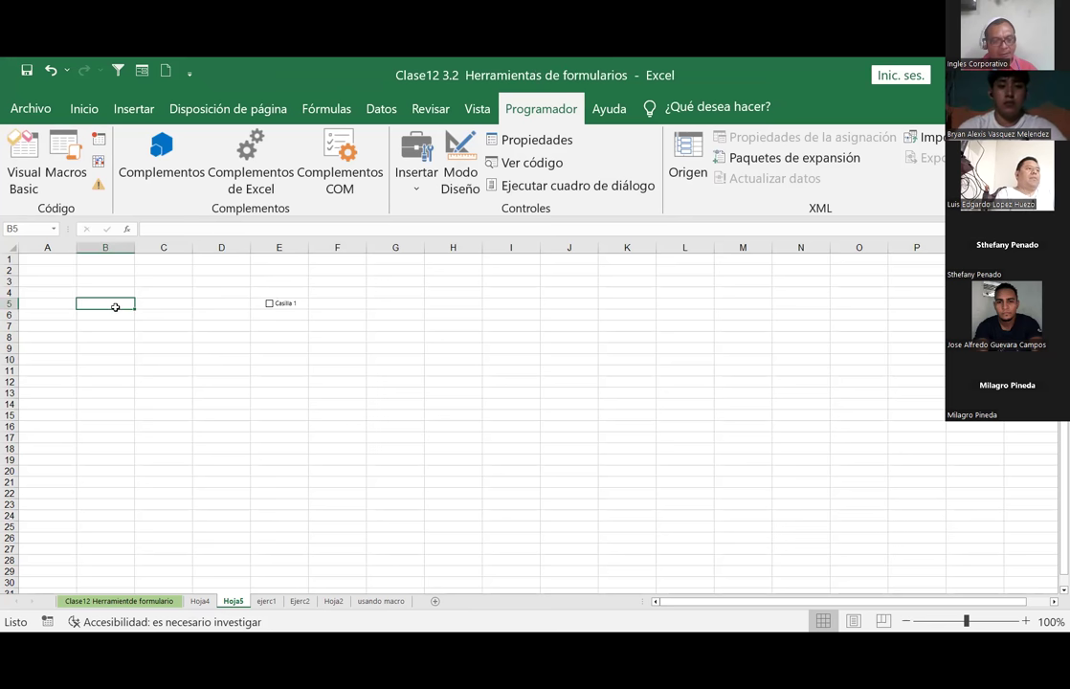
Enter '1- Sabe modificar la barra de acceco rapido' in B5 and widen column B to fit
{"action": "type", "text": "1-"}
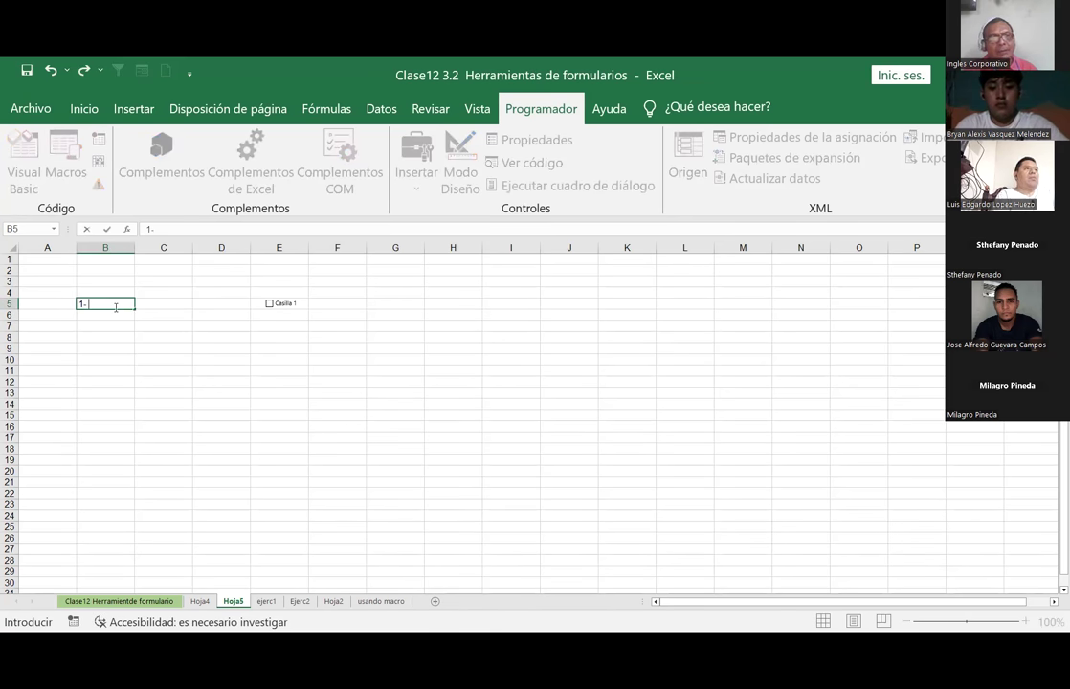
{"action": "type", "text": " Sabe modificr"}
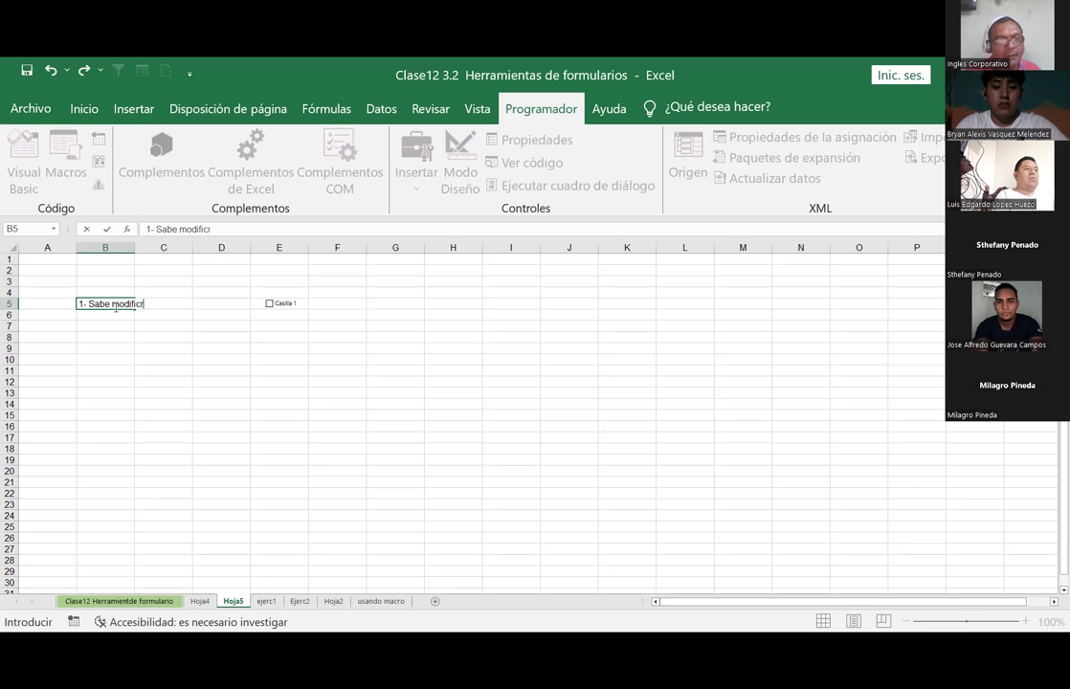
{"action": "type", "text": "ar la "}
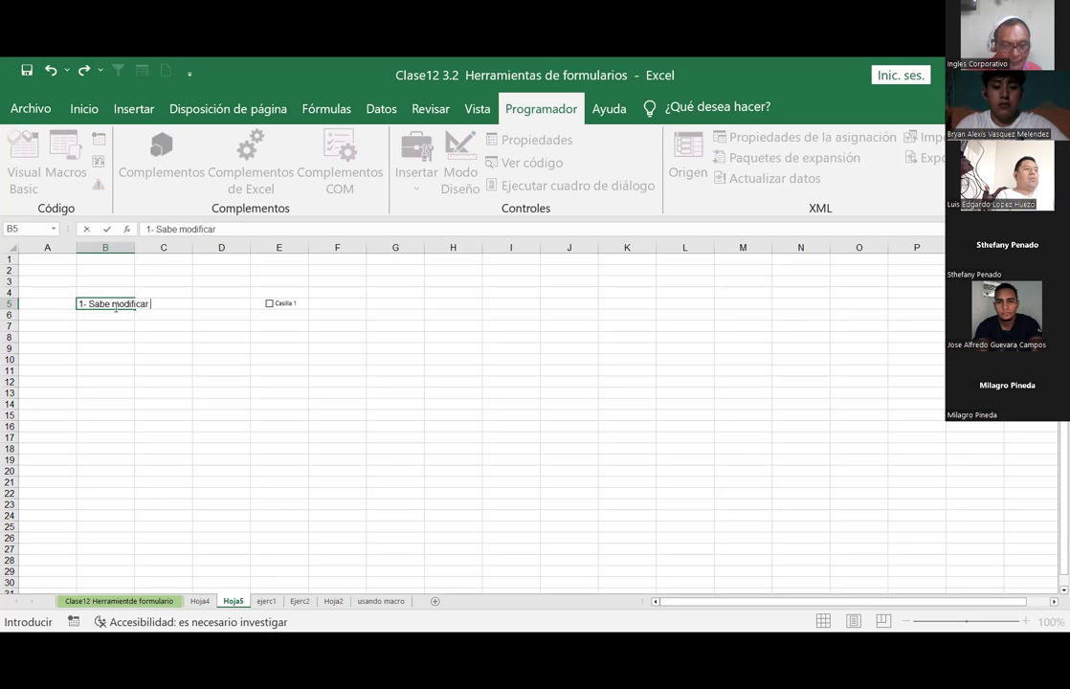
{"action": "type", "text": "barra de acceco rapido"}
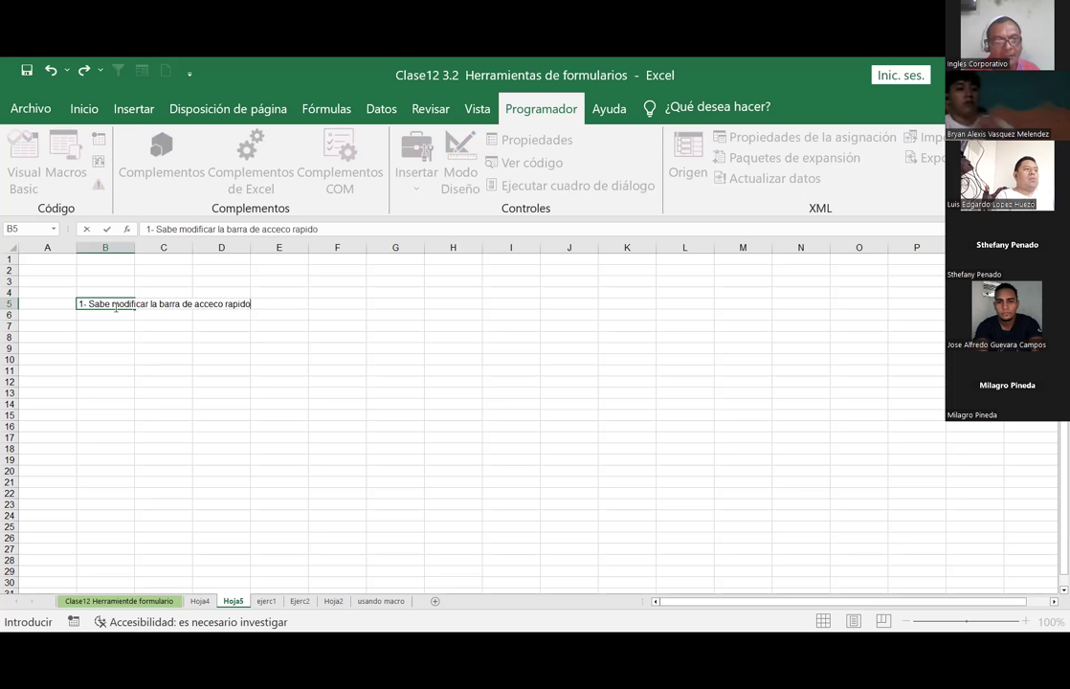
{"action": "key", "text": "ctrl+Return"}
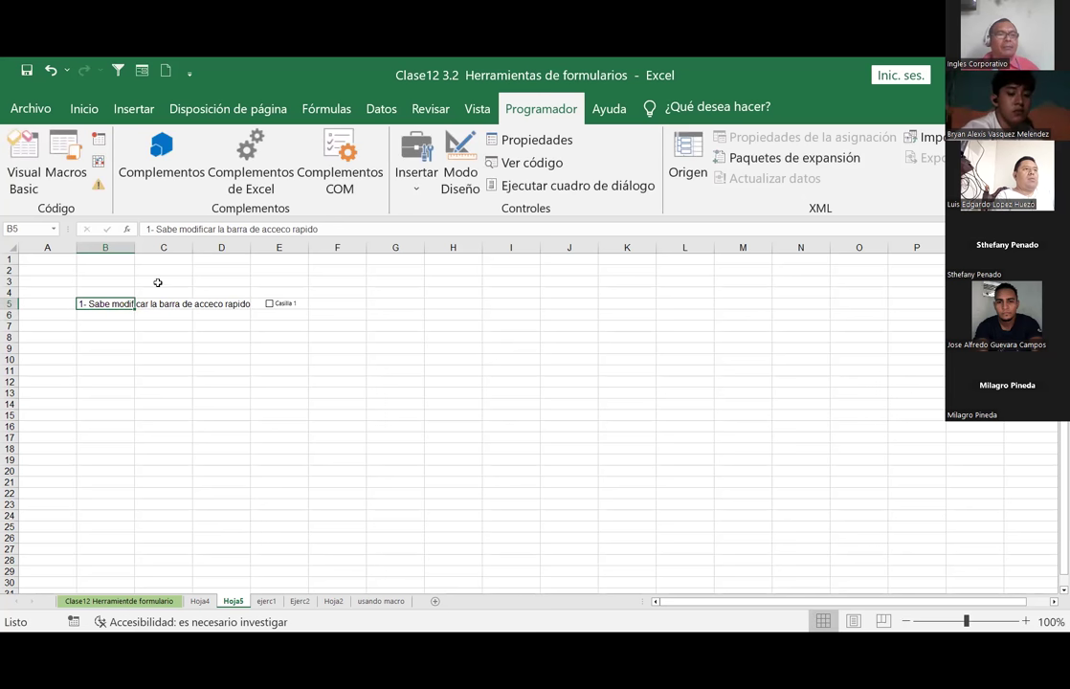
{"action": "mouse_move", "coordinate": [135, 248]}
{"action": "left_mouse_down"}
{"action": "mouse_move", "coordinate": [256, 258]}
{"action": "mouse_move", "coordinate": [343, 248]}
{"action": "left_mouse_up"}
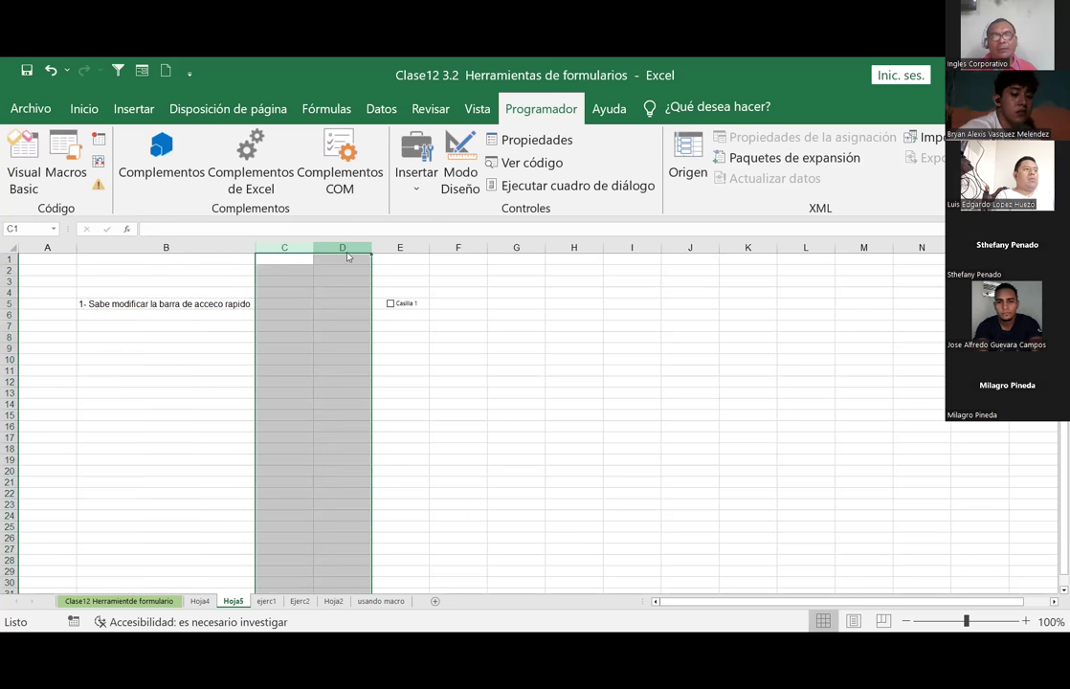
Delete empty columns C and D so Casilla 1 sits beside the item, and tick it
{"action": "key", "text": "ctrl+minus"}
{"action": "left_click", "coordinate": [418, 359]}
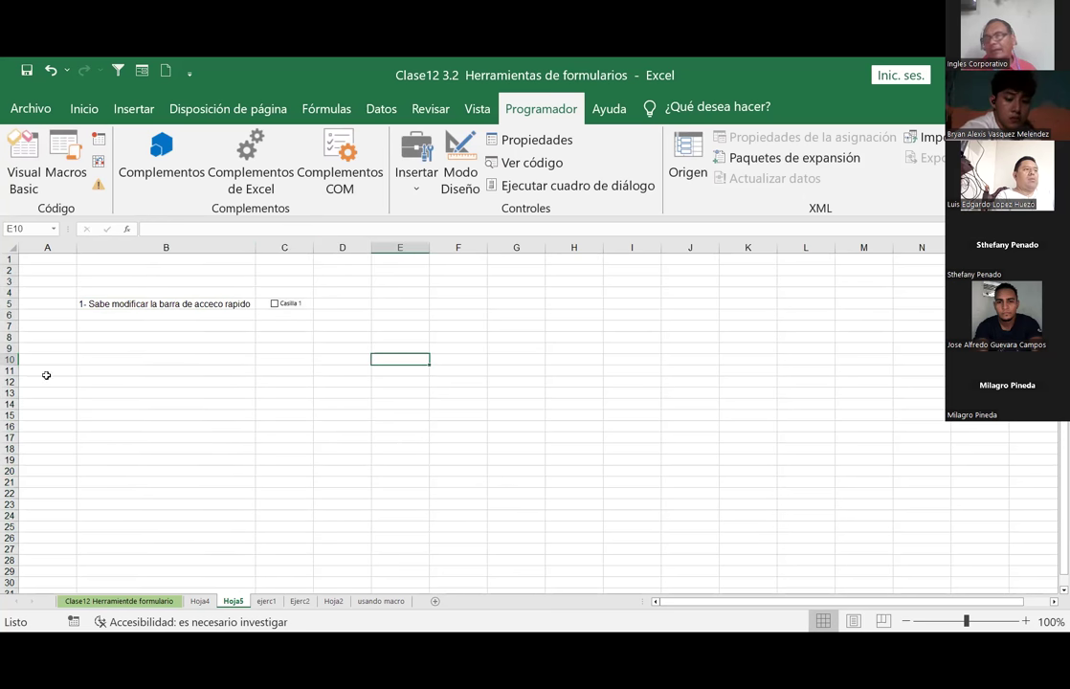
{"action": "left_click", "coordinate": [274, 304]}
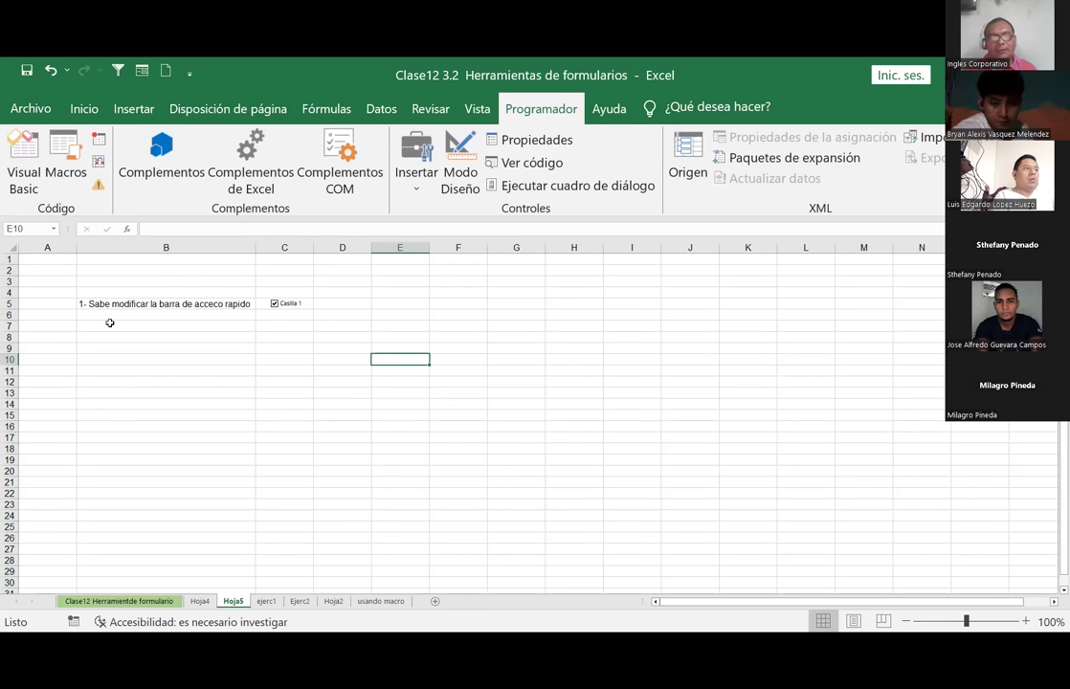
Select the block around the item text and checkbox, such as A5:C14
{"action": "left_click", "coordinate": [61, 301]}
{"action": "left_click_drag", "start_coordinate": [61, 300], "coordinate": [299, 406]}
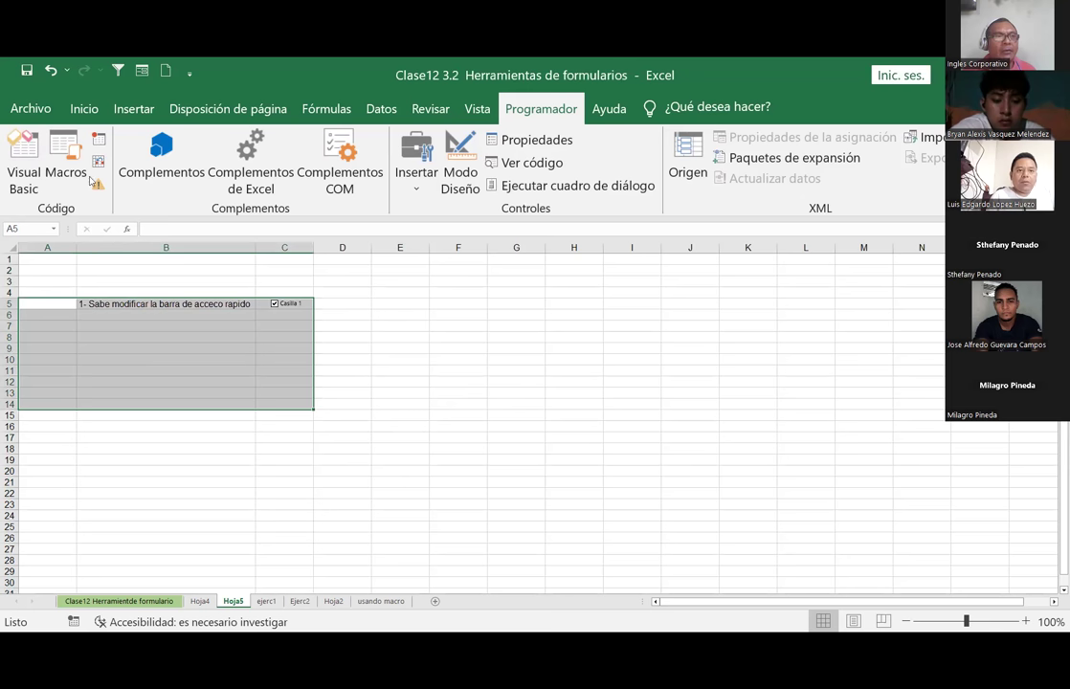
{"action": "left_click", "coordinate": [15, 113]}
{"action": "left_click", "coordinate": [19, 100]}
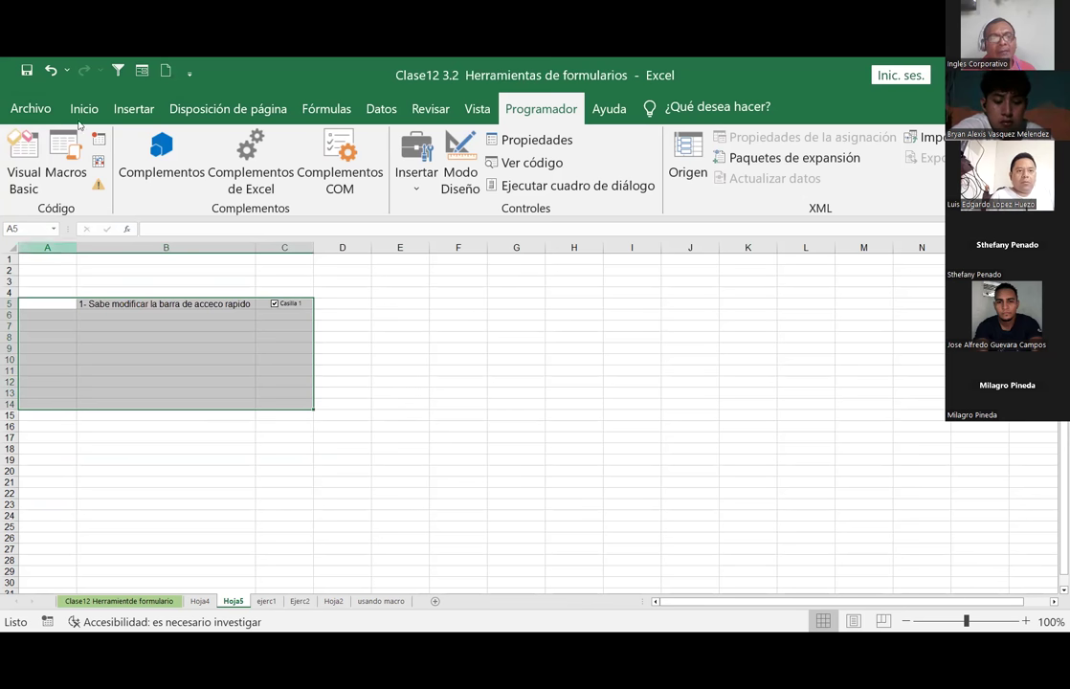
{"action": "left_click", "coordinate": [193, 467]}
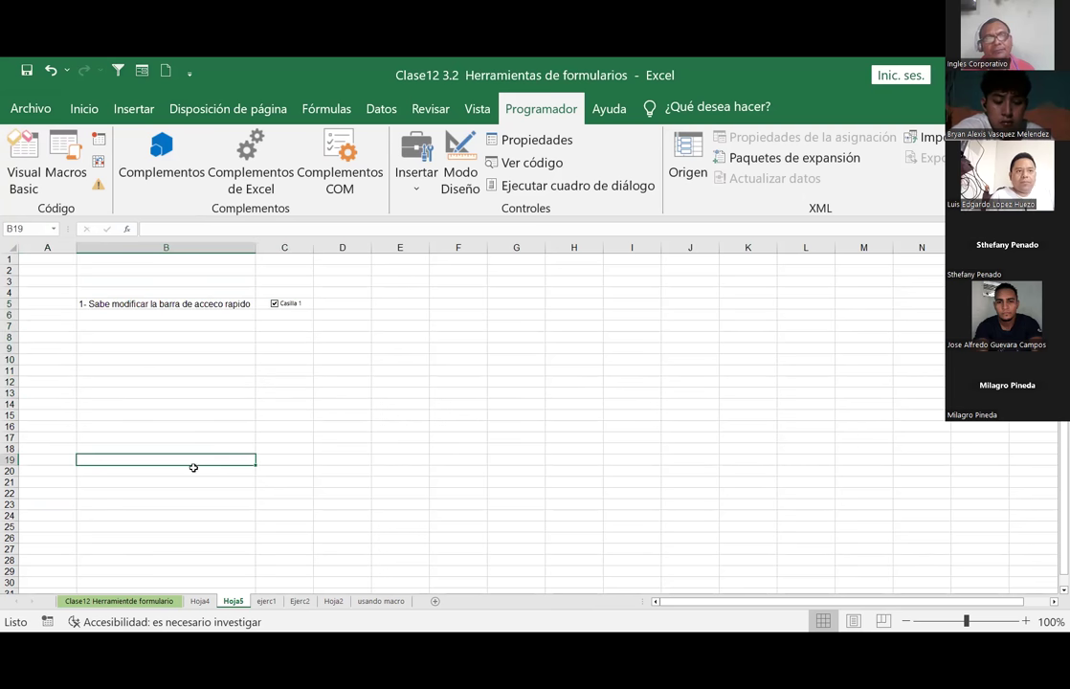
{"action": "left_click_drag", "start_coordinate": [46, 288], "coordinate": [357, 381]}
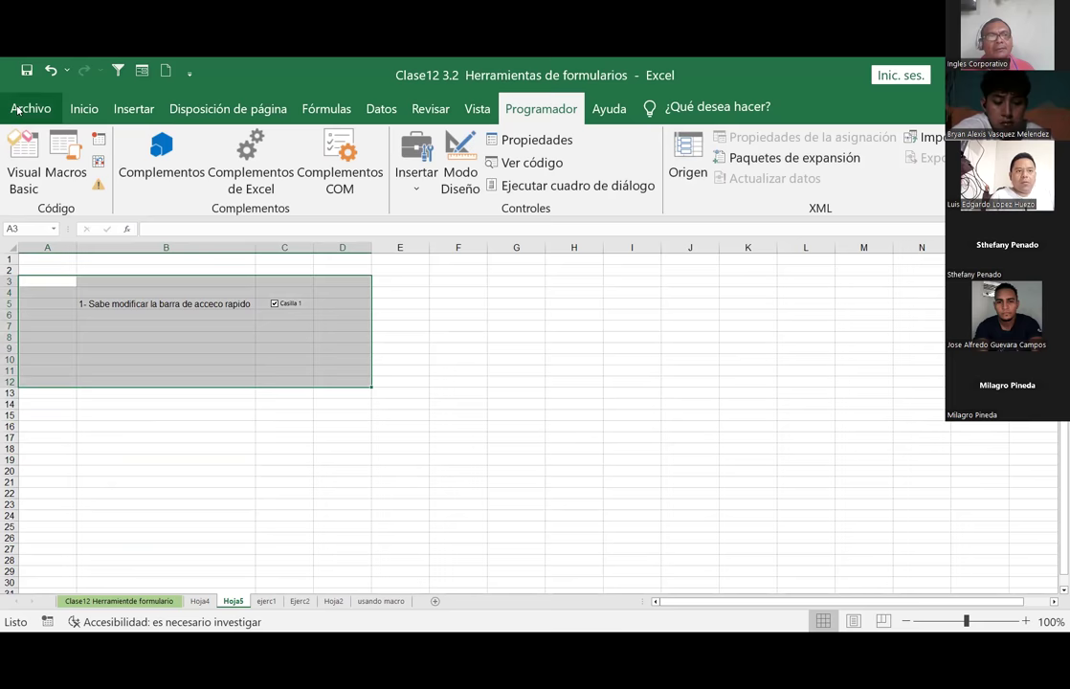
Apply Inicio > Borrar > Borrar todo to block A3:D12, removing its grey fill and text
{"action": "left_click", "coordinate": [28, 108]}
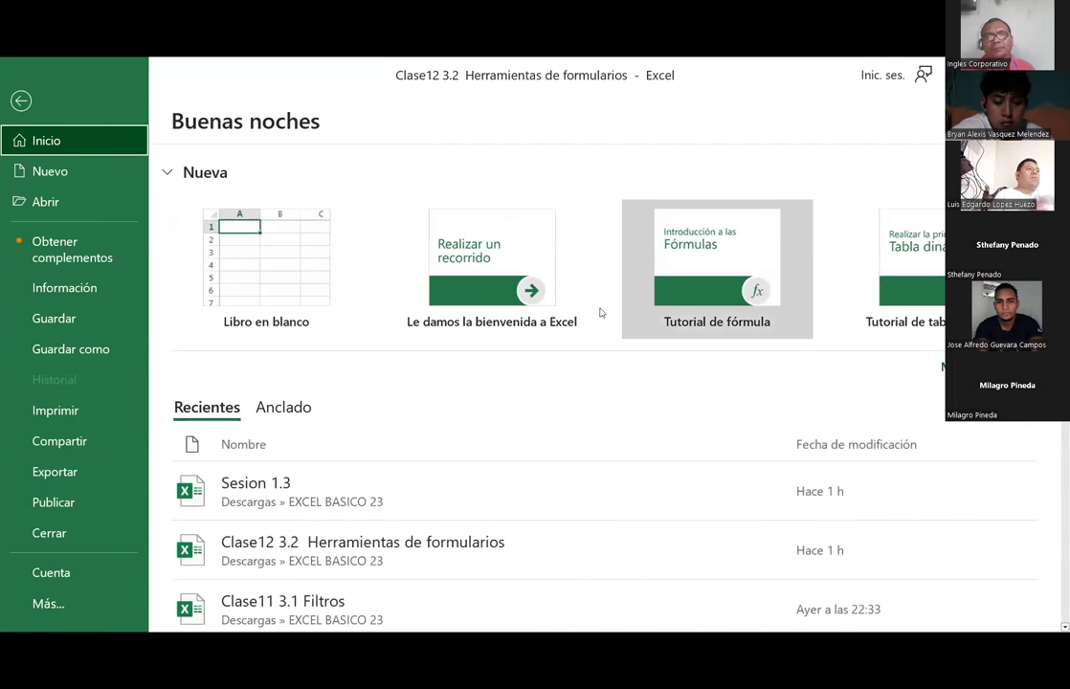
{"action": "left_click", "coordinate": [219, 304]}
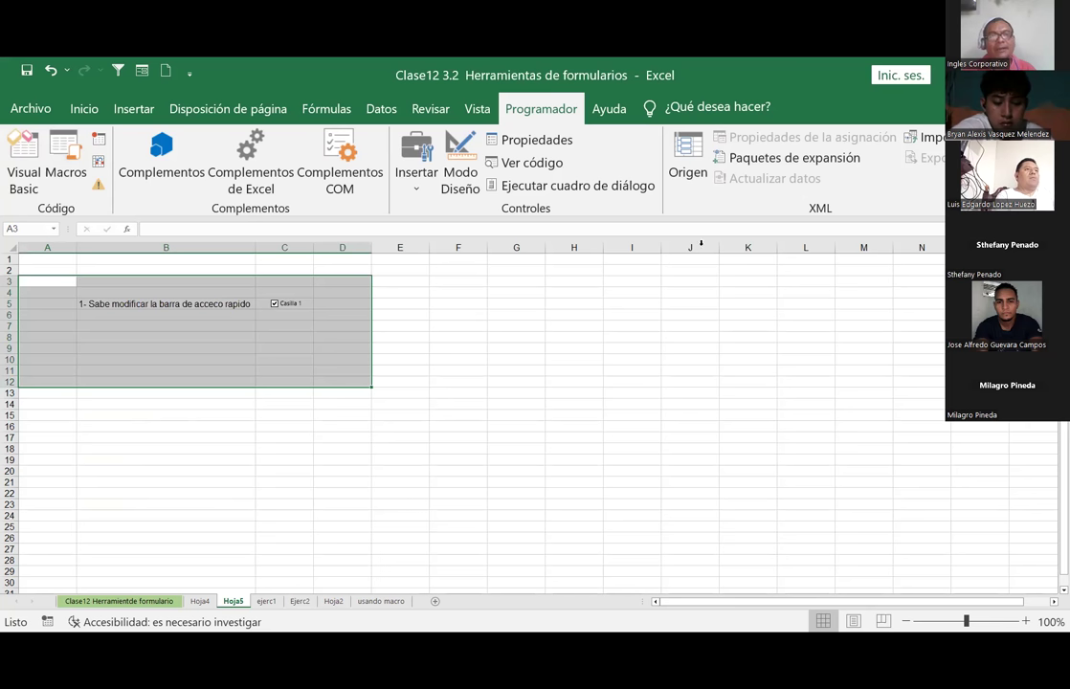
{"action": "left_click", "coordinate": [98, 107]}
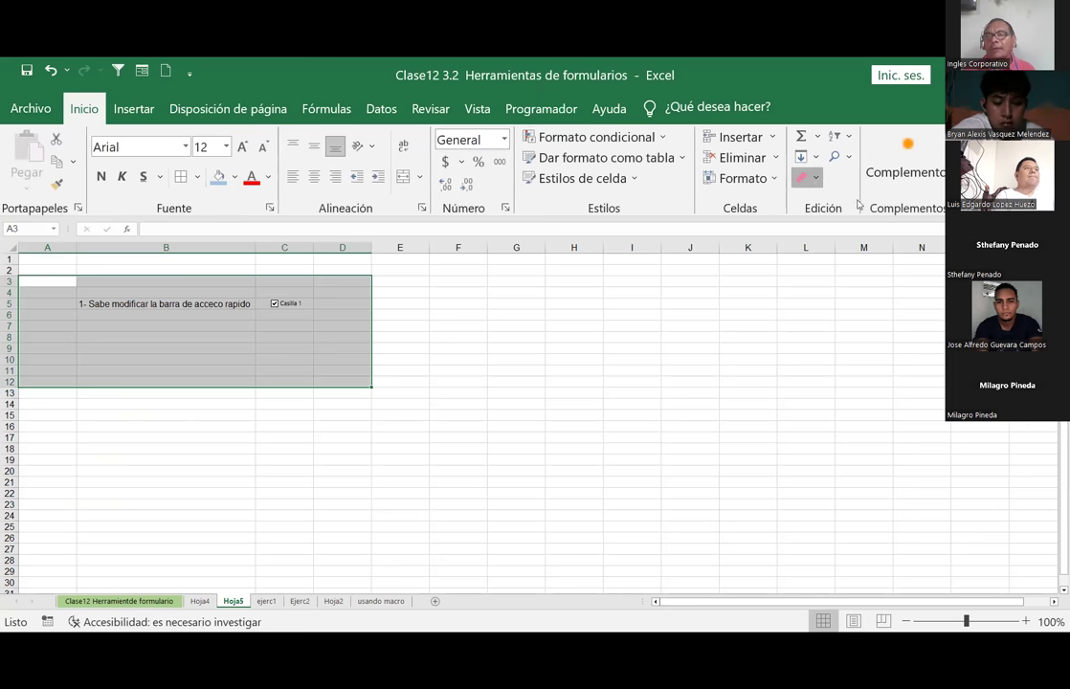
{"action": "left_click", "coordinate": [457, 426]}
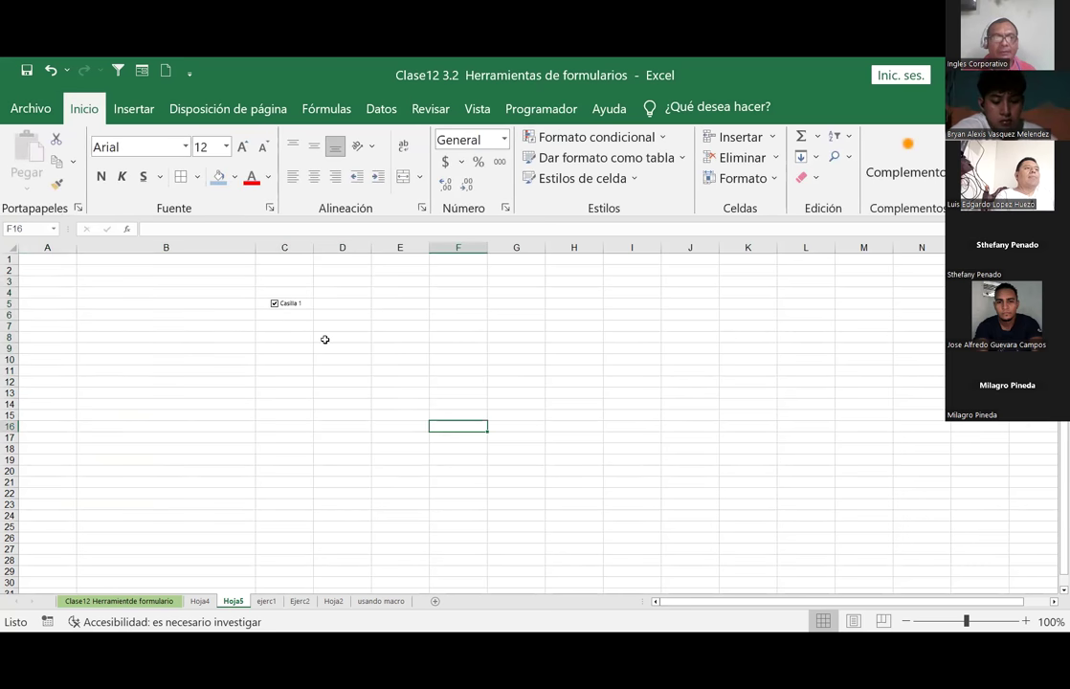
Cut the Casilla 1 checkbox off the sheet and narrow column B to standard width
{"action": "right_click", "coordinate": [283, 308]}
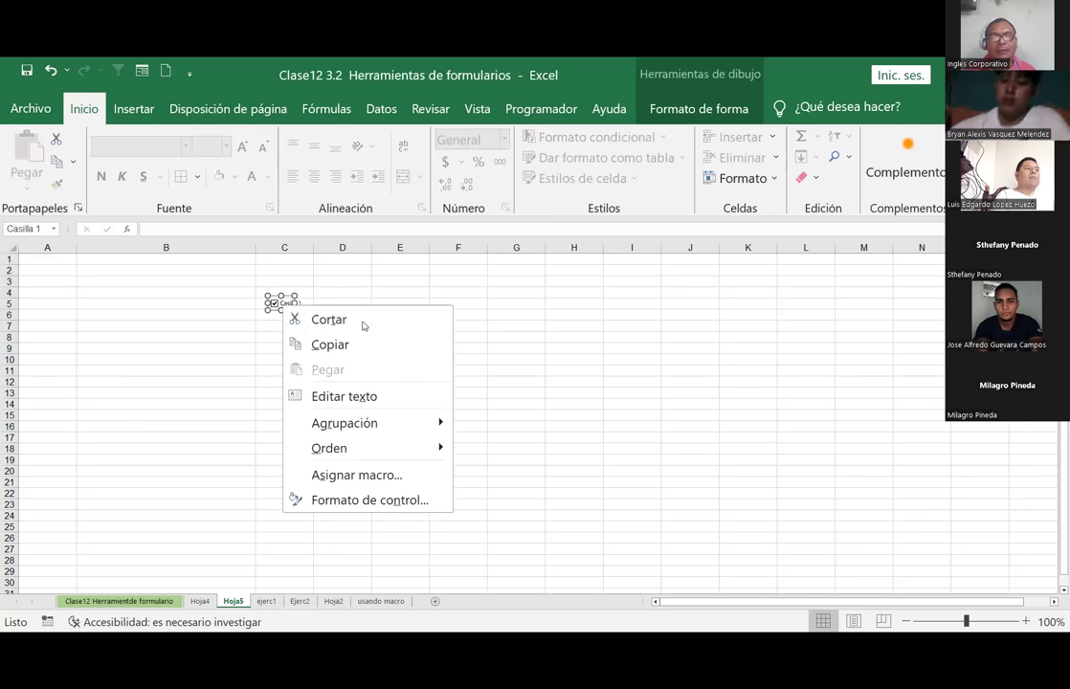
{"action": "left_click", "coordinate": [329, 324]}
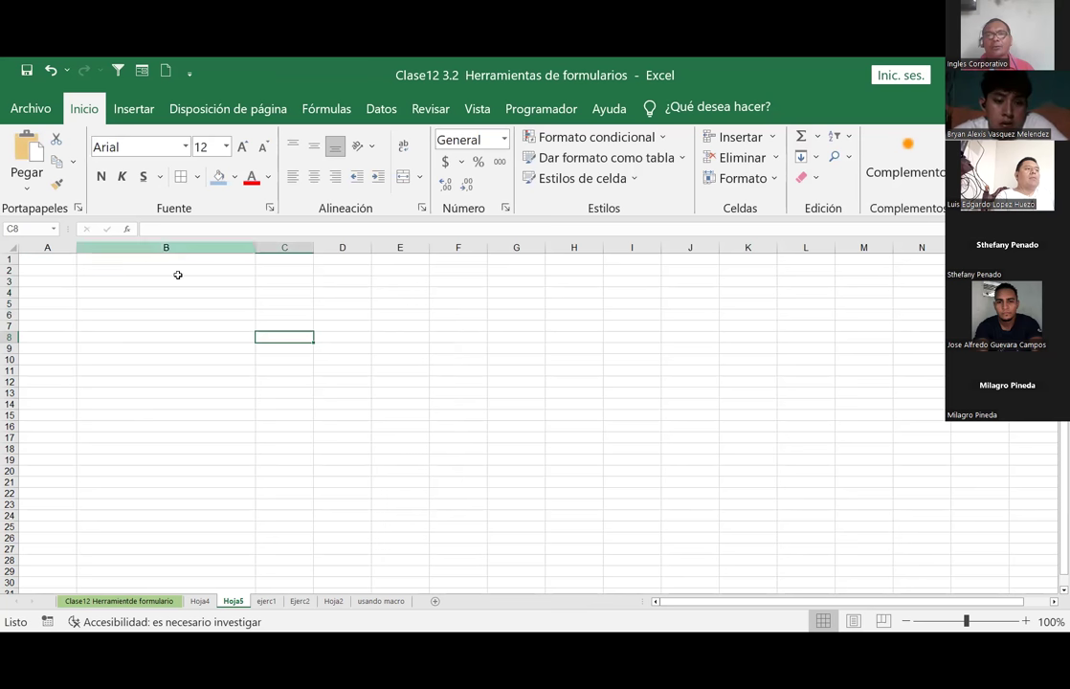
{"action": "left_click", "coordinate": [129, 303]}
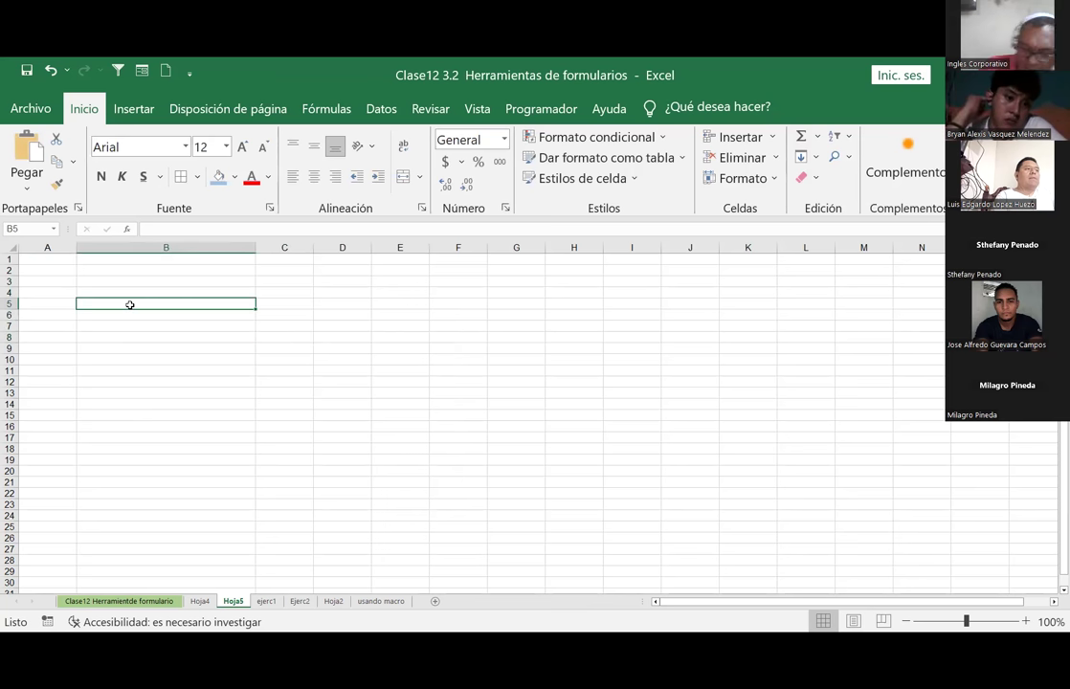
{"action": "left_click_drag", "start_coordinate": [259, 249], "coordinate": [153, 301]}
{"action": "left_click", "coordinate": [36, 304]}
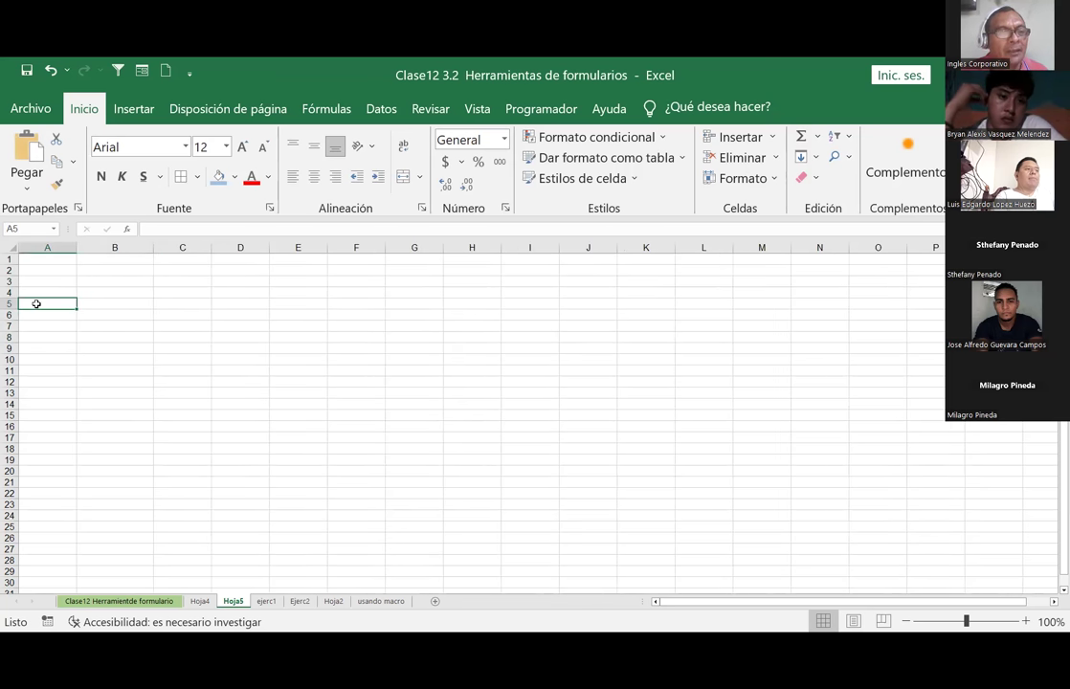
Enter ID in A5 and Cliente in B5, widening column B
{"action": "type", "text": "ID"}
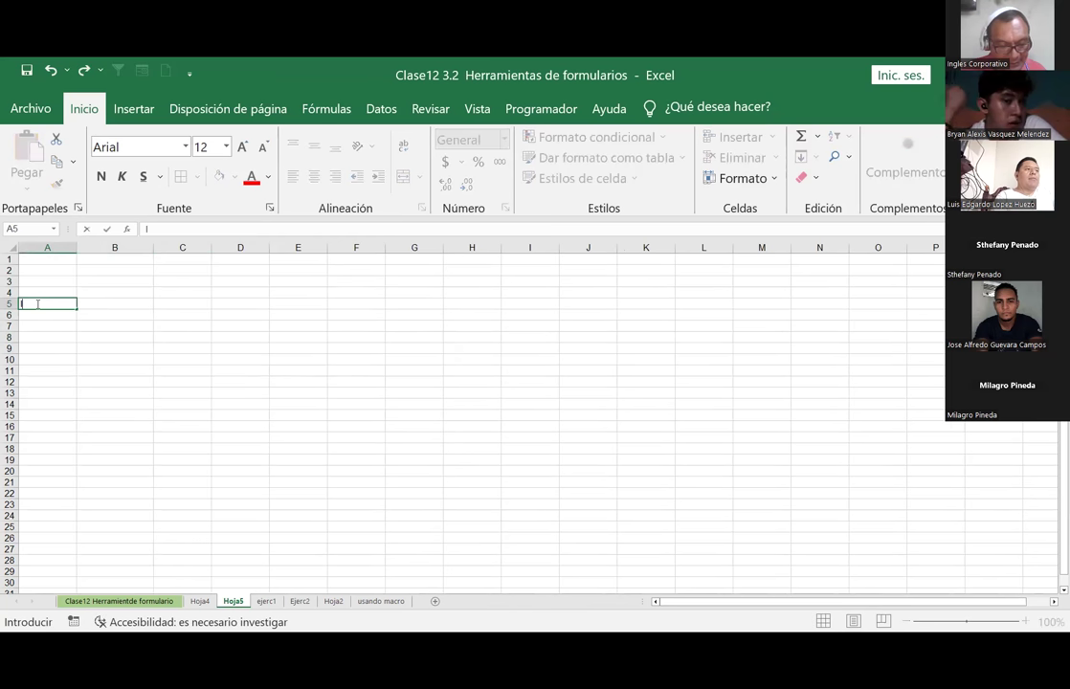
{"action": "key", "text": "Tab"}
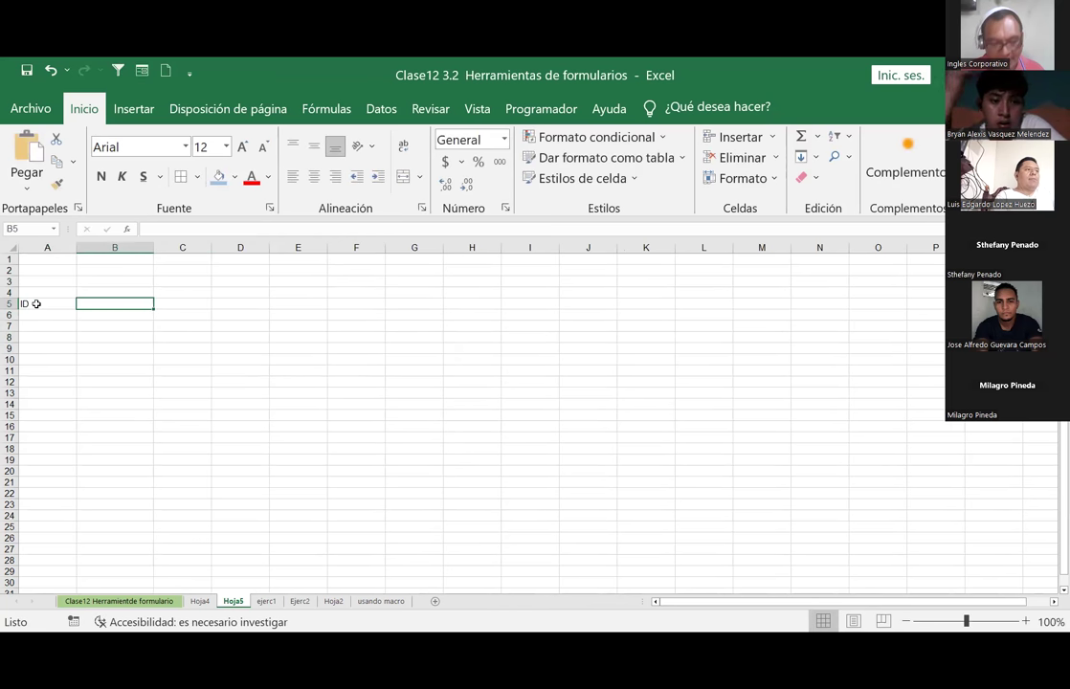
{"action": "type", "text": "NOMBRE COMPLETO"}
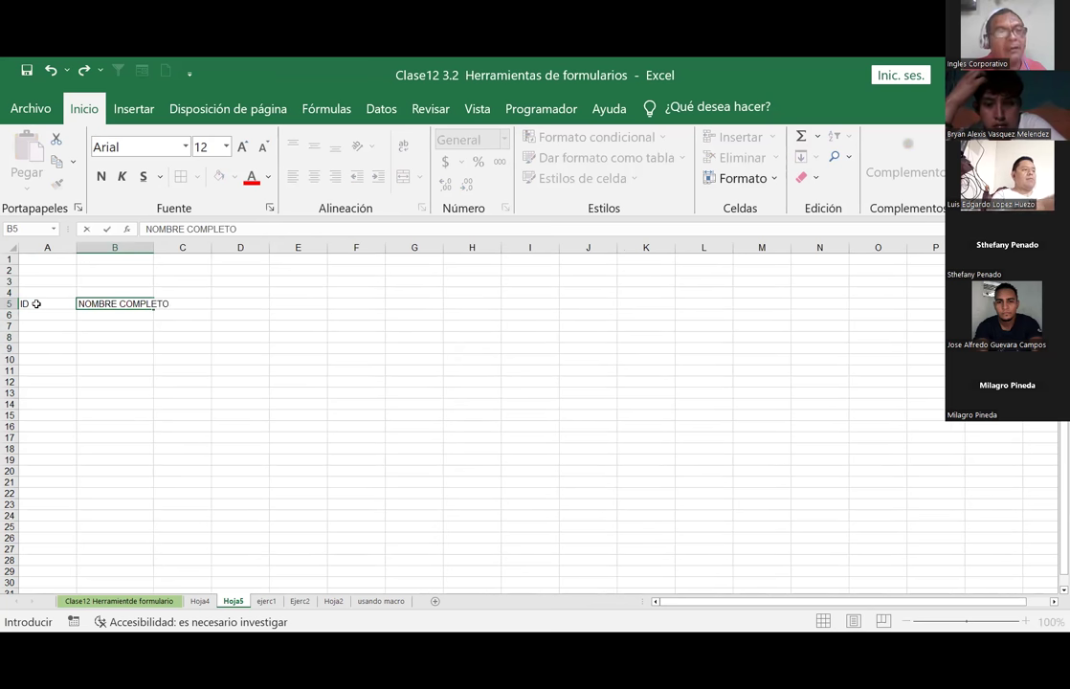
{"action": "key", "text": "ctrl+Return"}
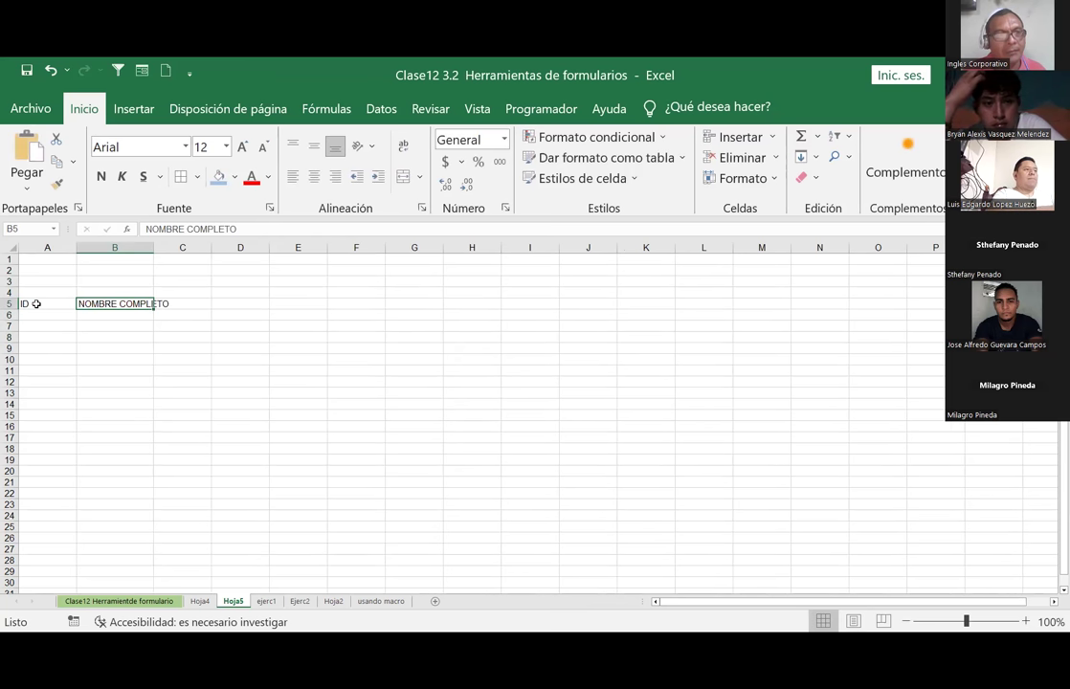
{"action": "left_click_drag", "start_coordinate": [153, 247], "coordinate": [185, 247]}
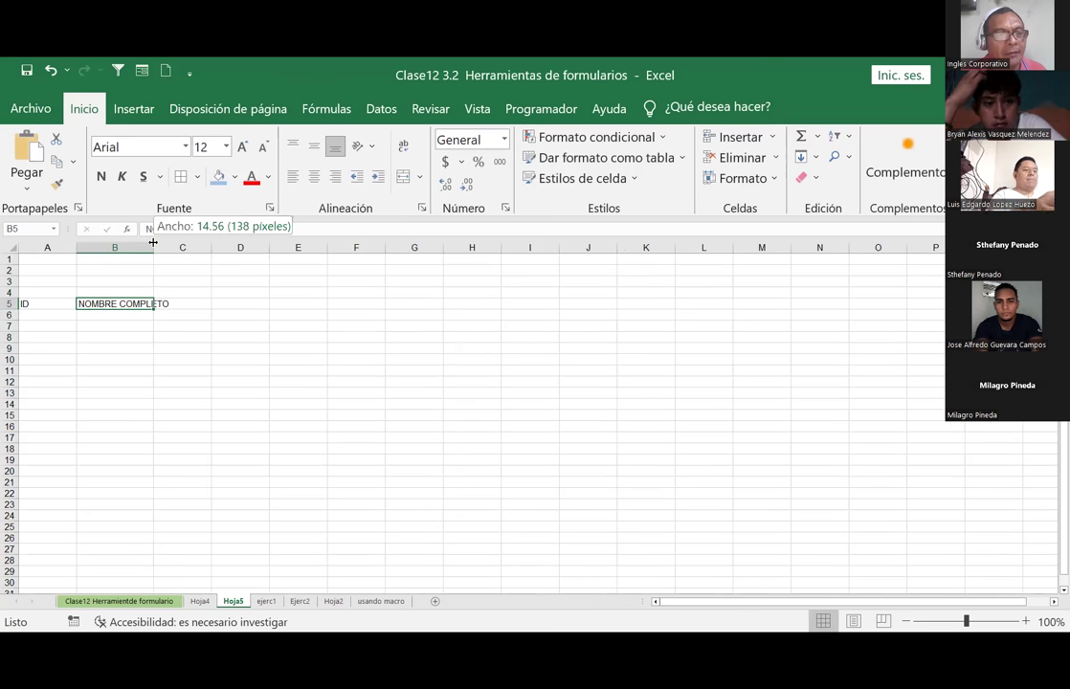
{"action": "left_click", "coordinate": [222, 302]}
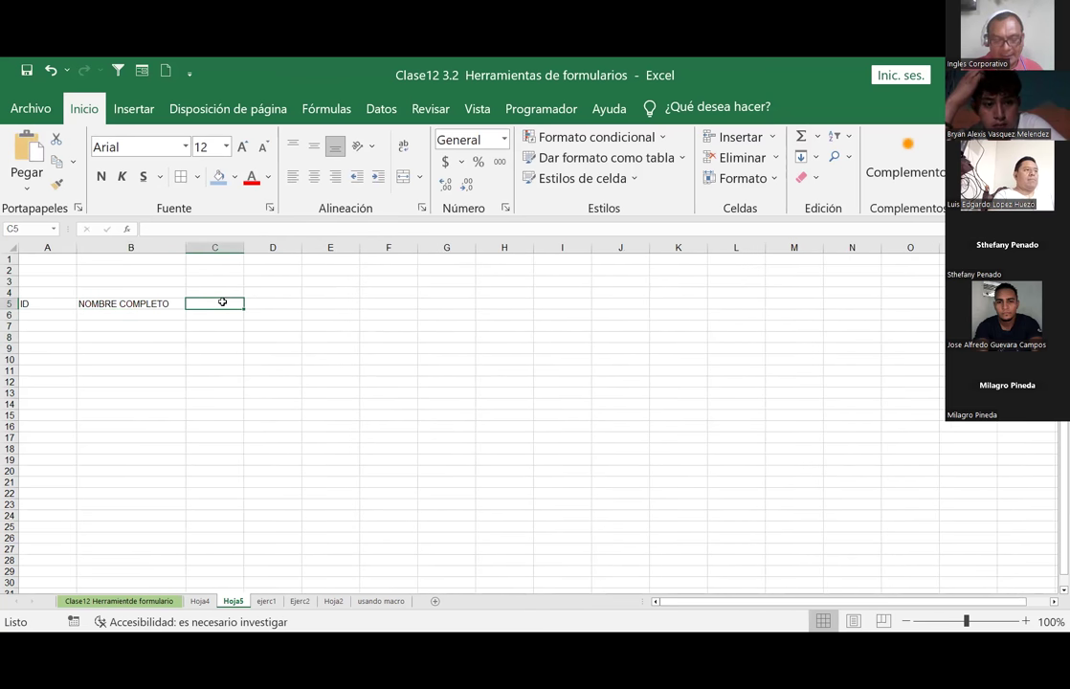
{"action": "key", "text": "Left"}
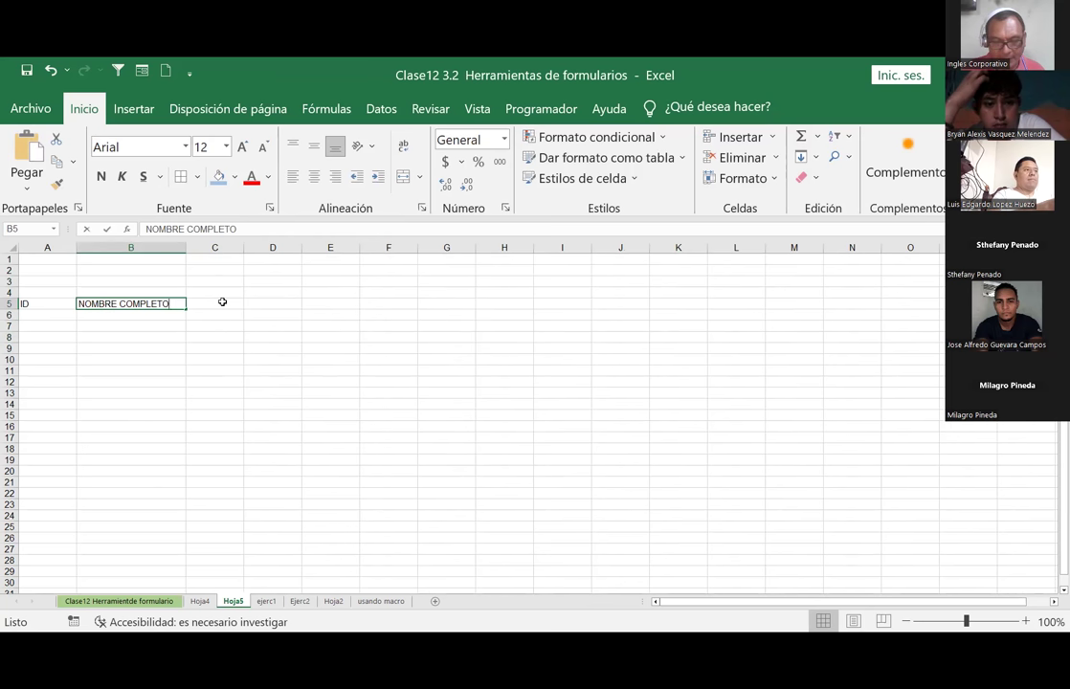
{"action": "type", "text": "Cliente"}
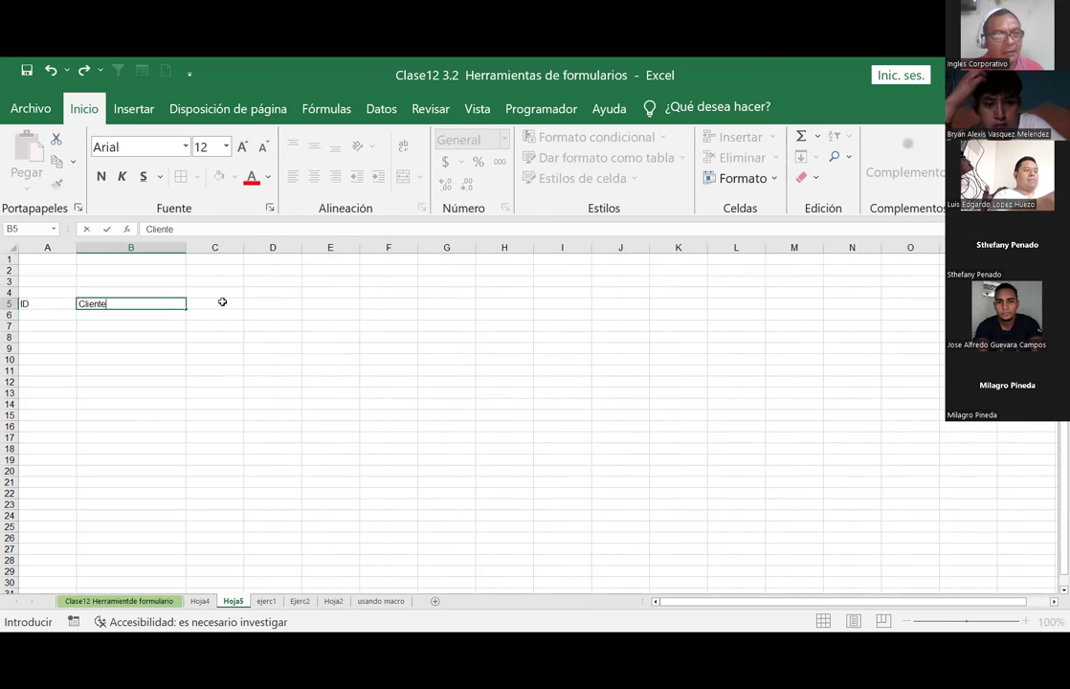
{"action": "left_click", "coordinate": [223, 302]}
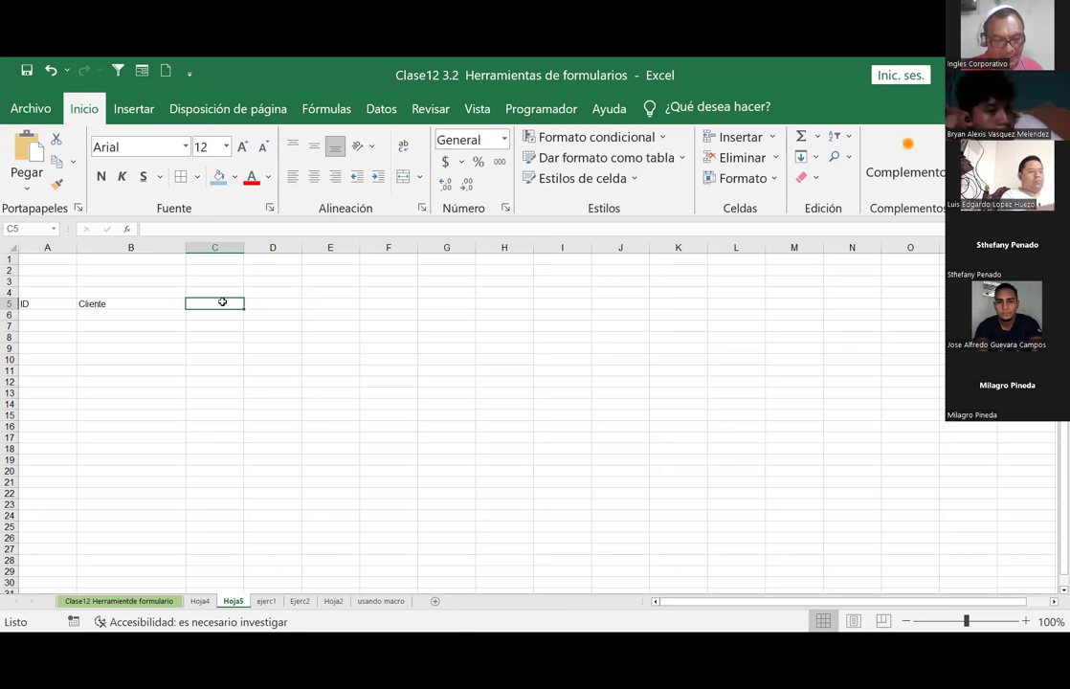
Enter Producto as the C5 header after clearing a trial Correo entry
{"action": "type", "text": "Correo"}
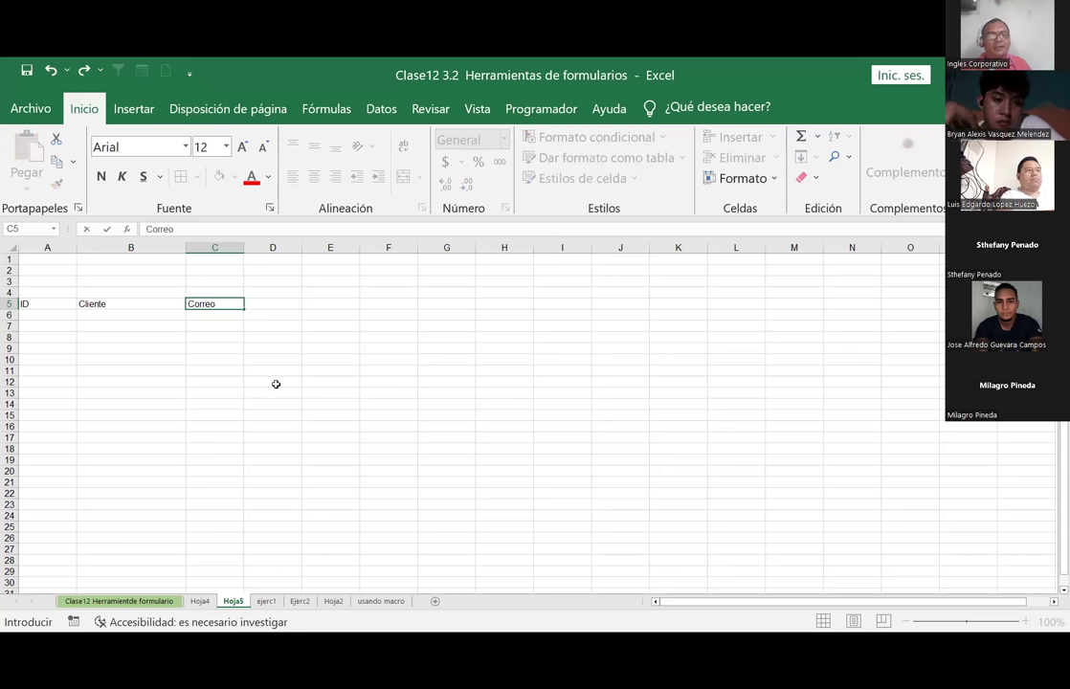
{"action": "left_click", "coordinate": [274, 382]}
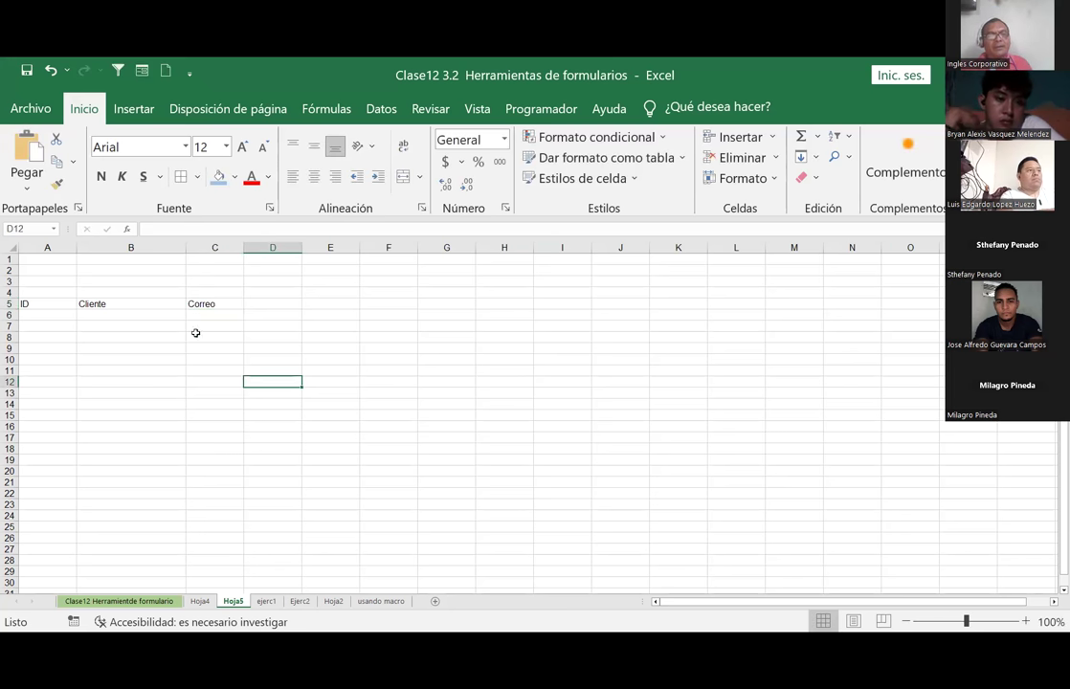
{"action": "left_click", "coordinate": [101, 303]}
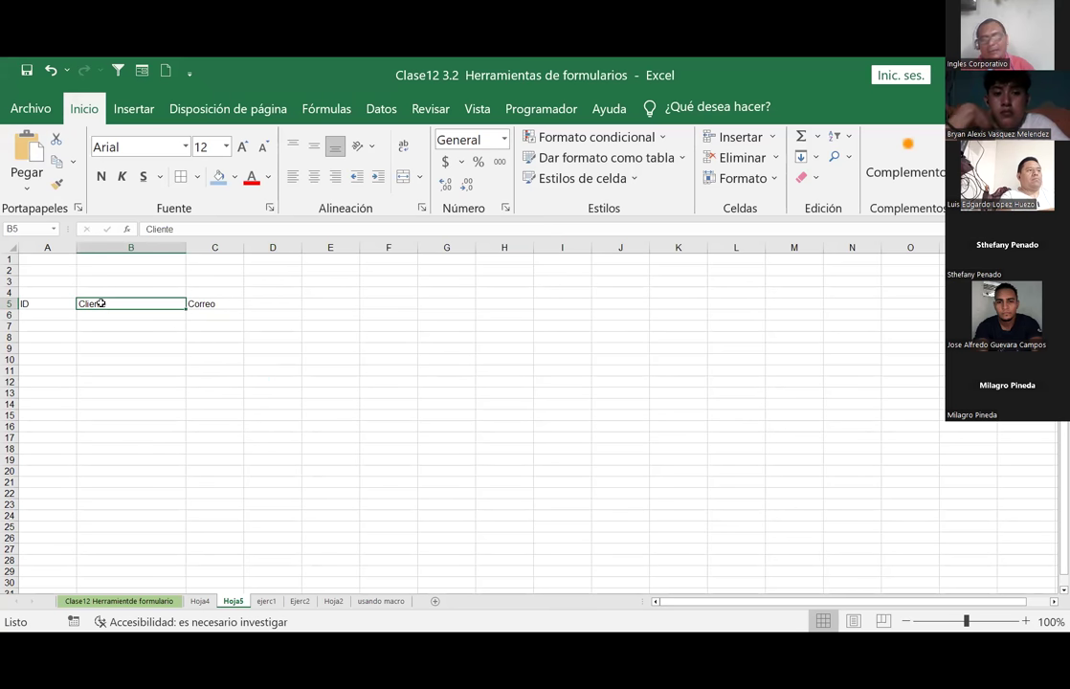
{"action": "left_click", "coordinate": [237, 306]}
{"action": "key", "text": "Delete"}
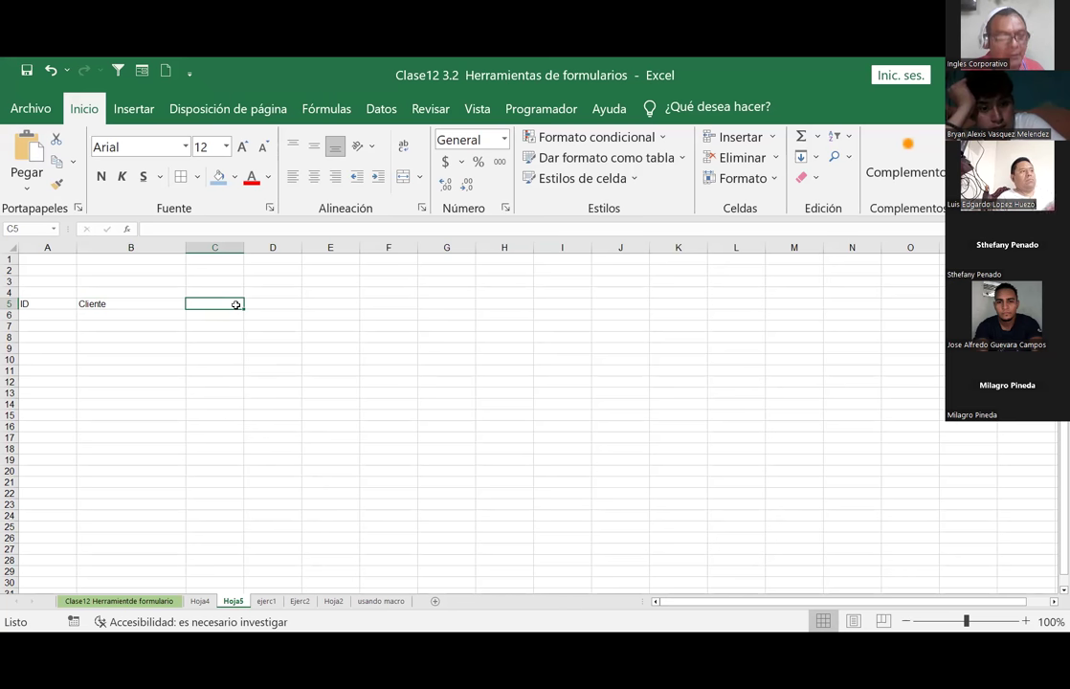
{"action": "type", "text": "Pro"}
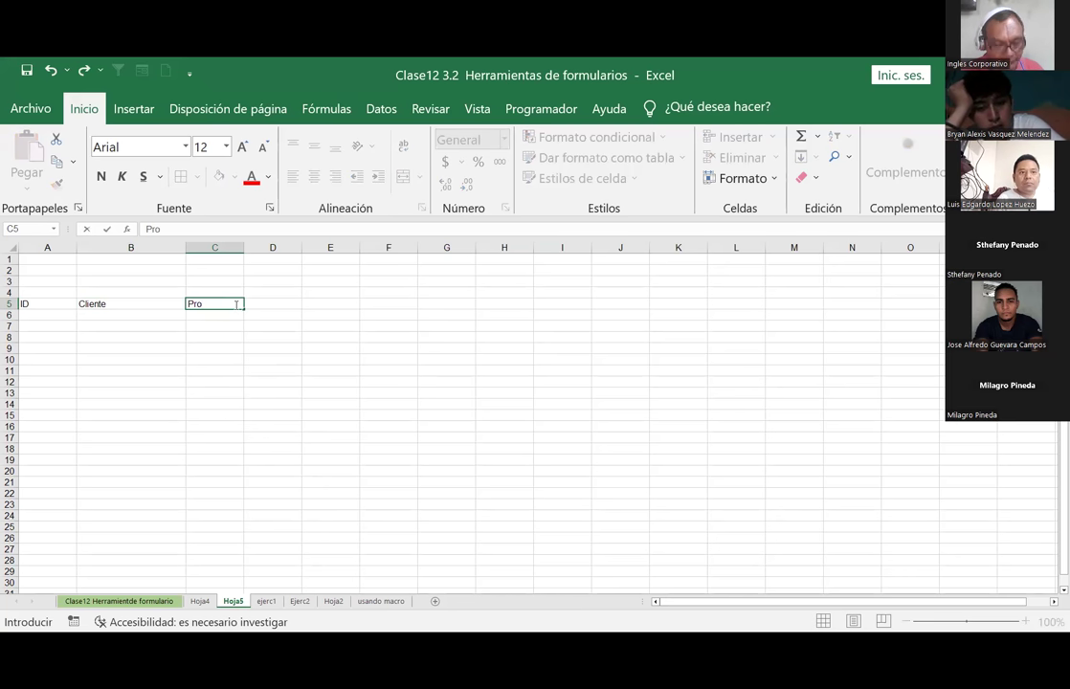
{"action": "type", "text": "ducto"}
{"action": "key", "text": "Tab"}
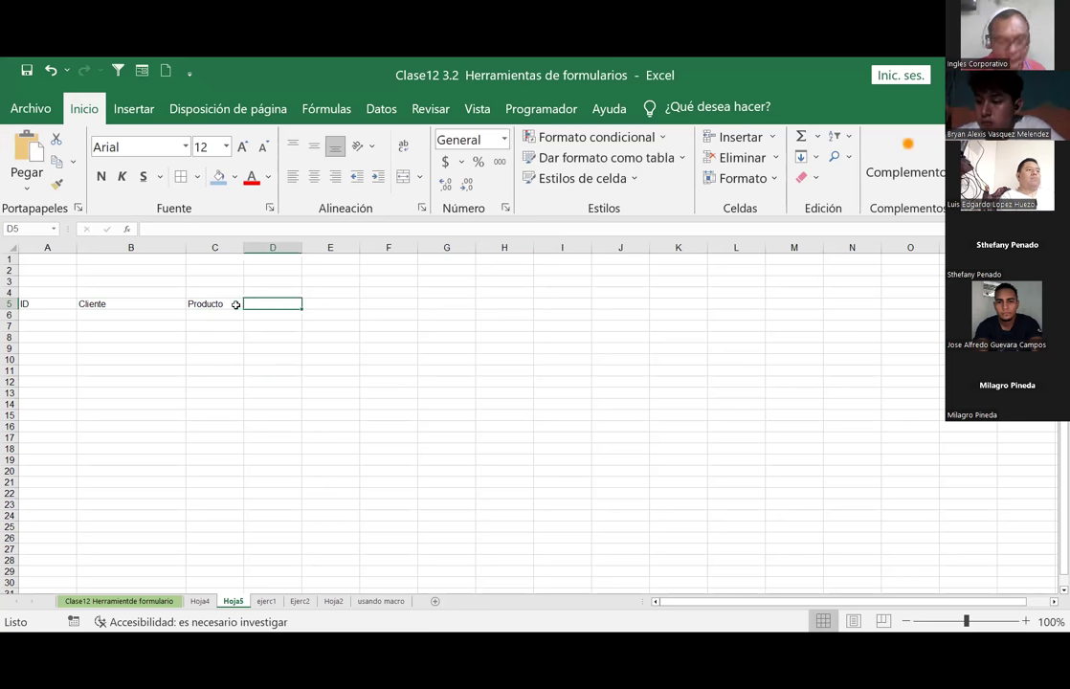
Enter Precio de venta in D5 and widen column D to fit it
{"action": "type", "text": "Precio de vcenta"}
{"action": "key", "text": "BackSpace"}
{"action": "type", "text": "enta"}
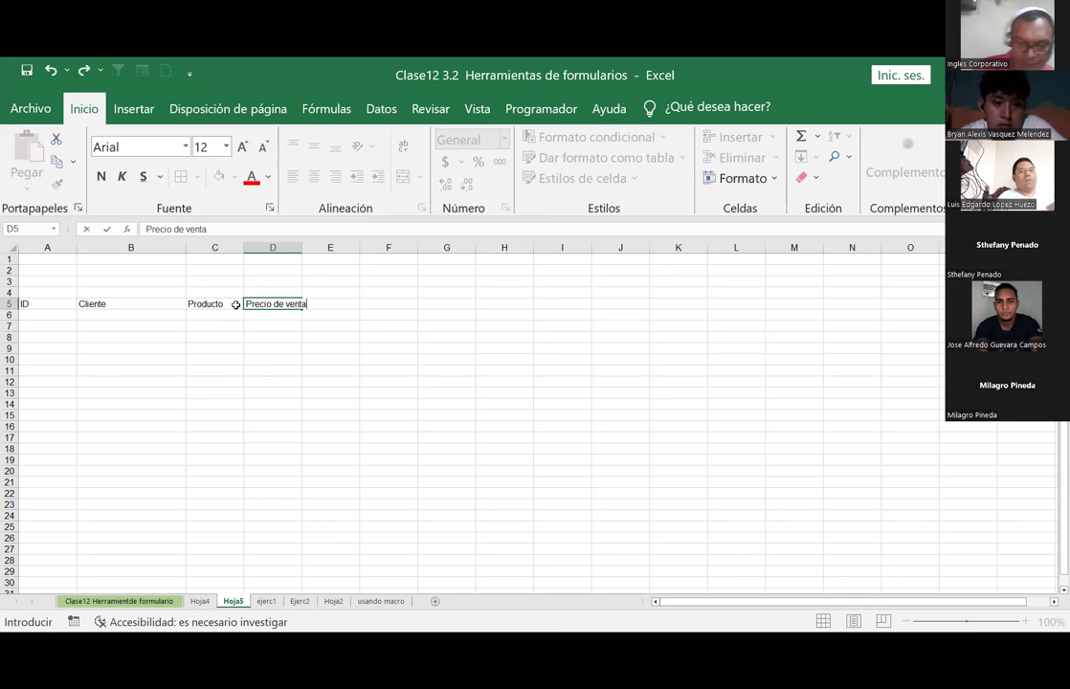
{"action": "key", "text": "Return"}
{"action": "left_click", "coordinate": [330, 359]}
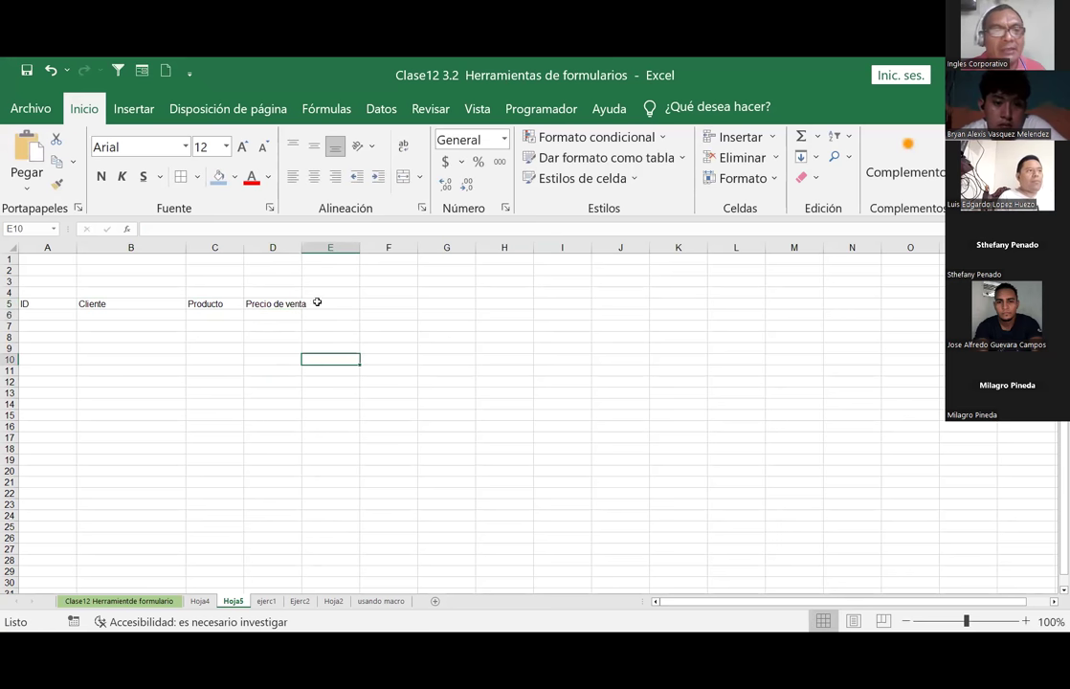
{"action": "left_click_drag", "start_coordinate": [301, 247], "coordinate": [324, 247]}
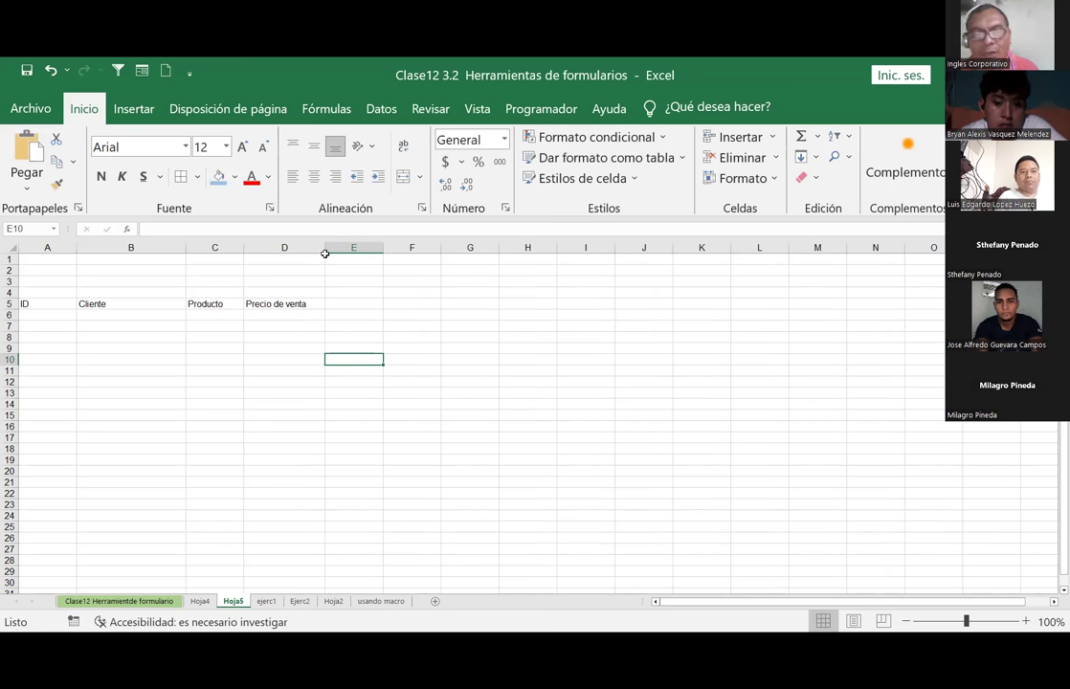
Select A5:D27 and hide the sheet gridlines
{"action": "left_click", "coordinate": [61, 305]}
{"action": "left_click_drag", "start_coordinate": [62, 305], "coordinate": [308, 548]}
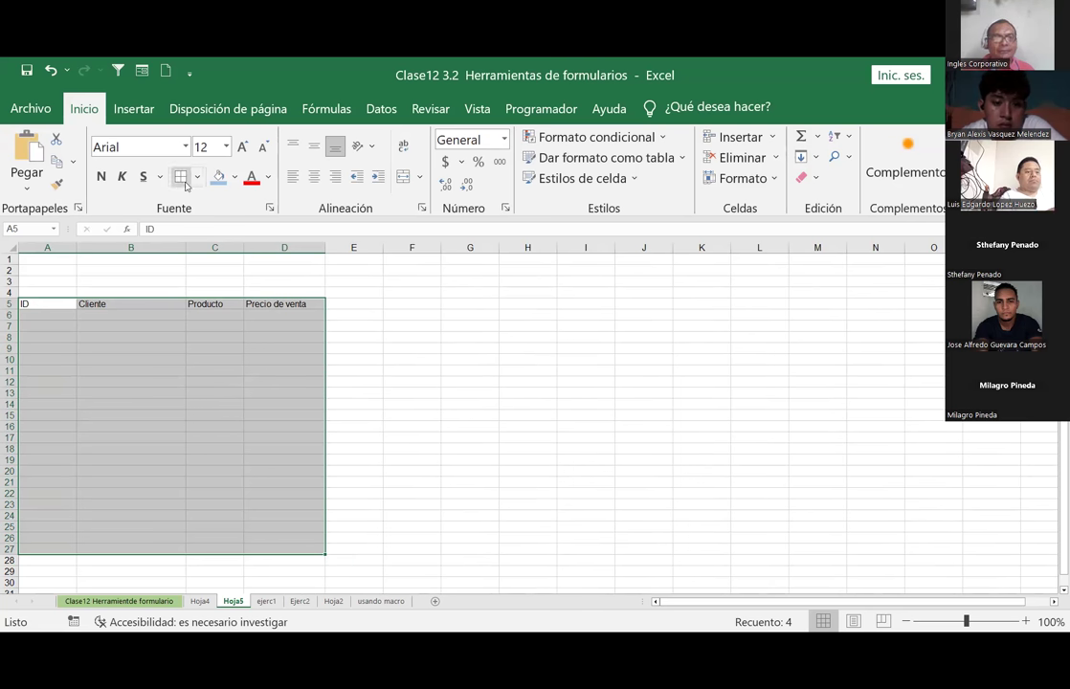
{"action": "left_click", "coordinate": [485, 111]}
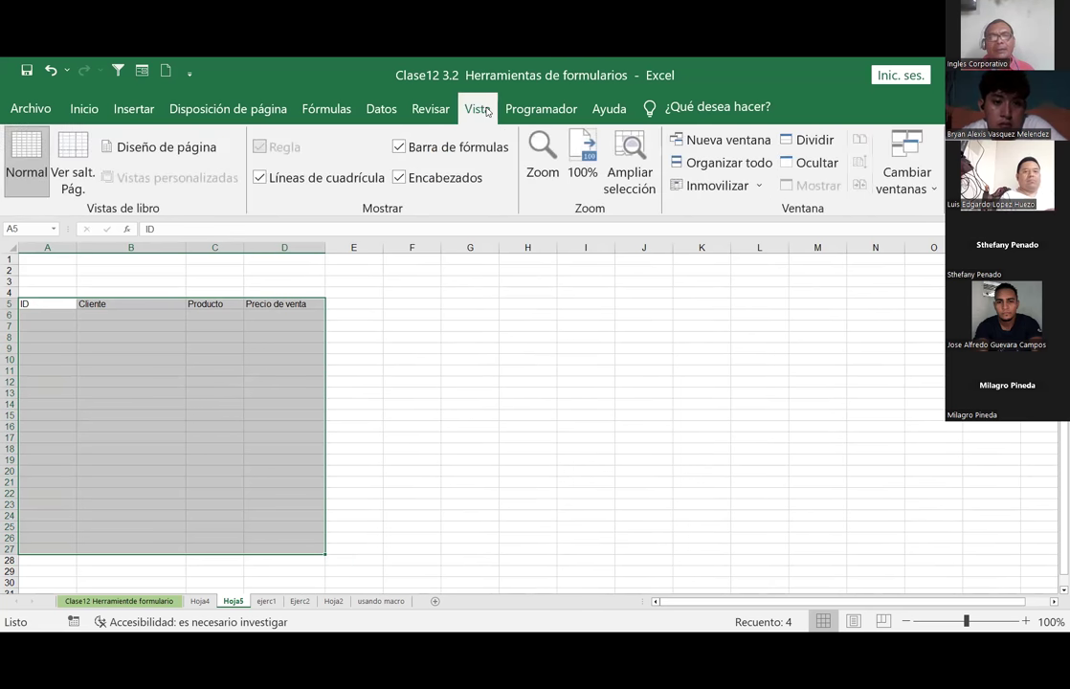
{"action": "left_click", "coordinate": [261, 178]}
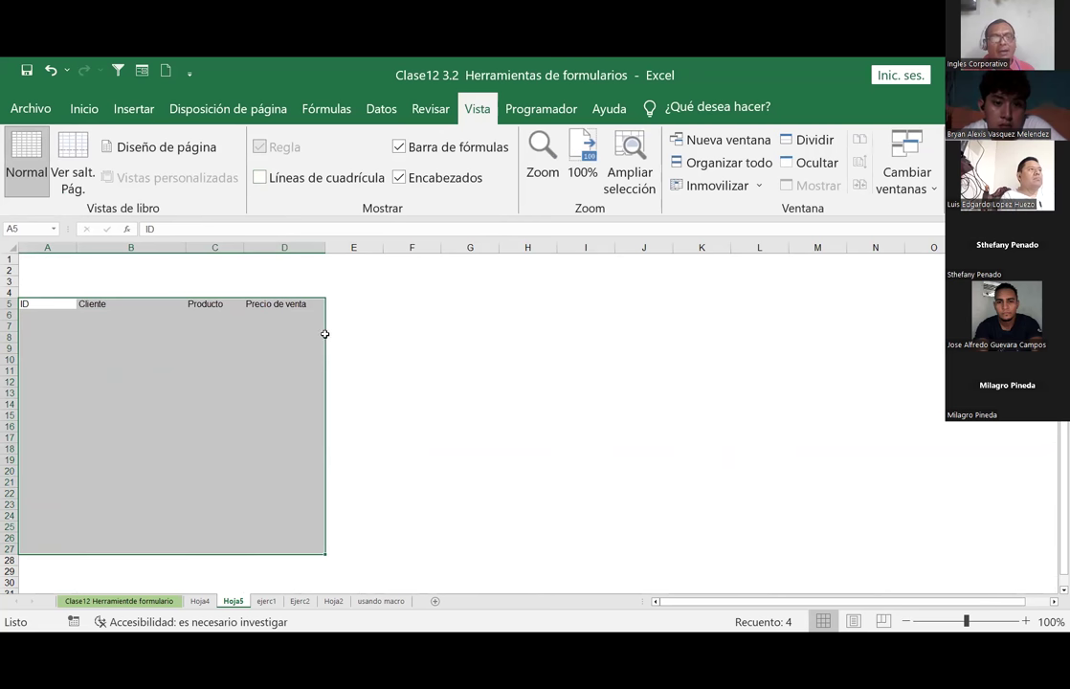
Apply Todos los bordes to every cell of A5:D27
{"action": "left_click", "coordinate": [85, 110]}
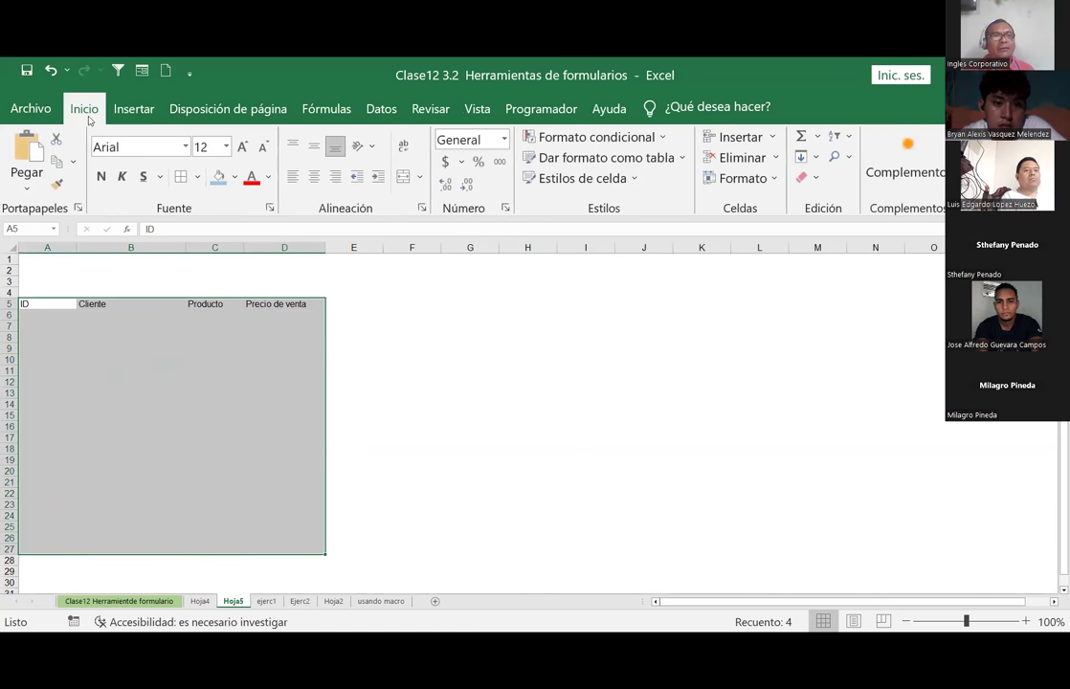
{"action": "left_click", "coordinate": [198, 178]}
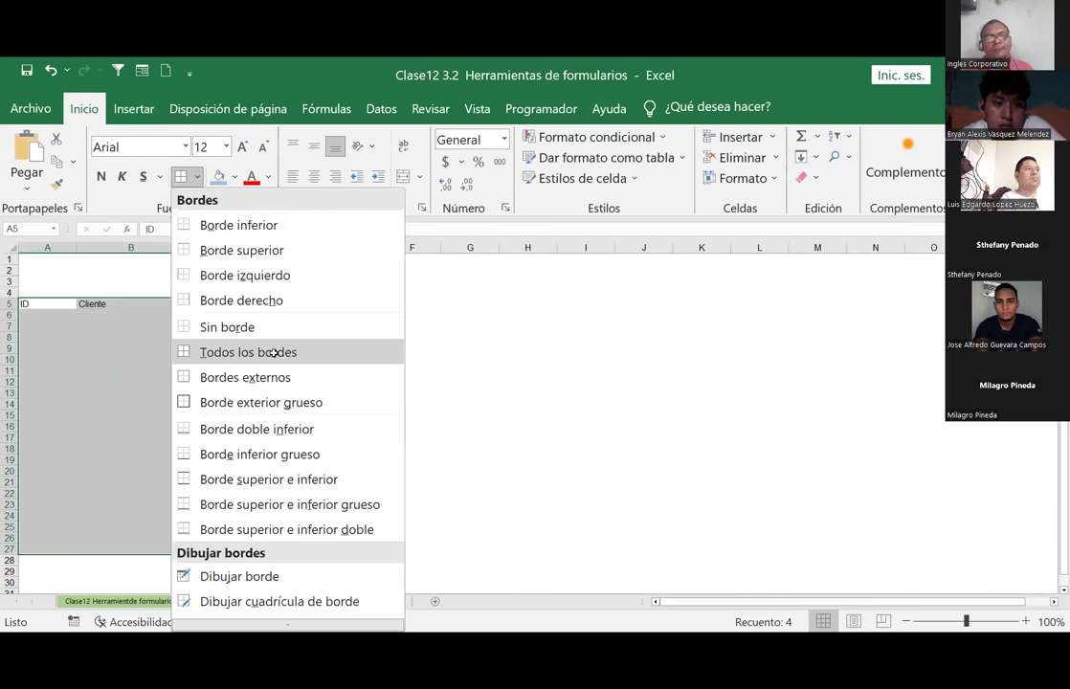
{"action": "left_click", "coordinate": [274, 353]}
{"action": "left_click", "coordinate": [420, 337]}
{"action": "left_click_drag", "start_coordinate": [48, 304], "coordinate": [299, 304]}
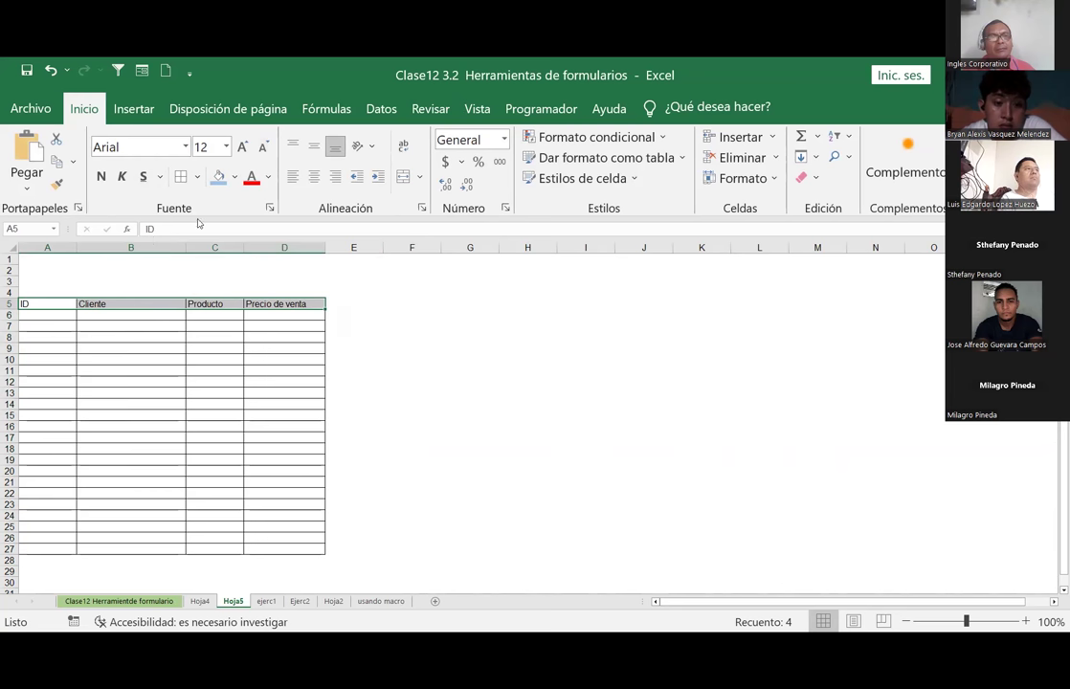
Fill header row A5:D5 light blue, undo the merge, and centre the Precio de venta header
{"action": "left_click", "coordinate": [221, 177]}
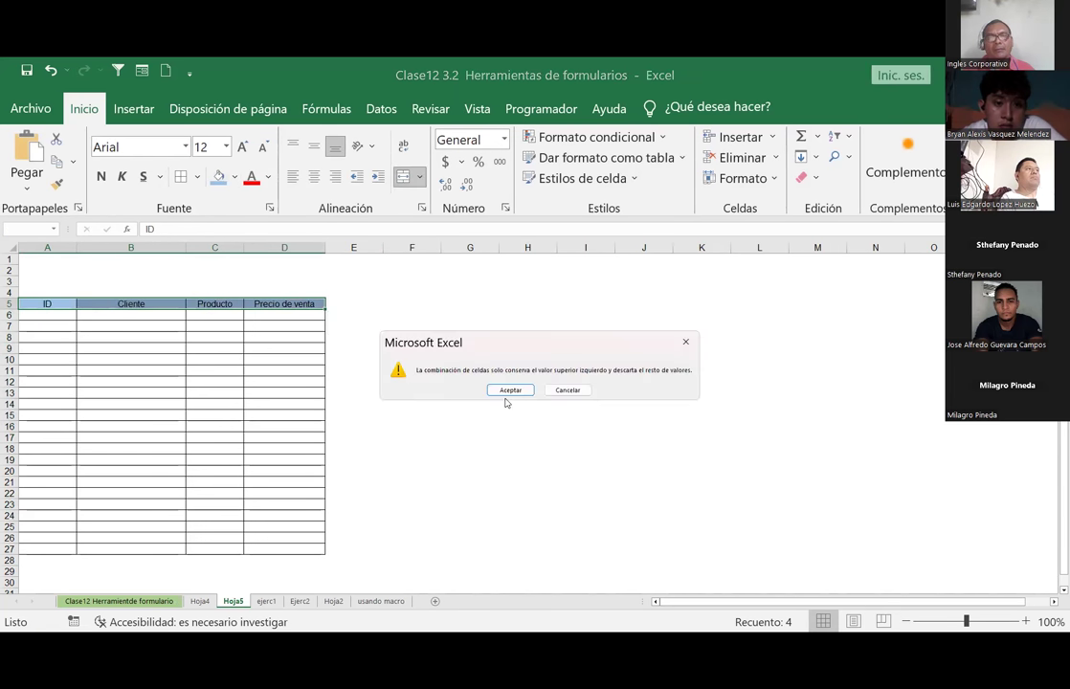
{"action": "left_click", "coordinate": [510, 393]}
{"action": "key", "text": "ctrl+z"}
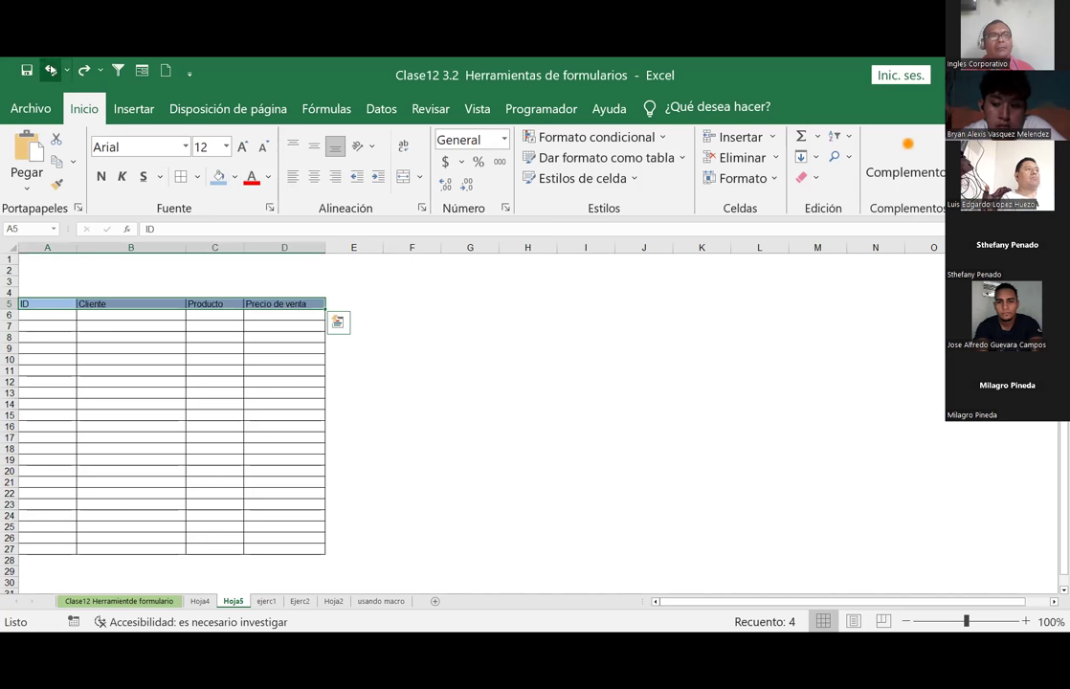
{"action": "left_click", "coordinate": [392, 458]}
{"action": "left_click", "coordinate": [271, 305]}
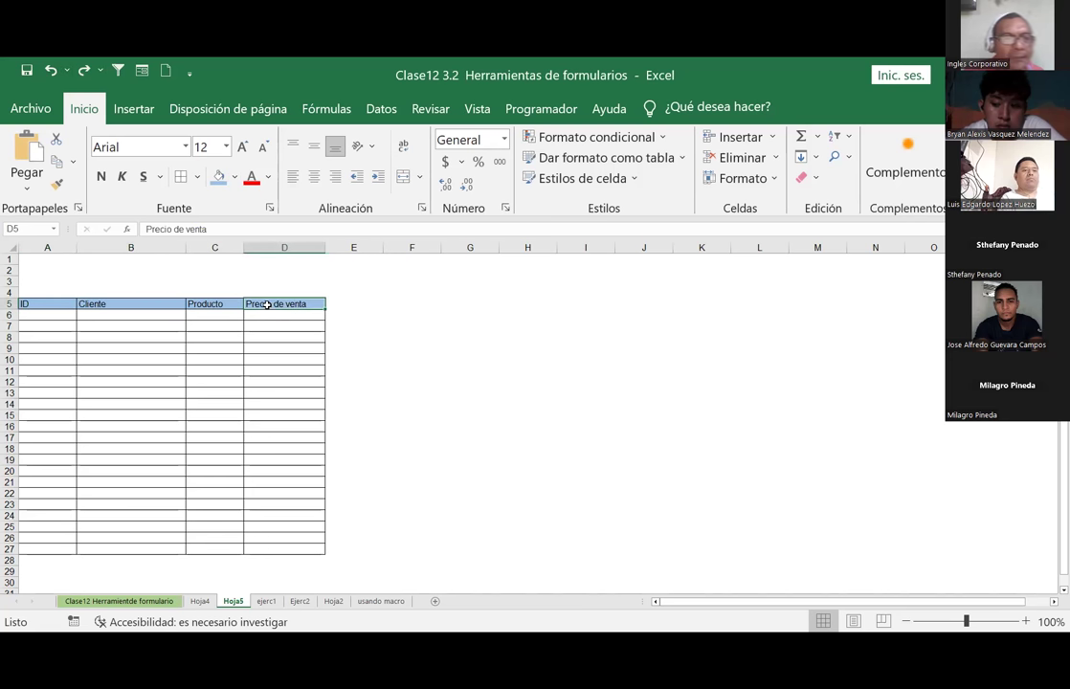
{"action": "left_click", "coordinate": [314, 176]}
Centre the ID, Cliente and Producto header labels
{"action": "left_click_drag", "start_coordinate": [223, 309], "coordinate": [67, 305]}
{"action": "left_click", "coordinate": [314, 176]}
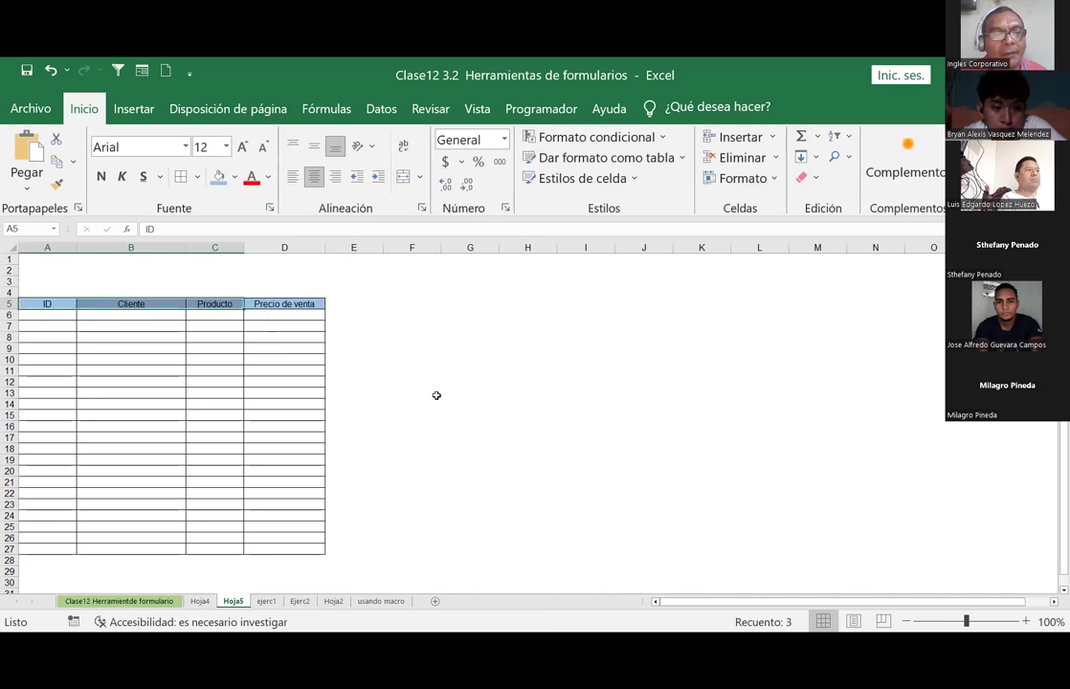
{"action": "left_click", "coordinate": [426, 393]}
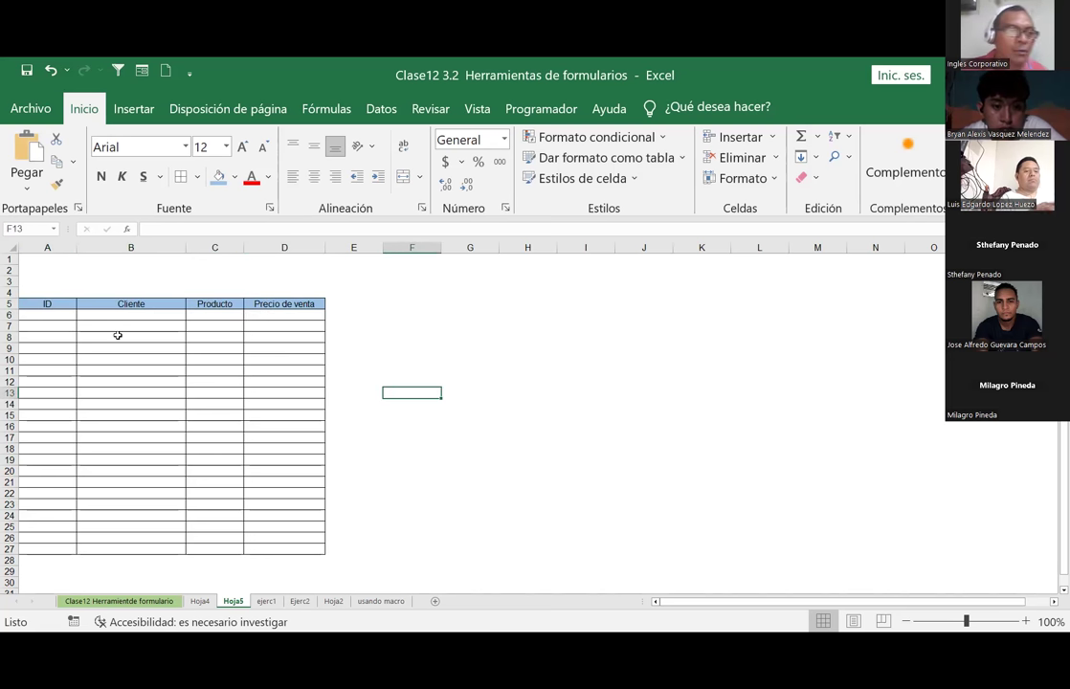
Copy the participant names in Ejerc2 C3:C10, then go to Hoja2
{"action": "left_click", "coordinate": [132, 602]}
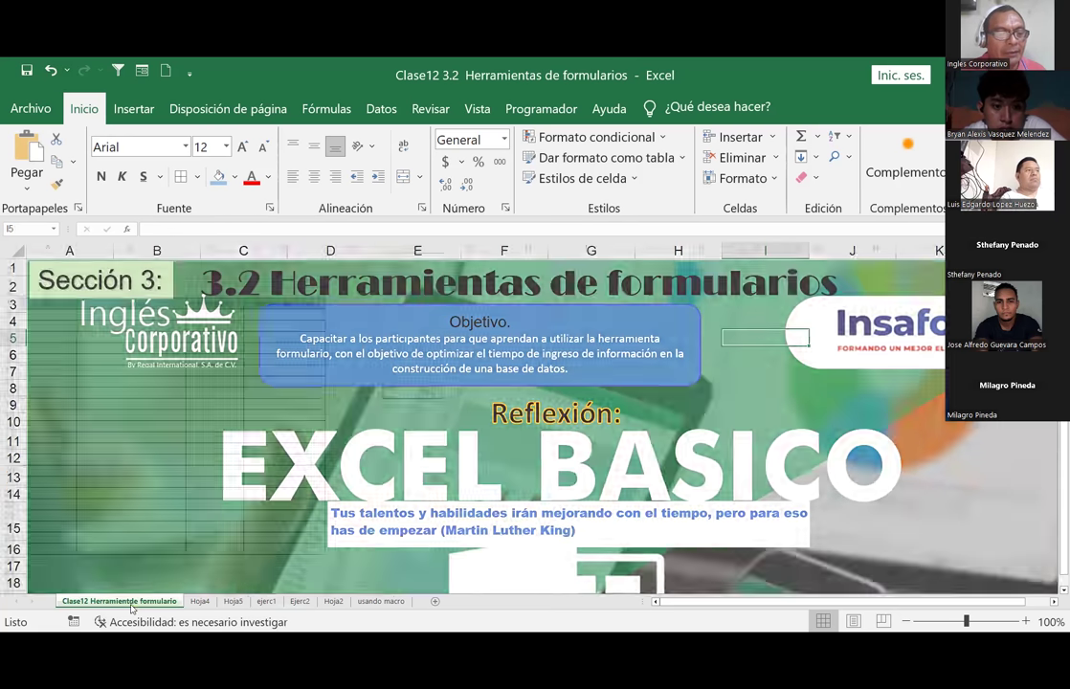
{"action": "left_click", "coordinate": [197, 601]}
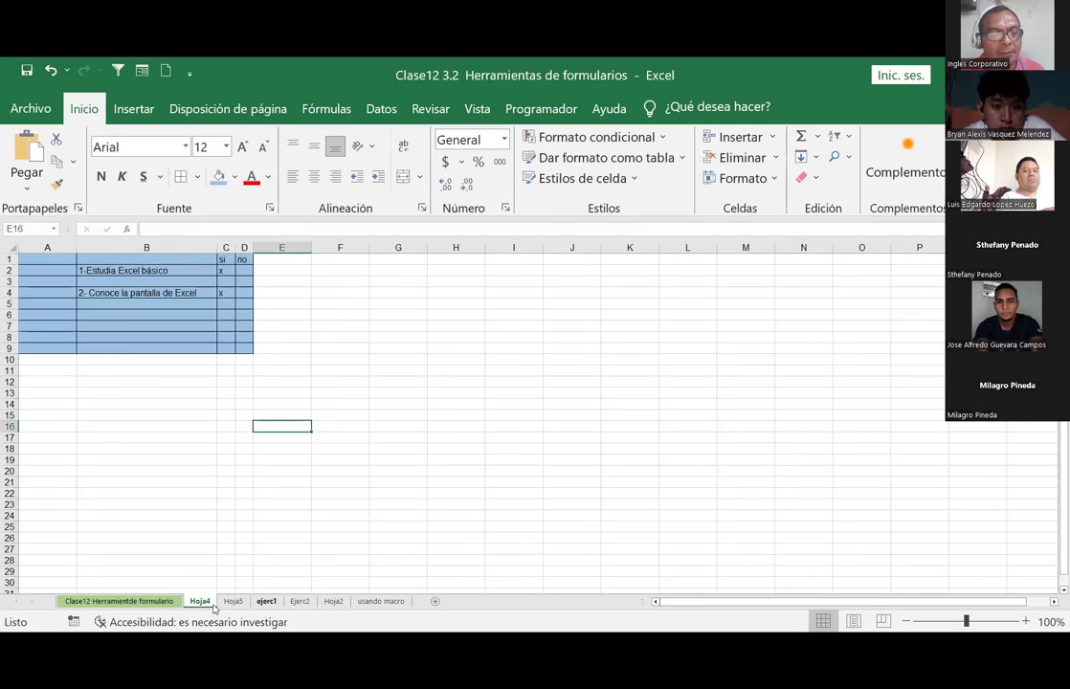
{"action": "left_click", "coordinate": [232, 602]}
{"action": "left_click", "coordinate": [266, 602]}
{"action": "left_click", "coordinate": [300, 601]}
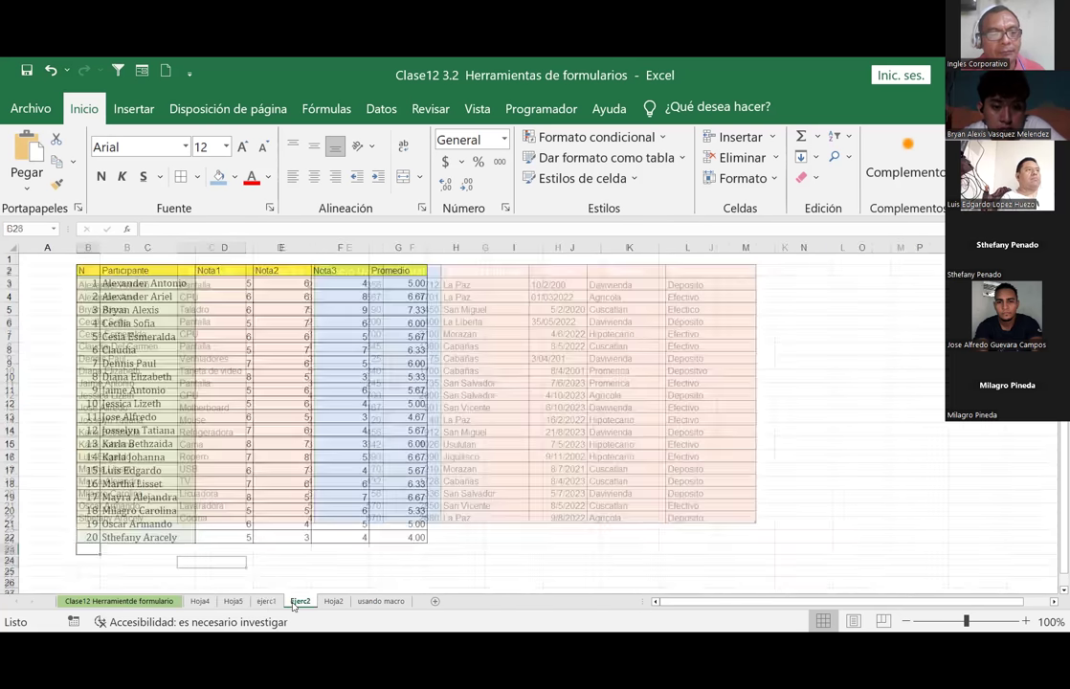
{"action": "left_click_drag", "start_coordinate": [129, 283], "coordinate": [144, 376]}
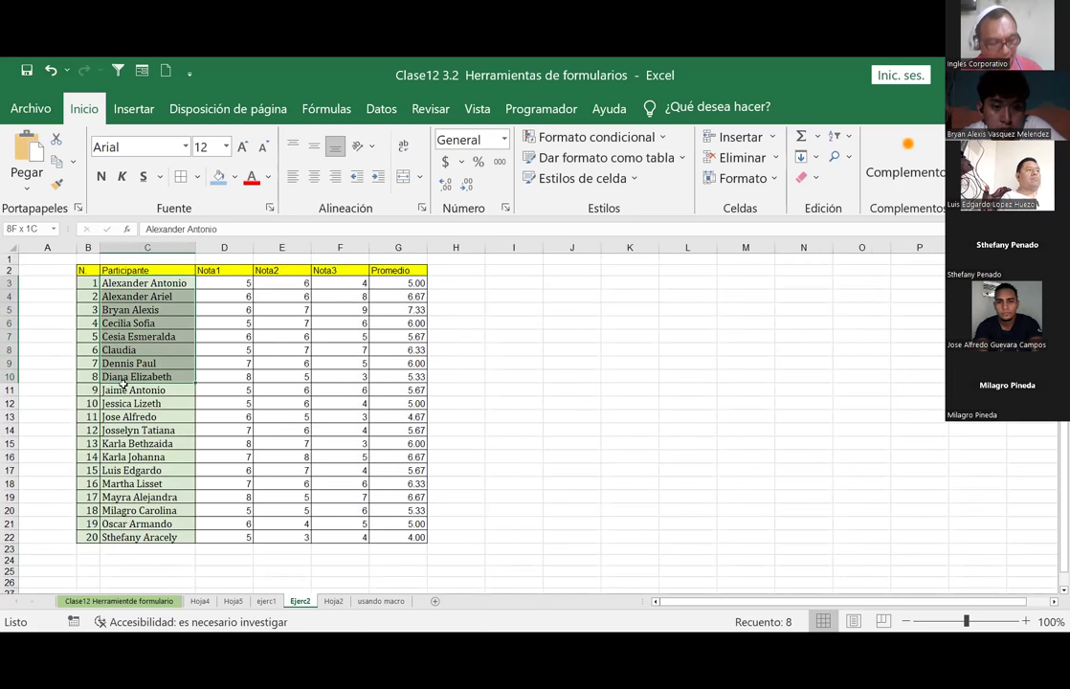
{"action": "key", "text": "ctrl+c"}
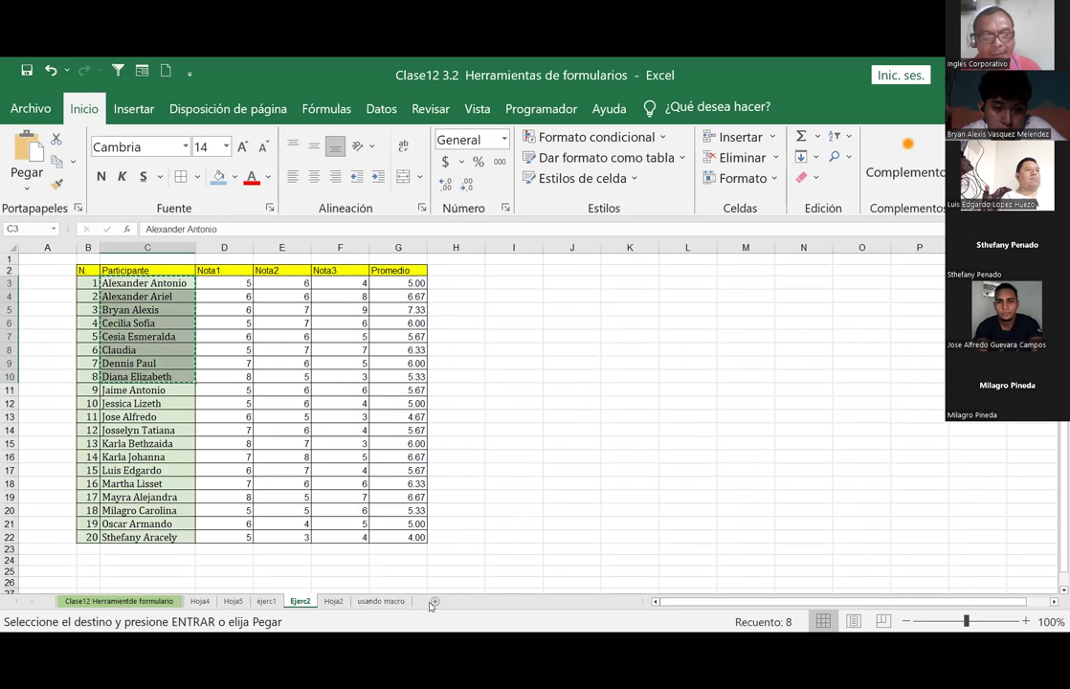
{"action": "left_click", "coordinate": [330, 602]}
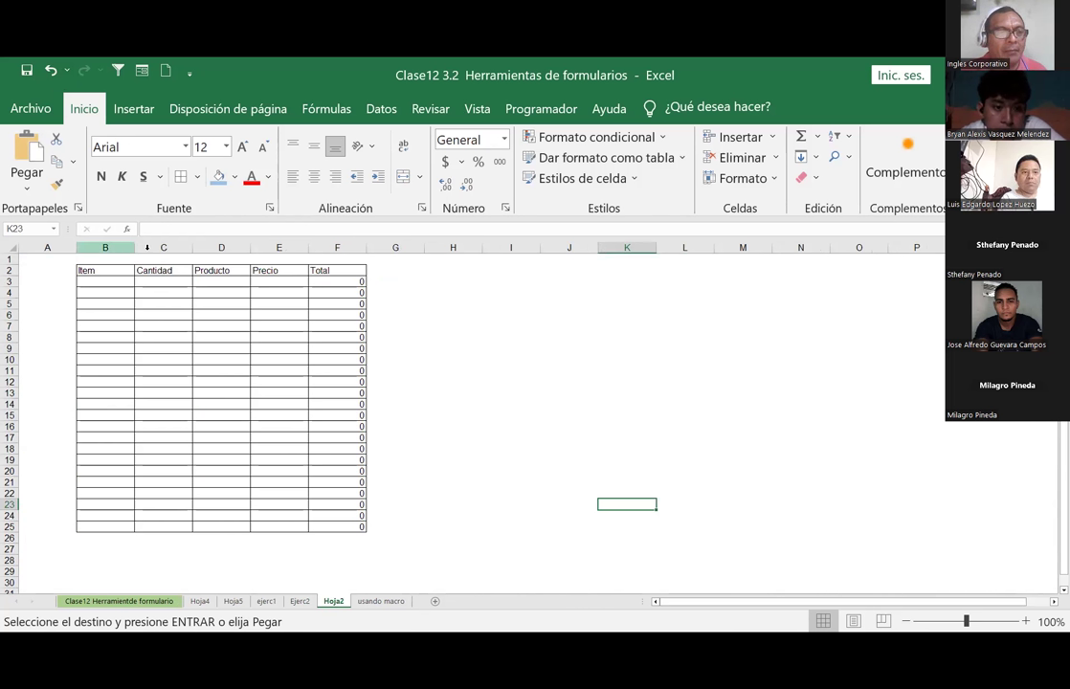
Insert a blank column C before Cantidad and begin typing the Vendedor header in C2
{"action": "right_click", "coordinate": [156, 248]}
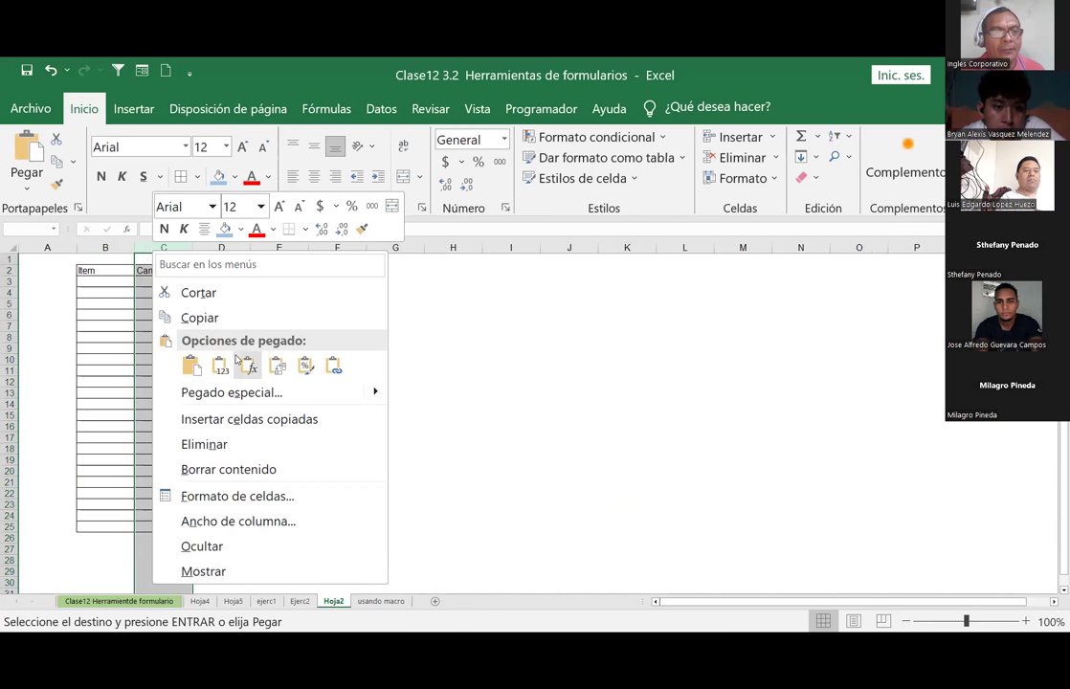
{"action": "scroll", "coordinate": [206, 364], "scroll_direction": "down", "scroll_amount": 10}
{"action": "scroll", "coordinate": [98, 318], "scroll_direction": "up", "scroll_amount": 10}
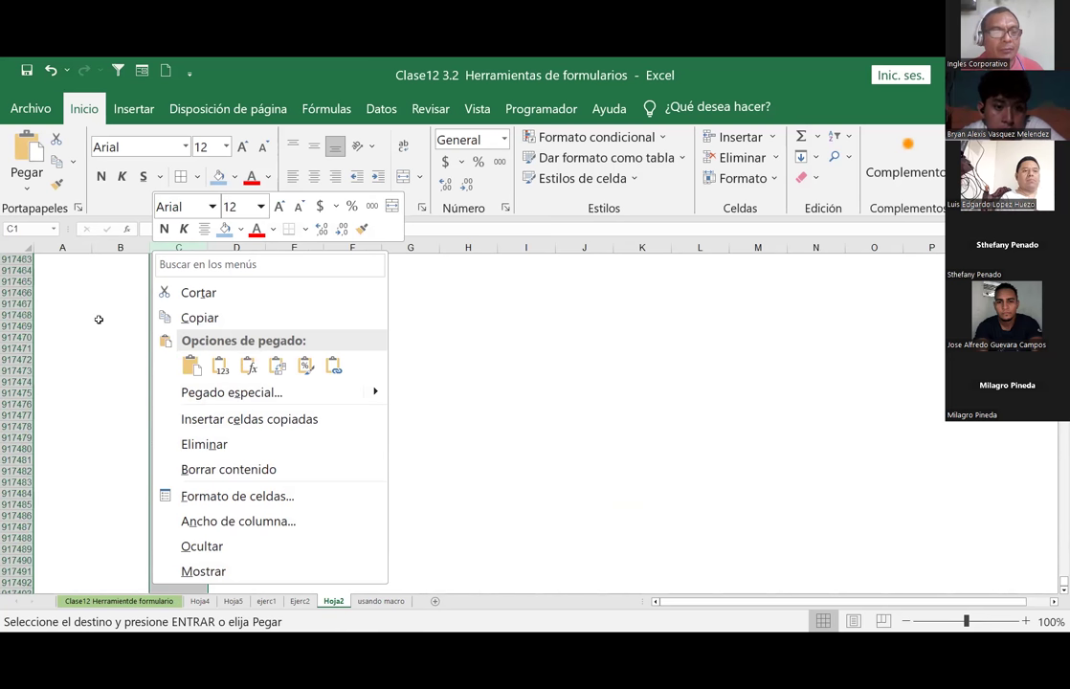
{"action": "left_click", "coordinate": [468, 334]}
{"action": "scroll", "coordinate": [468, 334], "scroll_direction": "up", "scroll_amount": 2}
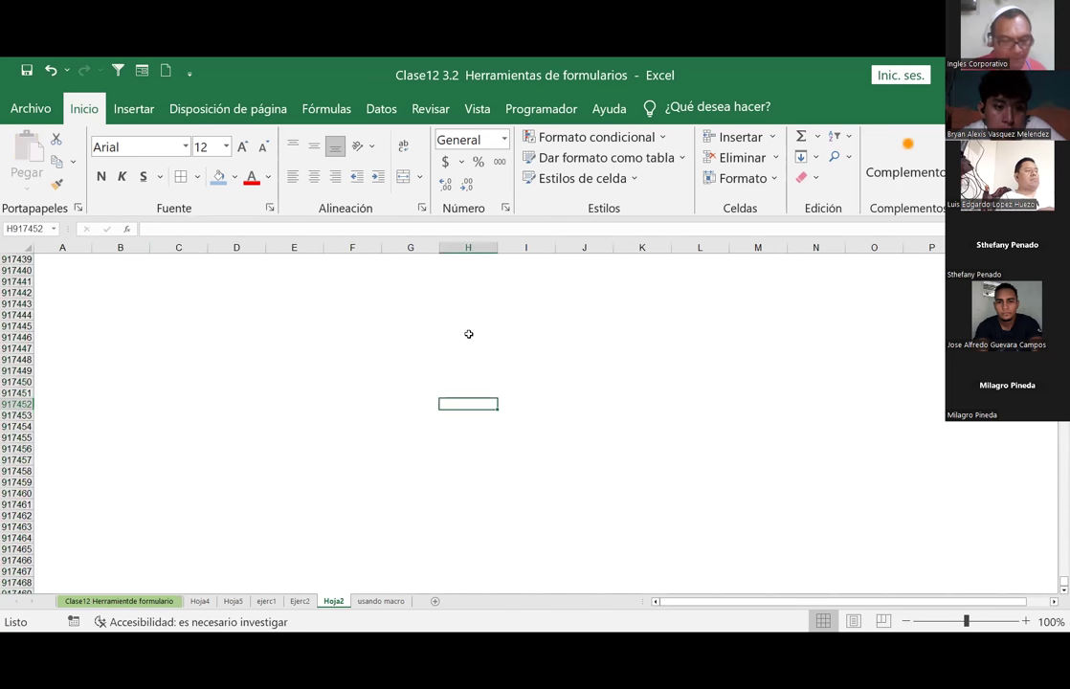
{"action": "key", "text": "ctrl+Home"}
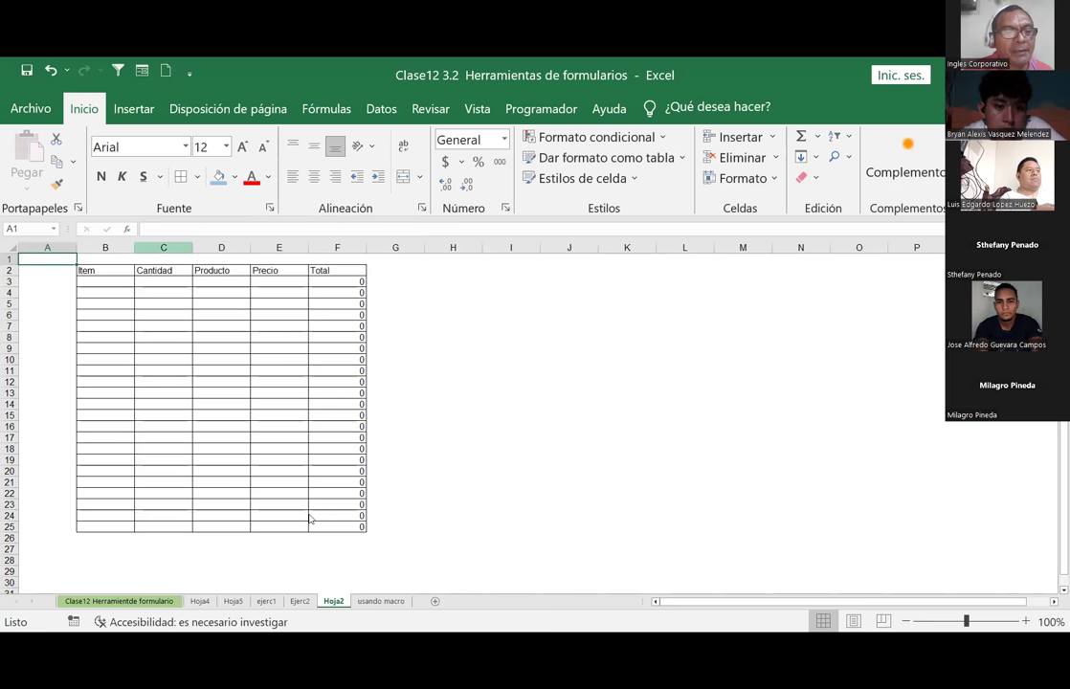
{"action": "right_click", "coordinate": [161, 248]}
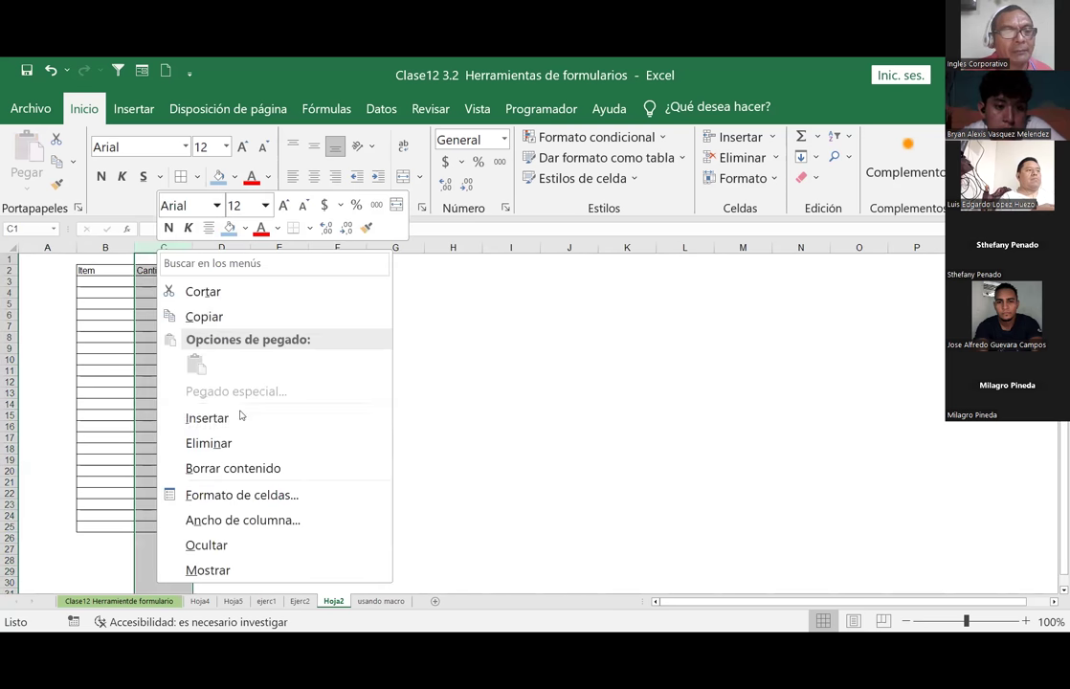
{"action": "right_click", "coordinate": [145, 248]}
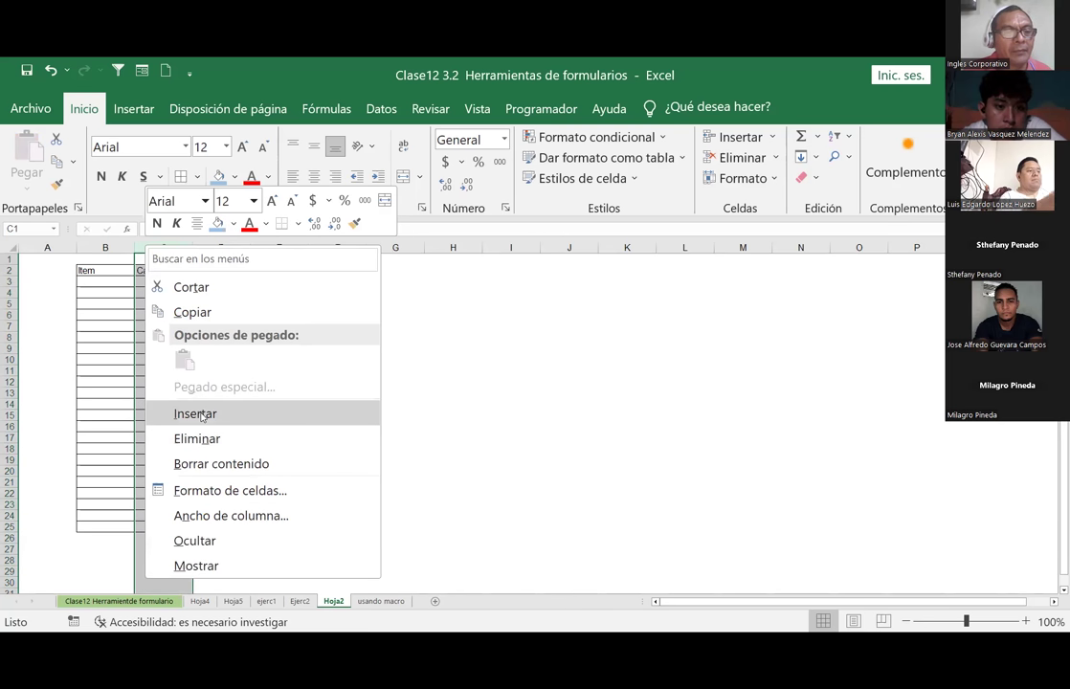
{"action": "left_click", "coordinate": [195, 414]}
{"action": "left_click", "coordinate": [170, 270]}
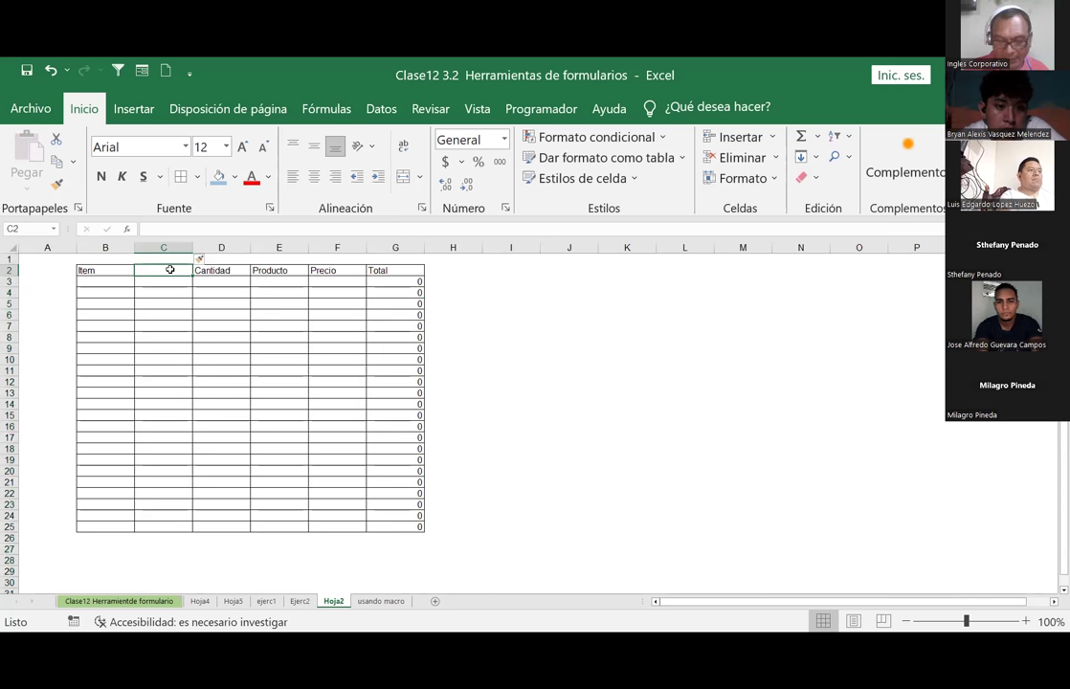
{"action": "type", "text": "Vendedor"}
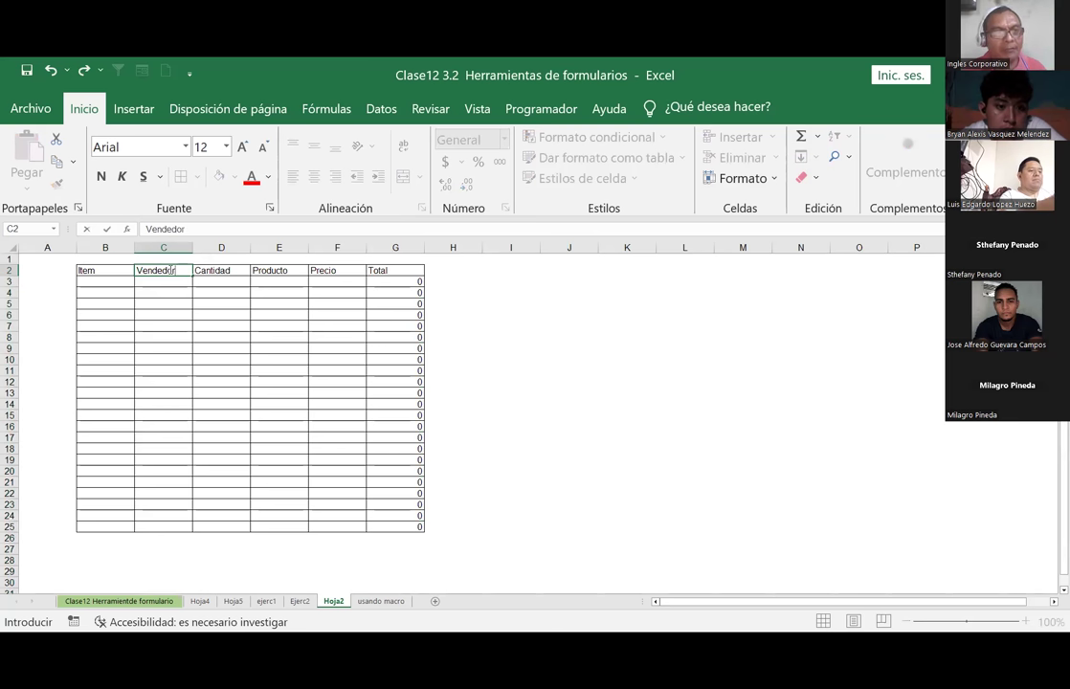
Commit the Vendedor header and copy the seller names from ejerc1 rows 3–10
{"action": "left_click", "coordinate": [93, 292]}
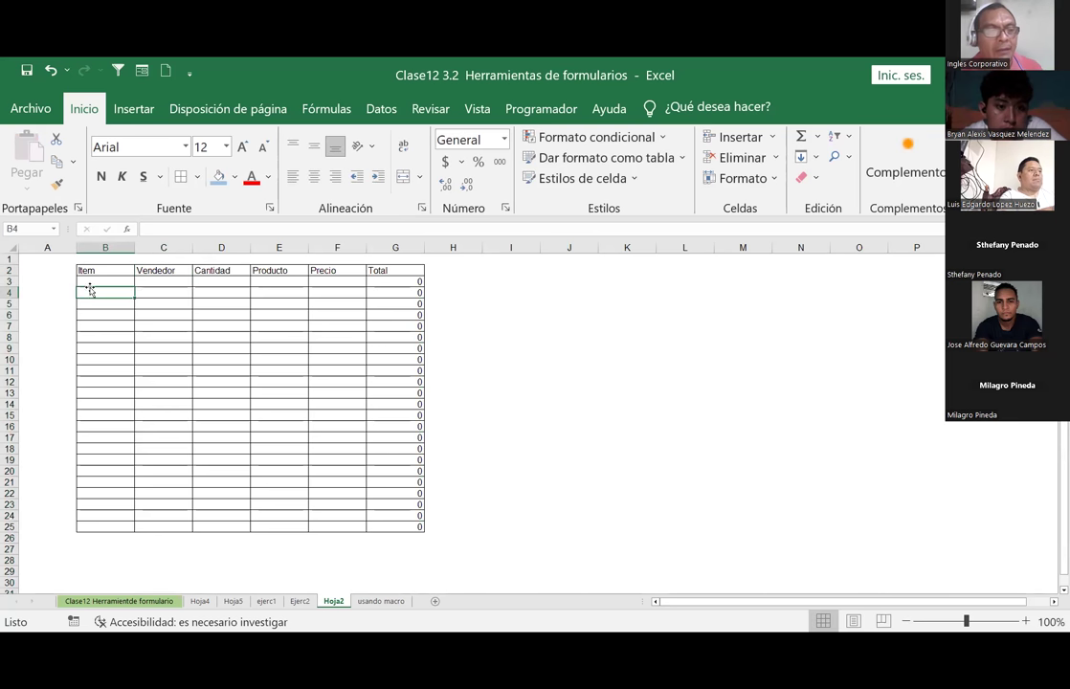
{"action": "left_click", "coordinate": [165, 602]}
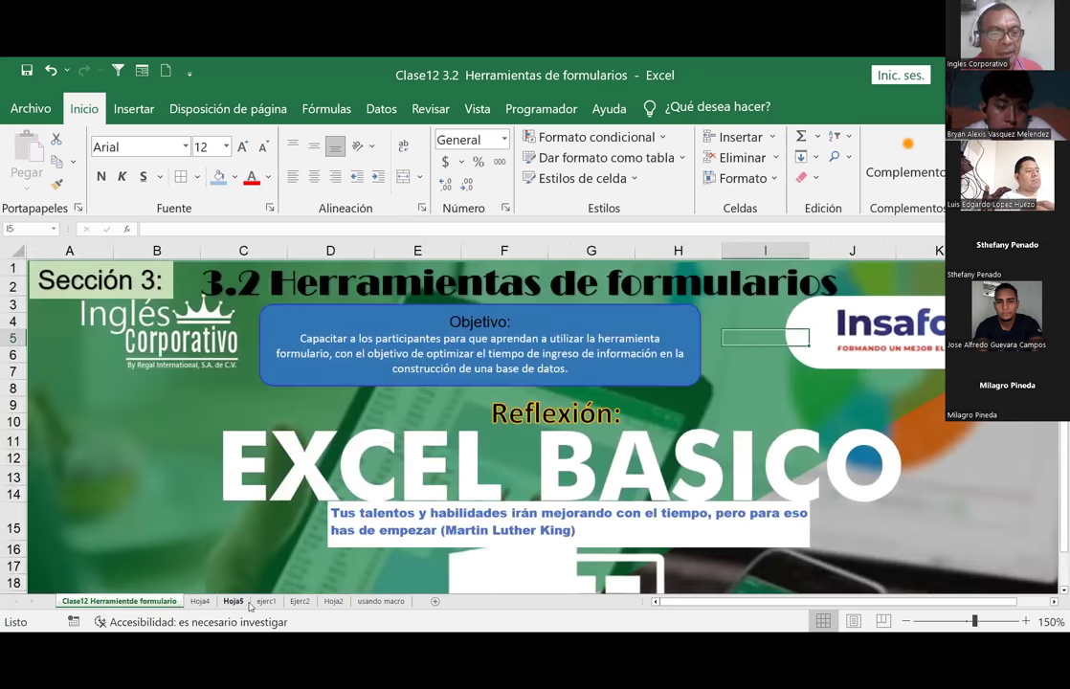
{"action": "left_click", "coordinate": [201, 602]}
{"action": "left_click", "coordinate": [233, 601]}
{"action": "left_click", "coordinate": [267, 602]}
{"action": "left_click_drag", "start_coordinate": [108, 284], "coordinate": [117, 382]}
{"action": "key", "text": "ctrl+c"}
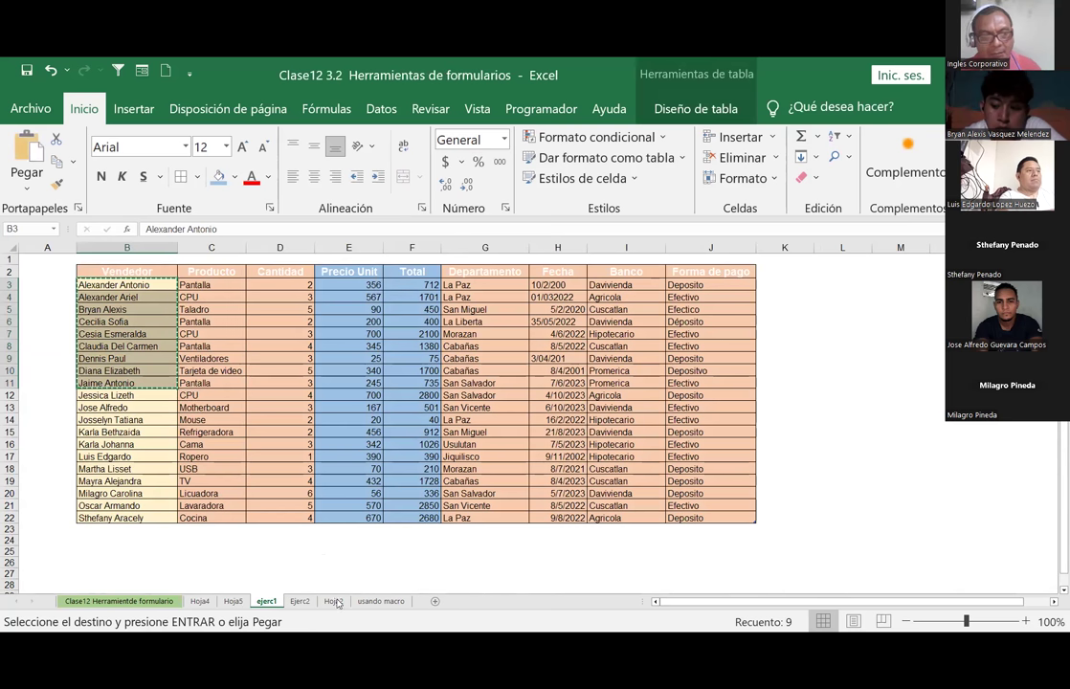
Paste the seller names under Vendedor, widen column C, then undo both changes
{"action": "left_click", "coordinate": [333, 601]}
{"action": "left_click", "coordinate": [103, 293]}
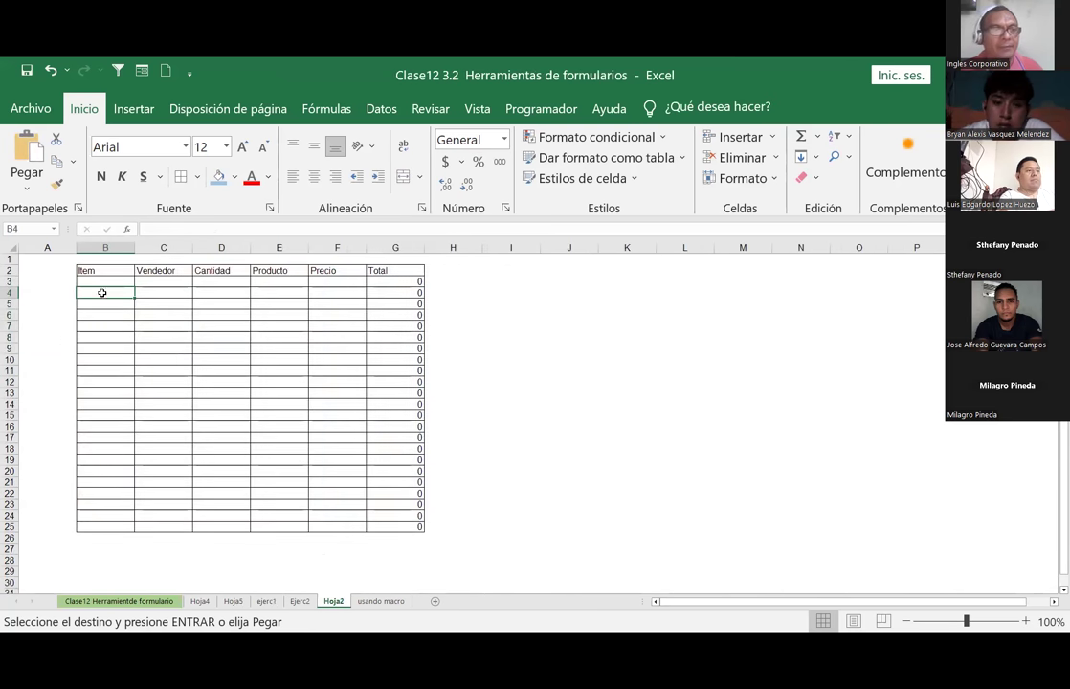
{"action": "left_click", "coordinate": [155, 281]}
{"action": "key", "text": "ctrl+v"}
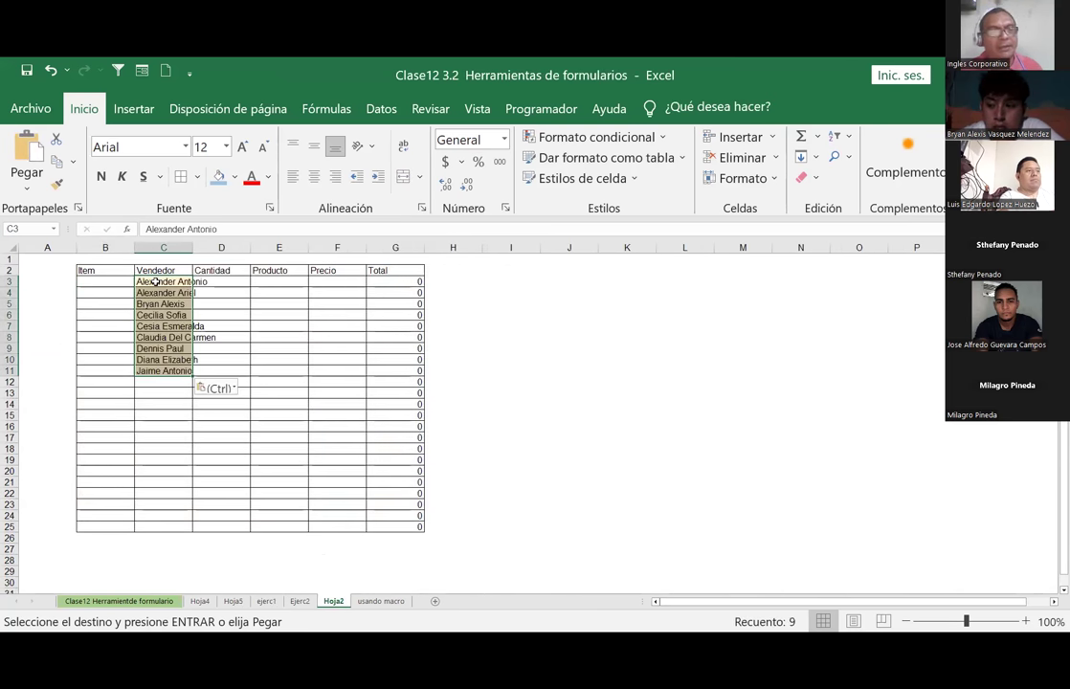
{"action": "double_click", "coordinate": [193, 247]}
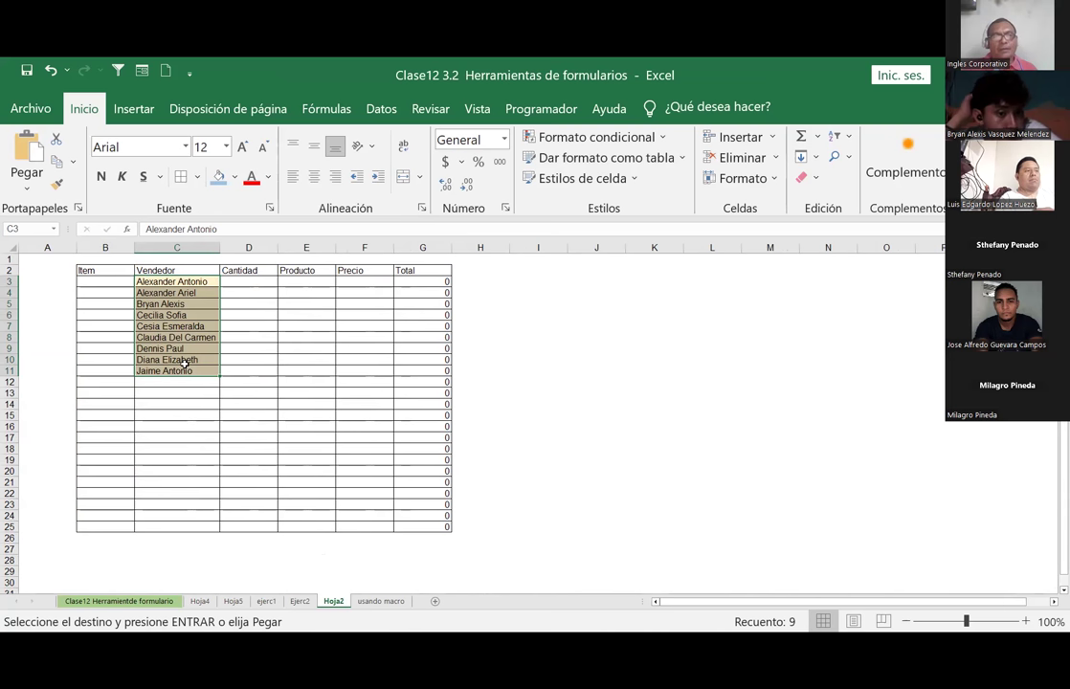
{"action": "left_click_drag", "start_coordinate": [143, 282], "coordinate": [197, 369]}
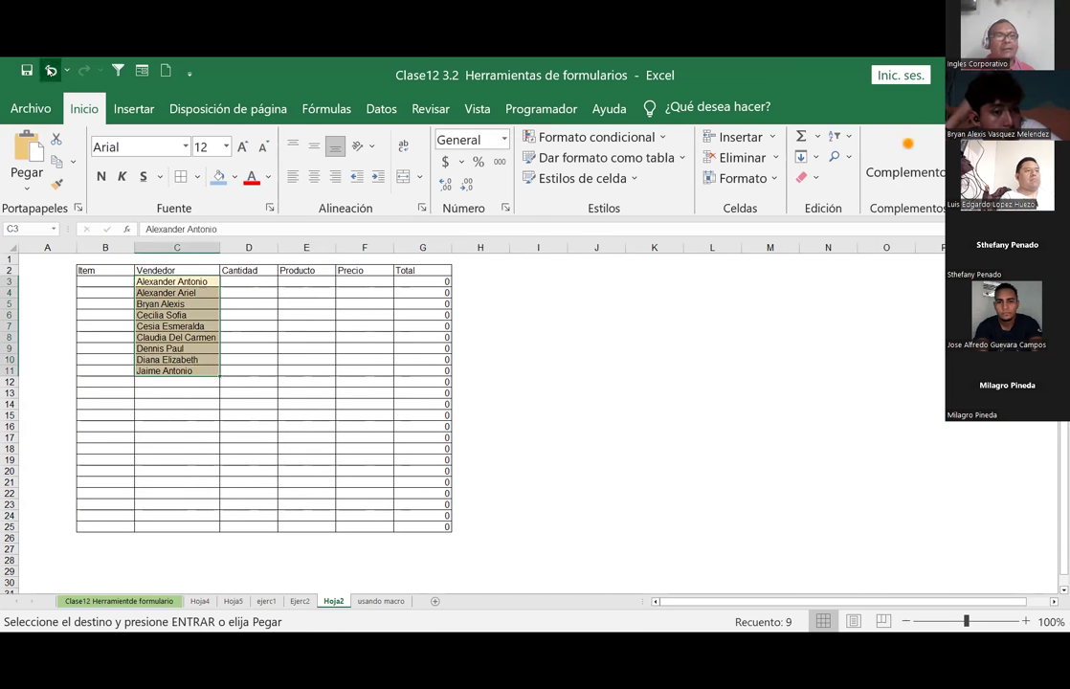
{"action": "left_click", "coordinate": [51, 70]}
{"action": "left_click", "coordinate": [51, 69]}
Check the Total formula in G3 and place the cursor inside the sales grid
{"action": "left_click", "coordinate": [511, 325]}
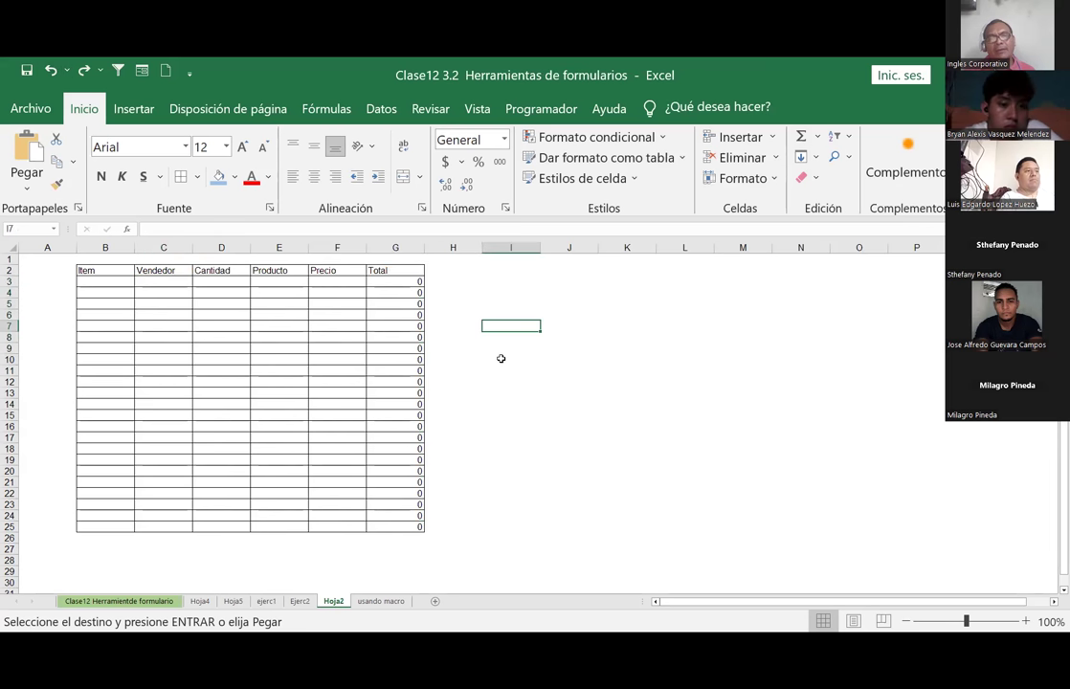
{"action": "left_click", "coordinate": [404, 283]}
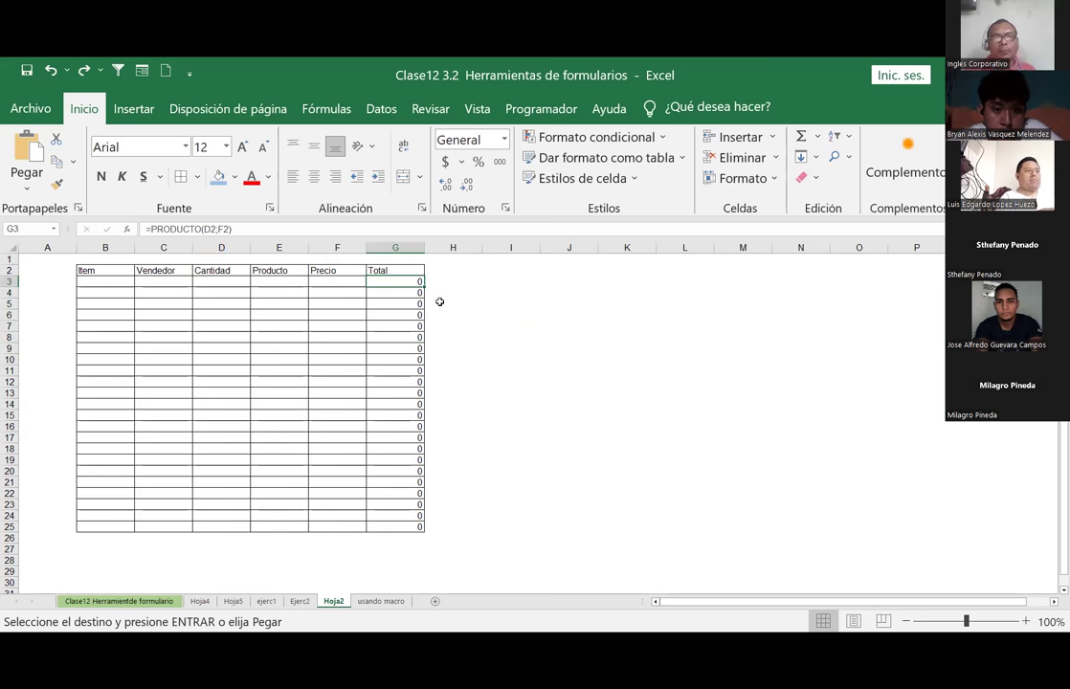
{"action": "left_click_drag", "start_coordinate": [108, 271], "coordinate": [358, 339]}
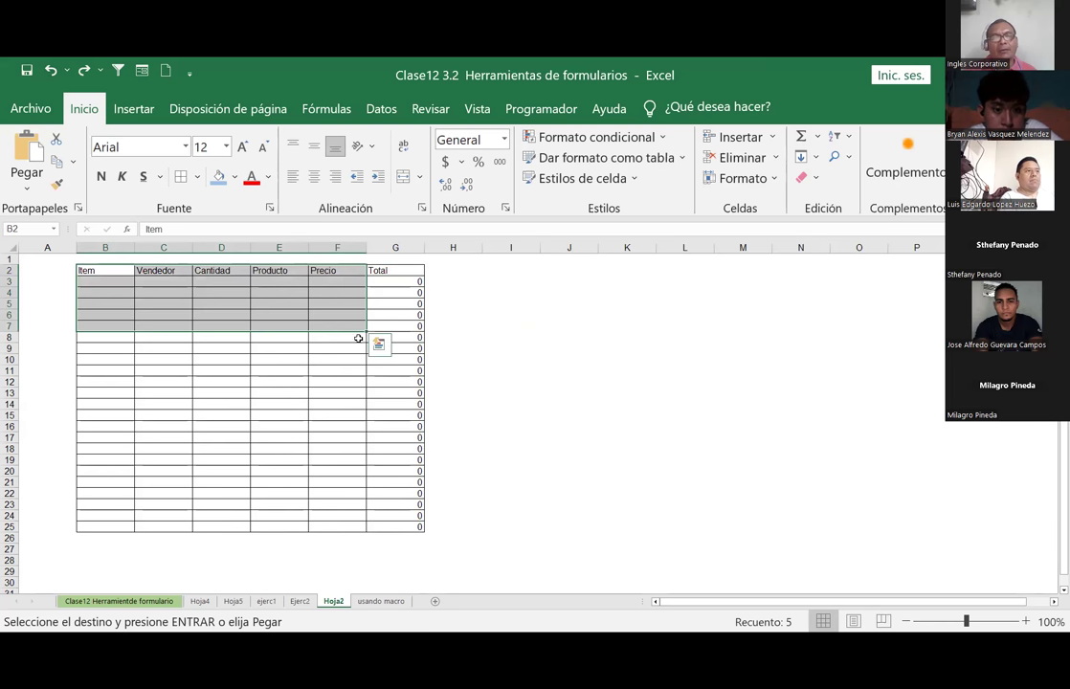
{"action": "left_click", "coordinate": [344, 389]}
{"action": "left_click", "coordinate": [346, 370]}
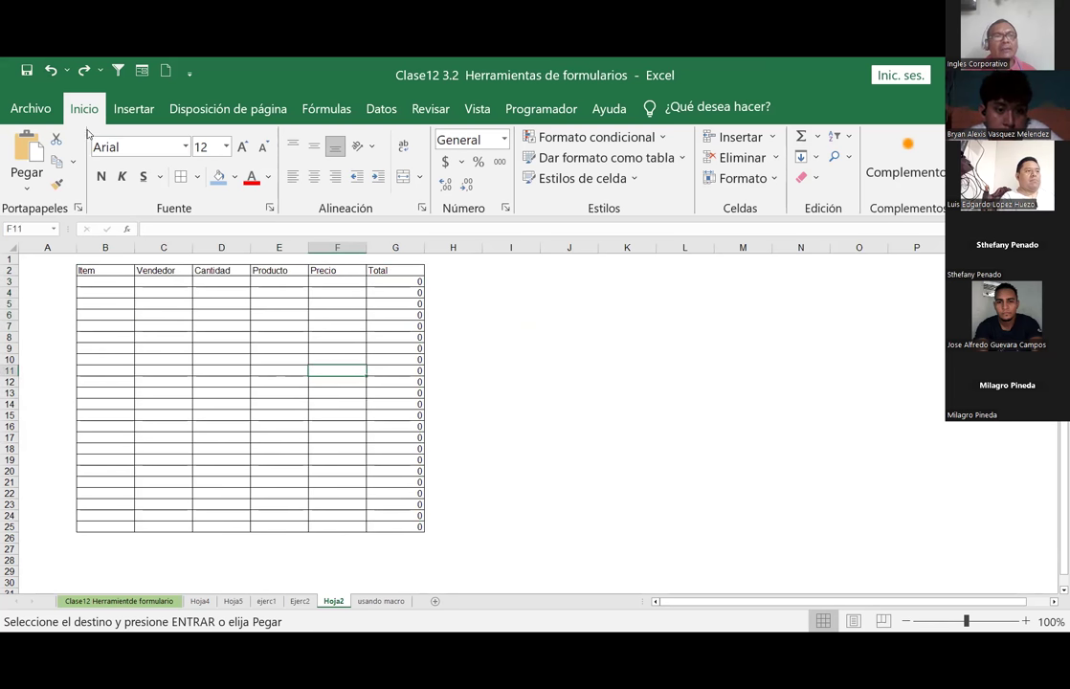
Create a formatted table from $B$2:$G$25 with 'La tabla tiene encabezados' checked
{"action": "left_click", "coordinate": [133, 108]}
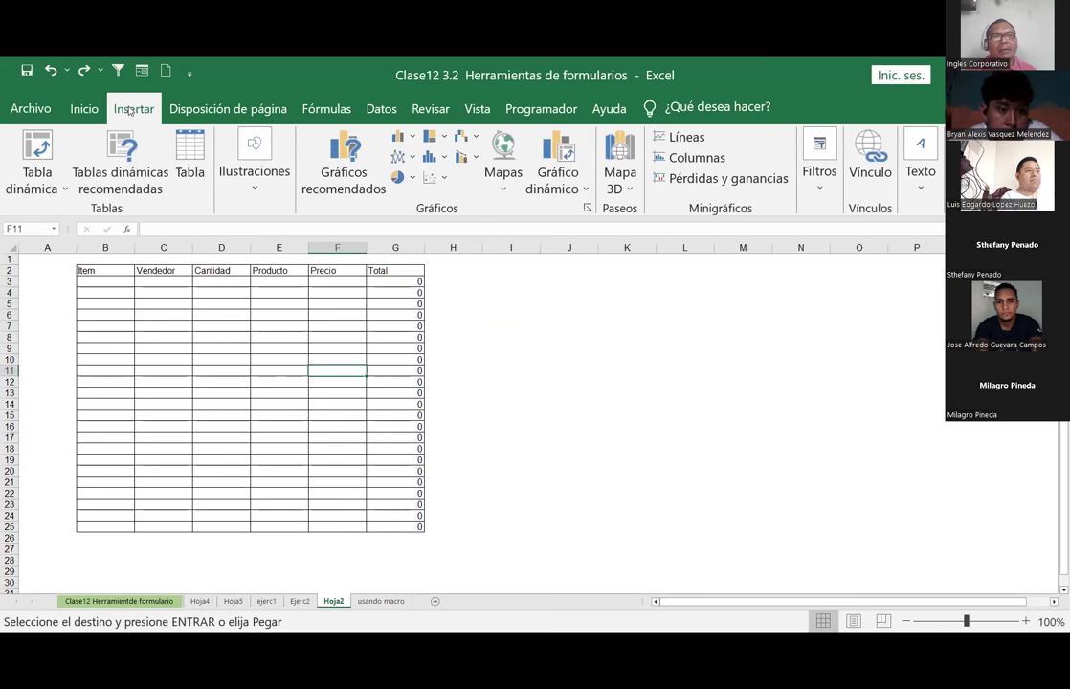
{"action": "left_click", "coordinate": [190, 158]}
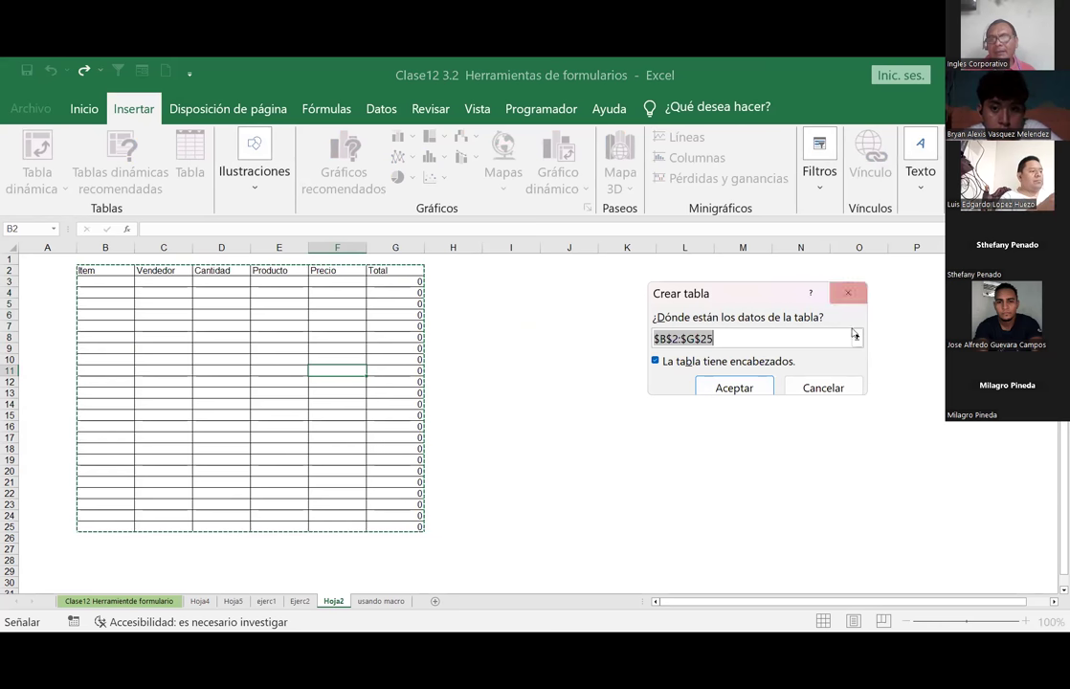
{"action": "left_click", "coordinate": [734, 389]}
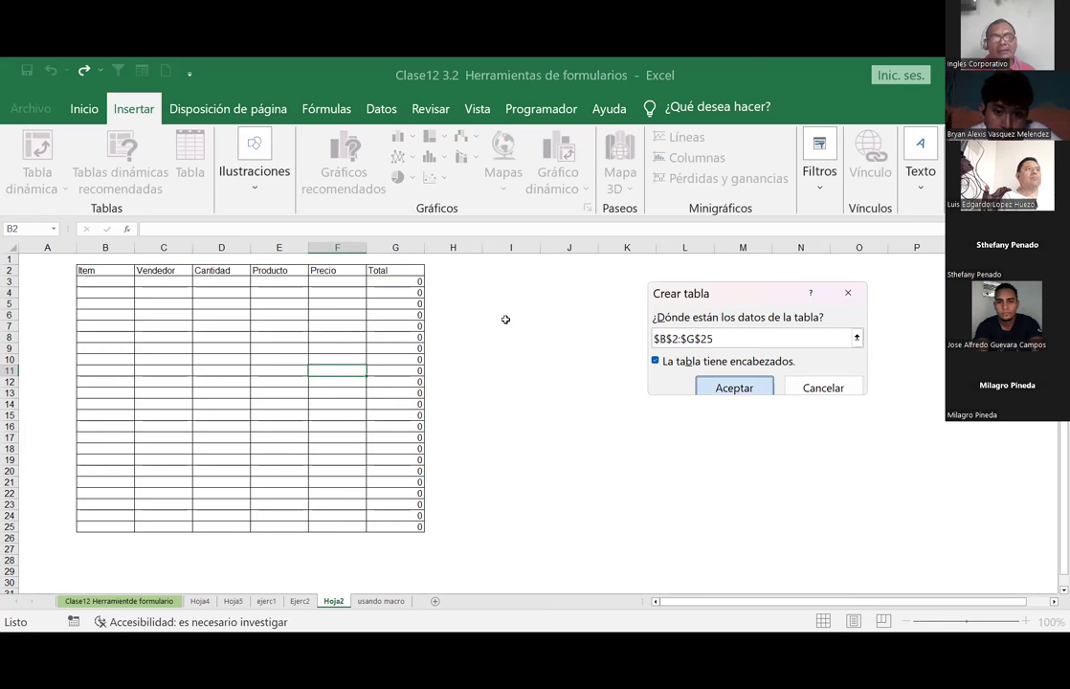
{"action": "left_click", "coordinate": [494, 317]}
{"action": "left_click", "coordinate": [113, 290]}
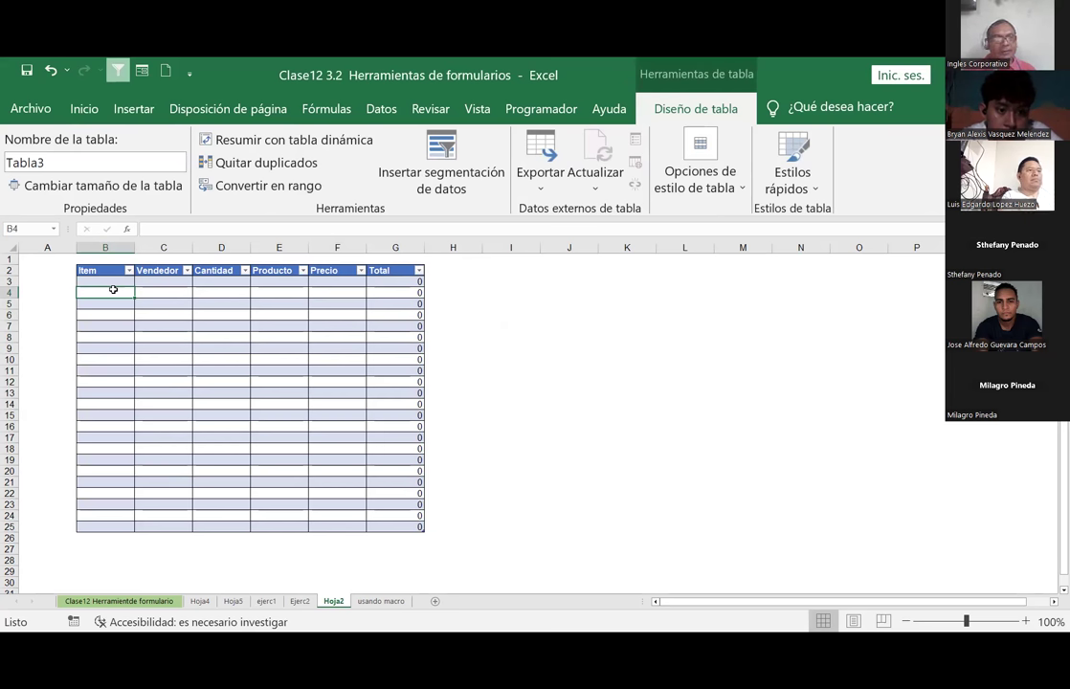
Enter the first sales row: item 1, a seller name, quantity 3, Cemento, price 10
{"action": "type", "text": "1"}
{"action": "key", "text": "Tab"}
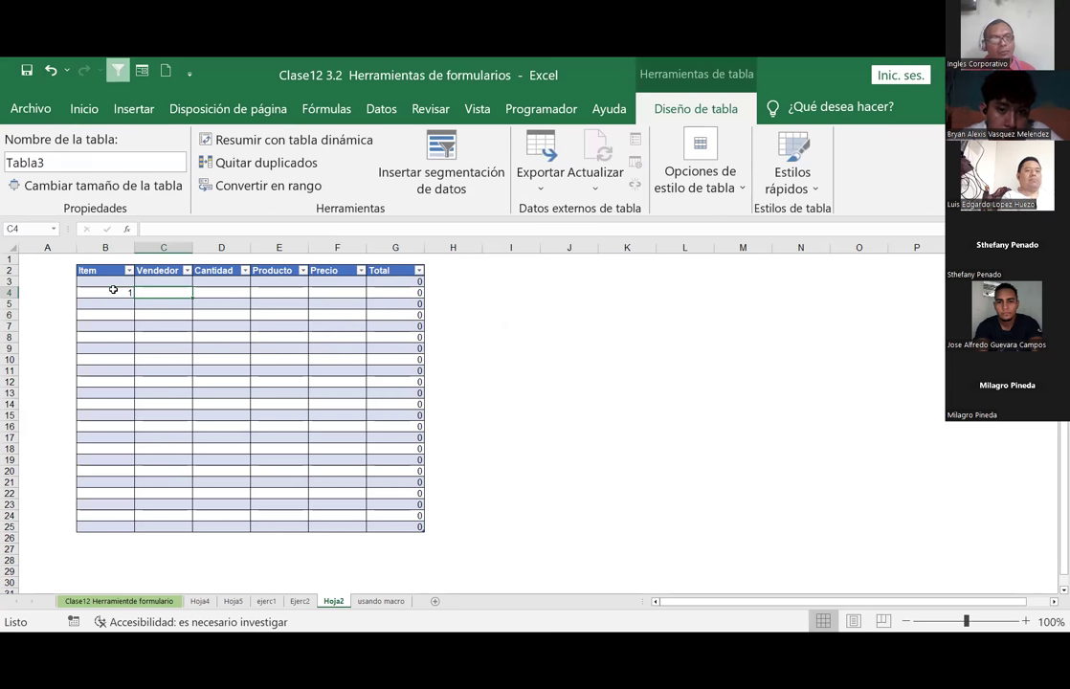
{"action": "type", "text": "Luis"}
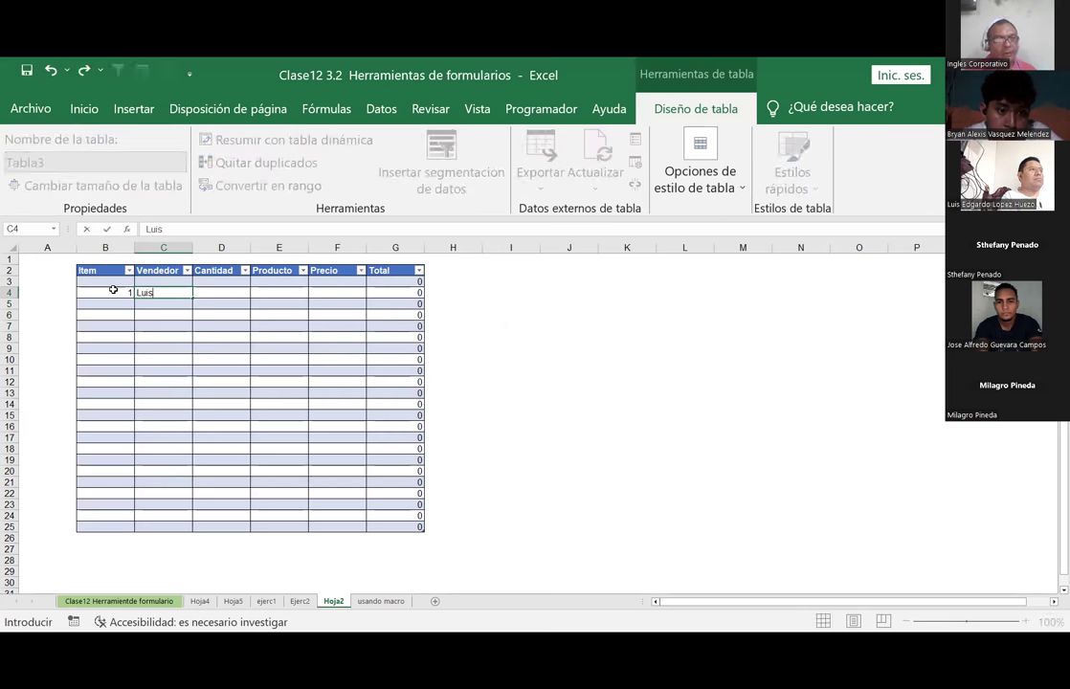
{"action": "key", "text": "Tab"}
{"action": "type", "text": "3"}
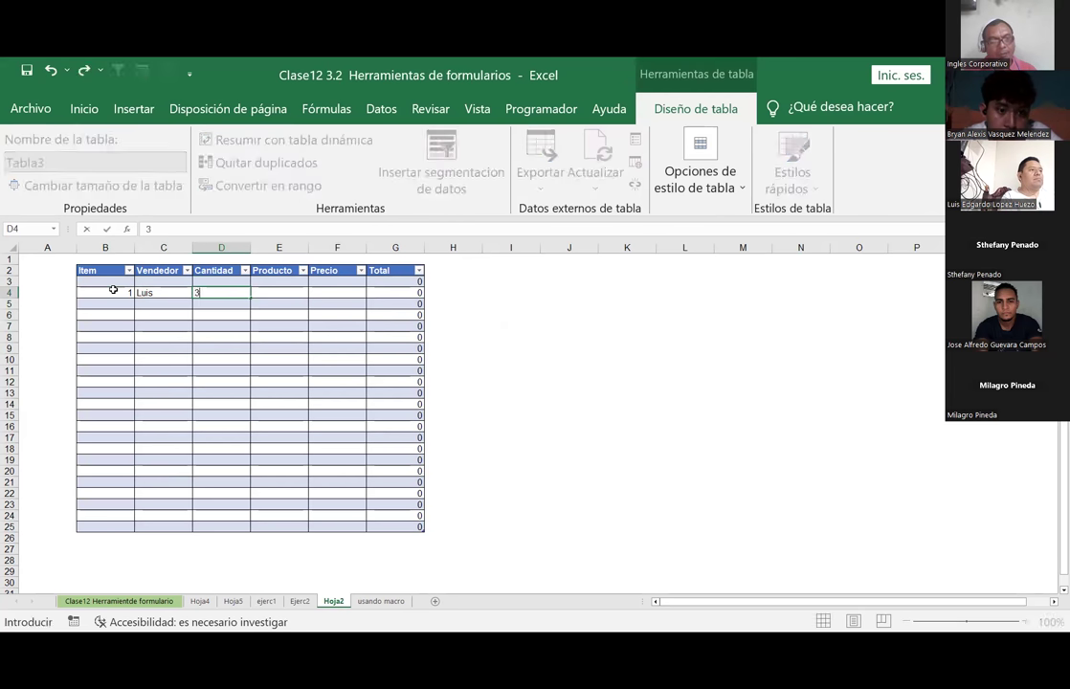
{"action": "key", "text": "Tab"}
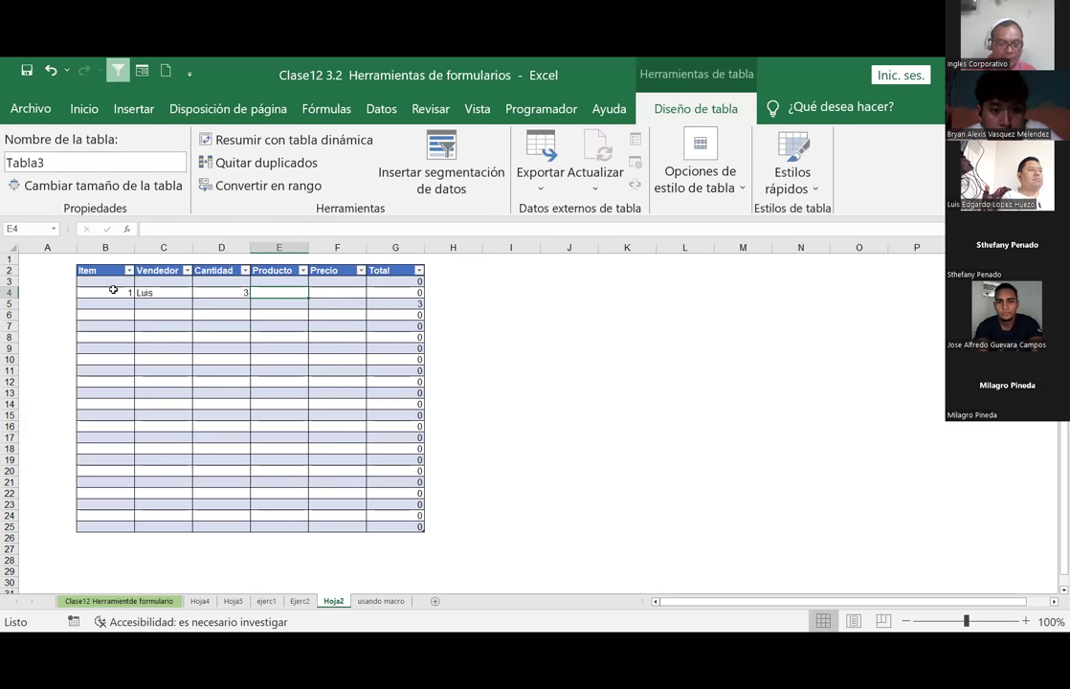
{"action": "type", "text": "Cemento"}
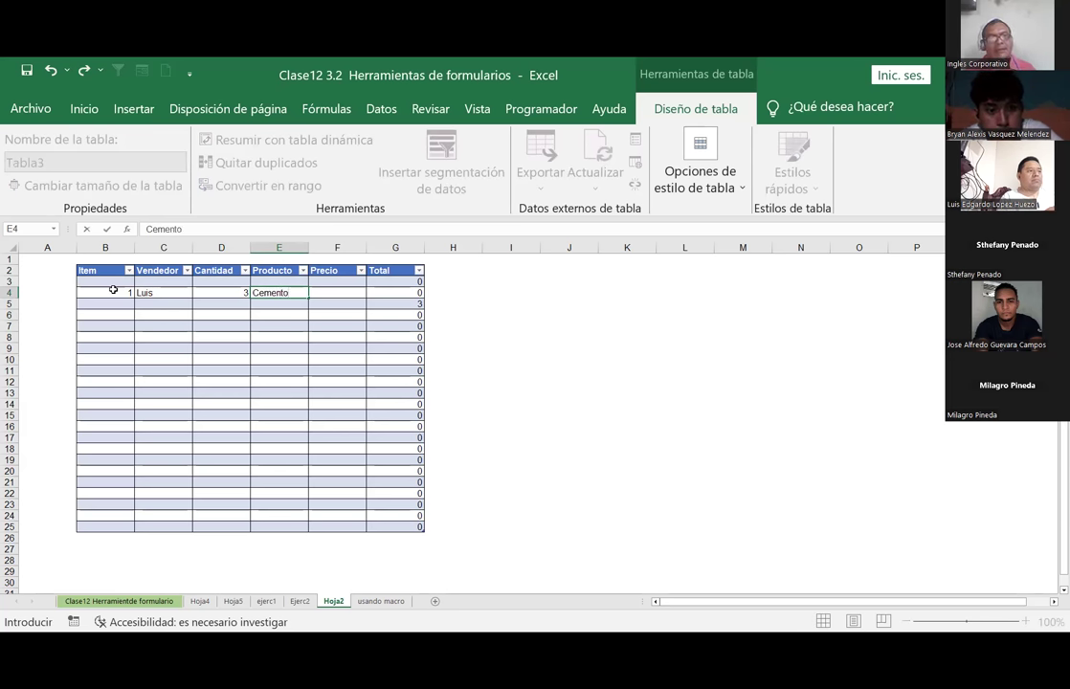
{"action": "key", "text": "Tab"}
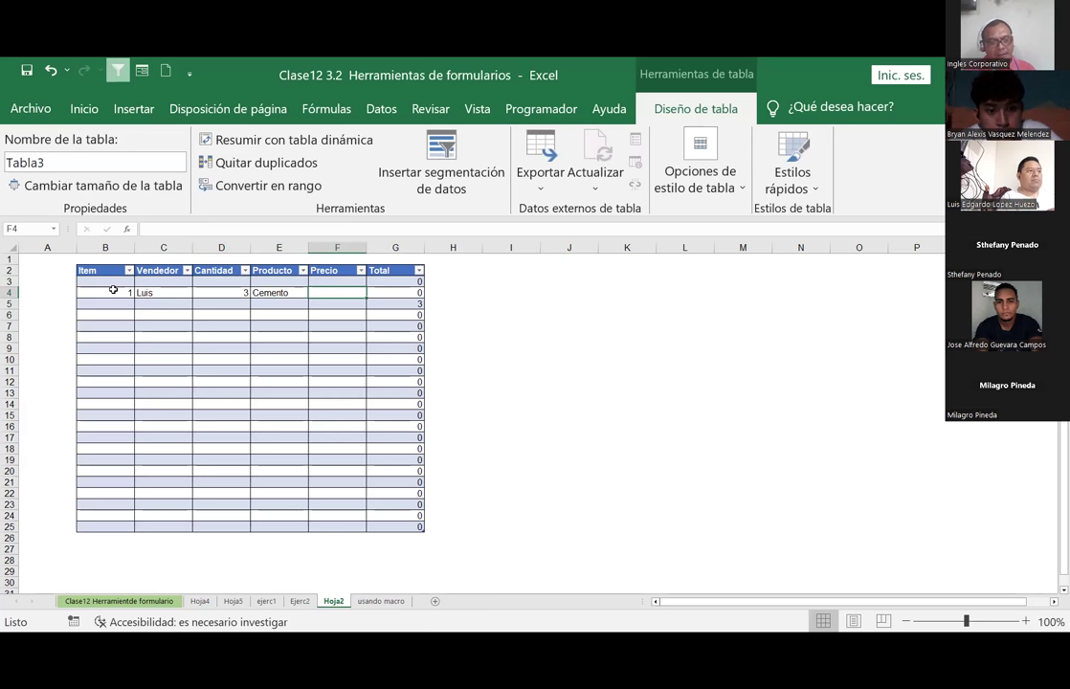
{"action": "type", "text": "10"}
{"action": "key", "text": "Tab"}
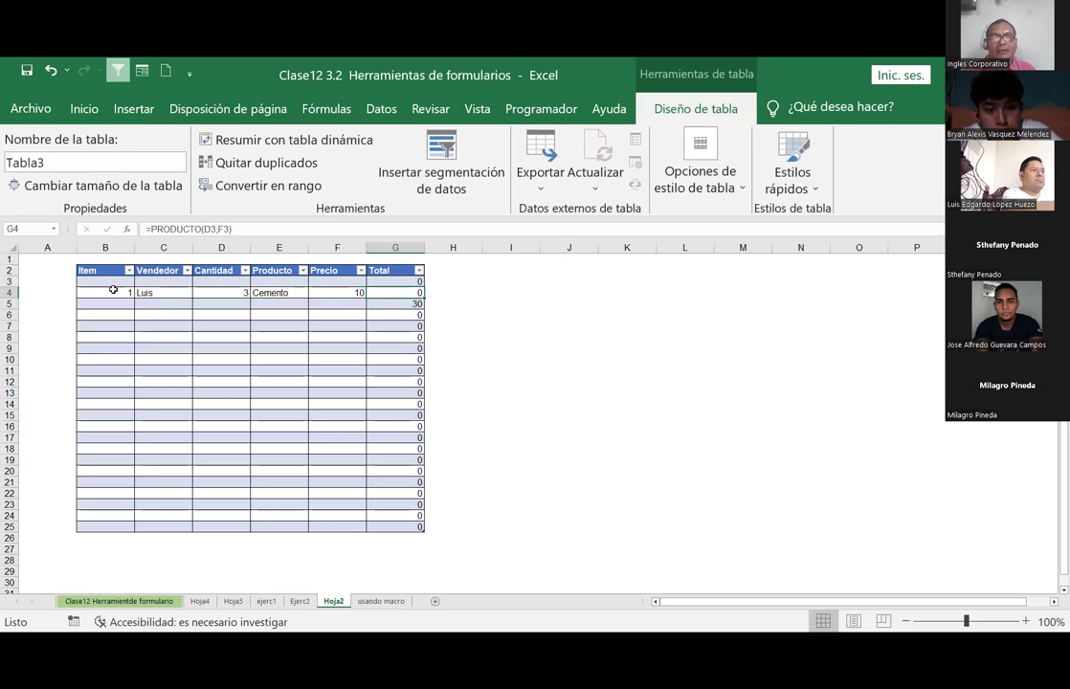
Type a PRODUCTO Total formula in G4 referencing the row's quantity and price
{"action": "left_click", "coordinate": [501, 314]}
{"action": "left_click", "coordinate": [410, 293]}
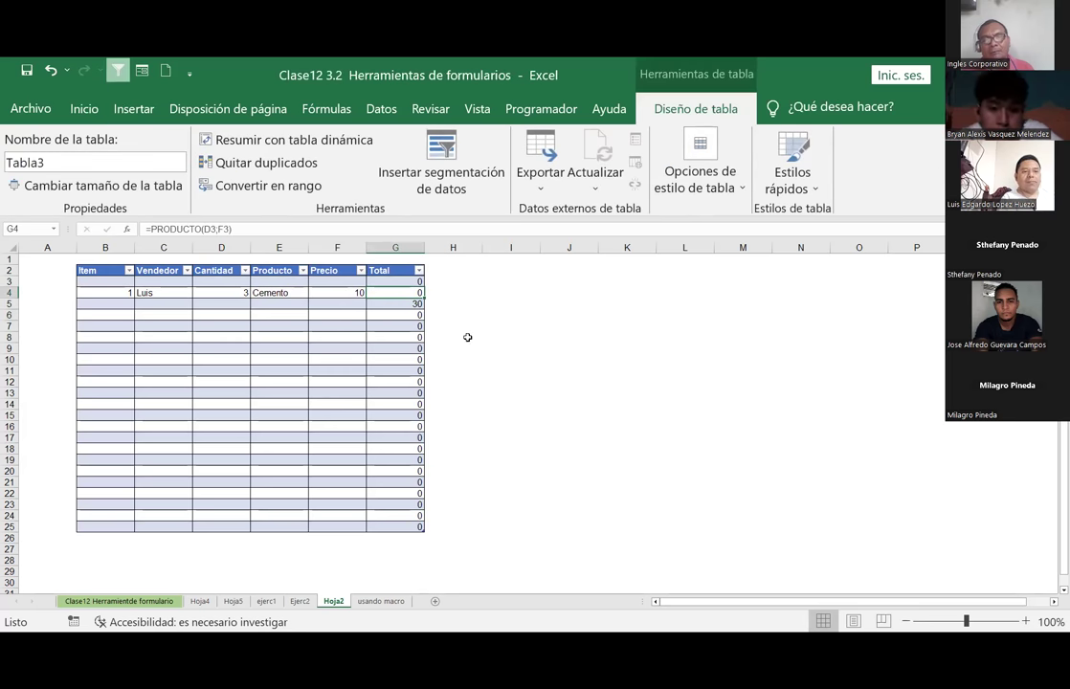
{"action": "type", "text": "="}
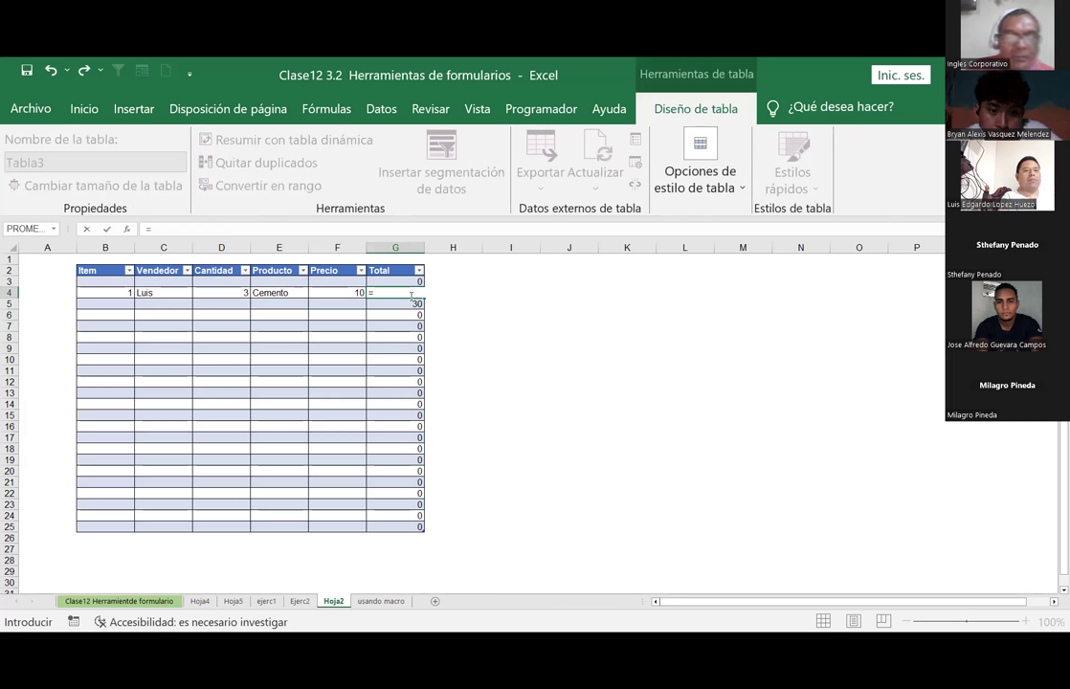
{"action": "type", "text": "rpd"}
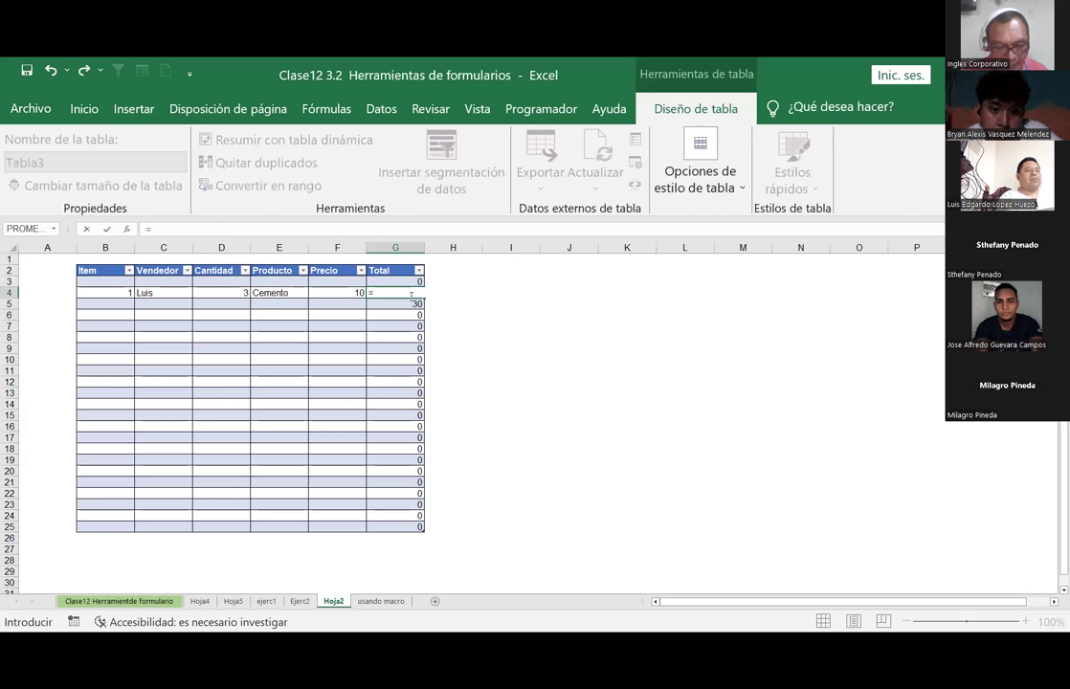
{"action": "type", "text": "PROFUVYO"}
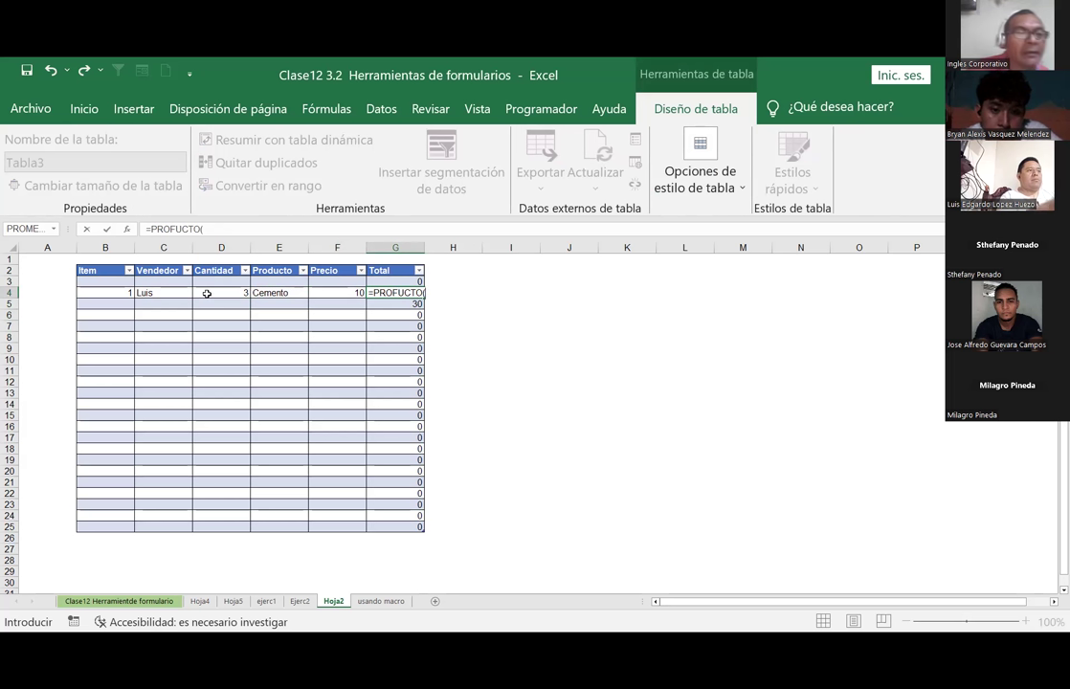
{"action": "left_click", "coordinate": [207, 293]}
{"action": "left_click", "coordinate": [335, 294]}
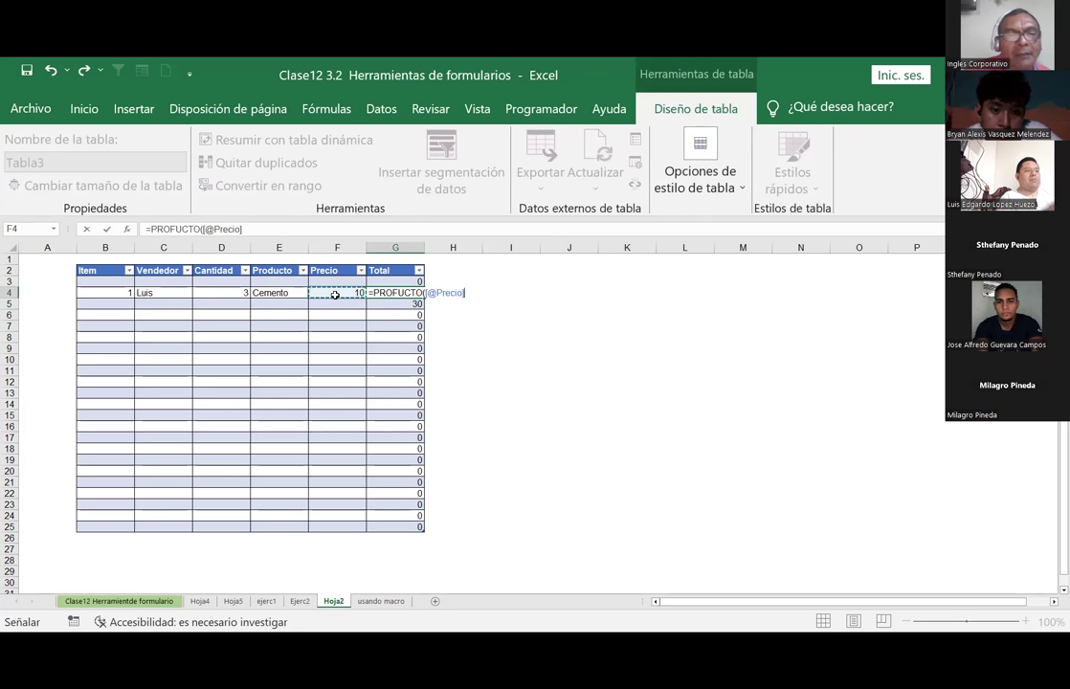
{"action": "type", "text": ")"}
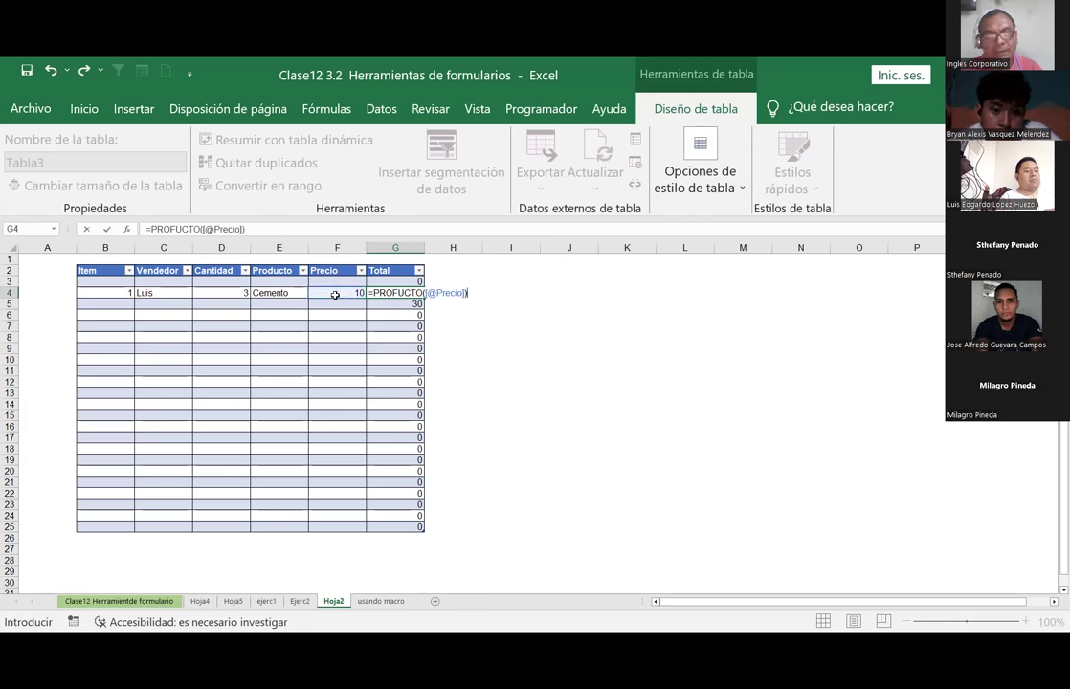
{"action": "key", "text": "Return"}
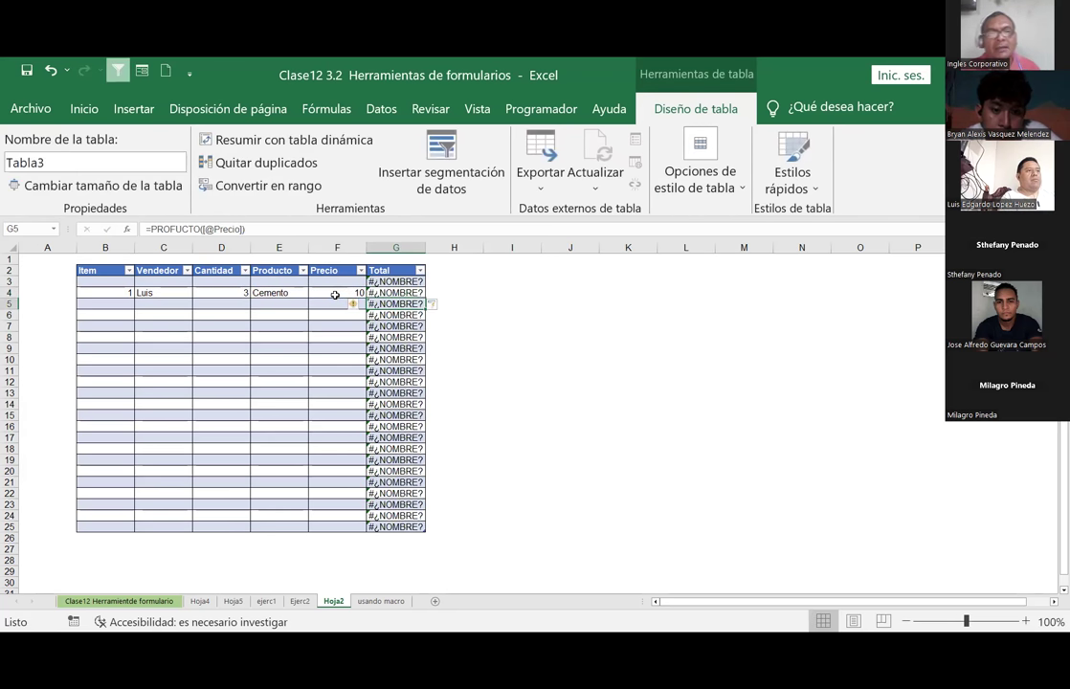
Ignore the invalid-name error in G4 and undo back before the broken formula
{"action": "left_click", "coordinate": [400, 291]}
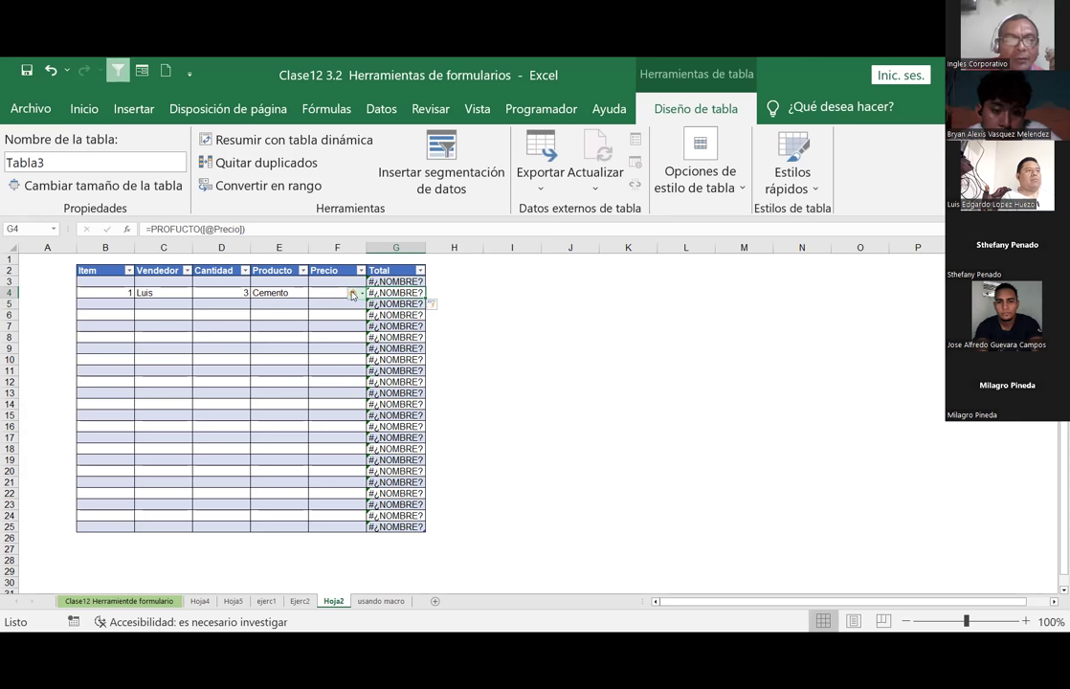
{"action": "left_click", "coordinate": [355, 292]}
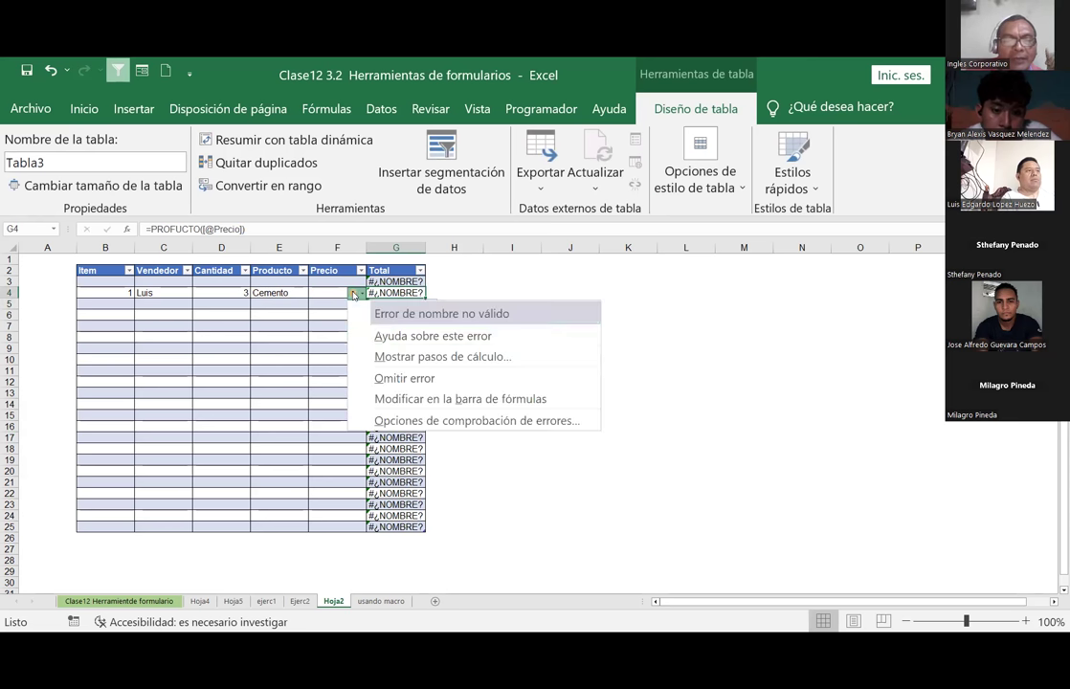
{"action": "left_click", "coordinate": [414, 378]}
{"action": "left_click", "coordinate": [496, 361]}
{"action": "left_click", "coordinate": [396, 281]}
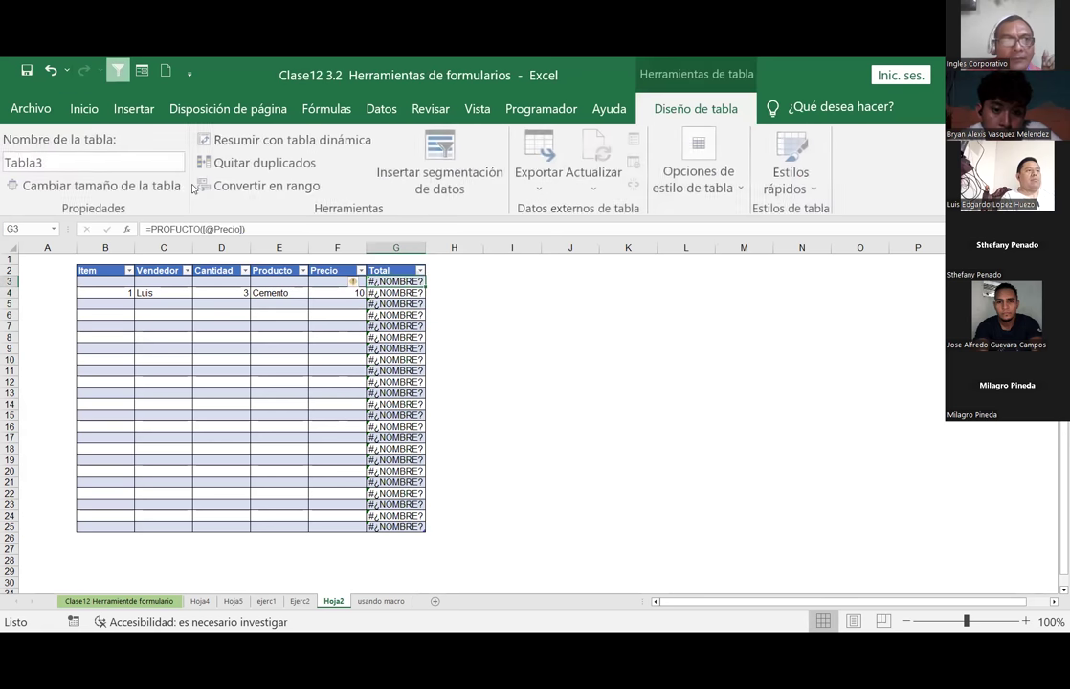
{"action": "left_click", "coordinate": [51, 70]}
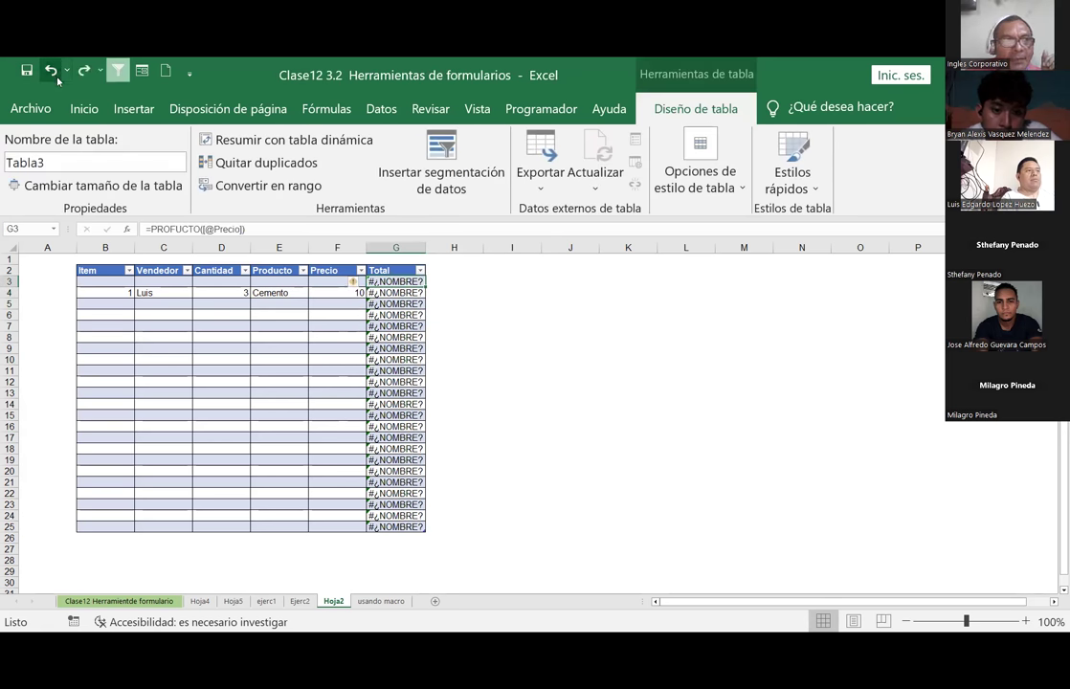
{"action": "left_click", "coordinate": [51, 70]}
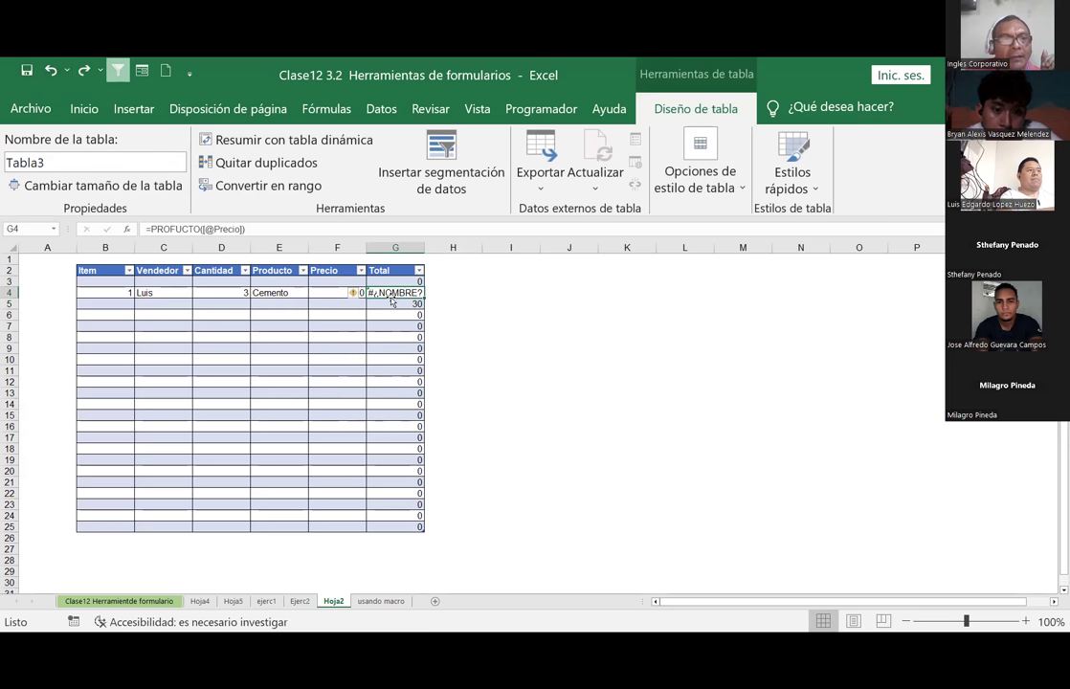
{"action": "left_click", "coordinate": [176, 230]}
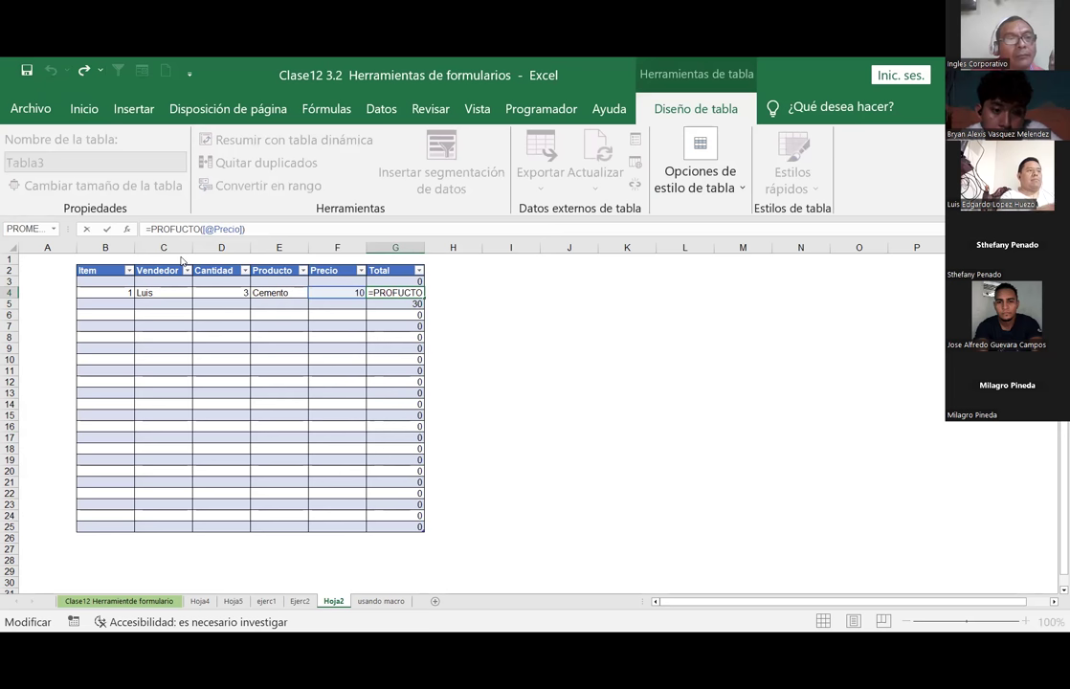
{"action": "key", "text": "BackSpace"}
{"action": "type", "text": "D"}
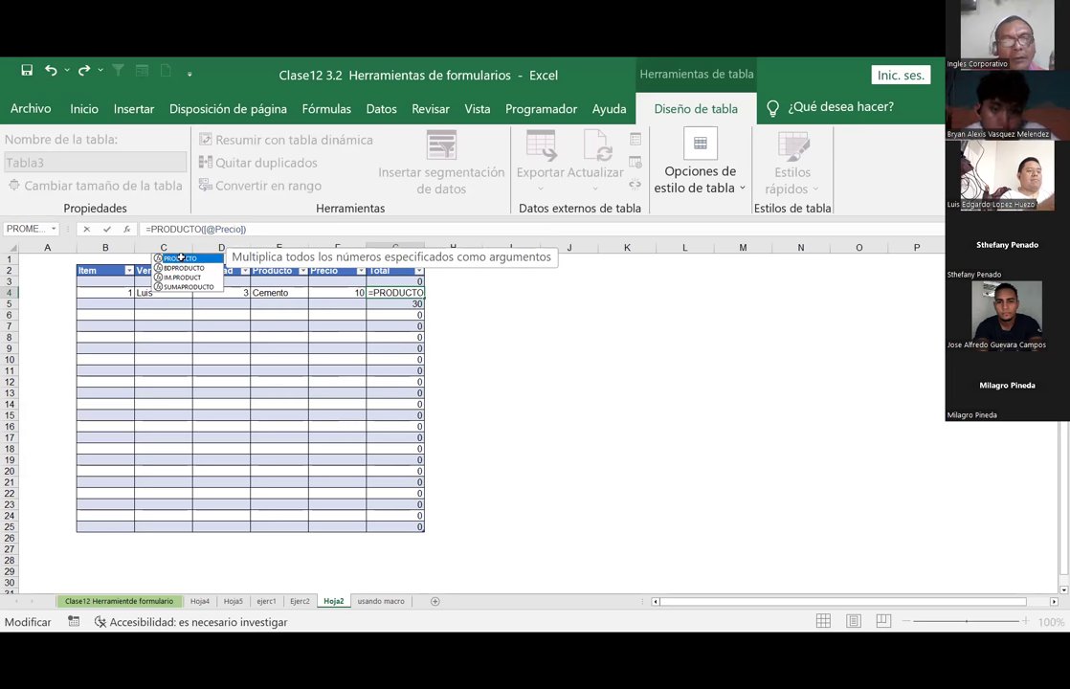
{"action": "key", "text": "Return"}
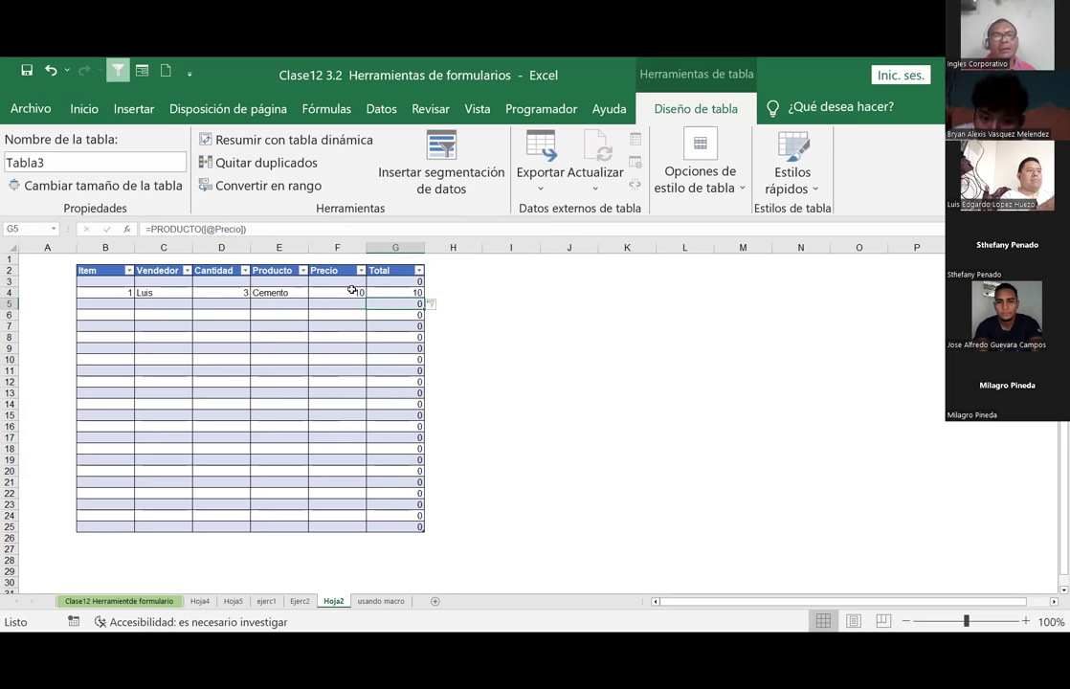
{"action": "left_click", "coordinate": [409, 293]}
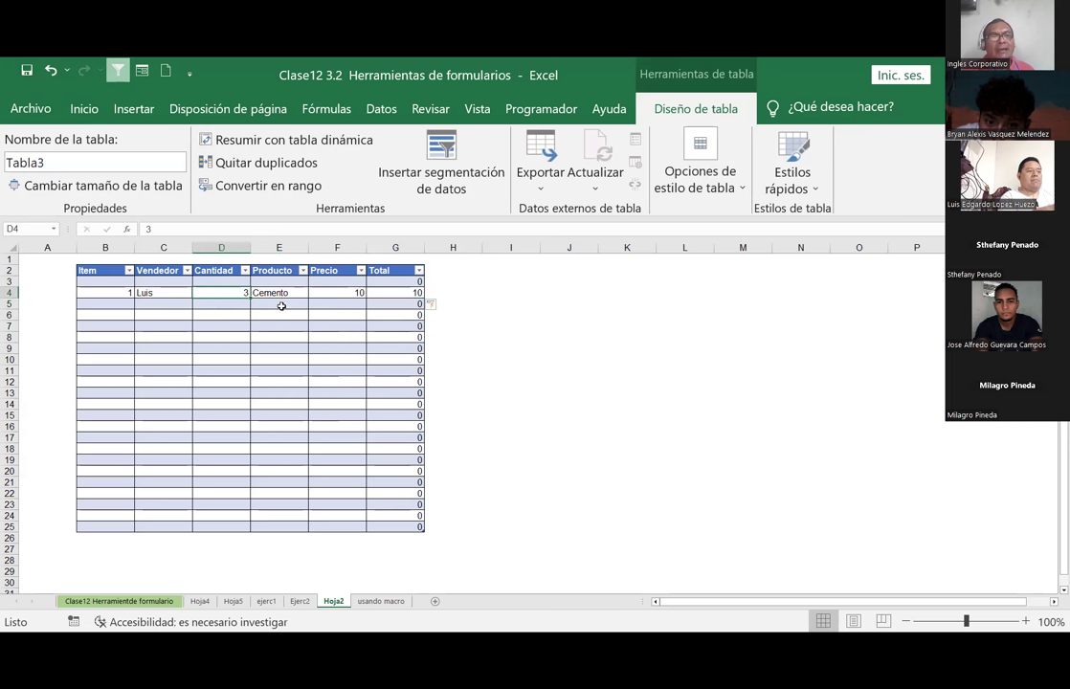
{"action": "left_click", "coordinate": [342, 293]}
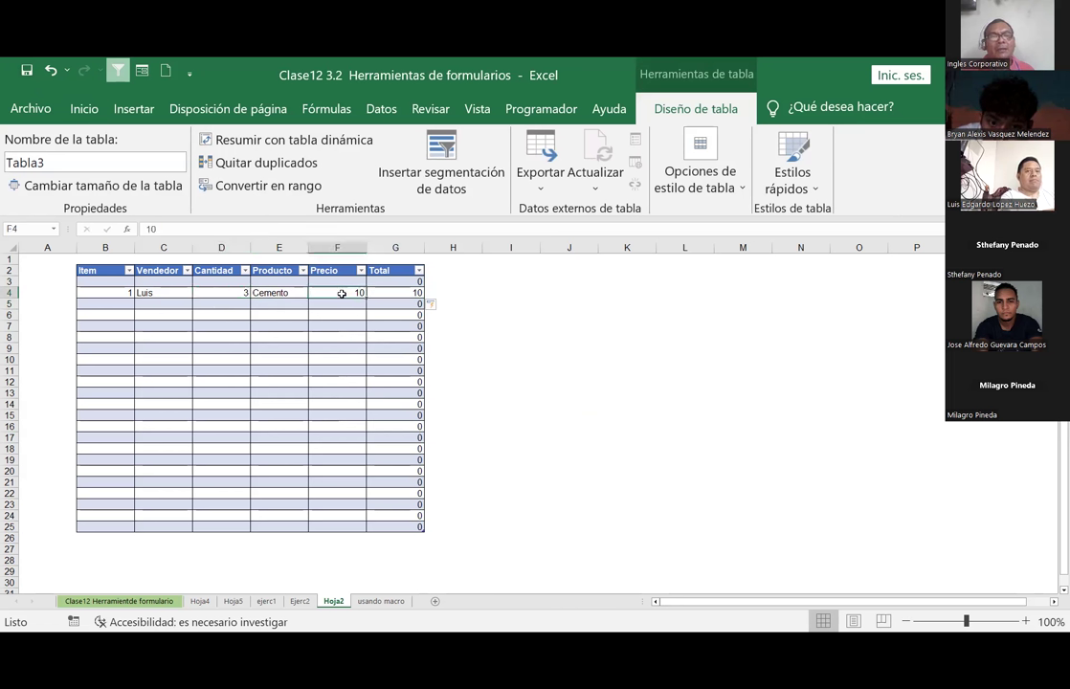
{"action": "left_click", "coordinate": [392, 293]}
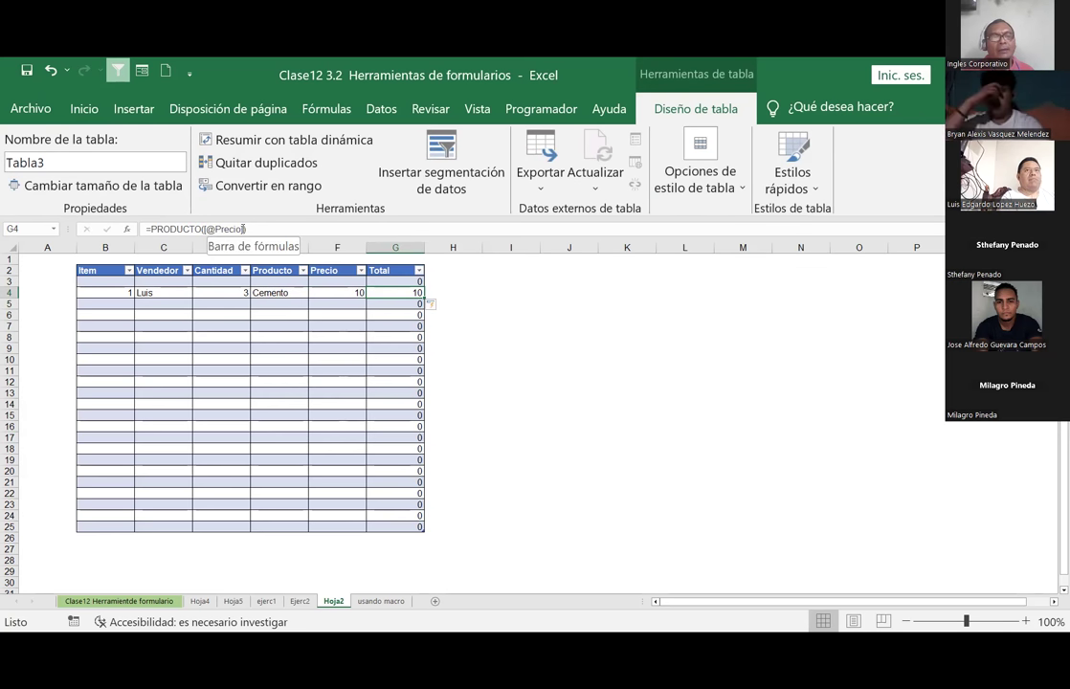
{"action": "left_click_drag", "start_coordinate": [246, 228], "coordinate": [202, 229]}
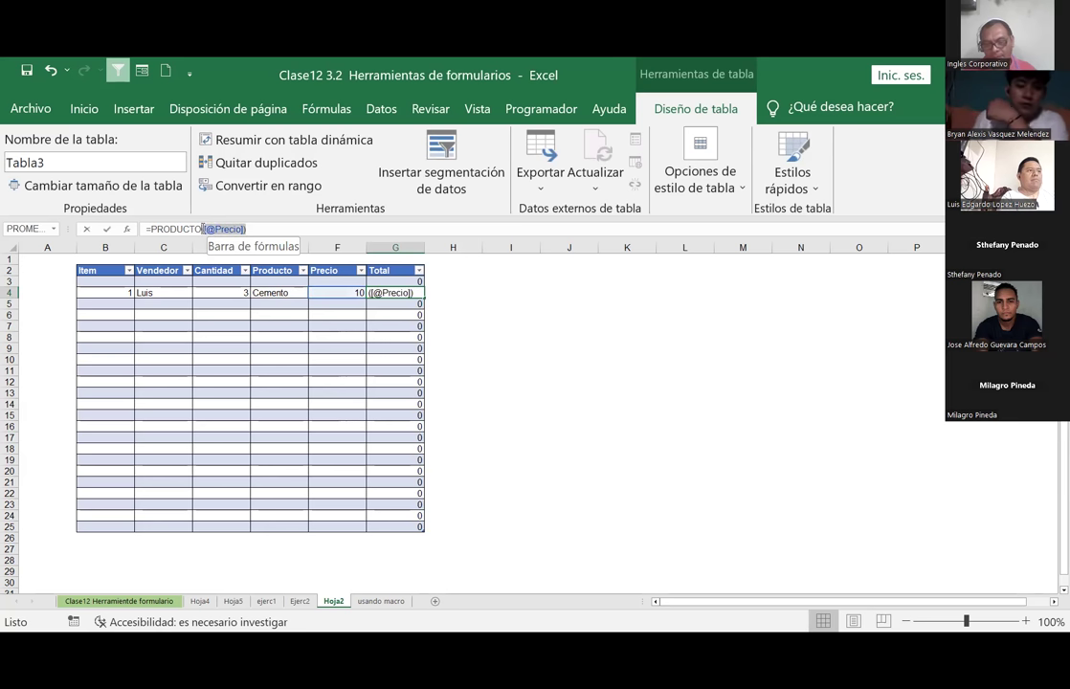
{"action": "key", "text": "BackSpace"}
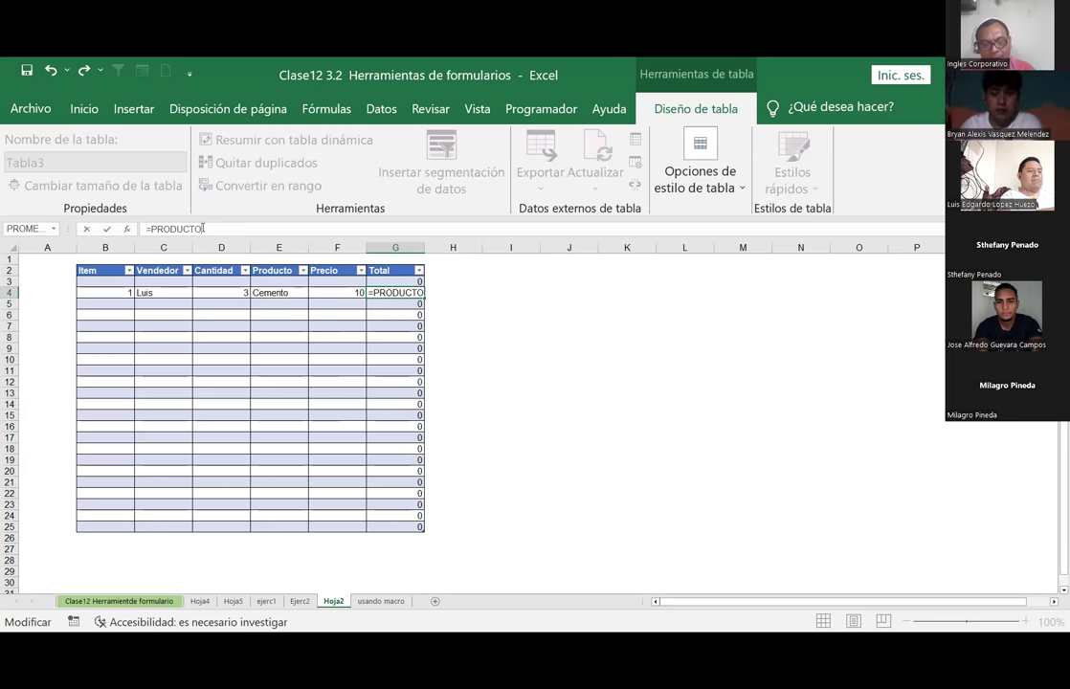
{"action": "type", "text": "("}
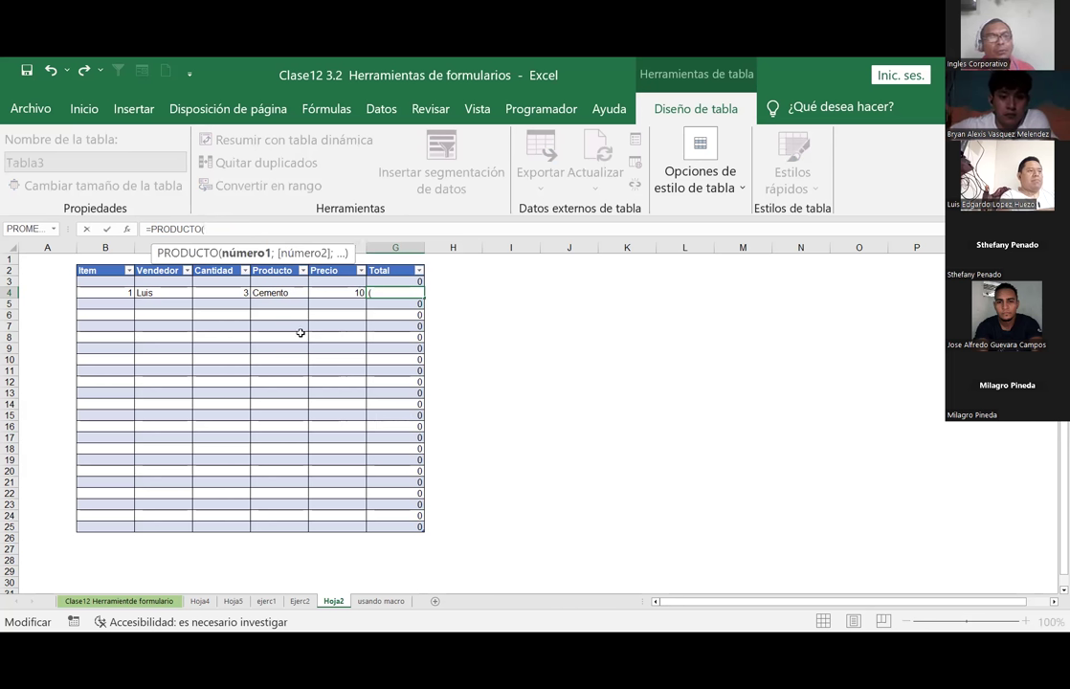
{"action": "left_click", "coordinate": [218, 293]}
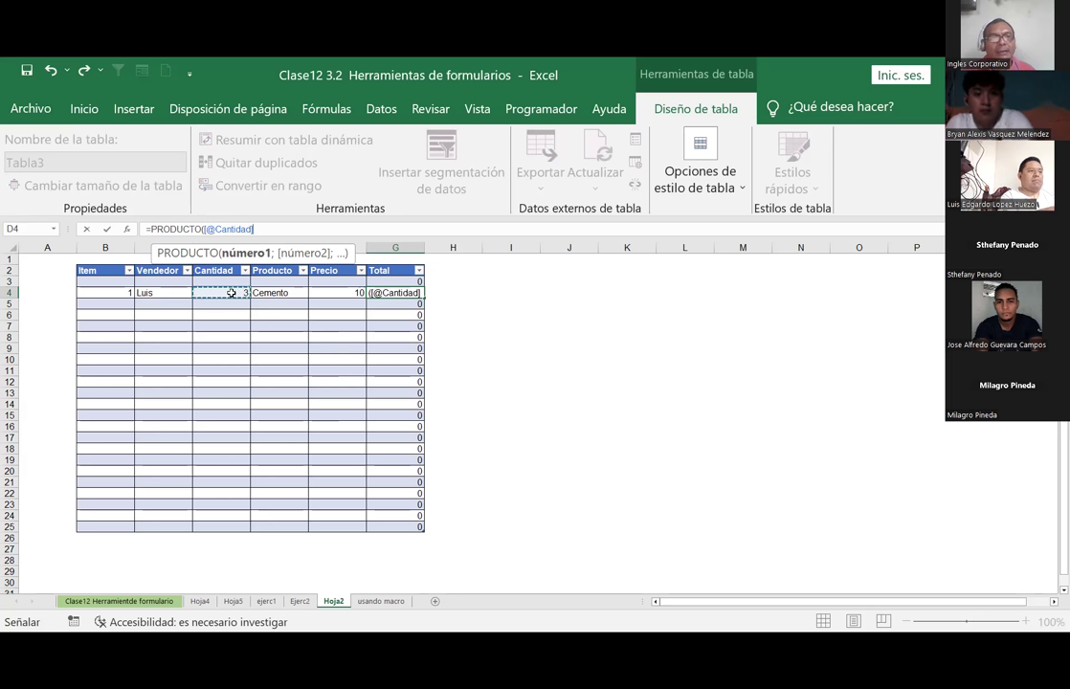
{"action": "left_click", "coordinate": [349, 296]}
{"action": "left_click", "coordinate": [223, 295]}
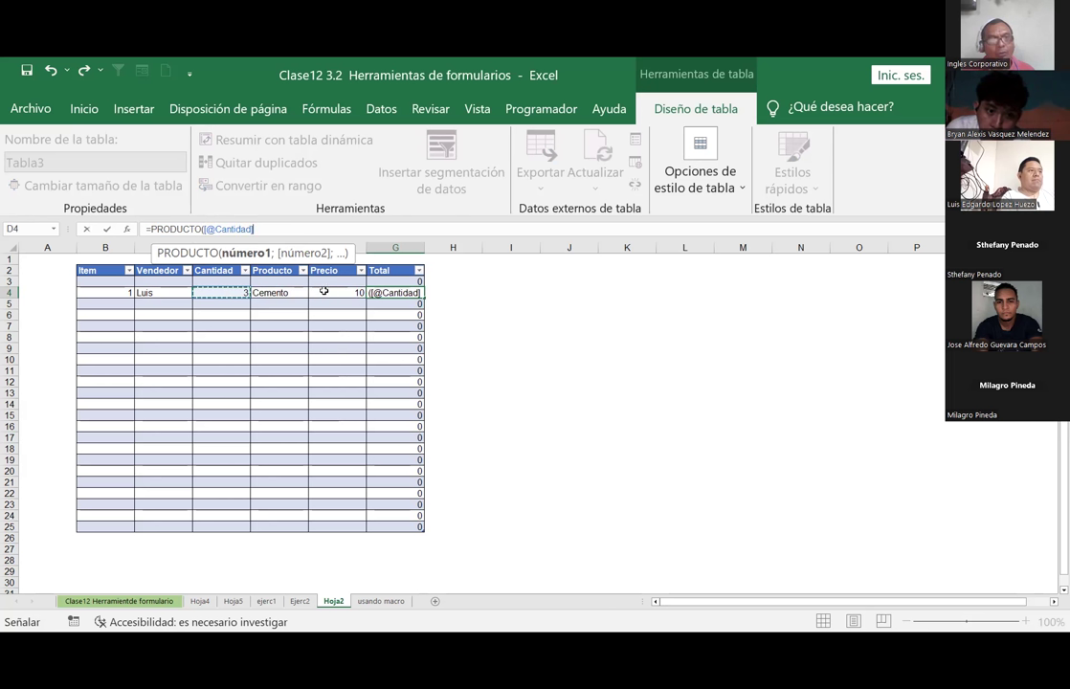
{"action": "left_click", "coordinate": [326, 292]}
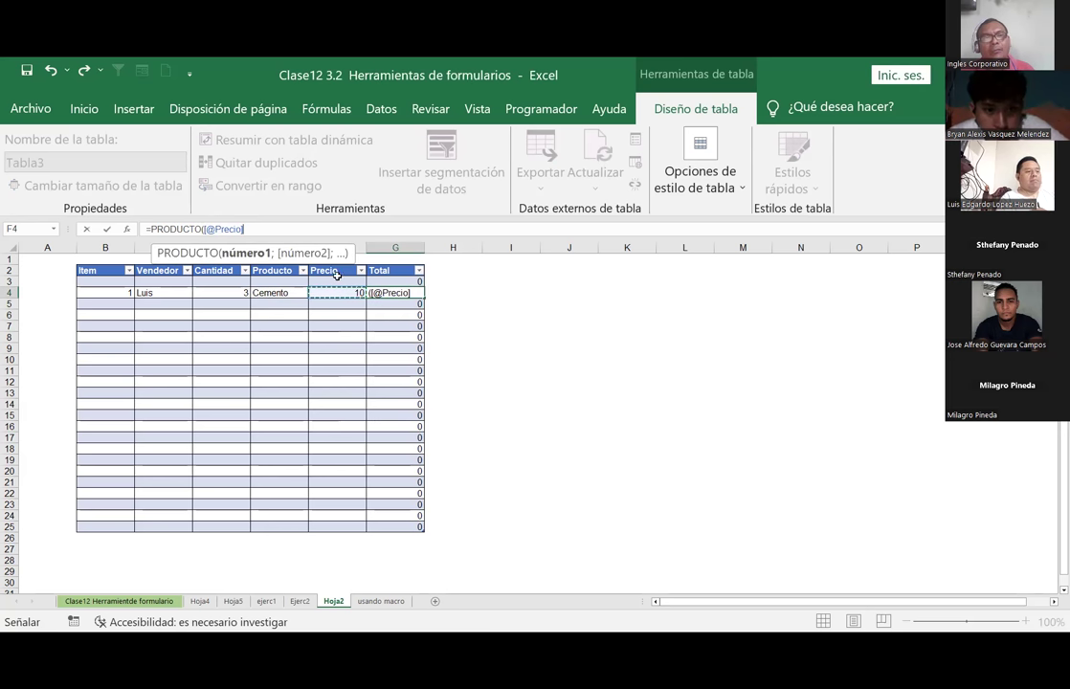
{"action": "key", "text": "Return"}
{"action": "left_click", "coordinate": [385, 291]}
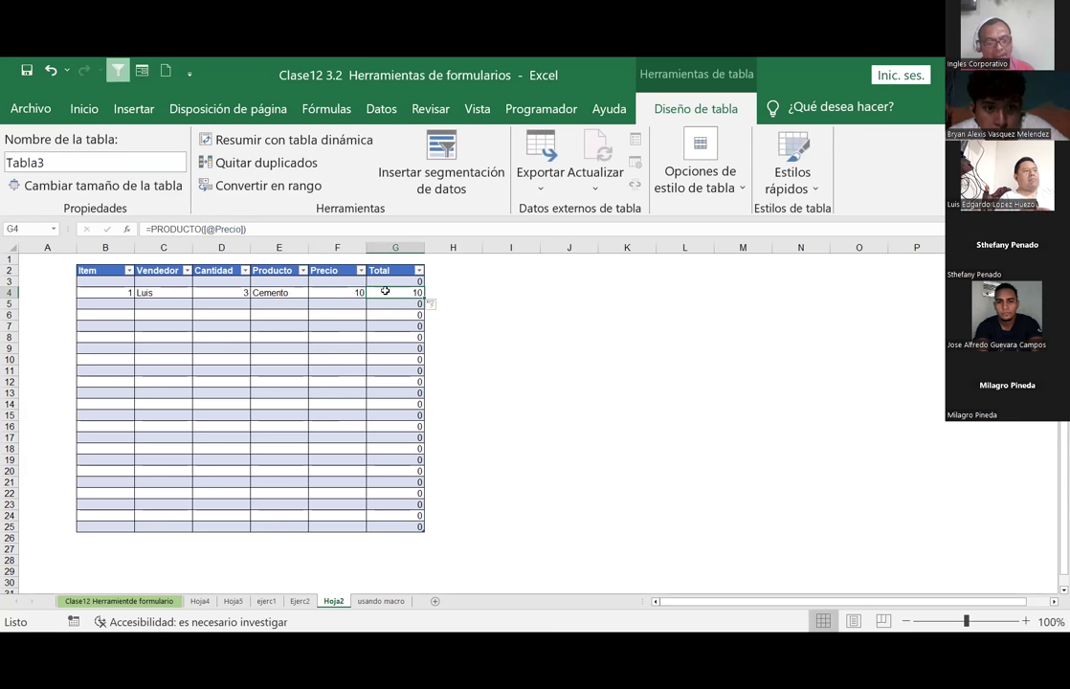
{"action": "double_click", "coordinate": [385, 291]}
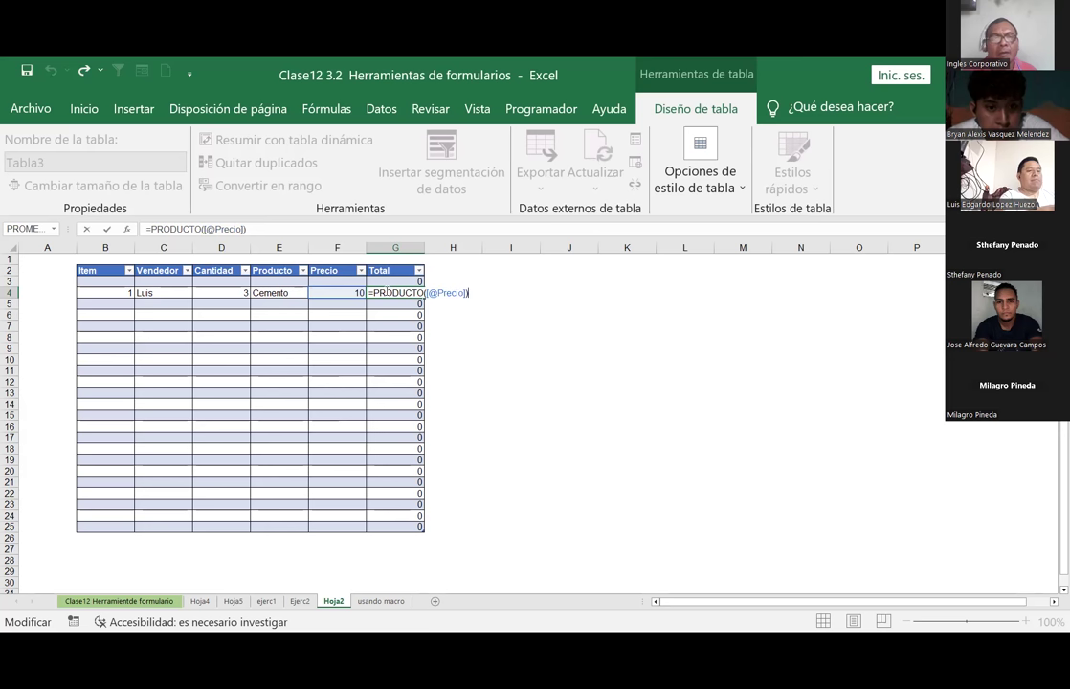
{"action": "key", "text": "BackSpace"}
{"action": "key", "text": "BackSpace"}
{"action": "key", "text": "BackSpace"}
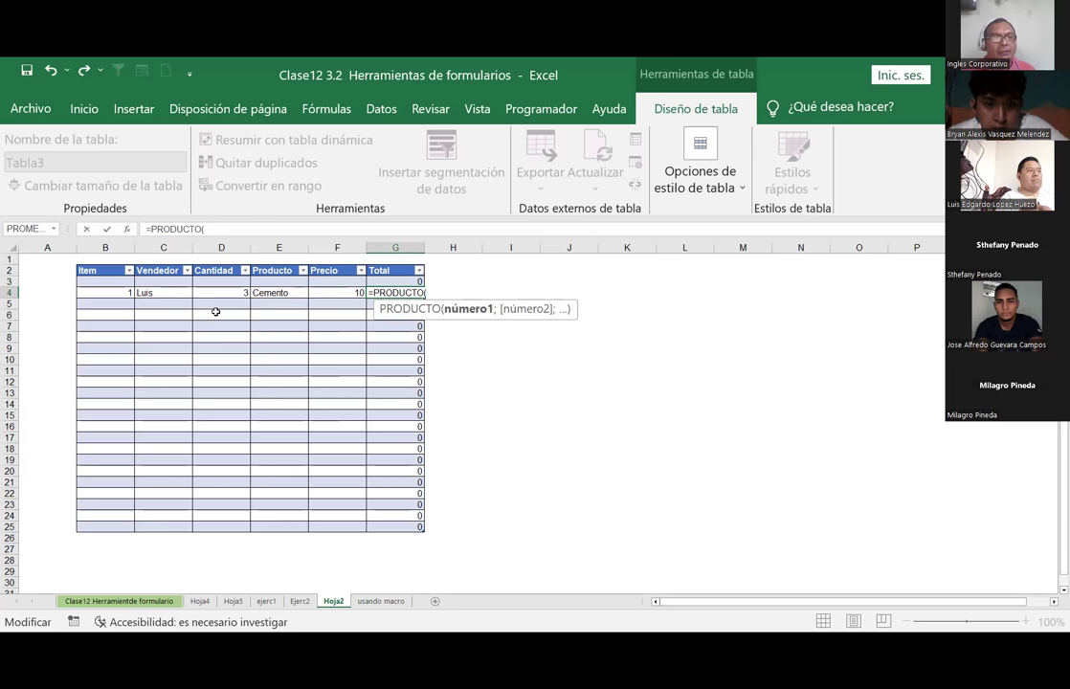
{"action": "left_click", "coordinate": [216, 290]}
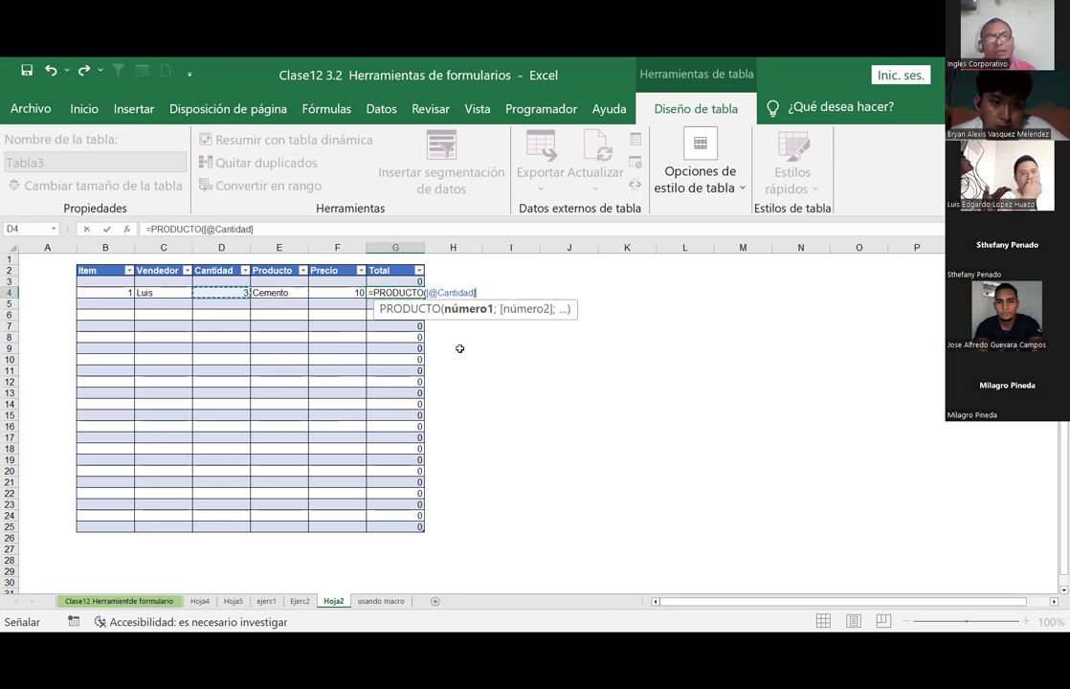
{"action": "type", "text": ";"}
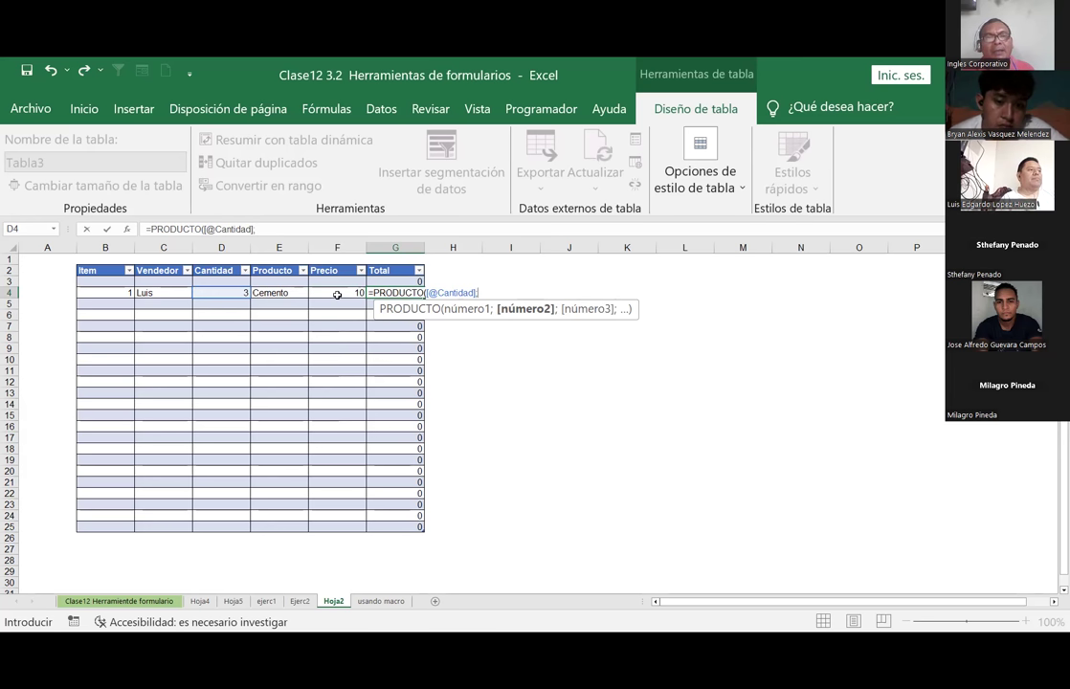
{"action": "left_click", "coordinate": [337, 293]}
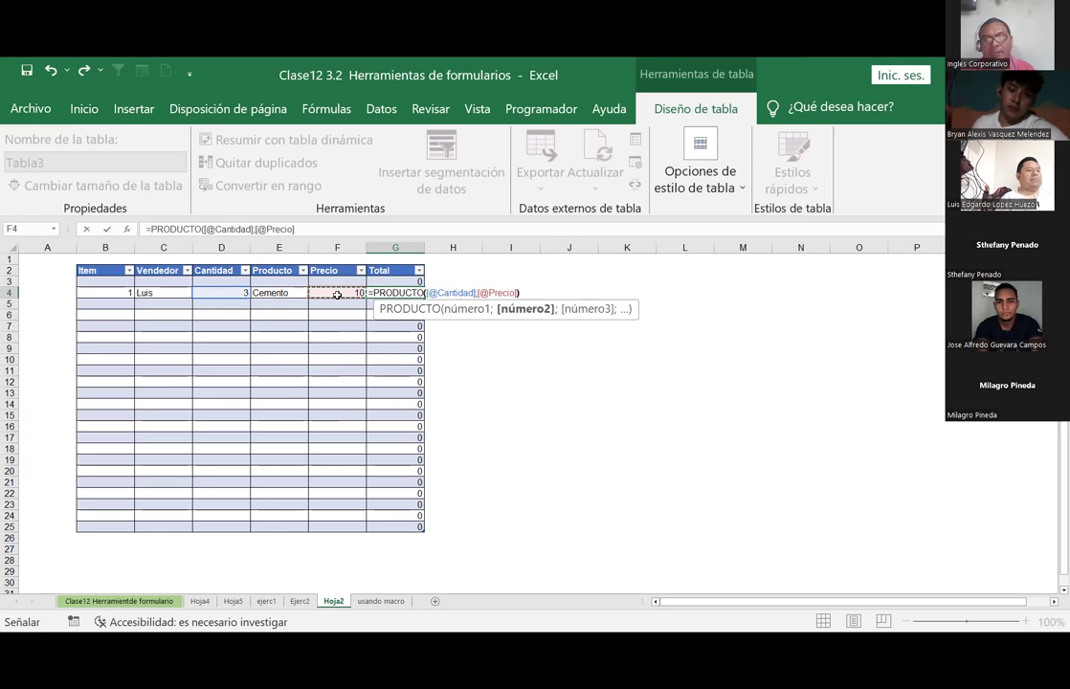
{"action": "key", "text": "Return"}
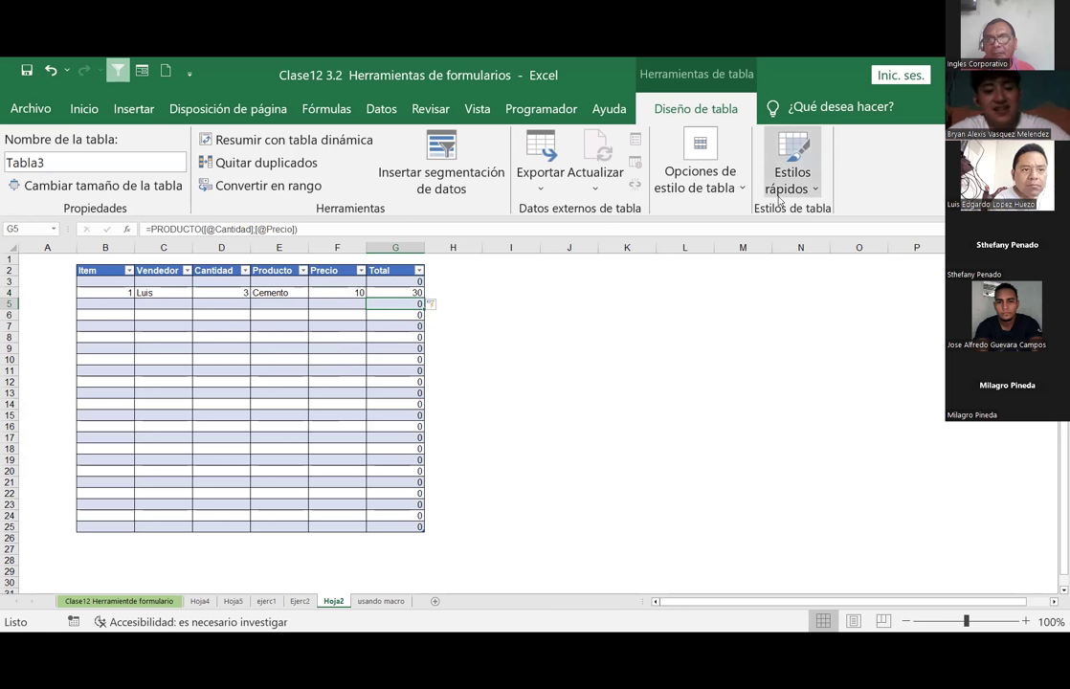
Fill the G4 Total formula down the column to G25
{"action": "left_click", "coordinate": [412, 291]}
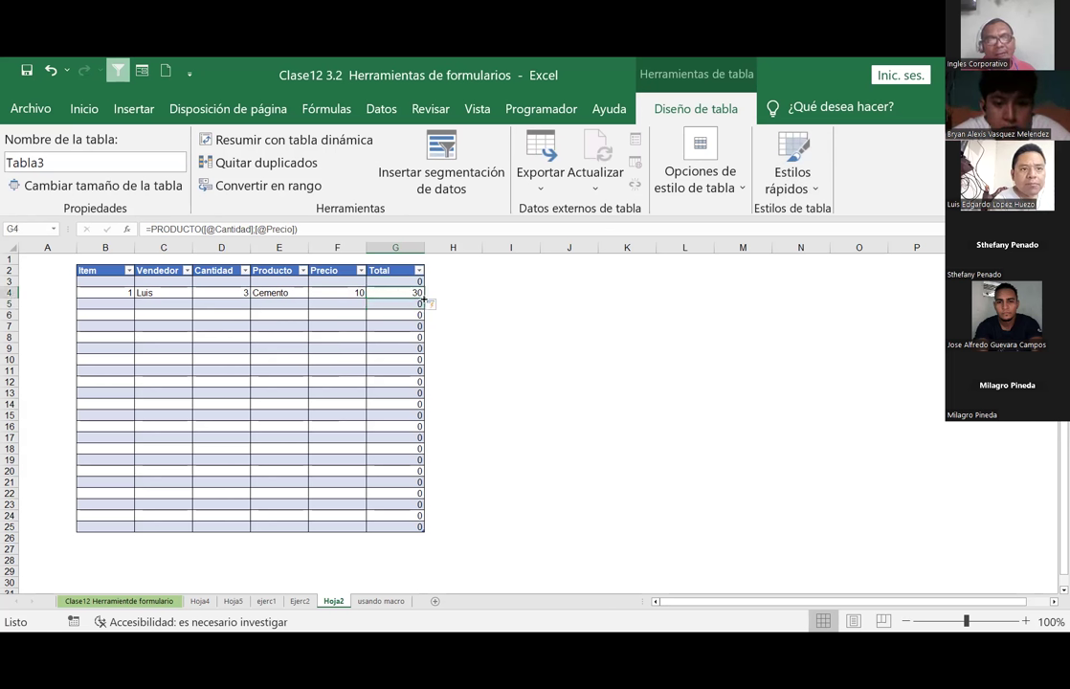
{"action": "left_click_drag", "start_coordinate": [423, 300], "coordinate": [417, 531]}
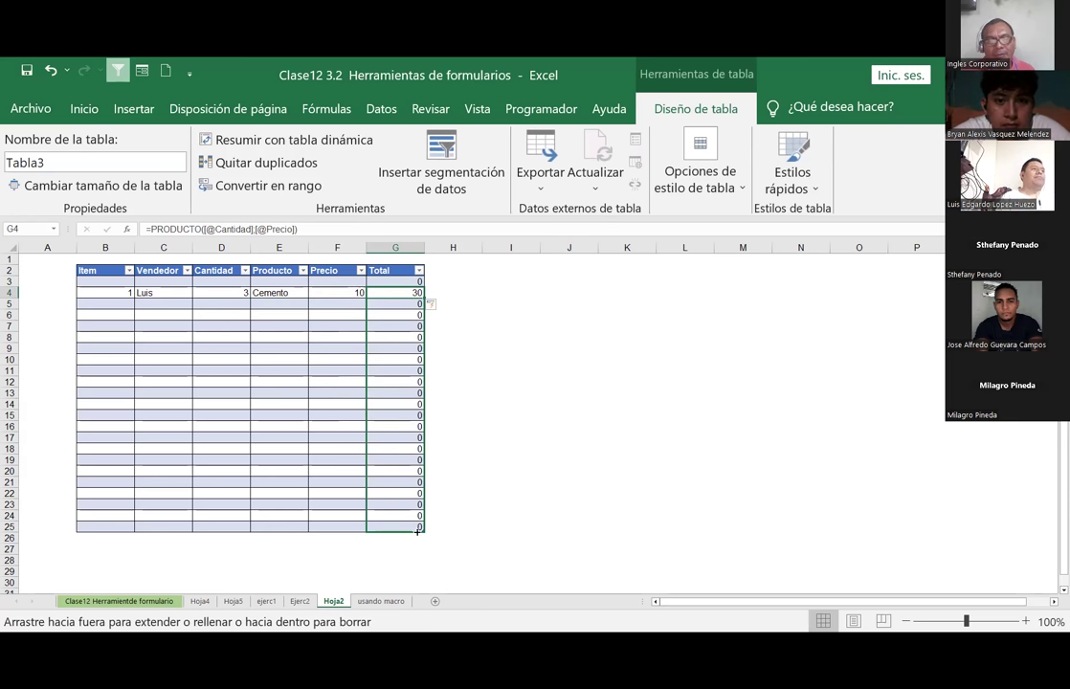
{"action": "left_click", "coordinate": [517, 337]}
{"action": "left_click", "coordinate": [249, 305]}
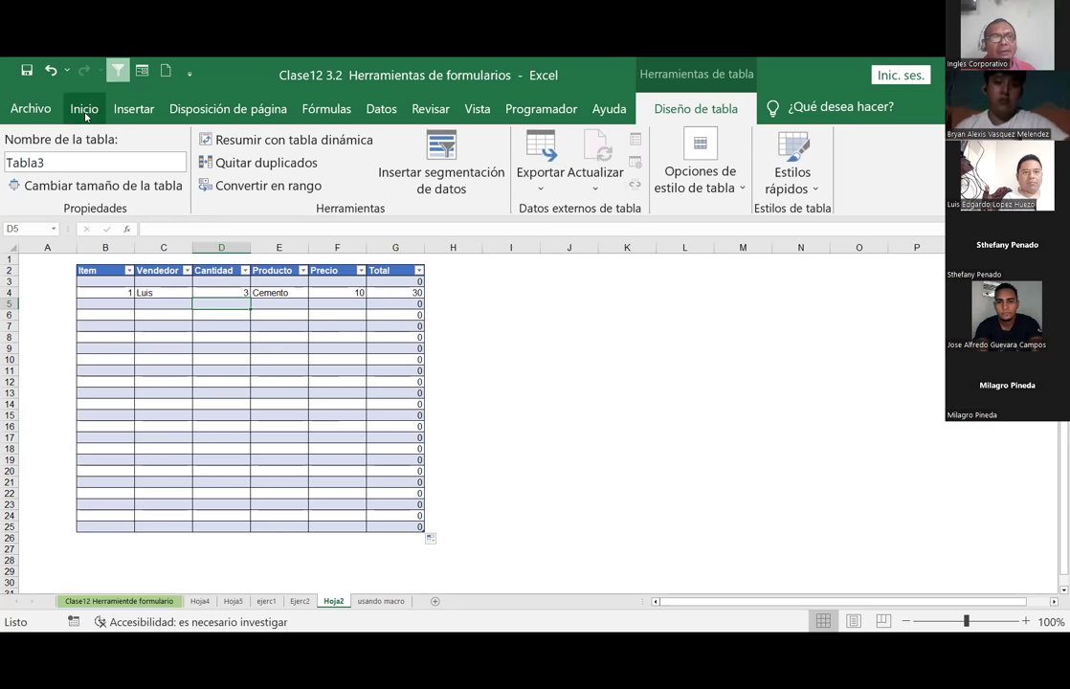
Turn off the table's header filter arrows with Filtro on the Datos tab
{"action": "left_click", "coordinate": [82, 109]}
{"action": "left_click", "coordinate": [476, 109]}
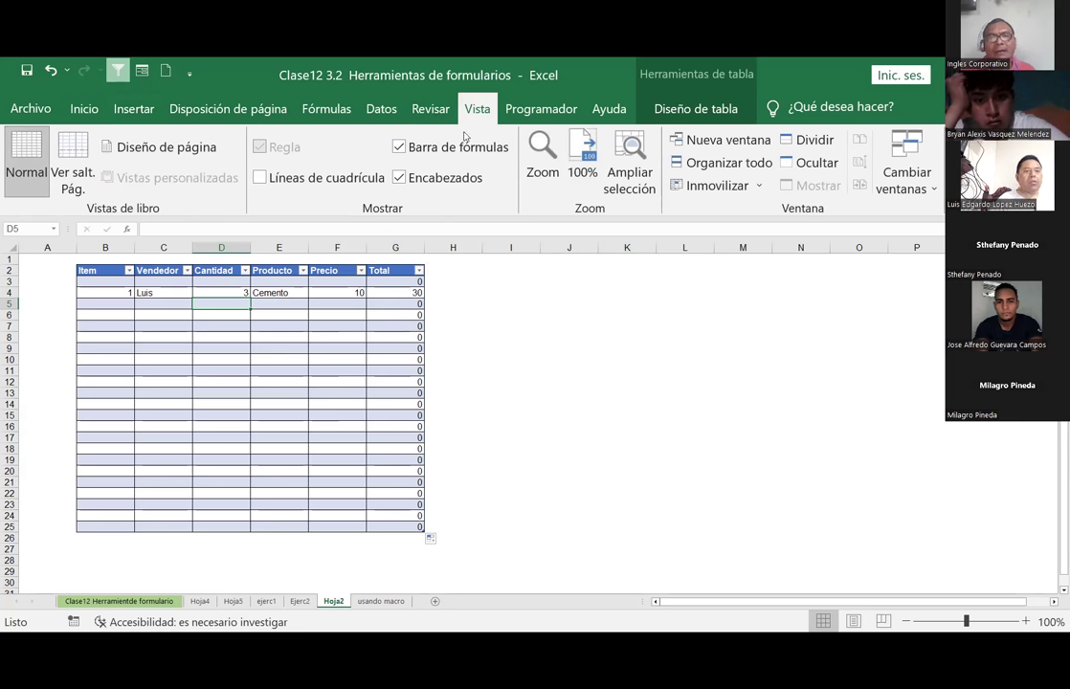
{"action": "left_click", "coordinate": [381, 108]}
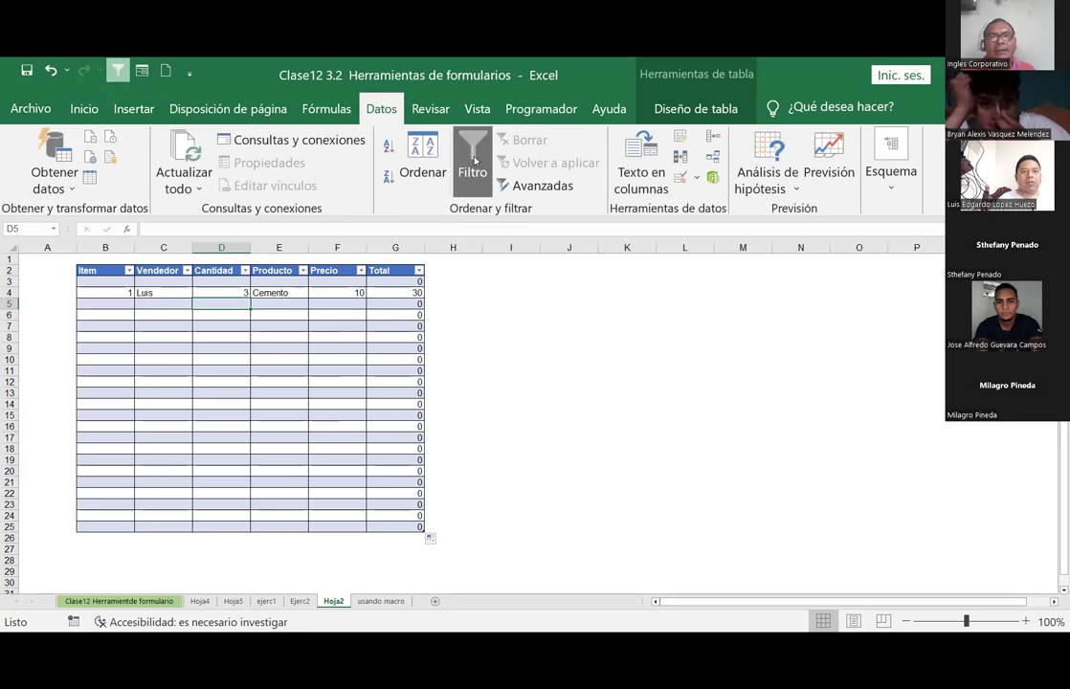
{"action": "left_click", "coordinate": [473, 162]}
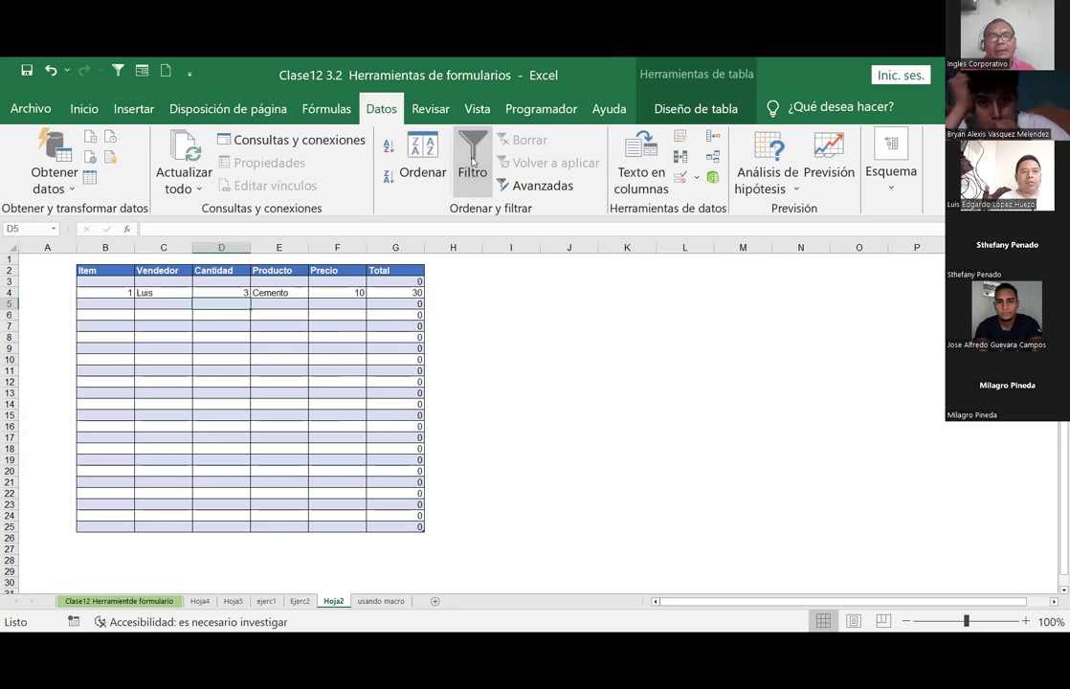
{"action": "left_click", "coordinate": [491, 347]}
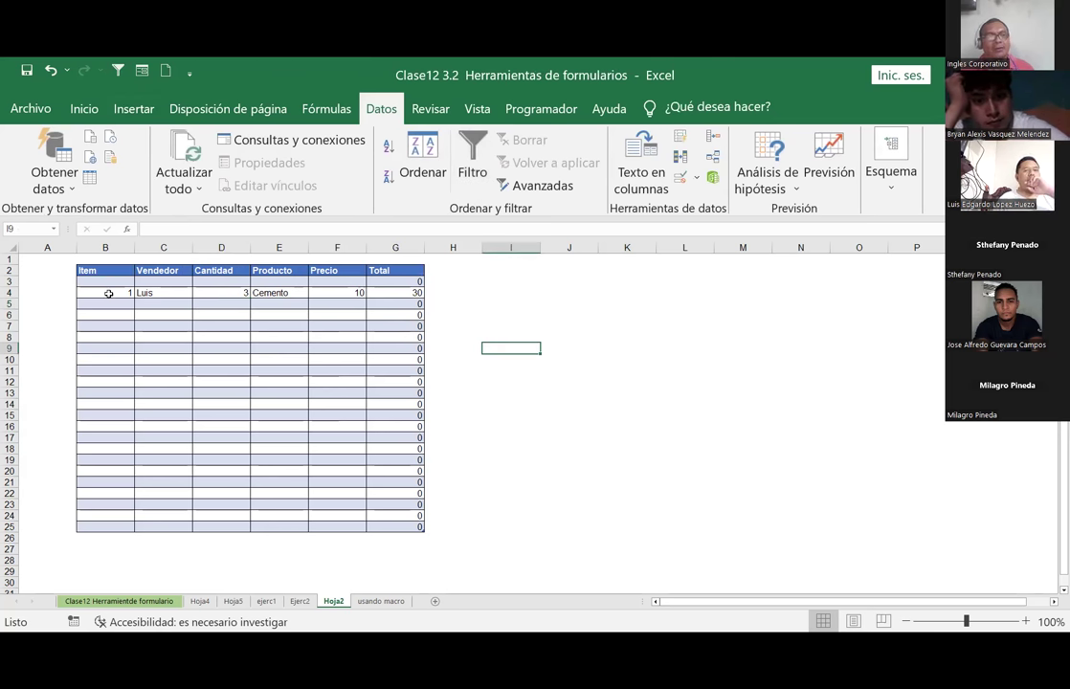
Open the Formulario data entry form for the Hoja2 table
{"action": "left_click", "coordinate": [108, 293]}
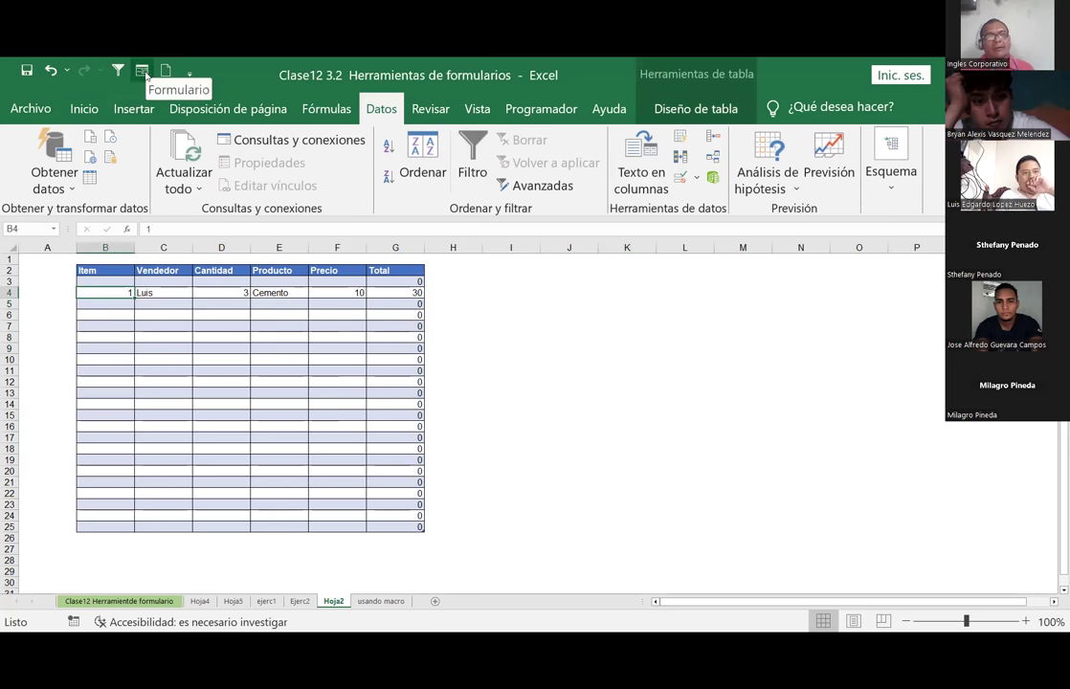
{"action": "left_click", "coordinate": [167, 294]}
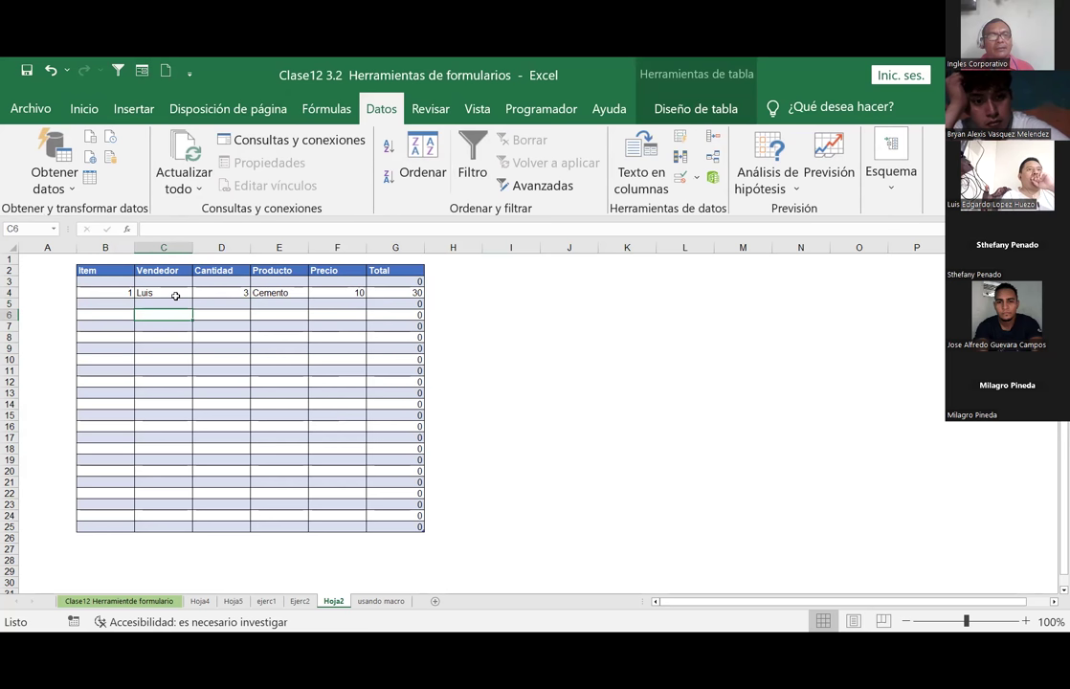
{"action": "left_click", "coordinate": [141, 71]}
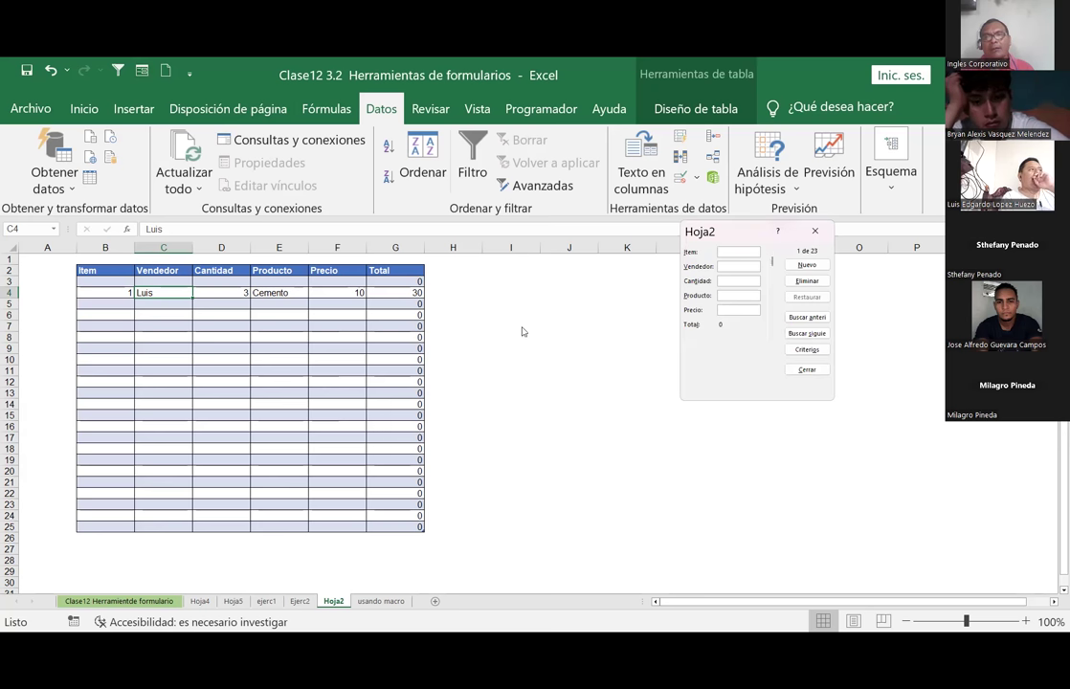
Move the Hoja2 data form left so it sits right beside the table
{"action": "left_click_drag", "start_coordinate": [521, 331], "coordinate": [506, 317]}
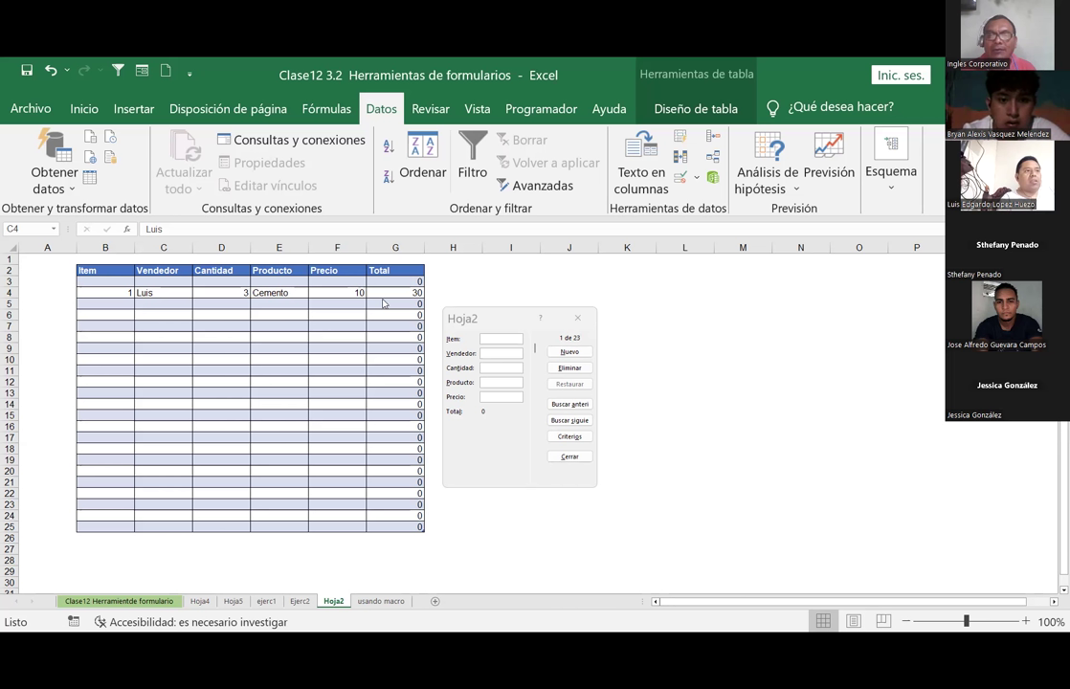
Cycle through the data form's fields, from Item through Vendedor, Cantidad and Producto
{"action": "left_click", "coordinate": [498, 339]}
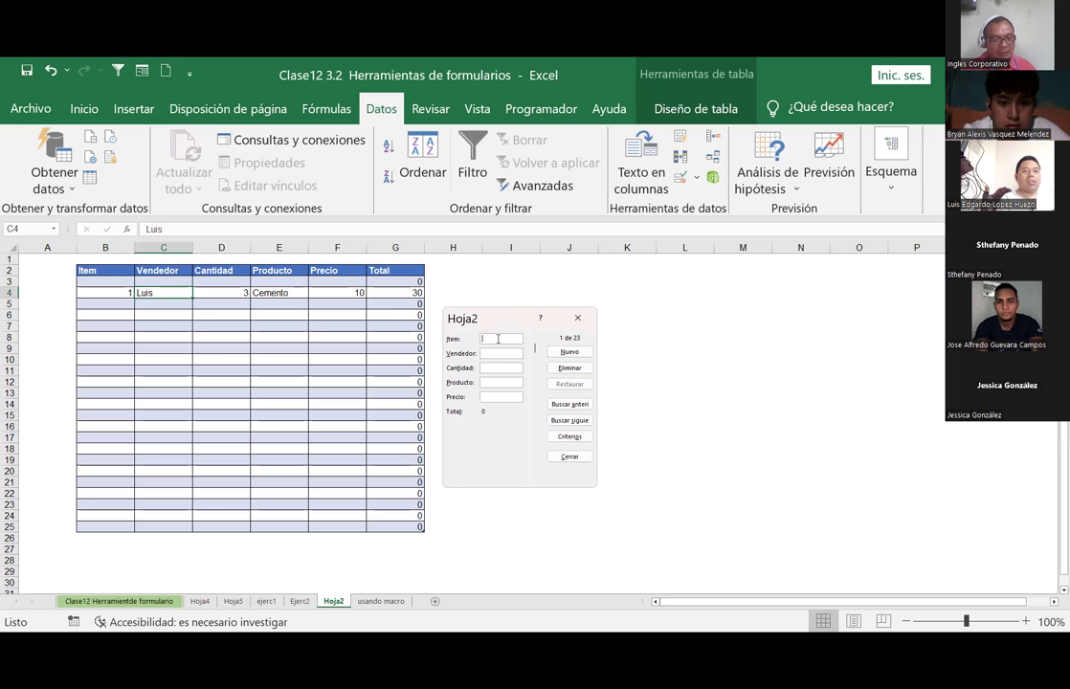
{"action": "key", "text": "Tab"}
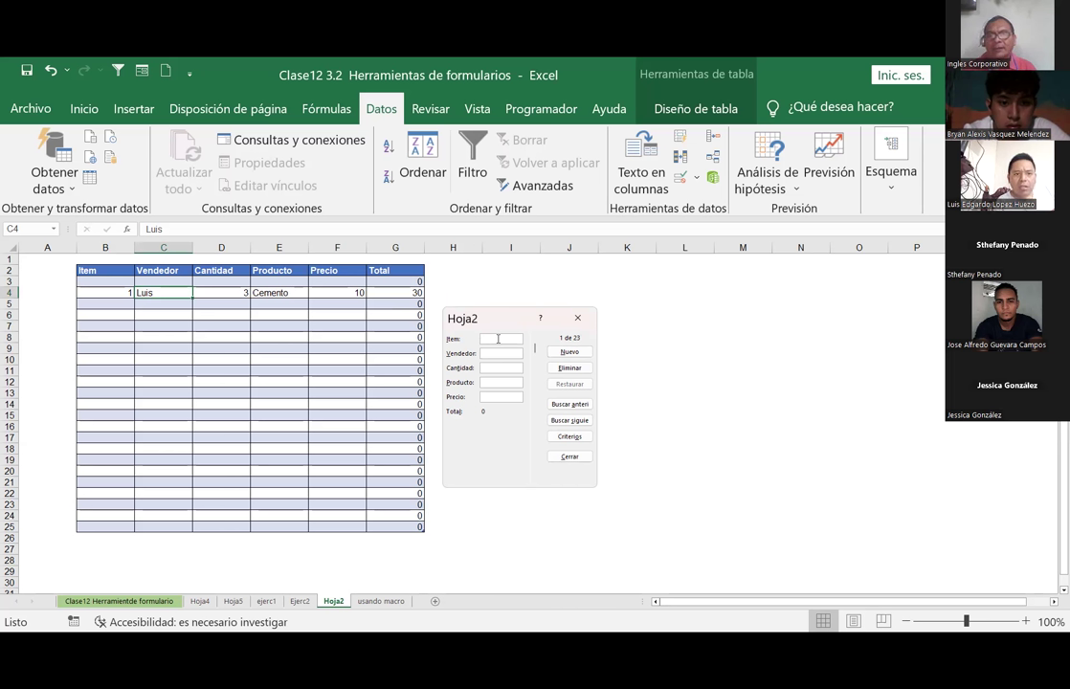
{"action": "key", "text": "Tab"}
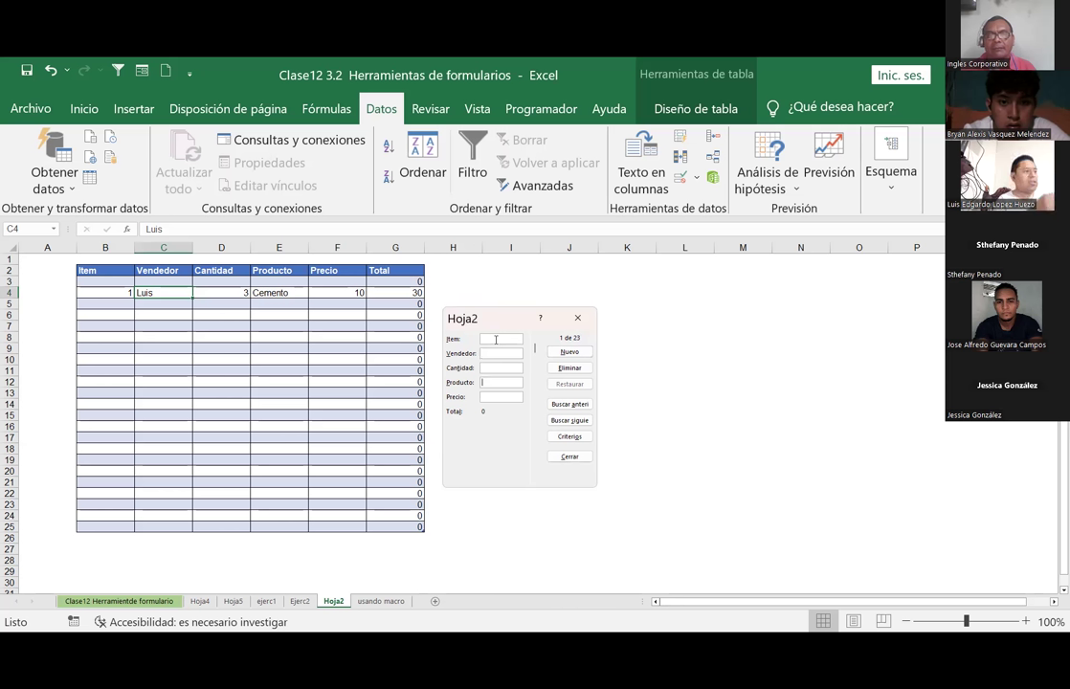
{"action": "key", "text": "shift+Tab"}
{"action": "key", "text": "shift+Tab"}
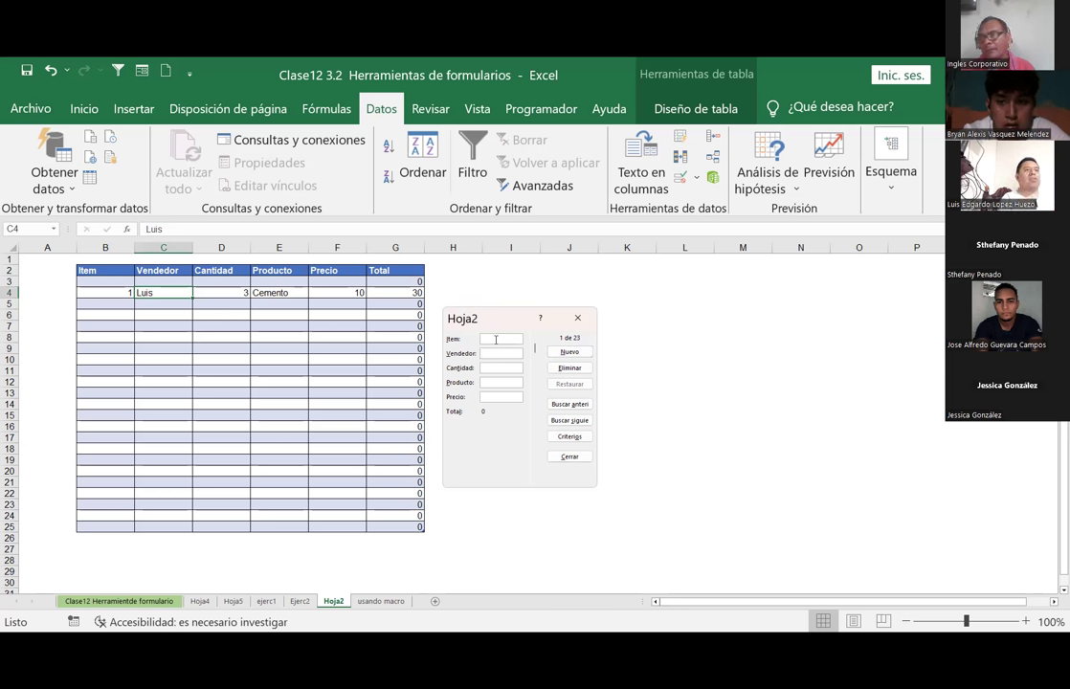
{"action": "key", "text": "Tab"}
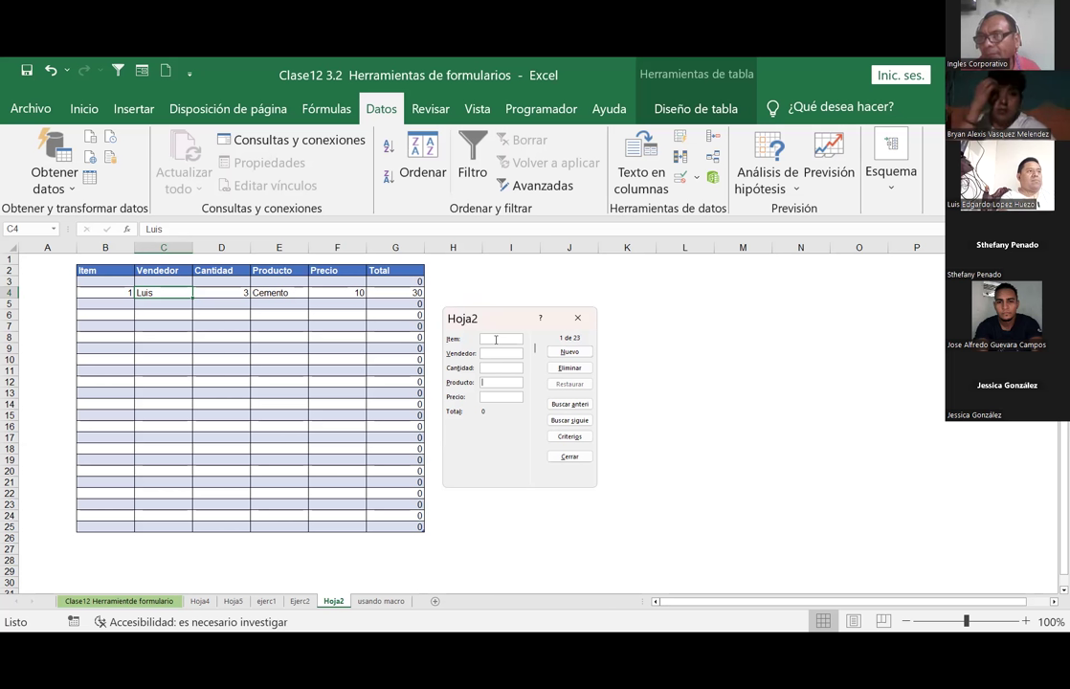
Enter item 2, the seller's name, quantity 5, product Tirros and price 375
{"action": "left_click", "coordinate": [495, 340]}
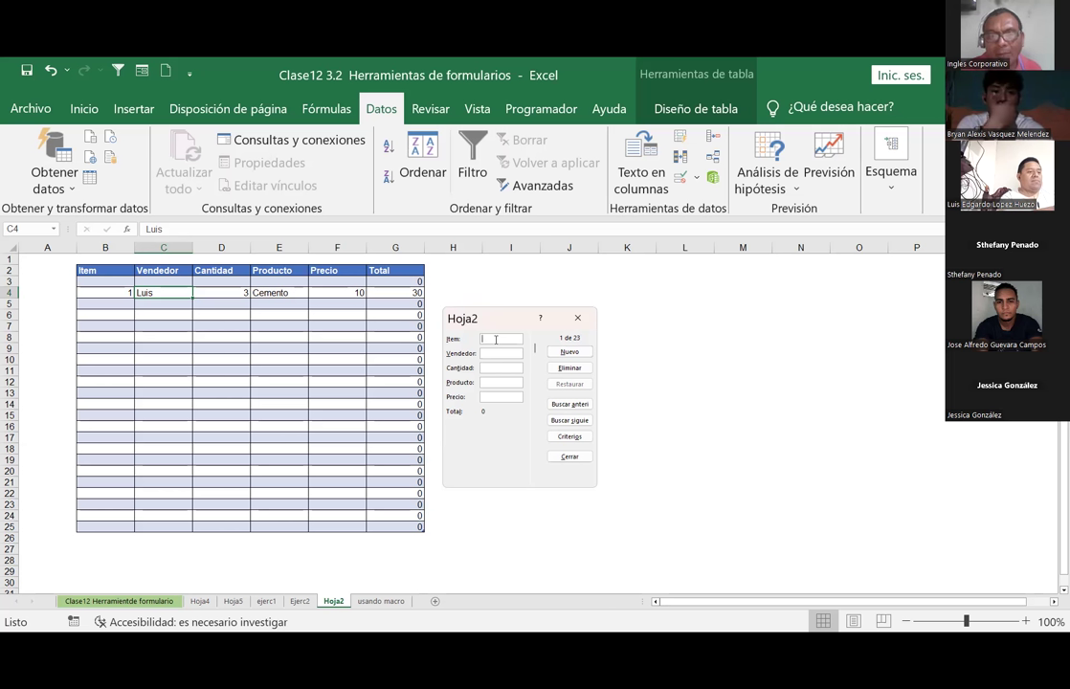
{"action": "type", "text": "2"}
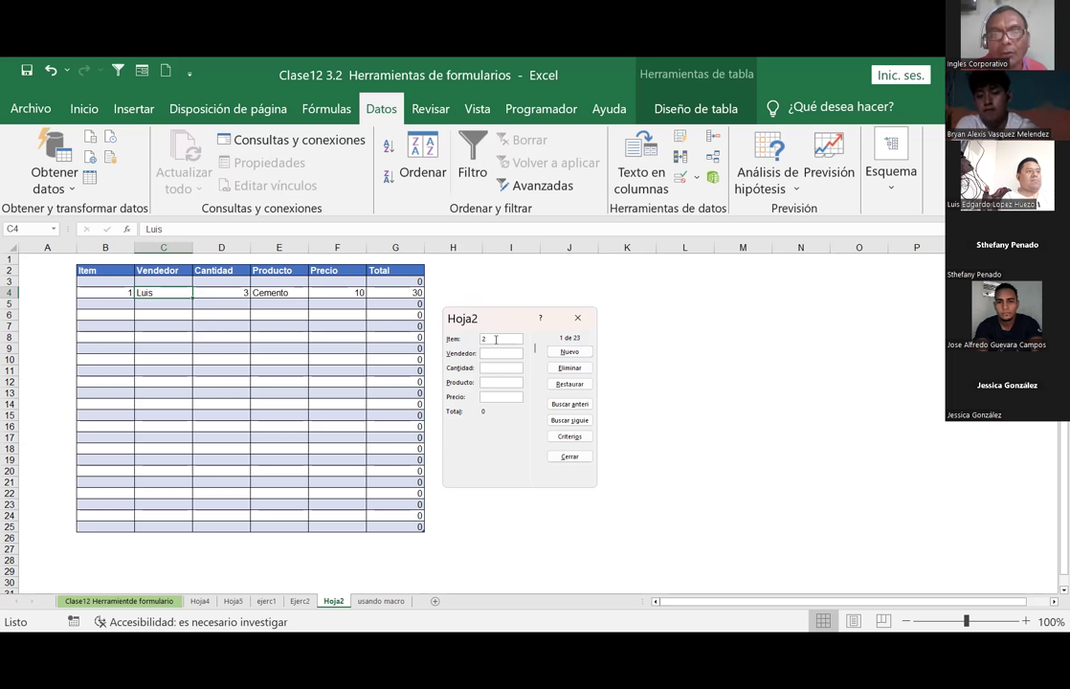
{"action": "left_click", "coordinate": [496, 354]}
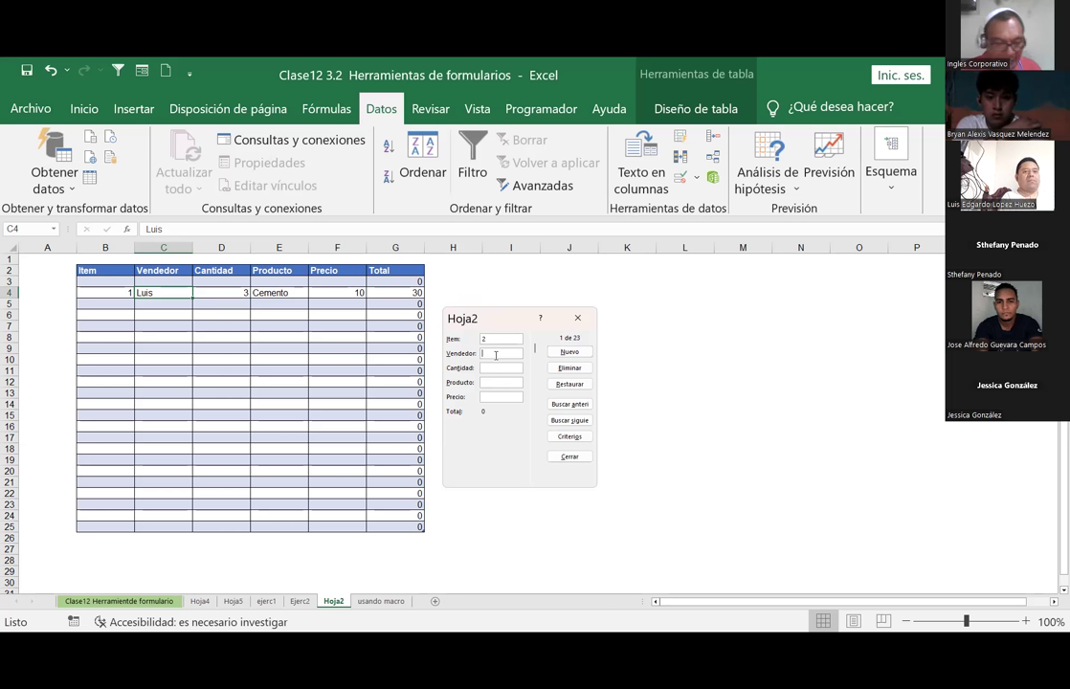
{"action": "type", "text": "Jessica"}
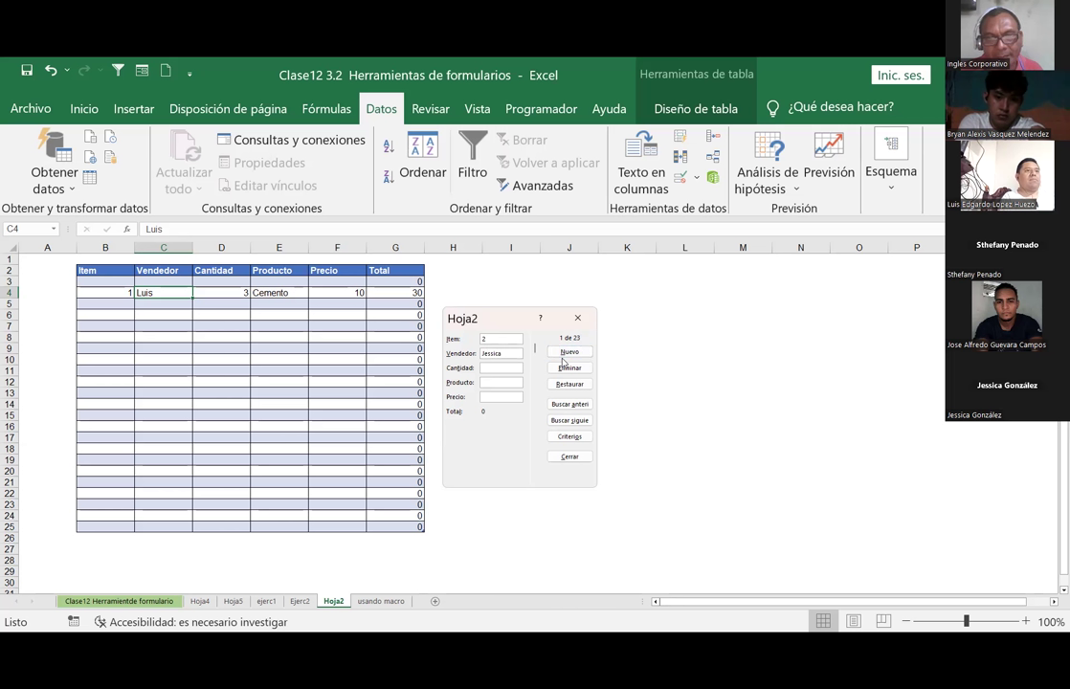
{"action": "type", "text": "5"}
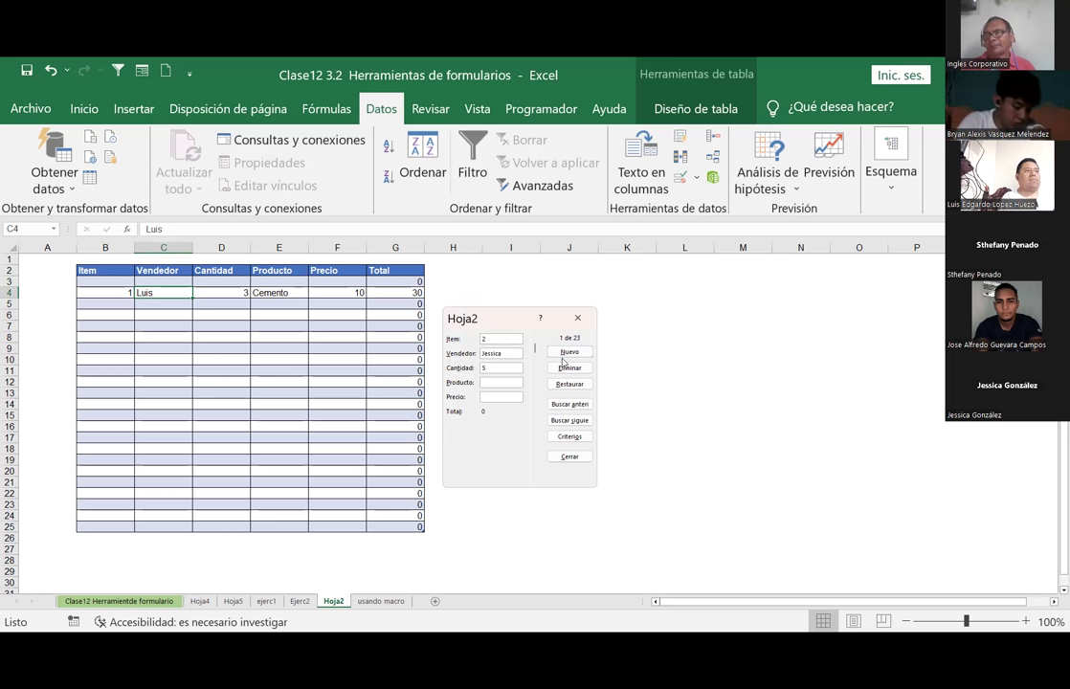
{"action": "key", "text": "Tab"}
{"action": "type", "text": "T"}
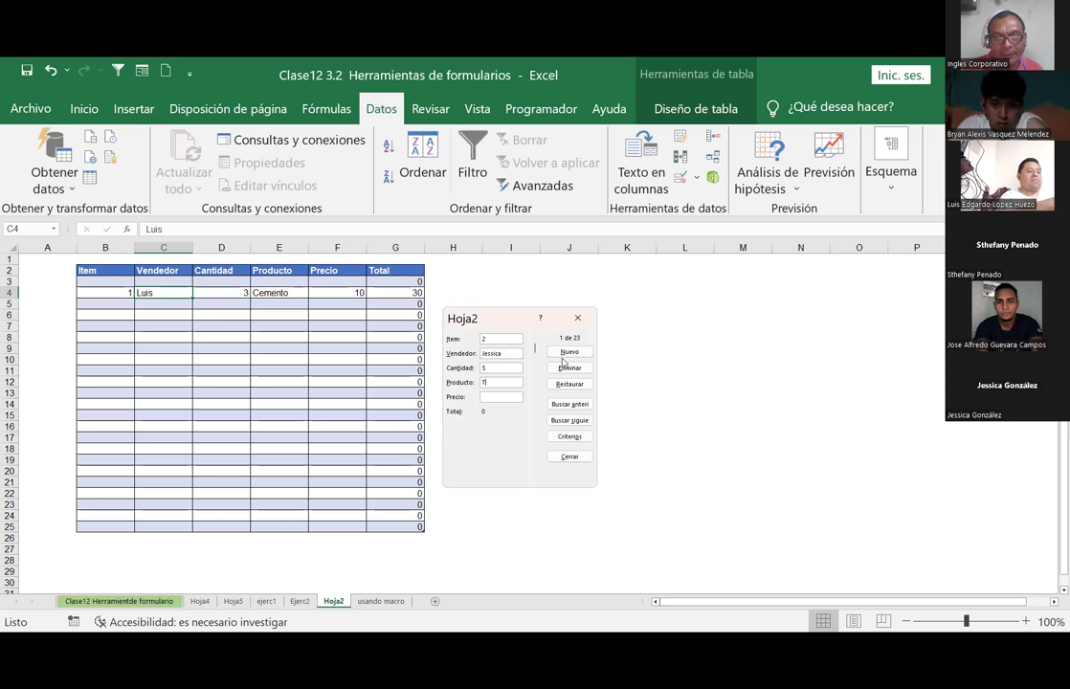
{"action": "type", "text": "irros"}
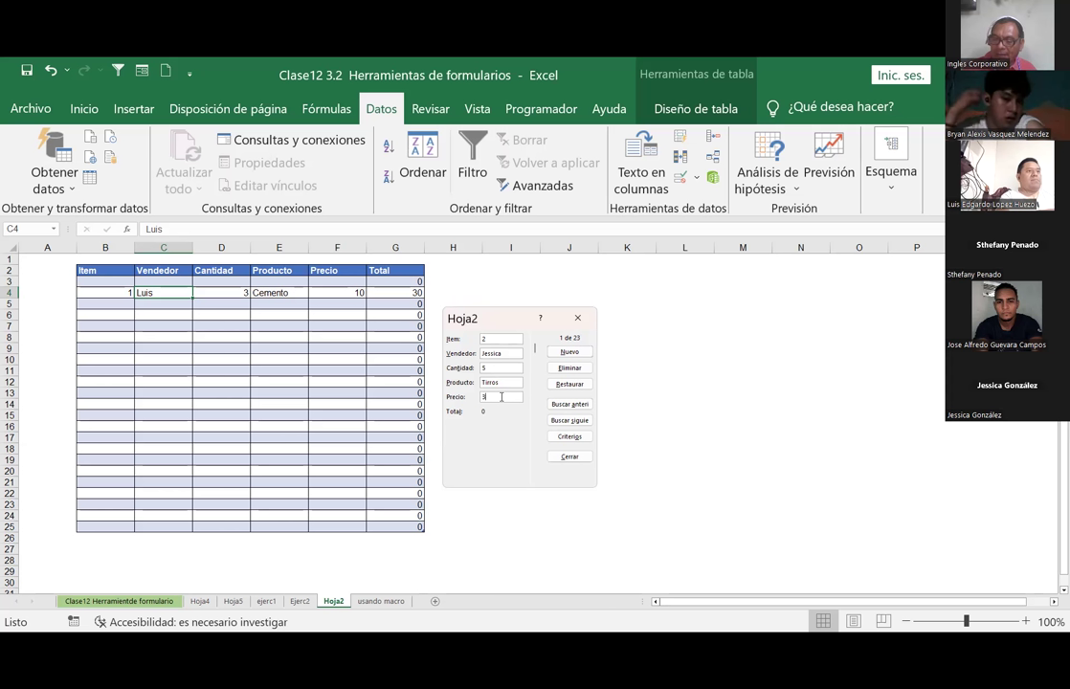
{"action": "type", "text": "375"}
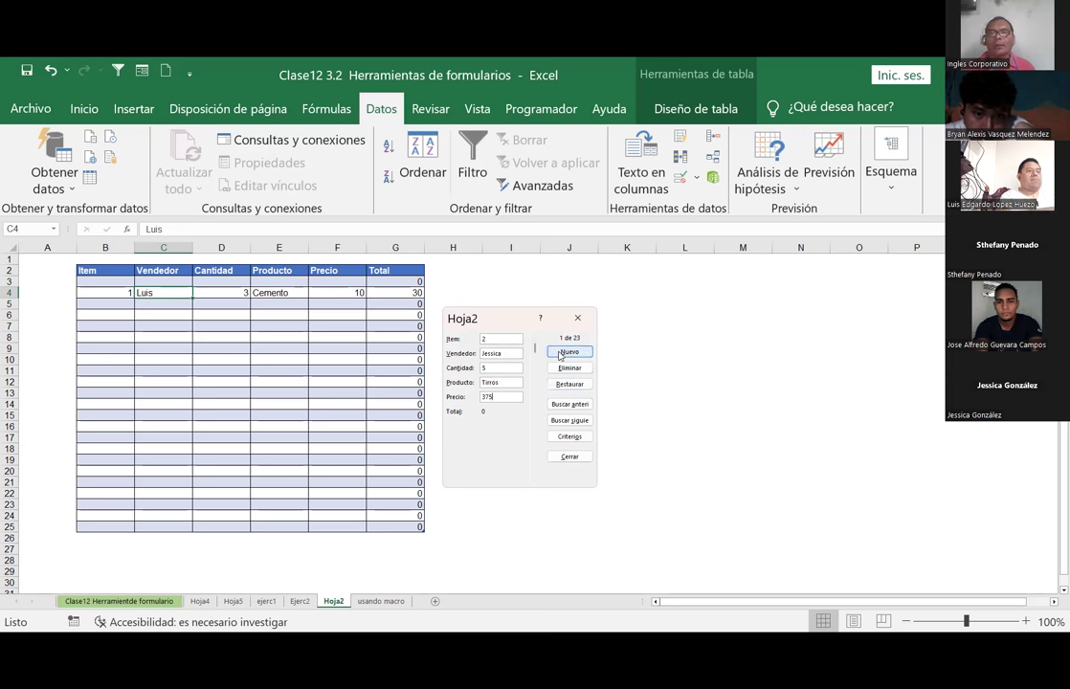
Save item 2's record (5 Tirros at 375, Total 1875) as a new table row
{"action": "left_click", "coordinate": [569, 352]}
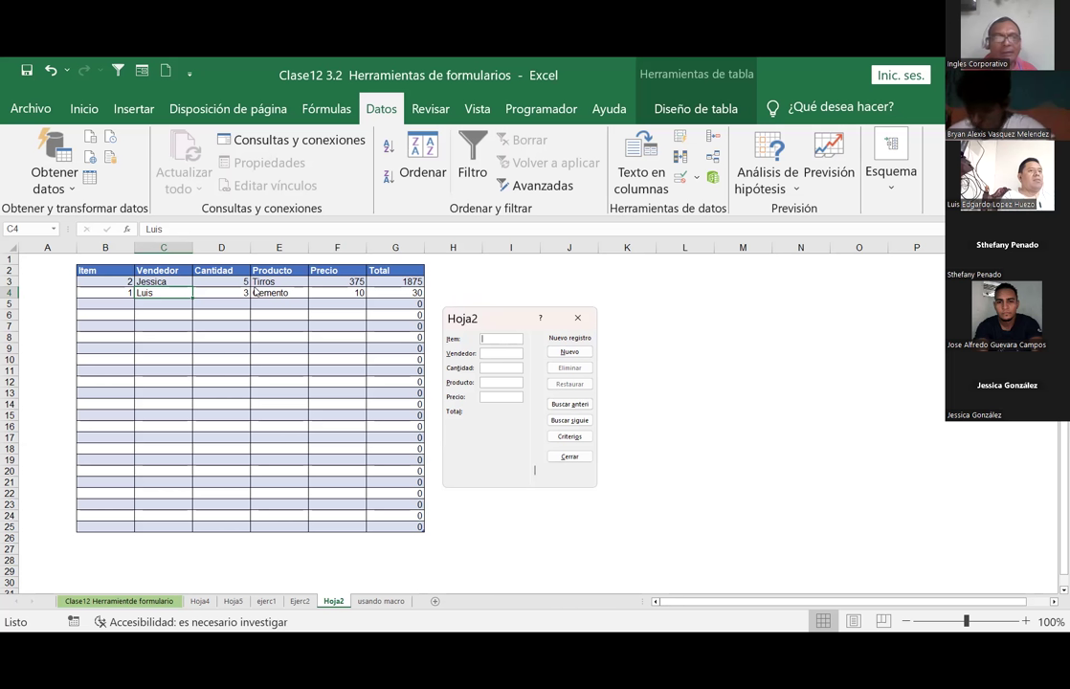
Enter item 3, the seller's name, quantity 2, Candados Yale at price 9, and add it
{"action": "type", "text": "3"}
{"action": "key", "text": "Tab"}
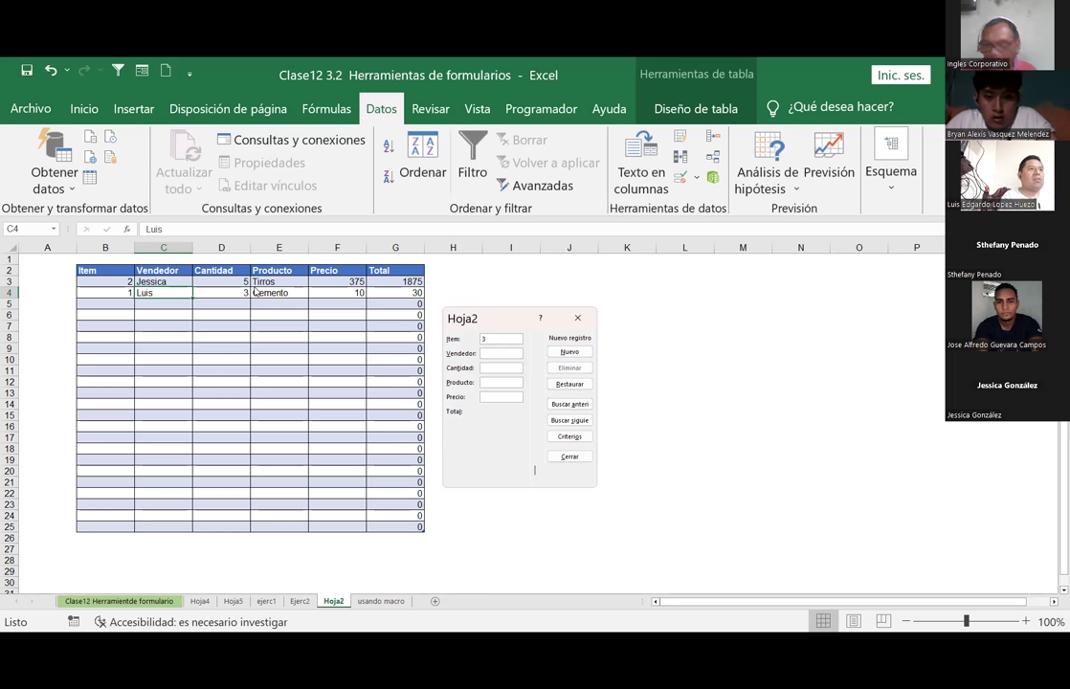
{"action": "type", "text": "St"}
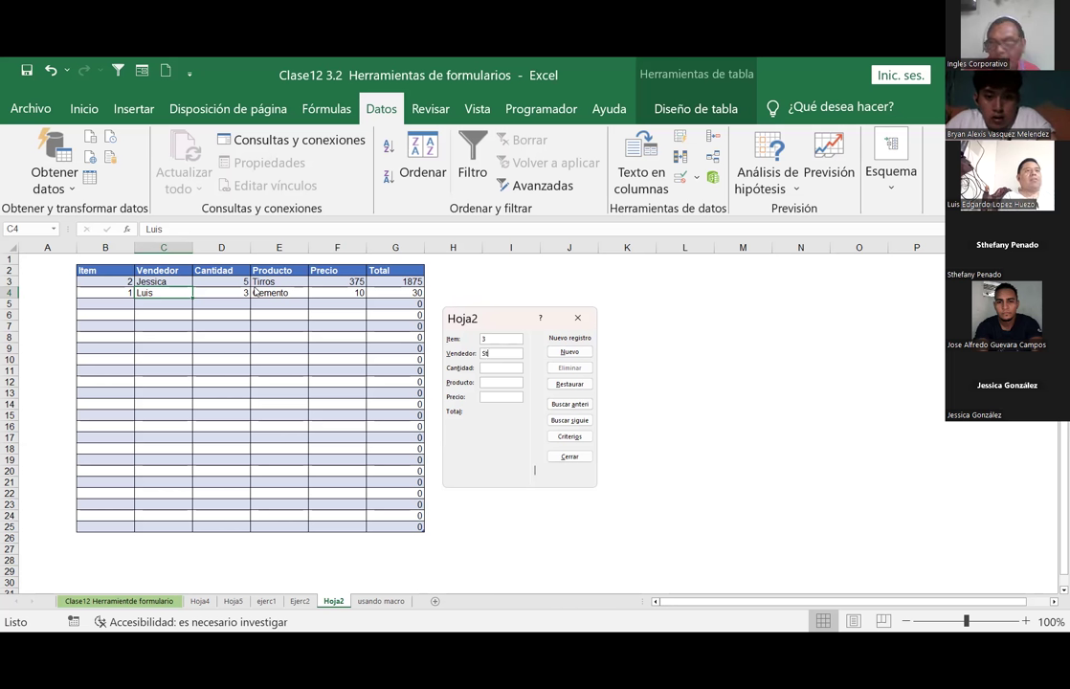
{"action": "type", "text": "hefany"}
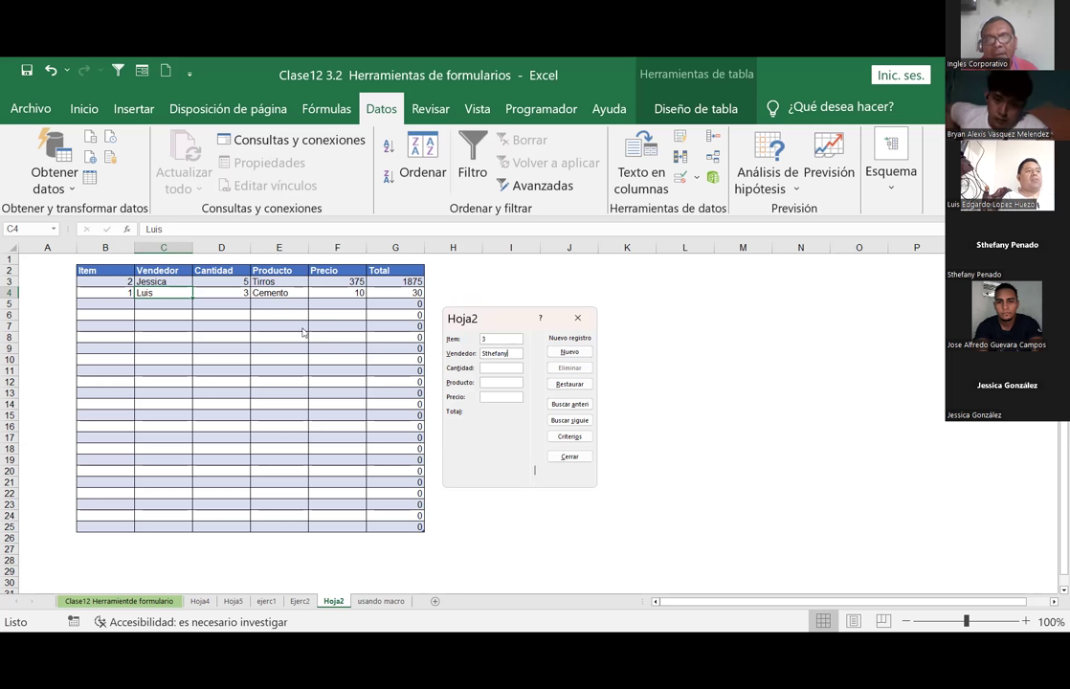
{"action": "left_click", "coordinate": [504, 368]}
{"action": "type", "text": "2"}
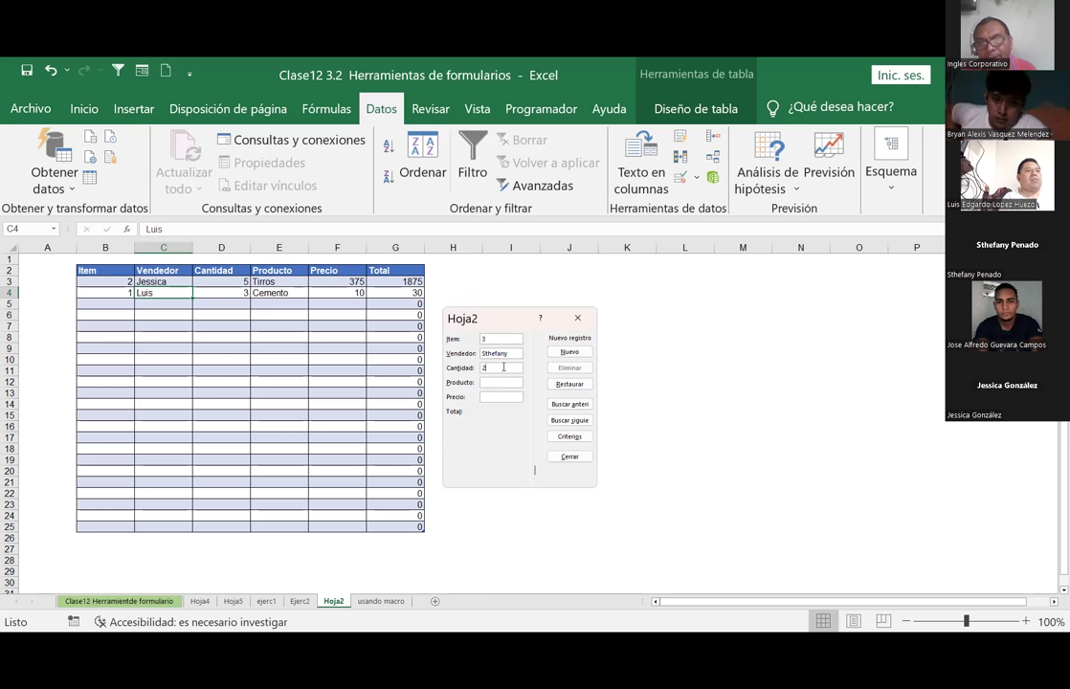
{"action": "left_click", "coordinate": [500, 384]}
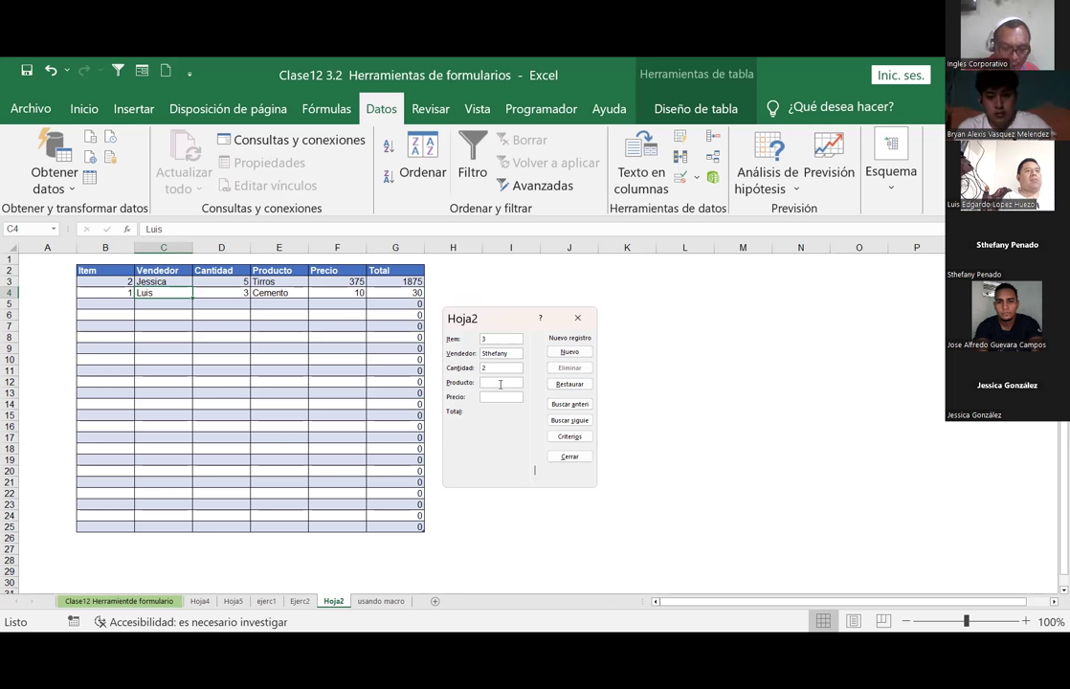
{"action": "type", "text": "Candados "}
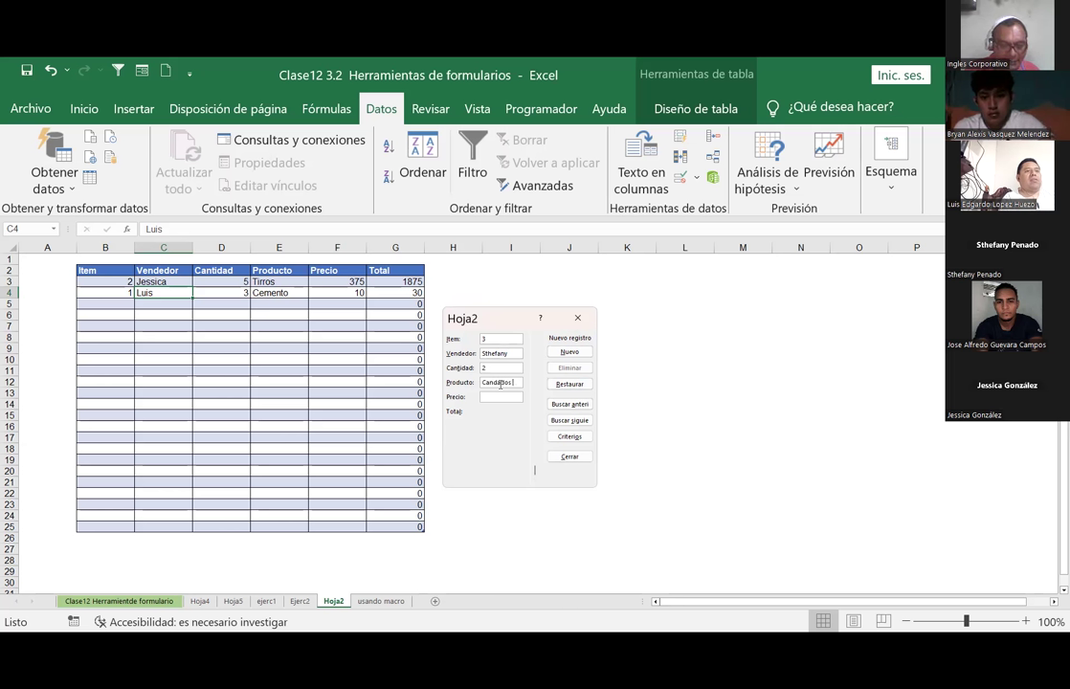
{"action": "type", "text": "Yale"}
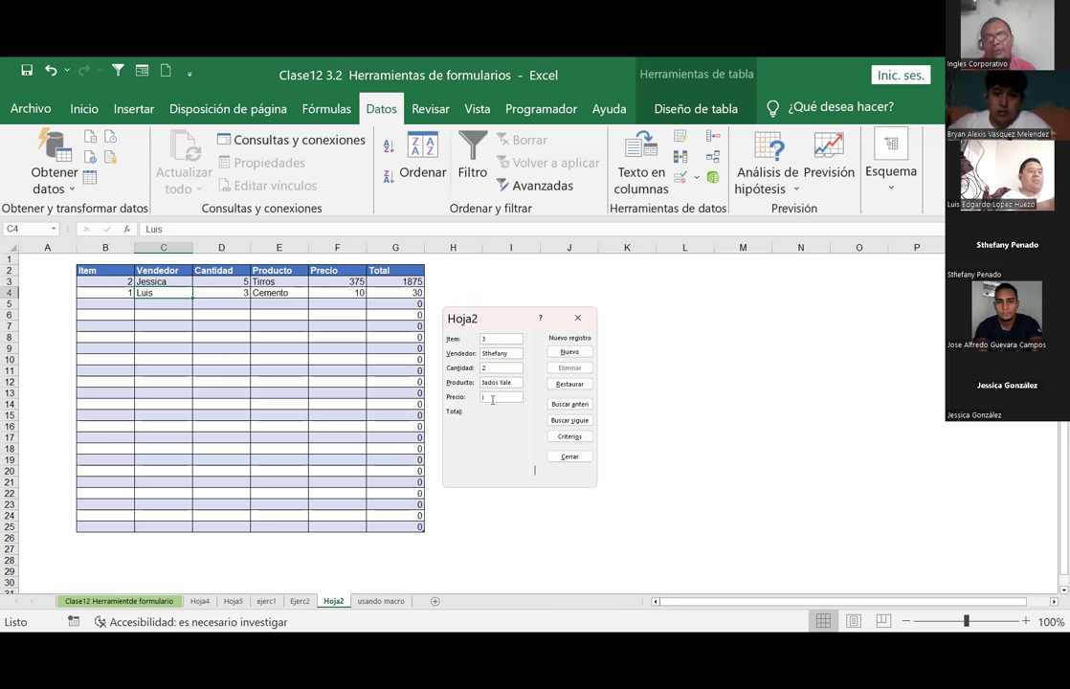
{"action": "type", "text": "9"}
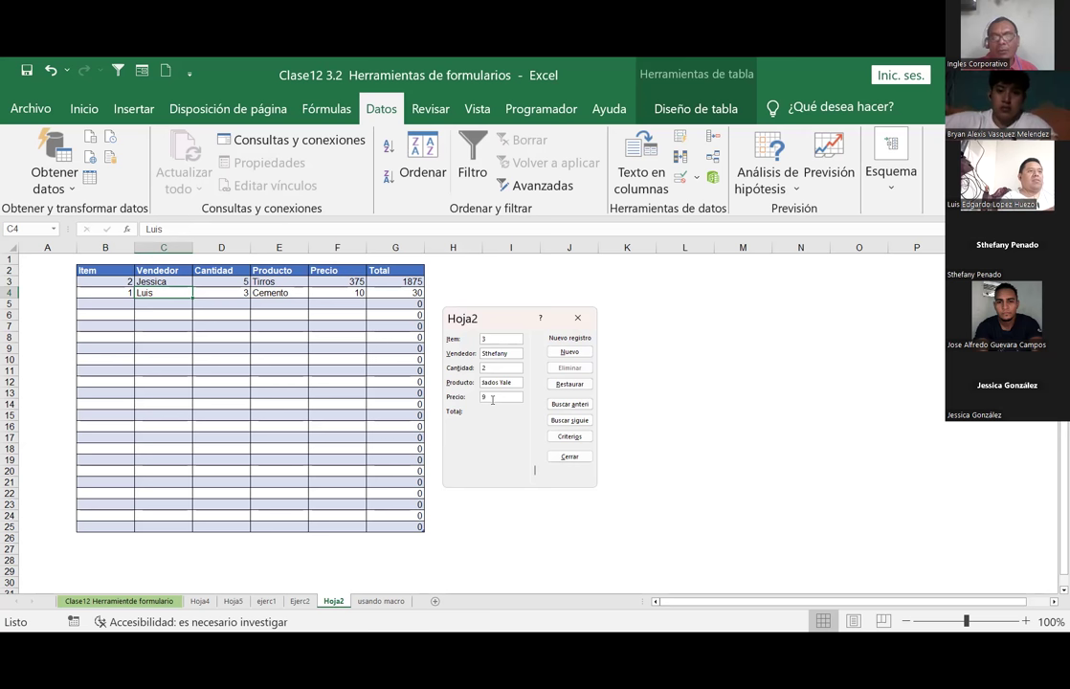
{"action": "key", "text": "Tab"}
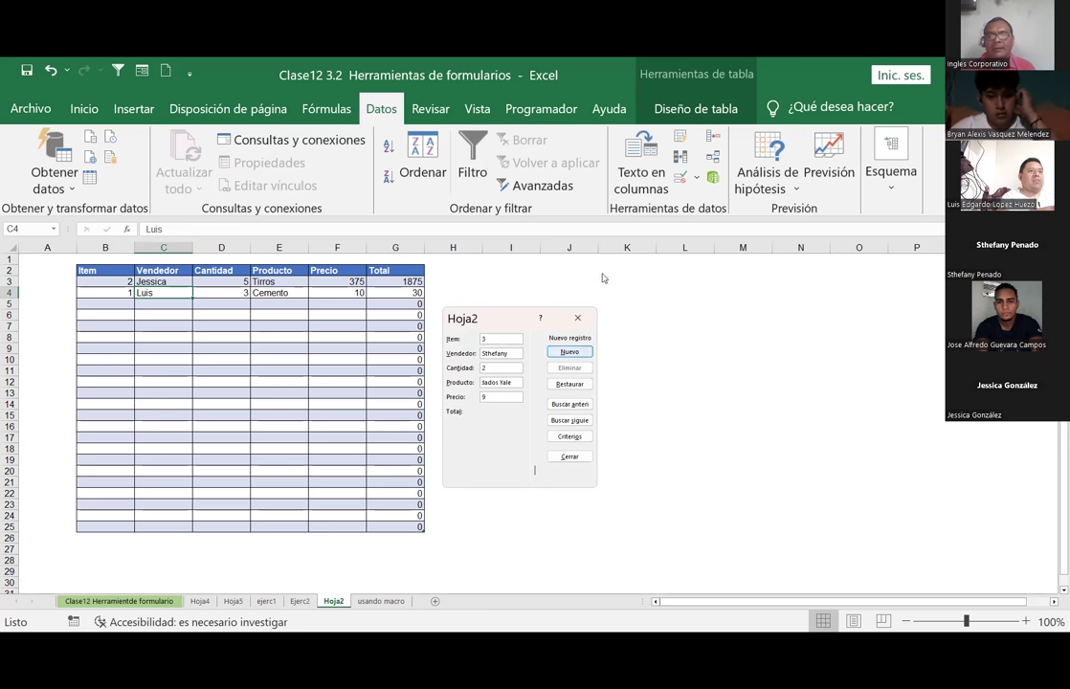
{"action": "key", "text": "Return"}
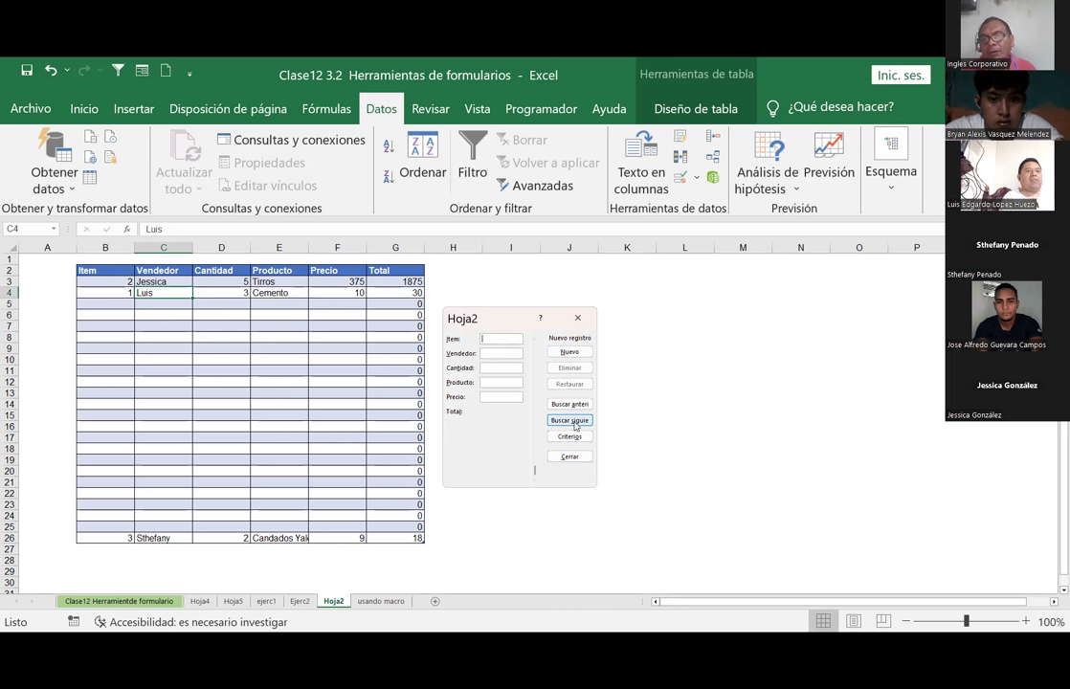
Step back through stored records with Buscar anterior, then forward to record 16 of 24
{"action": "left_click", "coordinate": [577, 410]}
{"action": "left_click", "coordinate": [577, 413]}
{"action": "left_click", "coordinate": [577, 412]}
{"action": "left_click", "coordinate": [577, 412]}
{"action": "left_click", "coordinate": [578, 412]}
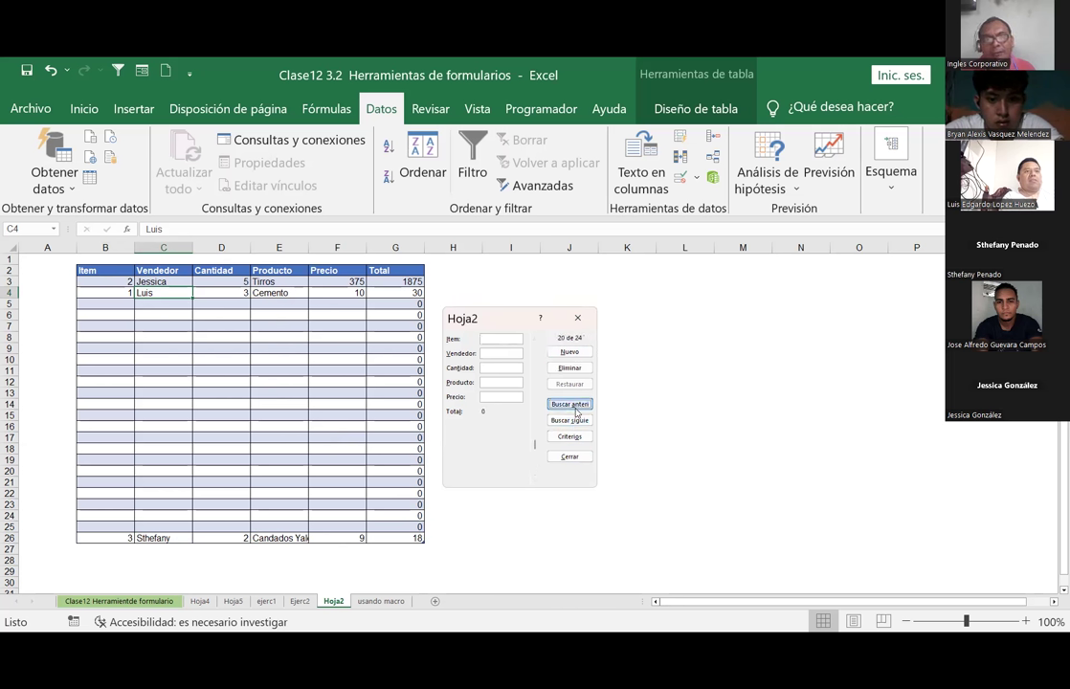
{"action": "left_click", "coordinate": [577, 413]}
{"action": "left_click", "coordinate": [577, 413]}
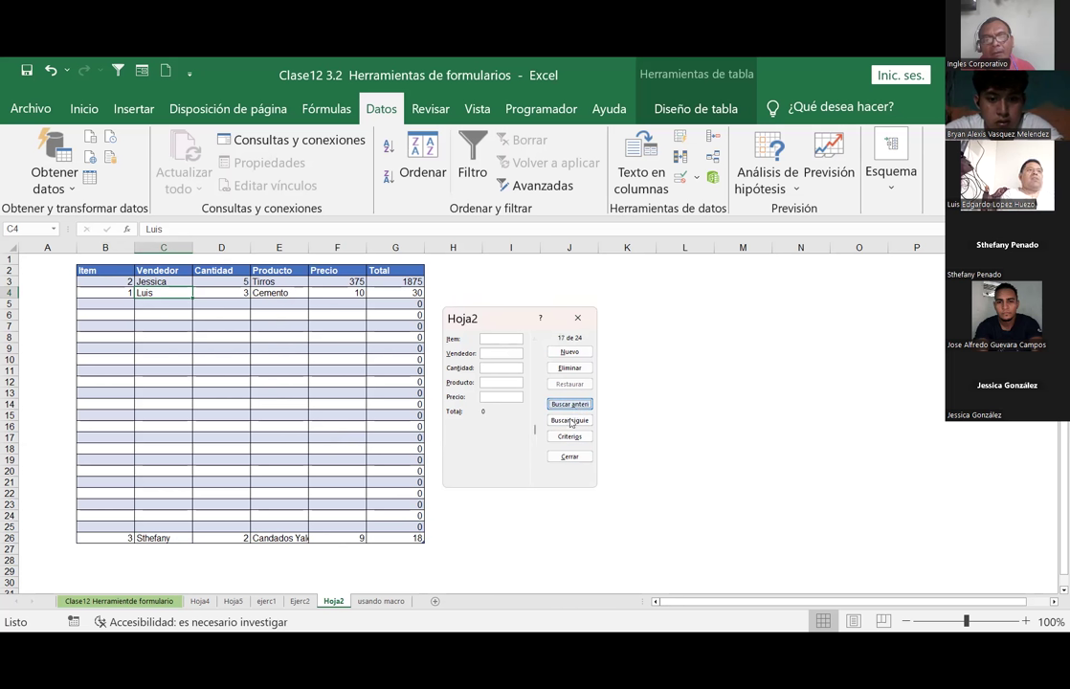
{"action": "left_click", "coordinate": [572, 406]}
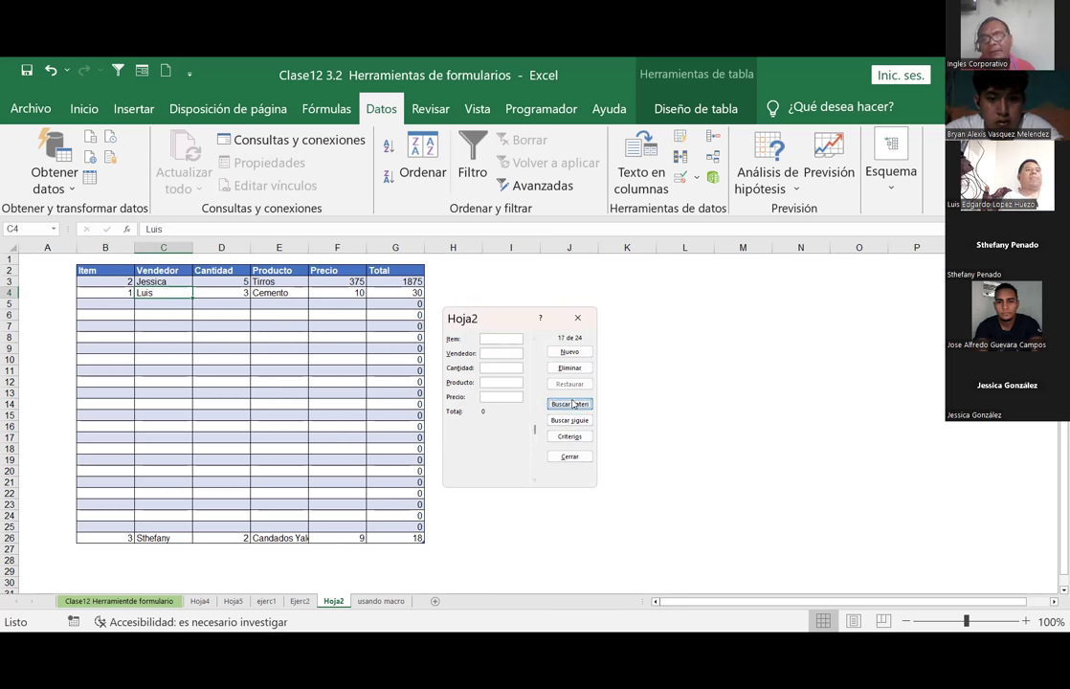
{"action": "left_click", "coordinate": [572, 406]}
{"action": "left_click", "coordinate": [573, 406]}
{"action": "left_click", "coordinate": [573, 406]}
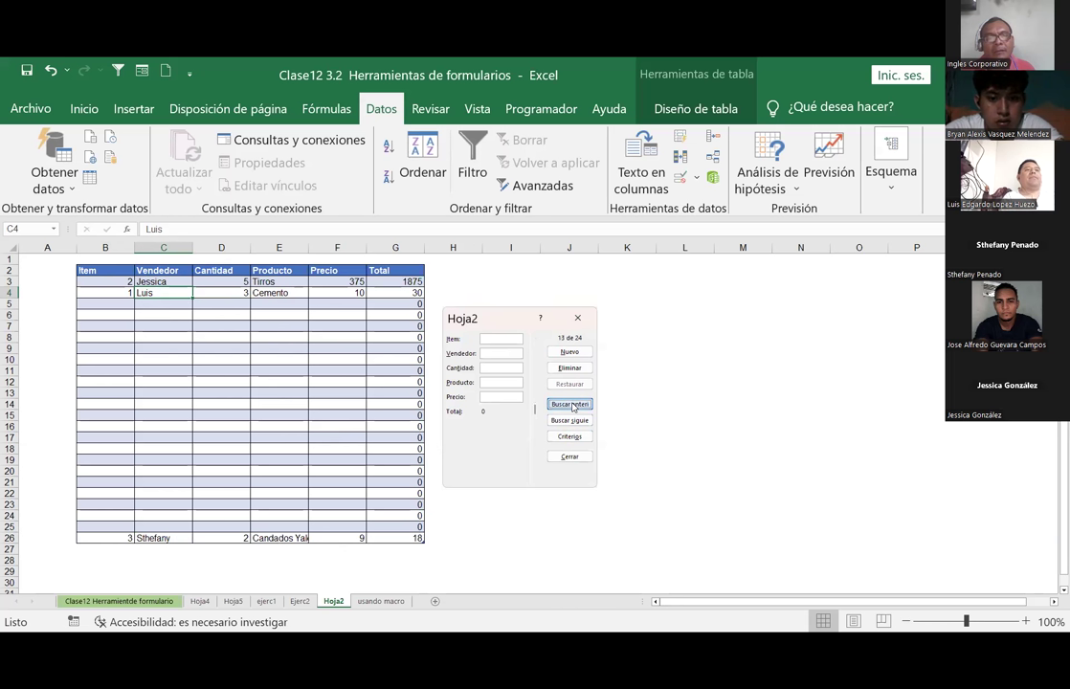
{"action": "left_click", "coordinate": [572, 406]}
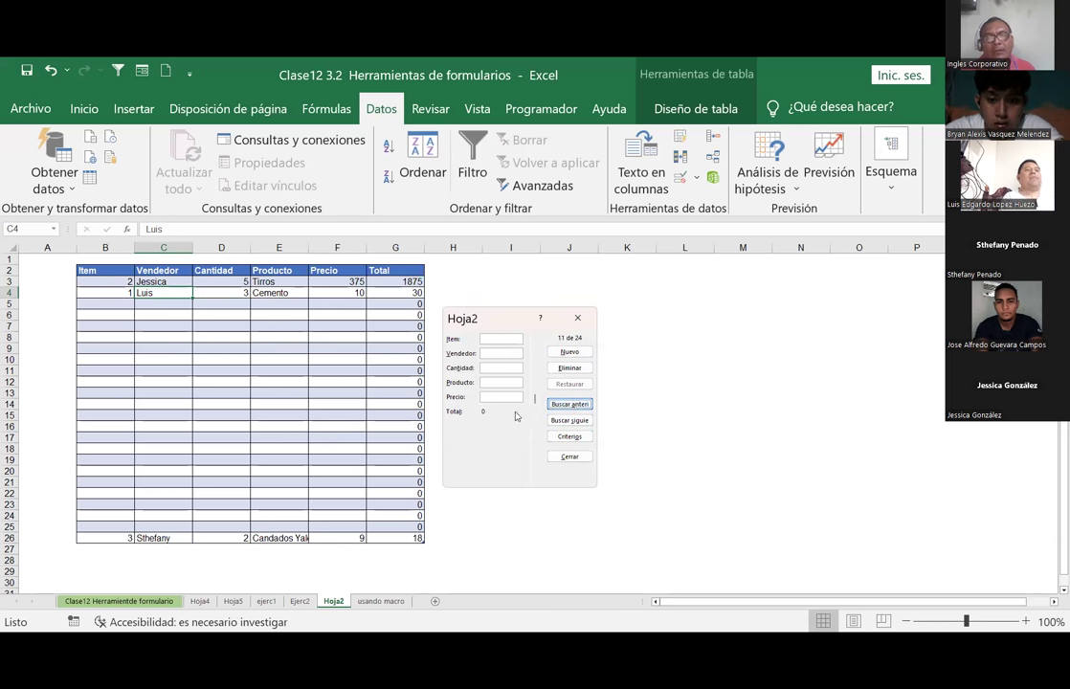
{"action": "left_click", "coordinate": [570, 421]}
{"action": "left_click", "coordinate": [570, 421]}
{"action": "left_click", "coordinate": [564, 420]}
{"action": "left_click", "coordinate": [560, 419]}
{"action": "left_click", "coordinate": [556, 419]}
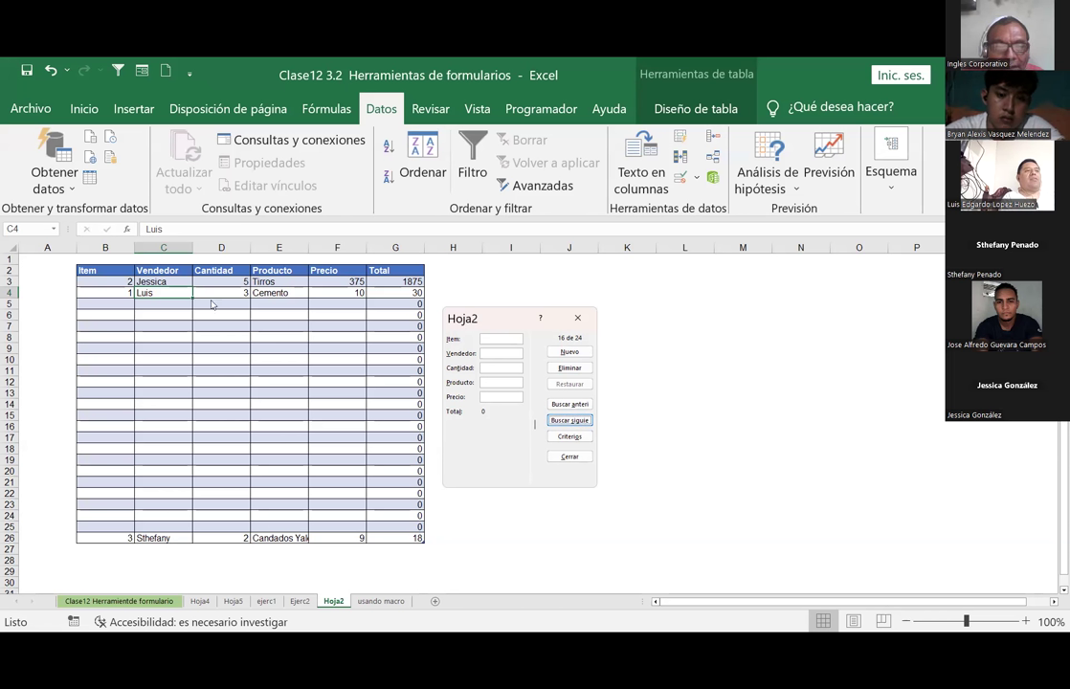
Enter item 6, 6 units of alambre de amarre at 1.25, and add it to the table
{"action": "left_click", "coordinate": [496, 339]}
{"action": "type", "text": "6"}
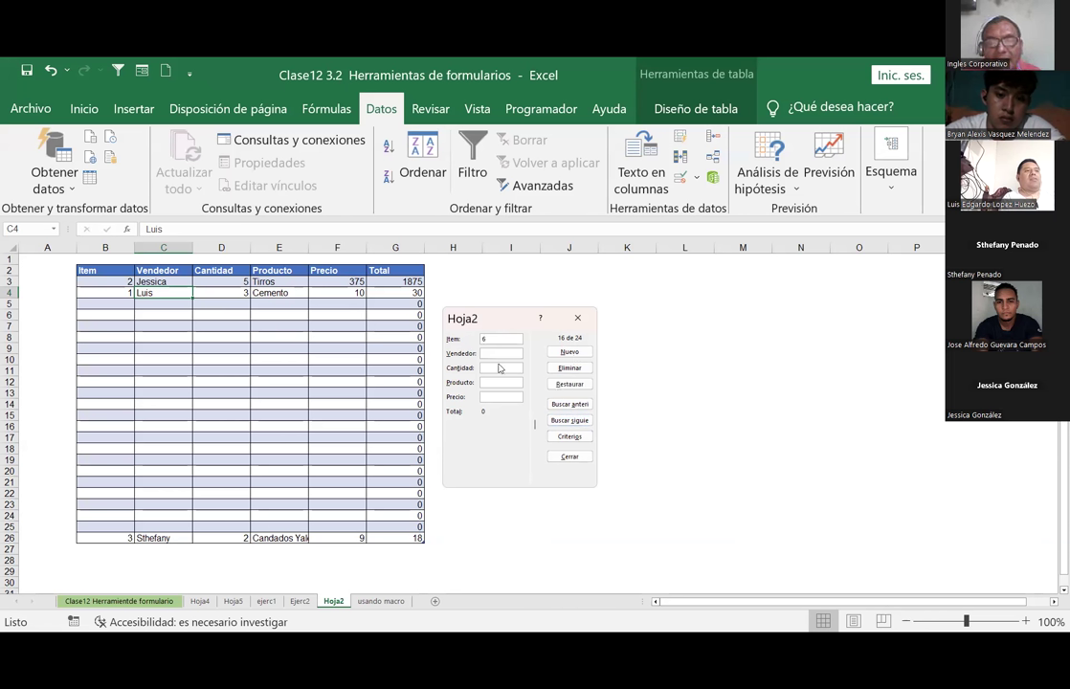
{"action": "type", "text": "anol"}
{"action": "type", "text": "6"}
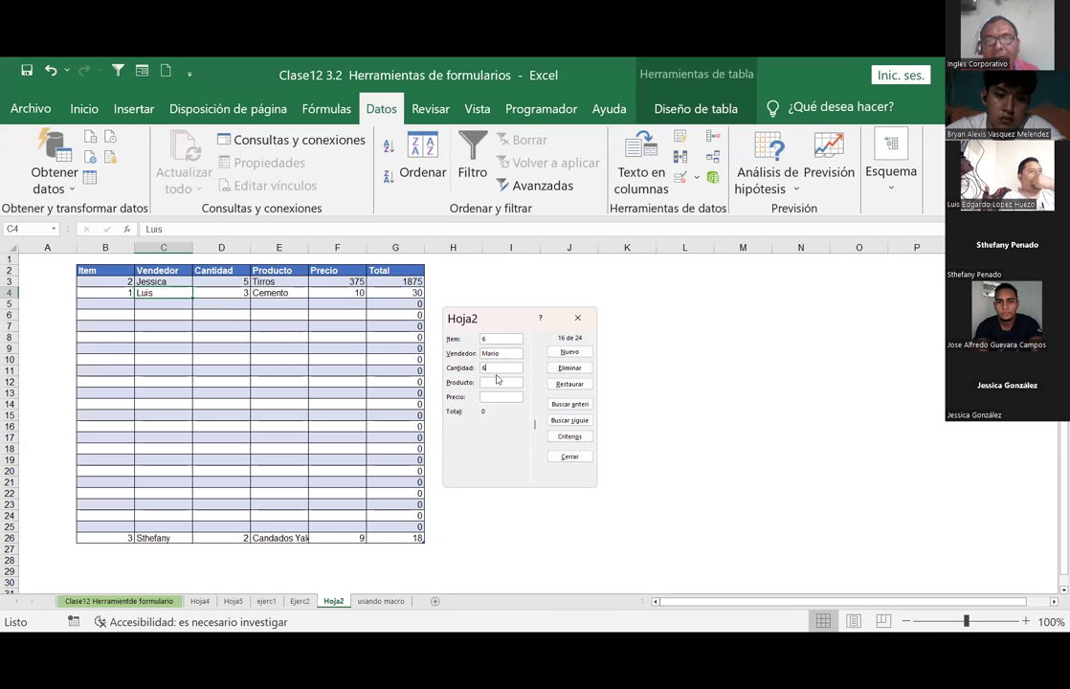
{"action": "type", "text": "a"}
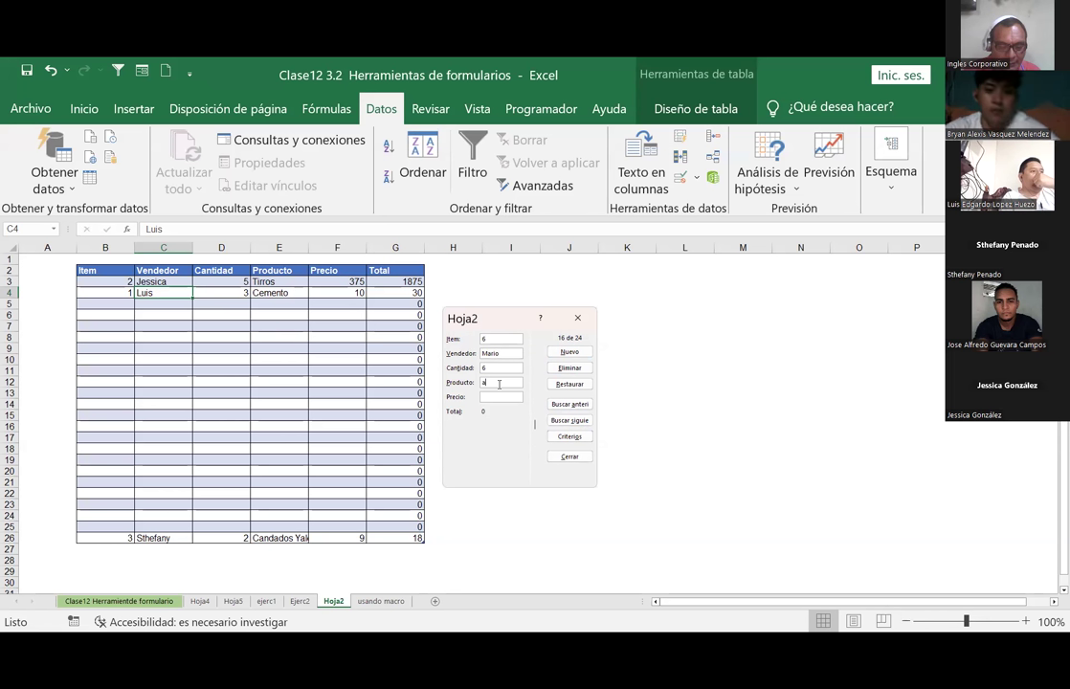
{"action": "type", "text": "lam"}
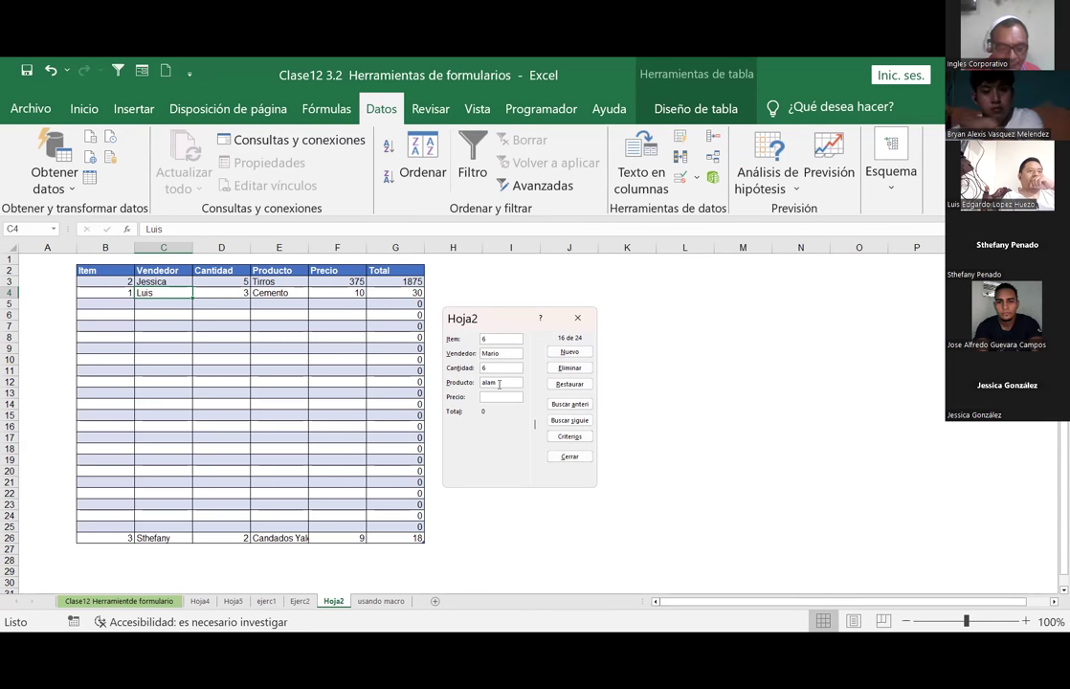
{"action": "type", "text": "bre de "}
{"action": "type", "text": "amarre"}
{"action": "left_click", "coordinate": [488, 396]}
{"action": "type", "text": "5"}
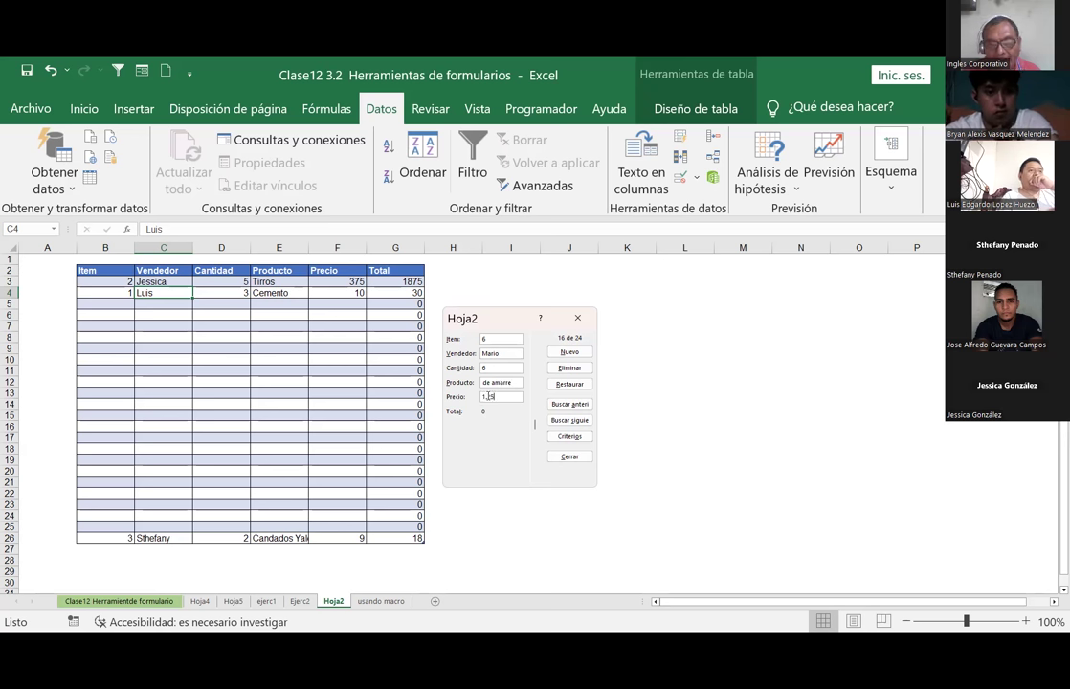
{"action": "key", "text": "Return"}
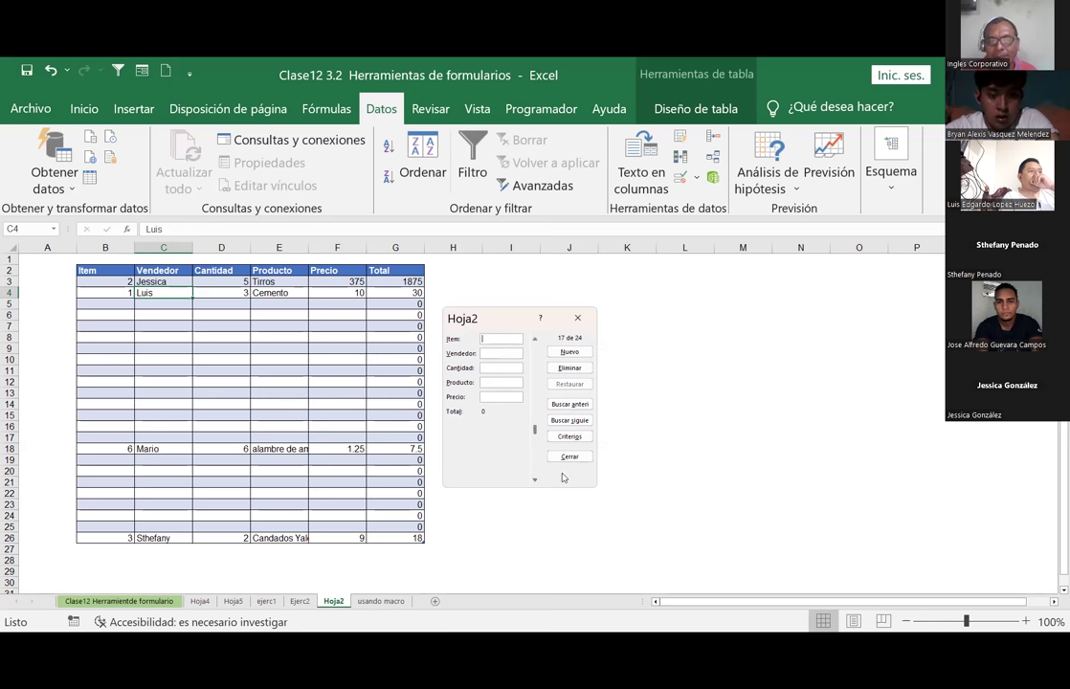
Close the data form to reveal the full Hoja2 table with its new row 18
{"action": "left_click", "coordinate": [570, 458]}
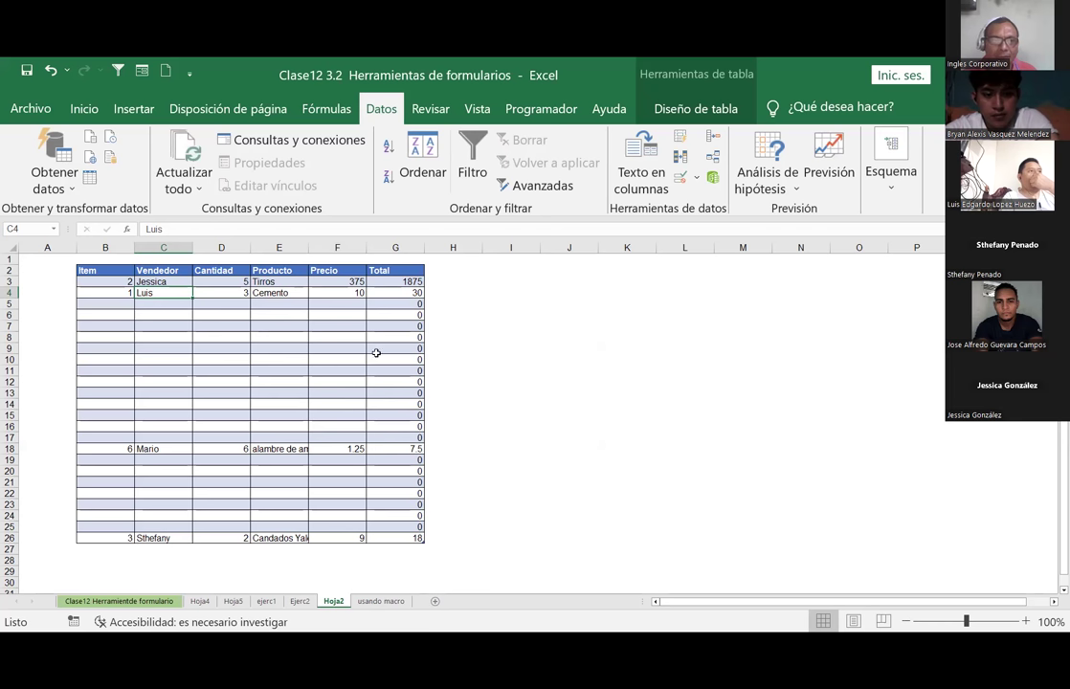
{"action": "left_click", "coordinate": [189, 466]}
{"action": "left_click", "coordinate": [171, 390]}
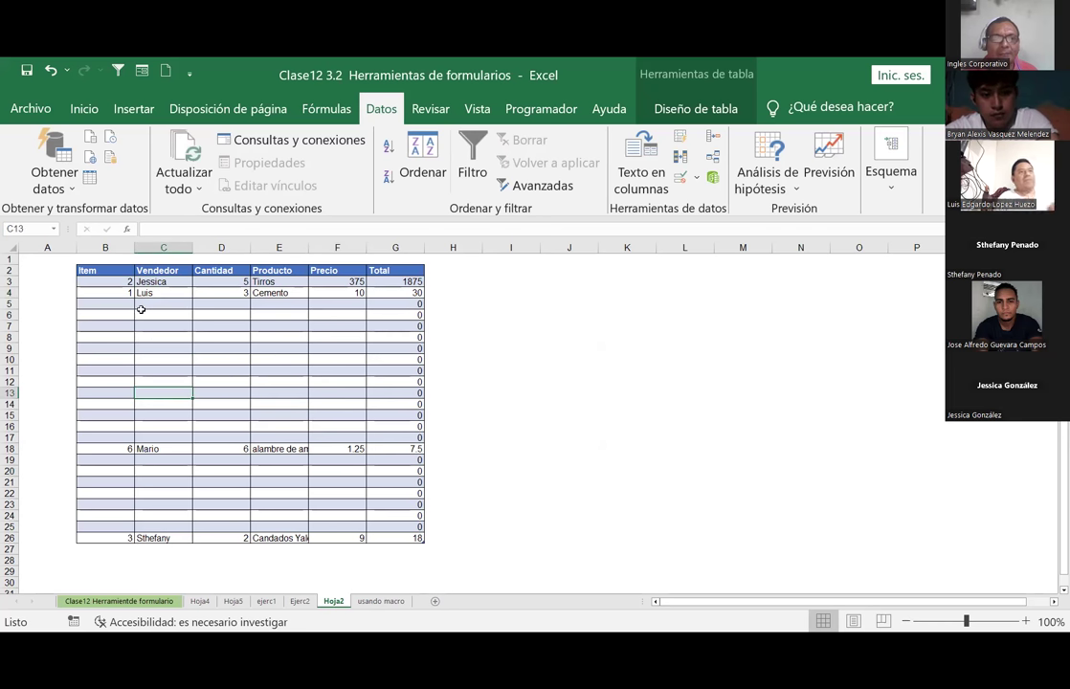
{"action": "left_click", "coordinate": [325, 311]}
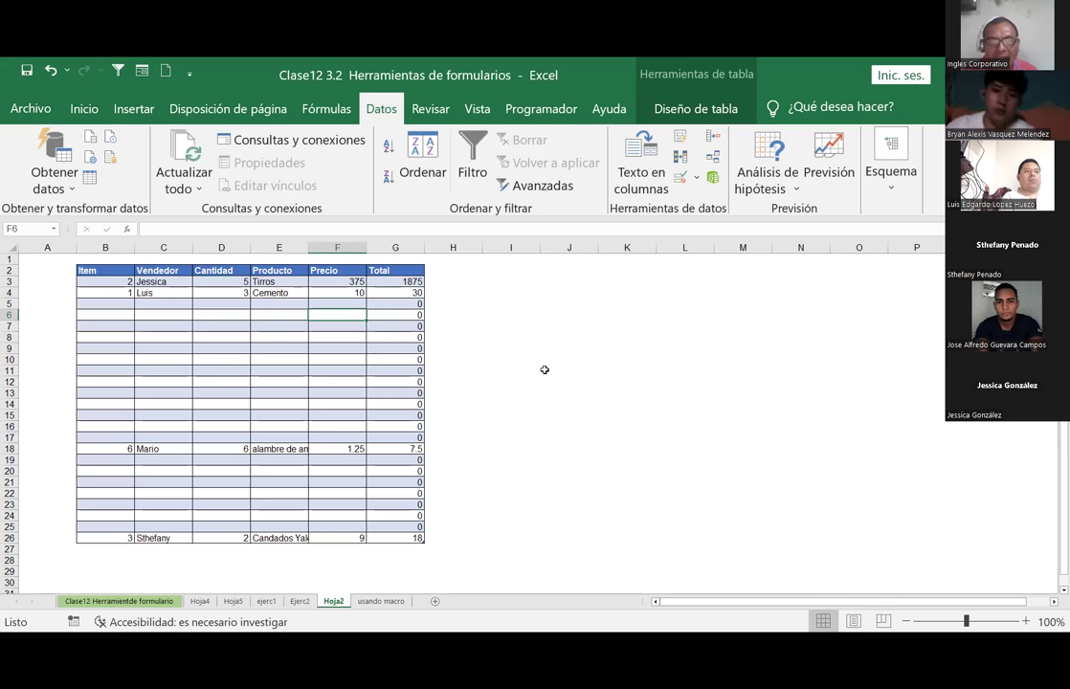
Inspect the Item values in B3 and B4 and the Total formula in G4
{"action": "left_click", "coordinate": [117, 285]}
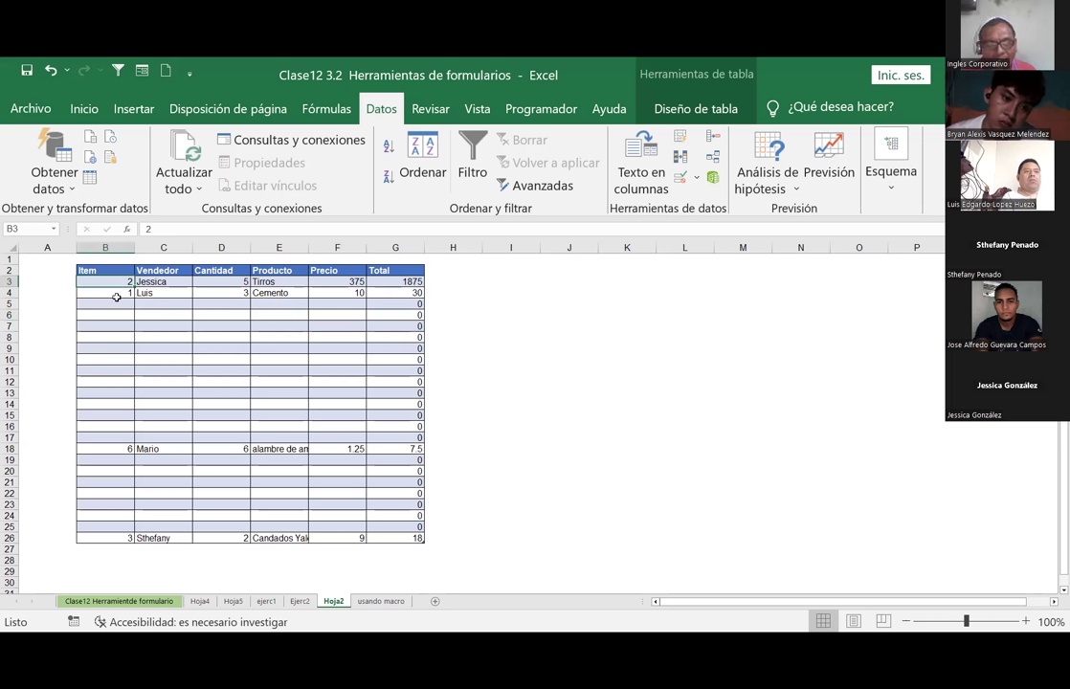
{"action": "left_click", "coordinate": [105, 290]}
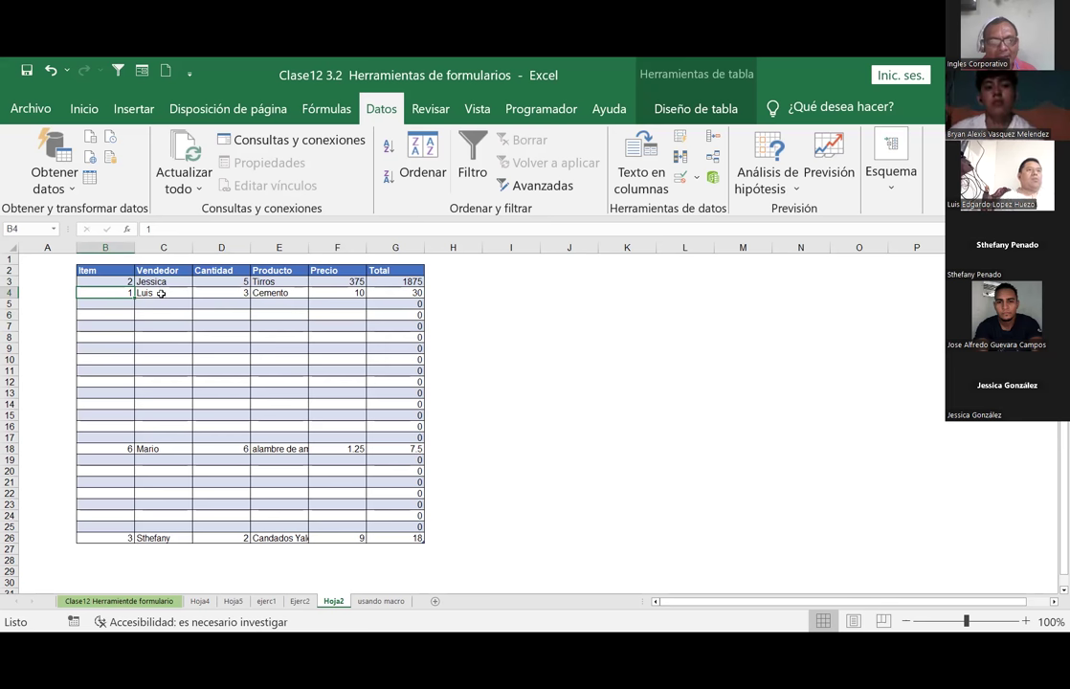
{"action": "left_click", "coordinate": [160, 294]}
{"action": "left_click", "coordinate": [278, 293]}
{"action": "left_click", "coordinate": [412, 293]}
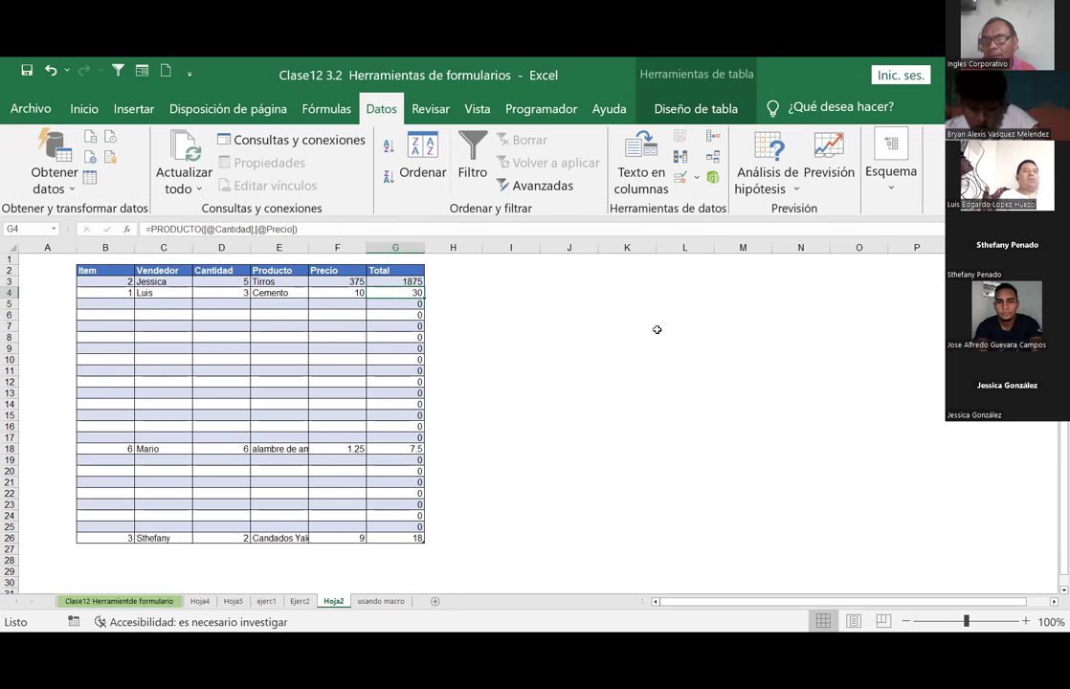
{"action": "mouse_move", "coordinate": [308, 280]}
{"action": "left_mouse_down"}
{"action": "mouse_move", "coordinate": [290, 288]}
{"action": "mouse_move", "coordinate": [274, 349]}
{"action": "left_mouse_up"}
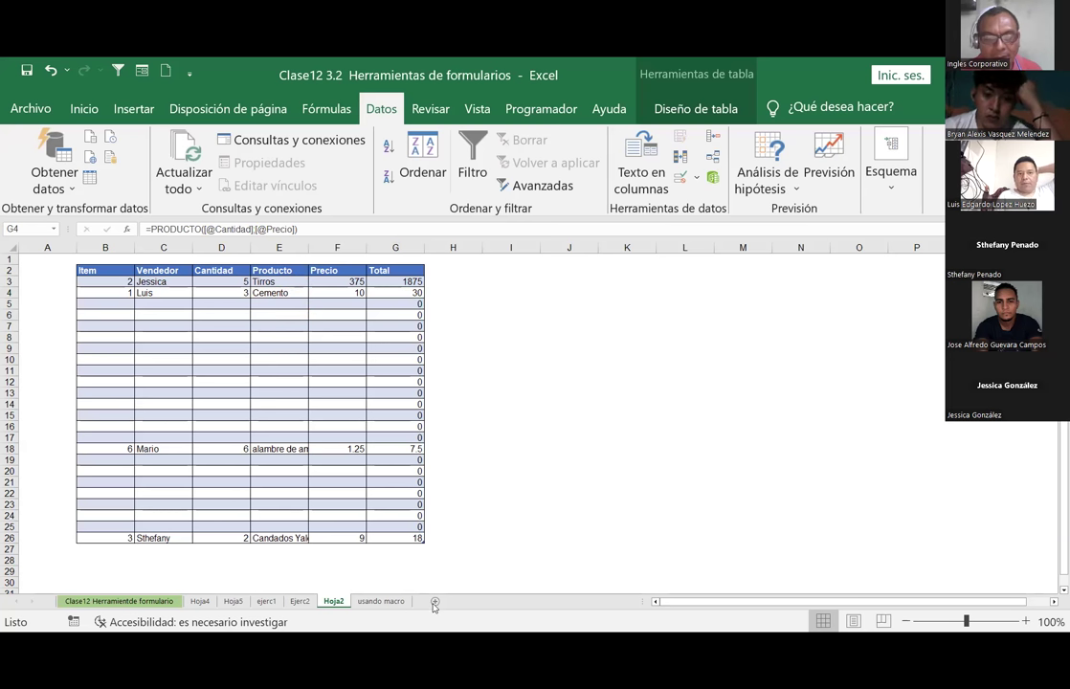
Insert the blank Hoja6 sheet after Hoja2 and select cell C3
{"action": "left_click", "coordinate": [435, 602]}
{"action": "left_click", "coordinate": [212, 326]}
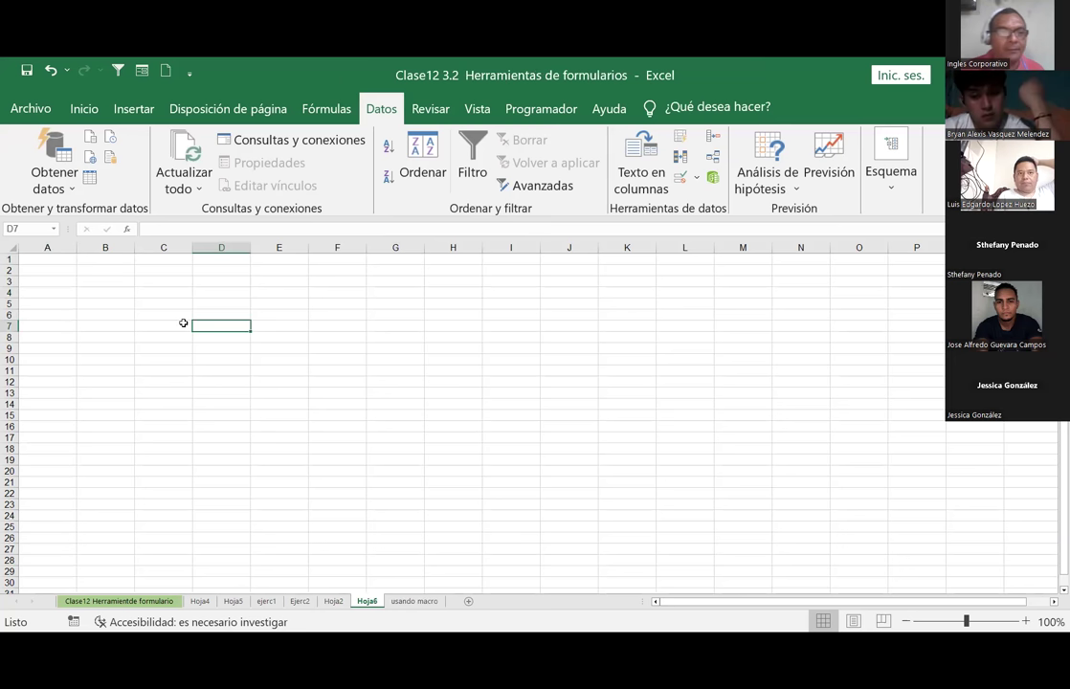
{"action": "left_click", "coordinate": [181, 290]}
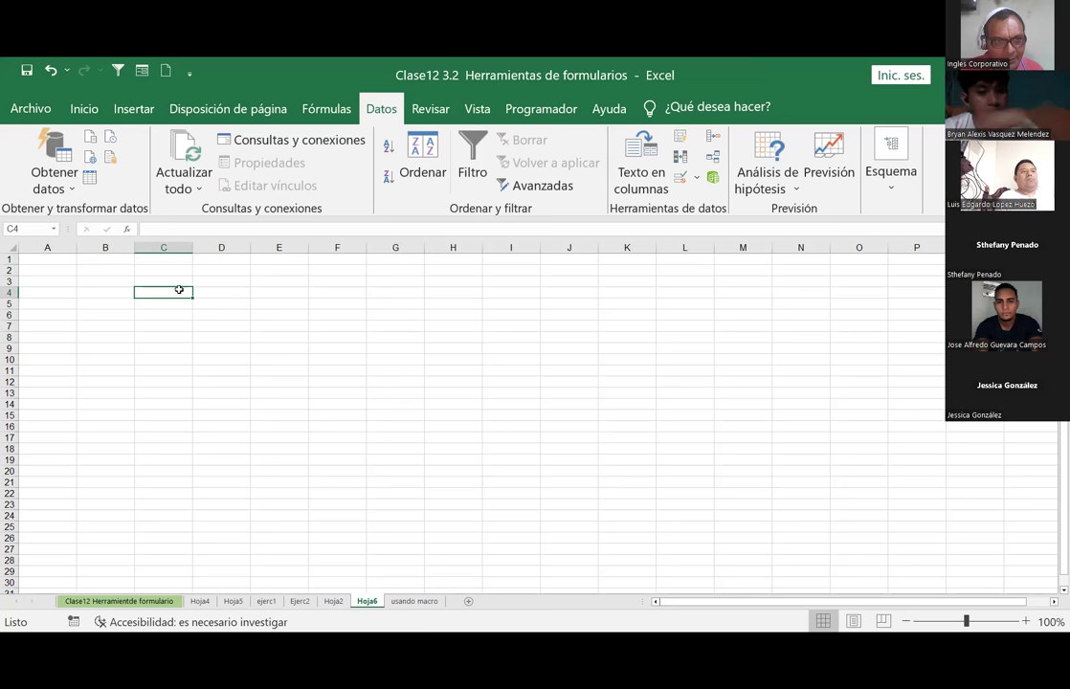
{"action": "key", "text": "Up"}
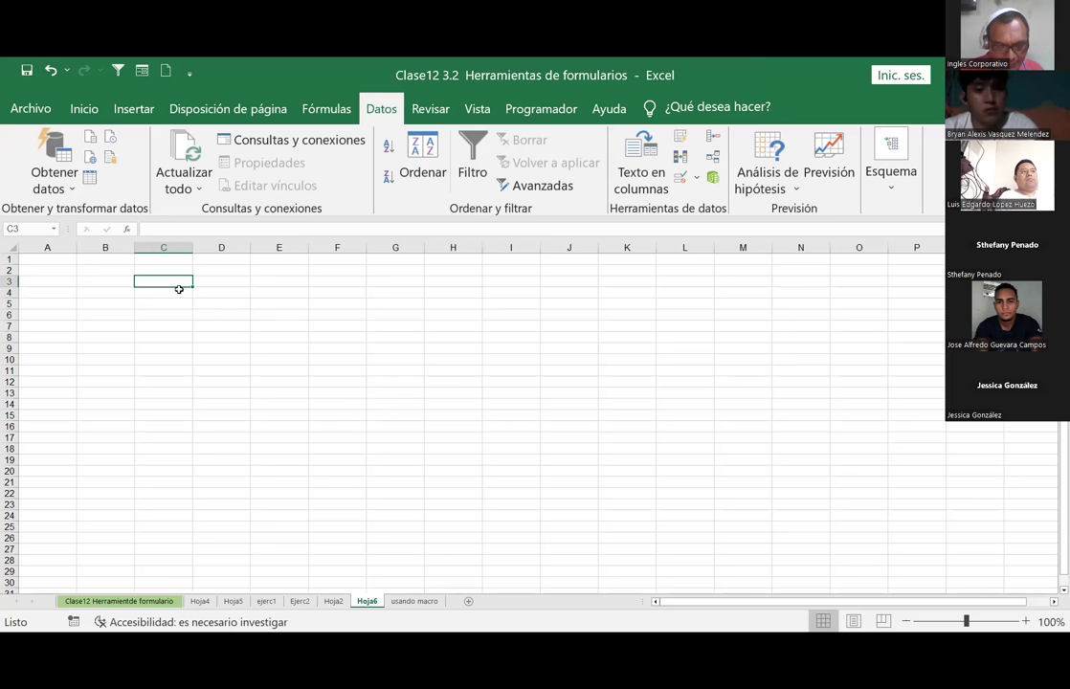
Type the title FORMULARIO DE NOTAS in C3
{"action": "type", "text": "formula"}
{"action": "key", "text": "BackSpace"}
{"action": "key", "text": "BackSpace"}
{"action": "key", "text": "BackSpace"}
{"action": "key", "text": "BackSpace"}
{"action": "key", "text": "BackSpace"}
{"action": "key", "text": "BackSpace"}
{"action": "key", "text": "BackSpace"}
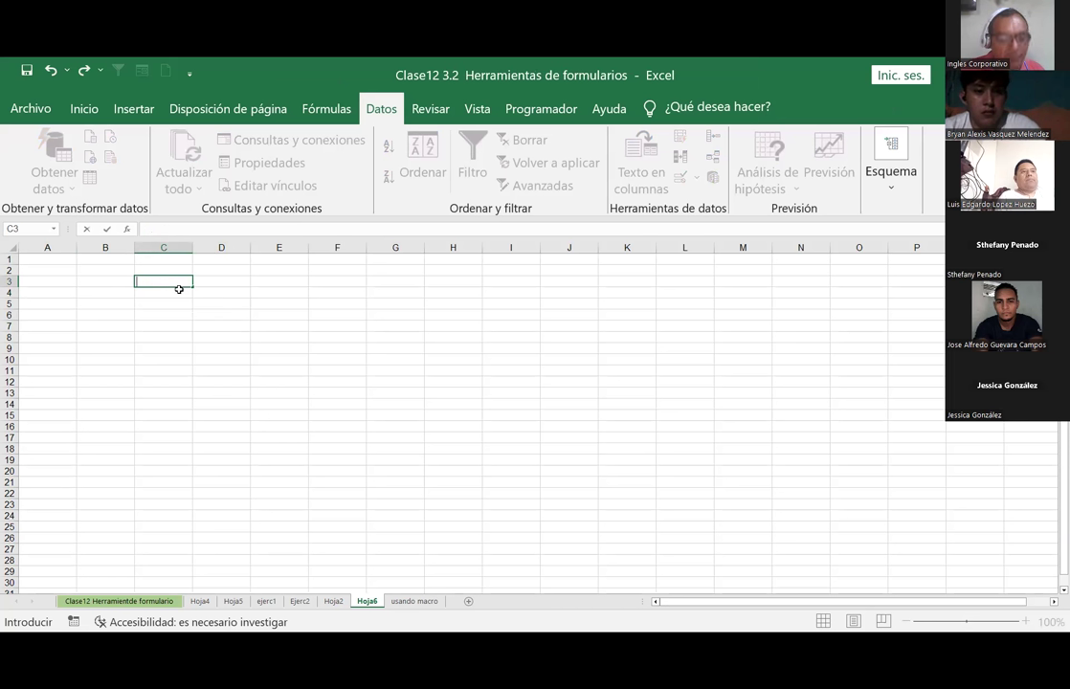
{"action": "type", "text": "FORMULARIO DE NOTAS"}
{"action": "key", "text": "Return"}
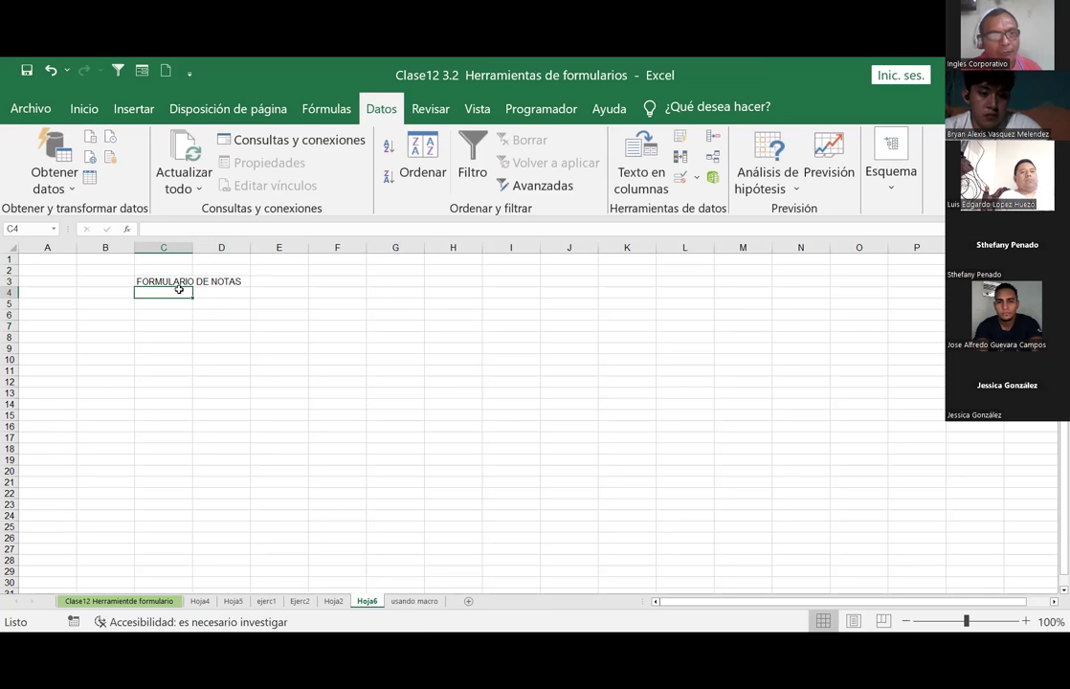
Enter headers ID in B5 and NOMBRE COMPLETO in C5, widening column C and narrowing B
{"action": "key", "text": "Down"}
{"action": "key", "text": "Left"}
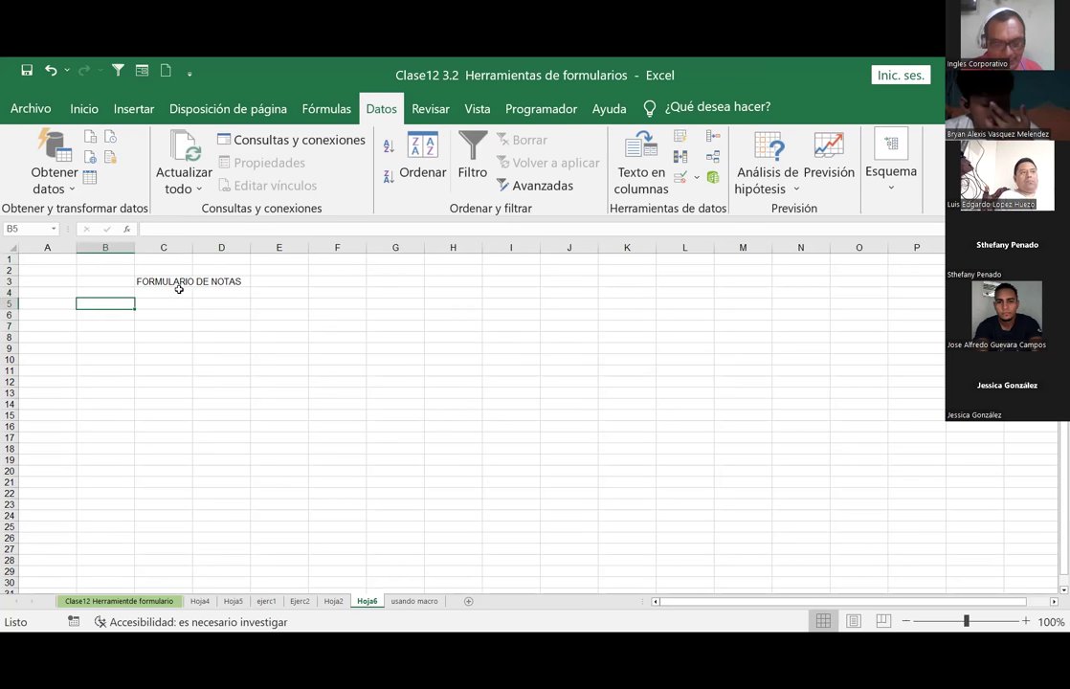
{"action": "type", "text": "ID"}
{"action": "key", "text": "Tab"}
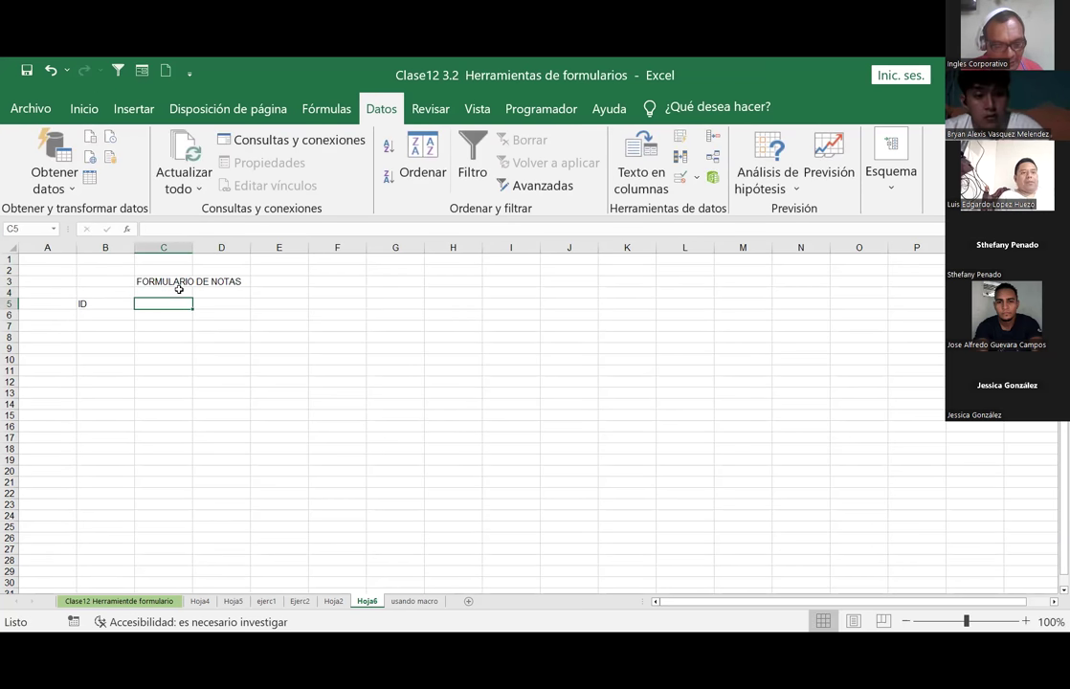
{"action": "type", "text": "NOMBRE"}
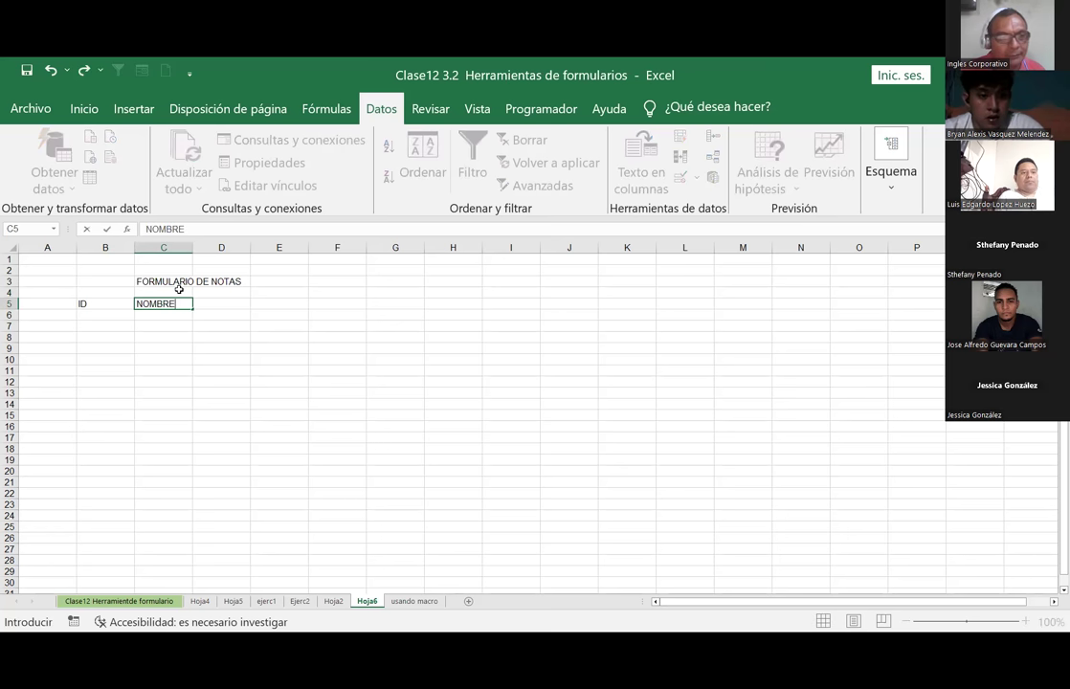
{"action": "type", "text": " COMPLETO"}
{"action": "key", "text": "ctrl+Return"}
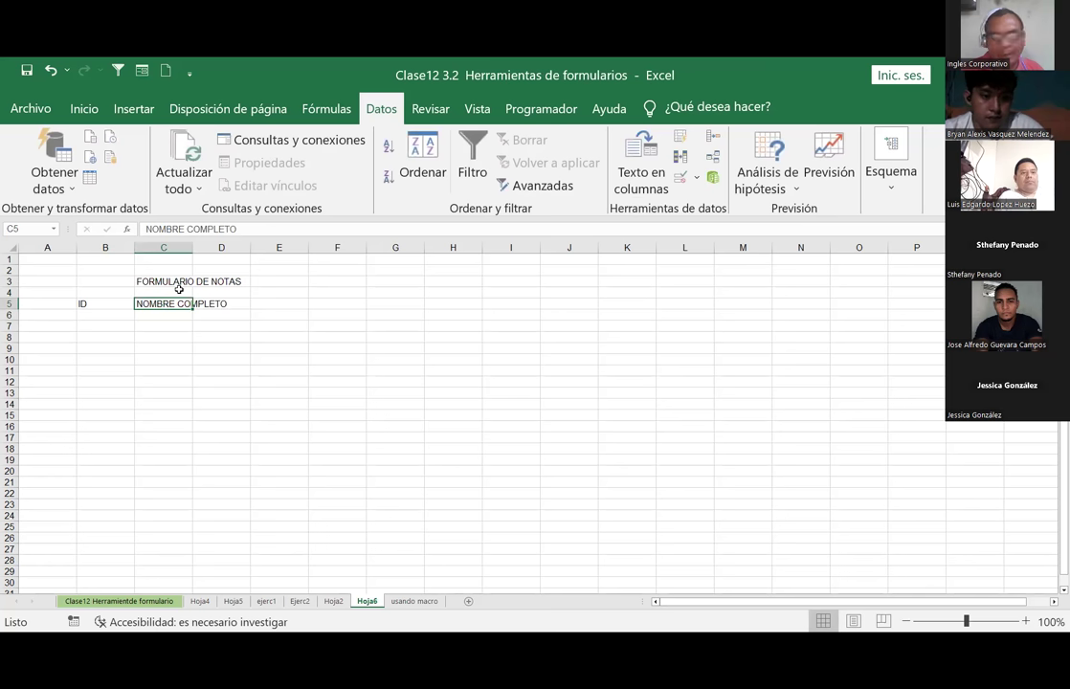
{"action": "left_click_drag", "start_coordinate": [190, 247], "coordinate": [282, 301]}
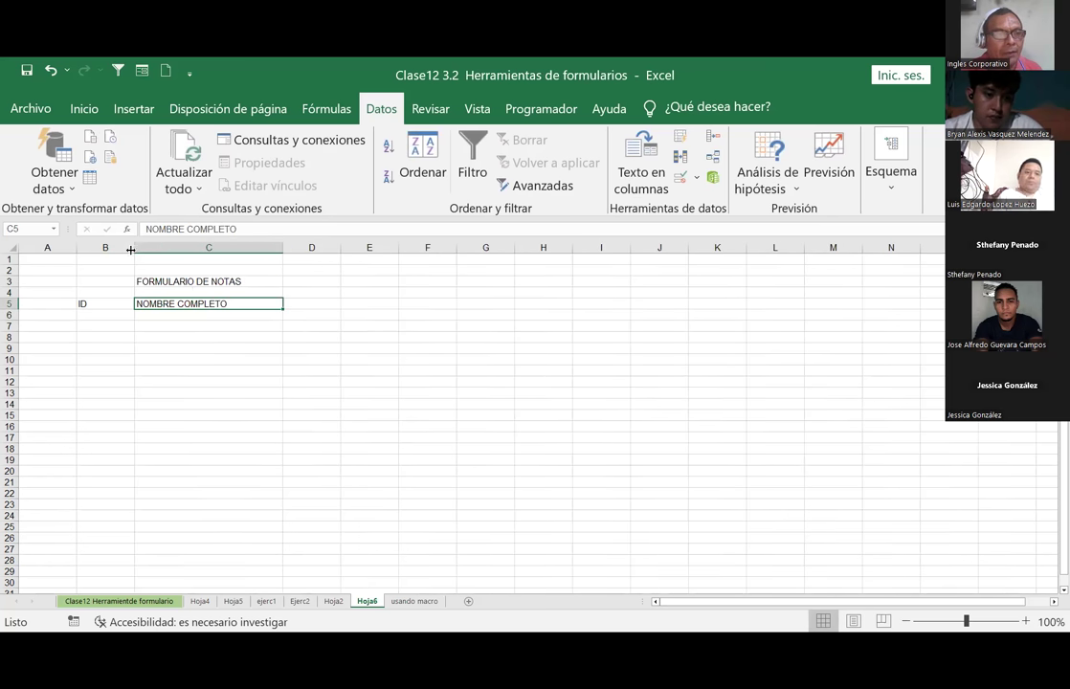
{"action": "left_click_drag", "start_coordinate": [133, 247], "coordinate": [115, 258]}
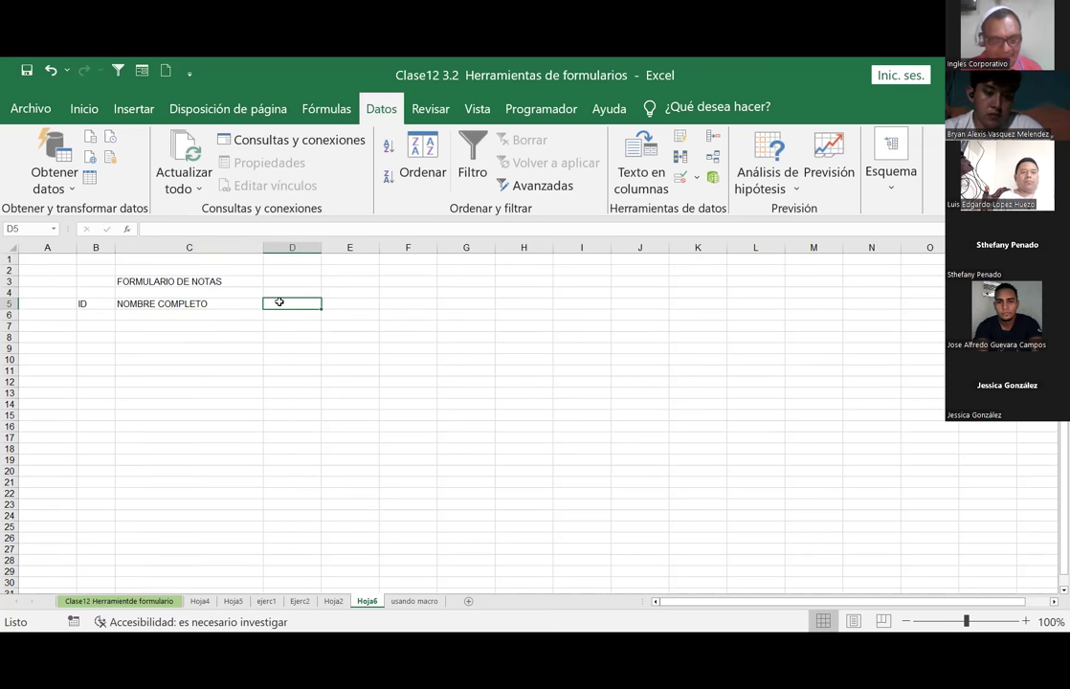
Add the headers NOTA1, NOTA2 and PROMEDIO in D5:F5
{"action": "type", "text": "NOTA"}
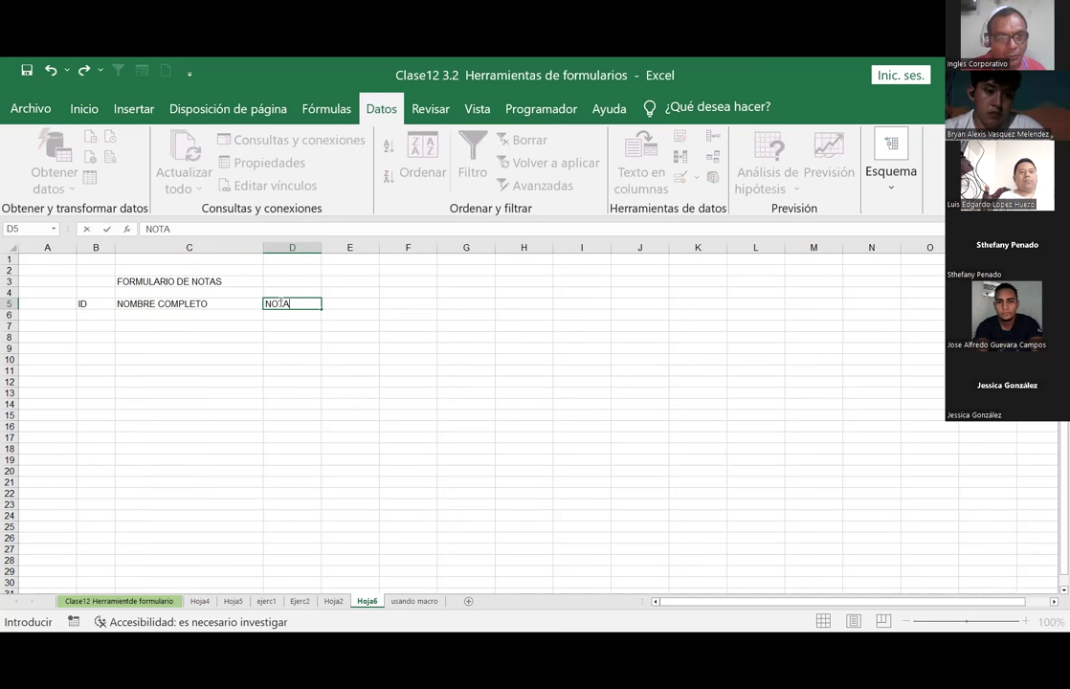
{"action": "type", "text": "1"}
{"action": "key", "text": "Tab"}
{"action": "type", "text": "NOTA2"}
{"action": "key", "text": "Tab"}
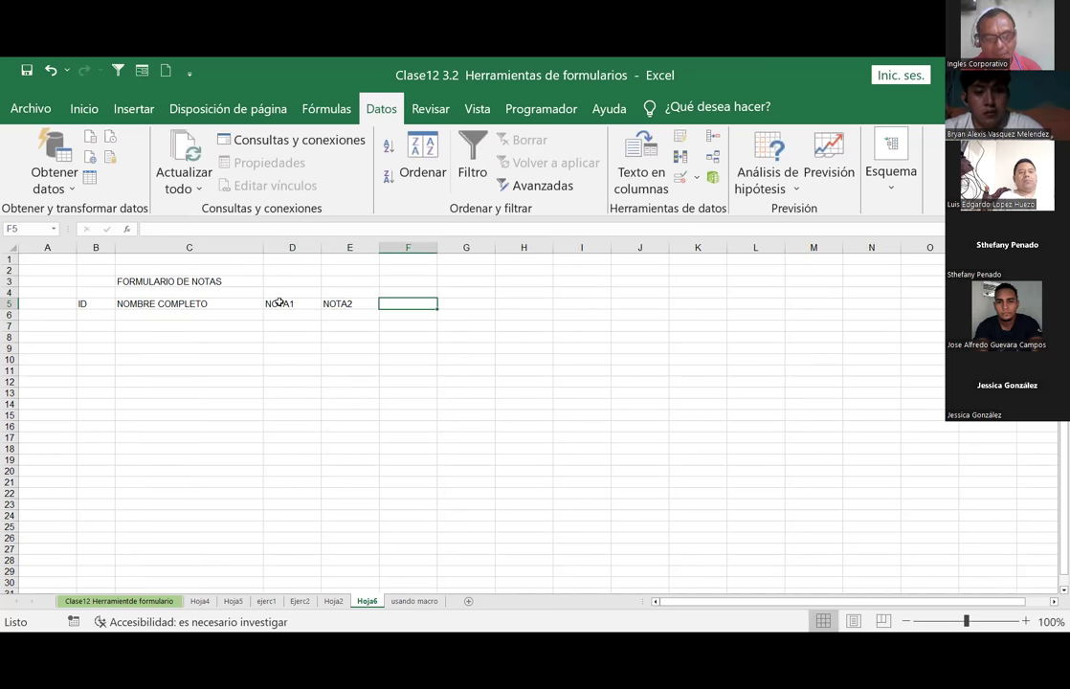
{"action": "type", "text": "P"}
{"action": "key", "text": "BackSpace"}
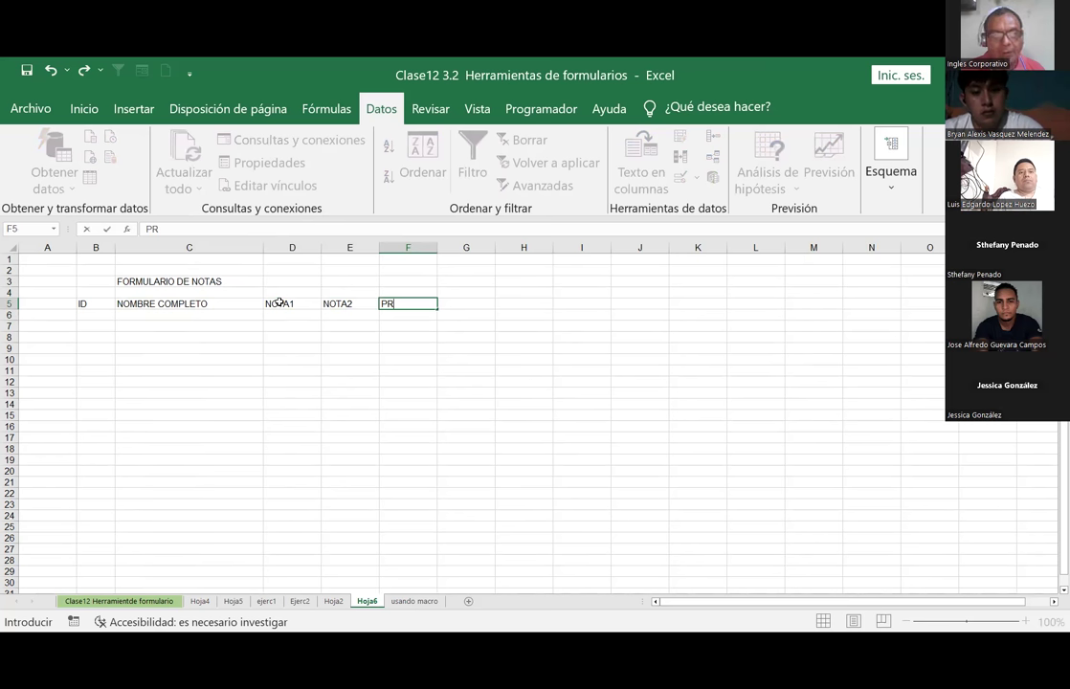
{"action": "type", "text": "OMEDIO"}
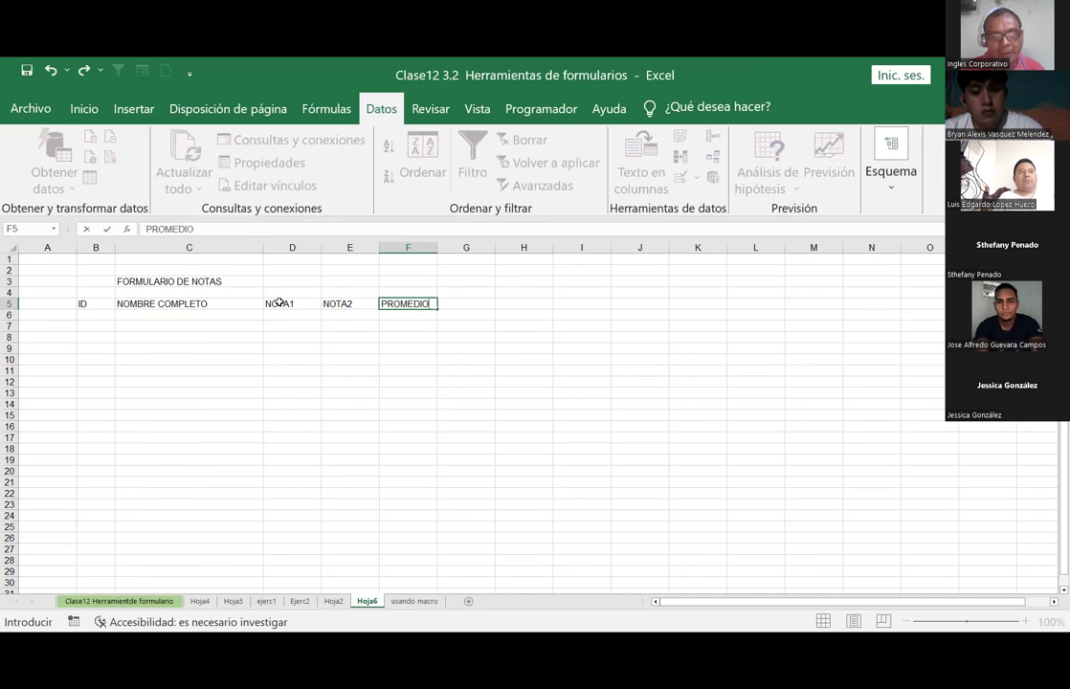
{"action": "key", "text": "Return"}
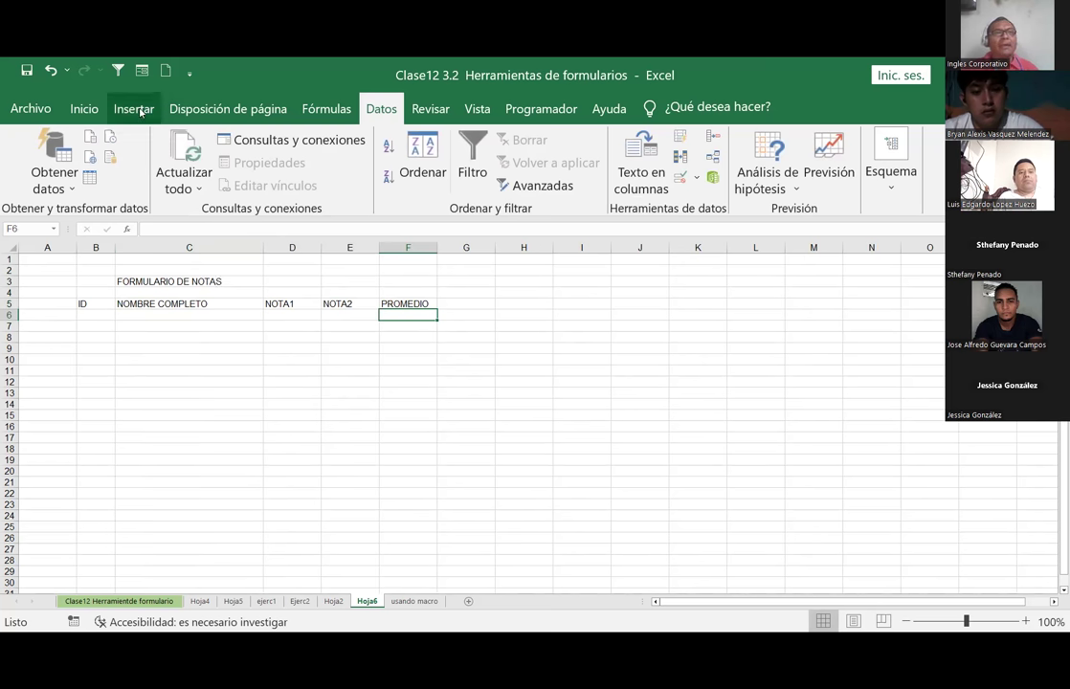
Hide the sheet gridlines and select B5:F18, headers plus empty rows
{"action": "left_click", "coordinate": [477, 108]}
{"action": "left_click", "coordinate": [299, 180]}
{"action": "left_click", "coordinate": [262, 326]}
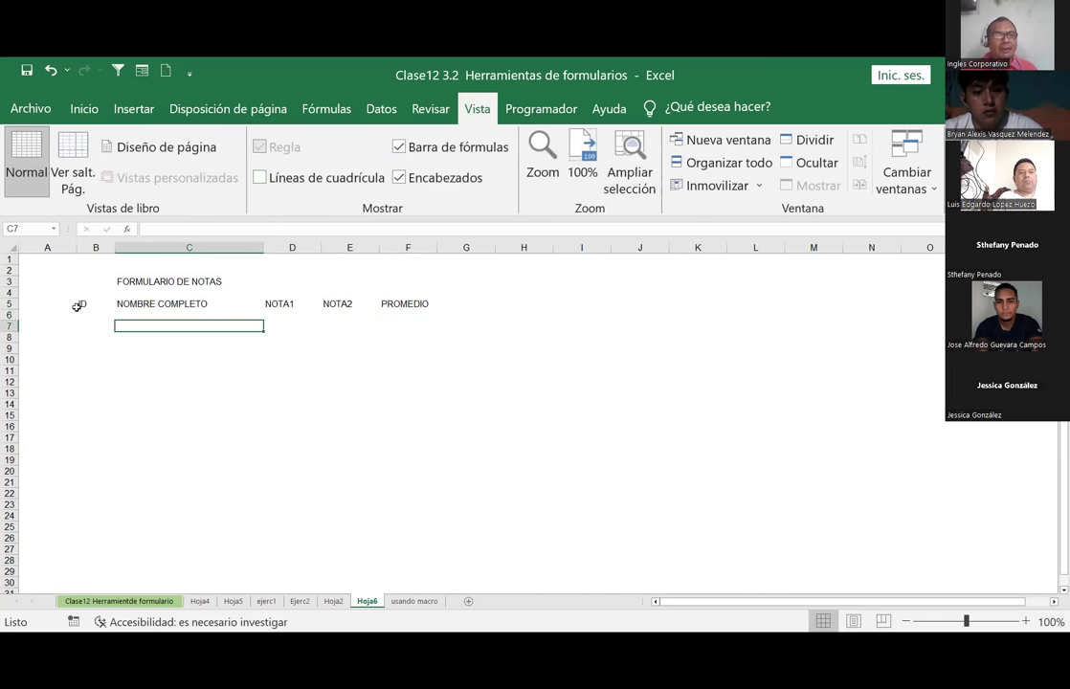
{"action": "left_click_drag", "start_coordinate": [74, 304], "coordinate": [313, 305]}
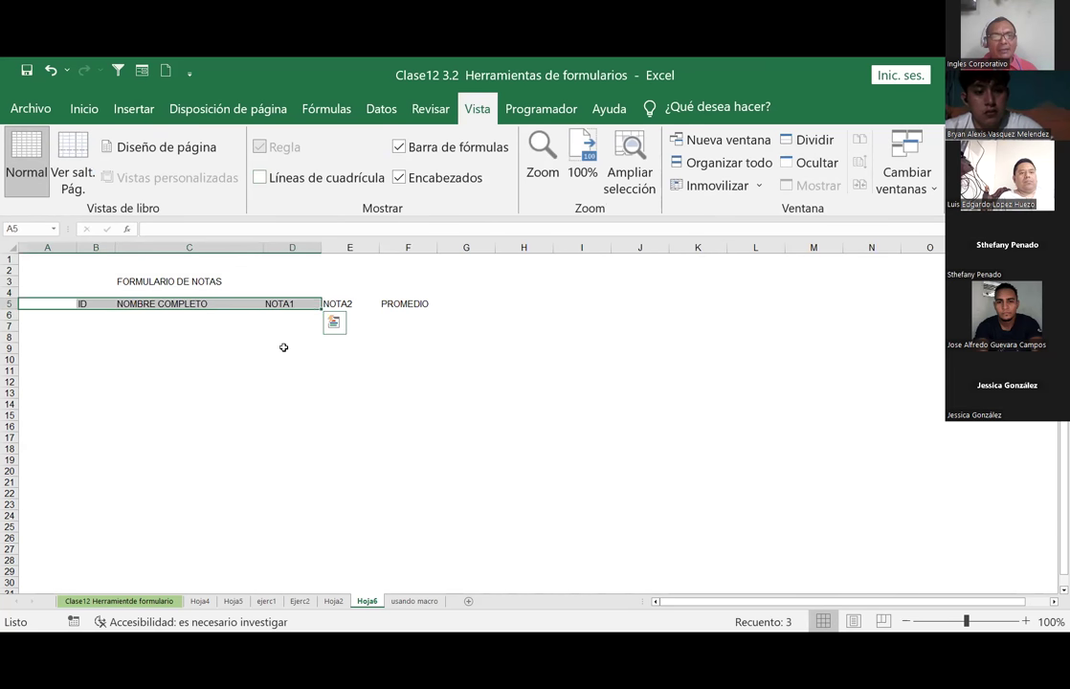
{"action": "left_click", "coordinate": [283, 347]}
{"action": "left_click", "coordinate": [74, 304]}
{"action": "left_click", "coordinate": [112, 302]}
{"action": "mouse_move", "coordinate": [84, 301]}
{"action": "left_mouse_down"}
{"action": "mouse_move", "coordinate": [410, 305]}
{"action": "mouse_move", "coordinate": [402, 451]}
{"action": "left_mouse_up"}
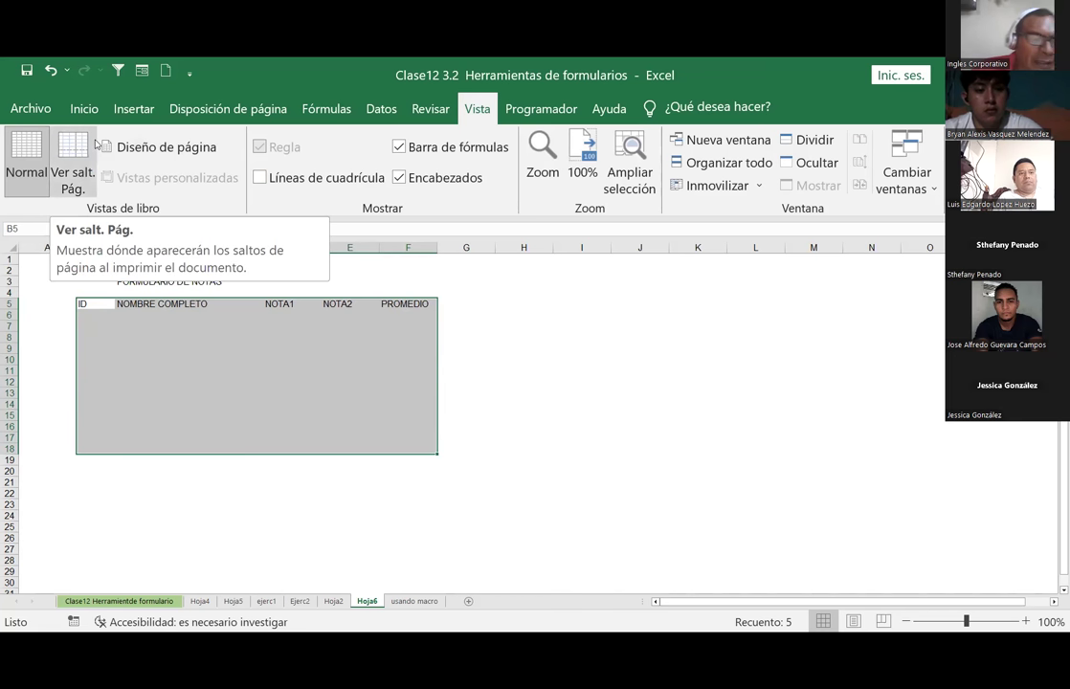
Insert a table from B5:F18 with 'La tabla tiene encabezados' checked
{"action": "left_click", "coordinate": [84, 108]}
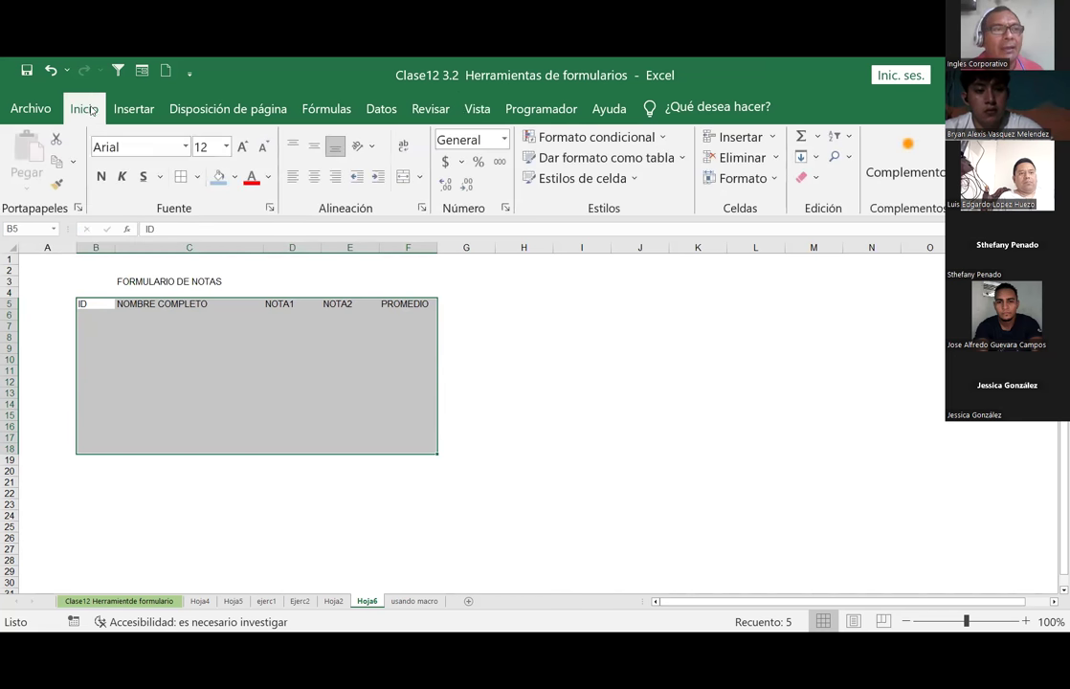
{"action": "left_click", "coordinate": [133, 108]}
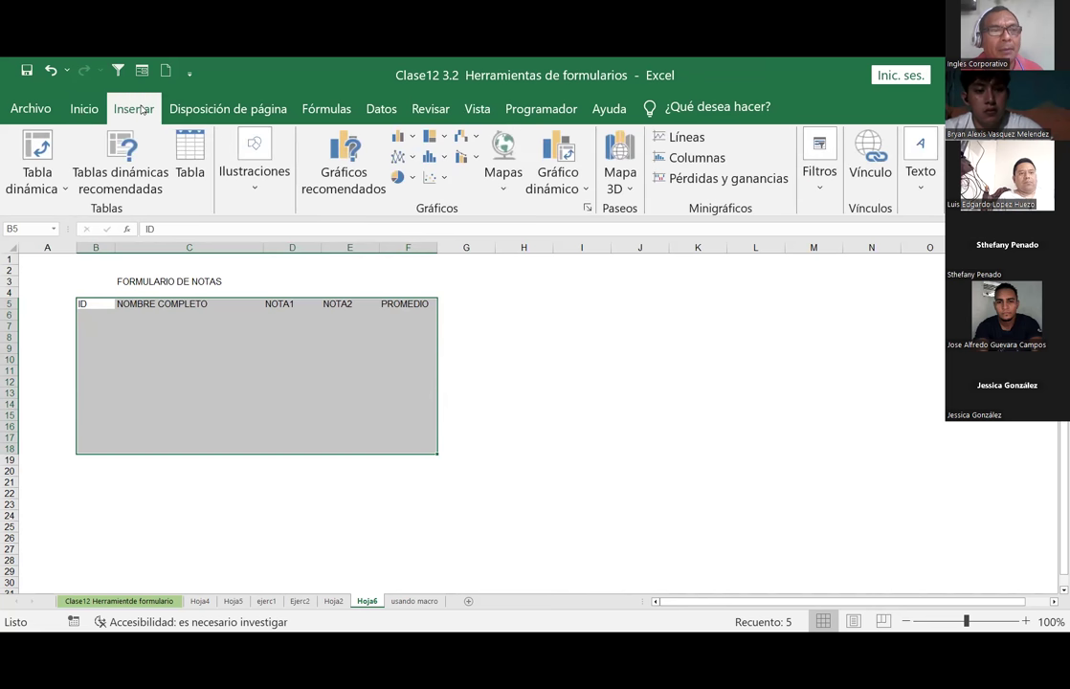
{"action": "left_click", "coordinate": [193, 148]}
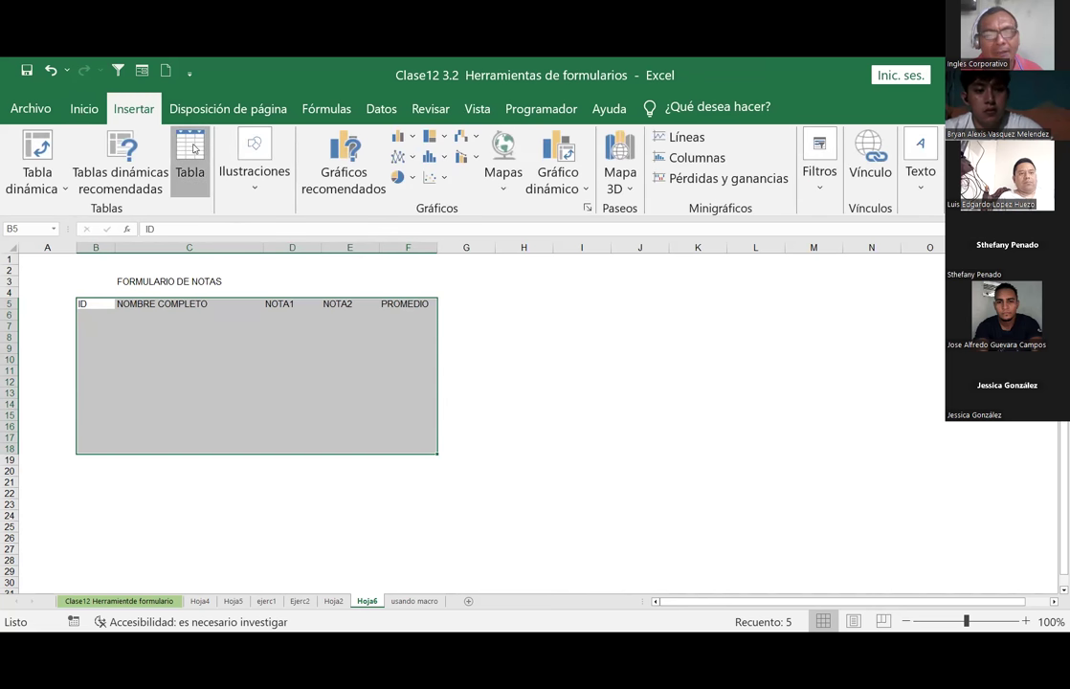
{"action": "left_click", "coordinate": [459, 448]}
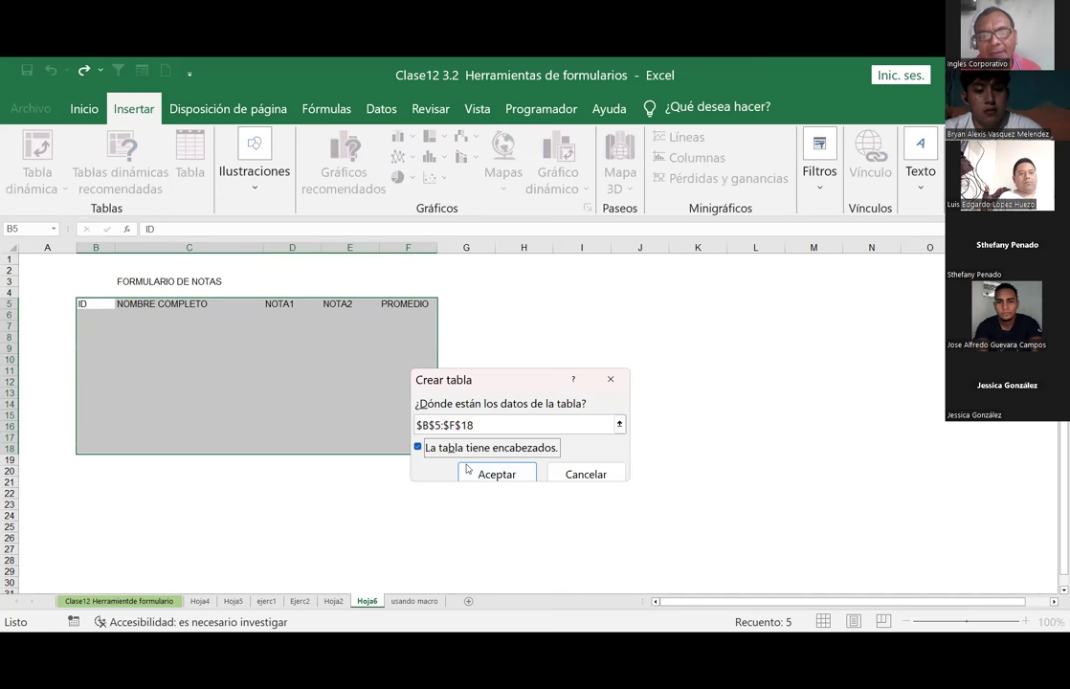
{"action": "left_click", "coordinate": [497, 476]}
{"action": "left_click", "coordinate": [239, 391]}
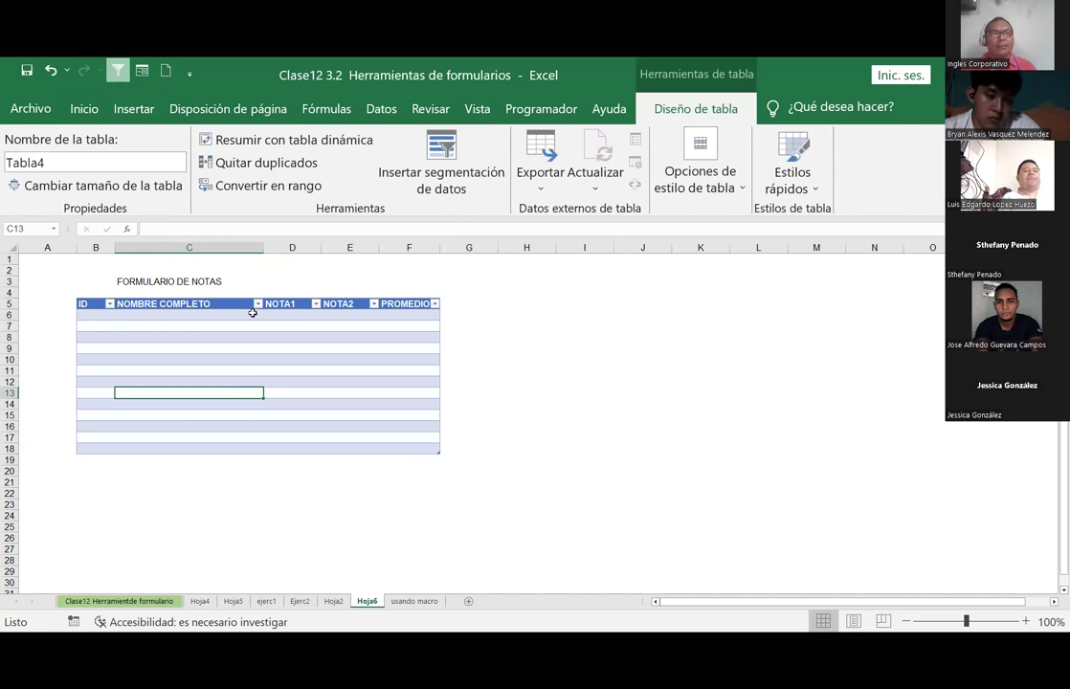
{"action": "left_click", "coordinate": [295, 315]}
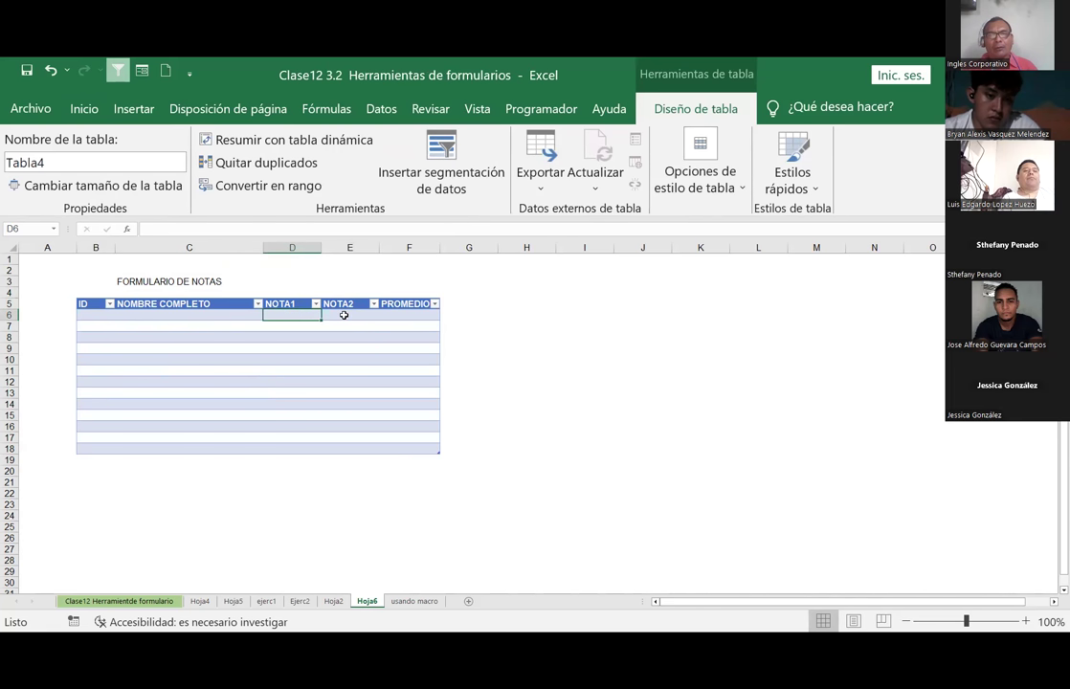
{"action": "left_click", "coordinate": [344, 315]}
{"action": "left_click", "coordinate": [409, 314]}
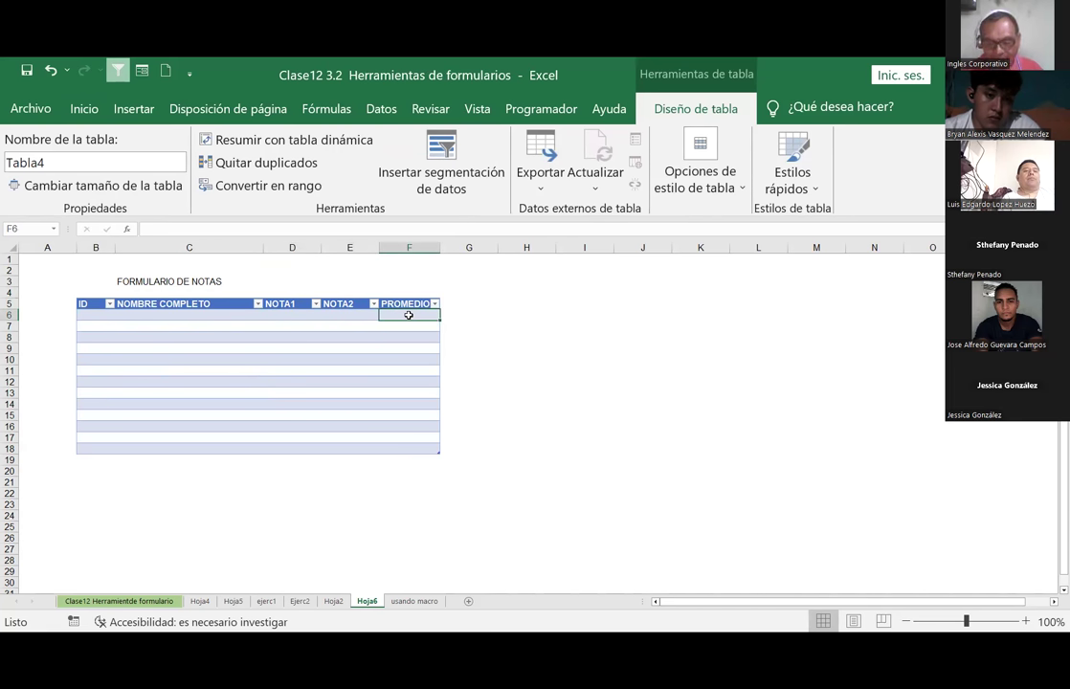
{"action": "type", "text": "="}
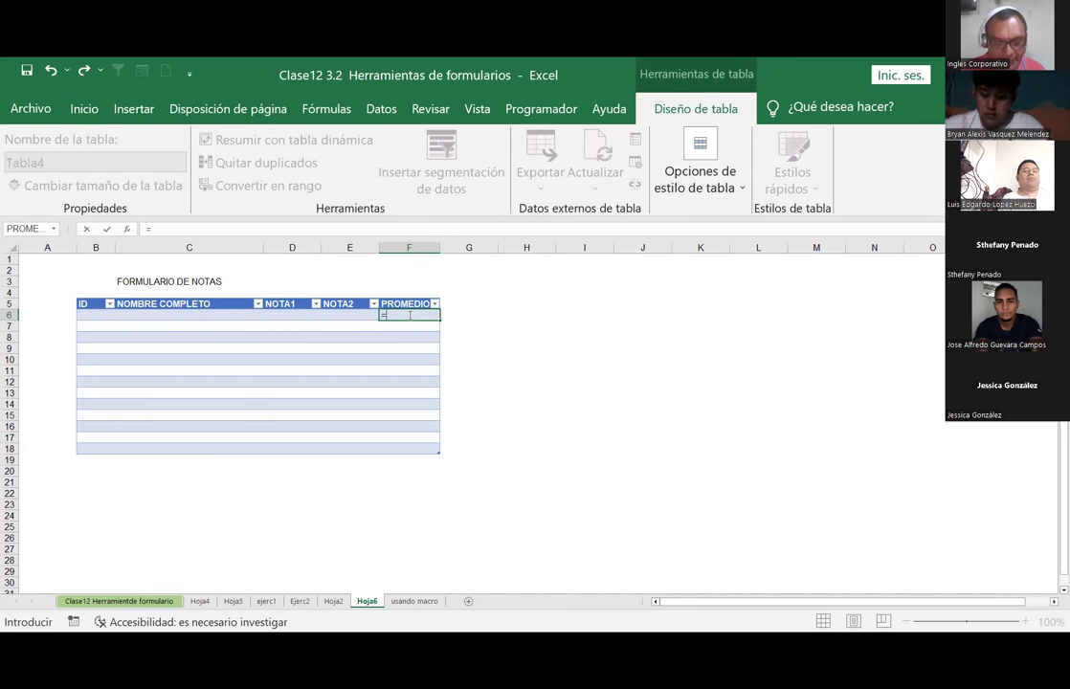
{"action": "type", "text": "PROMEDIO"}
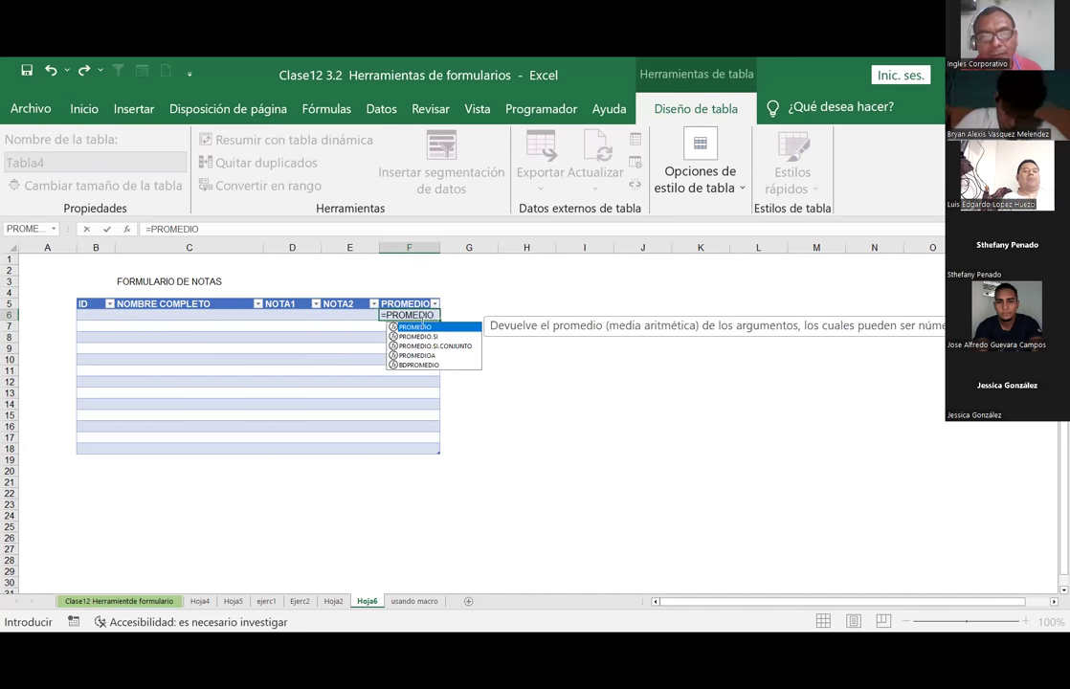
{"action": "double_click", "coordinate": [425, 328]}
{"action": "left_click", "coordinate": [282, 306]}
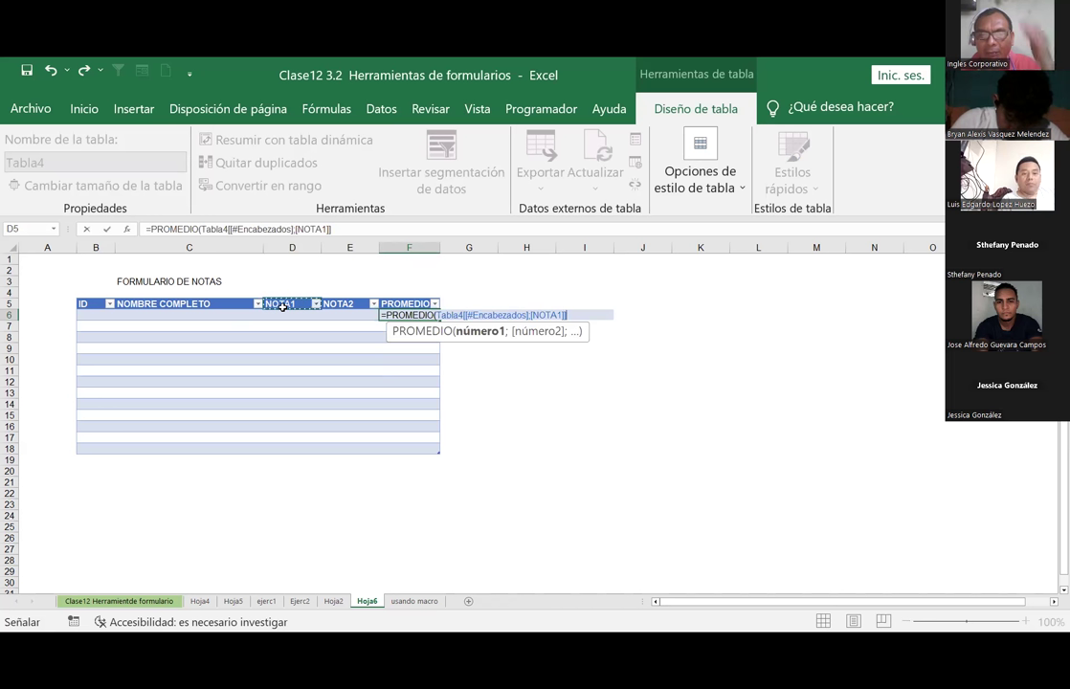
{"action": "type", "text": ";"}
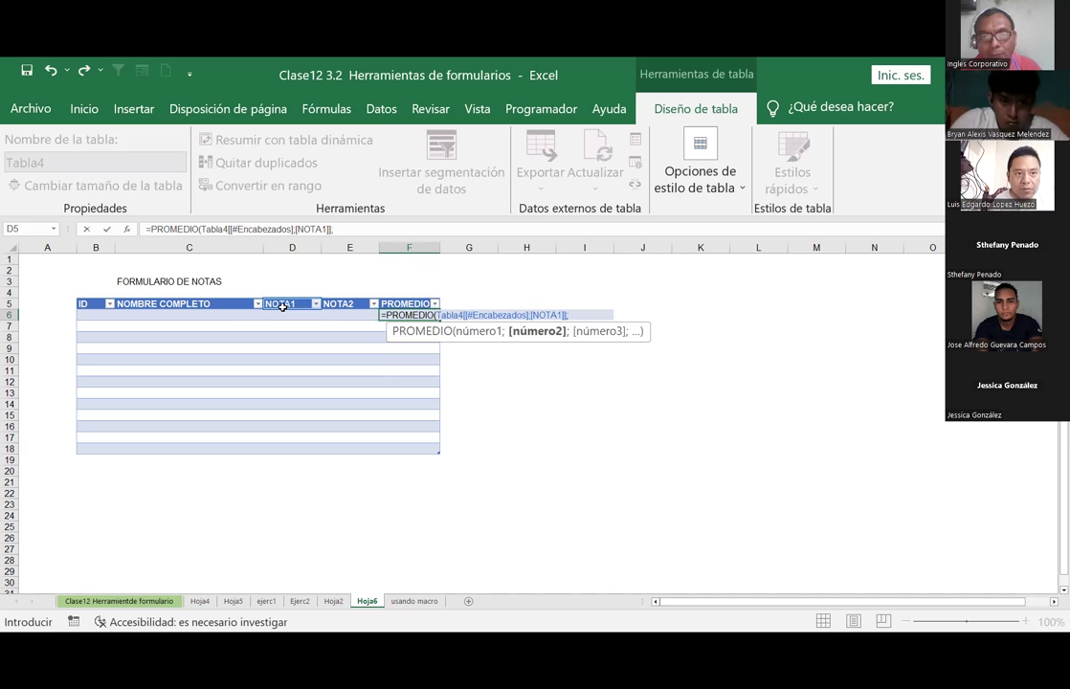
{"action": "left_click", "coordinate": [348, 303]}
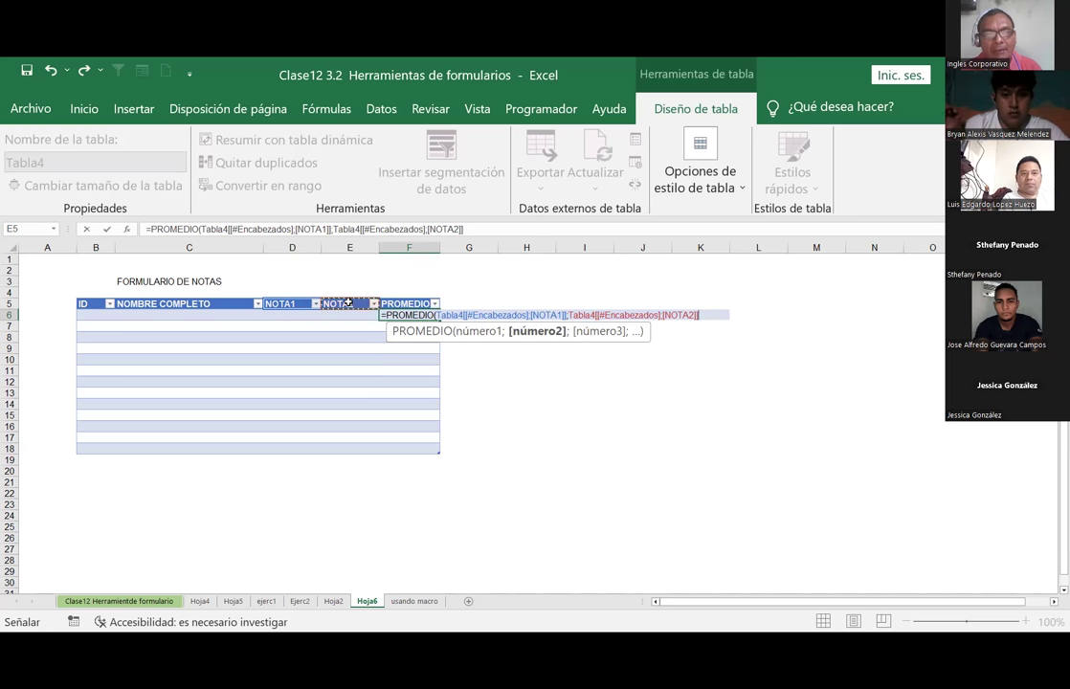
{"action": "key", "text": "ctrl+Return"}
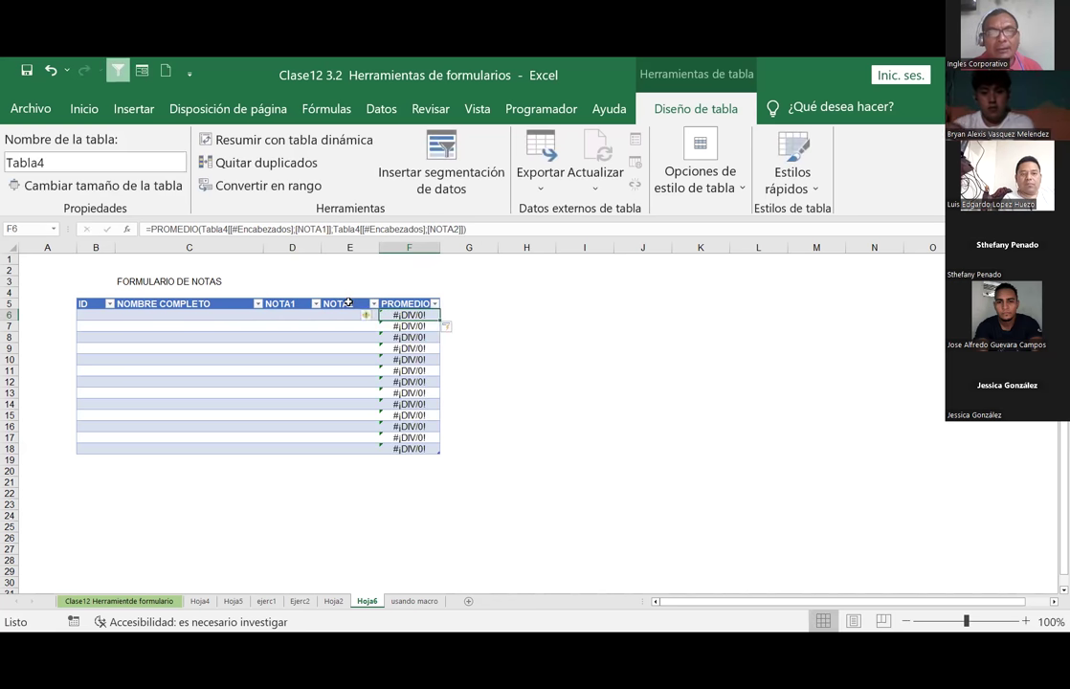
{"action": "key", "text": "Down"}
{"action": "left_click", "coordinate": [412, 316]}
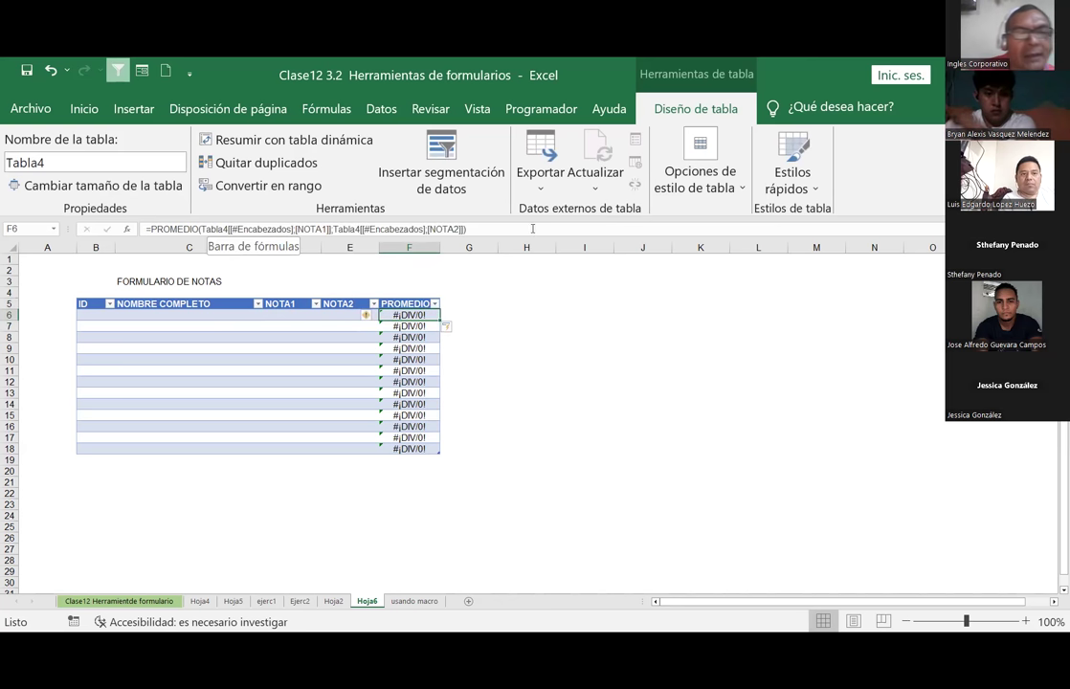
{"action": "left_click_drag", "start_coordinate": [533, 228], "coordinate": [146, 229]}
{"action": "key", "text": "Delete"}
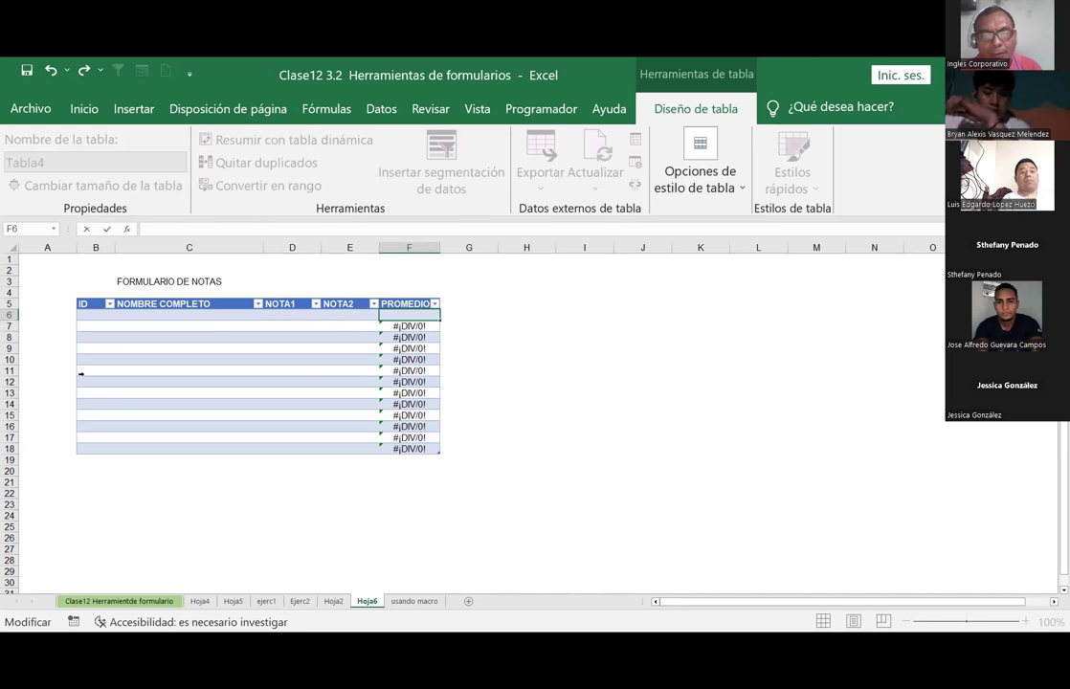
{"action": "left_click_drag", "start_coordinate": [392, 325], "coordinate": [395, 326]}
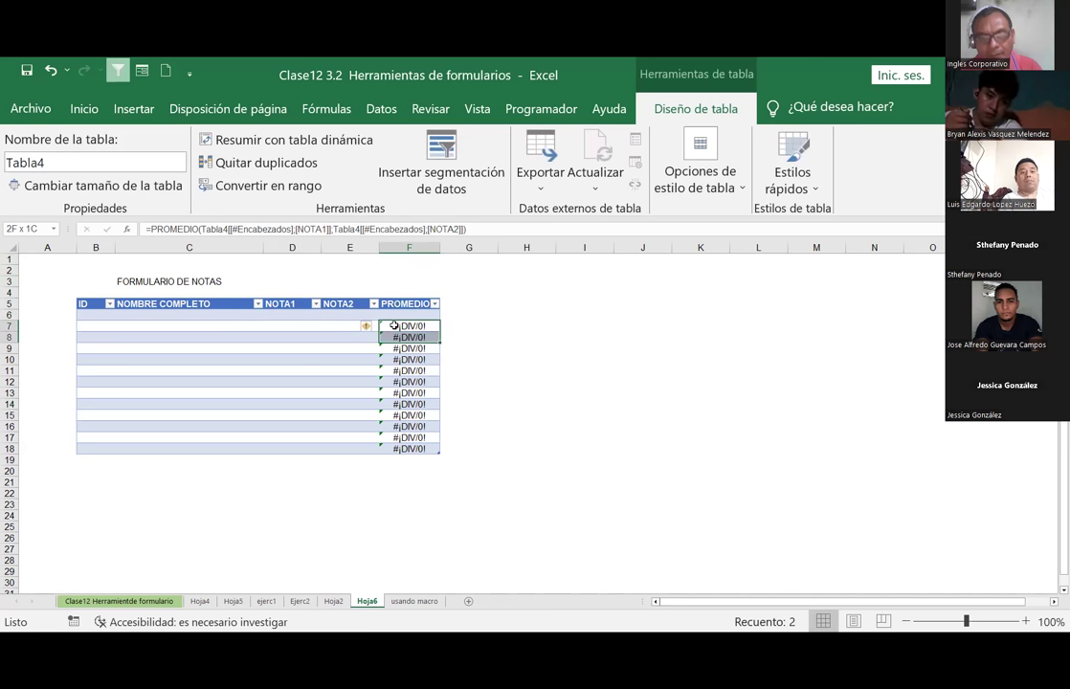
{"action": "key", "text": "shift+Down"}
{"action": "key", "text": "shift+Down"}
{"action": "key", "text": "shift+Down"}
{"action": "key", "text": "shift+Down"}
{"action": "key", "text": "shift+Down"}
{"action": "key", "text": "shift+Down"}
{"action": "key", "text": "shift+Down"}
{"action": "key", "text": "shift+Down"}
{"action": "key", "text": "shift+Down"}
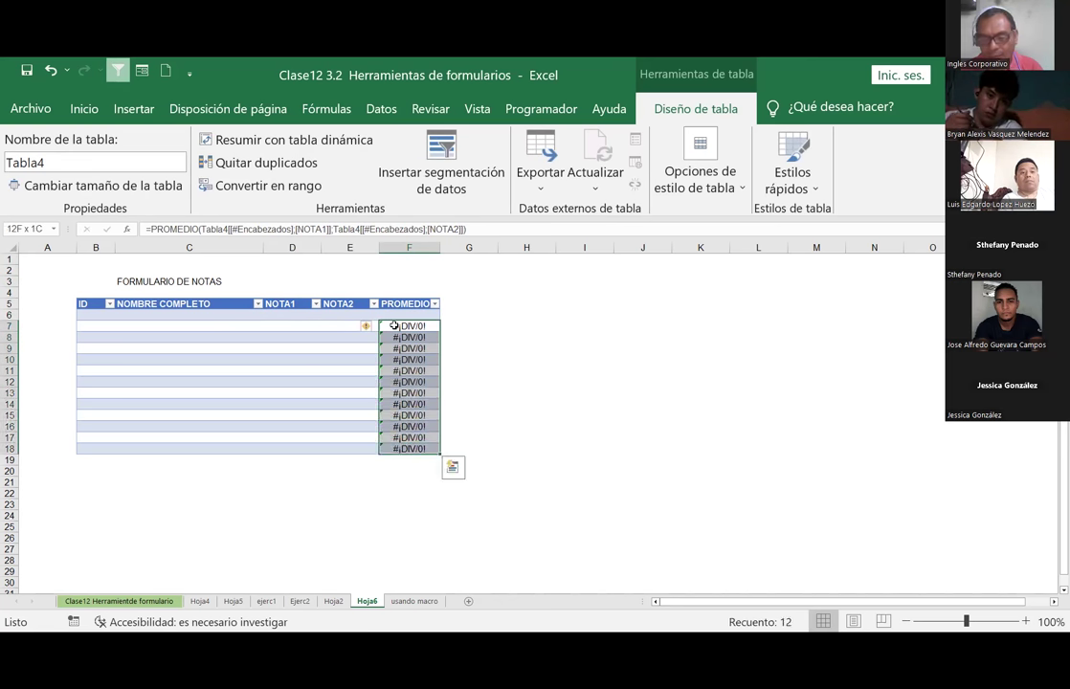
{"action": "key", "text": "ctrl+c"}
{"action": "key", "text": "Delete"}
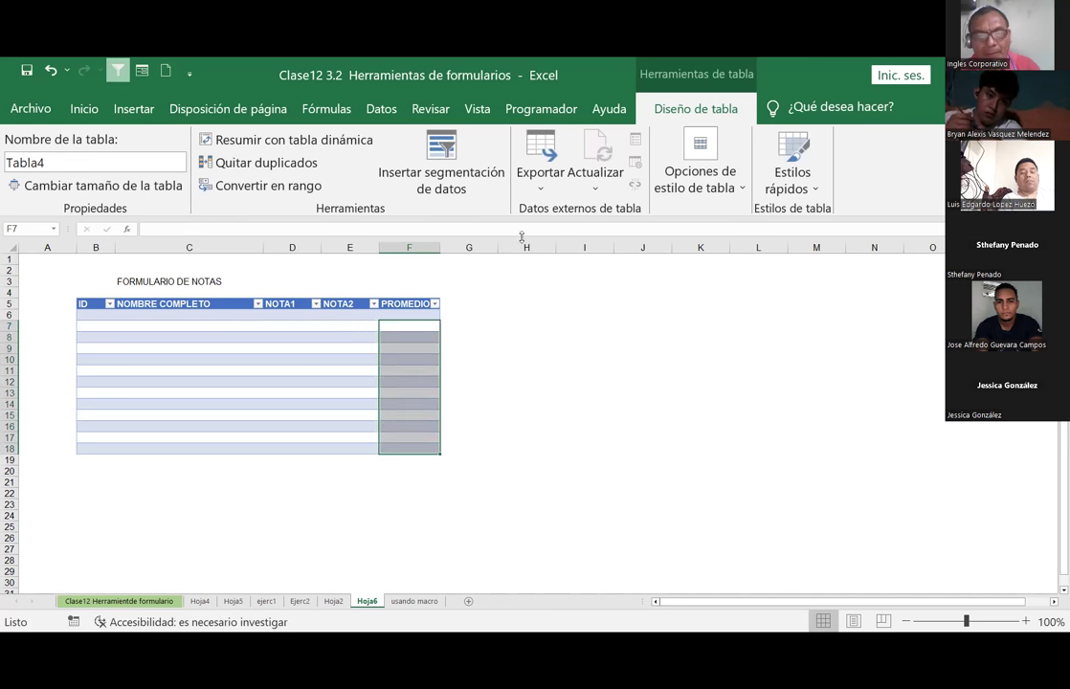
{"action": "left_click", "coordinate": [412, 315]}
{"action": "type", "text": "="}
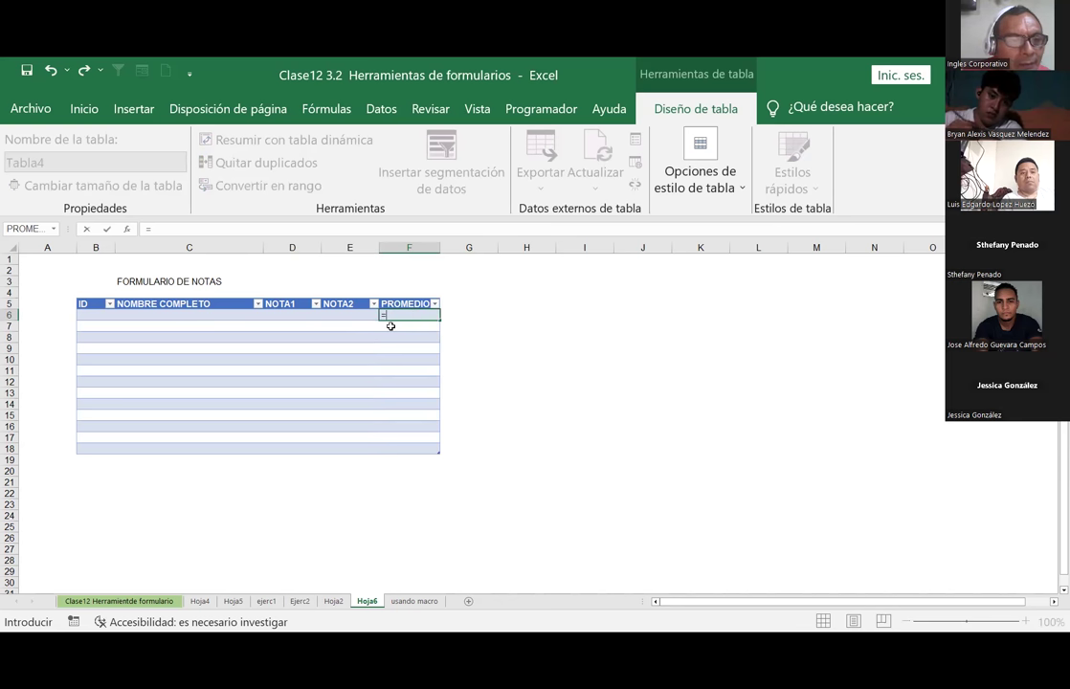
{"action": "left_click", "coordinate": [284, 316]}
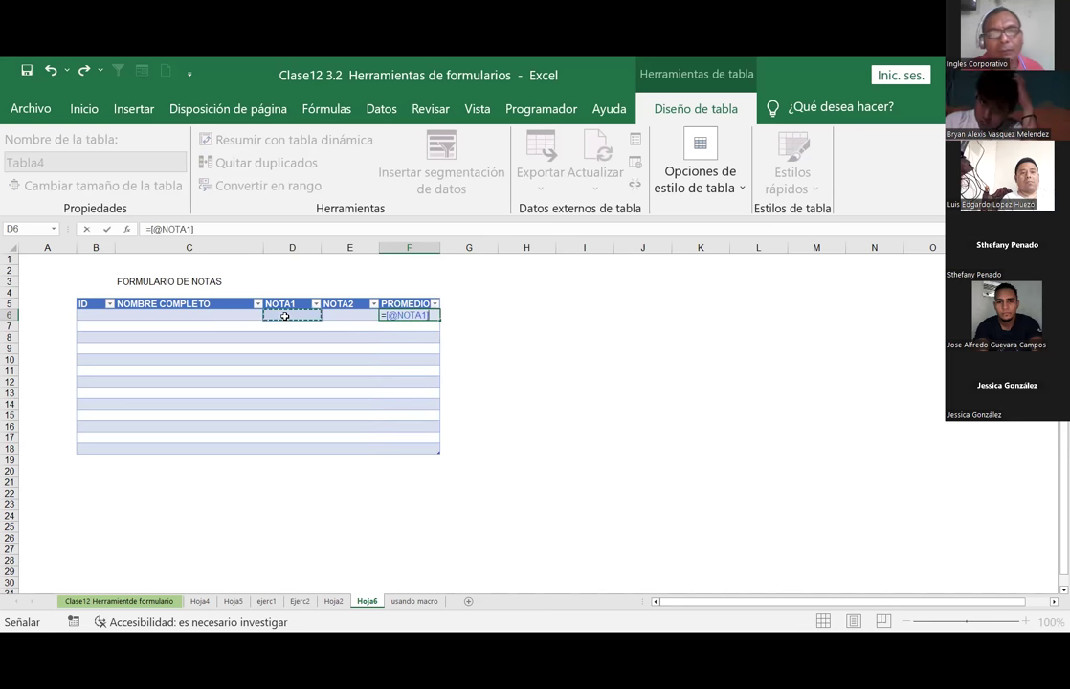
{"action": "type", "text": "+"}
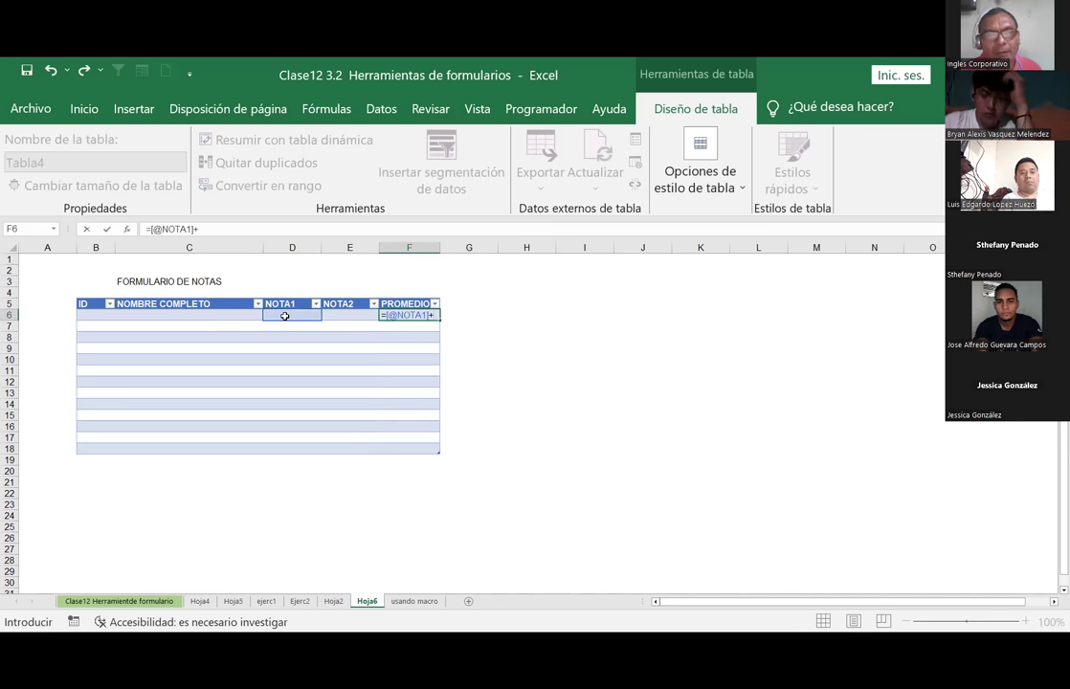
{"action": "left_click", "coordinate": [348, 315]}
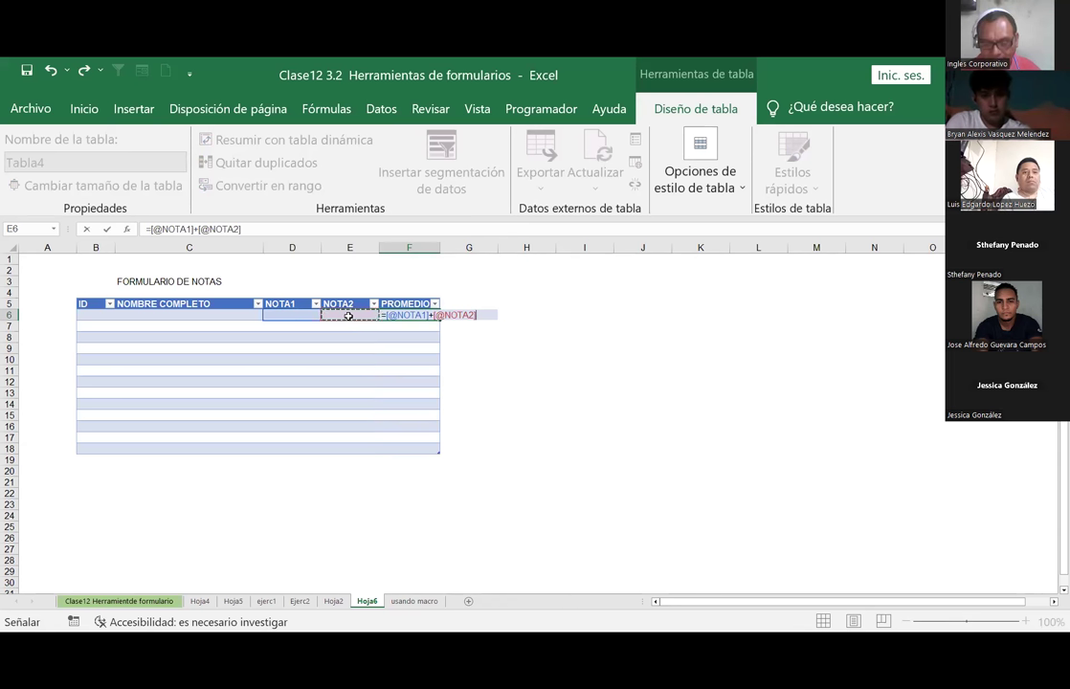
{"action": "key", "text": "ctrl+Return"}
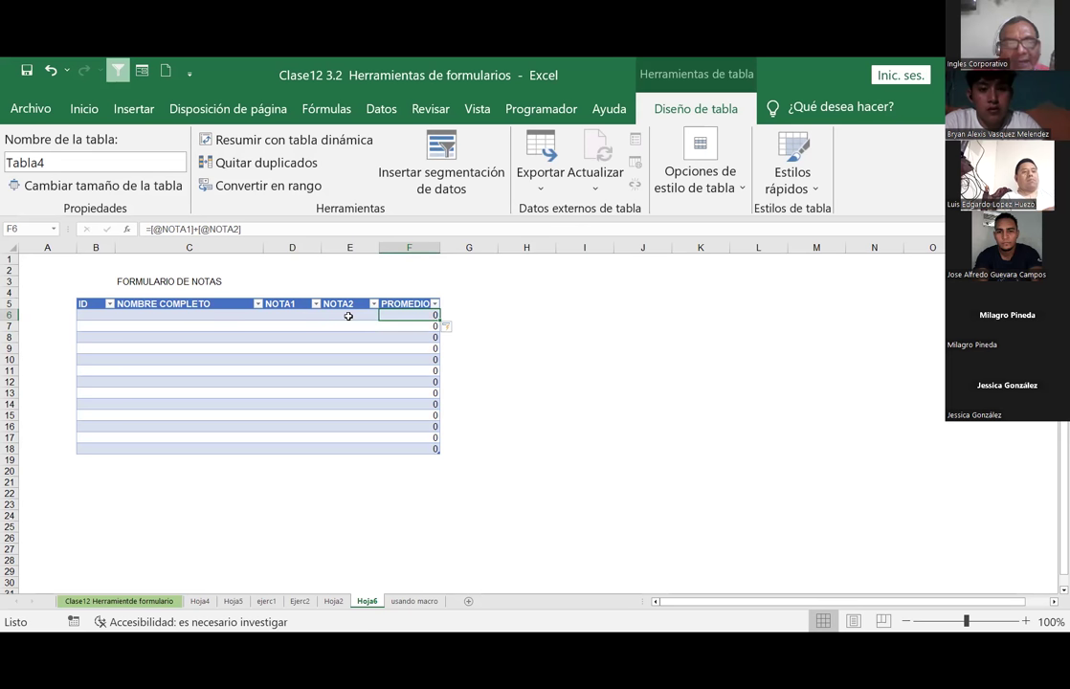
{"action": "left_click_drag", "start_coordinate": [241, 229], "coordinate": [146, 229]}
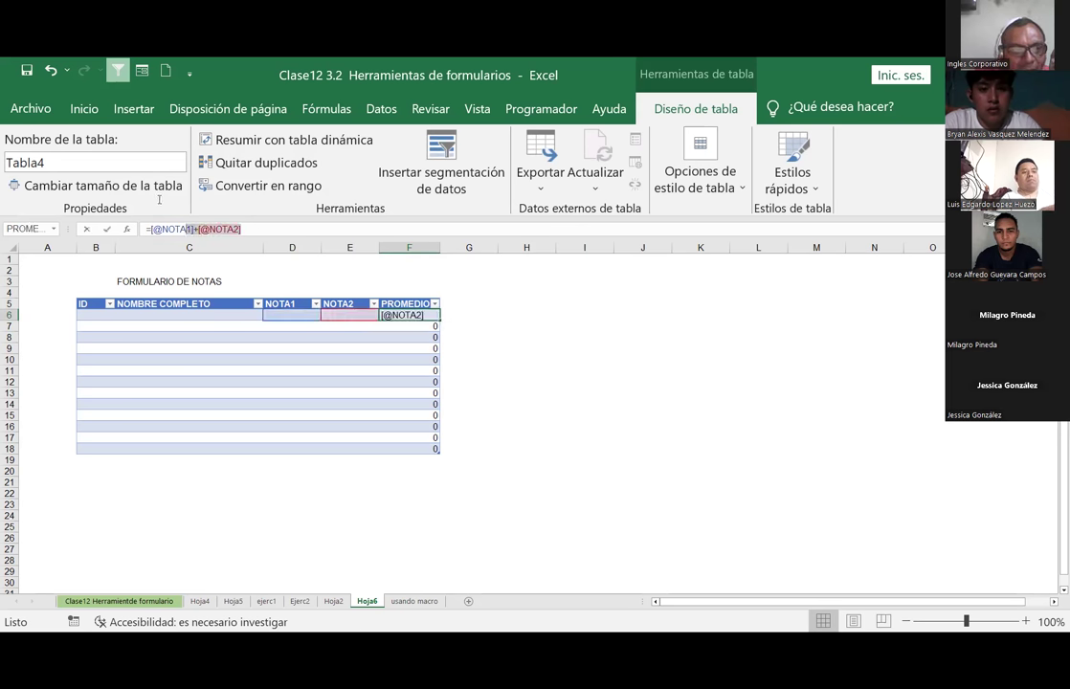
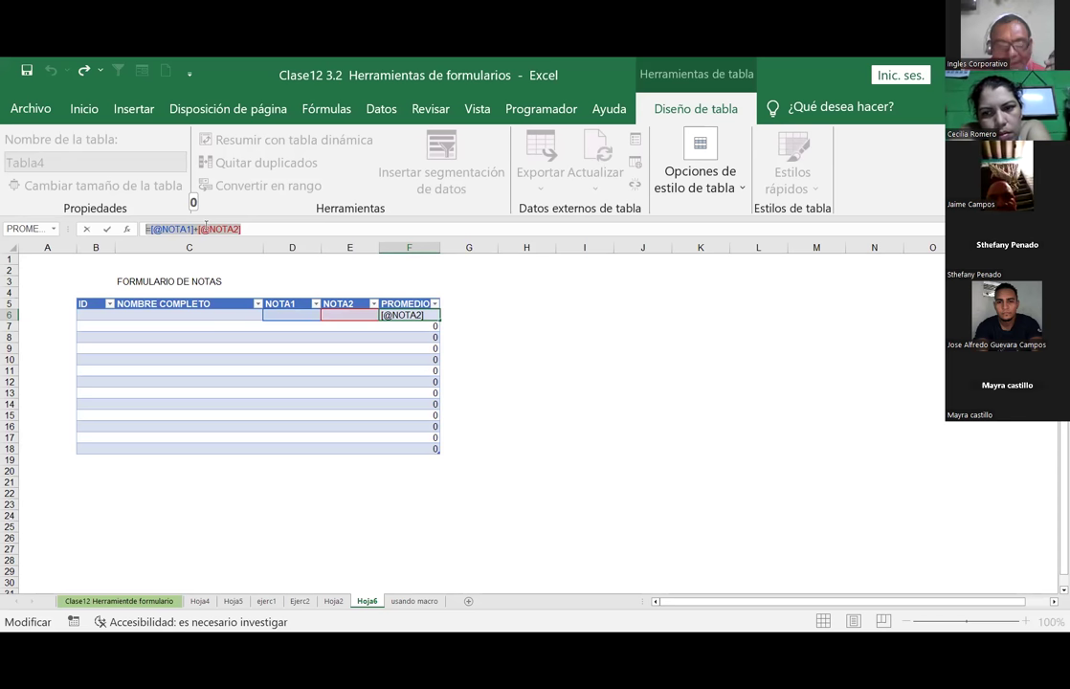
{"action": "key", "text": "Return"}
{"action": "key", "text": "Up"}
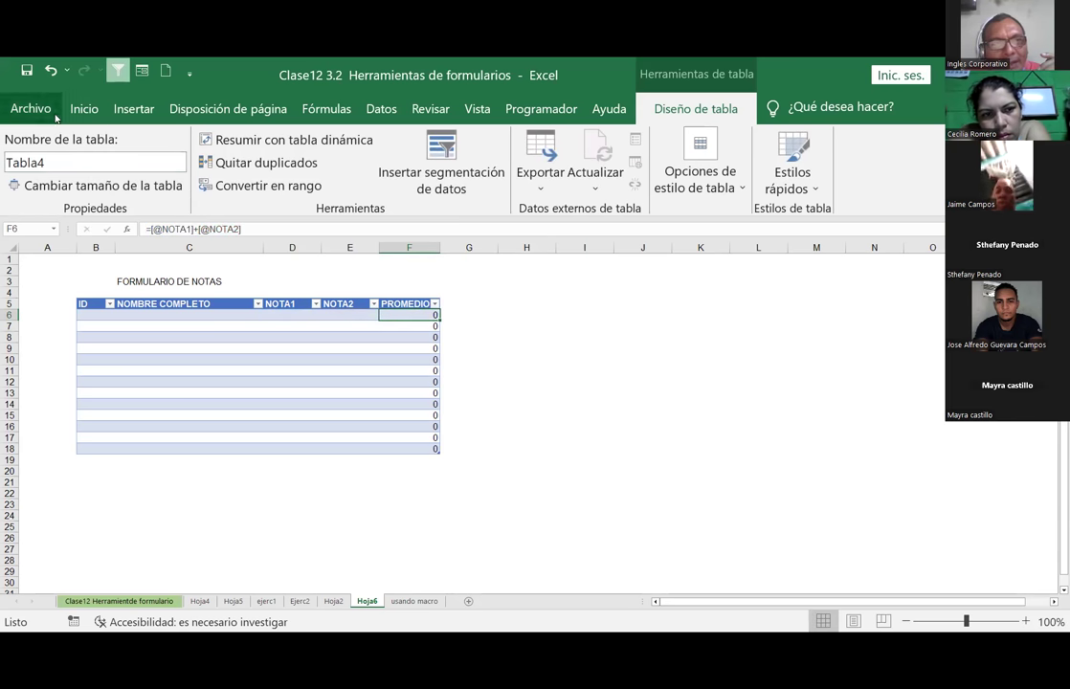
{"action": "left_click", "coordinate": [370, 111]}
{"action": "left_click", "coordinate": [326, 108]}
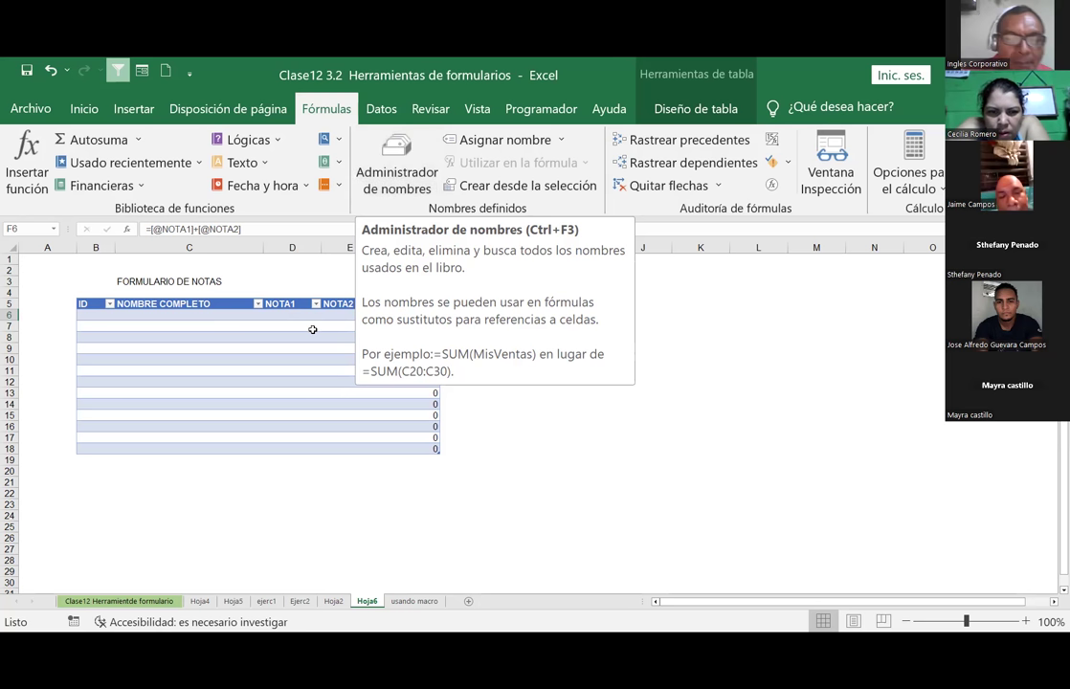
Inspect the NOTA1, NOTA2 and PROMEDIO headers, leave them unchanged, and check F6's formula
{"action": "left_click", "coordinate": [330, 306]}
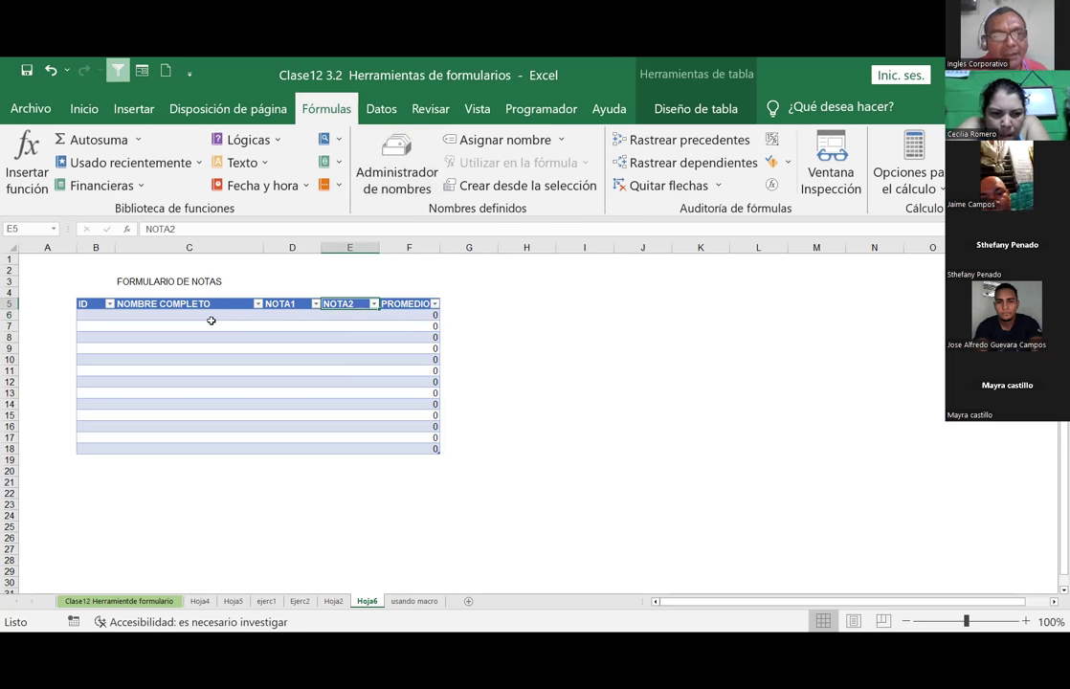
{"action": "left_click", "coordinate": [288, 304]}
{"action": "left_click", "coordinate": [391, 302]}
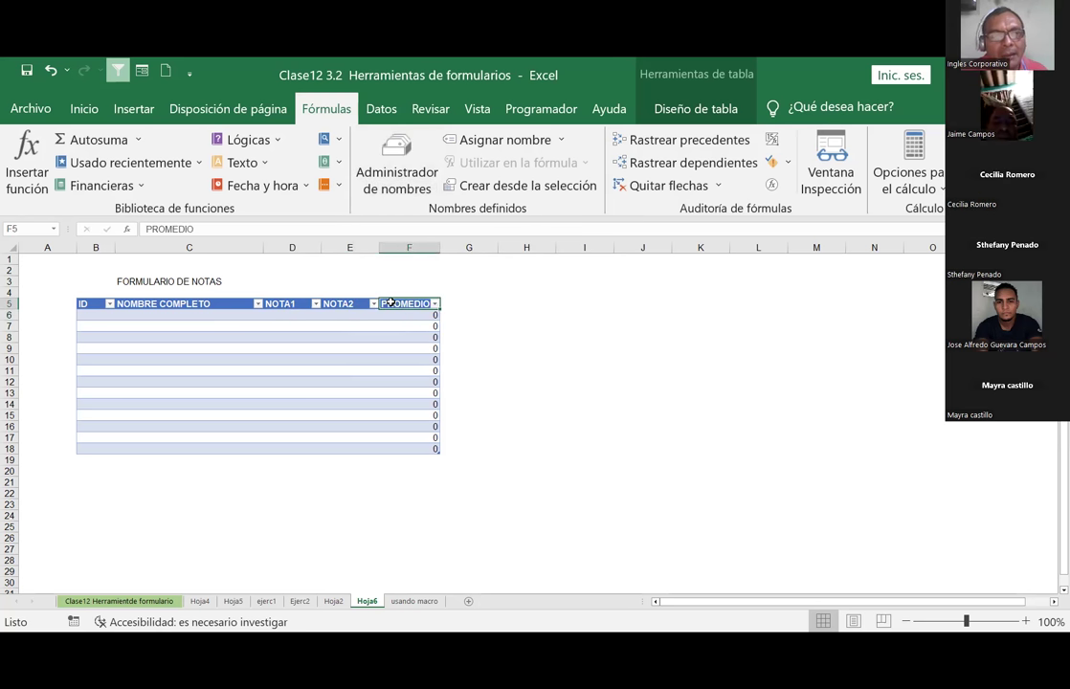
{"action": "double_click", "coordinate": [391, 303]}
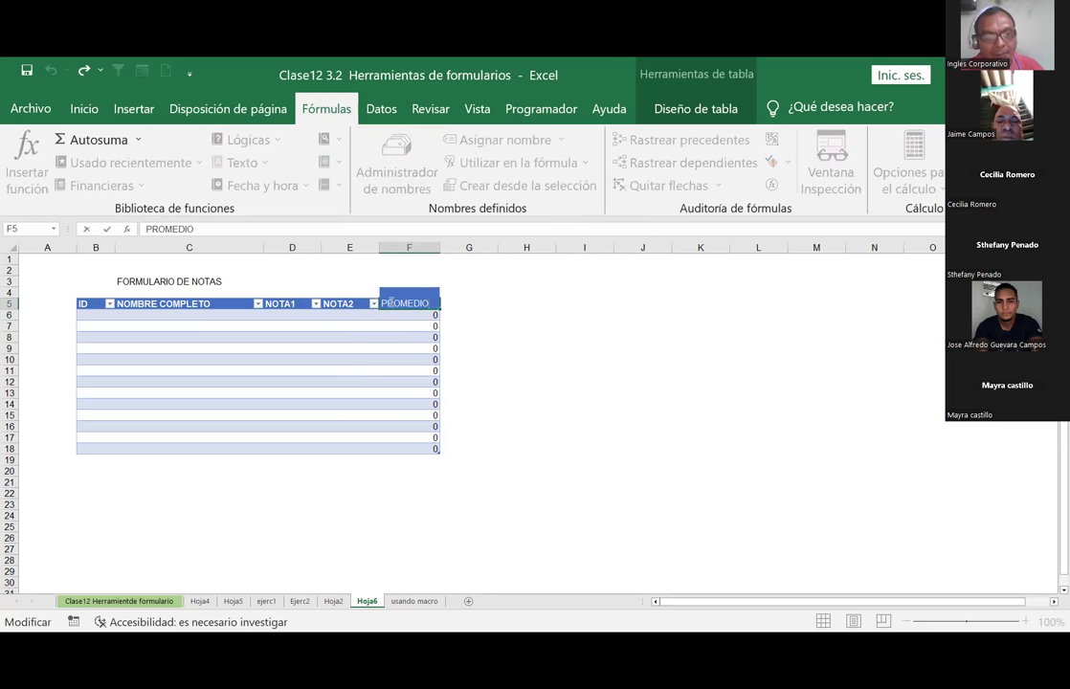
{"action": "left_click", "coordinate": [513, 305]}
{"action": "left_click", "coordinate": [390, 316]}
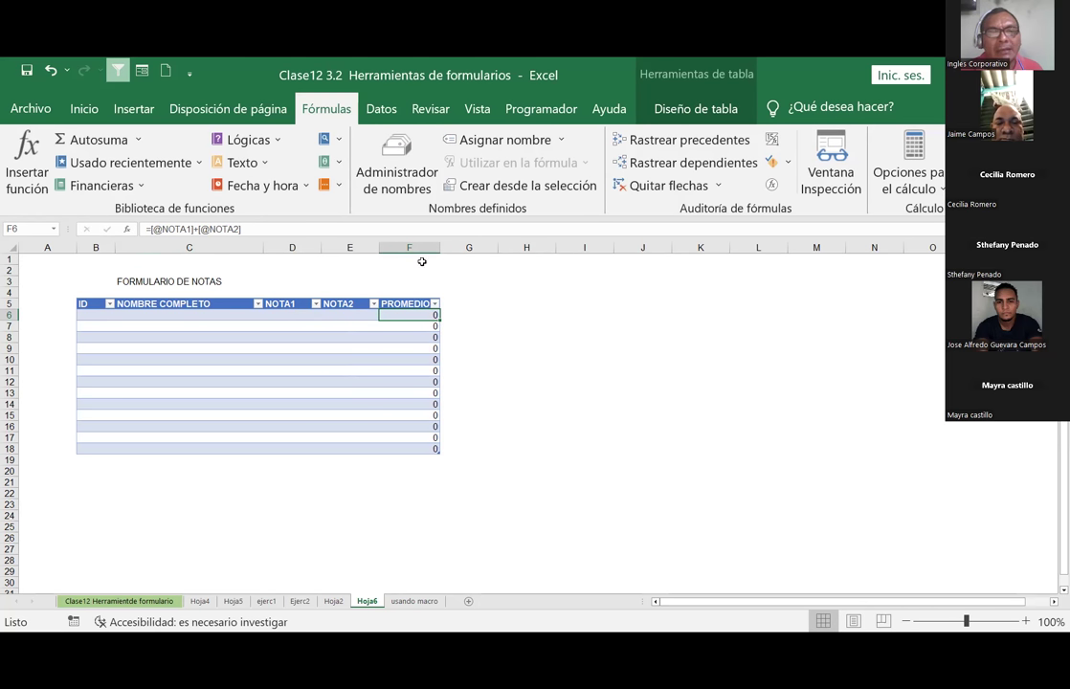
Enter the first student's ID in B6 and full name in C6
{"action": "left_click", "coordinate": [89, 314]}
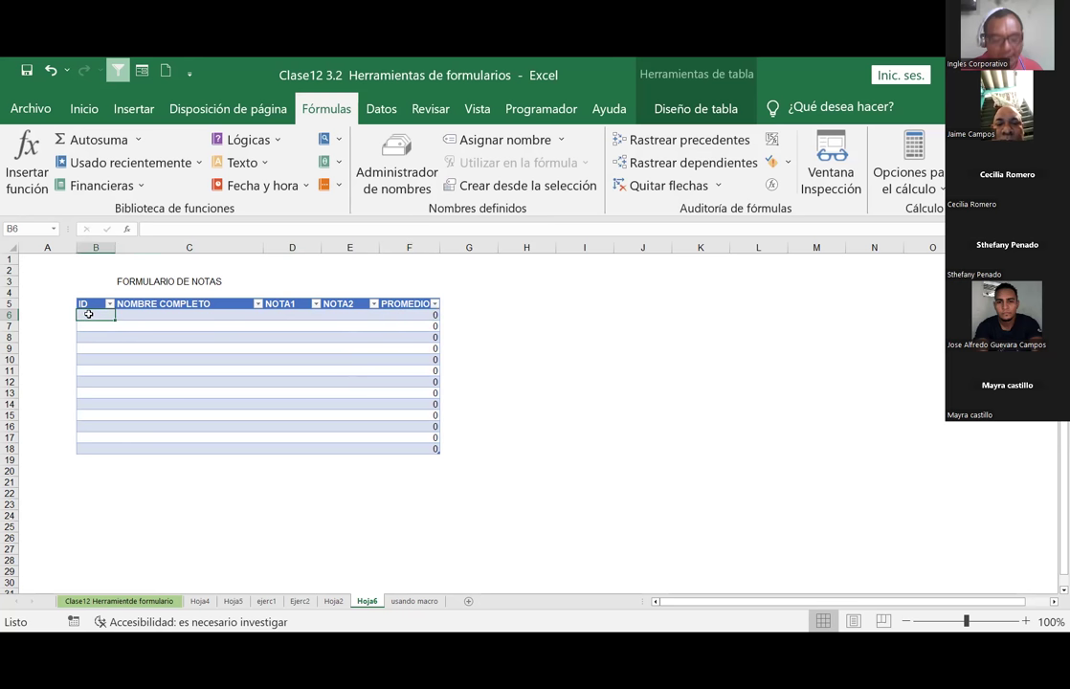
{"action": "type", "text": "3445"}
{"action": "key", "text": "Tab"}
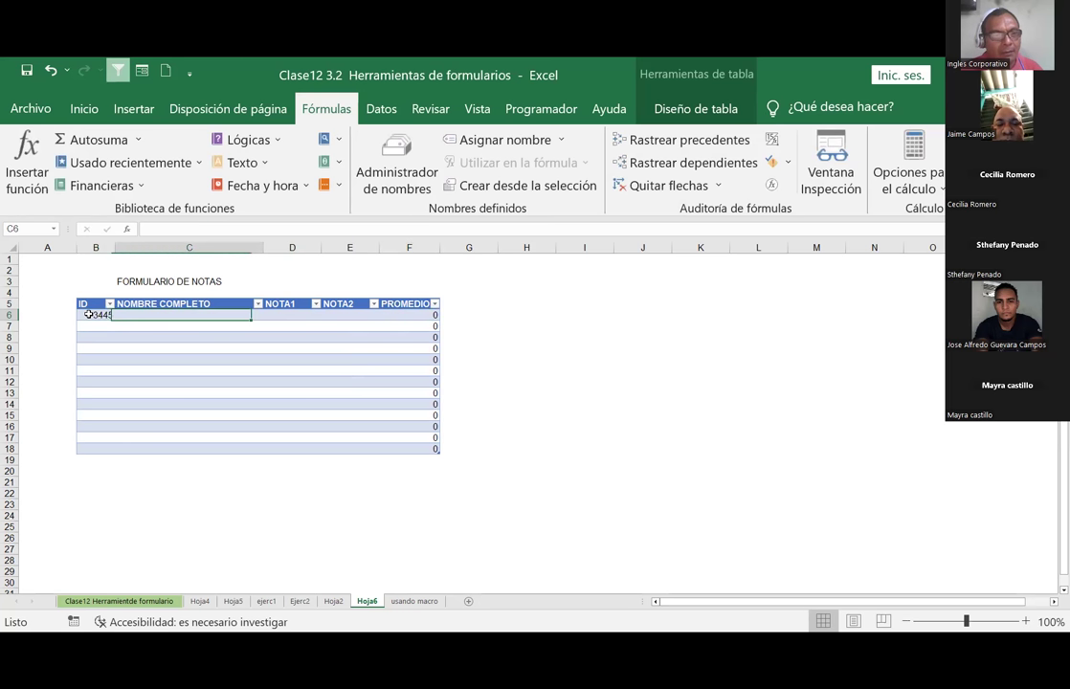
{"action": "type", "text": "J"}
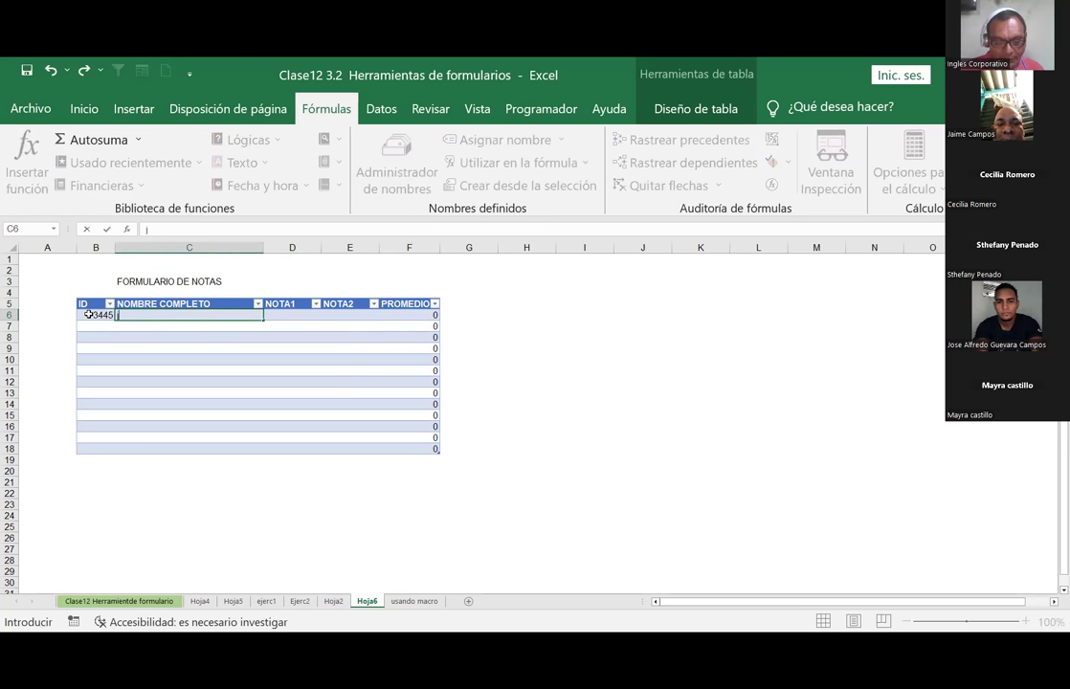
{"action": "type", "text": "o"}
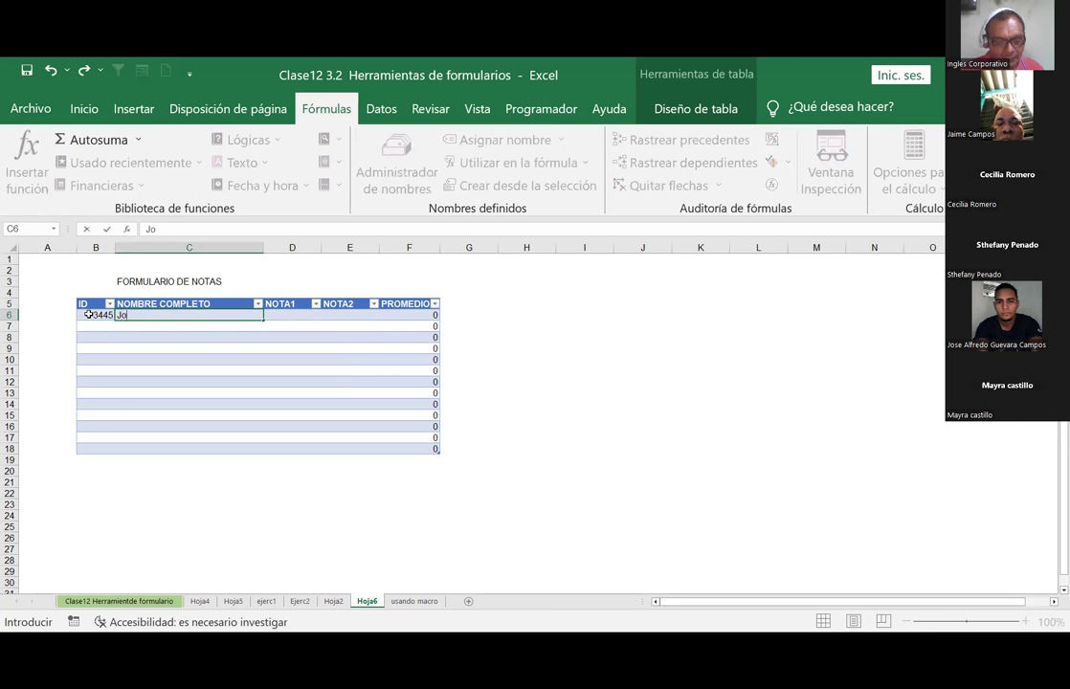
{"action": "key", "text": "BackSpace"}
{"action": "type", "text": "osé Alfredo"}
{"action": "key", "text": "Return"}
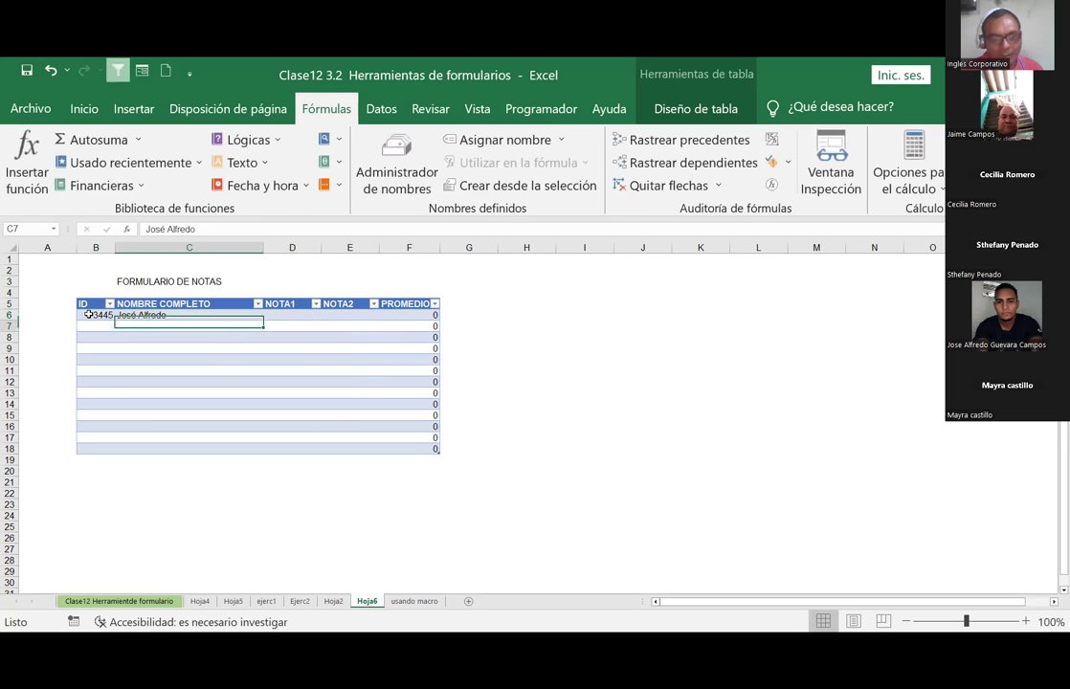
Enter NOTA1 6 and NOTA2 7 for the first student, giving PROMEDIO 13
{"action": "key", "text": "Up"}
{"action": "key", "text": "Right"}
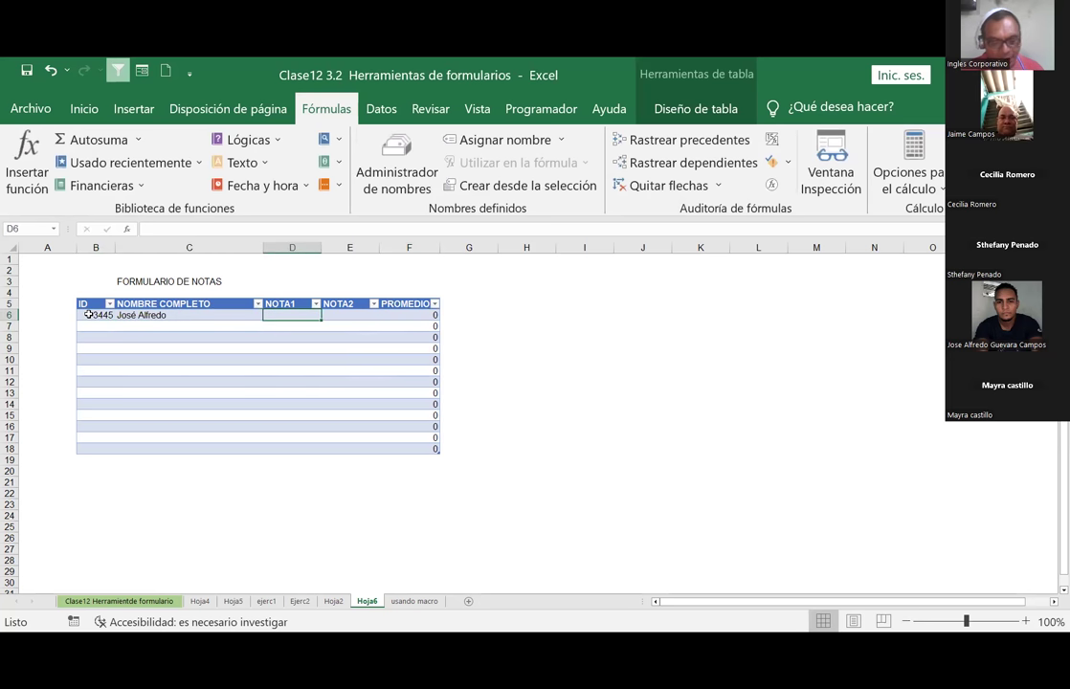
{"action": "type", "text": "6"}
{"action": "key", "text": "Tab"}
{"action": "type", "text": "7"}
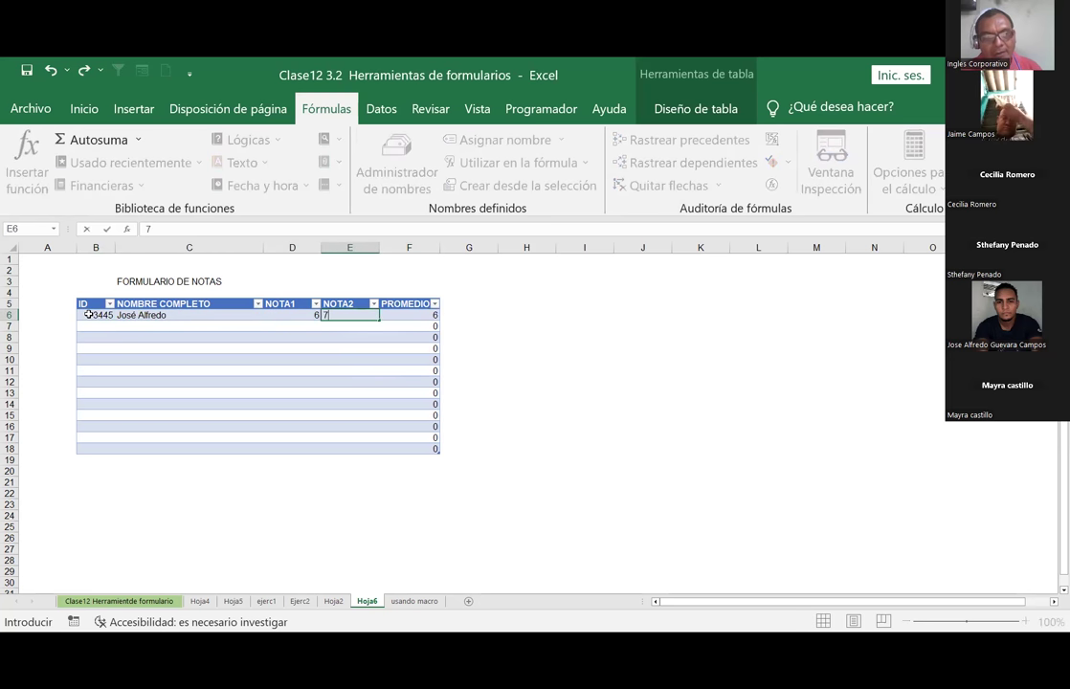
{"action": "key", "text": "Tab"}
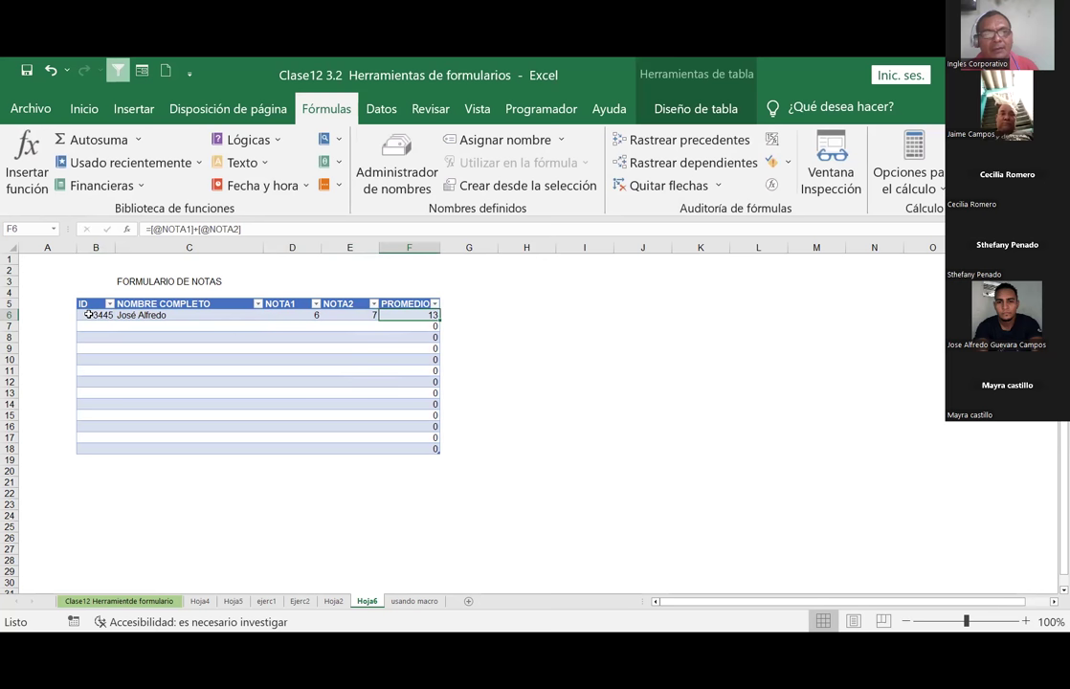
{"action": "key", "text": "F2"}
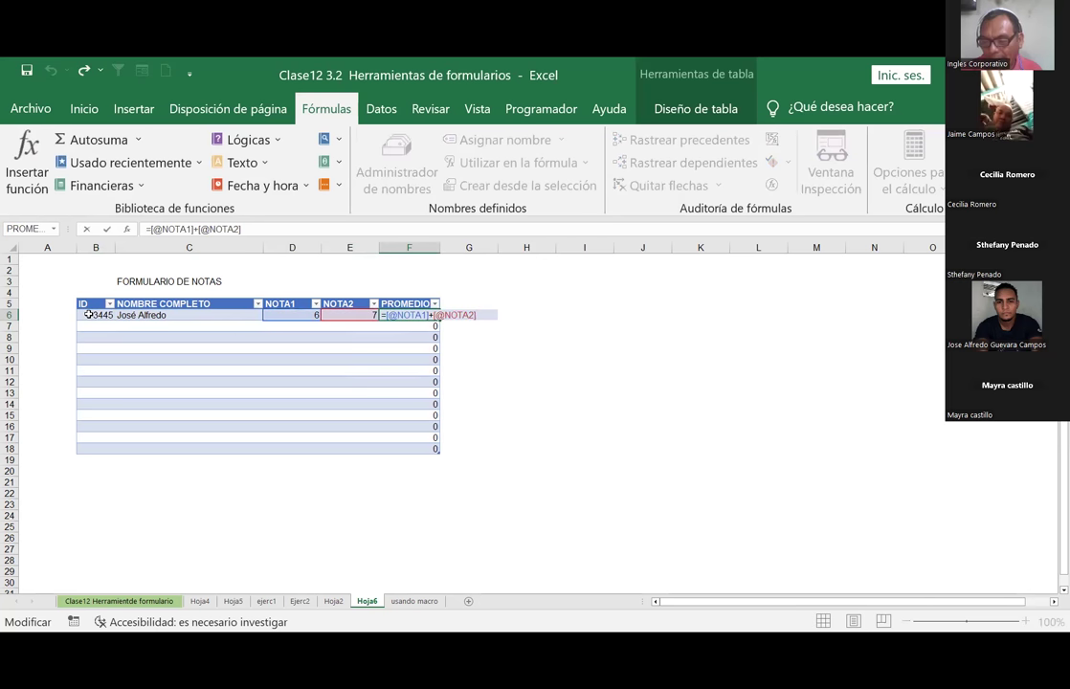
Append /2 to the PROMEDIO formula
{"action": "type", "text": "/2"}
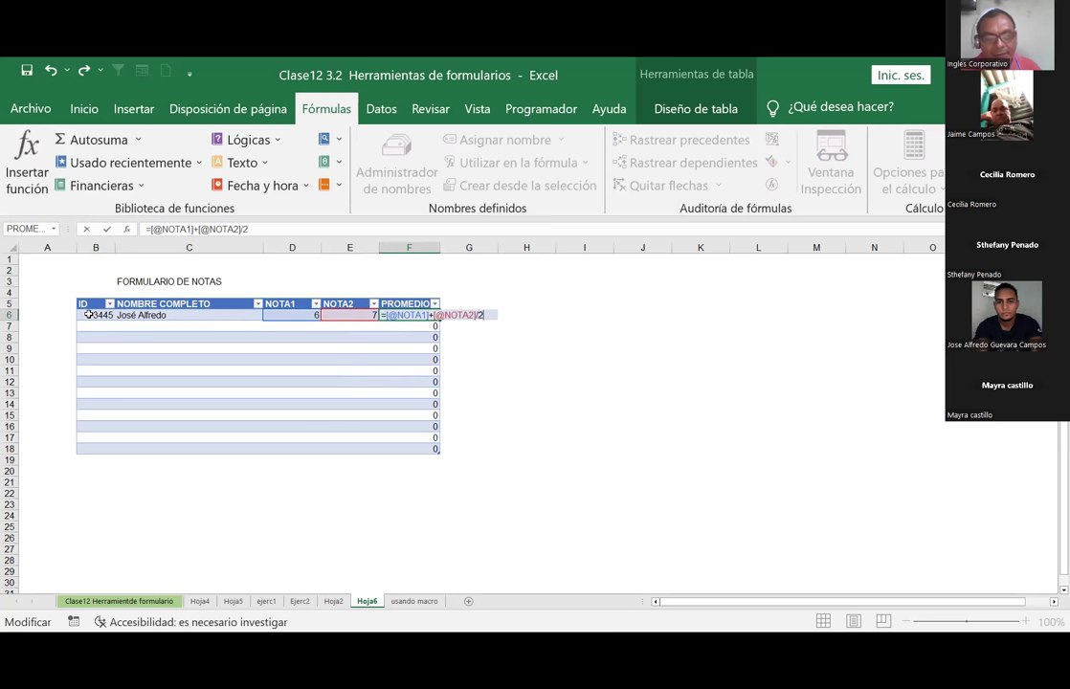
{"action": "key", "text": "Return"}
{"action": "key", "text": "Up"}
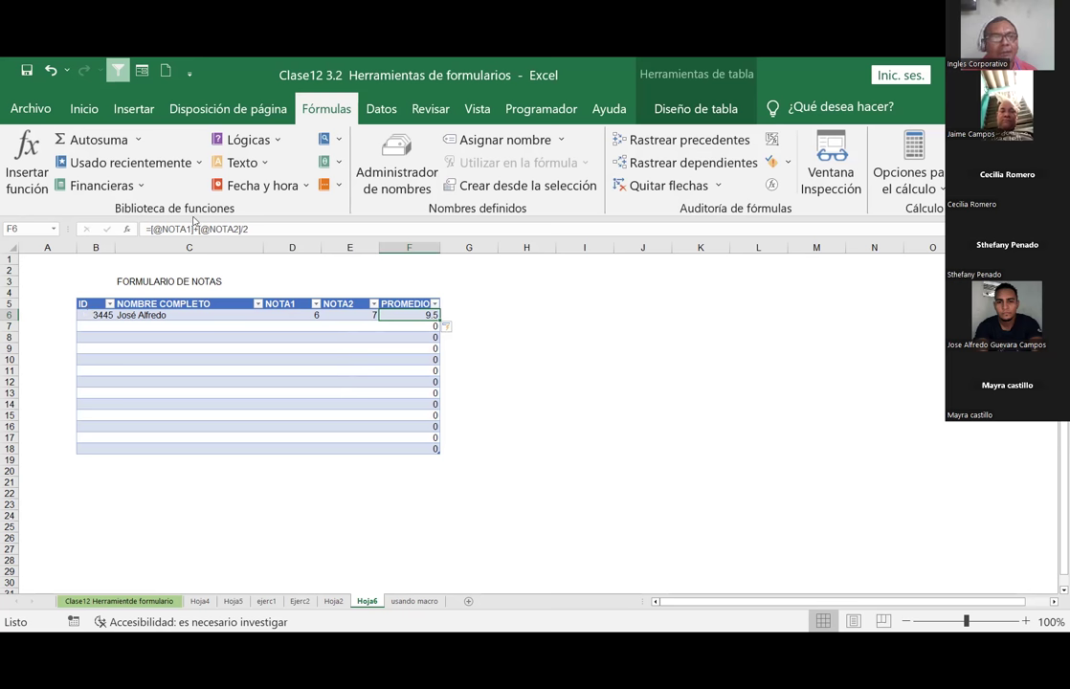
{"action": "left_click", "coordinate": [149, 229]}
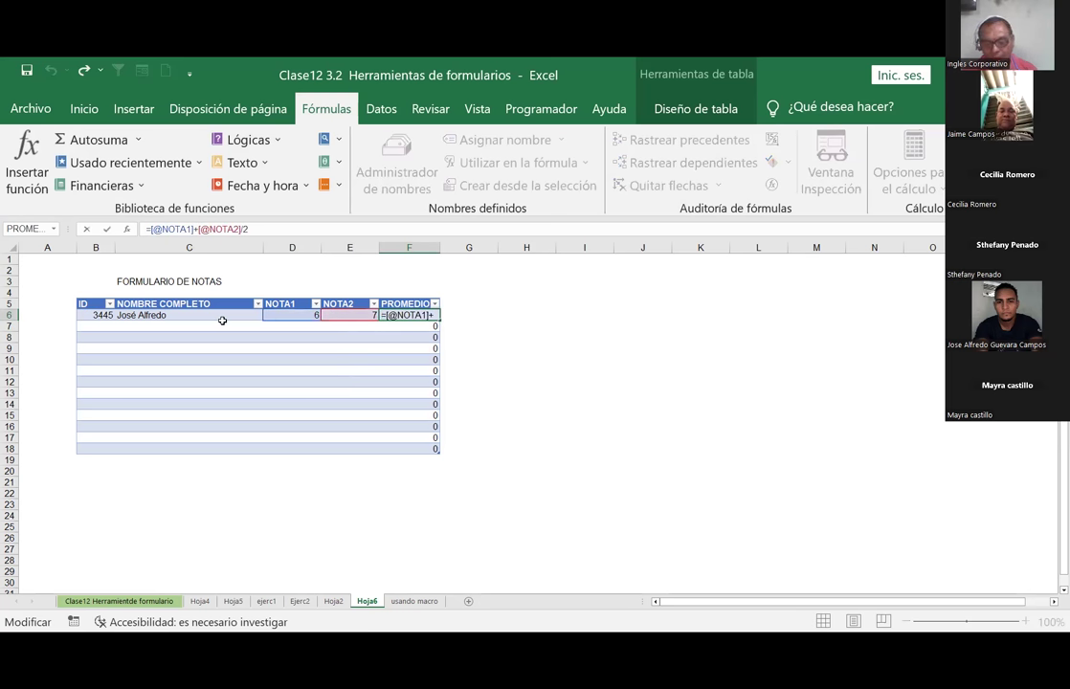
{"action": "type", "text": "("}
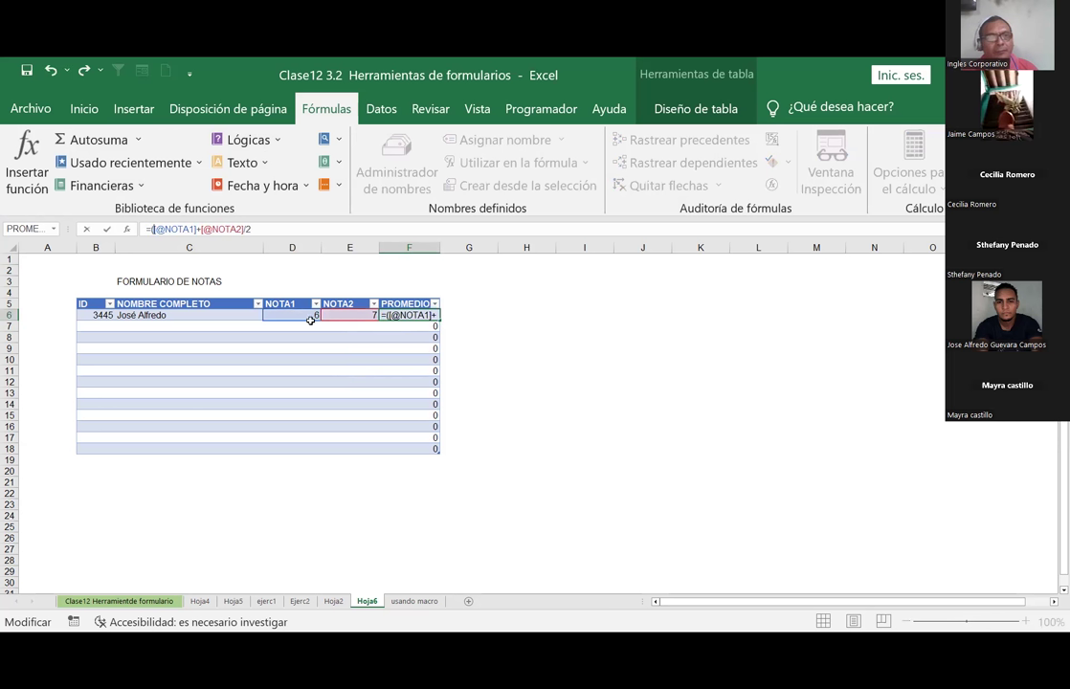
{"action": "left_click", "coordinate": [244, 229]}
{"action": "type", "text": ")"}
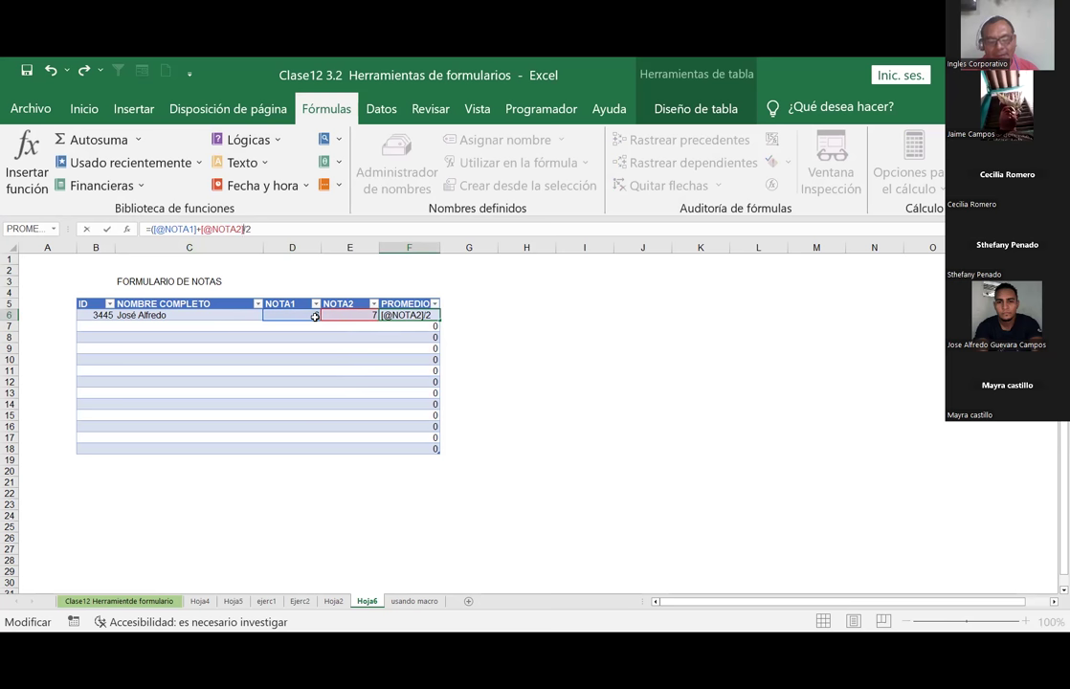
{"action": "key", "text": "Return"}
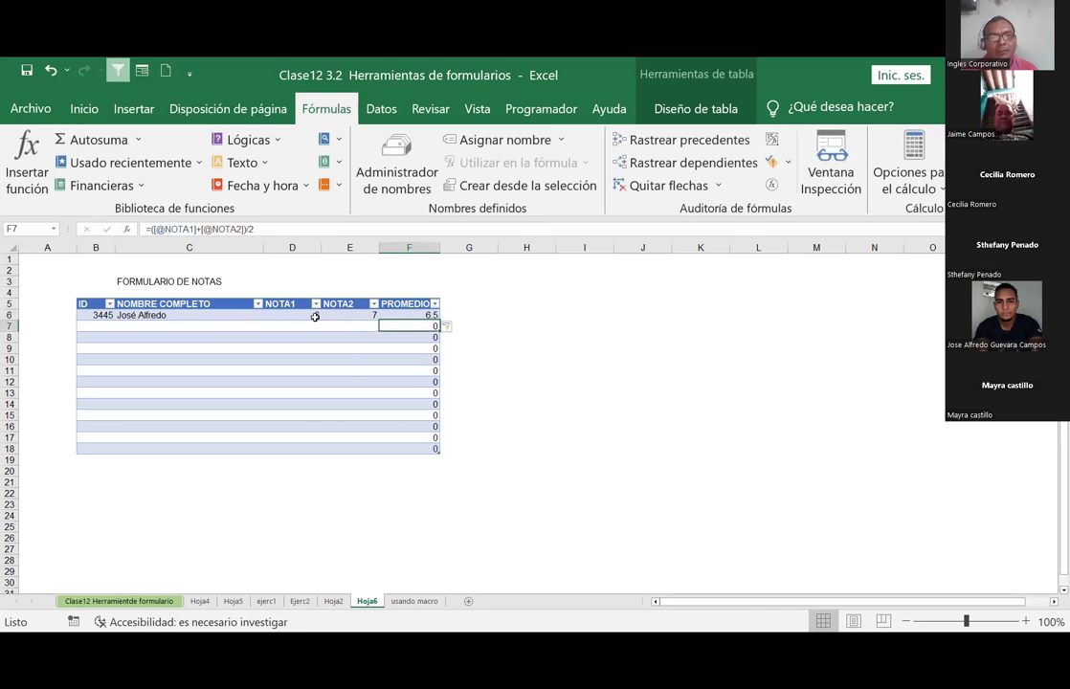
{"action": "key", "text": "Up"}
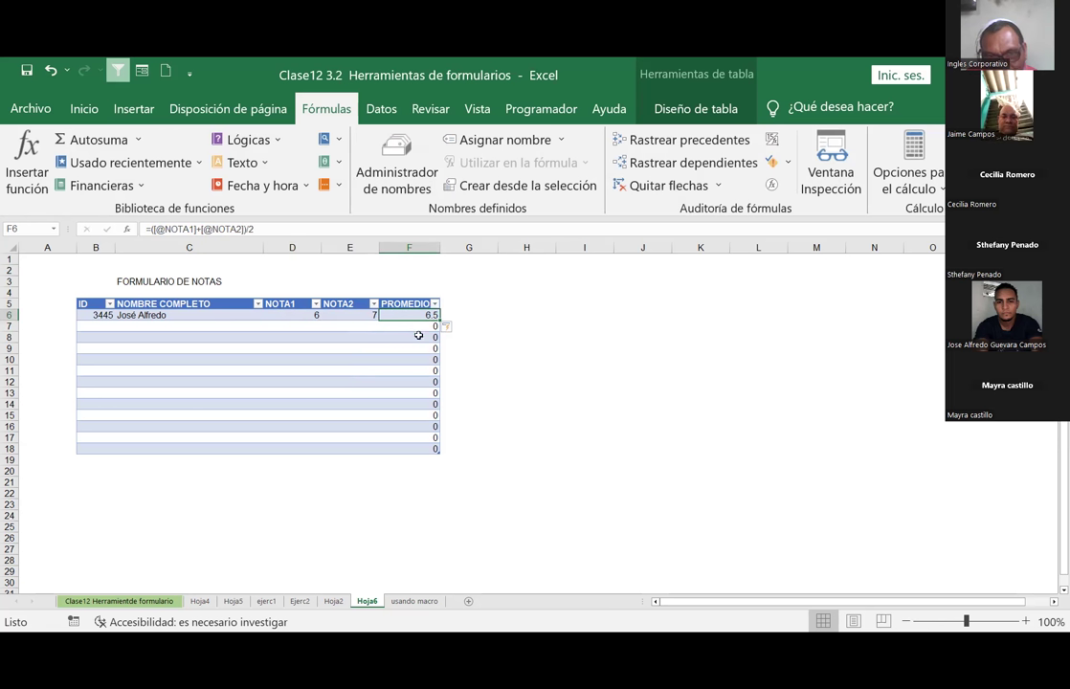
{"action": "left_click", "coordinate": [86, 314]}
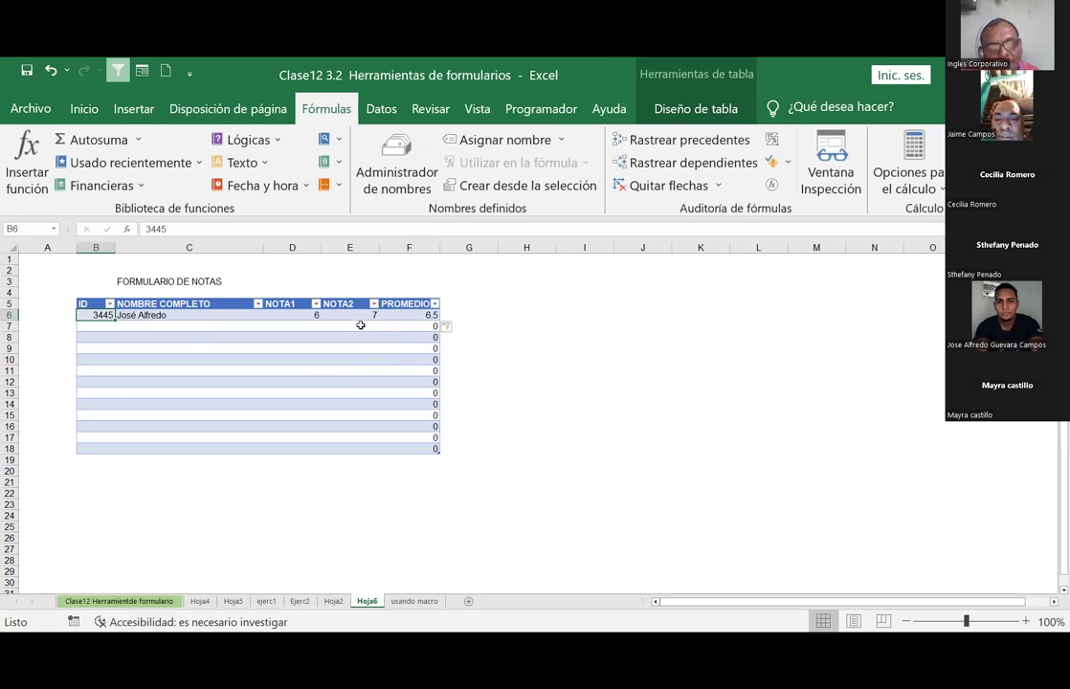
Add a test record with ID 56, a student's first name and NOTA2 8 through the Data Form
{"action": "left_click", "coordinate": [141, 71]}
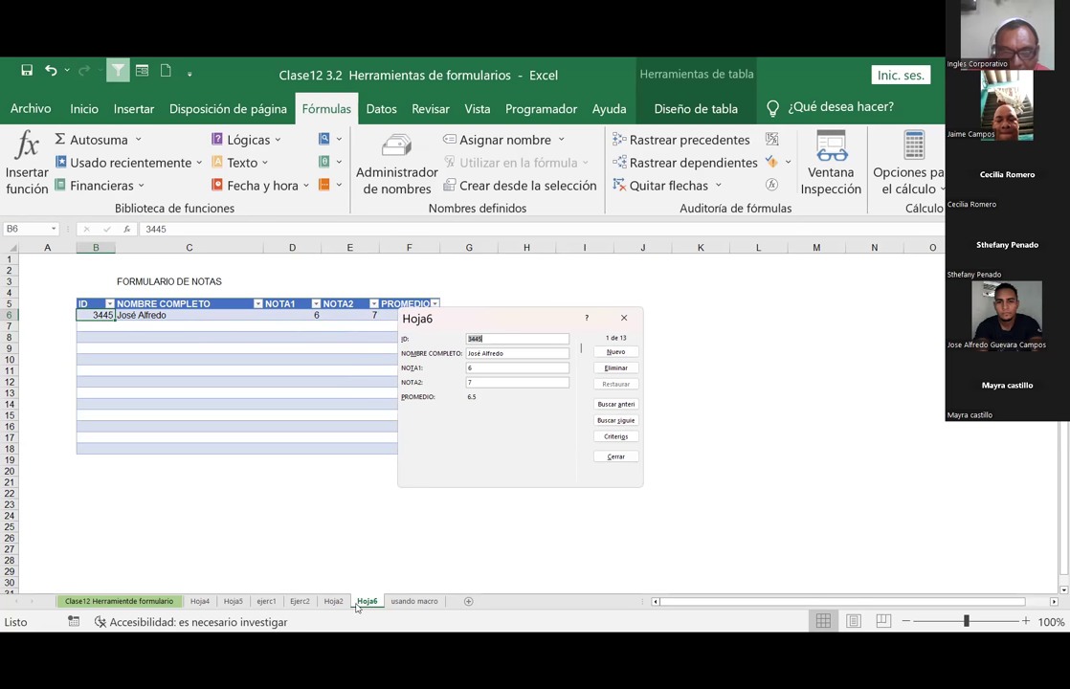
{"action": "key", "text": "Return"}
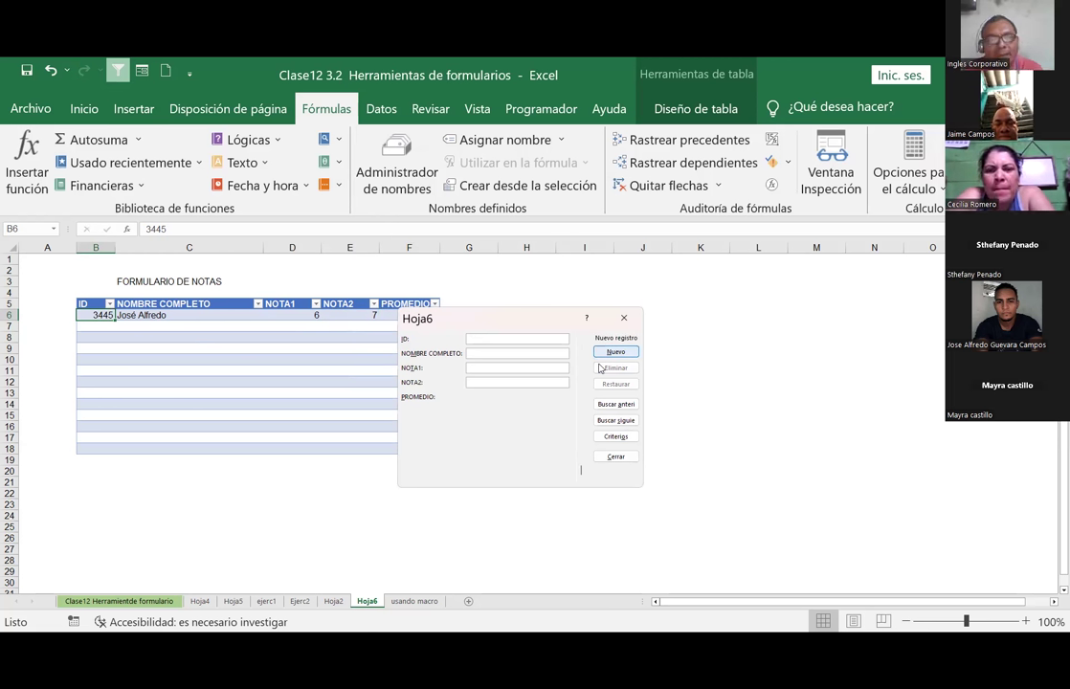
{"action": "type", "text": "56"}
{"action": "key", "text": "Tab"}
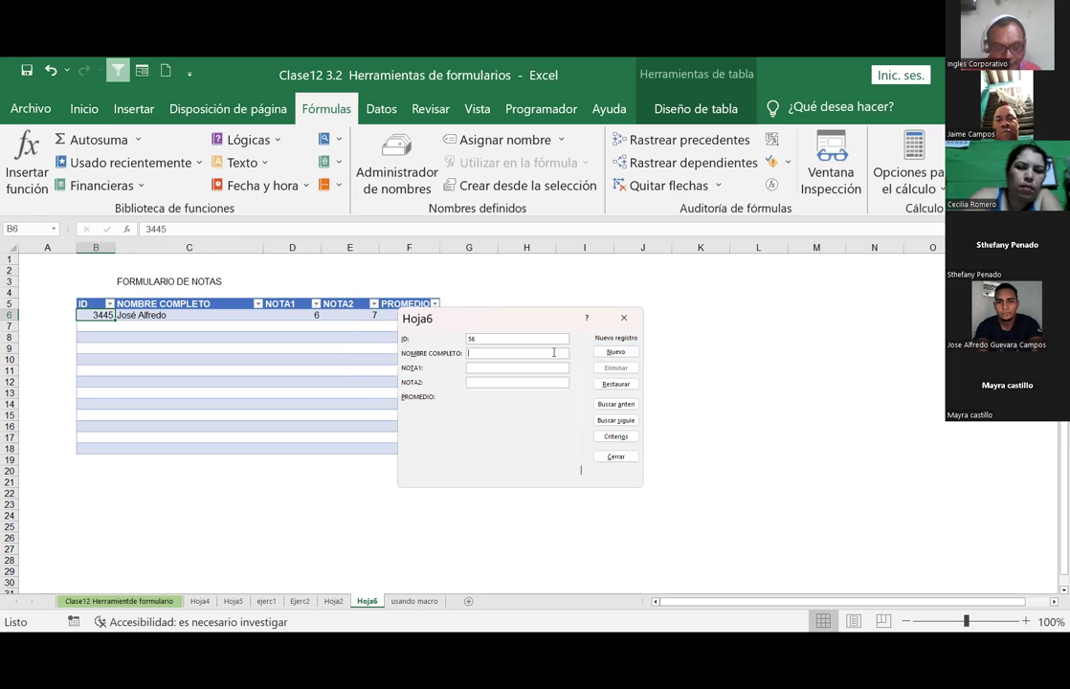
{"action": "type", "text": "ess"}
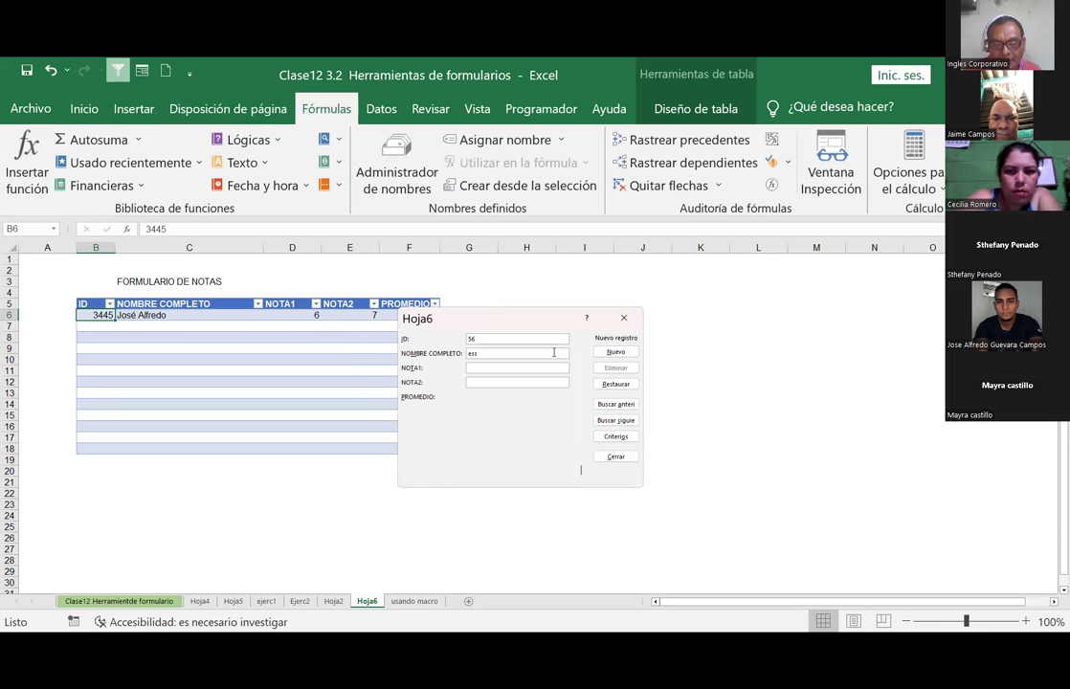
{"action": "key", "text": "BackSpace"}
{"action": "key", "text": "BackSpace"}
{"action": "key", "text": "BackSpace"}
{"action": "type", "text": "Jessica"}
{"action": "type", "text": "6"}
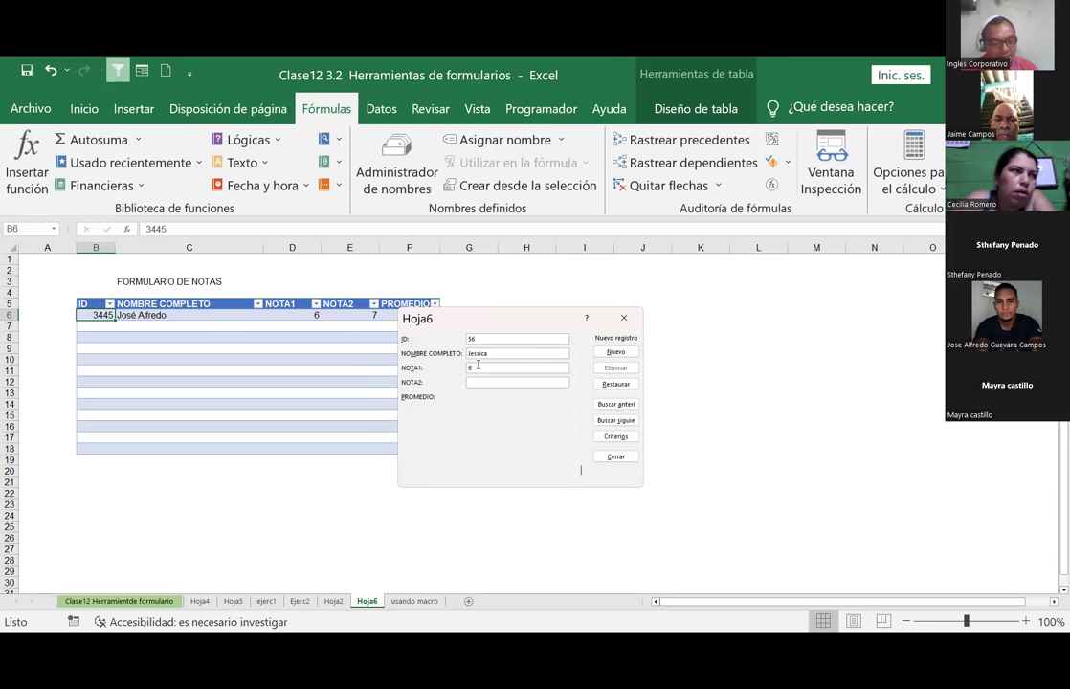
{"action": "key", "text": "Tab"}
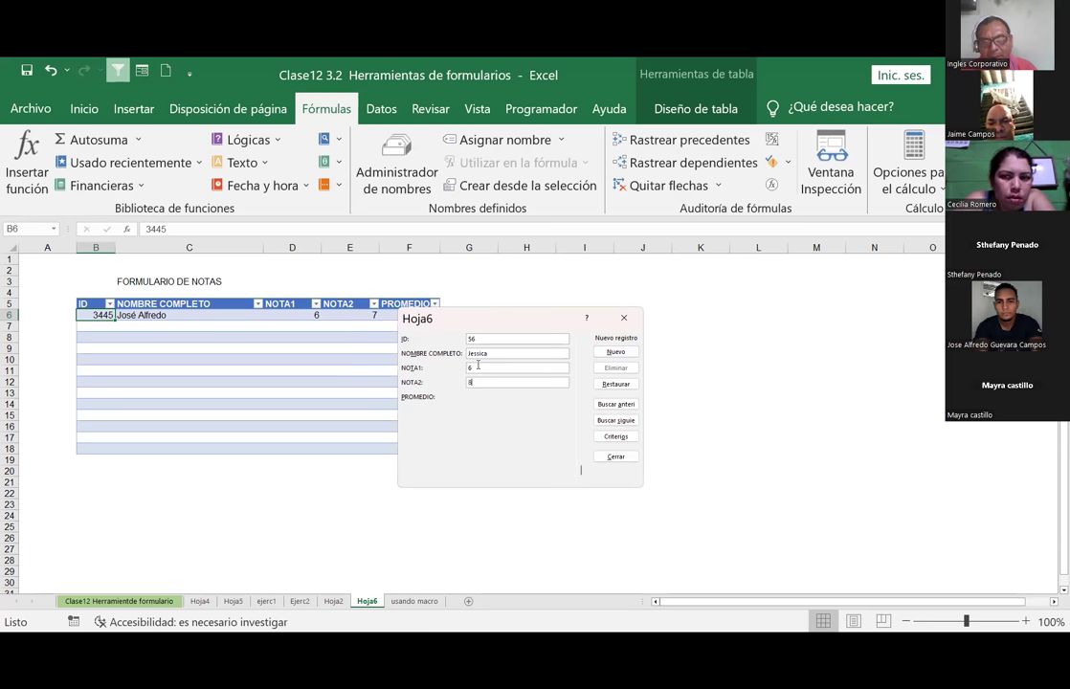
{"action": "type", "text": "8"}
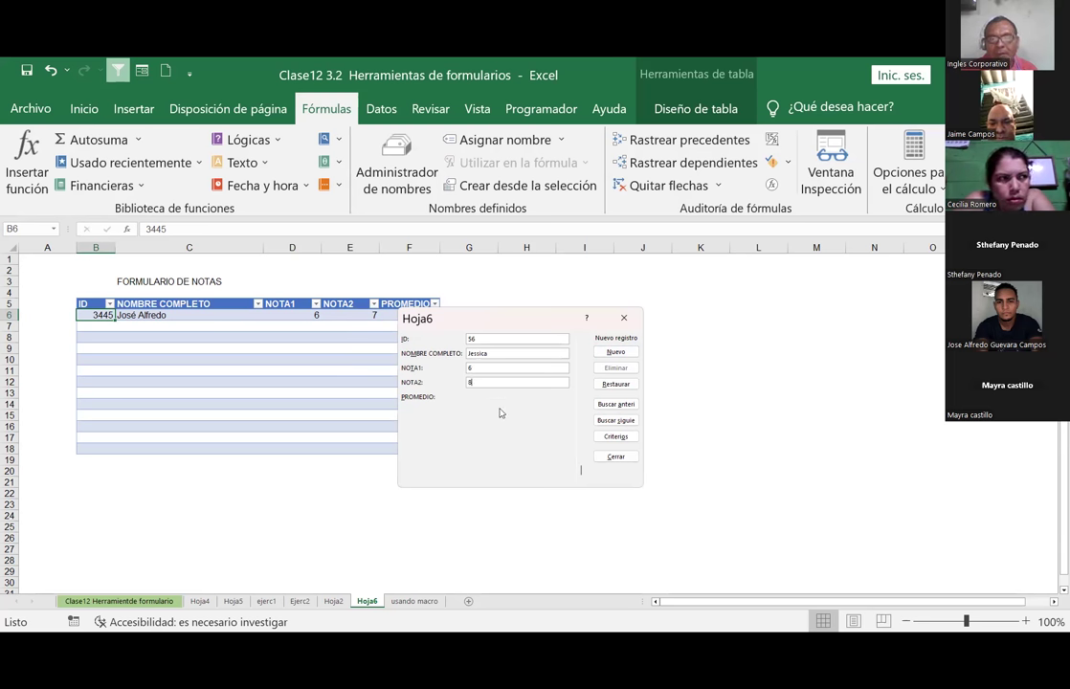
{"action": "key", "text": "Return"}
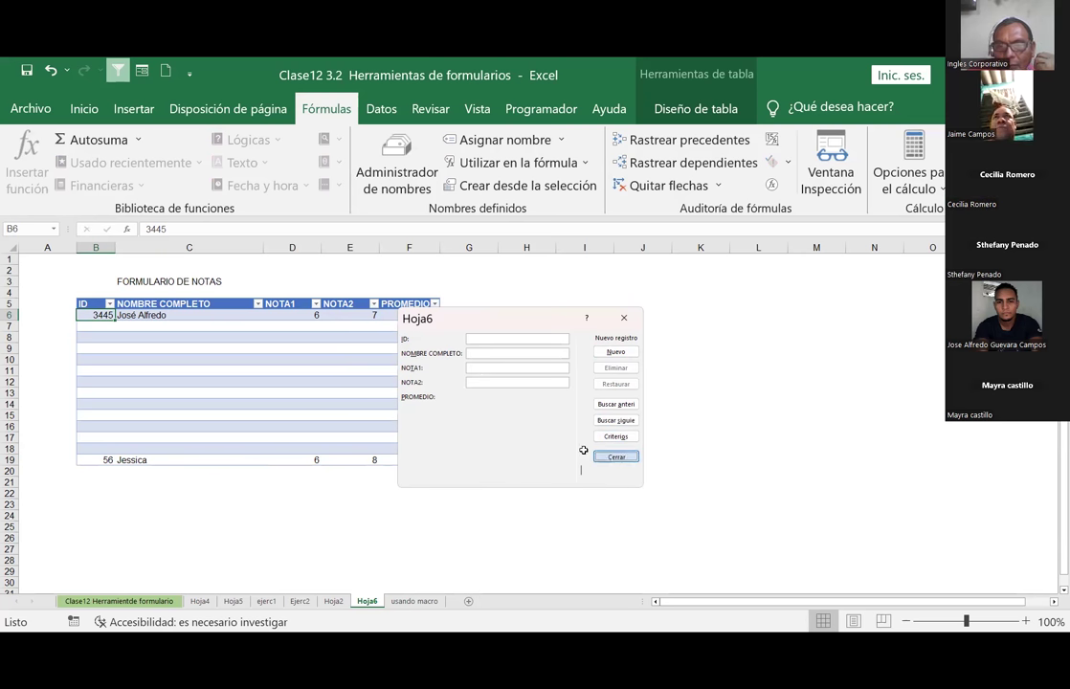
Close the form and clear the test record from the table's last two rows
{"action": "left_click", "coordinate": [616, 456]}
{"action": "left_click_drag", "start_coordinate": [105, 460], "coordinate": [418, 453]}
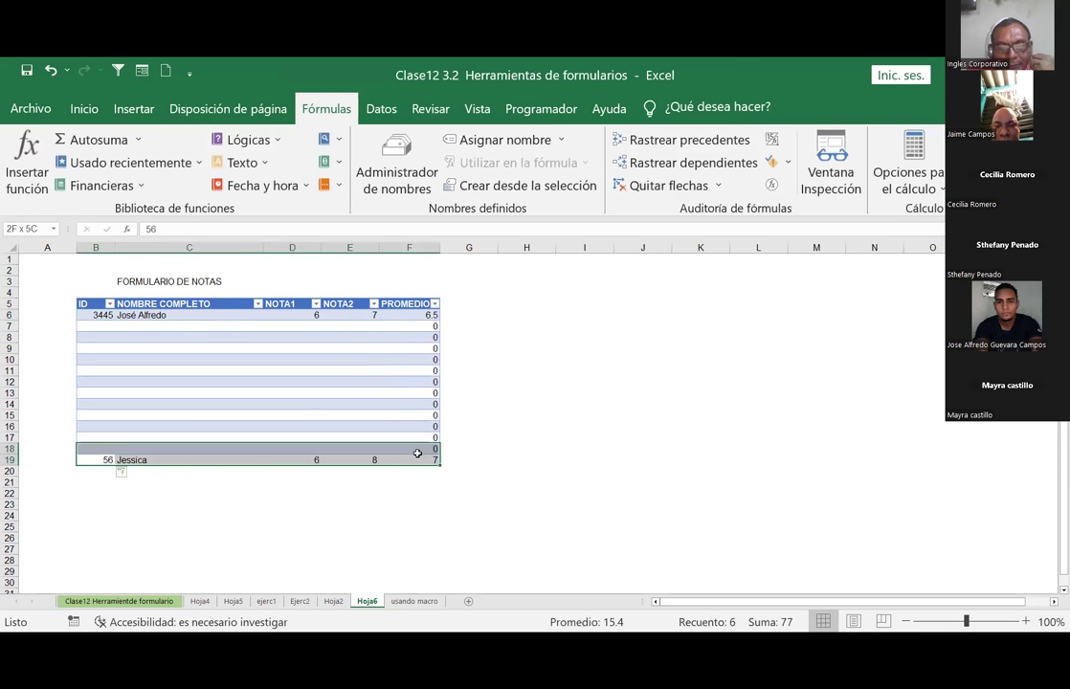
{"action": "key", "text": "Delete"}
Select an empty cell outside the table, then cell B7 inside the grade table
{"action": "left_click", "coordinate": [589, 423]}
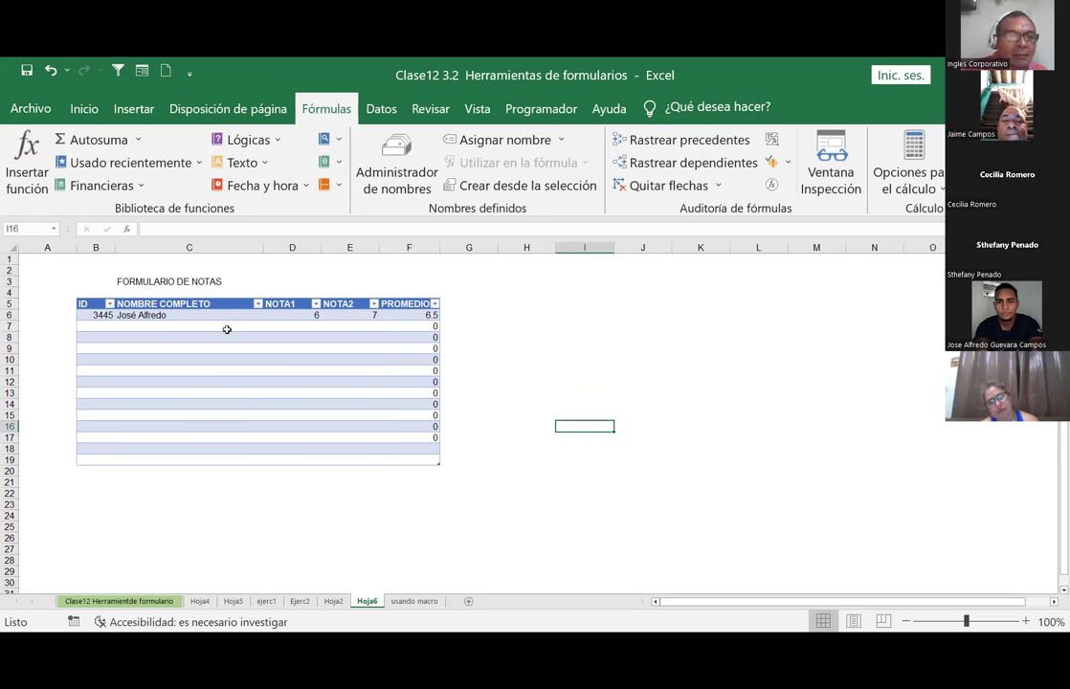
{"action": "left_click", "coordinate": [109, 327]}
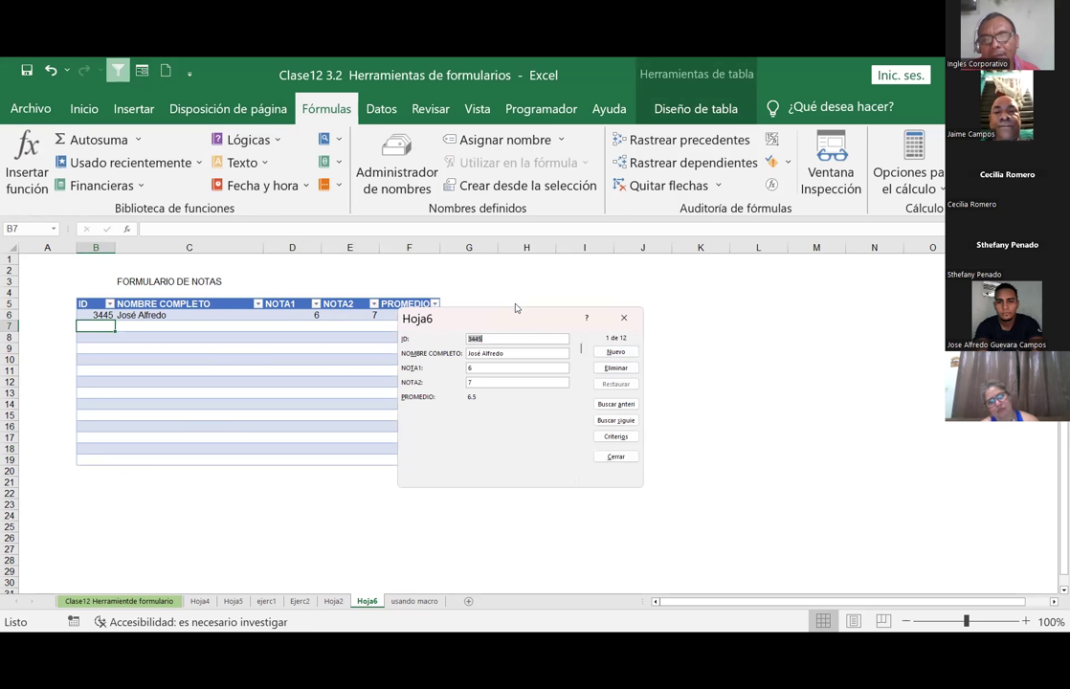
Add a record with ID 45, NOTA1 7 and NOTA2 9 via the Data Form, then reopen the form
{"action": "left_click", "coordinate": [615, 351]}
{"action": "left_click", "coordinate": [493, 354]}
{"action": "type", "text": "Luis"}
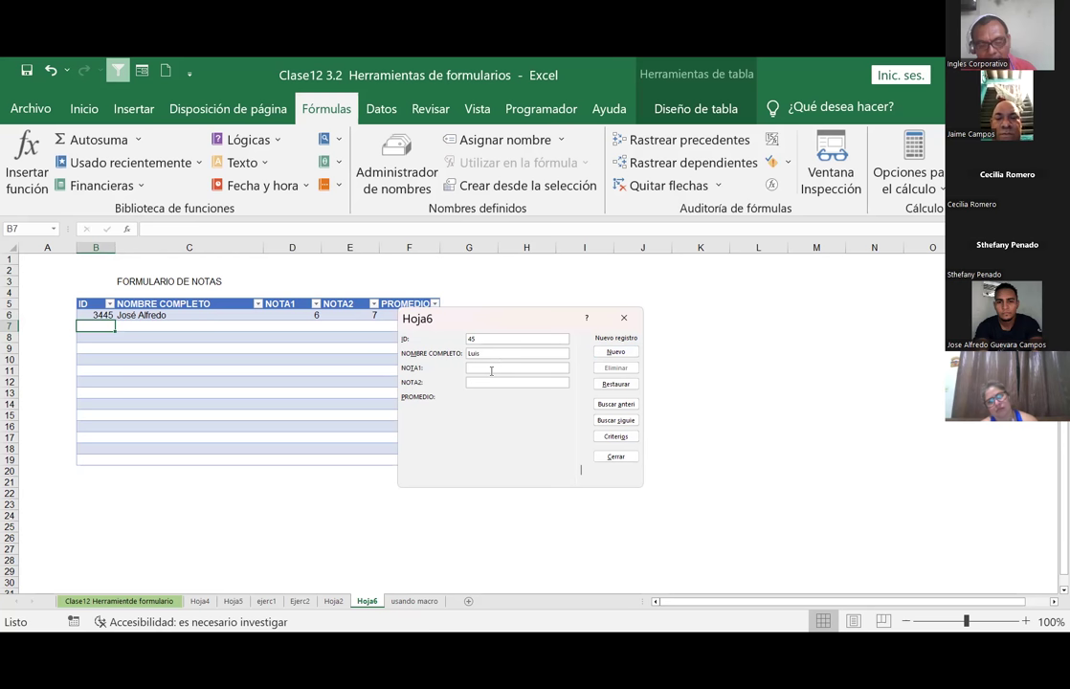
{"action": "type", "text": "7"}
{"action": "left_click", "coordinate": [490, 383]}
{"action": "type", "text": "9"}
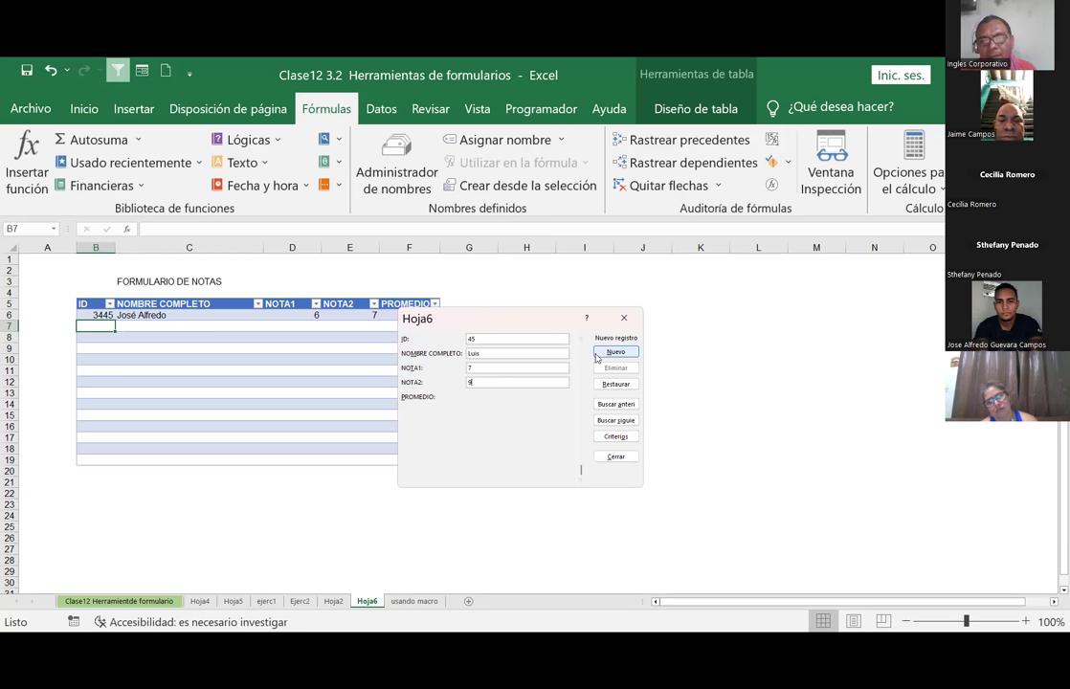
{"action": "left_click", "coordinate": [599, 354]}
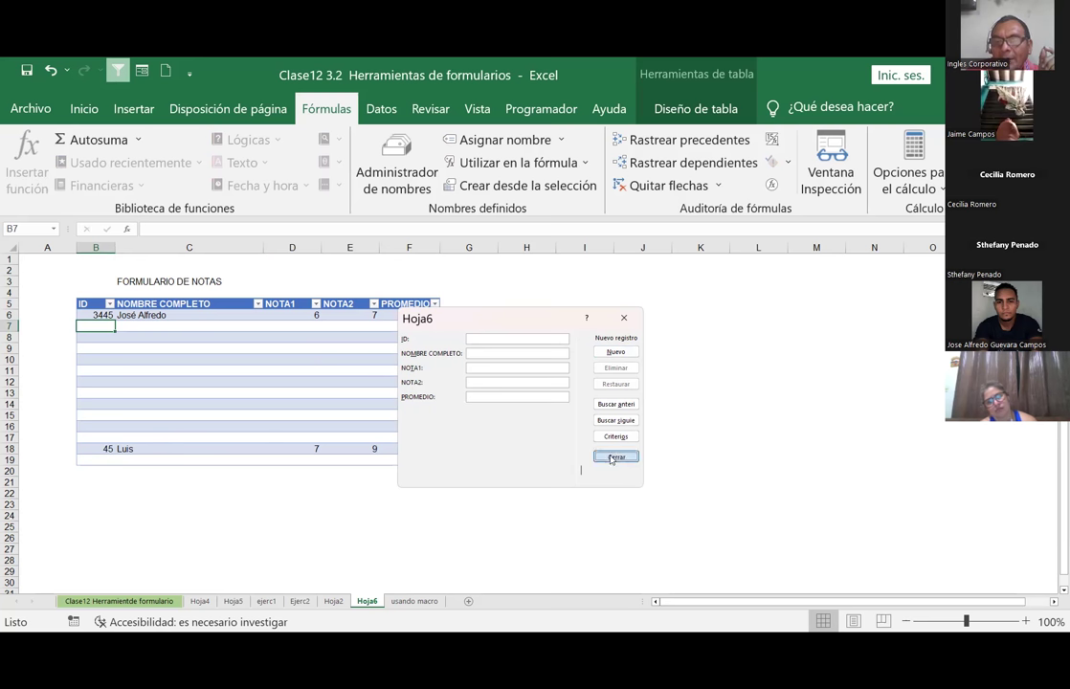
{"action": "left_click", "coordinate": [614, 457]}
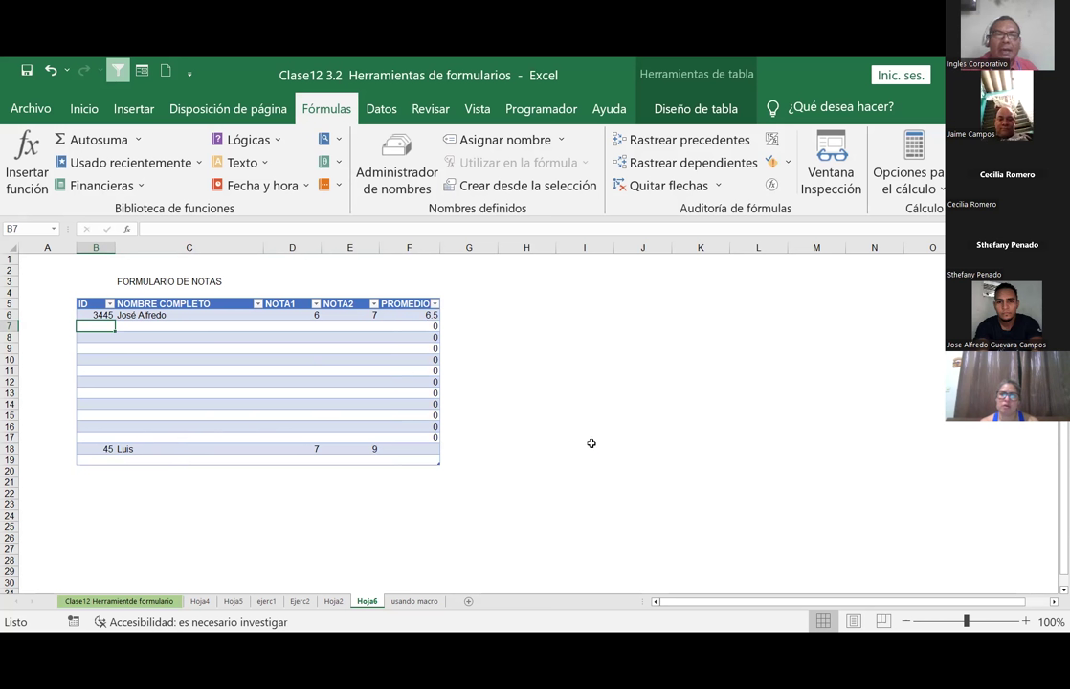
{"action": "left_click", "coordinate": [88, 305]}
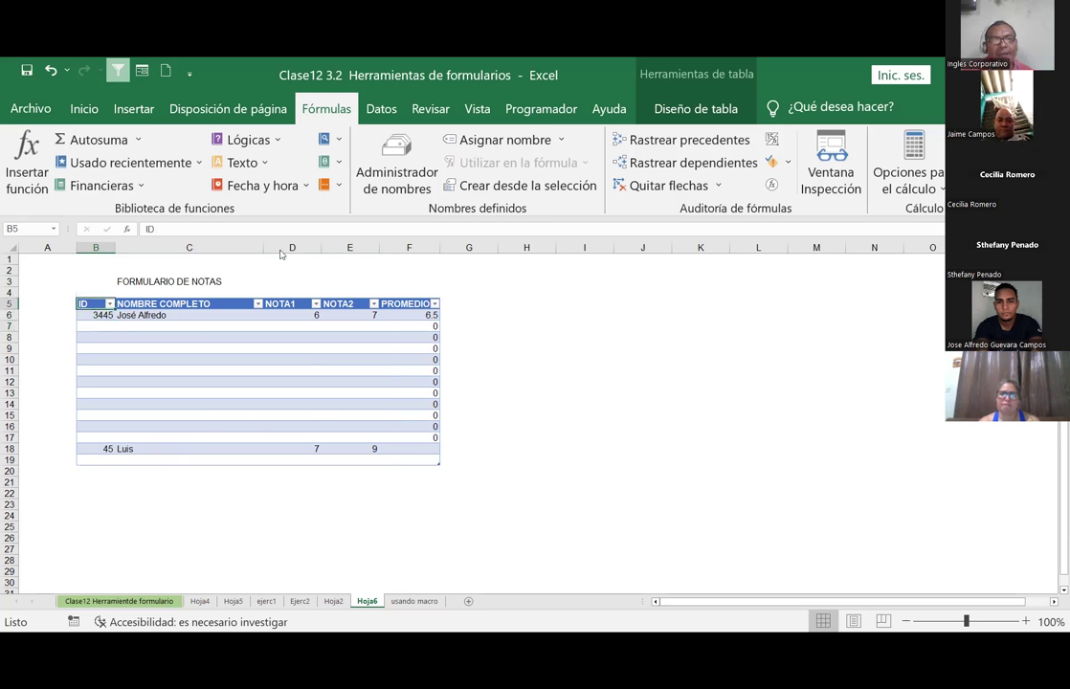
{"action": "left_click", "coordinate": [117, 70]}
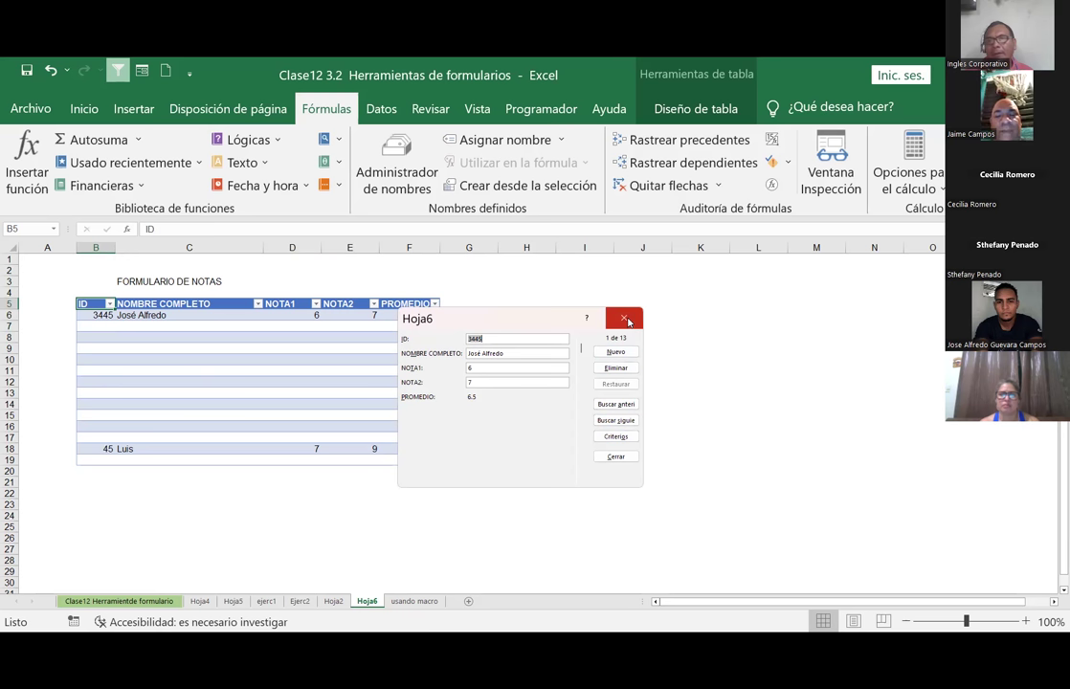
Type the headers nombre, venta and zona into D22, E22 and F22
{"action": "left_click", "coordinate": [307, 493]}
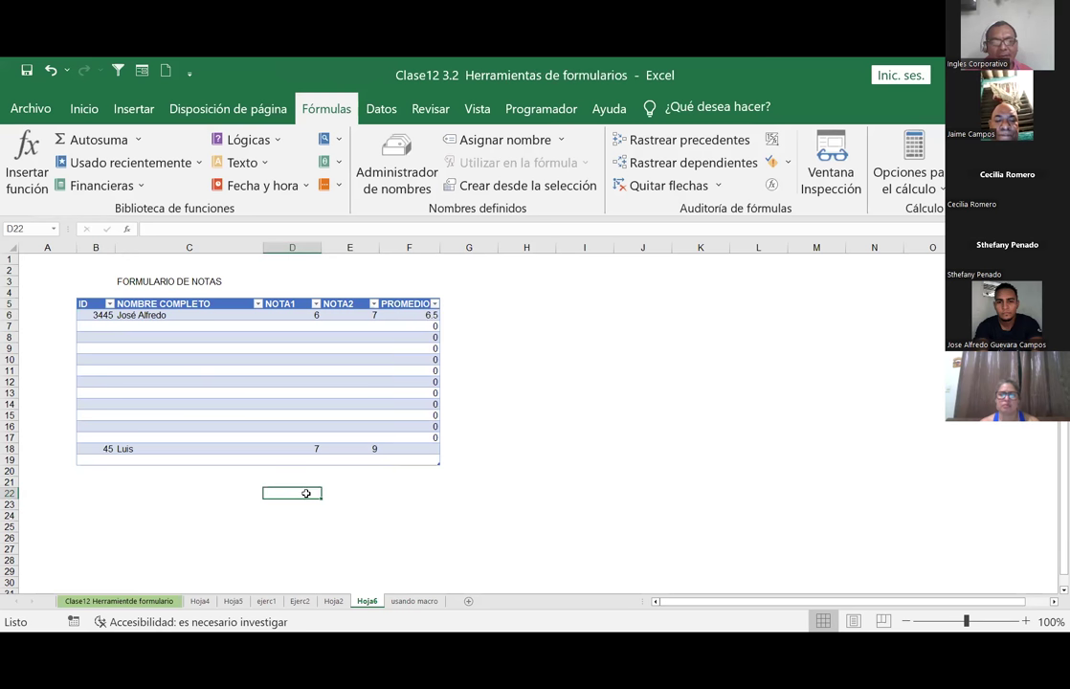
{"action": "type", "text": "n"}
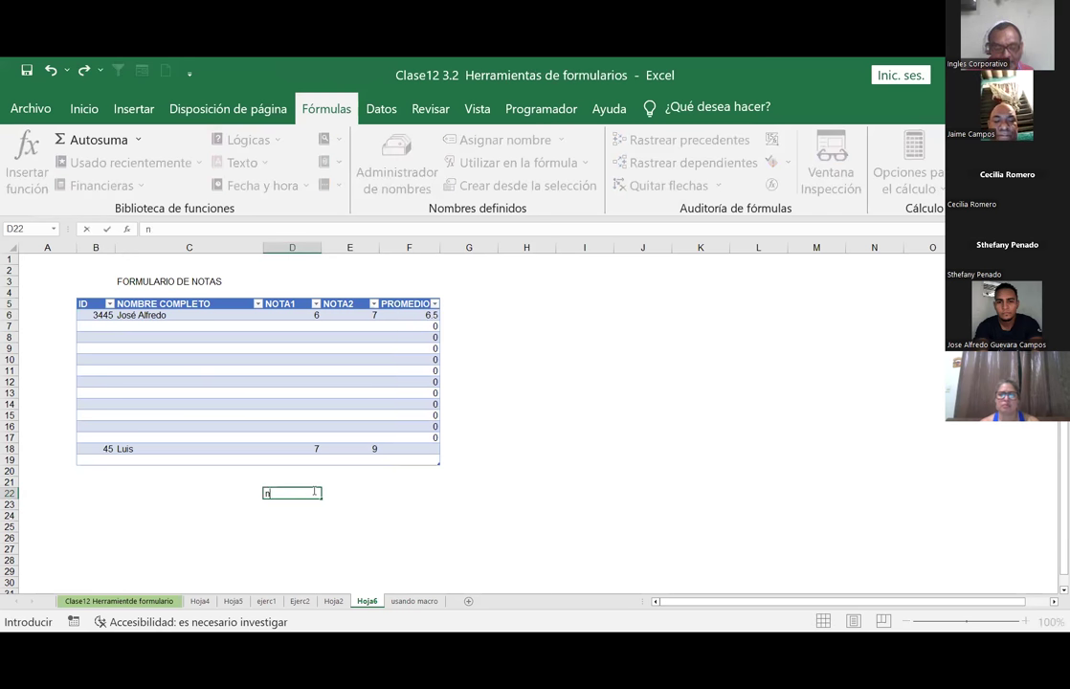
{"action": "type", "text": "ombre"}
{"action": "key", "text": "Tab"}
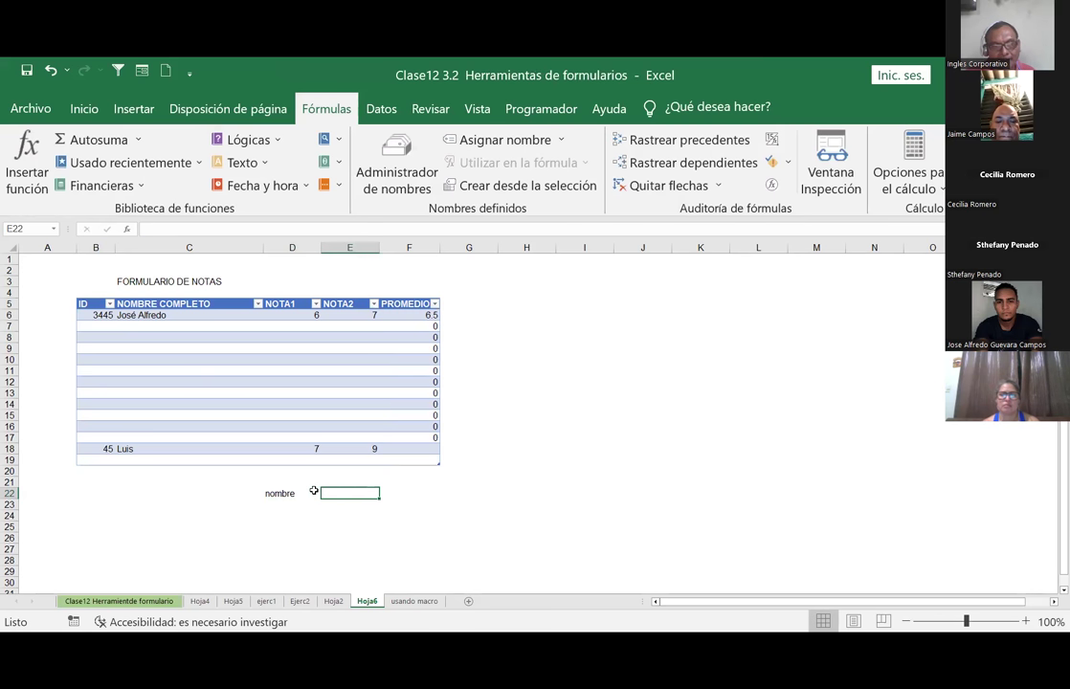
{"action": "type", "text": "firm"}
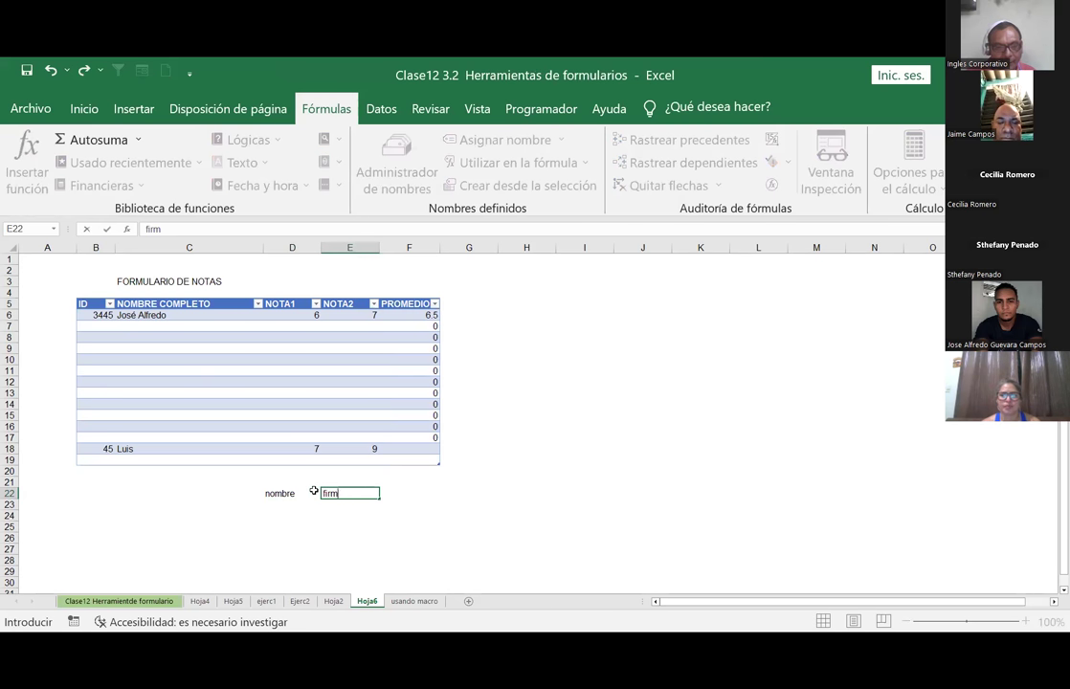
{"action": "key", "text": "BackSpace"}
{"action": "key", "text": "BackSpace"}
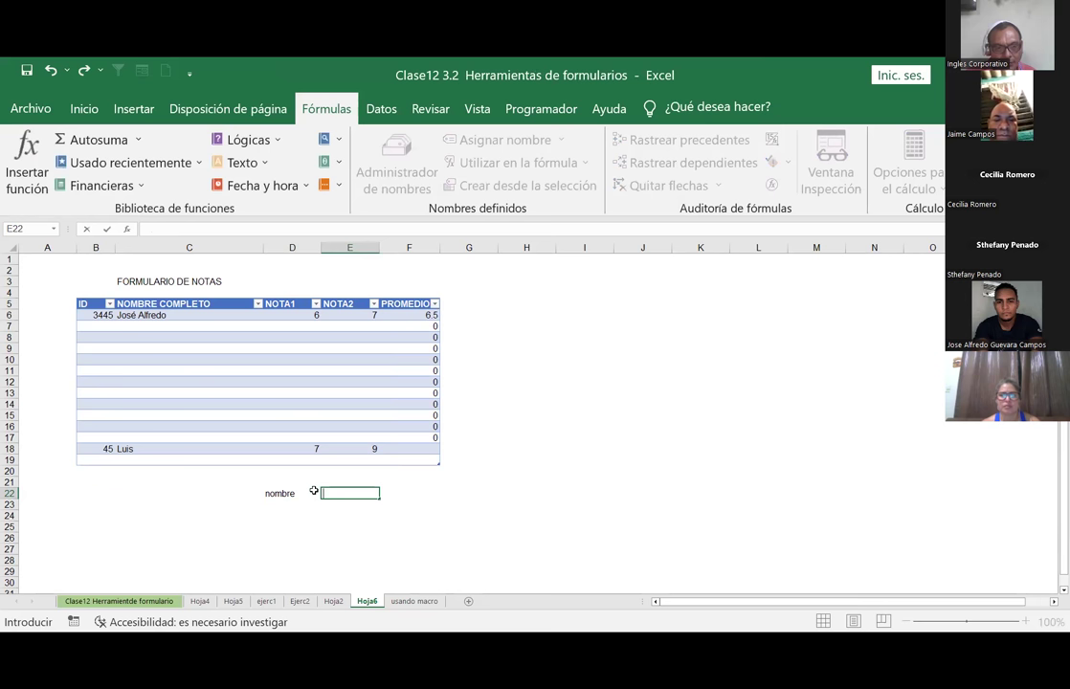
{"action": "type", "text": "venta"}
{"action": "key", "text": "Return"}
{"action": "key", "text": "Up"}
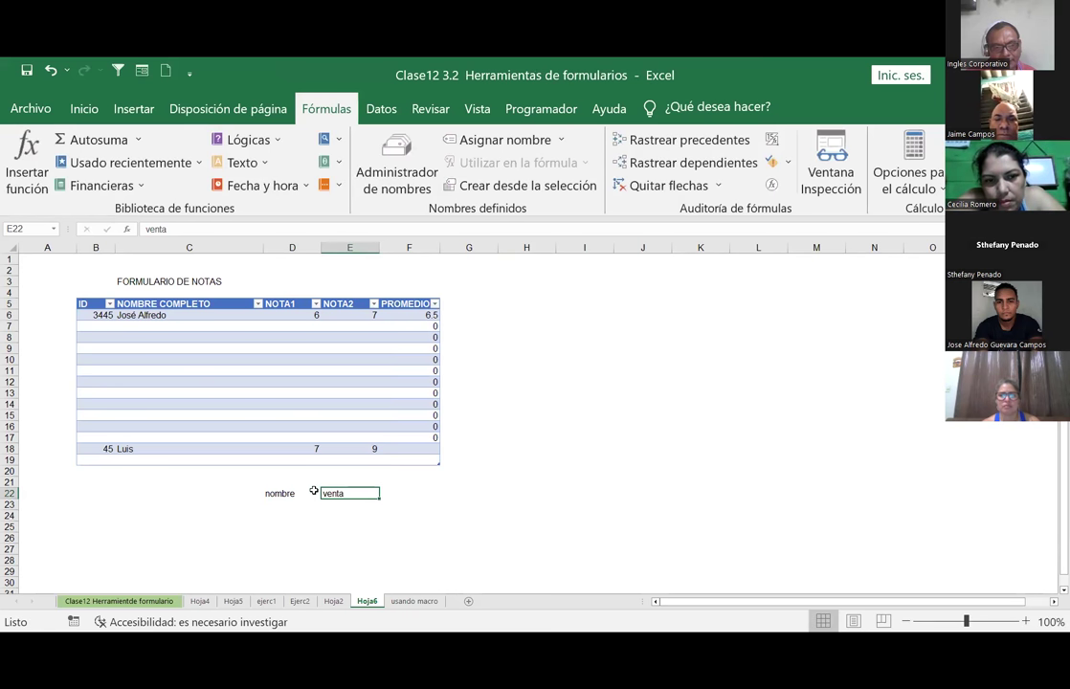
{"action": "key", "text": "Right"}
{"action": "type", "text": "zona"}
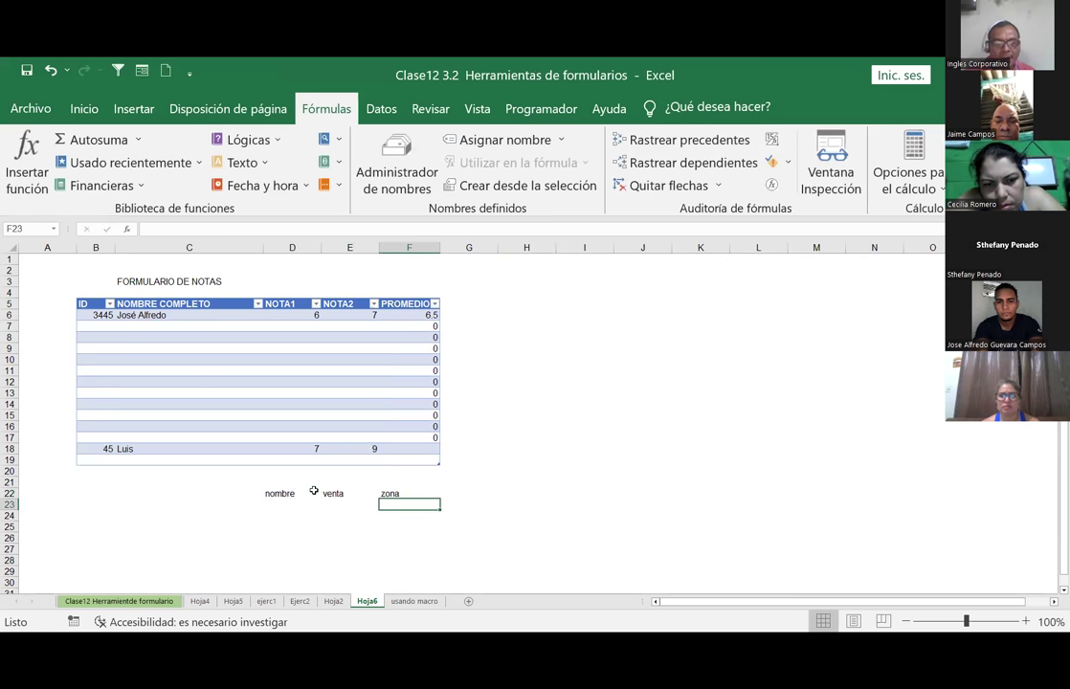
Select D22:F25 as the new block and dismiss its context menu
{"action": "mouse_move", "coordinate": [278, 492]}
{"action": "left_mouse_down"}
{"action": "mouse_move", "coordinate": [385, 509]}
{"action": "mouse_move", "coordinate": [402, 526]}
{"action": "left_mouse_up"}
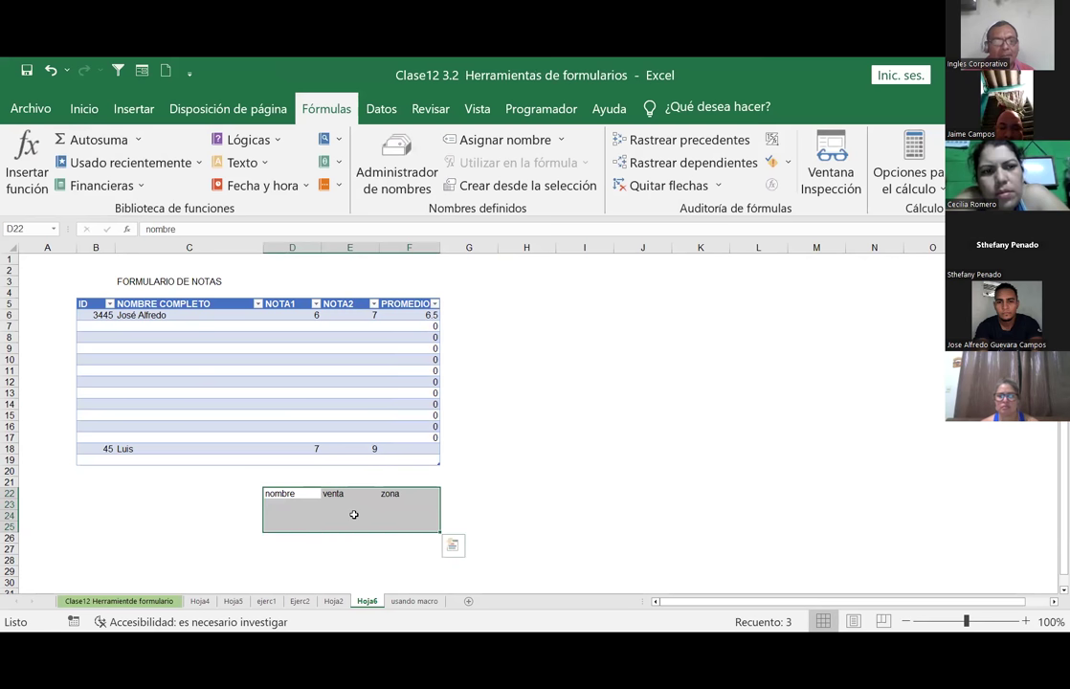
{"action": "right_click", "coordinate": [355, 519]}
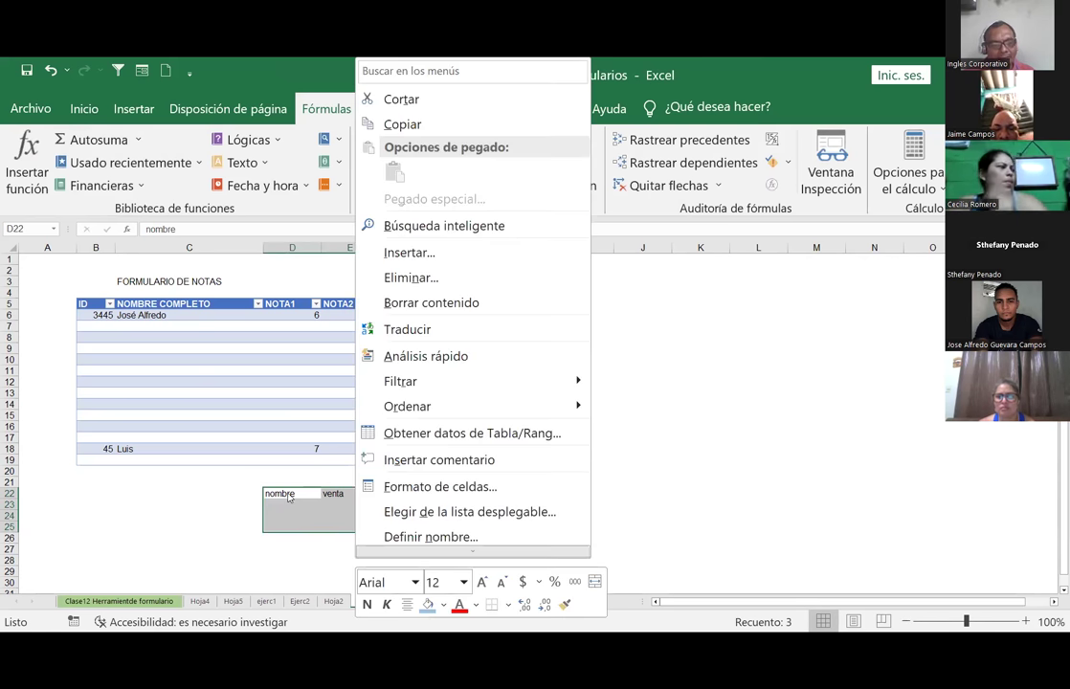
{"action": "key", "text": "Escape"}
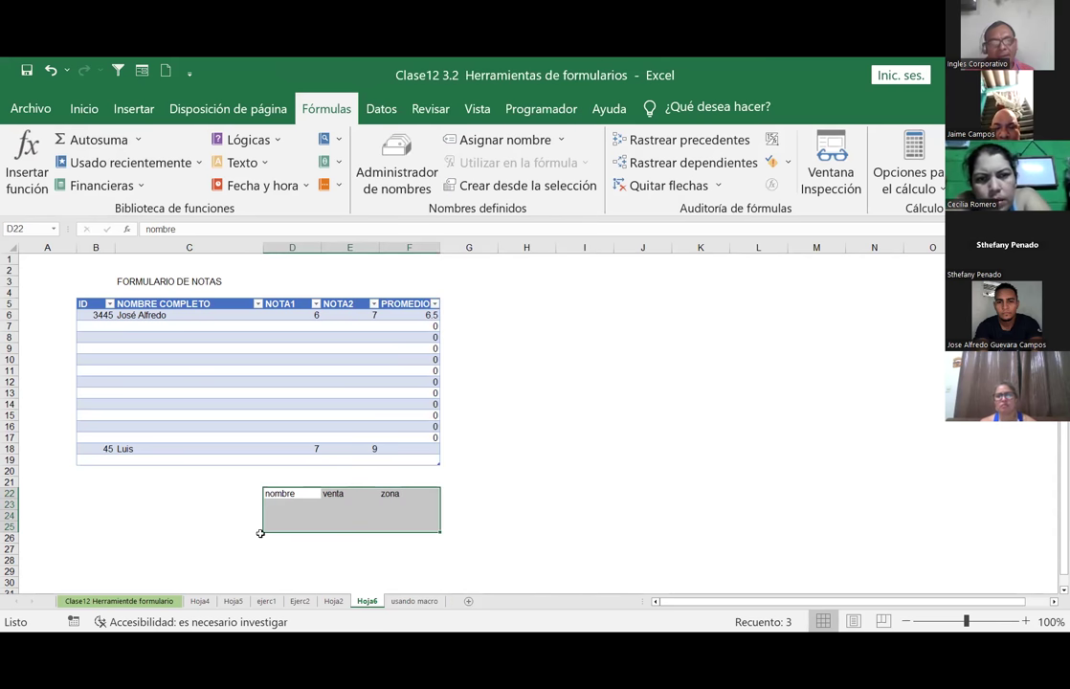
Apply All Borders to D22:F25 from the Inicio tab, then select D22
{"action": "left_click", "coordinate": [85, 109]}
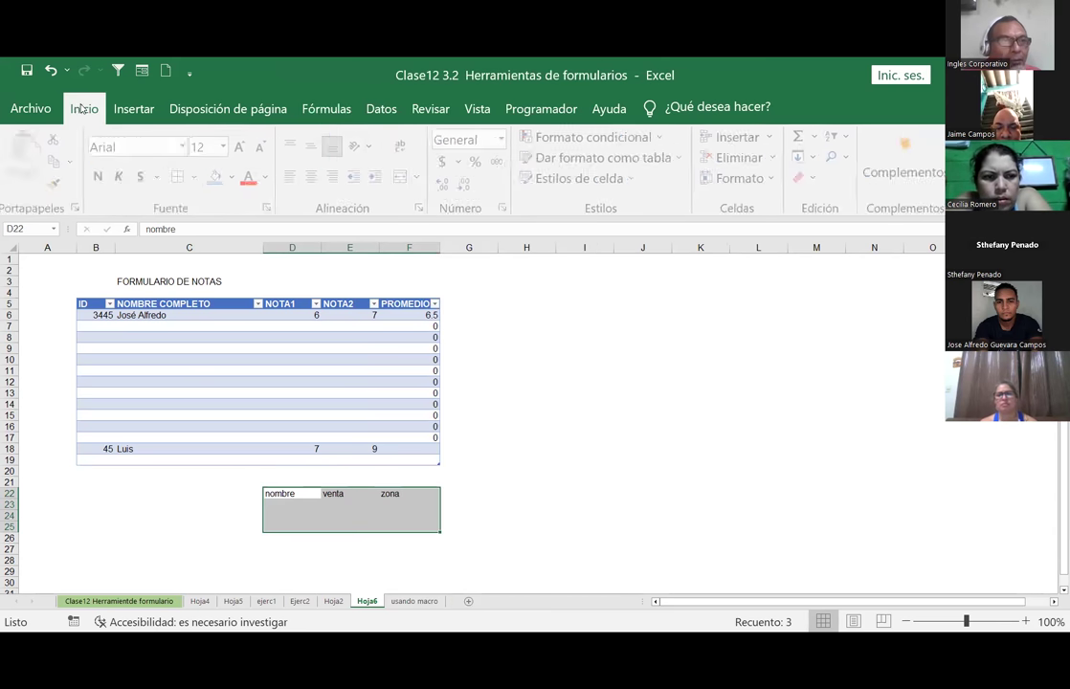
{"action": "left_click", "coordinate": [181, 176]}
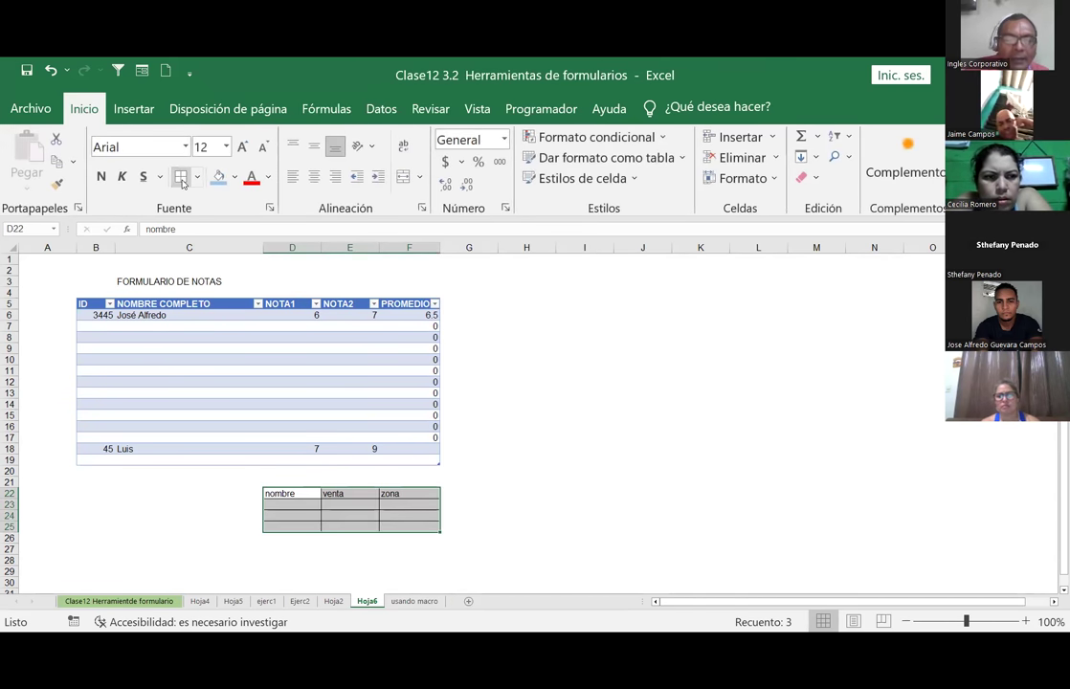
{"action": "left_click", "coordinate": [539, 390]}
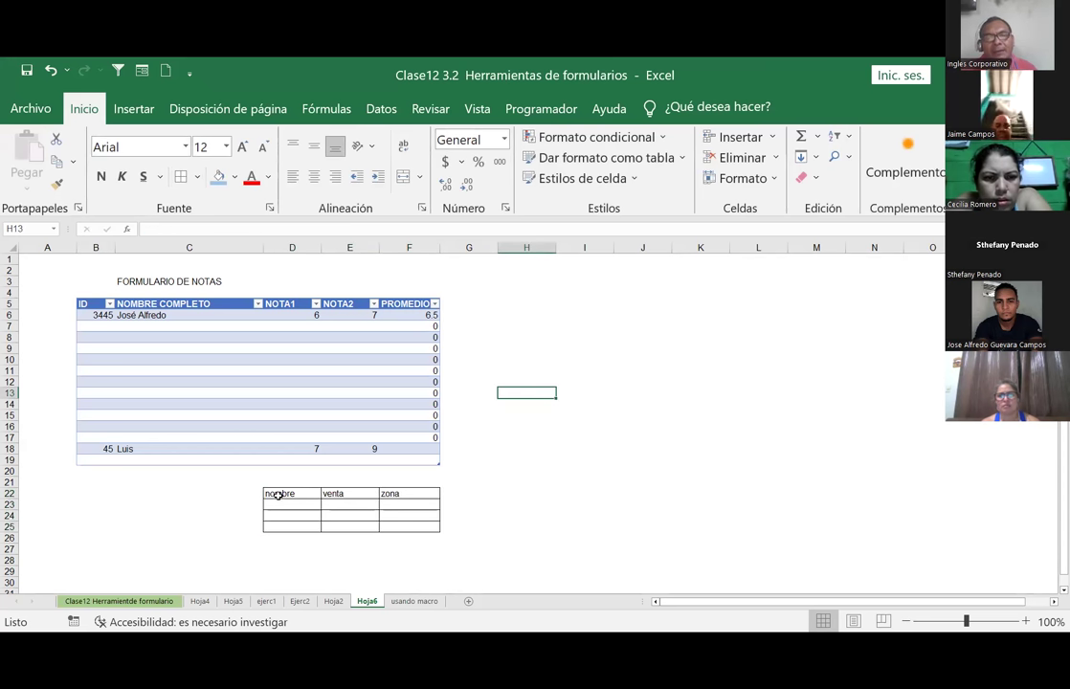
{"action": "left_click", "coordinate": [279, 493]}
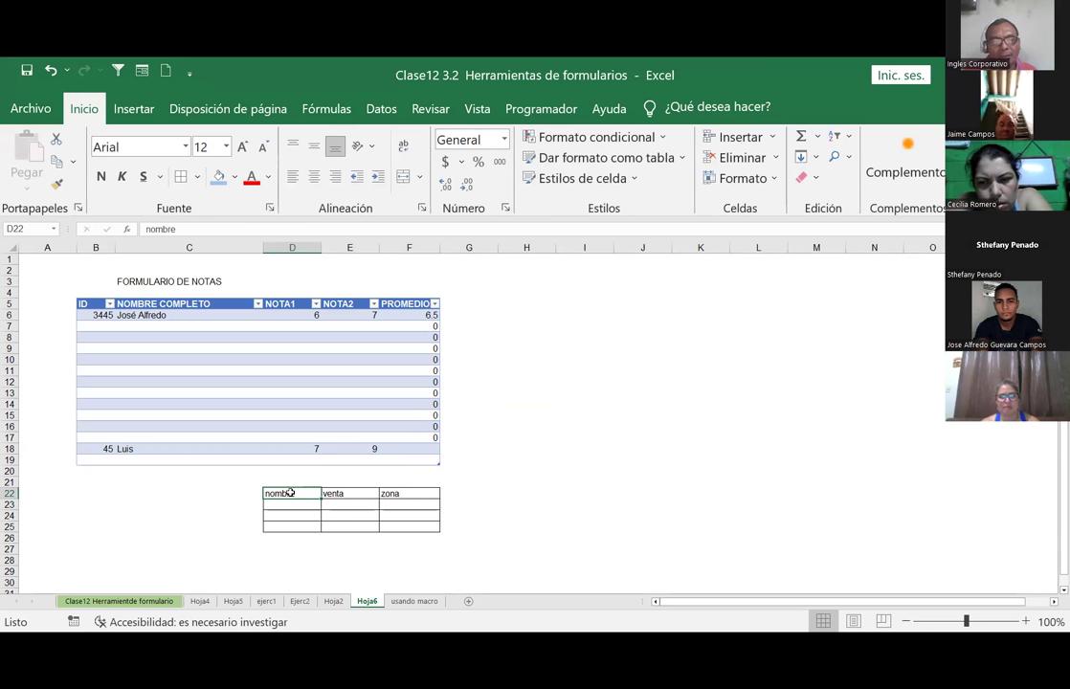
{"action": "left_click", "coordinate": [142, 71]}
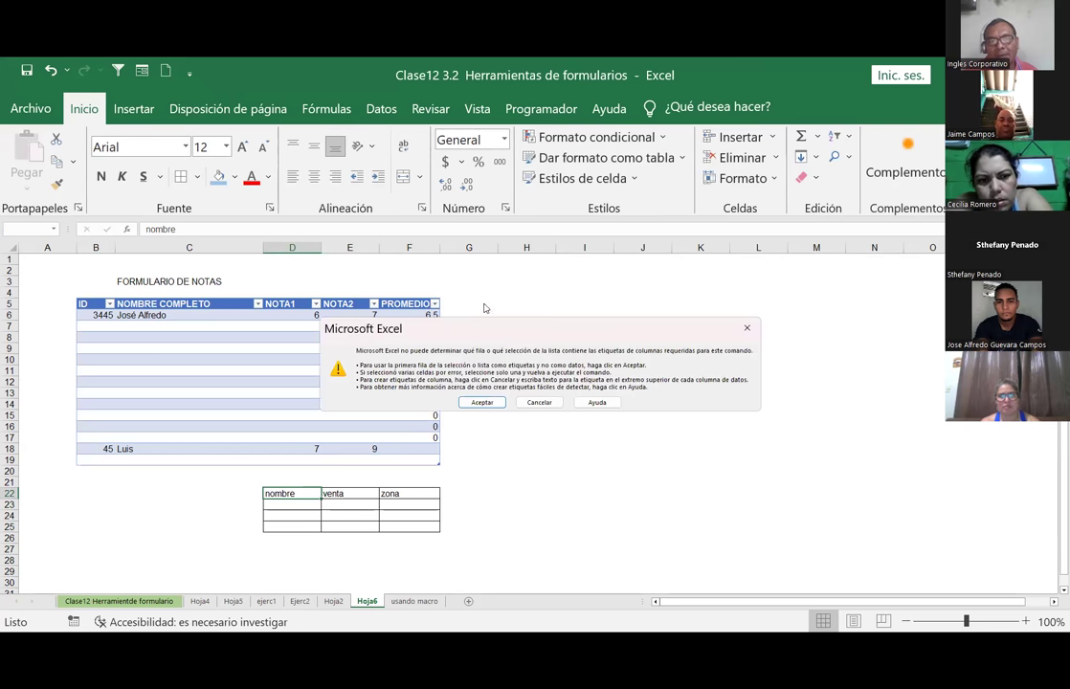
{"action": "left_click_drag", "start_coordinate": [507, 326], "coordinate": [293, 308]}
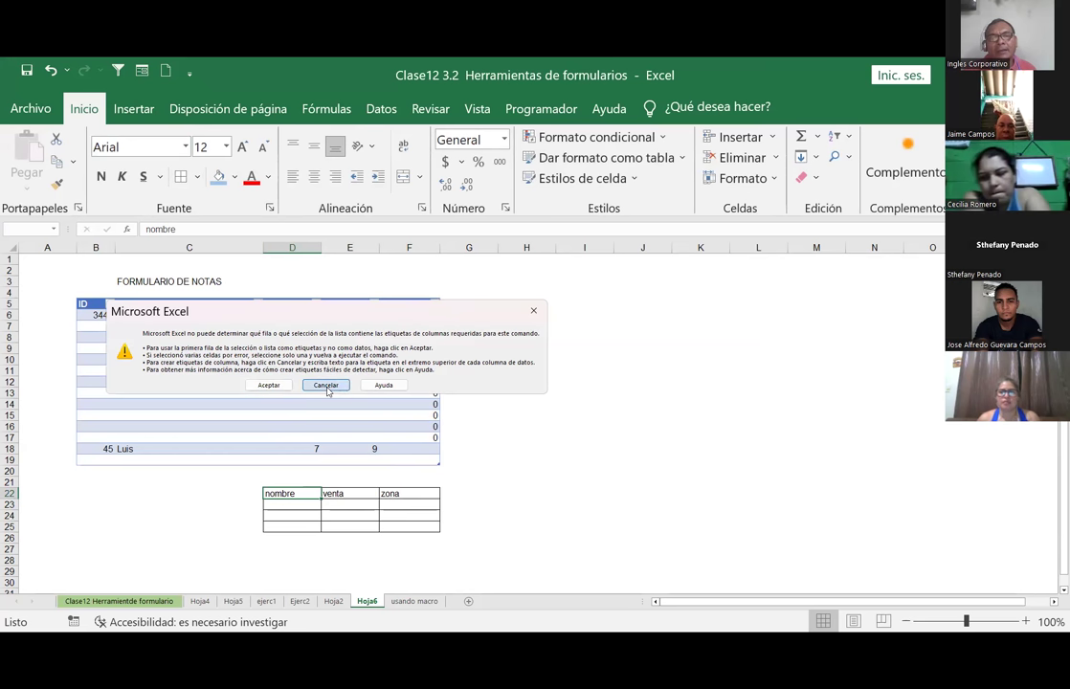
{"action": "left_click", "coordinate": [327, 387]}
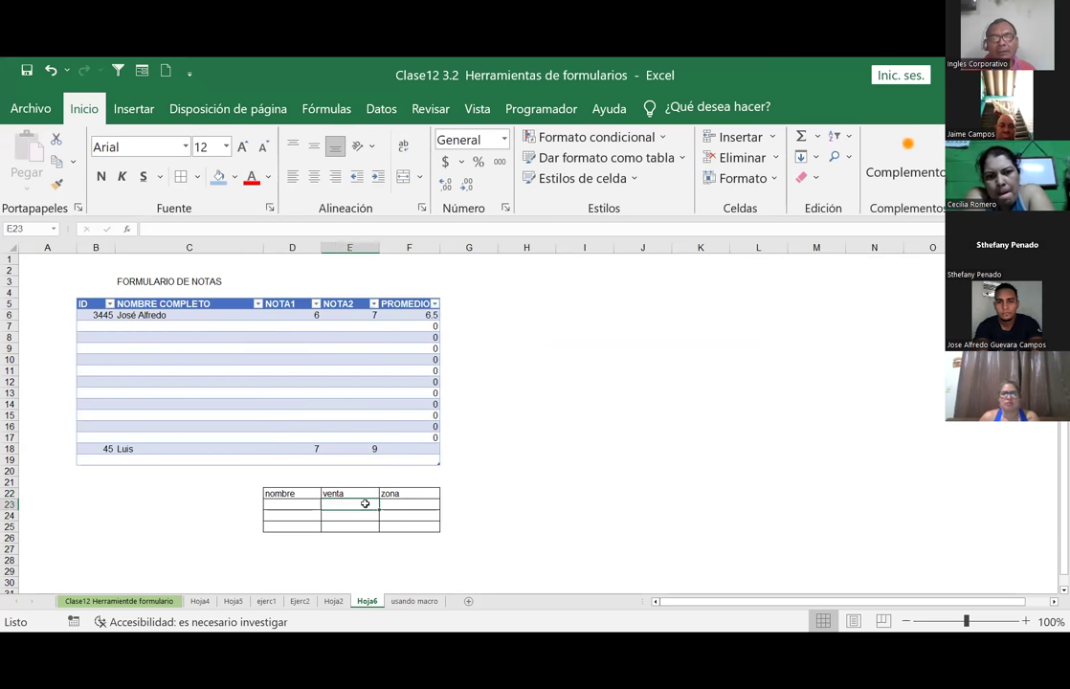
{"action": "left_click_drag", "start_coordinate": [269, 498], "coordinate": [409, 528]}
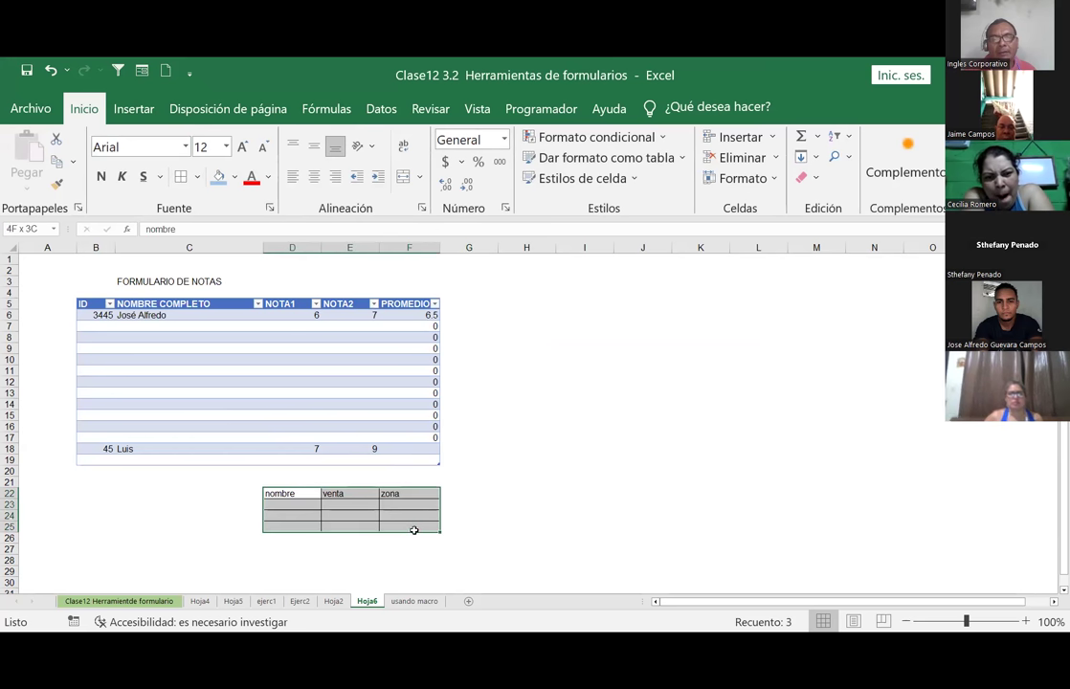
{"action": "left_click", "coordinate": [141, 71]}
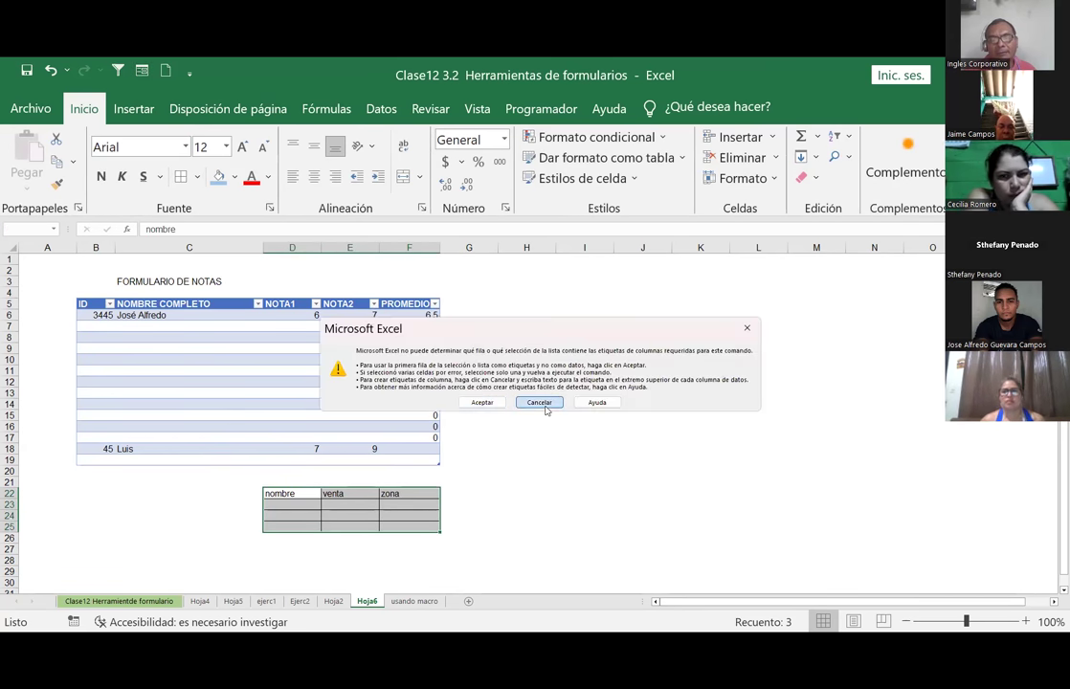
{"action": "key", "text": "Escape"}
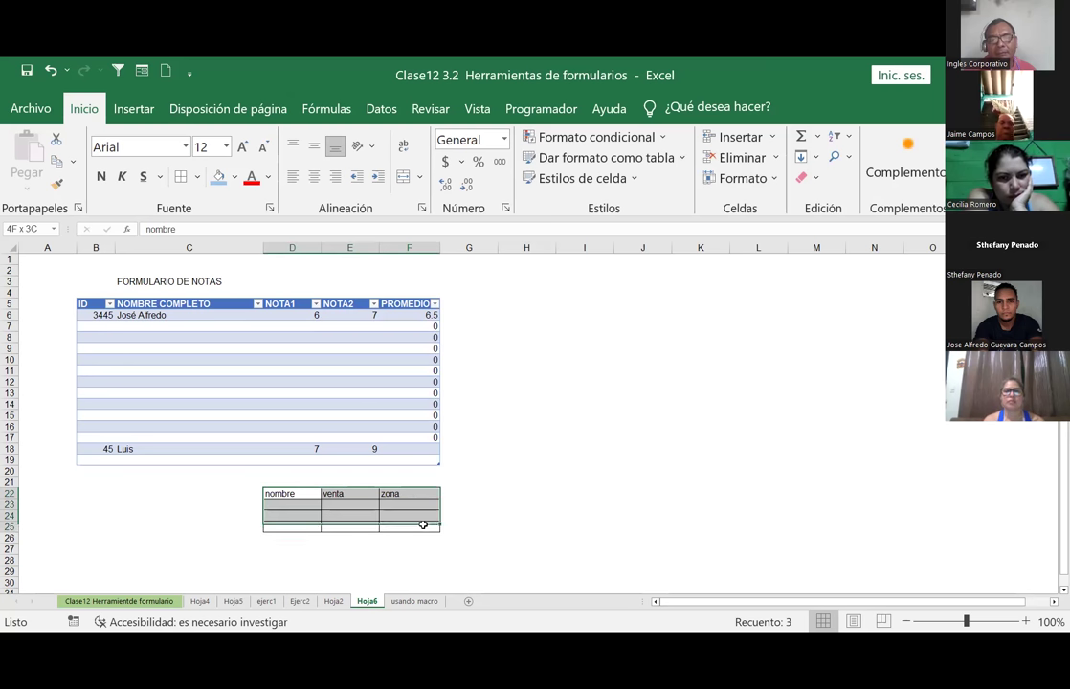
Insert a table with headers from the nombre/venta/zona range and open its Data Form
{"action": "left_click", "coordinate": [133, 113]}
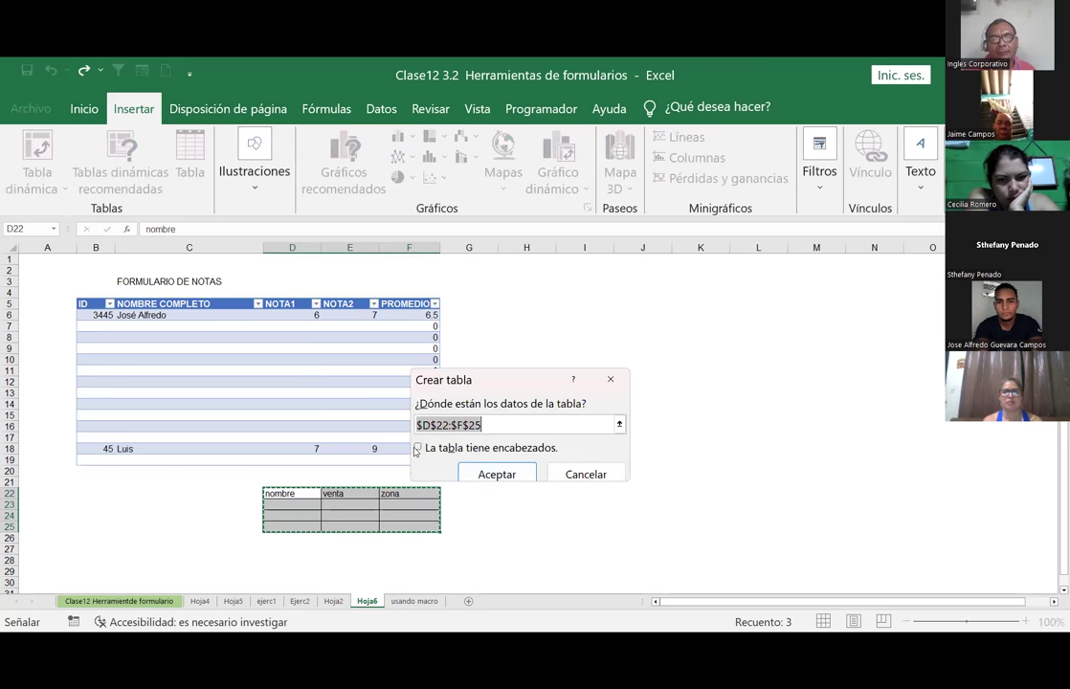
{"action": "left_click", "coordinate": [418, 448]}
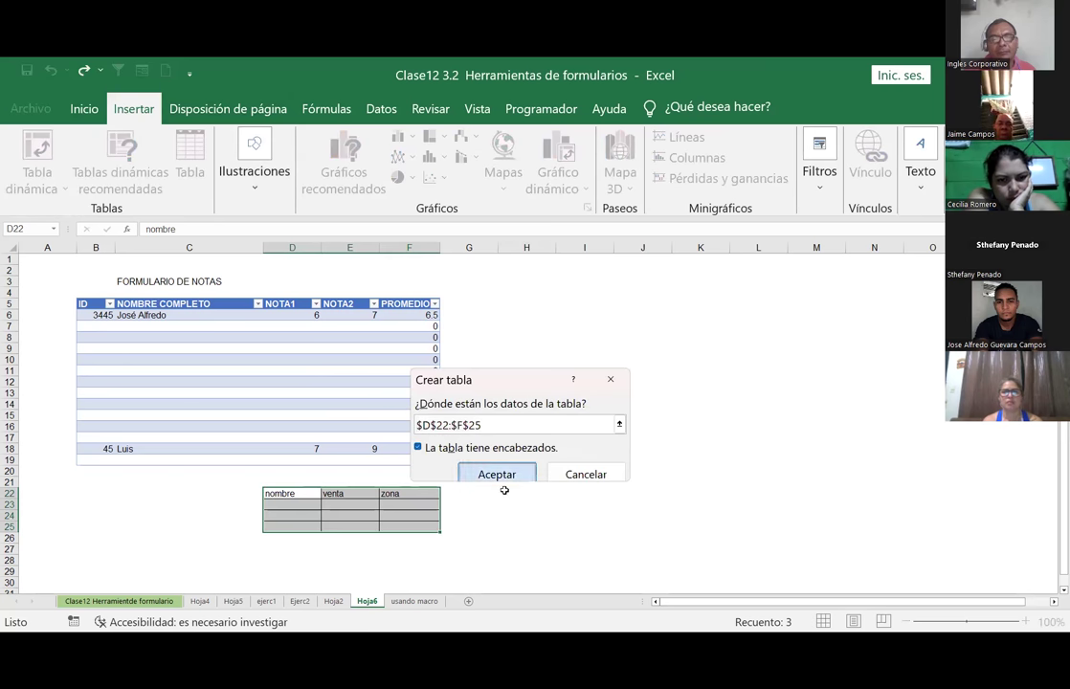
{"action": "left_click", "coordinate": [504, 482]}
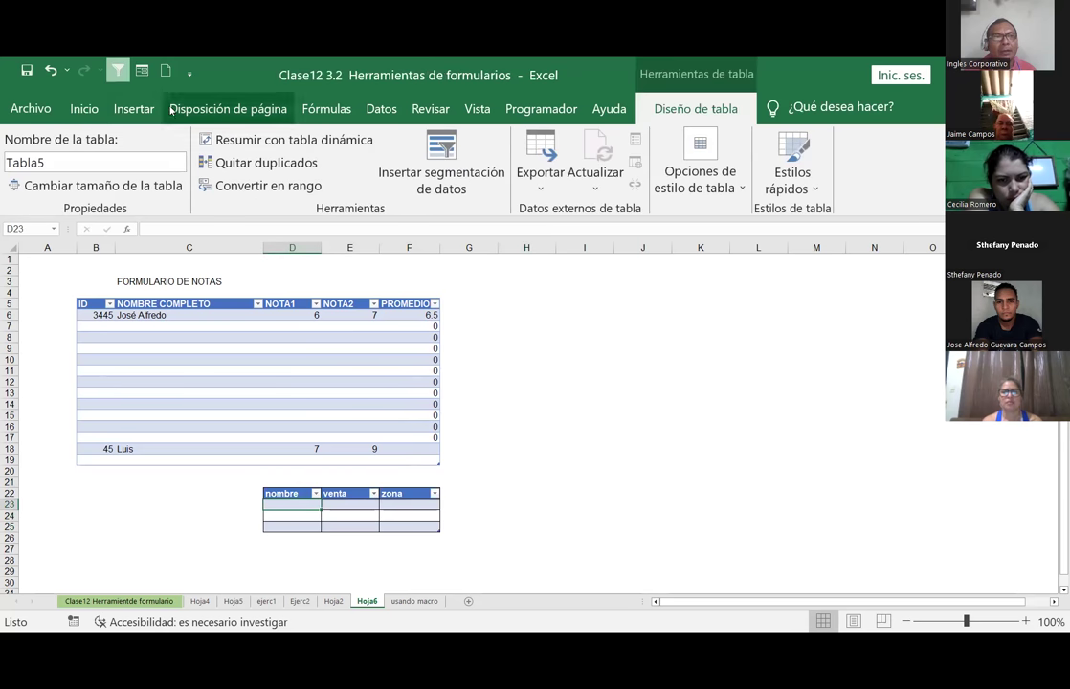
{"action": "left_click", "coordinate": [142, 71]}
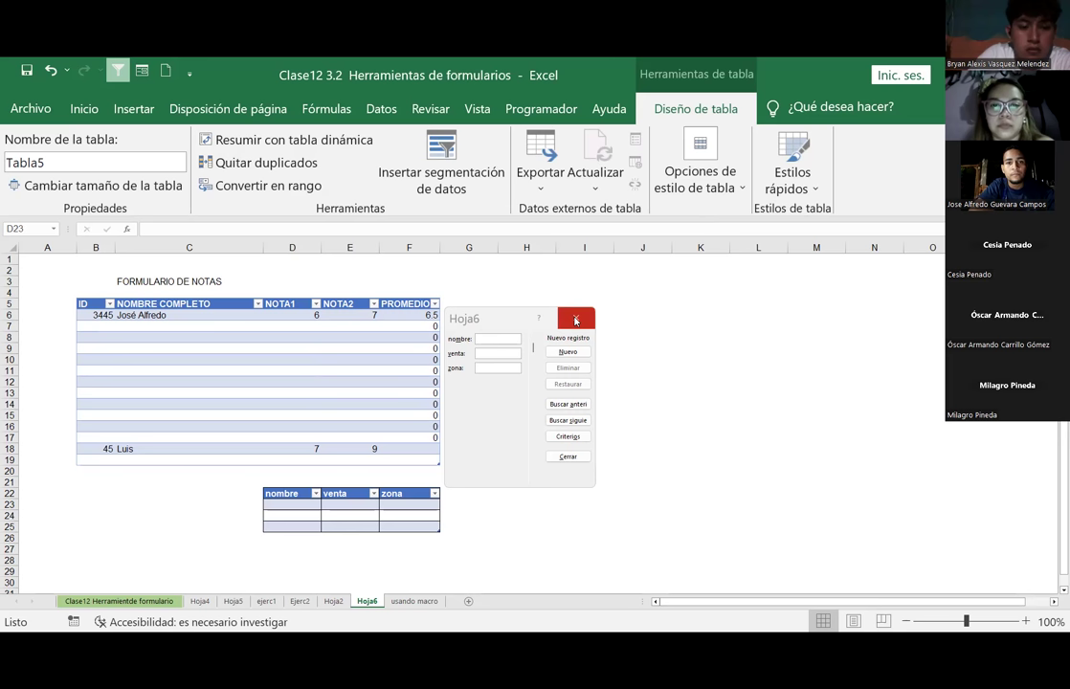
{"action": "left_click_drag", "start_coordinate": [523, 315], "coordinate": [739, 437]}
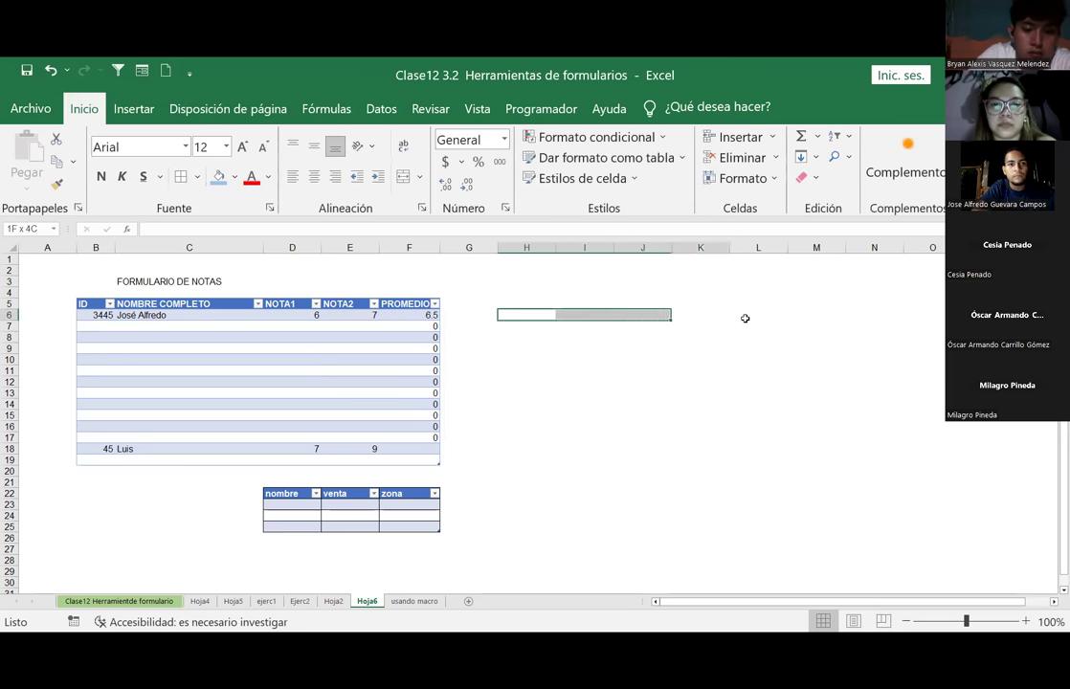
Apply Todos los bordes to every cell of H5:L17 and reselect the bordered range
{"action": "left_click", "coordinate": [559, 340]}
{"action": "left_click", "coordinate": [508, 302]}
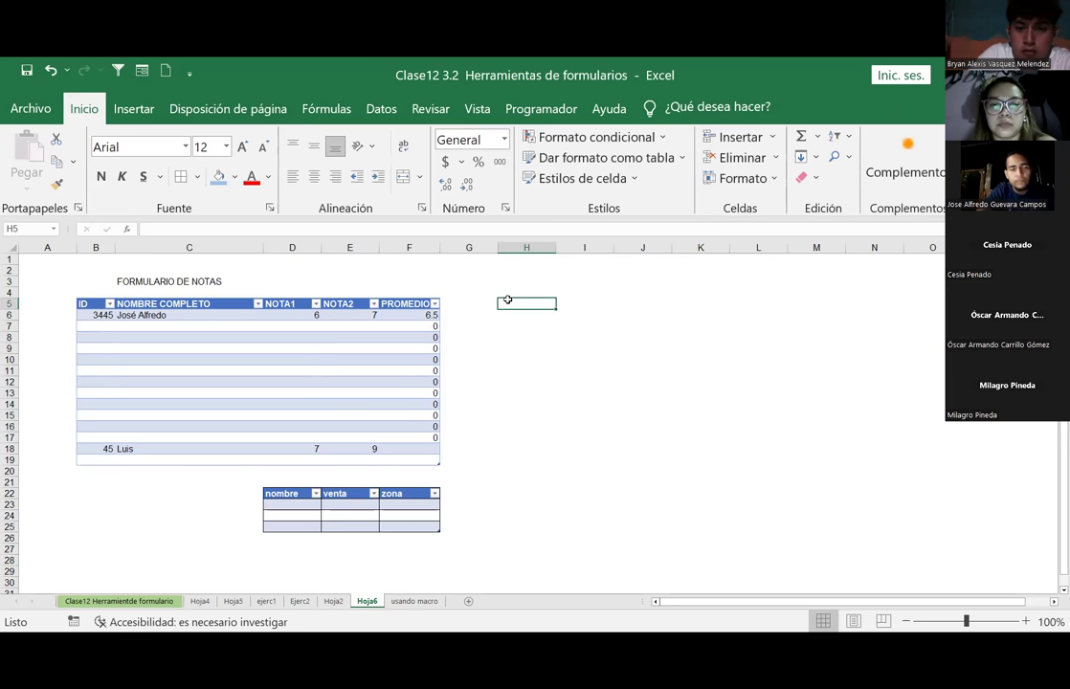
{"action": "left_click_drag", "start_coordinate": [505, 304], "coordinate": [762, 441]}
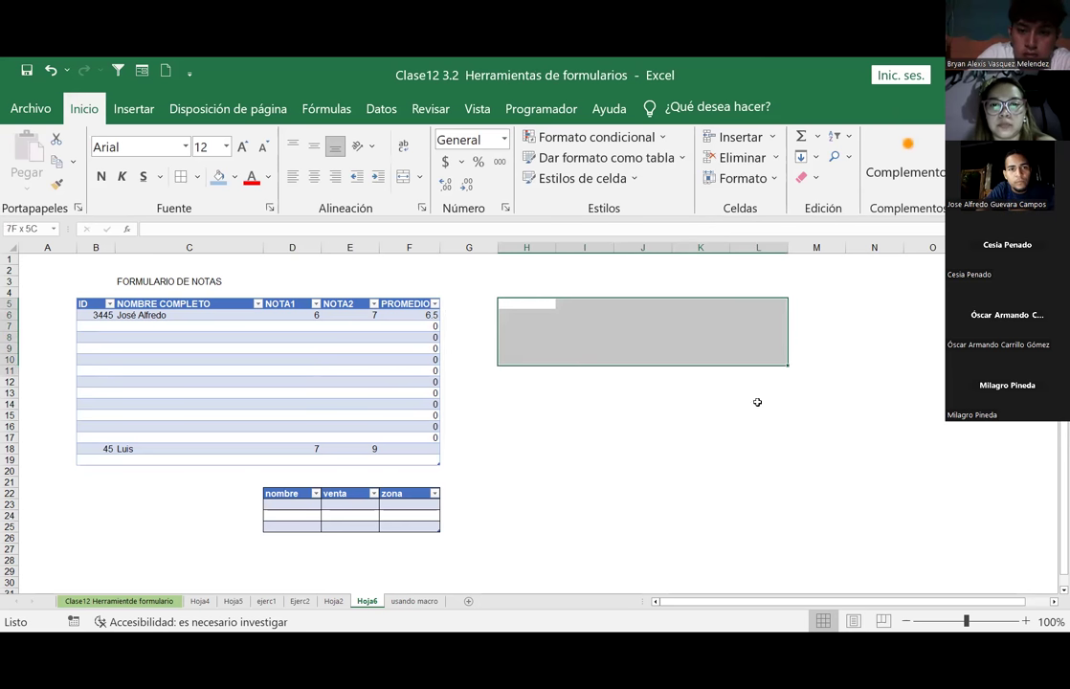
{"action": "left_click", "coordinate": [180, 177]}
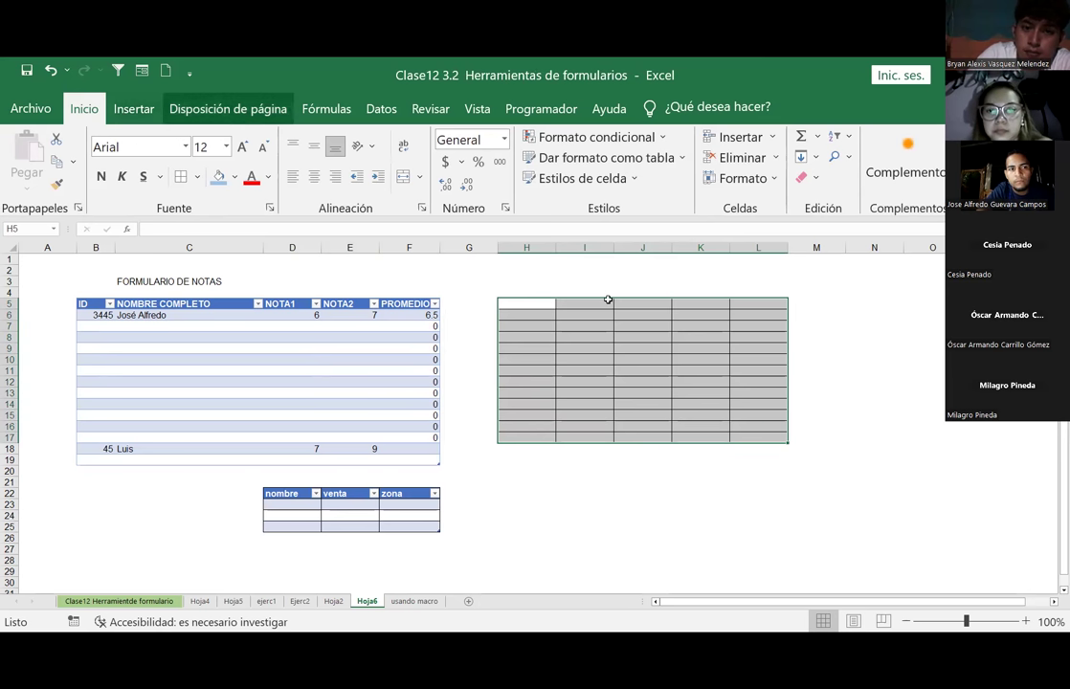
{"action": "left_click", "coordinate": [547, 306]}
{"action": "left_click", "coordinate": [584, 304]}
{"action": "left_click", "coordinate": [642, 304]}
{"action": "left_click", "coordinate": [775, 303]}
{"action": "left_click", "coordinate": [517, 305]}
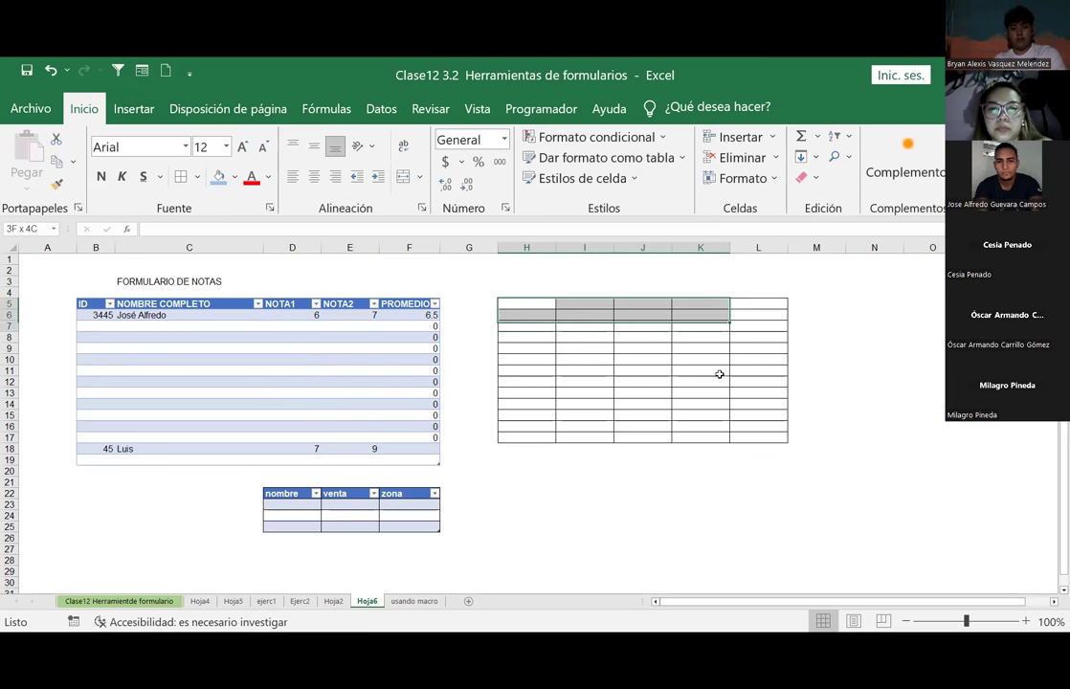
{"action": "left_click_drag", "start_coordinate": [526, 307], "coordinate": [760, 436]}
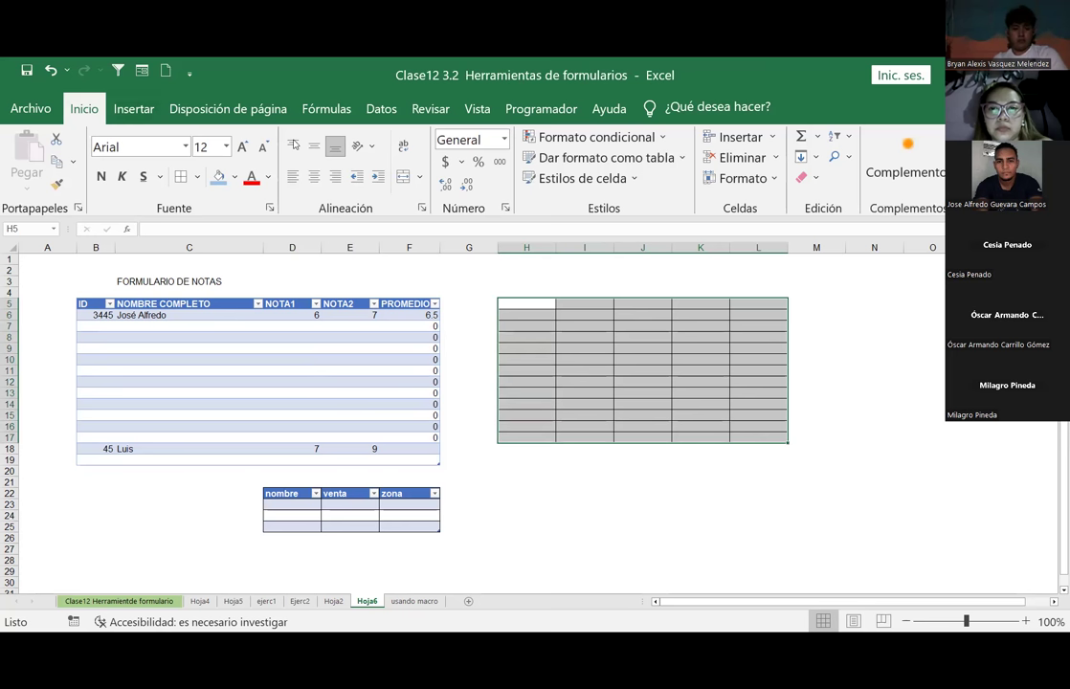
{"action": "left_click", "coordinate": [140, 71]}
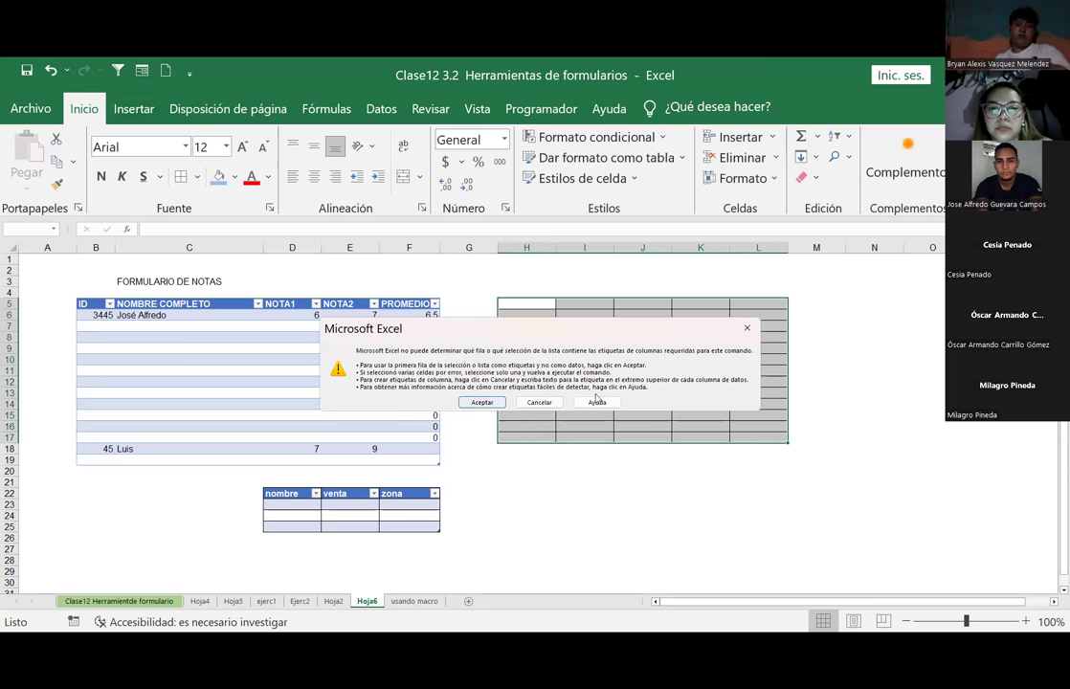
{"action": "key", "text": "Return"}
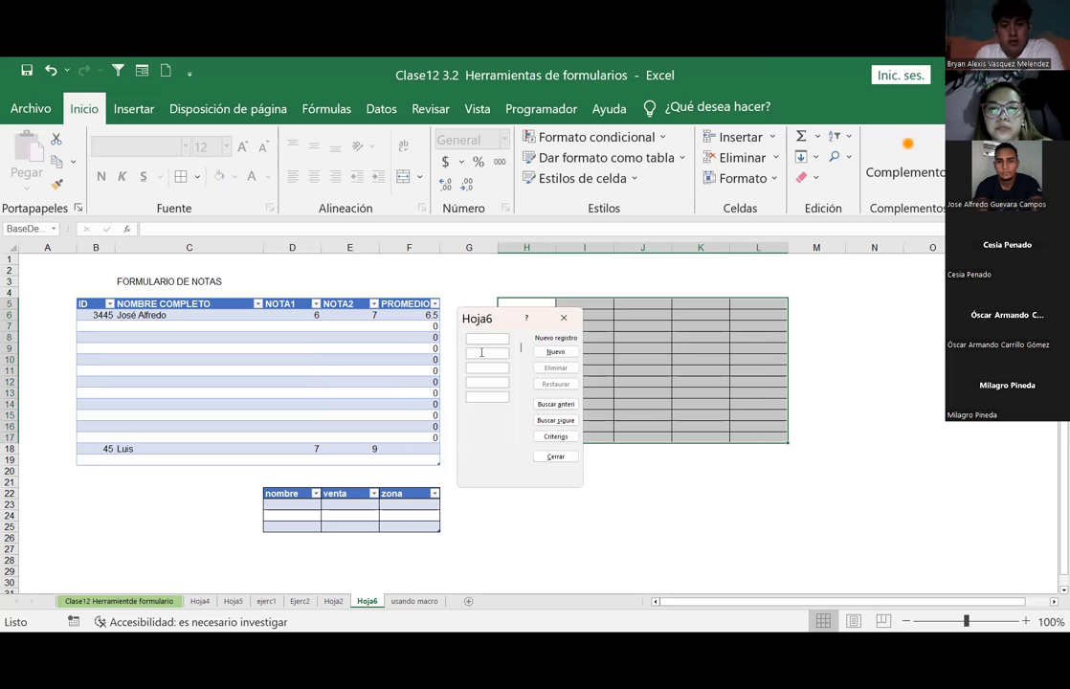
{"action": "left_click", "coordinate": [562, 320]}
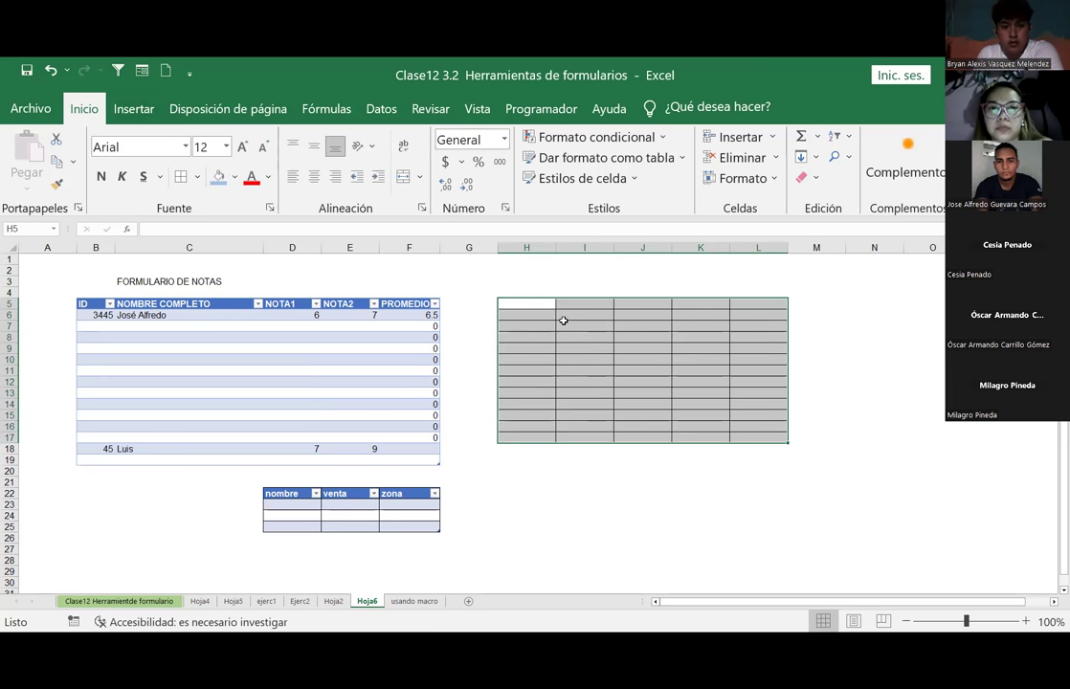
{"action": "left_click", "coordinate": [523, 305]}
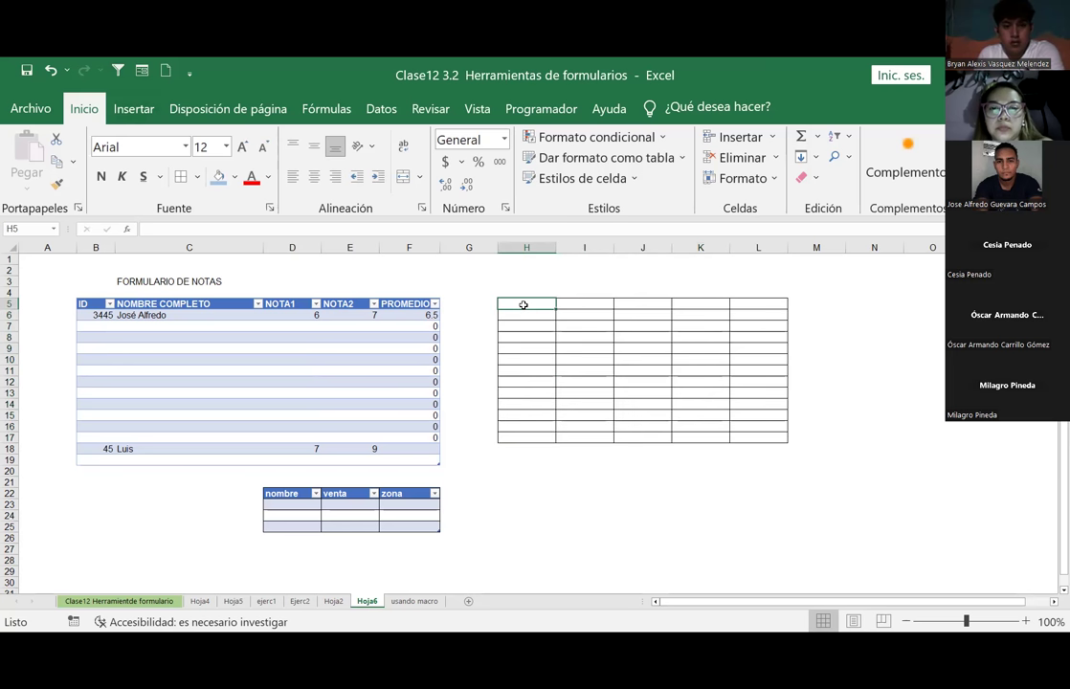
Fill cells H5 through L5 with headers id, APELLIDO, DESCUENTO, PRECIO and VALOR TOTAL
{"action": "type", "text": "id"}
{"action": "key", "text": "Tab"}
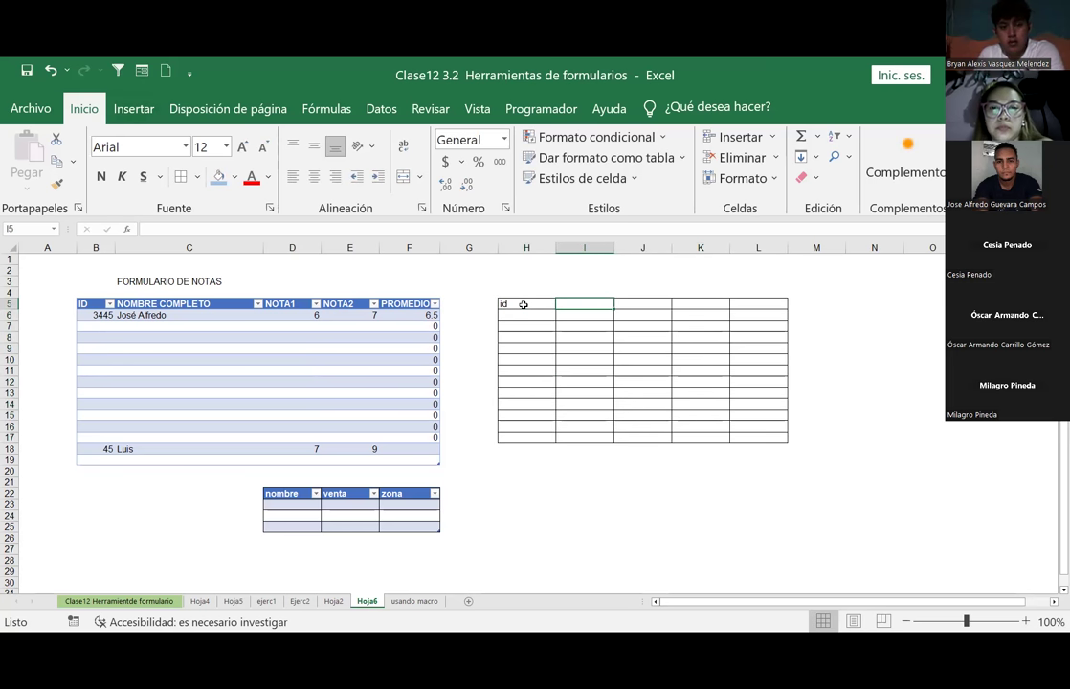
{"action": "type", "text": "APELLIDO"}
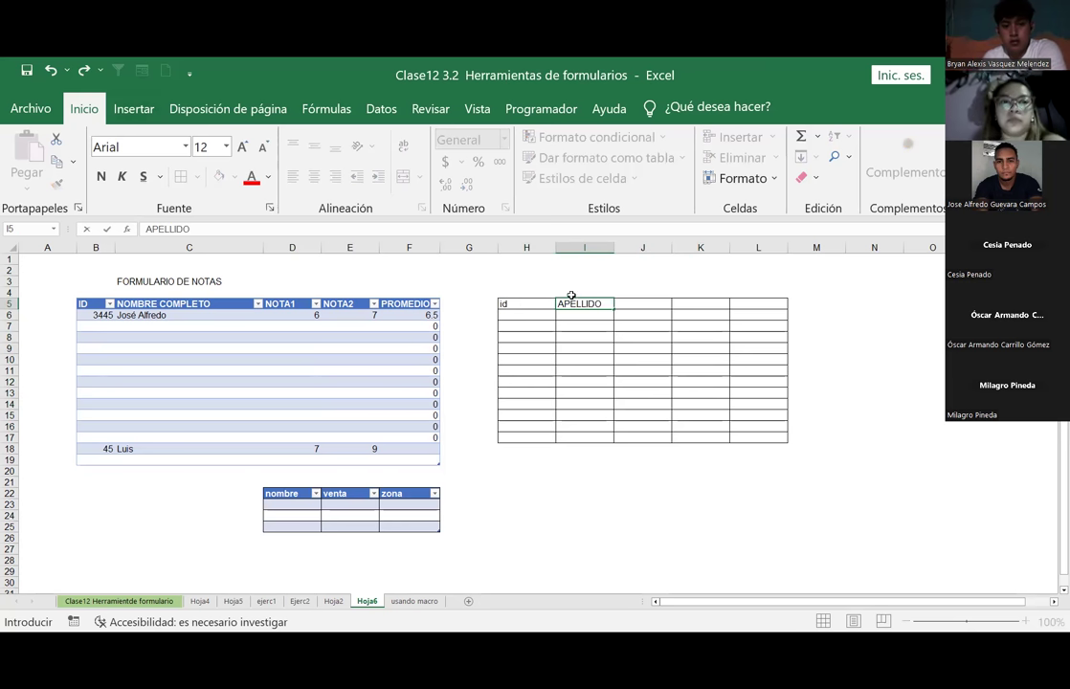
{"action": "left_click", "coordinate": [633, 302]}
{"action": "type", "text": "DES"}
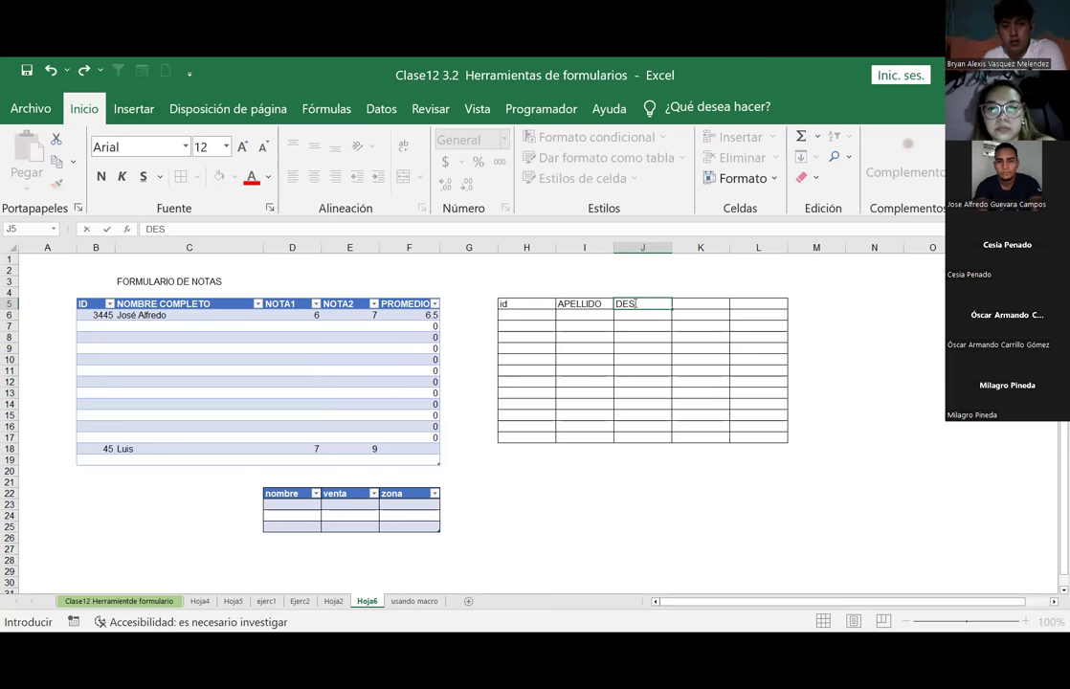
{"action": "type", "text": " UENUENTO"}
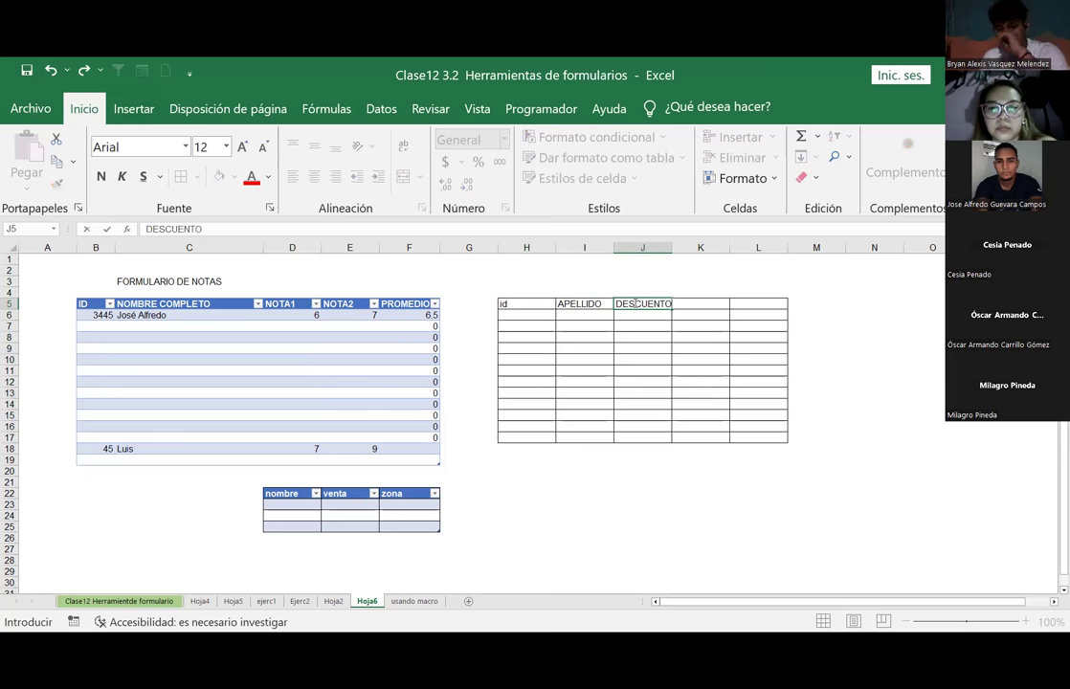
{"action": "key", "text": "Tab"}
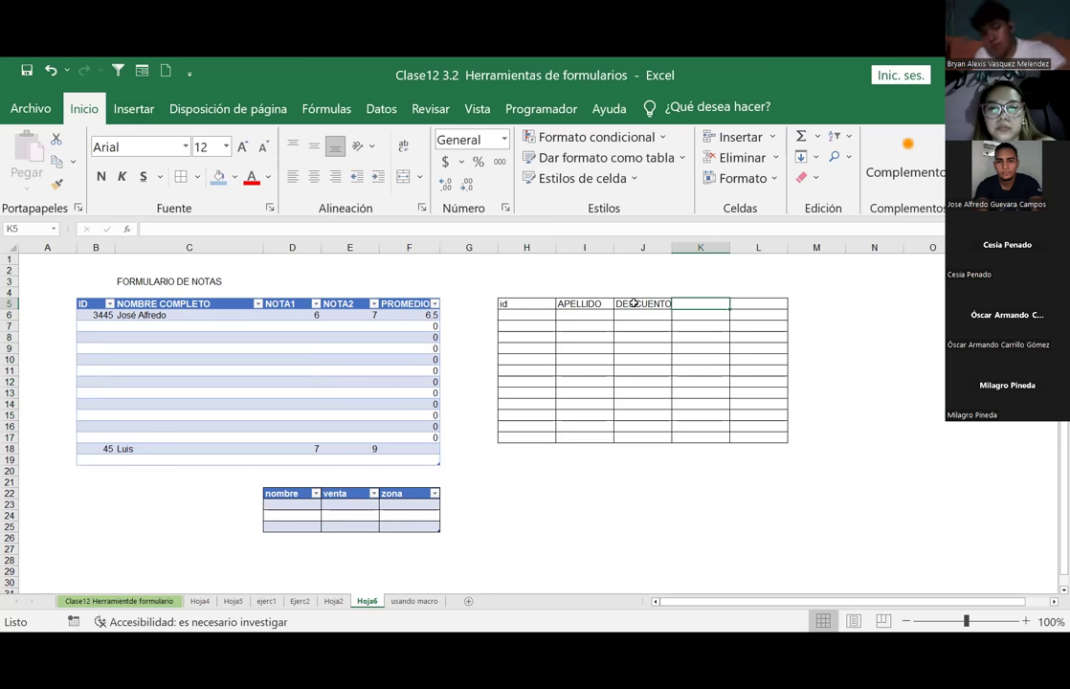
{"action": "type", "text": "PRECIO"}
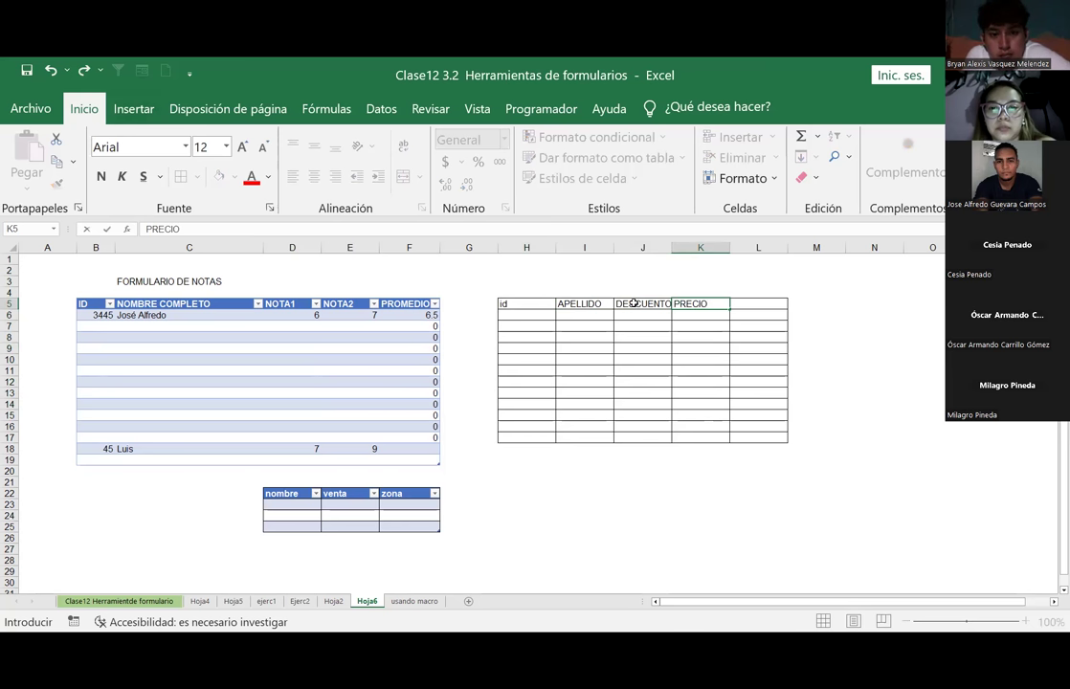
{"action": "key", "text": "Tab"}
{"action": "type", "text": "VALO"}
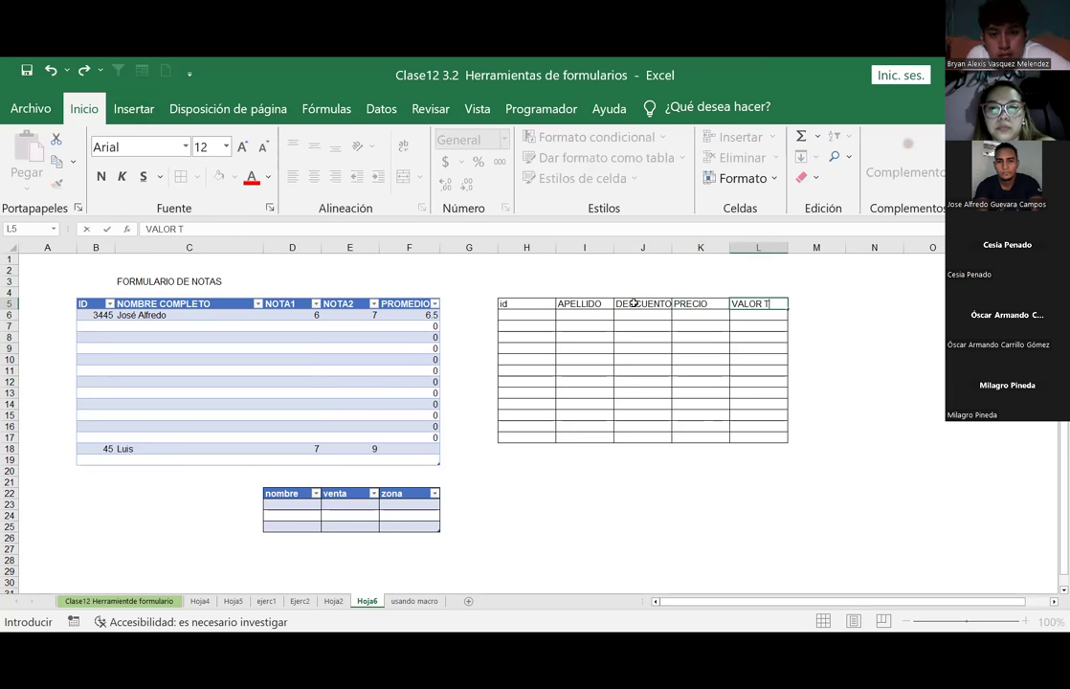
{"action": "type", "text": "L"}
{"action": "key", "text": "Return"}
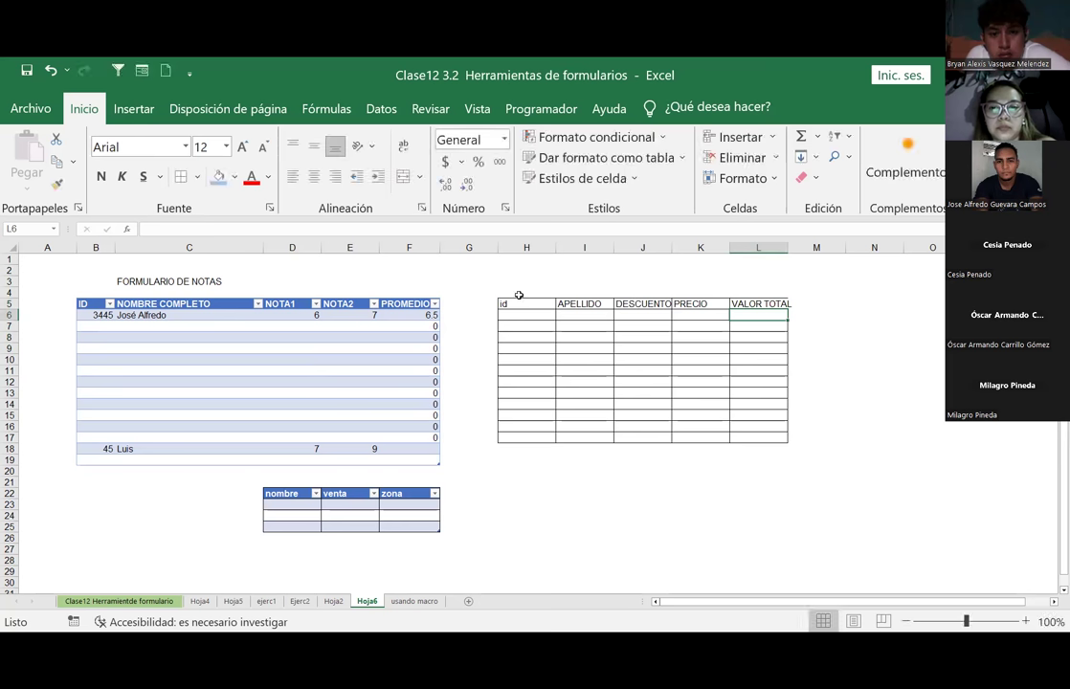
Convert H5:L17 into a table with headers (Tabla6) and open its Data Form
{"action": "left_click_drag", "start_coordinate": [521, 304], "coordinate": [757, 439]}
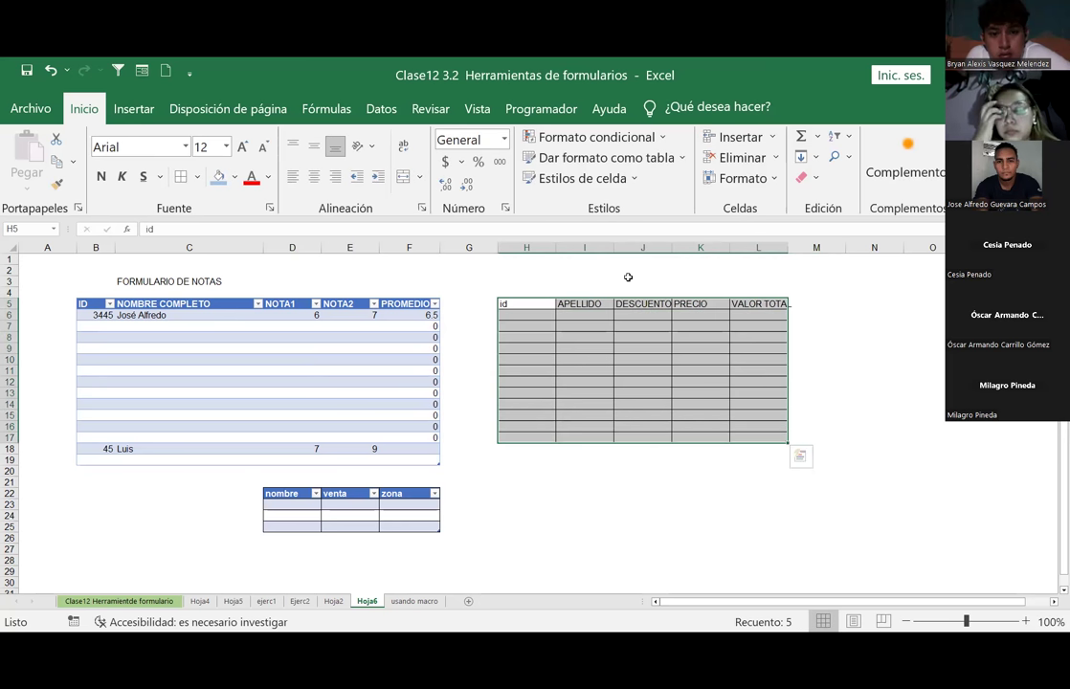
{"action": "left_click", "coordinate": [134, 109]}
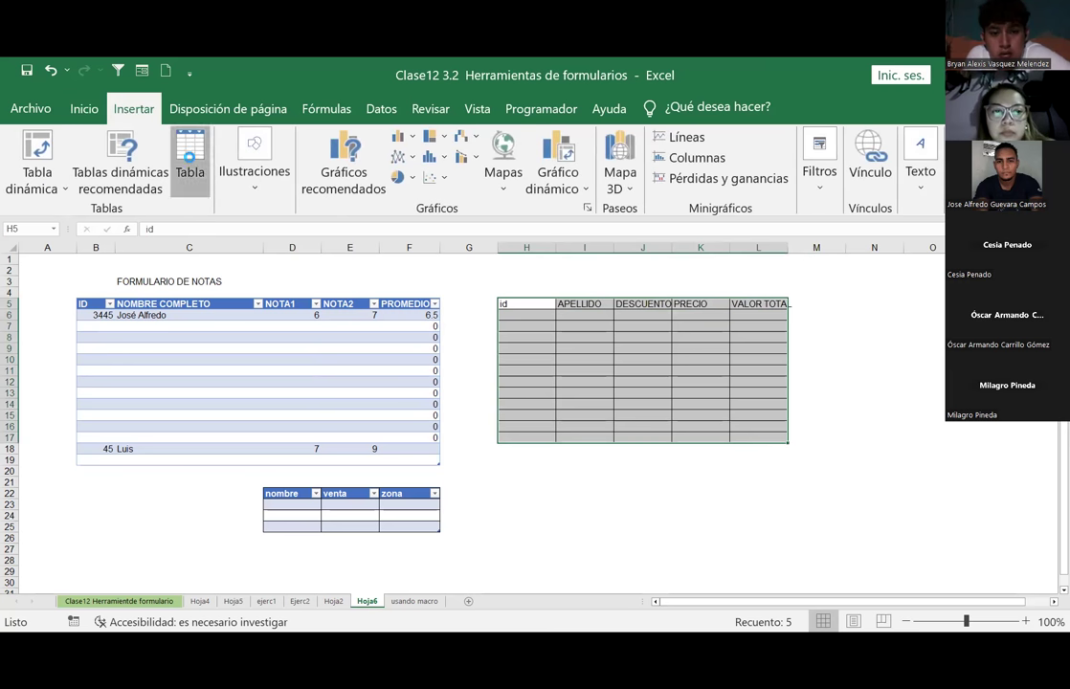
{"action": "left_click", "coordinate": [191, 160]}
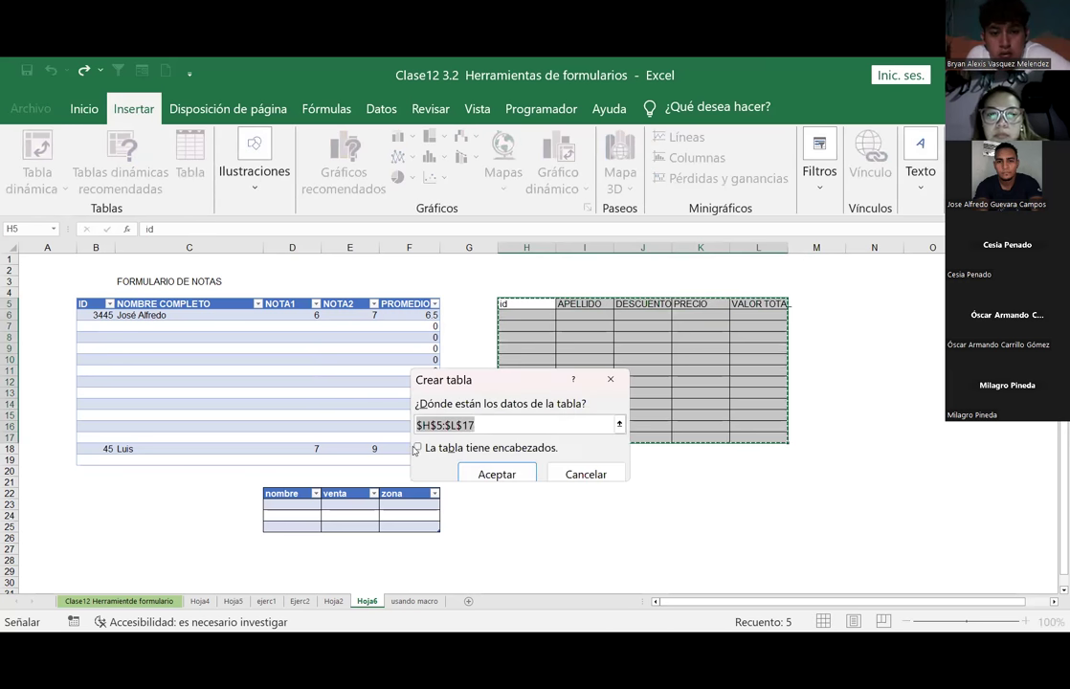
{"action": "left_click", "coordinate": [420, 450]}
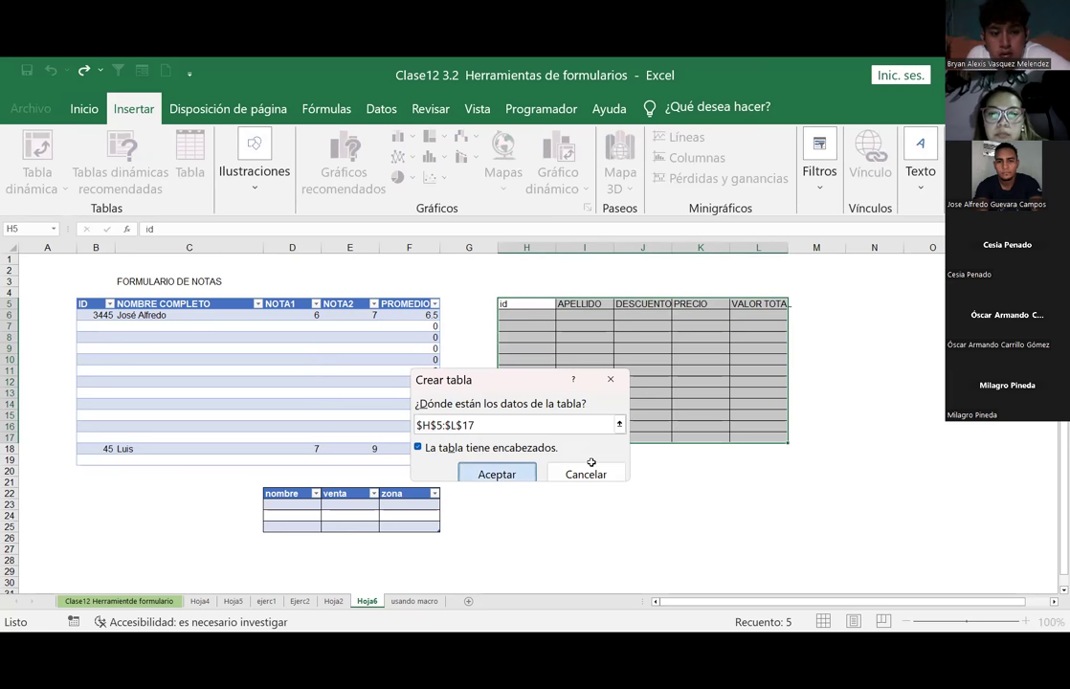
{"action": "key", "text": "Return"}
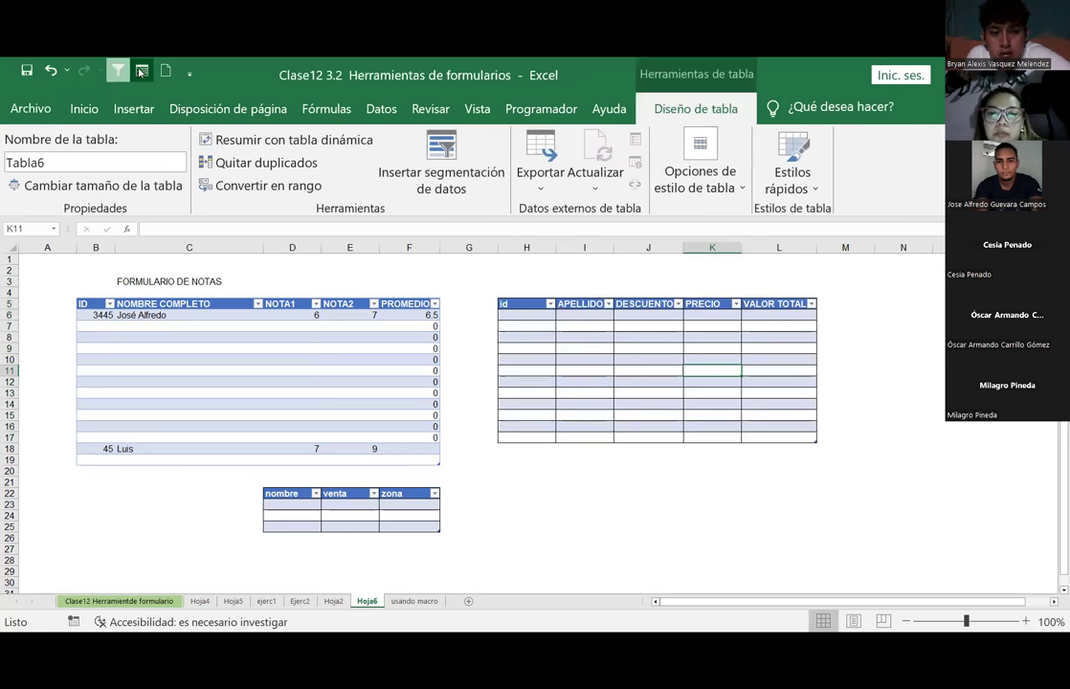
{"action": "left_click", "coordinate": [141, 72]}
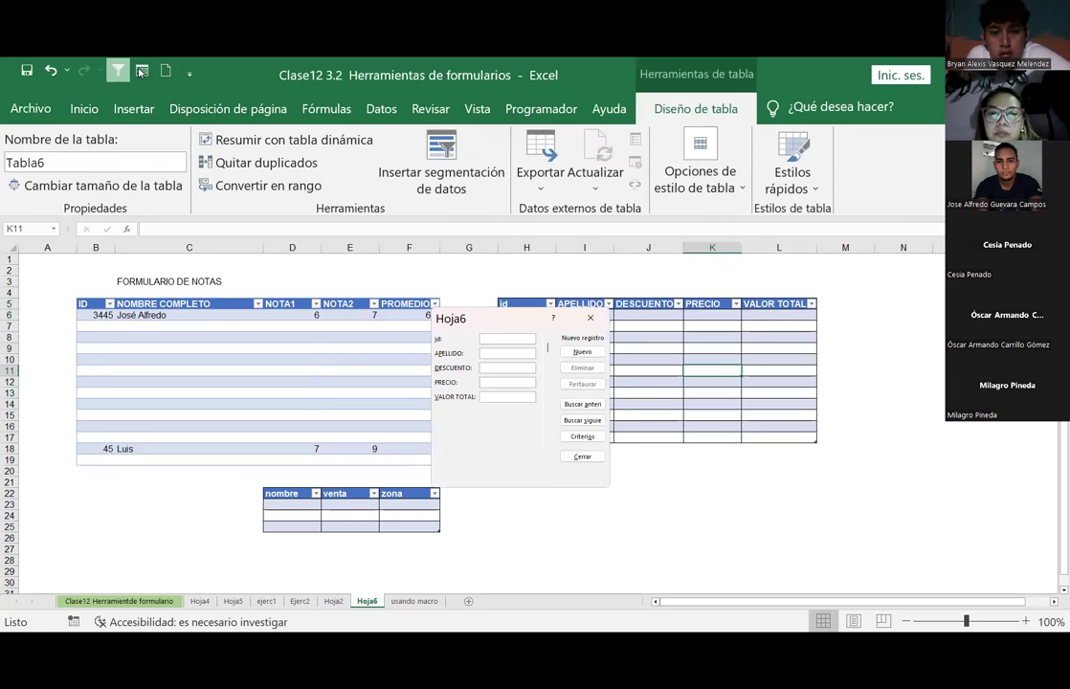